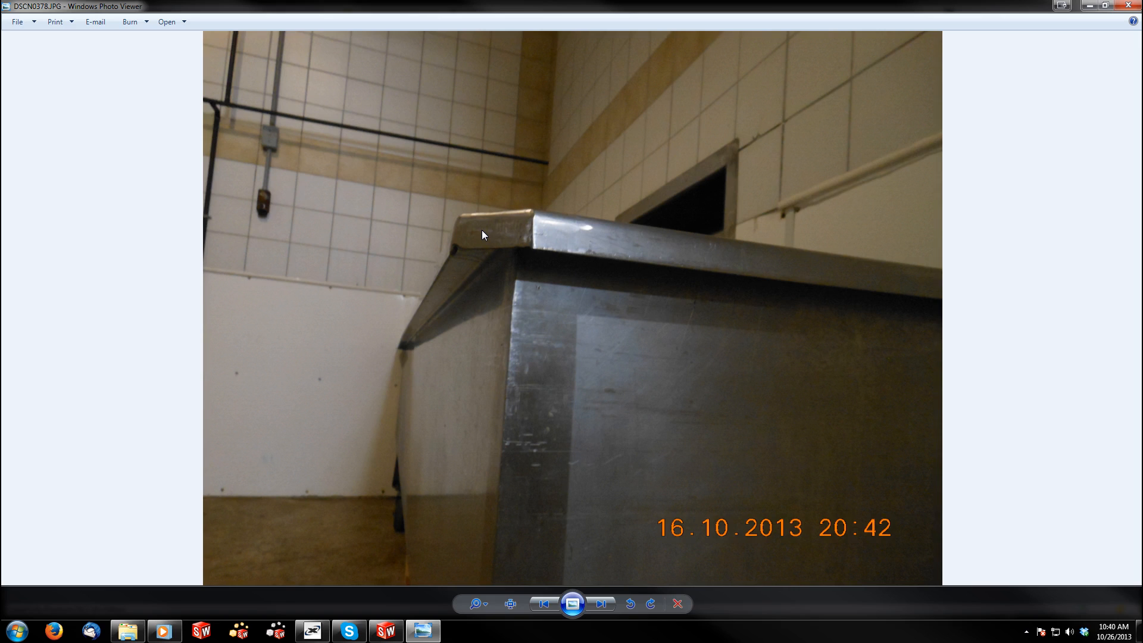
View the next reference photo of the tub, switch to SolidWorks and create a new ANSI Inch Part document
click(605, 604)
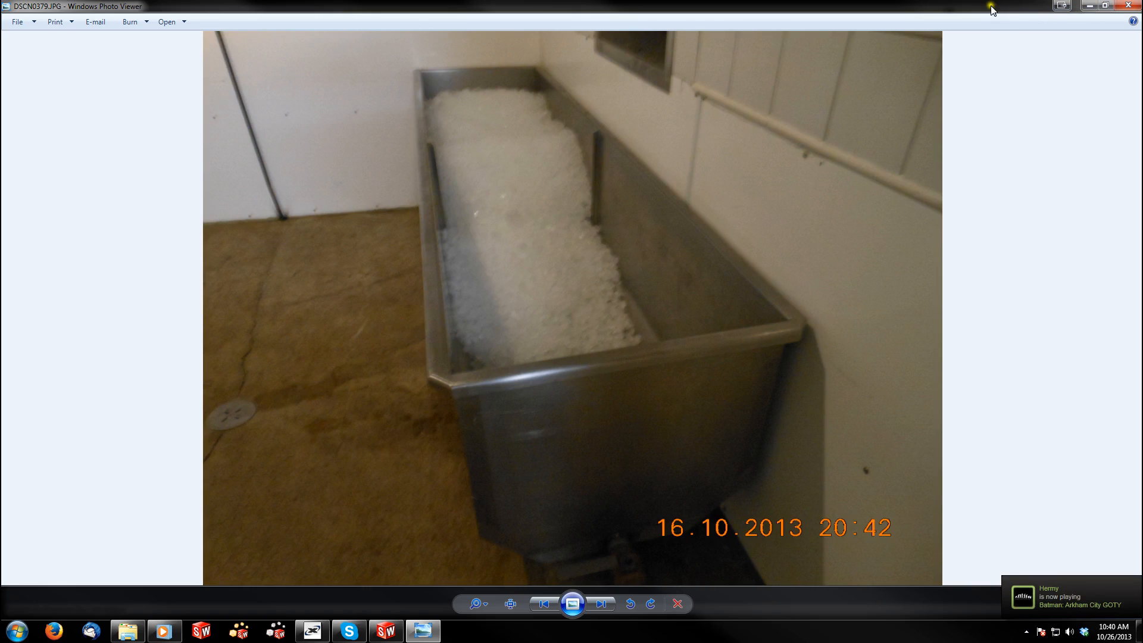
click(1058, 6)
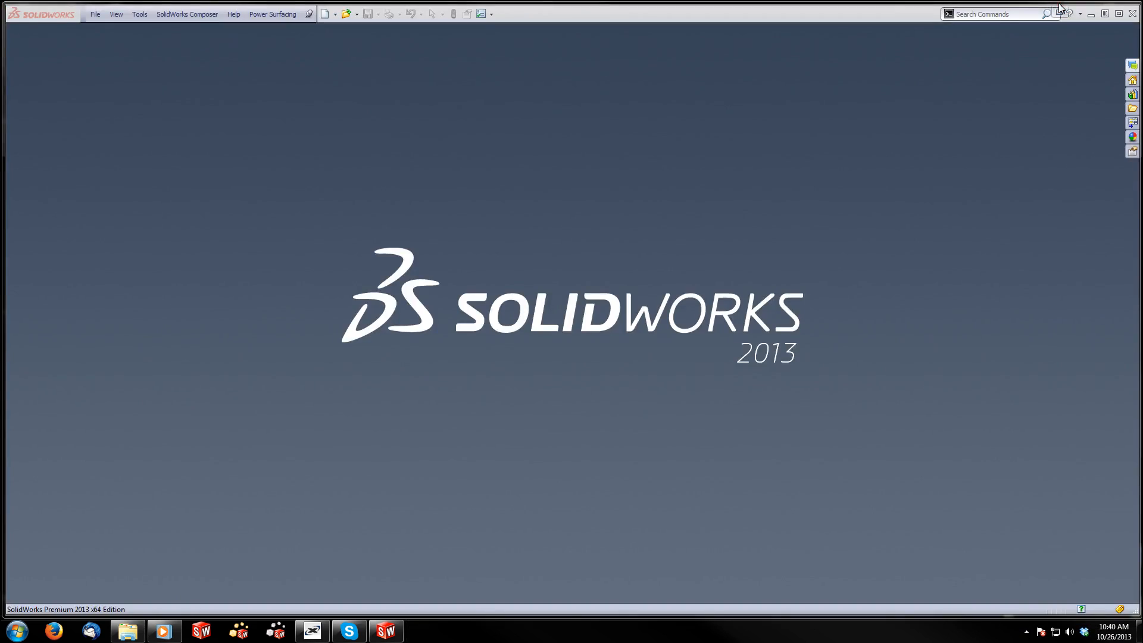
click(624, 221)
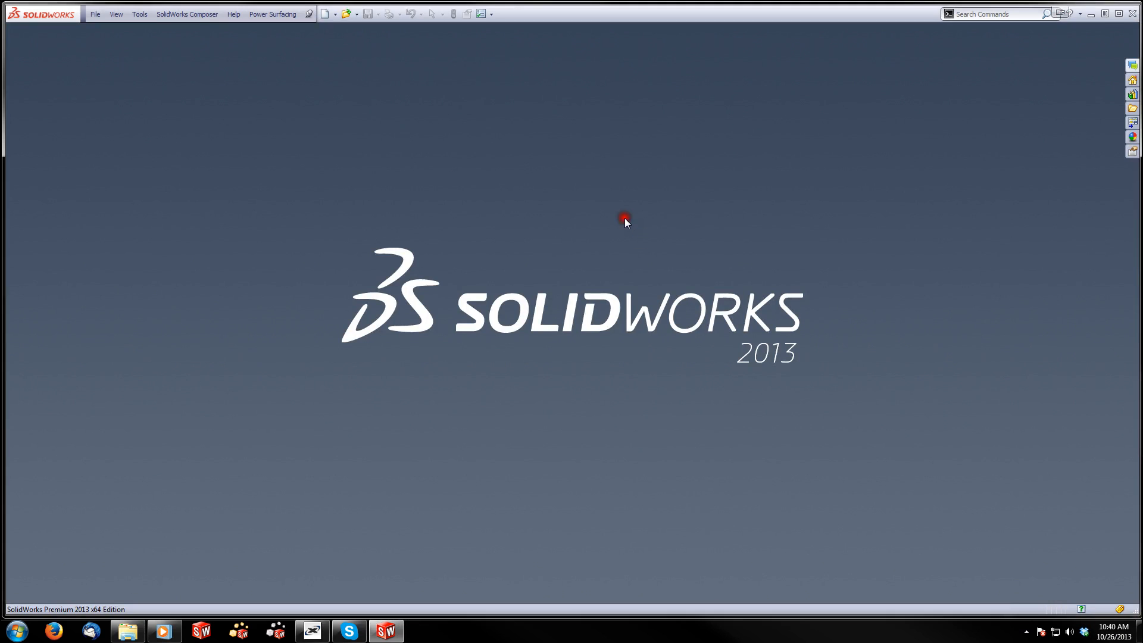
click(97, 16)
click(121, 30)
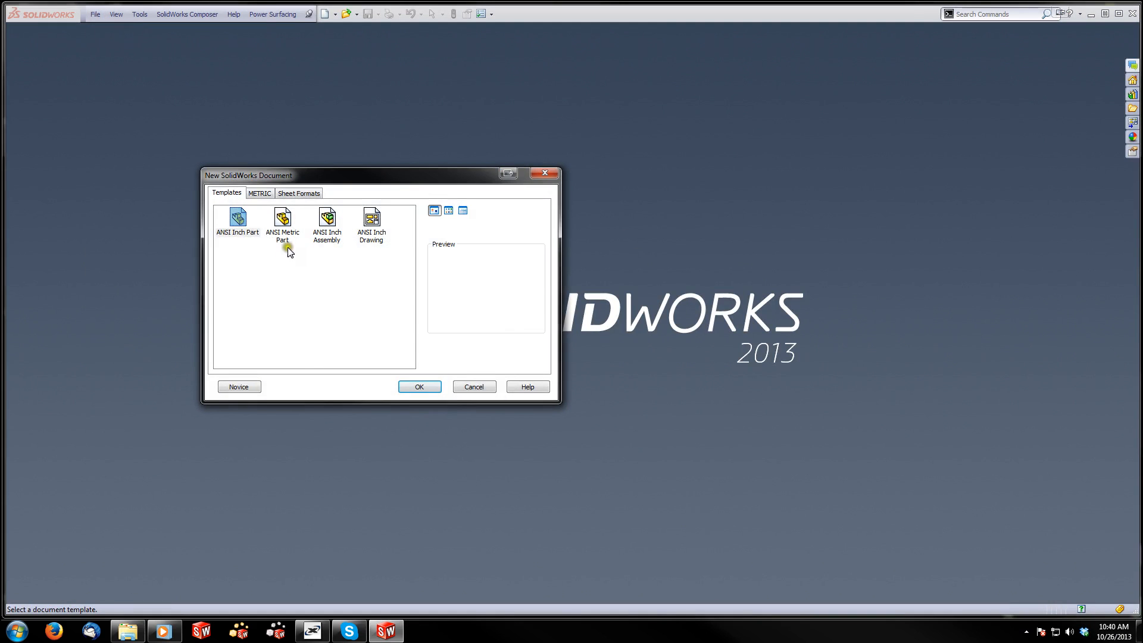
click(417, 387)
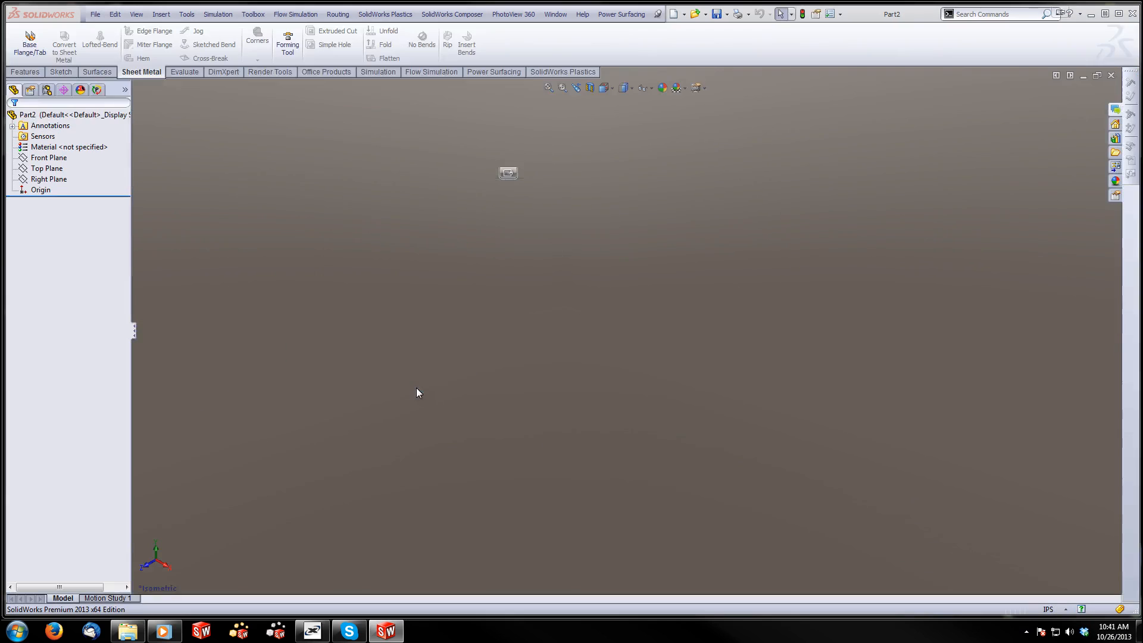
click(406, 263)
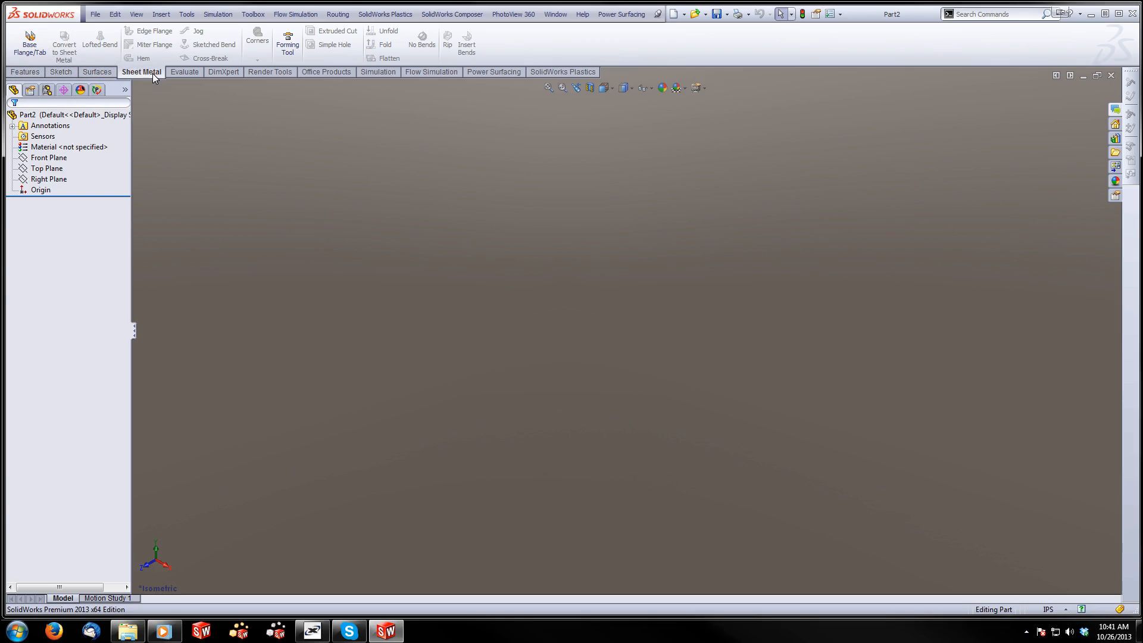
Start a sheet metal Base Flange and open its cross-section sketch on the Right Plane
right_click(99, 74)
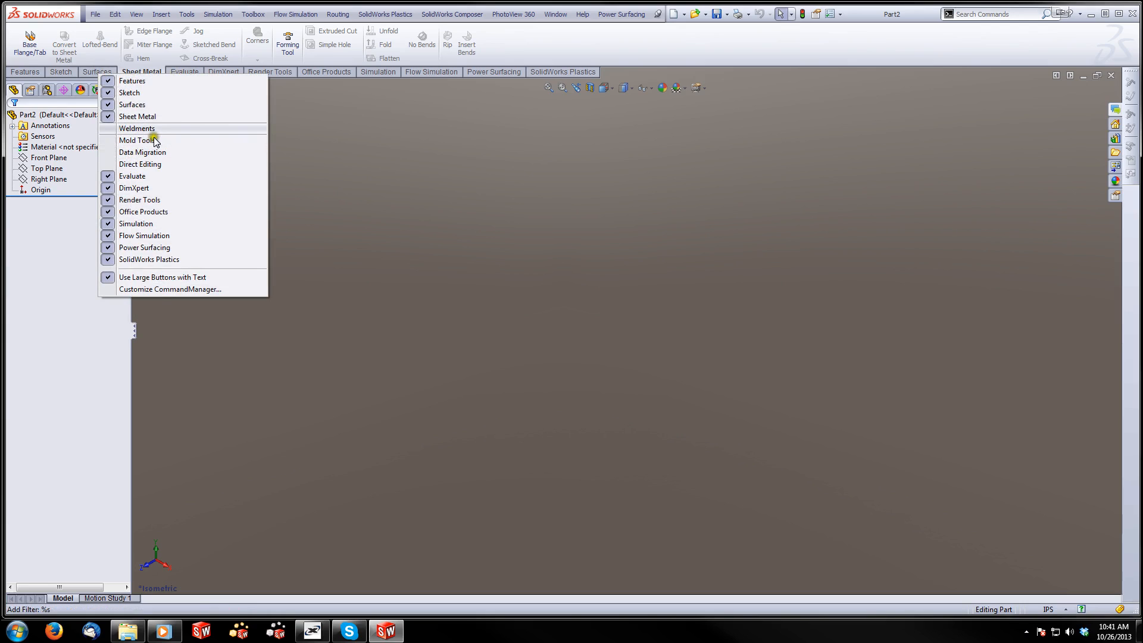
click(296, 88)
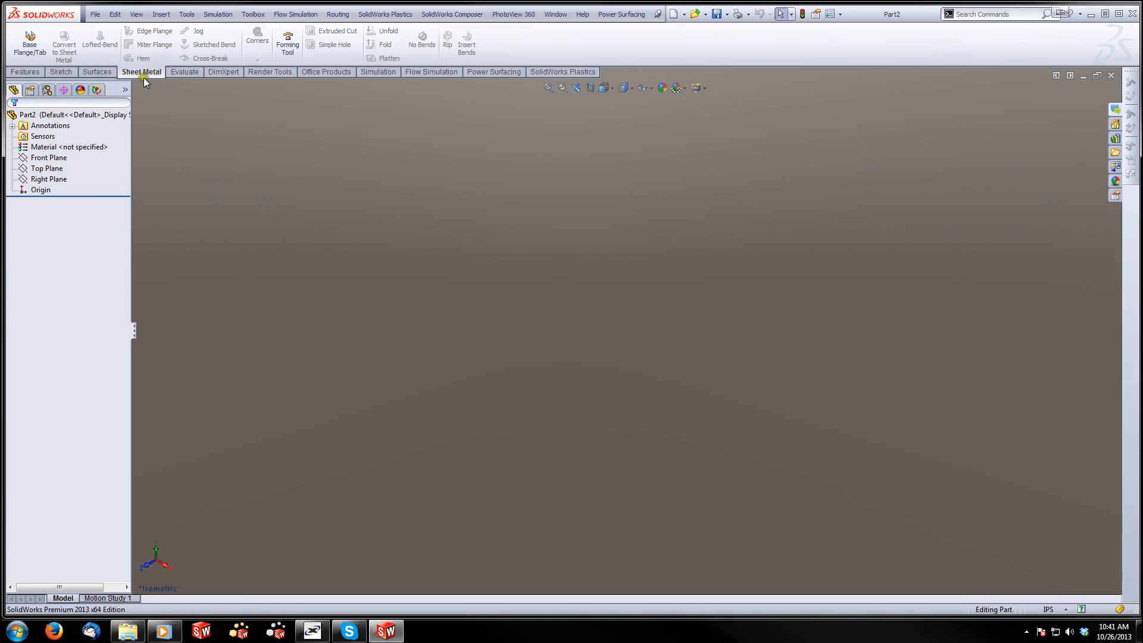
click(37, 47)
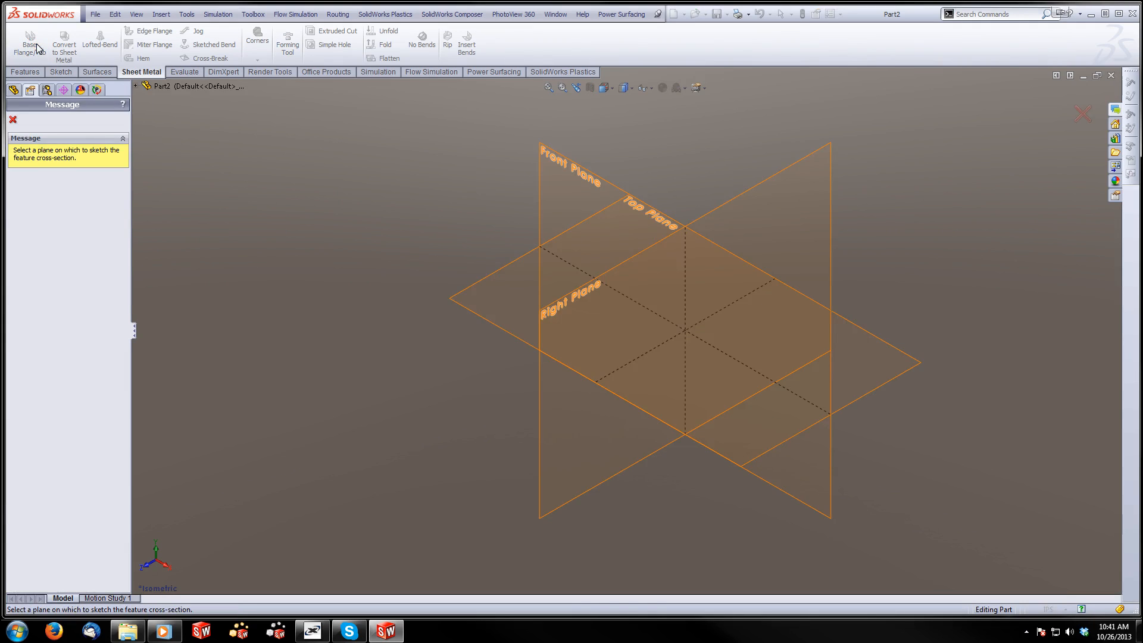
click(567, 297)
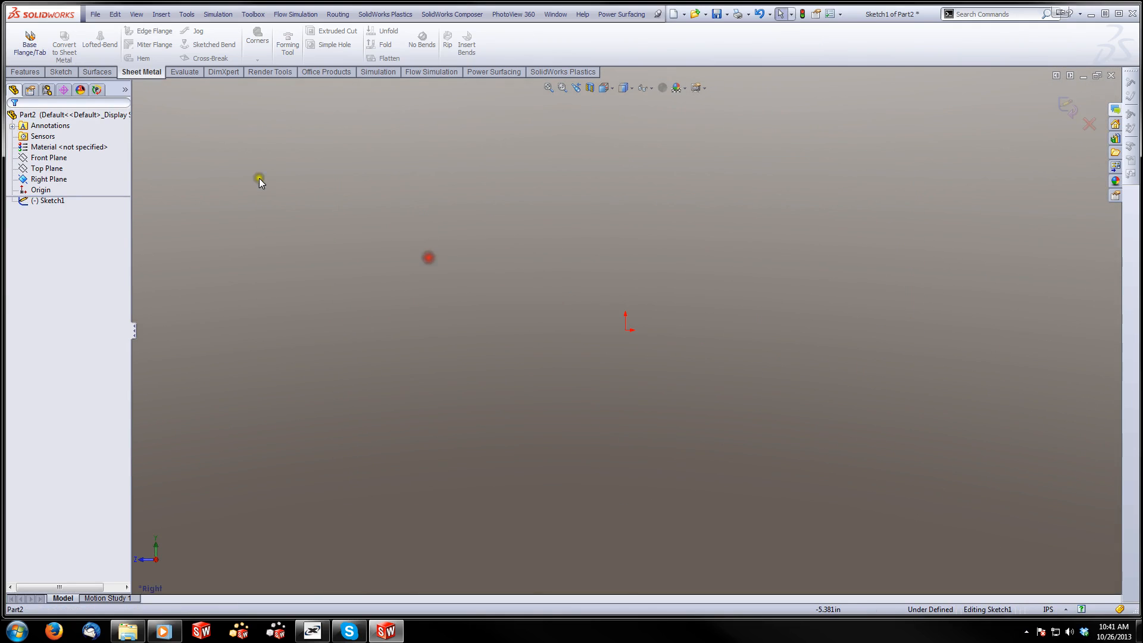
Draw a center rectangle on the origin, about 2.75 in wide and 2.75 in high
click(62, 72)
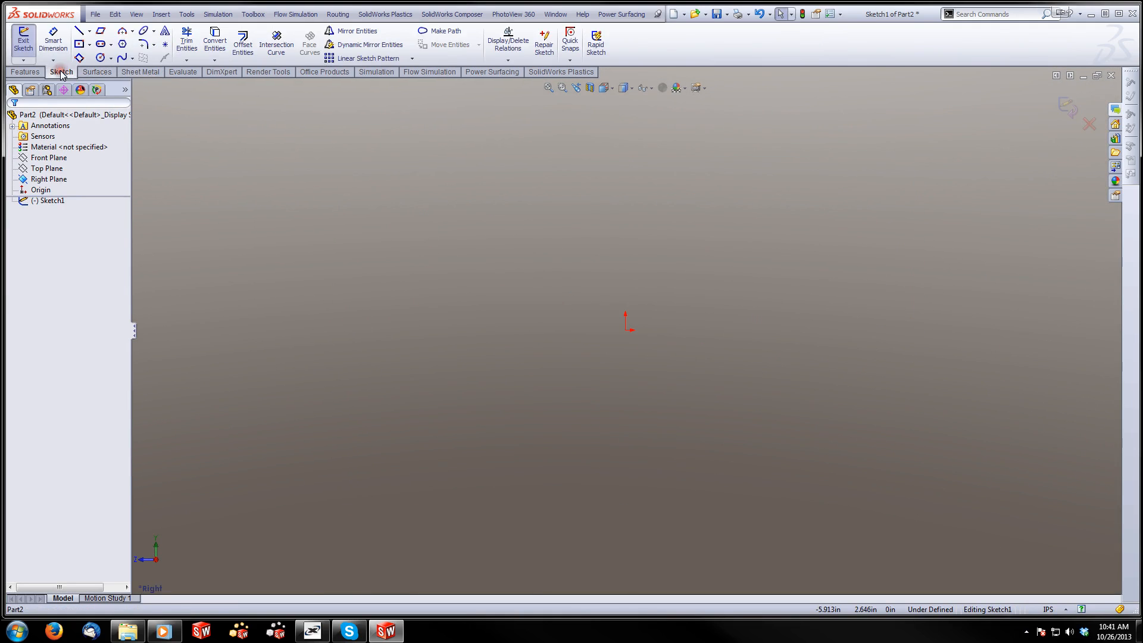
click(79, 44)
click(625, 330)
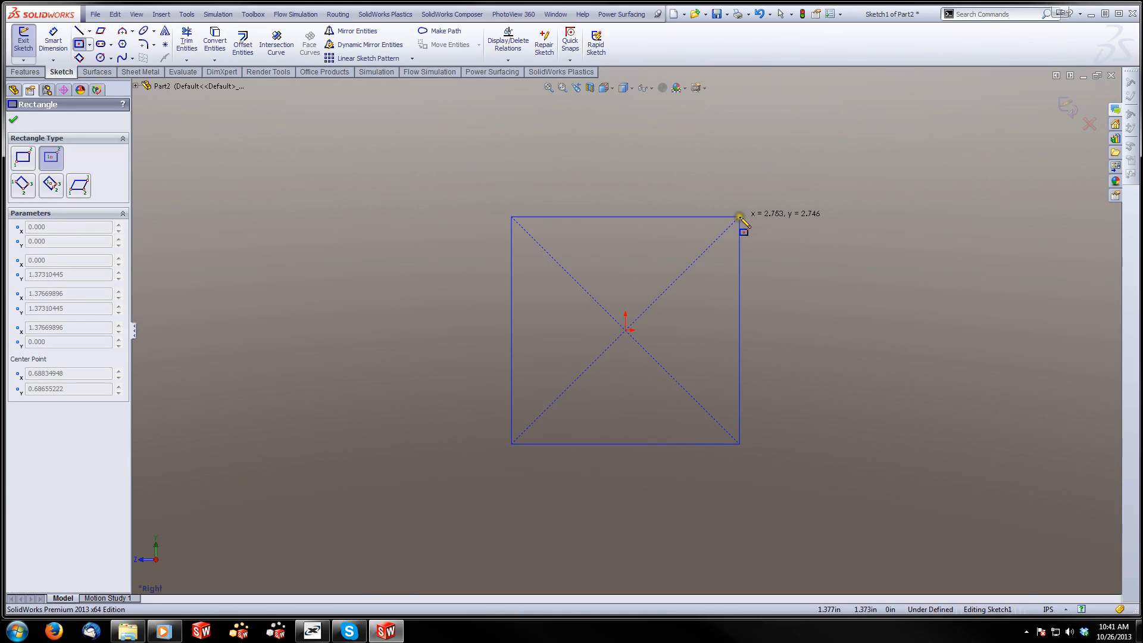
click(739, 218)
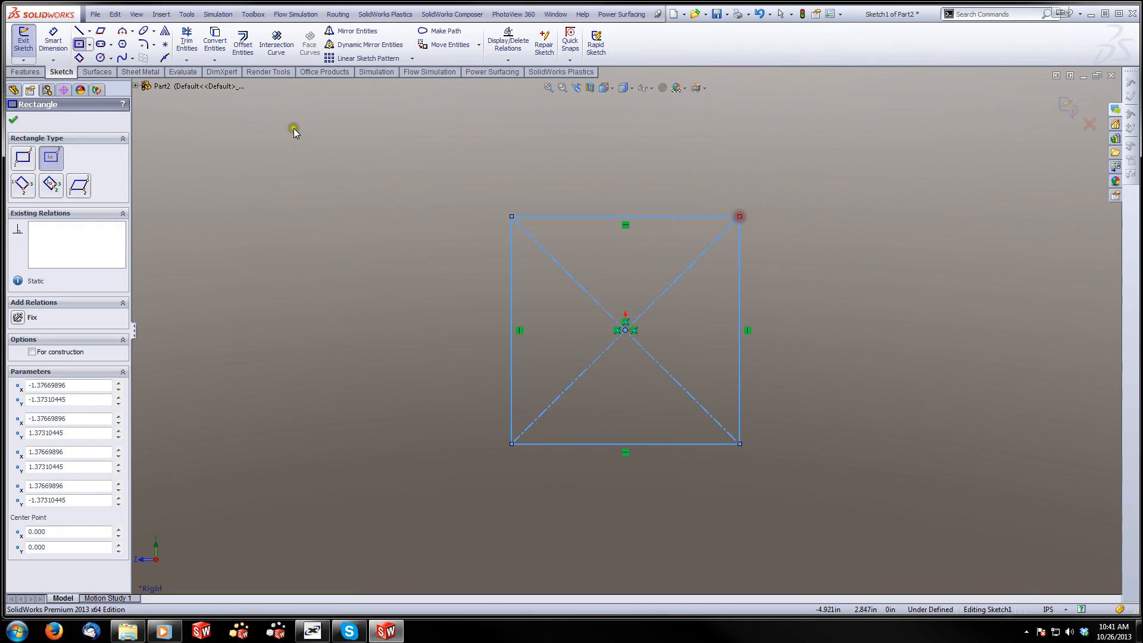
key(Escape)
Dimension the rectangle's vertical side and set its height to 24 in
click(511, 289)
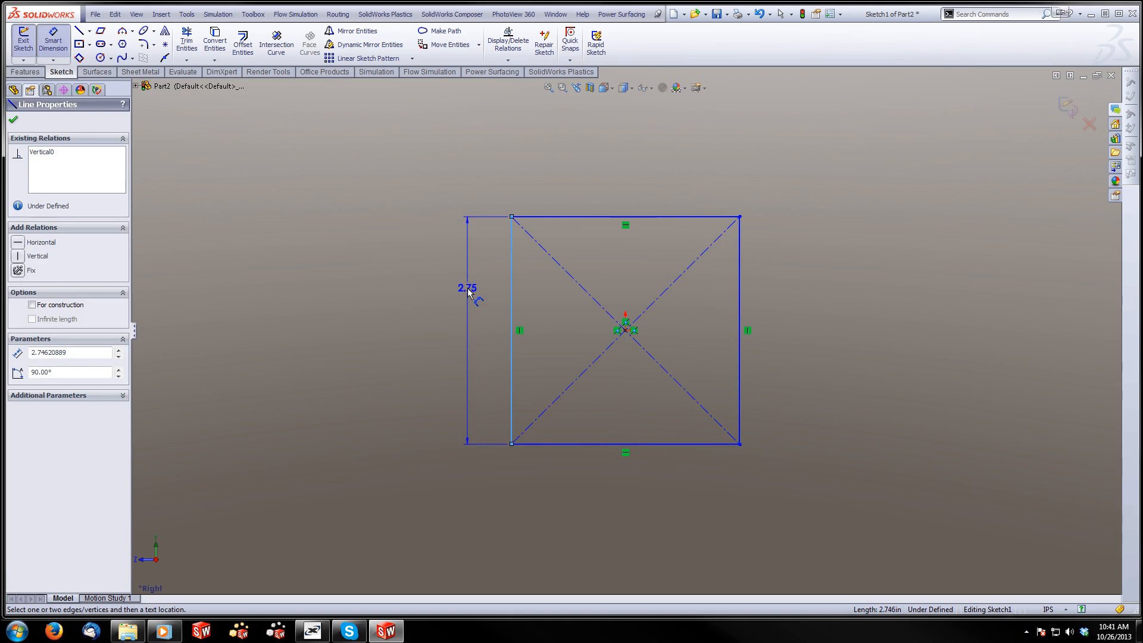
key(f)
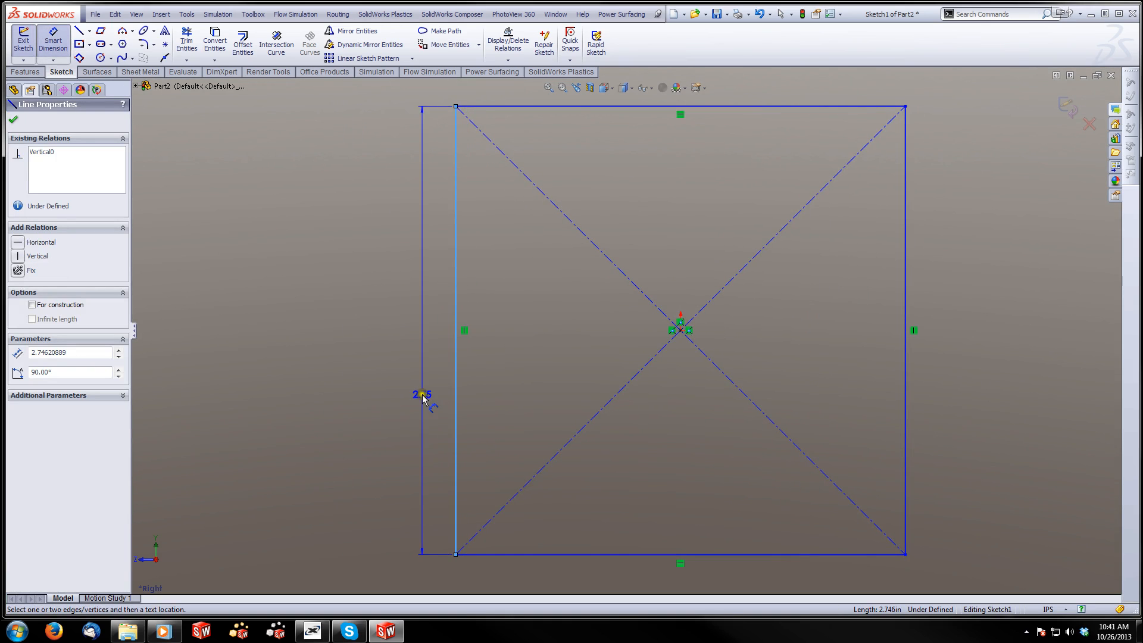
click(383, 341)
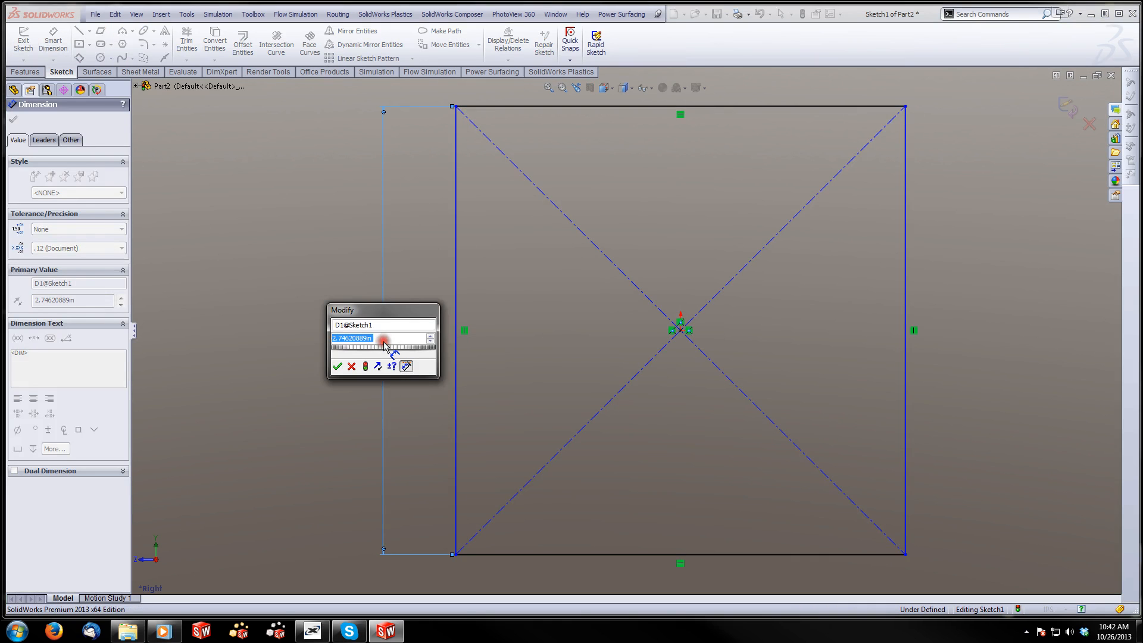
text(24)
key(Return)
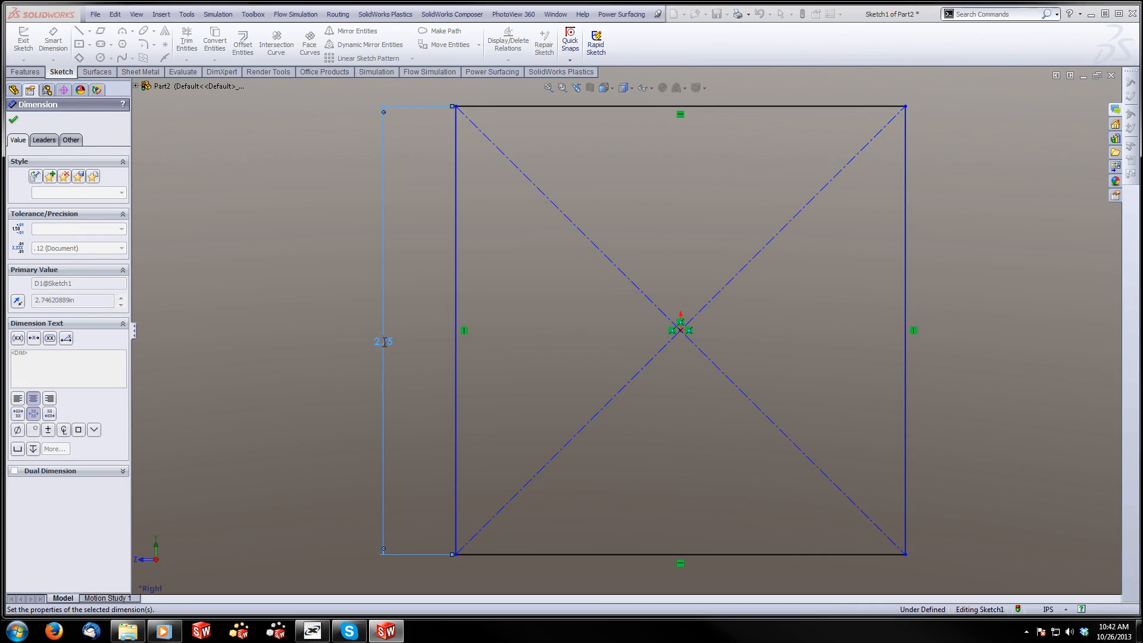
Dimension the rectangle's lower horizontal side and set its width to 2 ft
scroll(637, 468, up, 7)
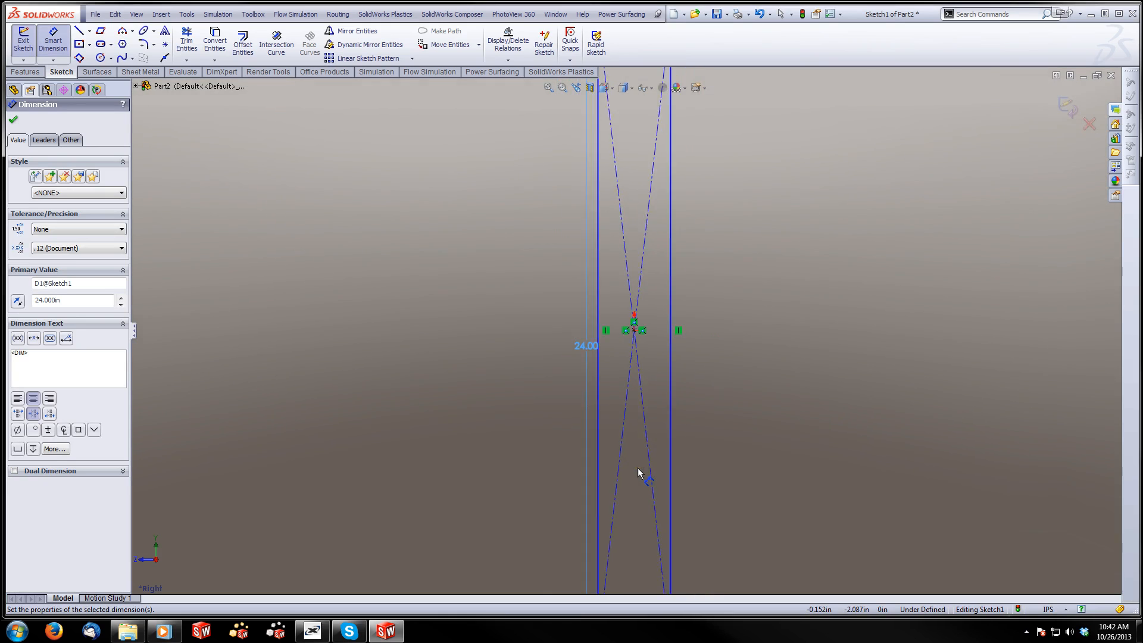
click(635, 485)
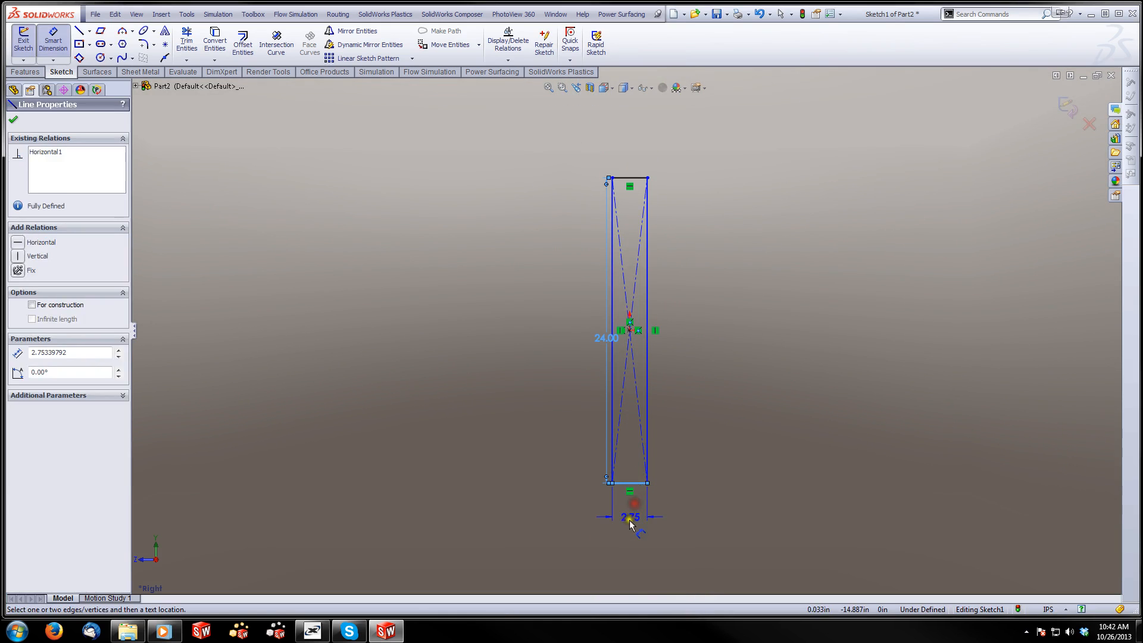
click(627, 526)
text(2ft)
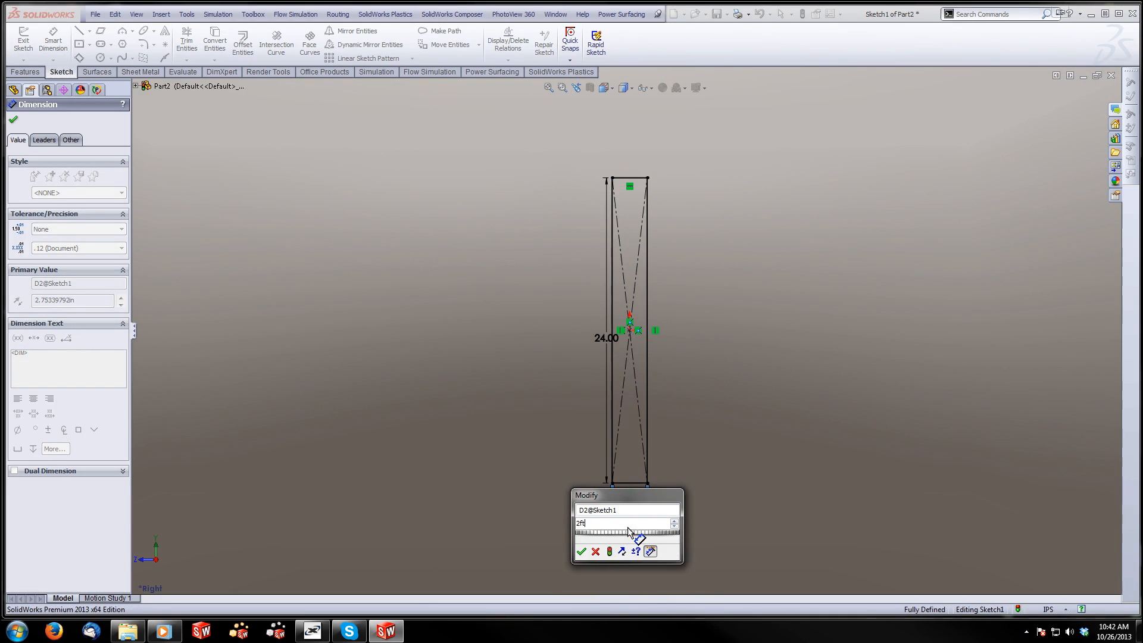
key(Return)
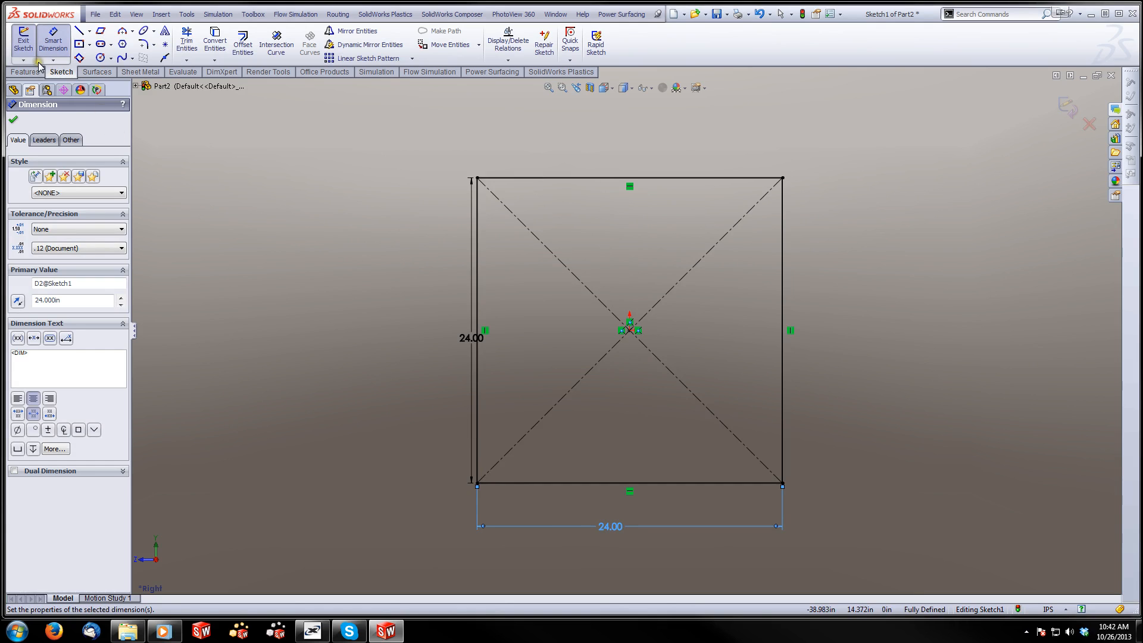
Apply an equal-distance 6 in Sketch Chamfer to both lower corners of the square
click(153, 46)
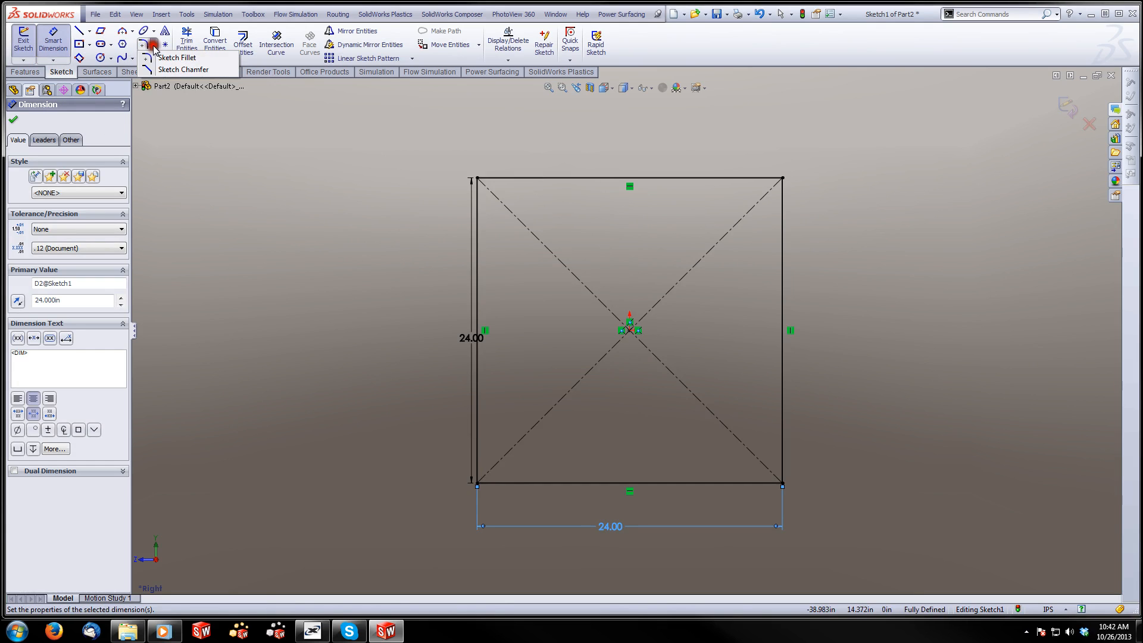
click(181, 69)
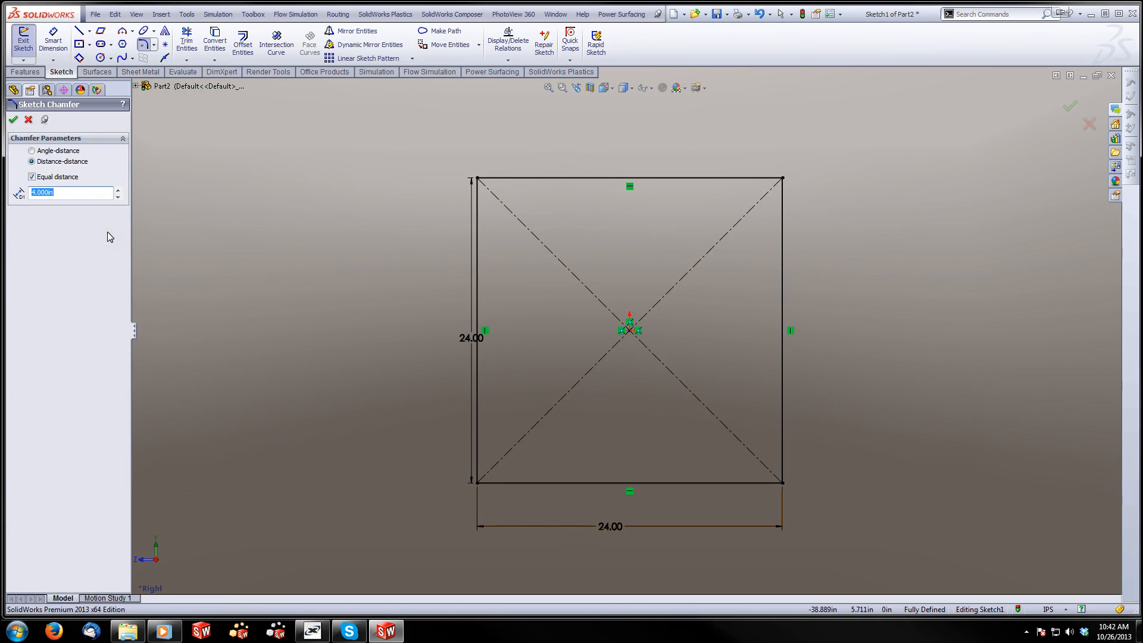
text(6)
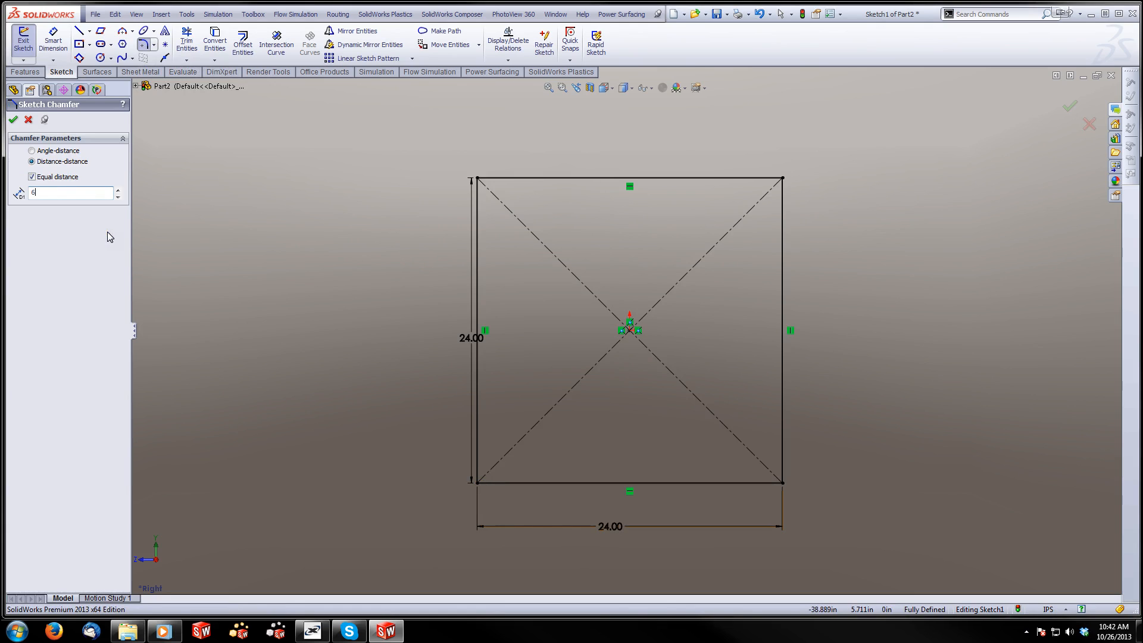
click(477, 482)
click(781, 482)
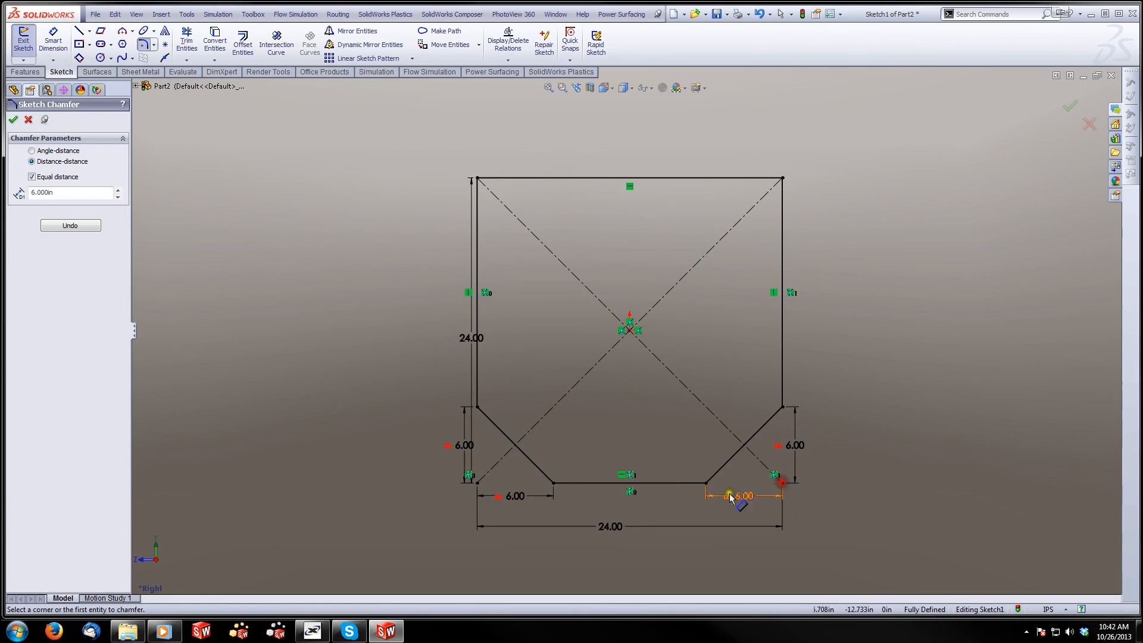
click(13, 119)
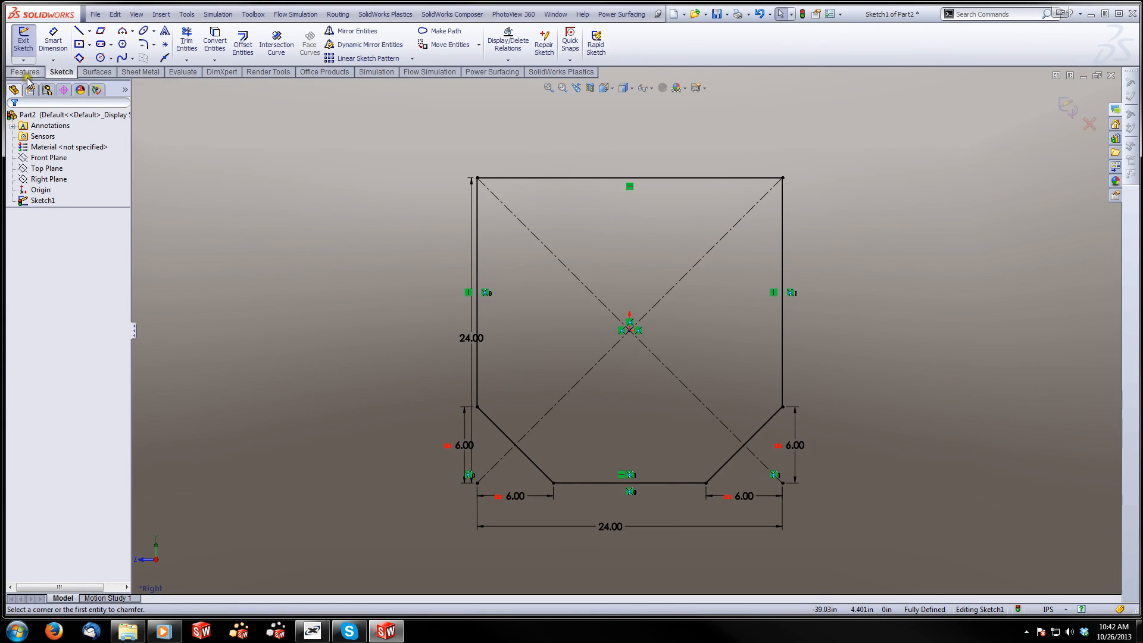
Exit the sketch and create the base flange from the profile with a thickness of 0.125 in
click(28, 71)
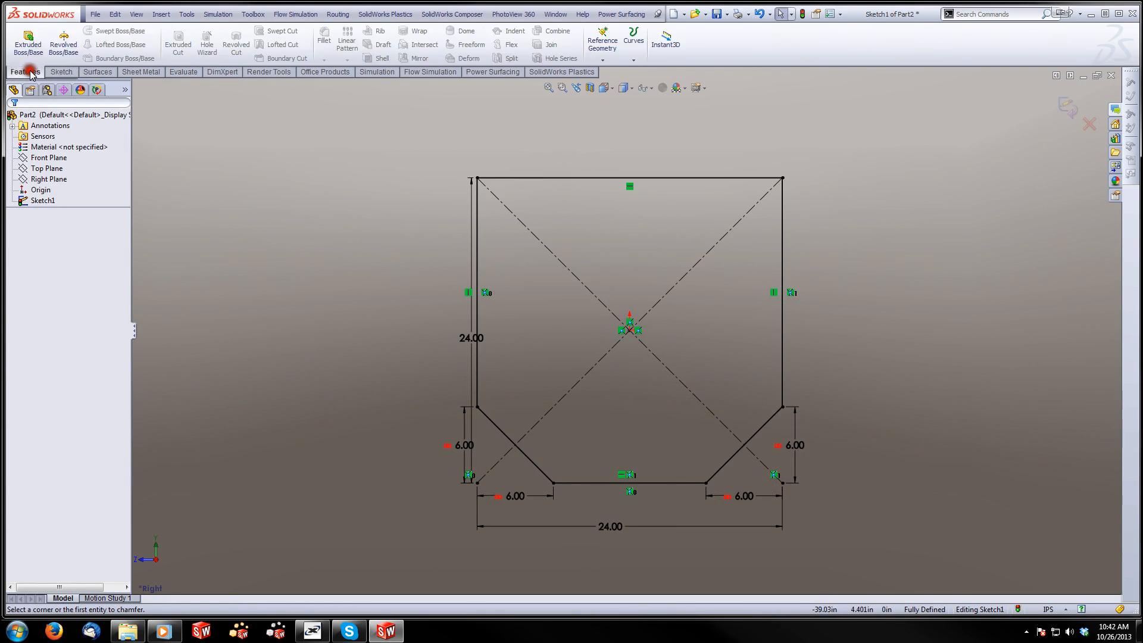
click(1067, 108)
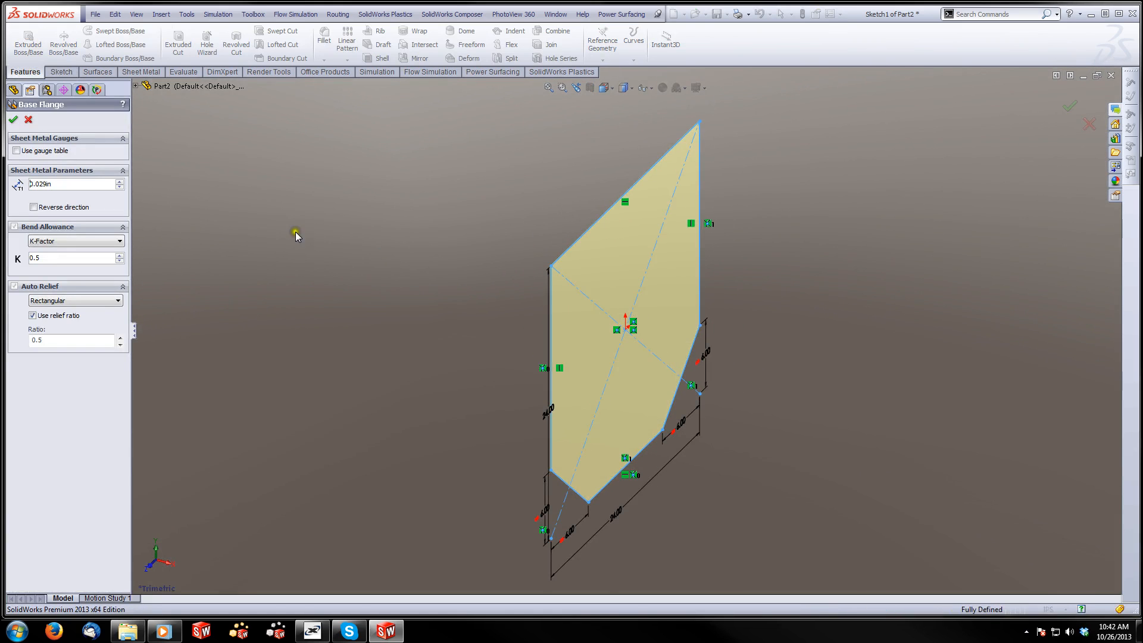
click(62, 184)
drag(62, 183, 27, 184)
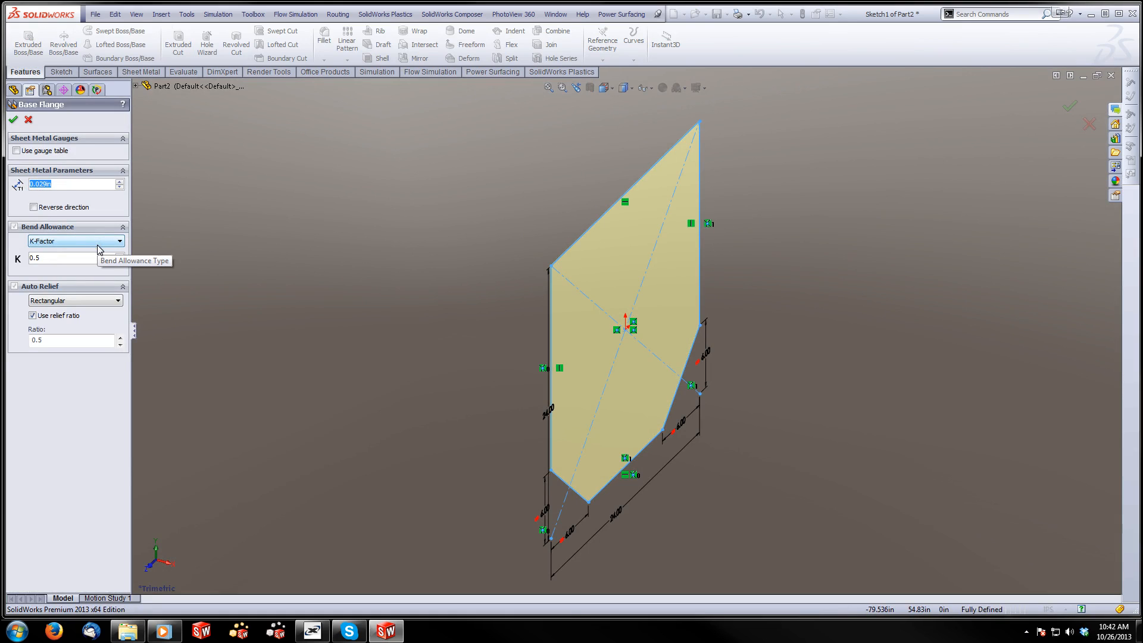
text(0.125)
key(Return)
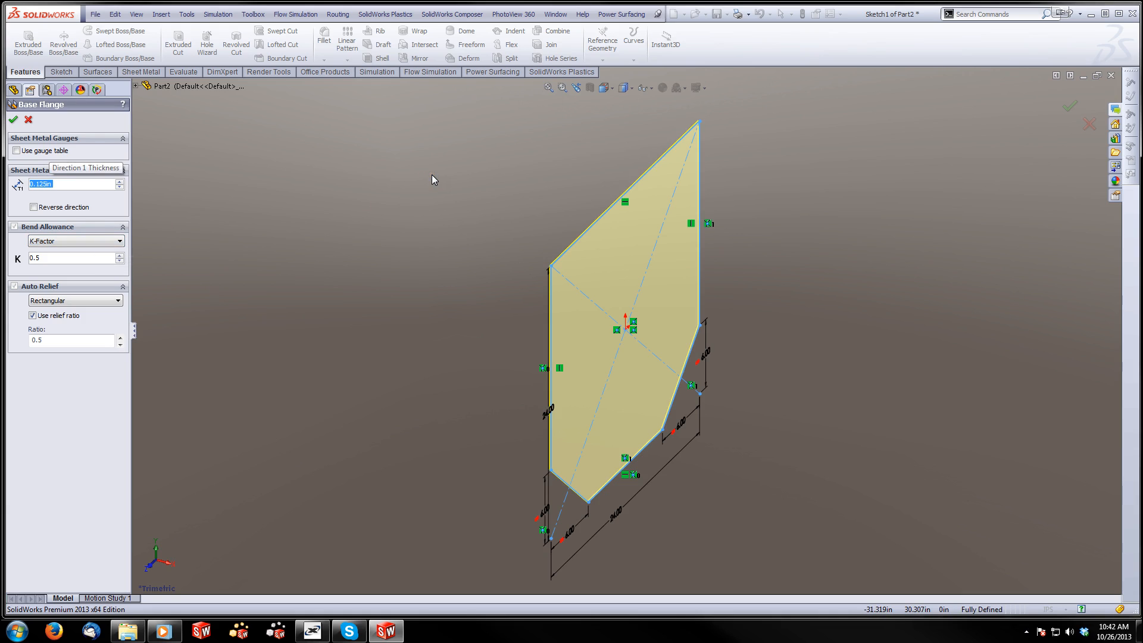
right_click(618, 343)
click(13, 123)
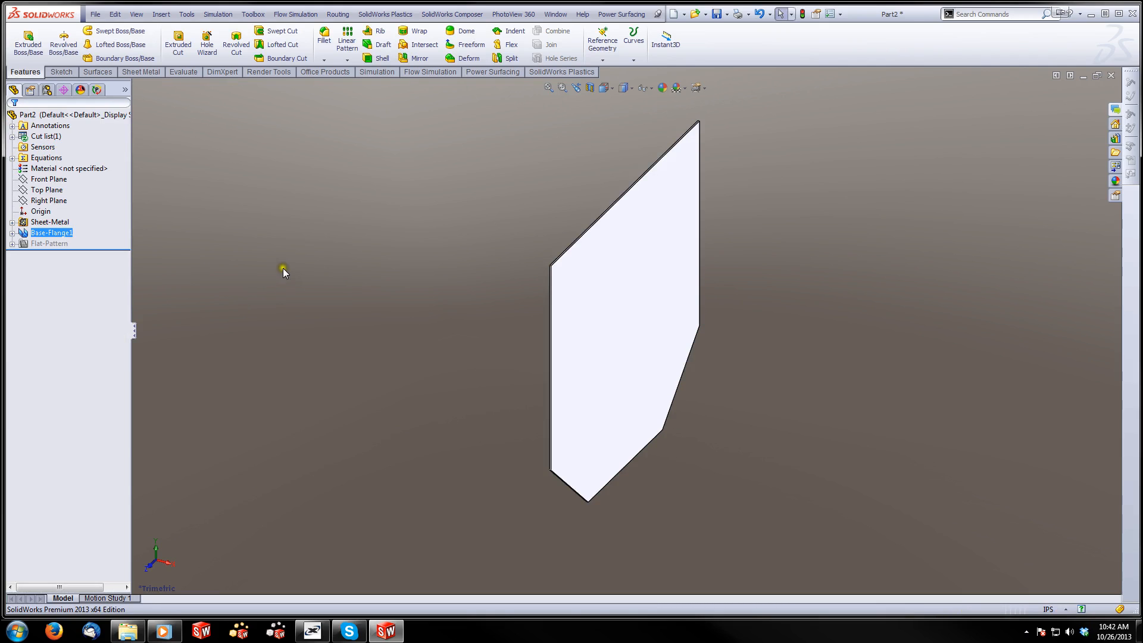
click(284, 269)
Switch to Windows Photo Viewer to examine the tub's rim and corner in the reference photo
scroll(594, 260, down, 2)
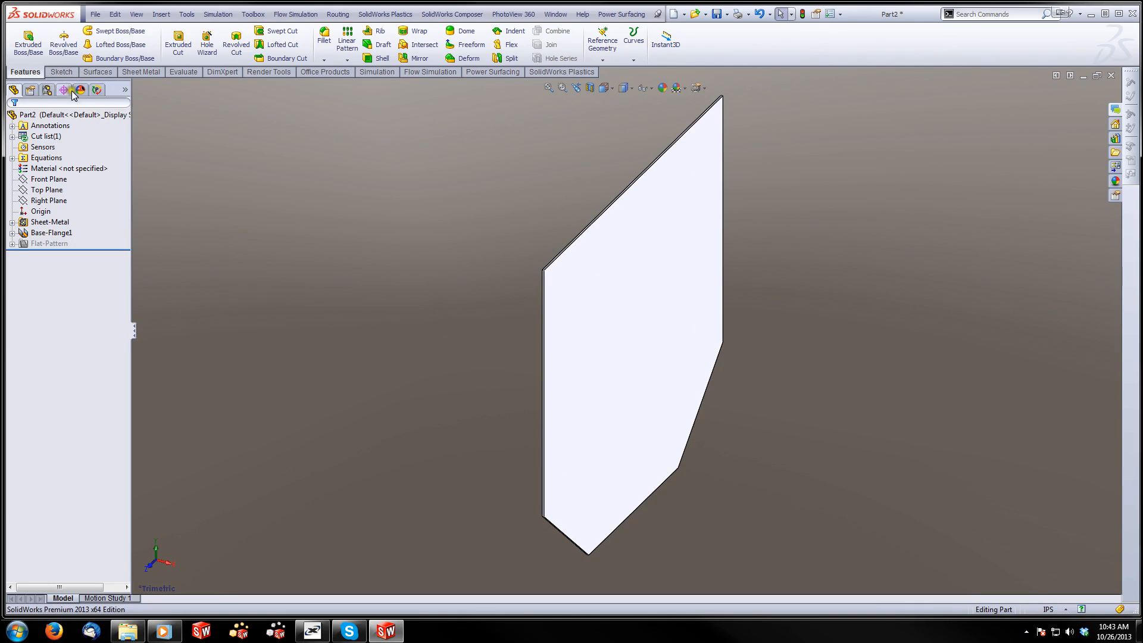
click(140, 71)
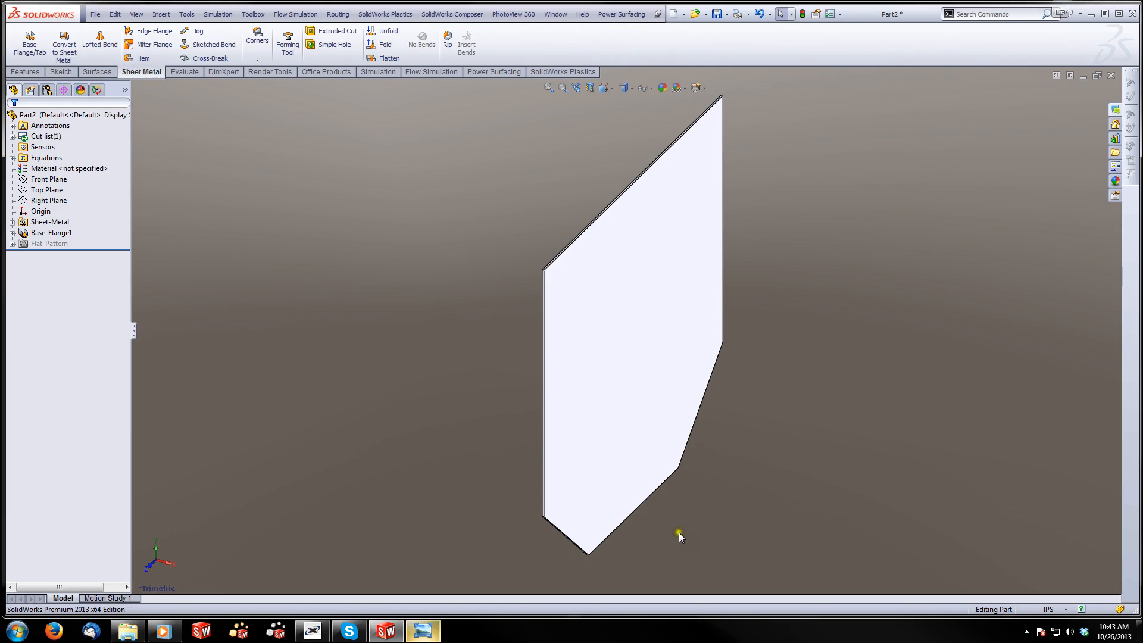
click(434, 632)
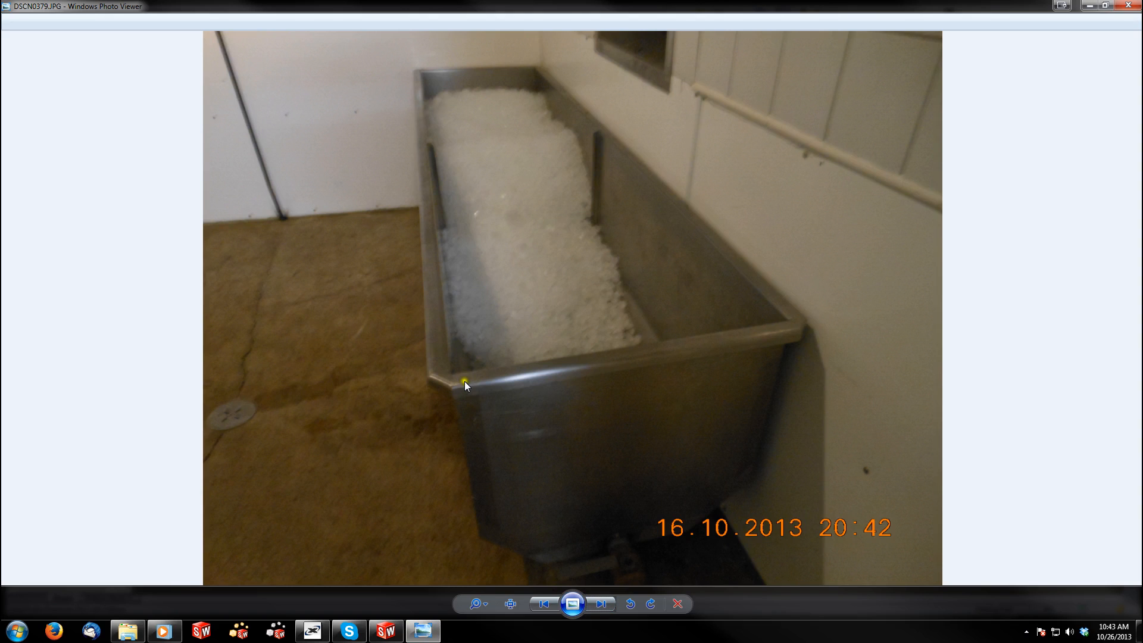
Go to the tub's end-view photo DSCN0377.JPG to examine the rim profile, and return to SolidWorks
click(604, 606)
click(604, 605)
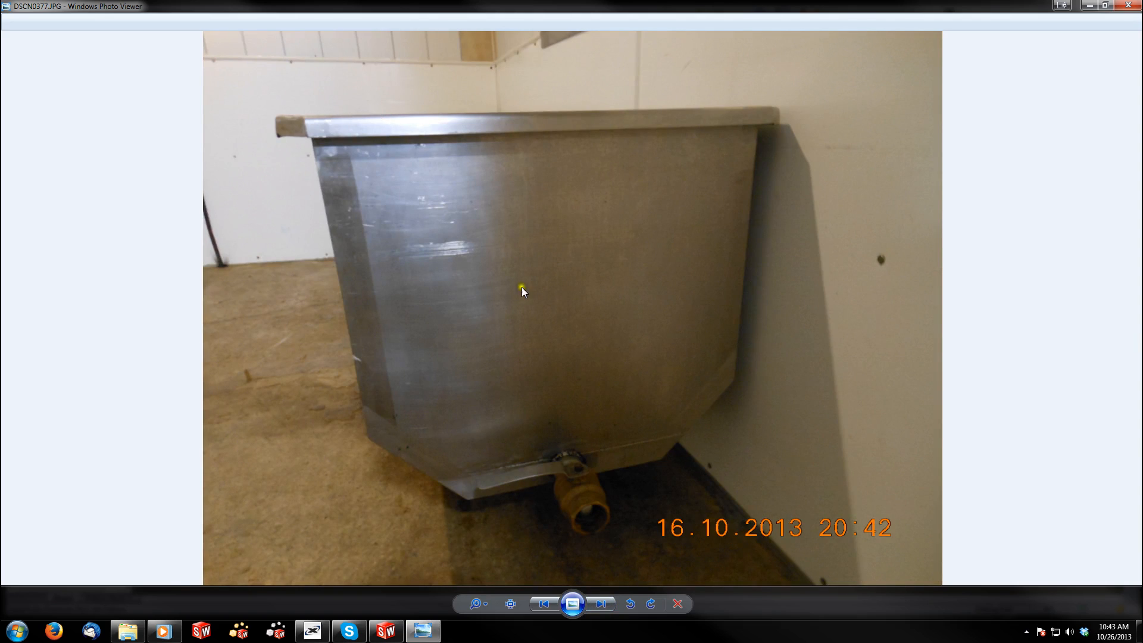
click(385, 631)
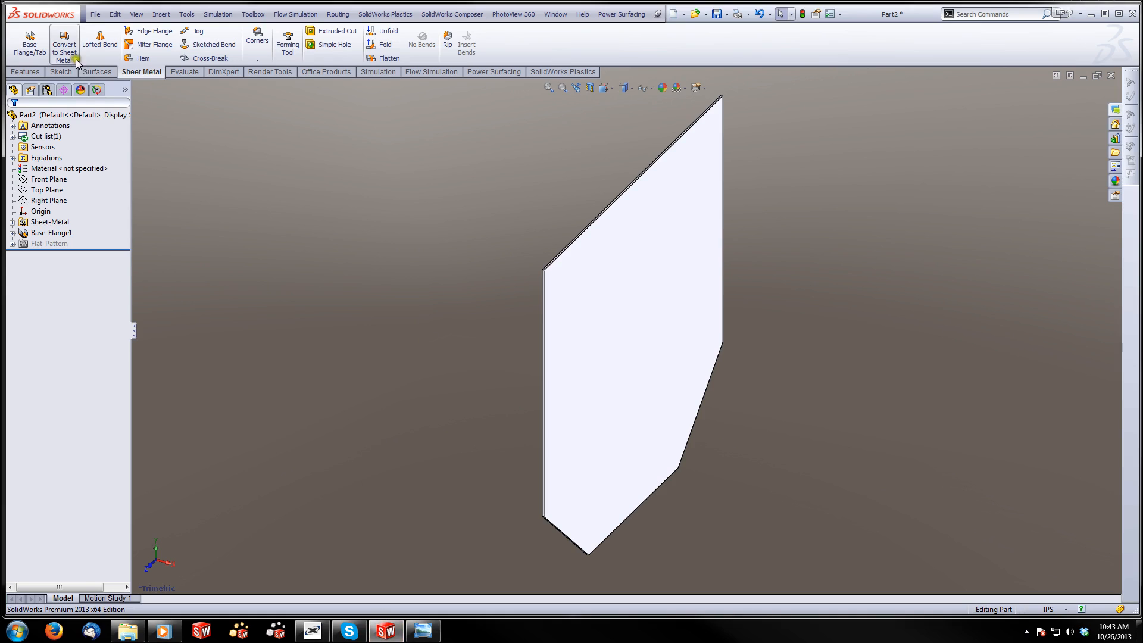
Start an Edge Flange on the panel's top edge and place it perpendicular to the panel, about 1.25 in long
click(139, 32)
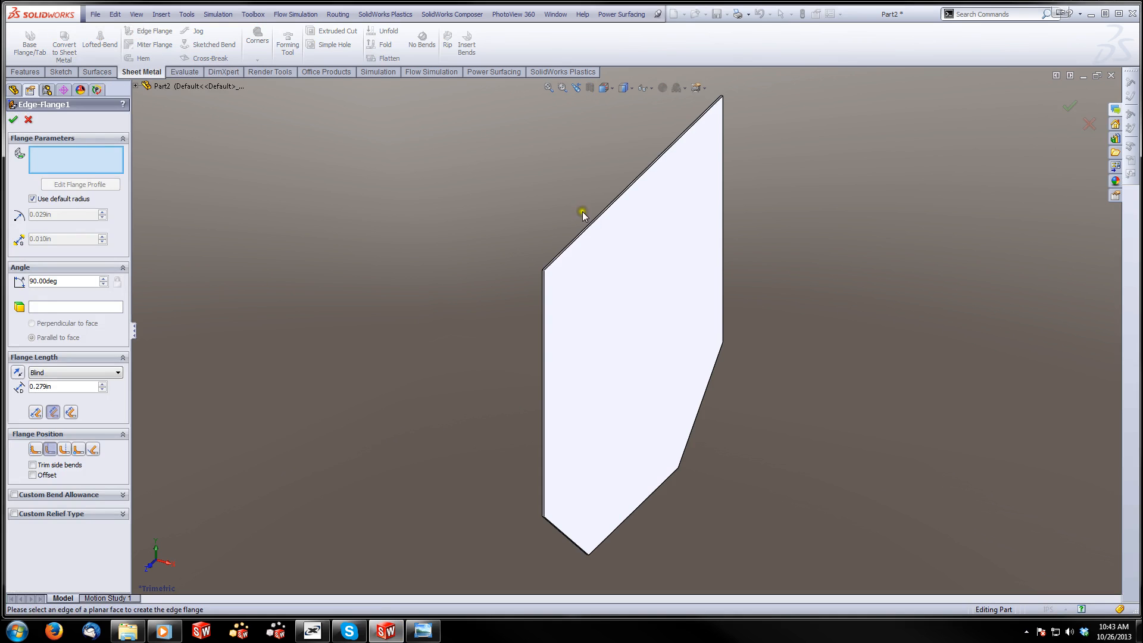
scroll(583, 227, down, 5)
click(573, 291)
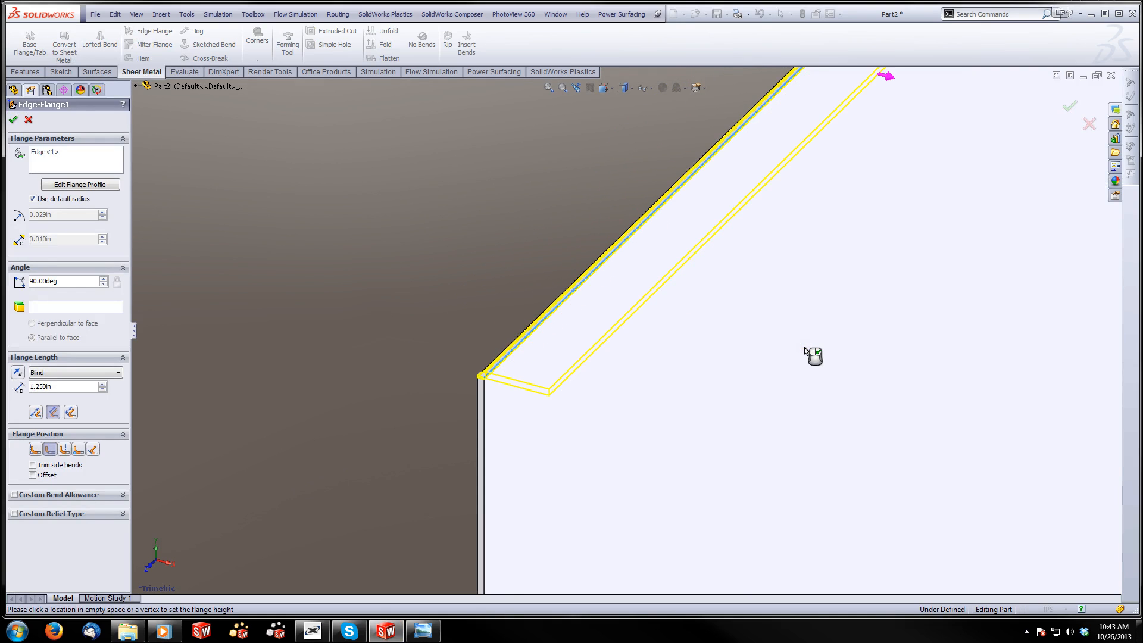
click(804, 348)
drag(56, 386, 22, 390)
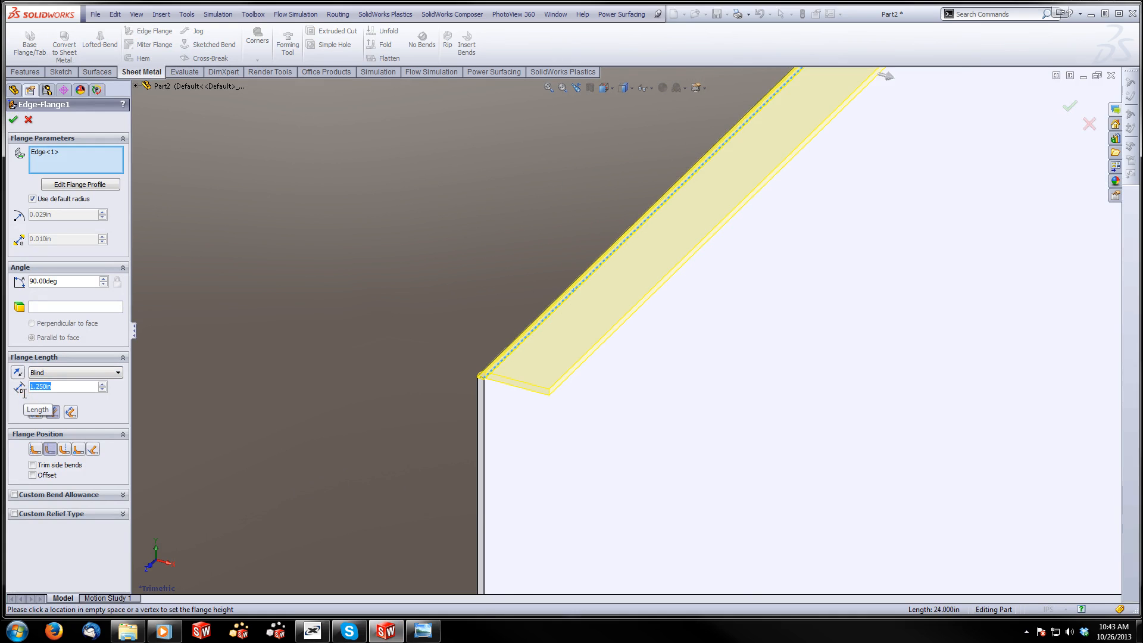
Switch to Windows Photo Viewer, go back to DSCN0379.JPG to check the rim's width, and return to SolidWorks
click(423, 631)
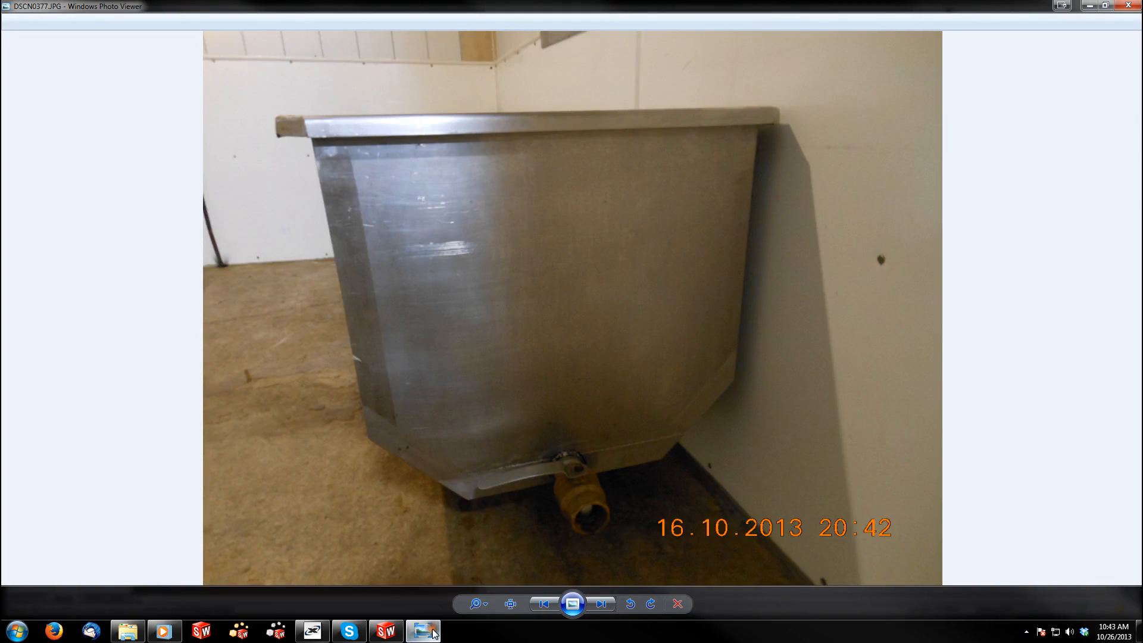
click(547, 604)
click(548, 604)
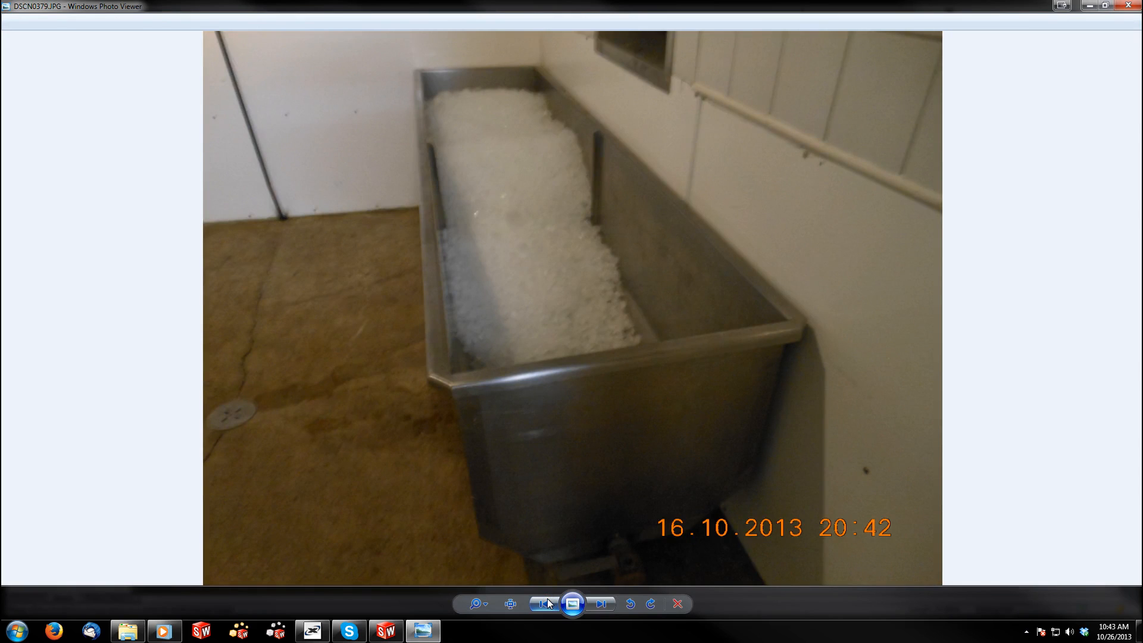
click(386, 631)
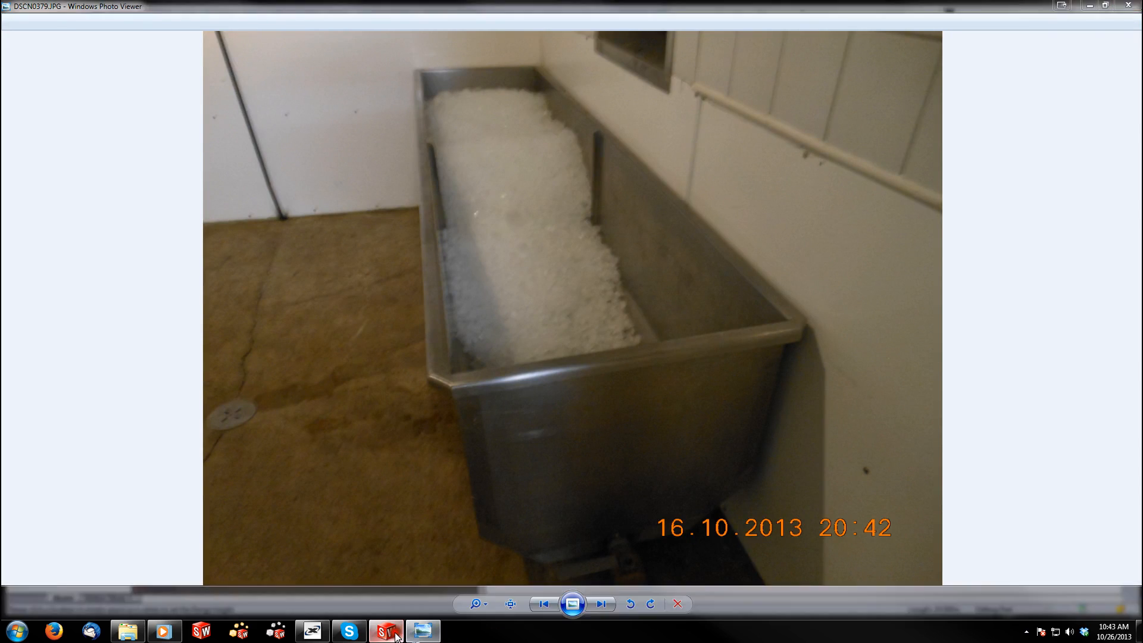
Set the length of the top edge flange to 1.5 in
double_click(54, 387)
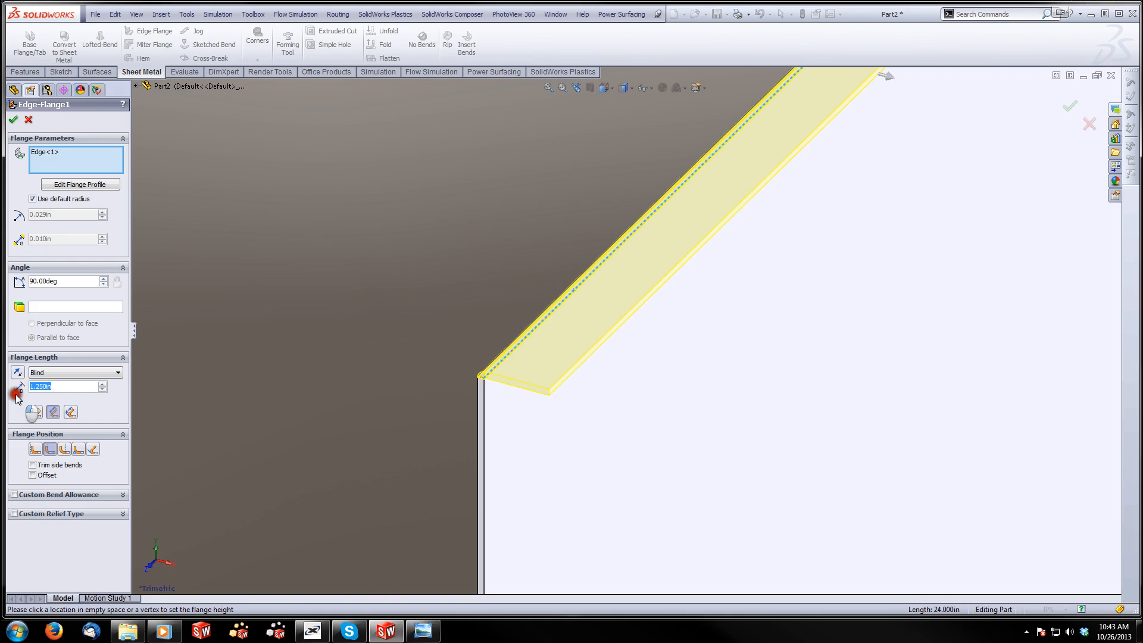
click(15, 395)
text(1.5)
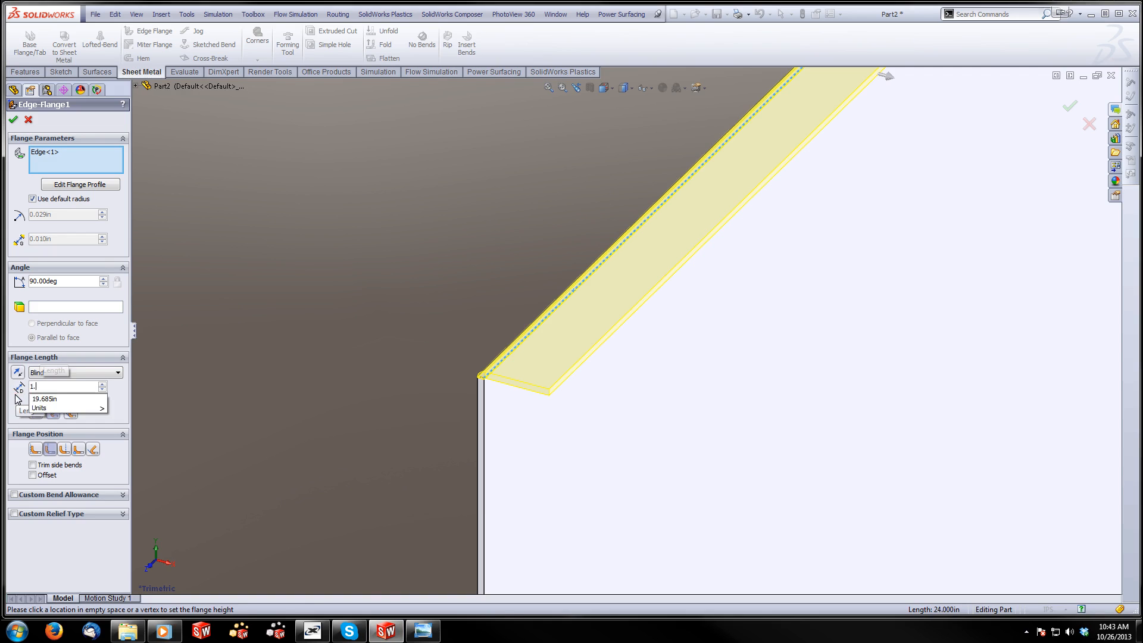
key(Return)
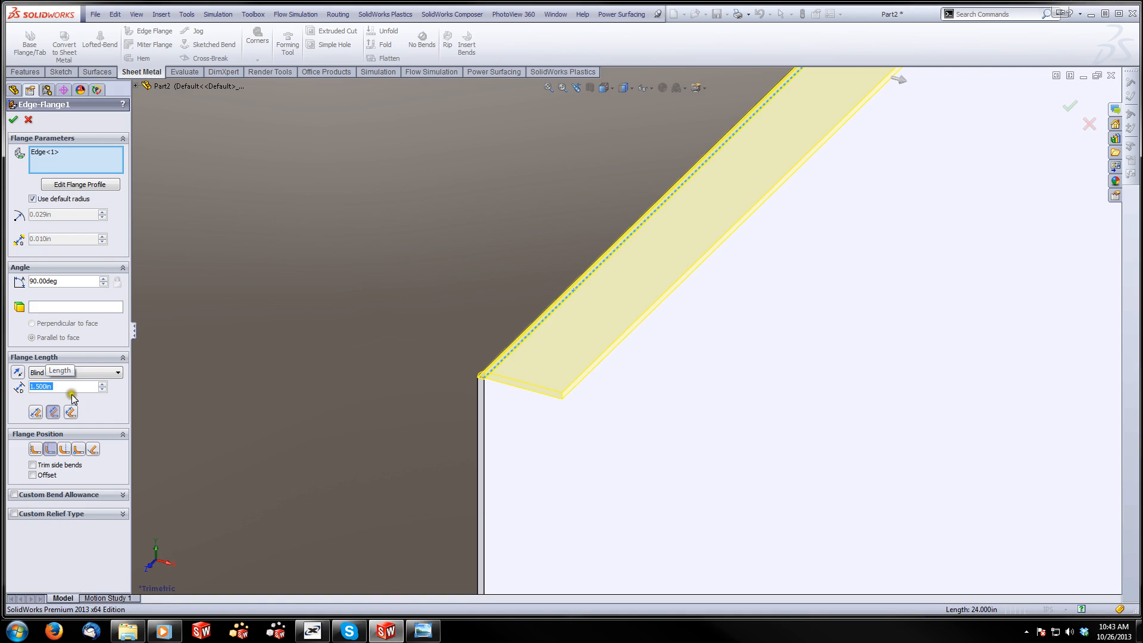
Compare the flange position options, choose Material Inside, and create the top edge flange
click(35, 450)
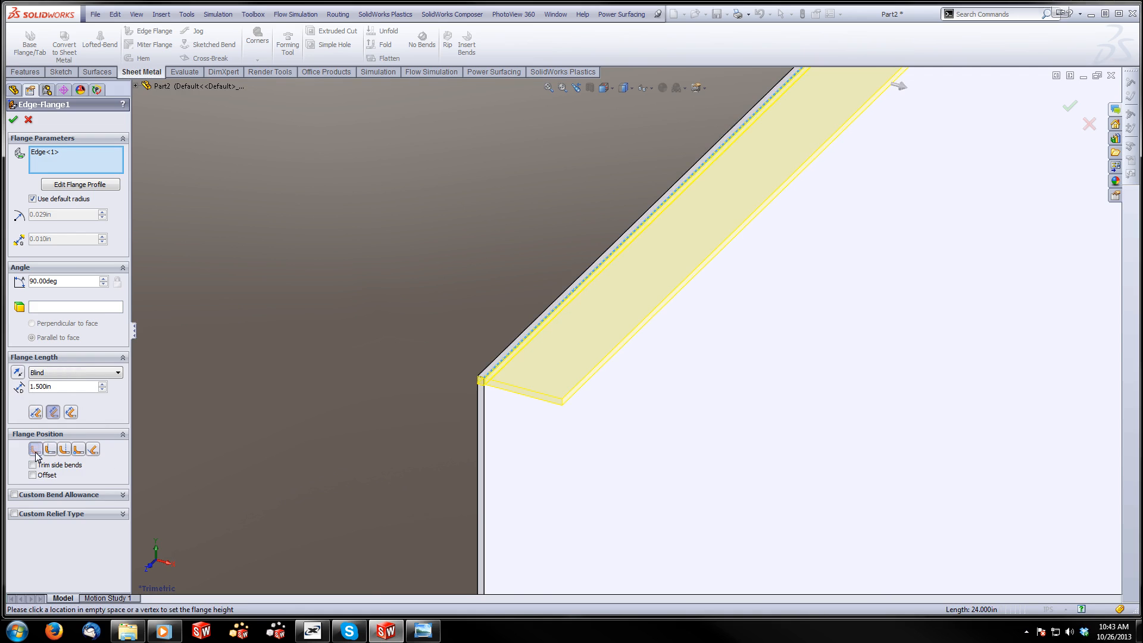
click(50, 450)
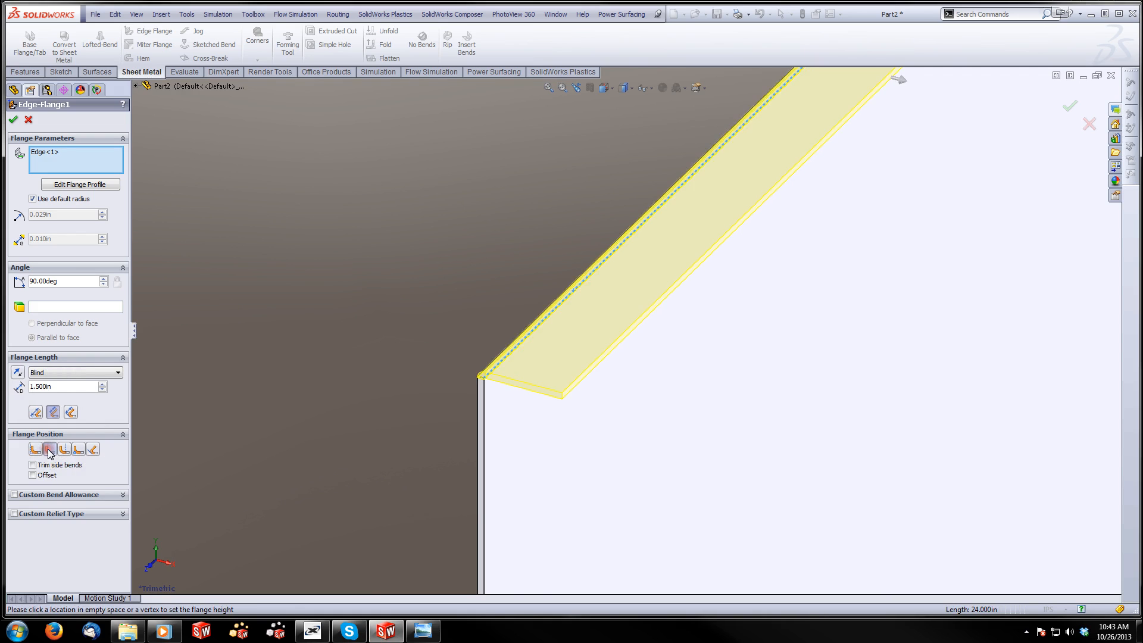
scroll(479, 381, down, 5)
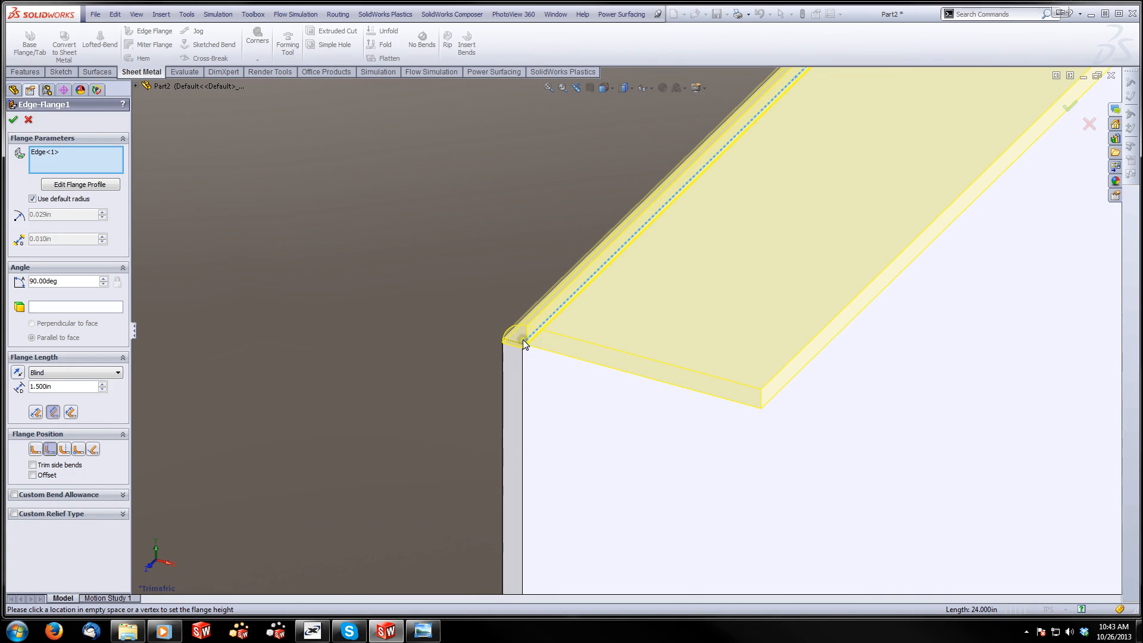
click(33, 449)
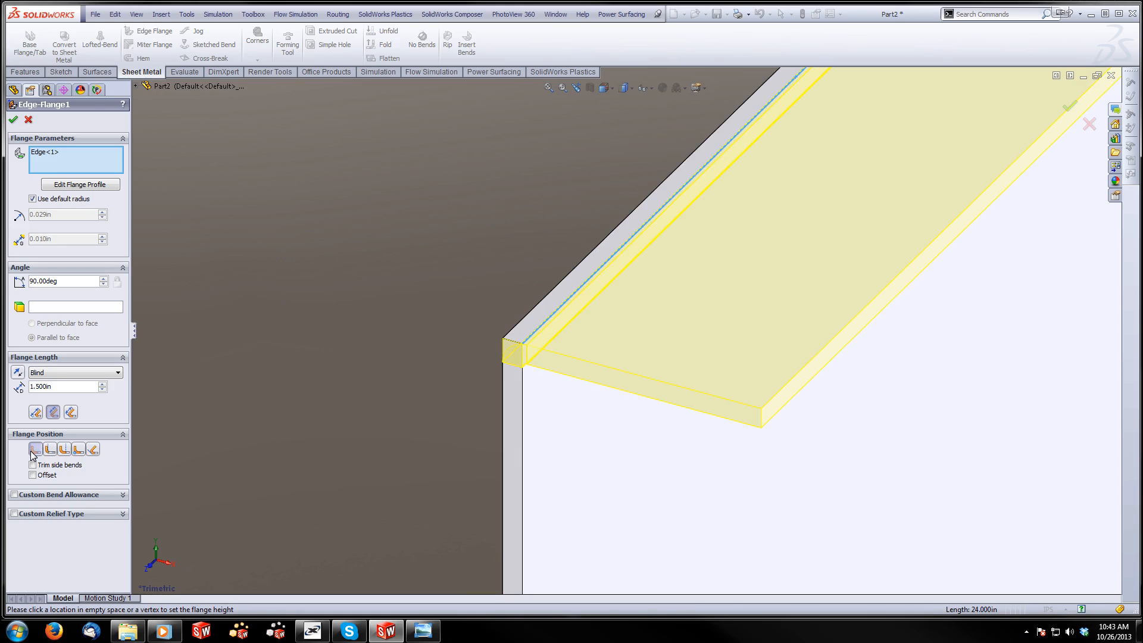
click(13, 122)
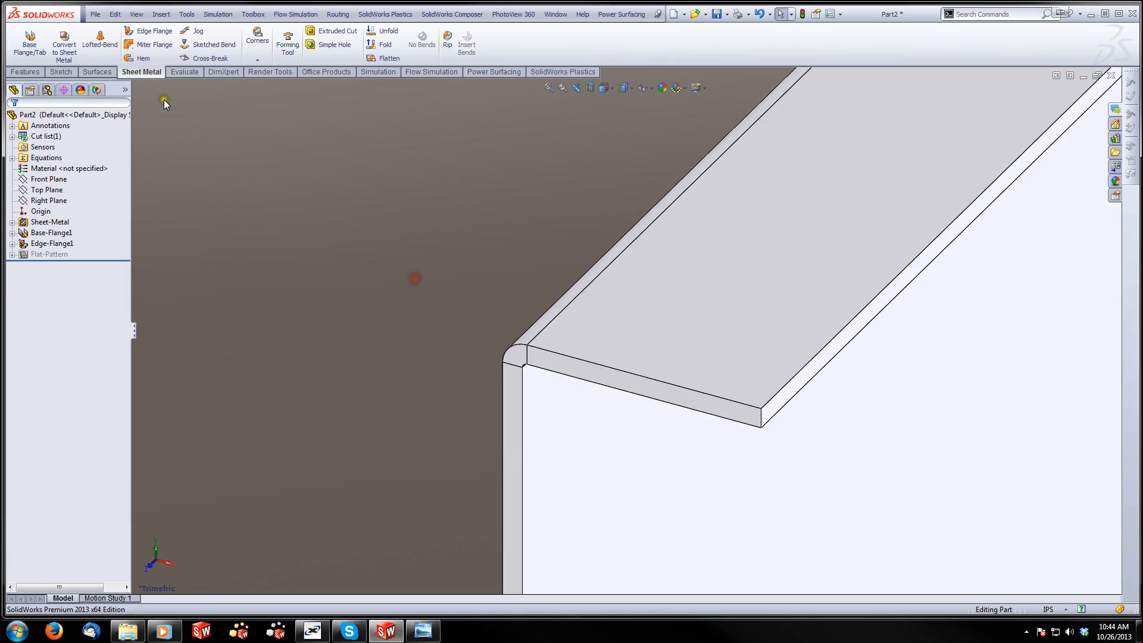
Start a second Edge Flange on the lower edge of the top flange's free end, pointing down about 2.5 in
click(149, 31)
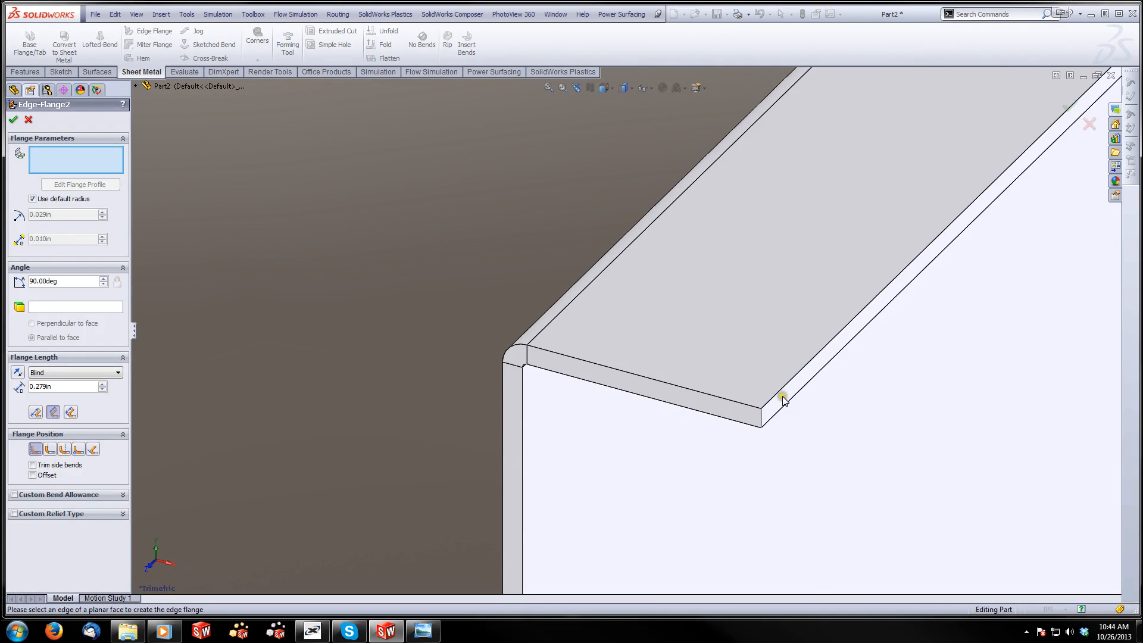
mouse_move(791, 402)
middle_down()
mouse_move(765, 352)
mouse_move(770, 406)
middle_up()
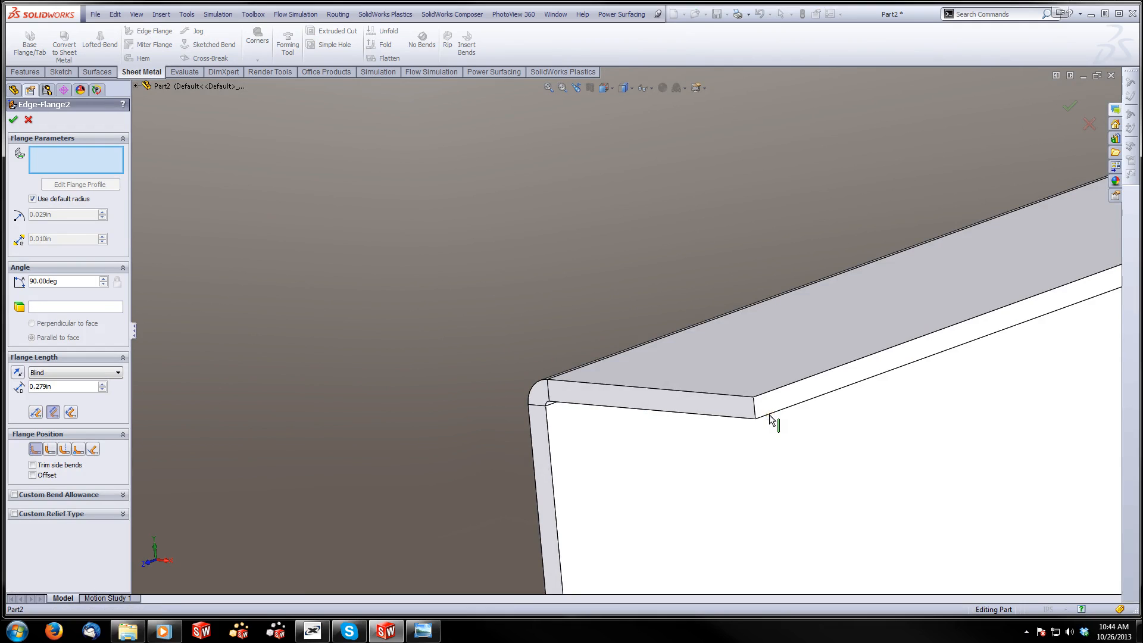
click(769, 418)
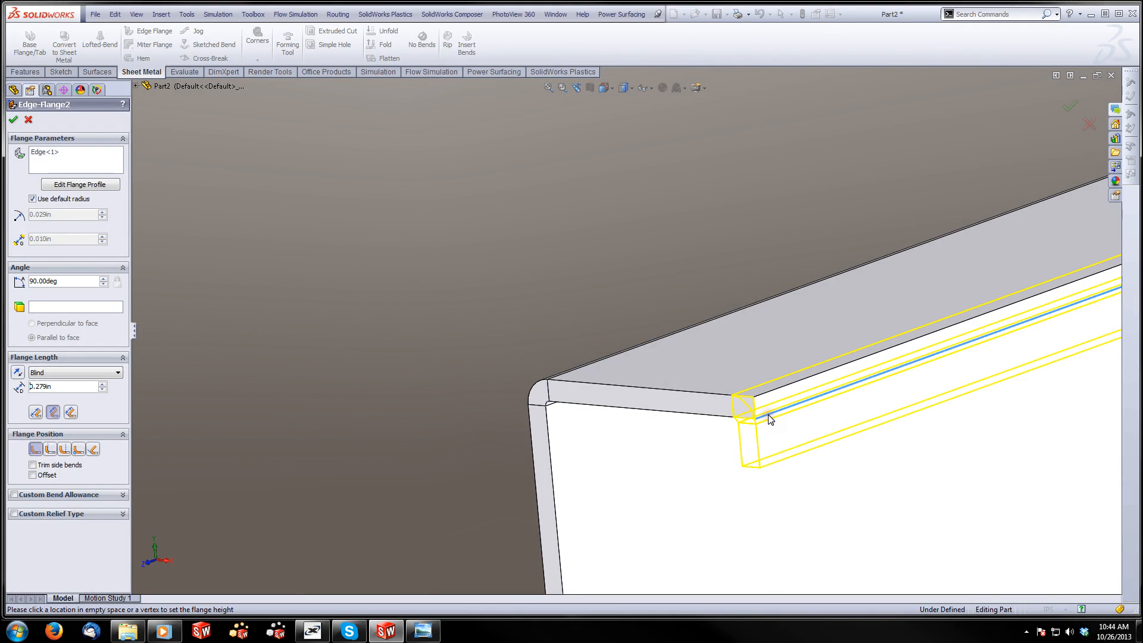
click(766, 469)
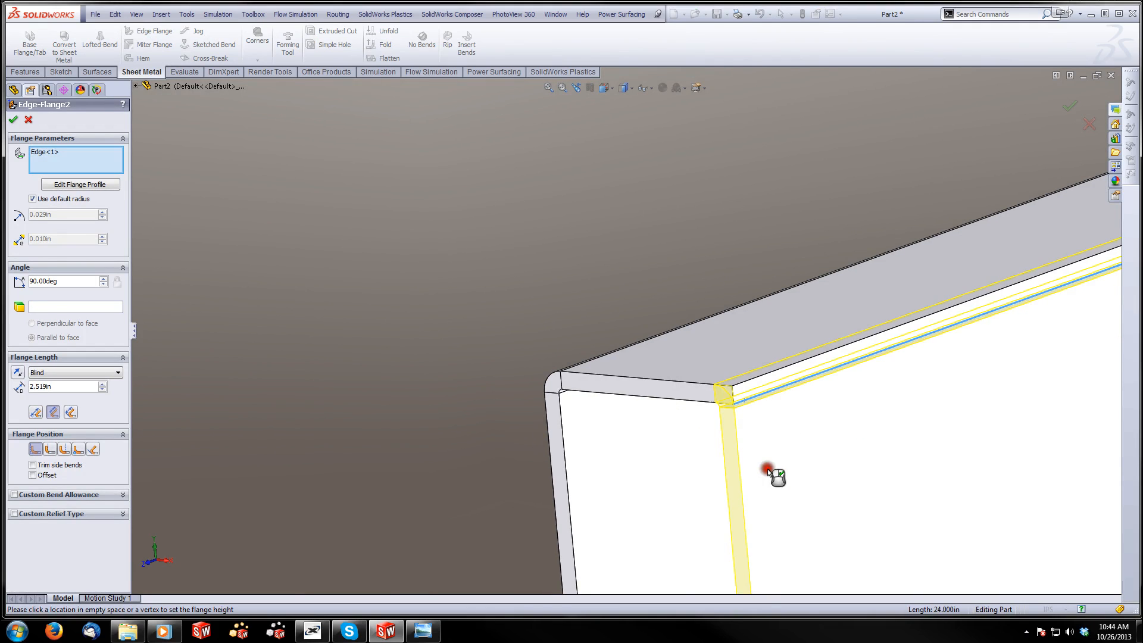
middle_drag(767, 469, 701, 345)
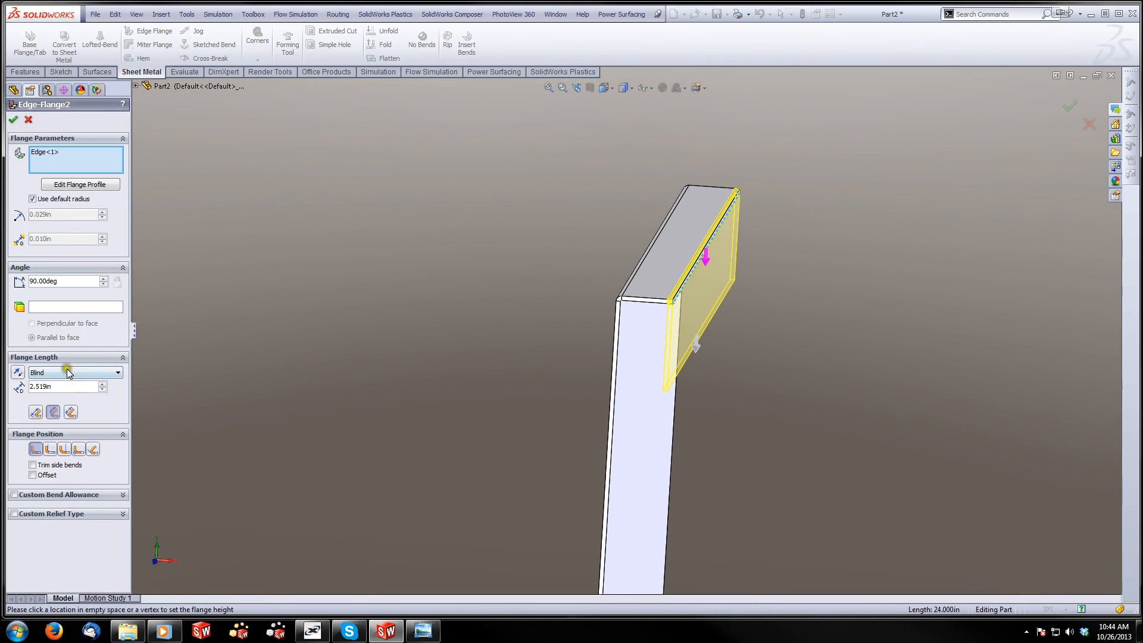
Set the downward lip's length to 1 in and create the flange with its position at Material Inside
click(421, 632)
click(422, 632)
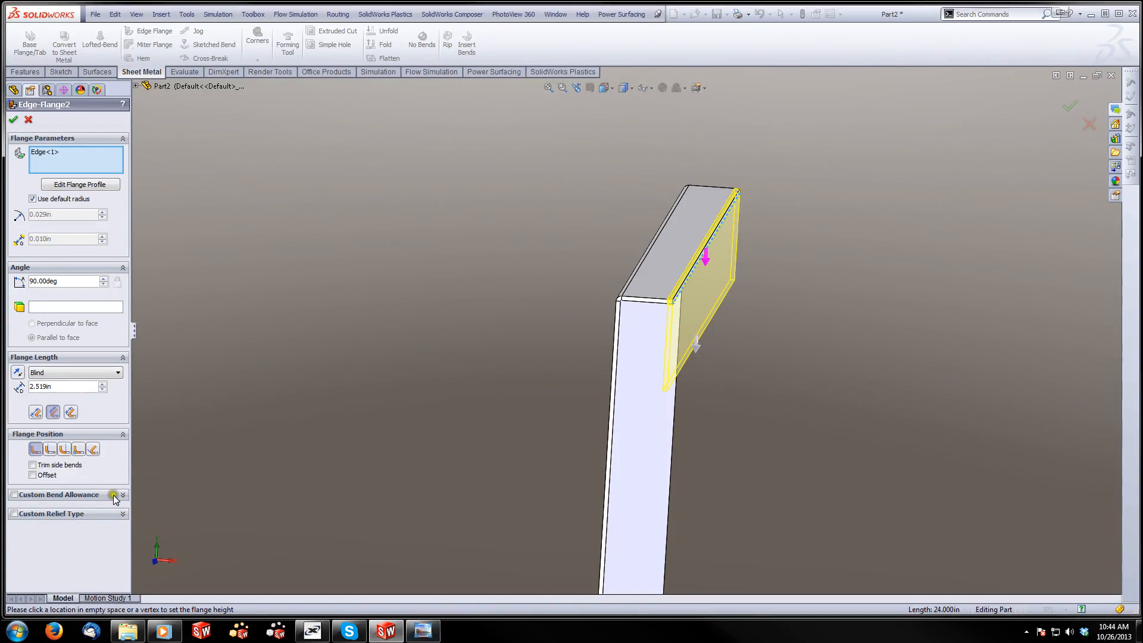
click(64, 387)
text(1)
key(Return)
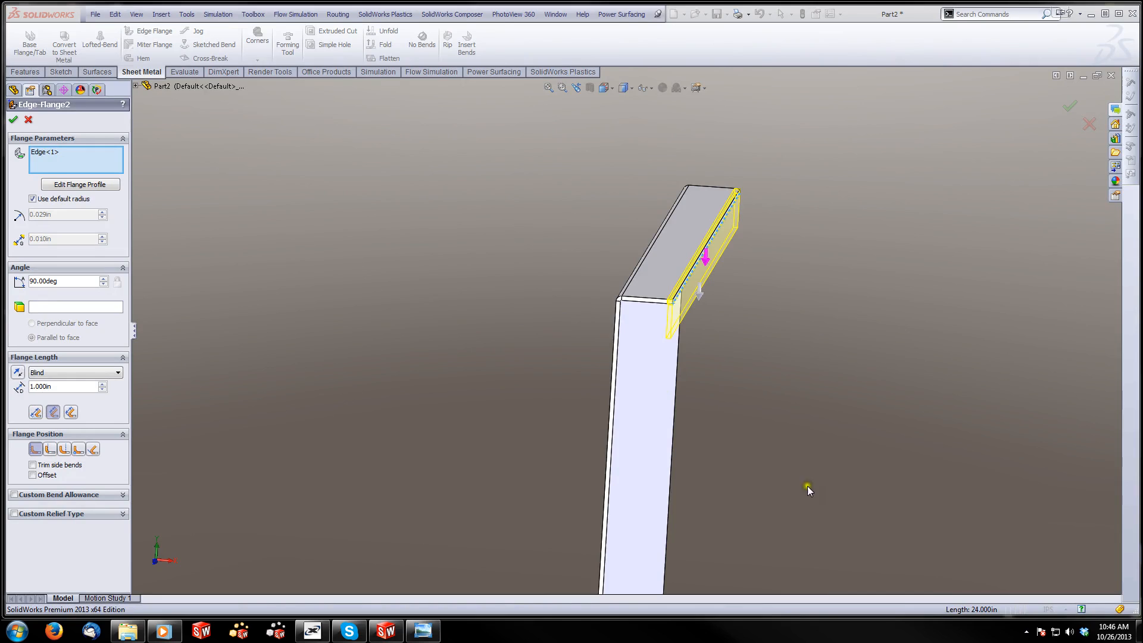
click(562, 369)
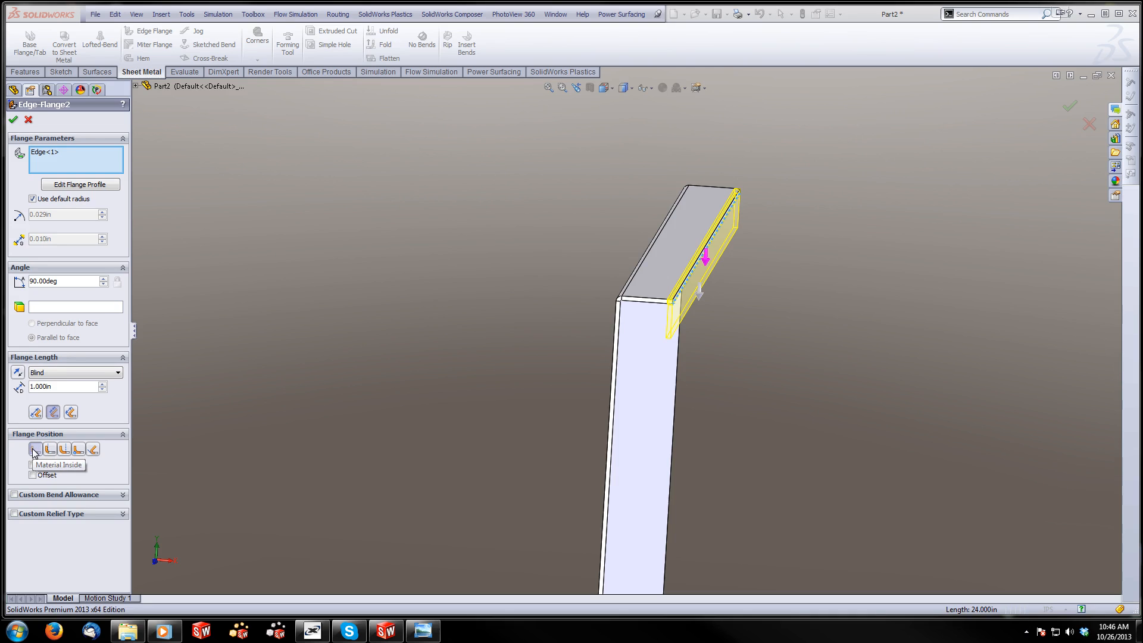
click(513, 279)
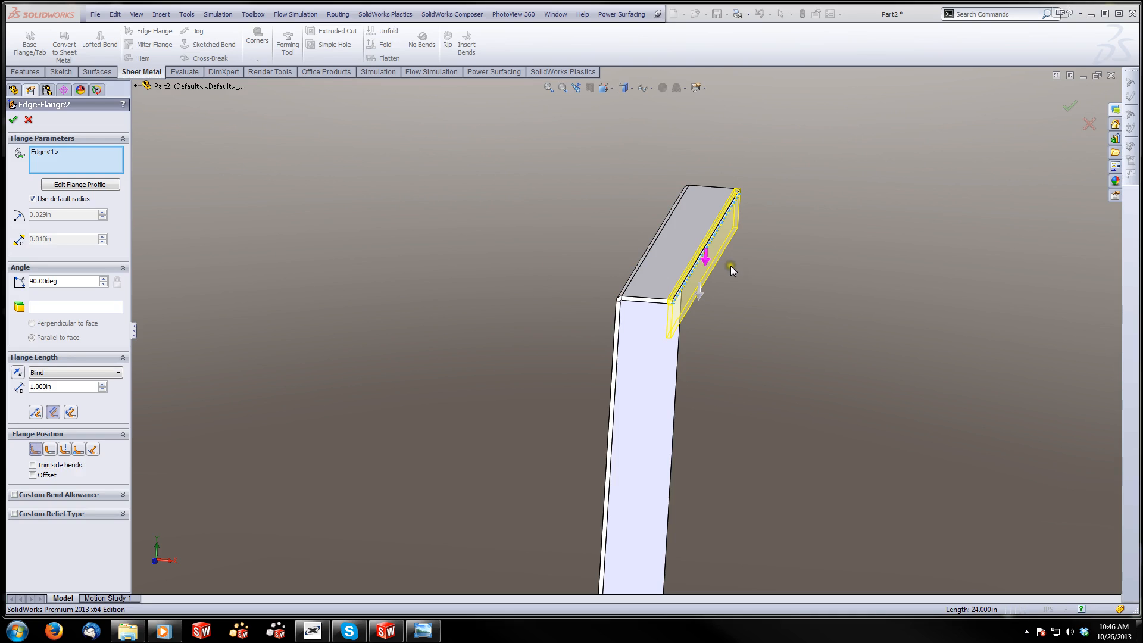
click(13, 119)
Start saving the part and create a folder named Tutorials inside the Apex Arsenal folder
middle_drag(516, 263, 595, 406)
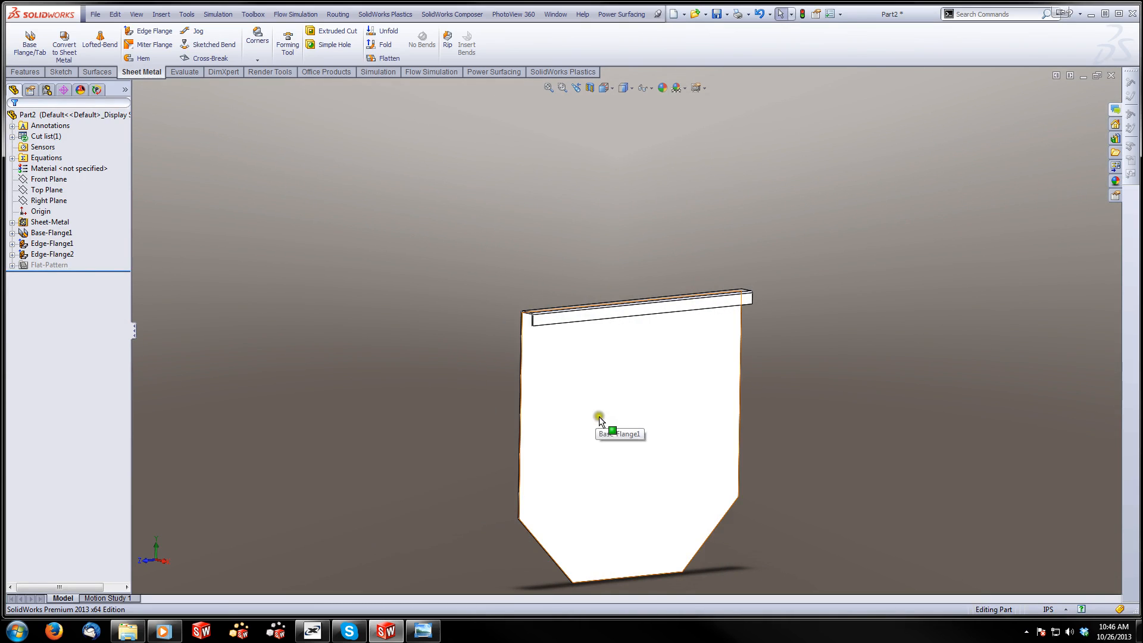
click(95, 13)
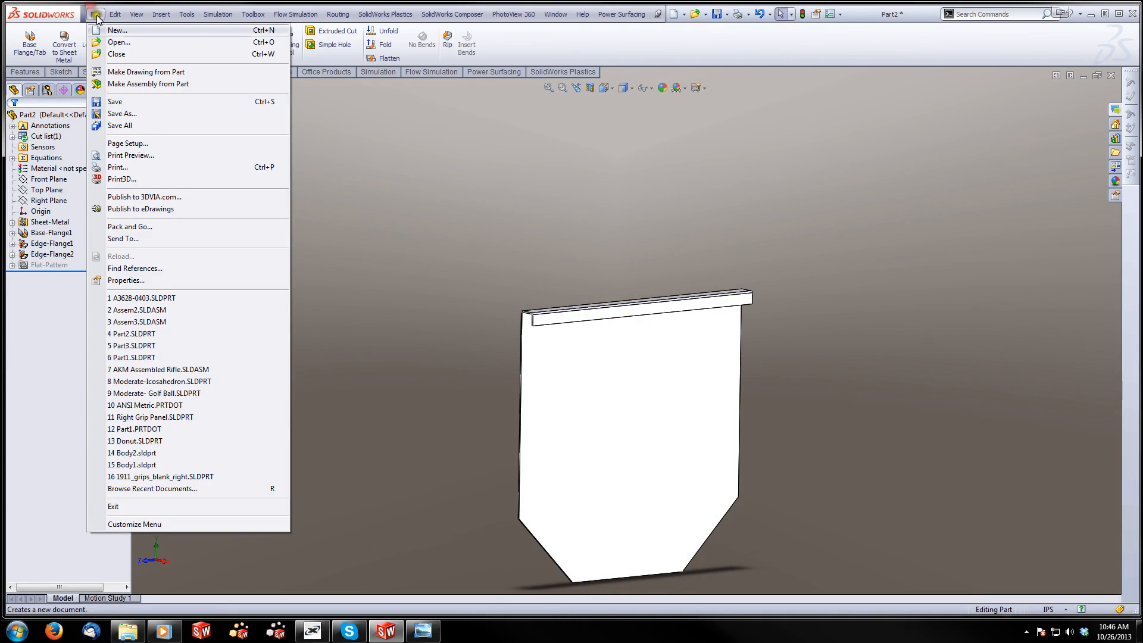
click(132, 102)
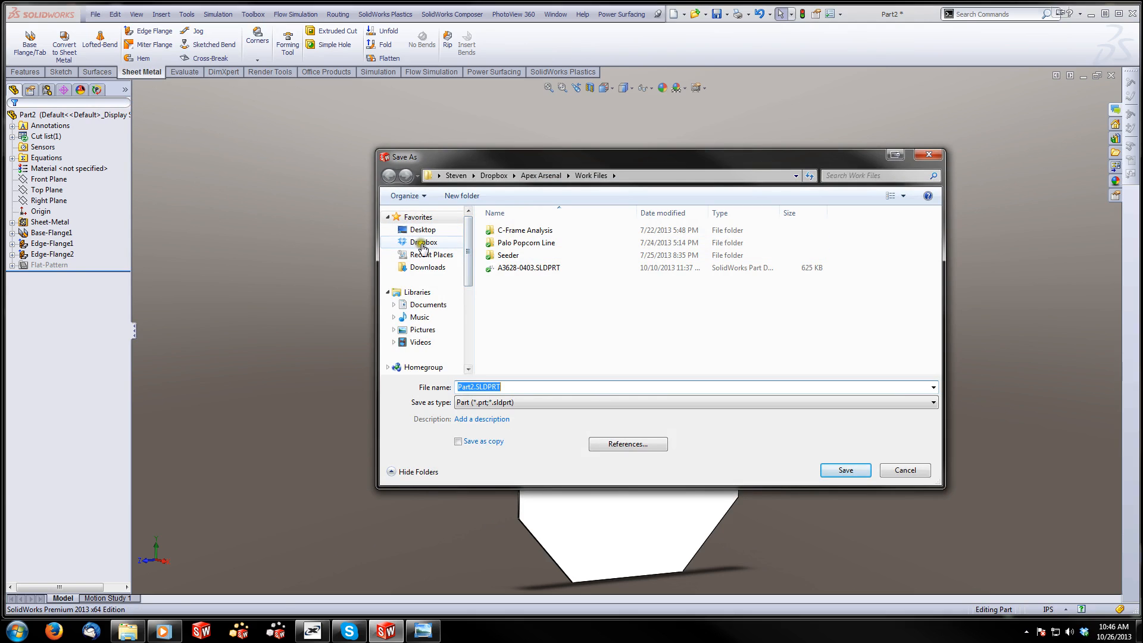
click(542, 176)
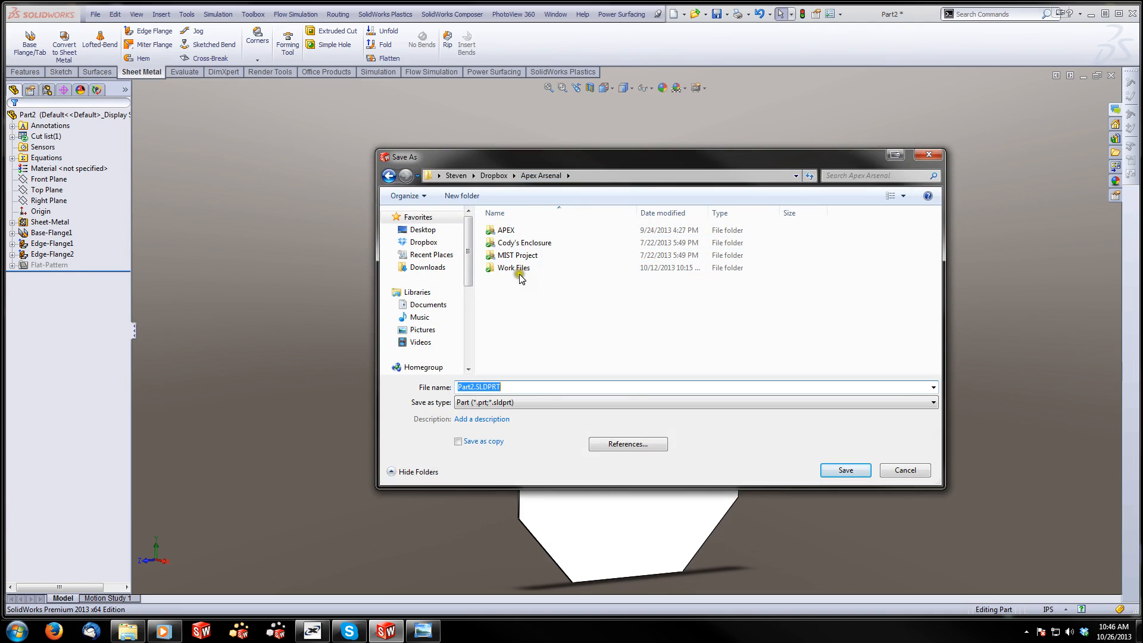
right_click(516, 294)
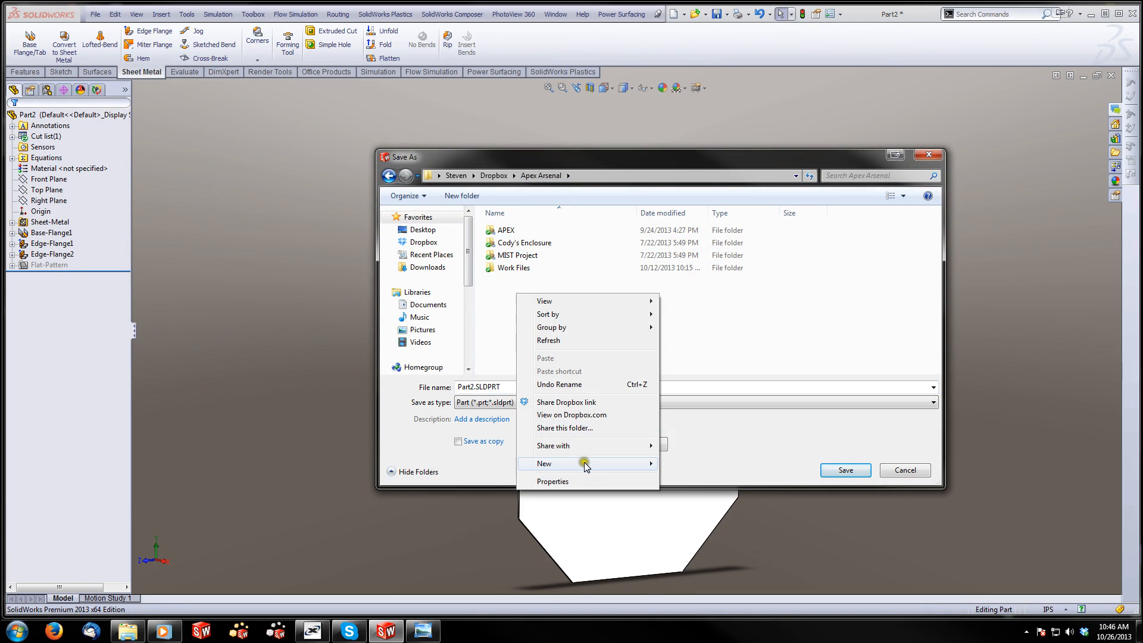
mouse_move(595, 463)
click(685, 290)
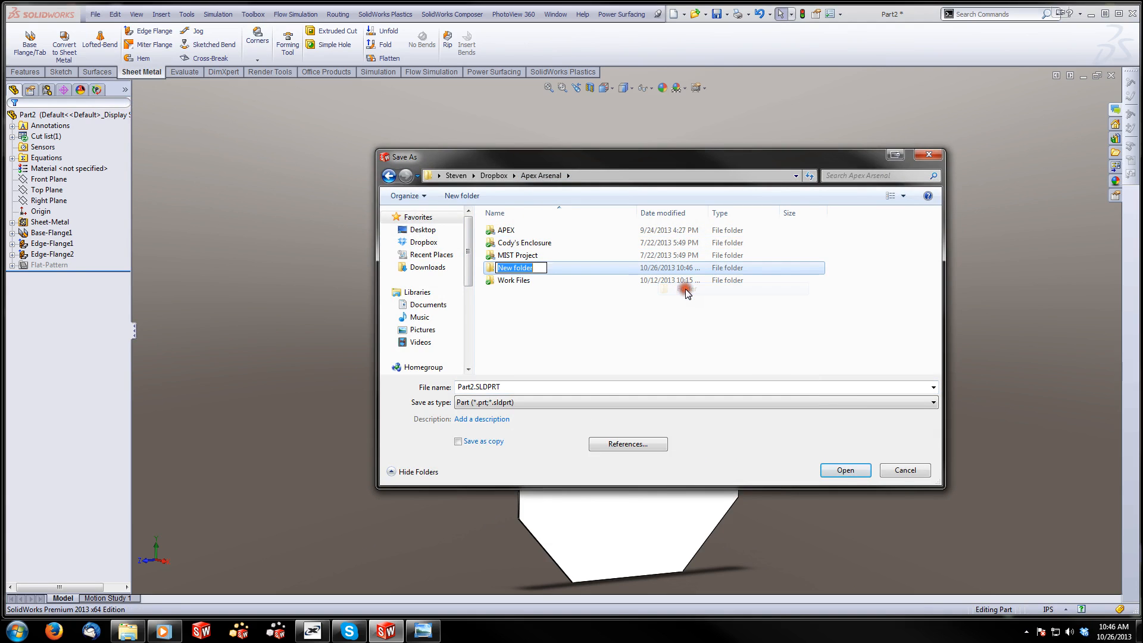
text(Tutorials)
click(648, 312)
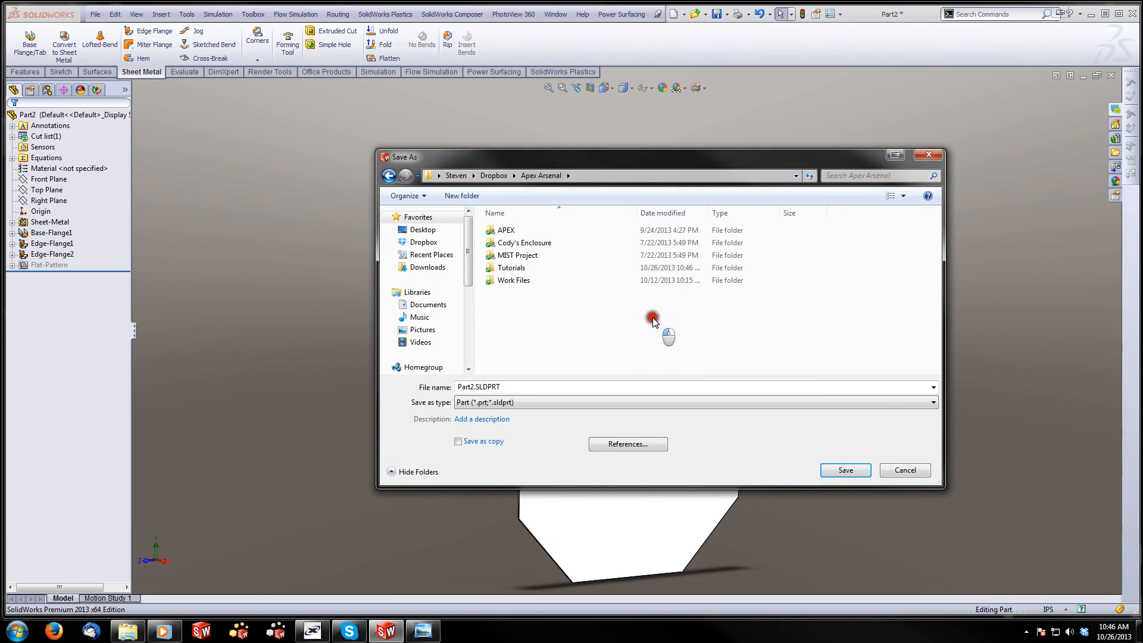
Create a folder named Ice Chest inside the Tutorials folder and open it as the save location
double_click(507, 269)
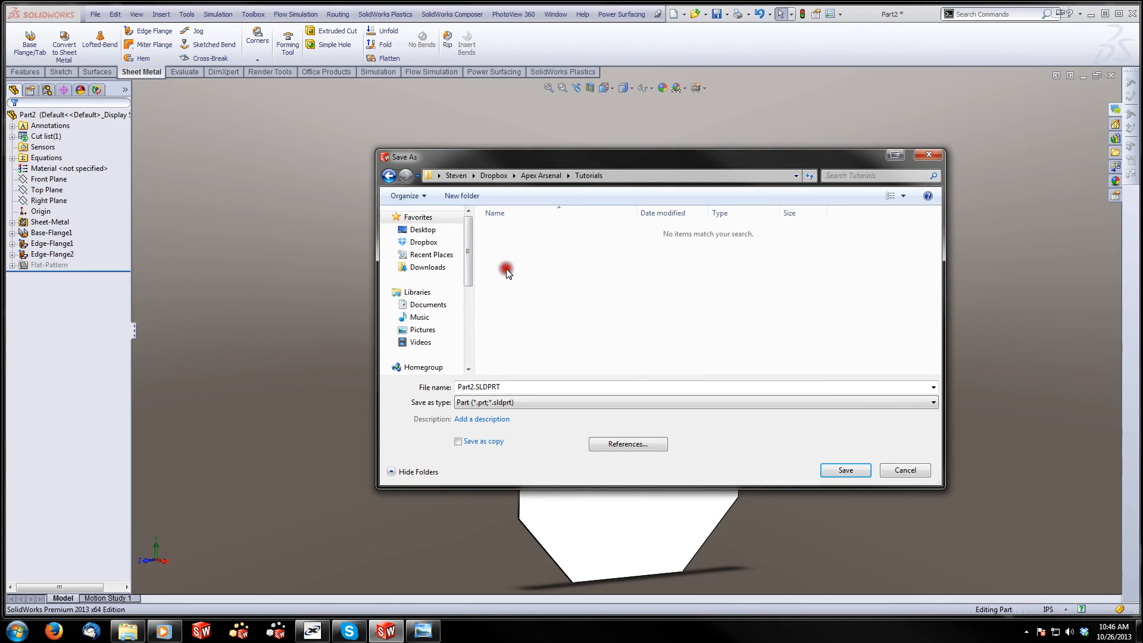
right_click(507, 271)
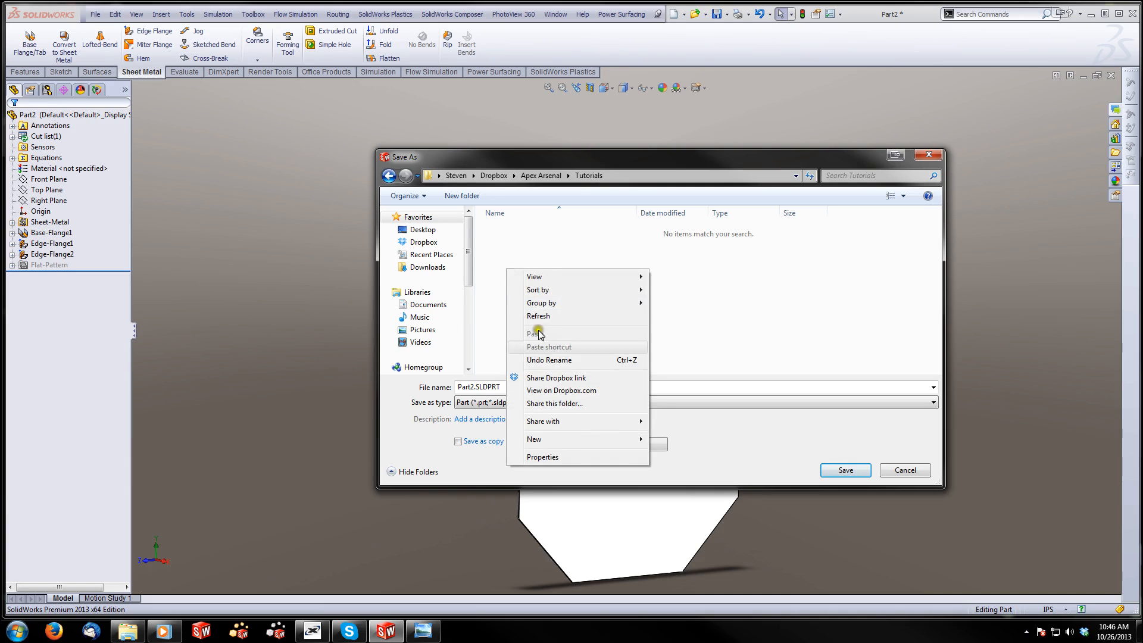
mouse_move(598, 438)
click(679, 439)
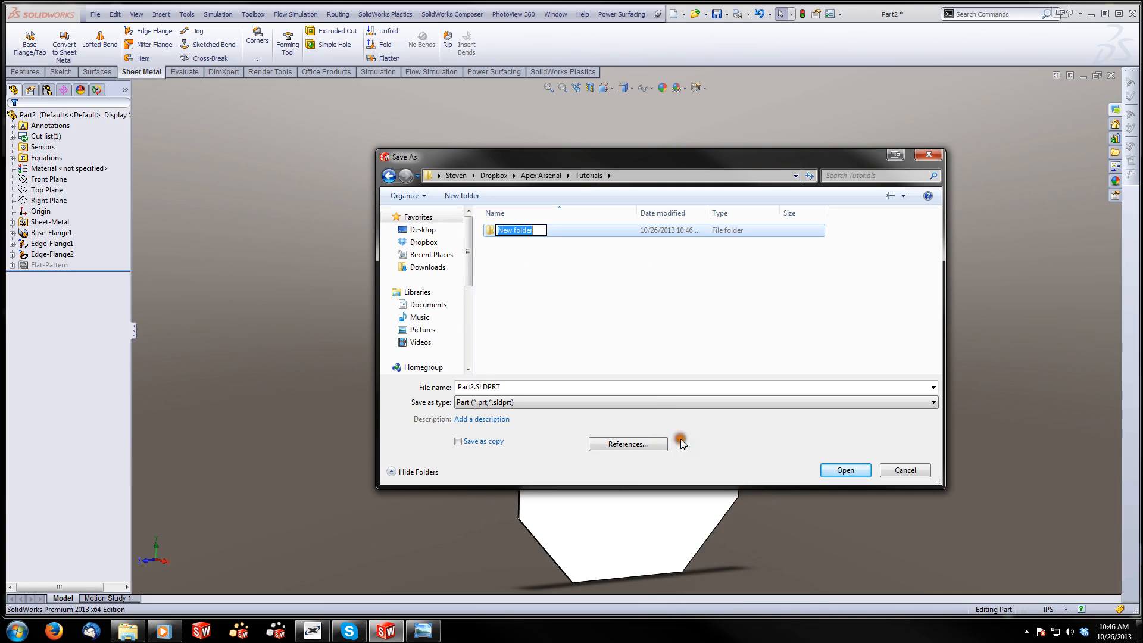
text(Icer)
click(581, 313)
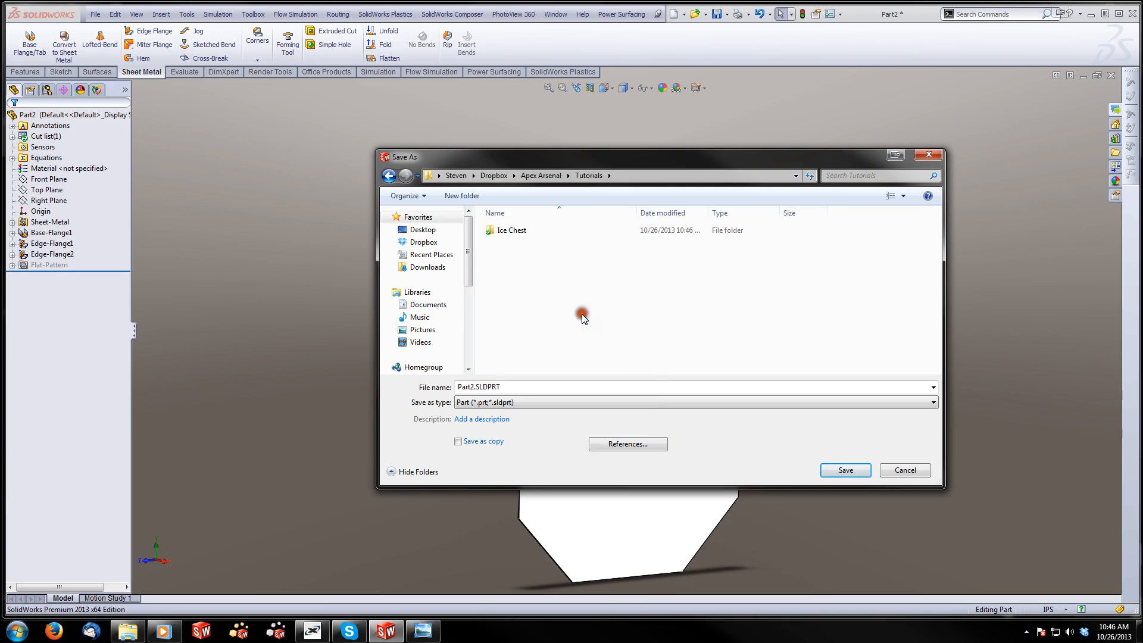
double_click(513, 231)
Name the file Part1 and save the end panel part in the Ice Chest folder
double_click(477, 386)
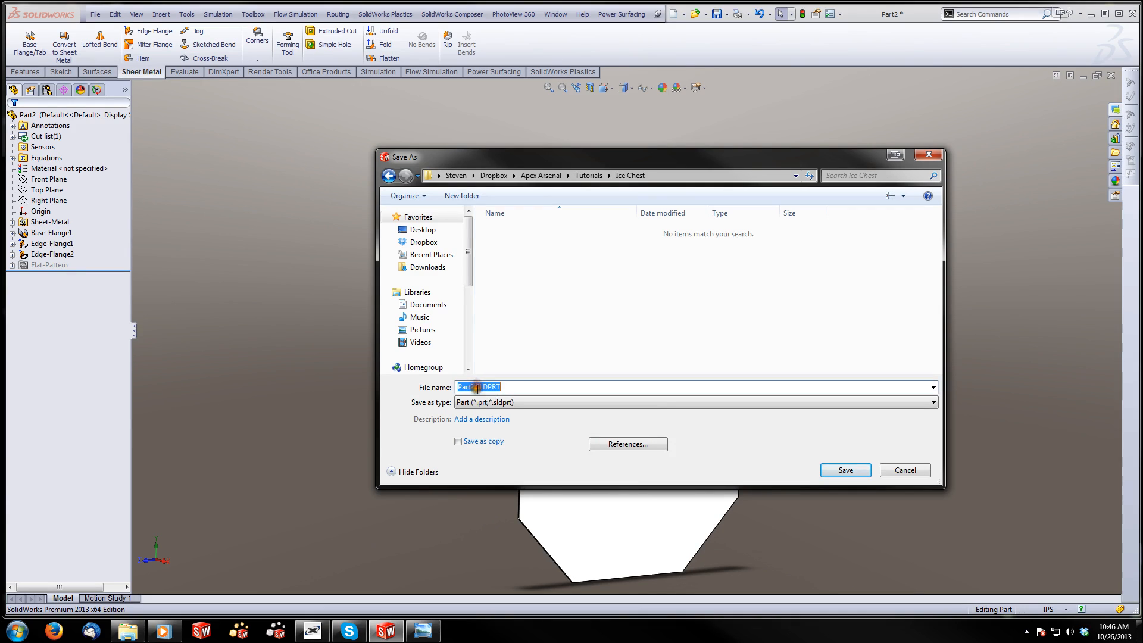
click(515, 390)
click(845, 470)
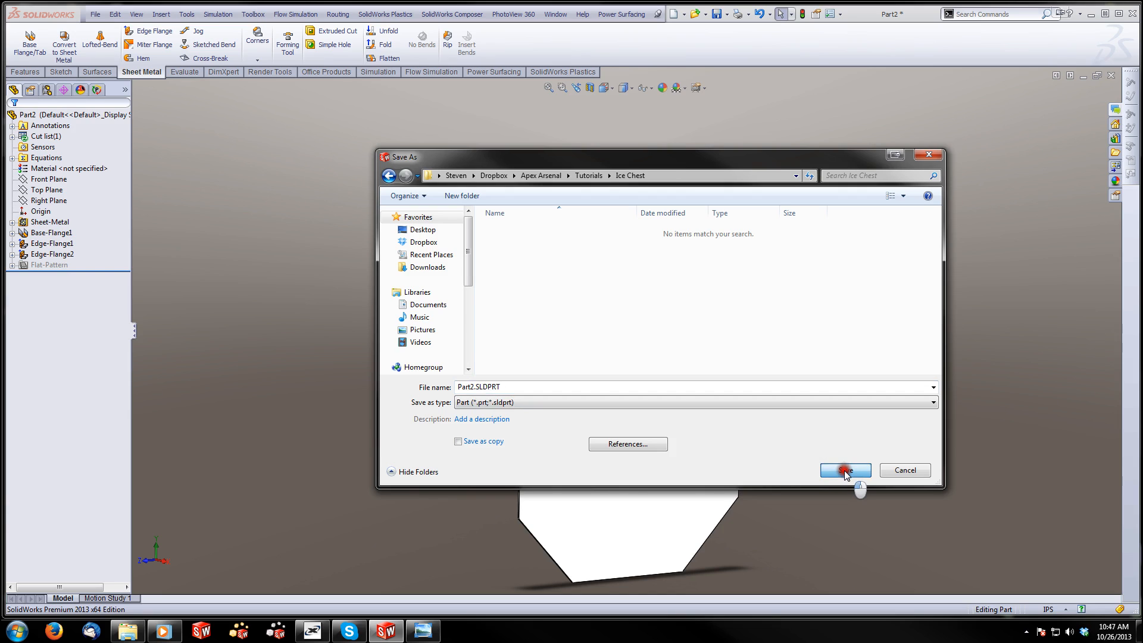
double_click(474, 387)
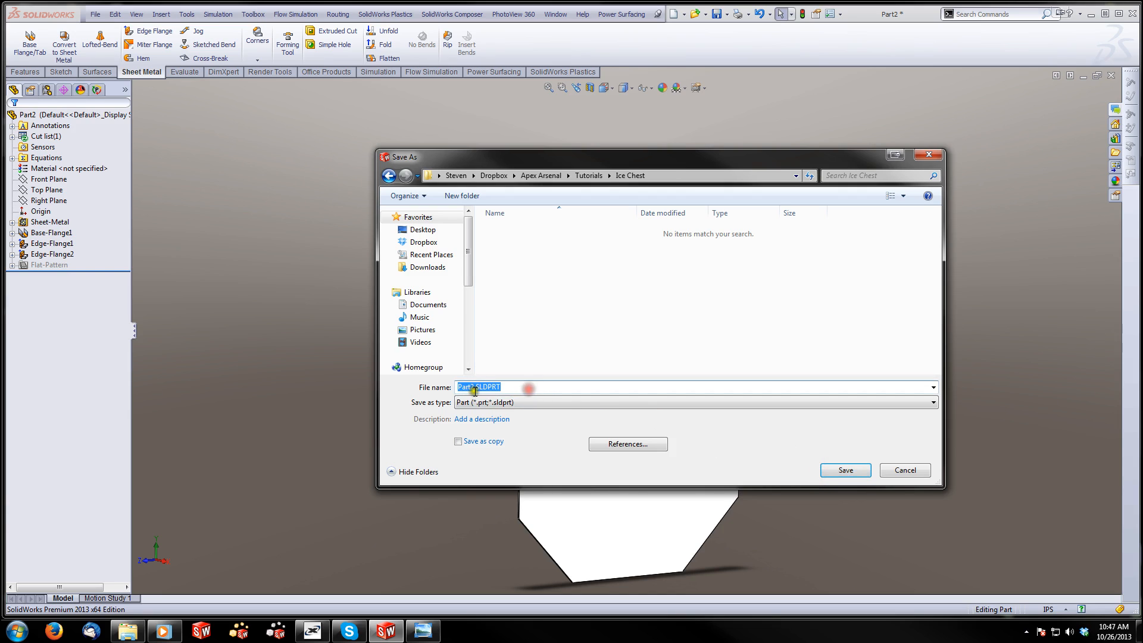
drag(470, 390, 559, 395)
text(`1)
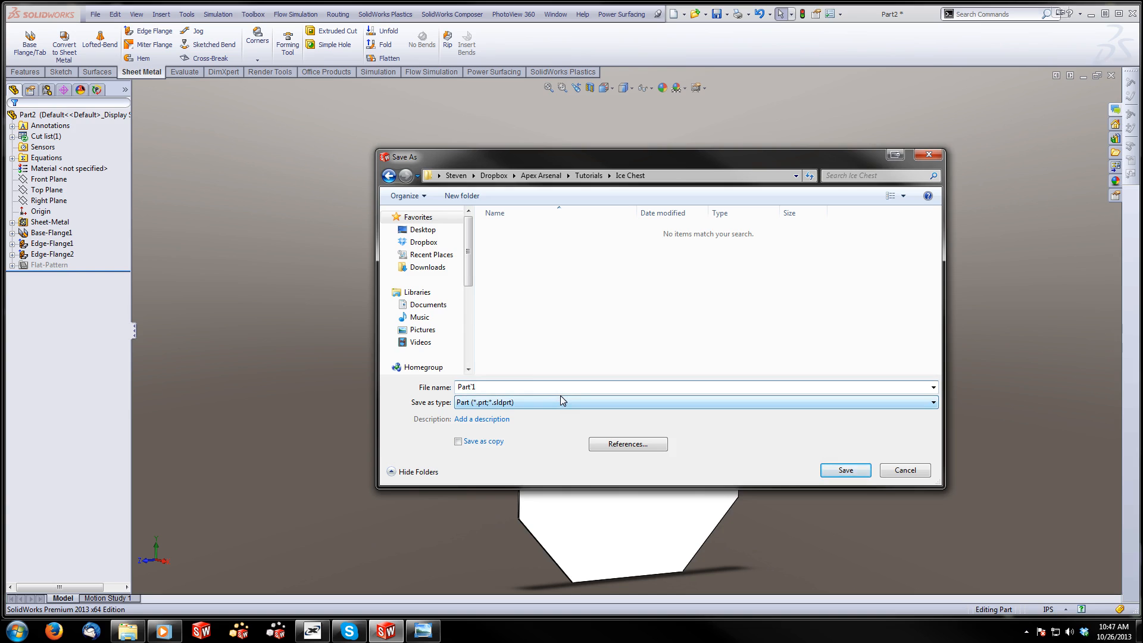
text(1)
click(844, 470)
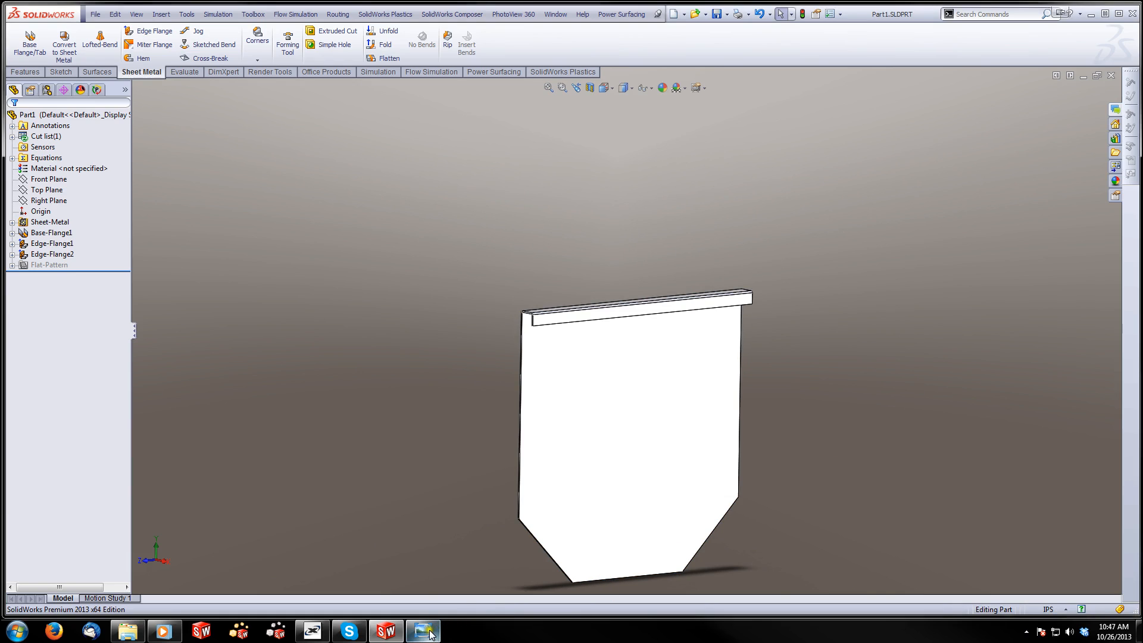
Switch to Windows Photo Viewer, examine the tub's rim, end panel and body in the photos, and return to SolidWorks
mouse_move(428, 632)
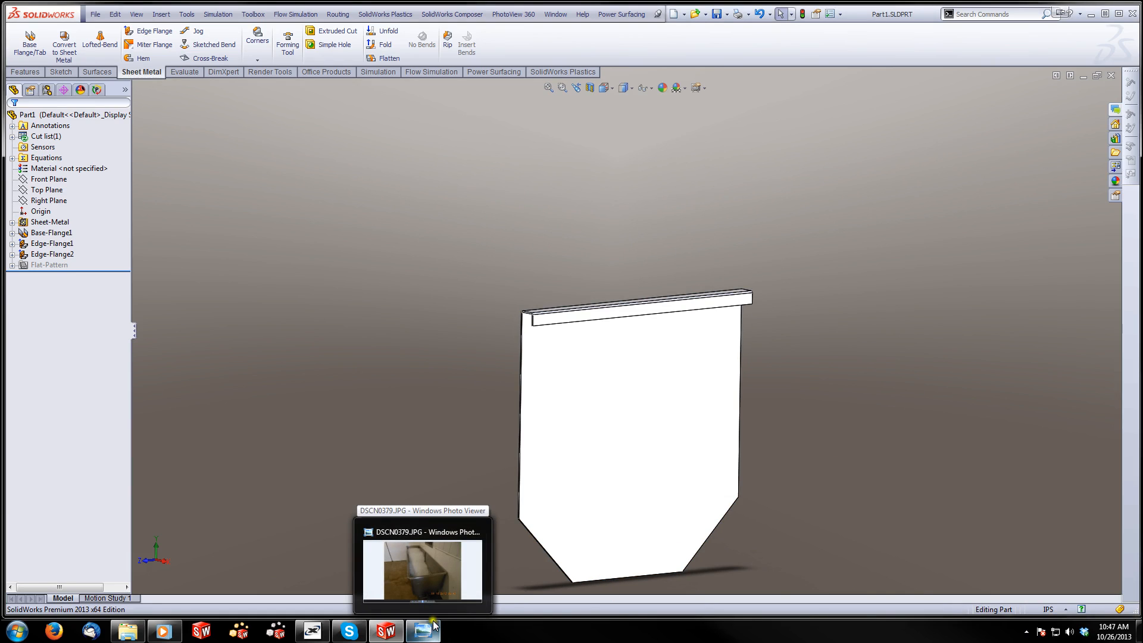
click(444, 580)
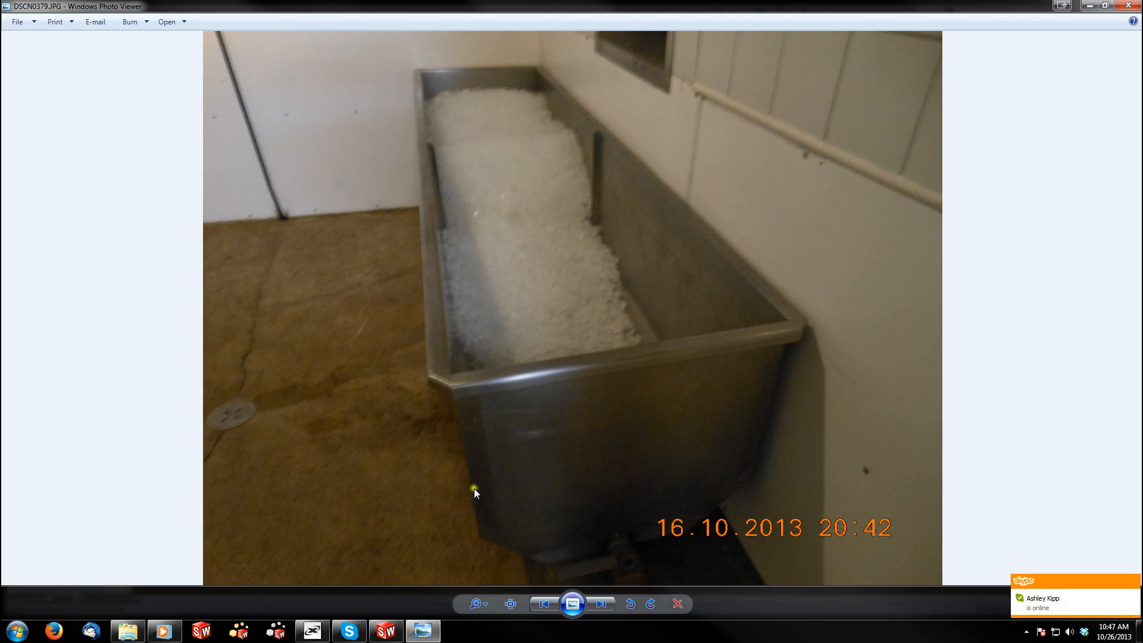
click(598, 606)
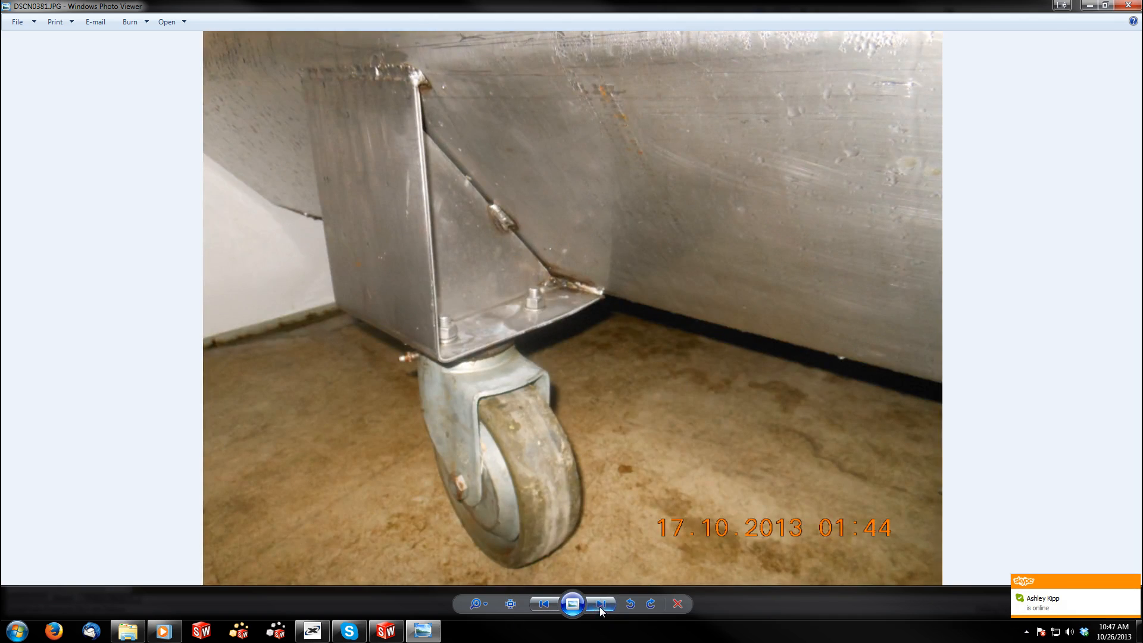
click(599, 606)
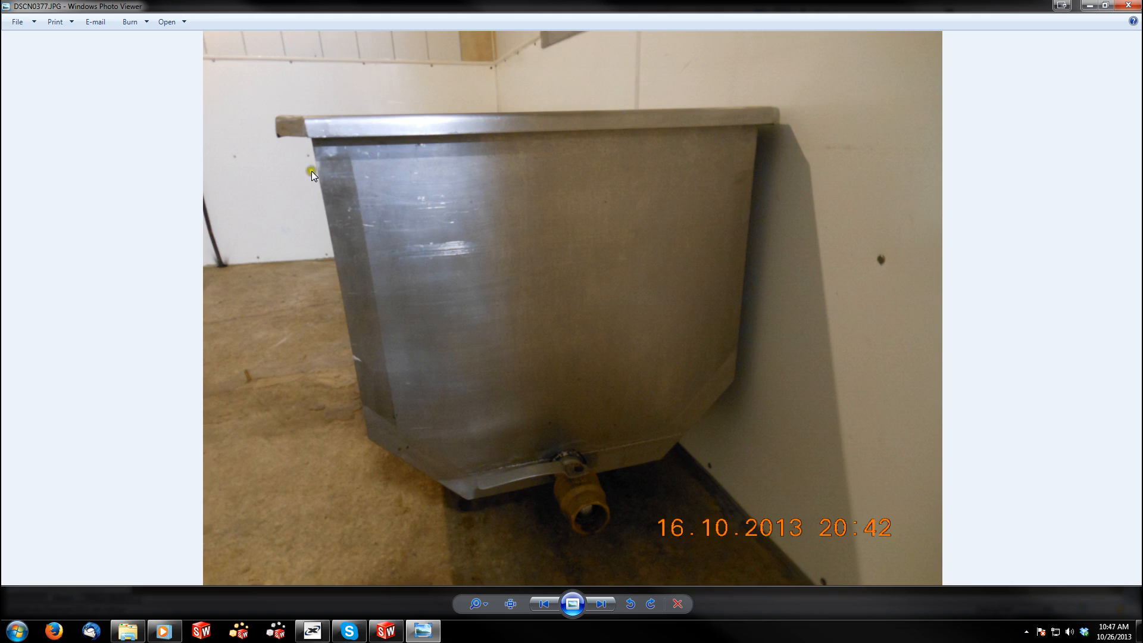
mouse_move(383, 634)
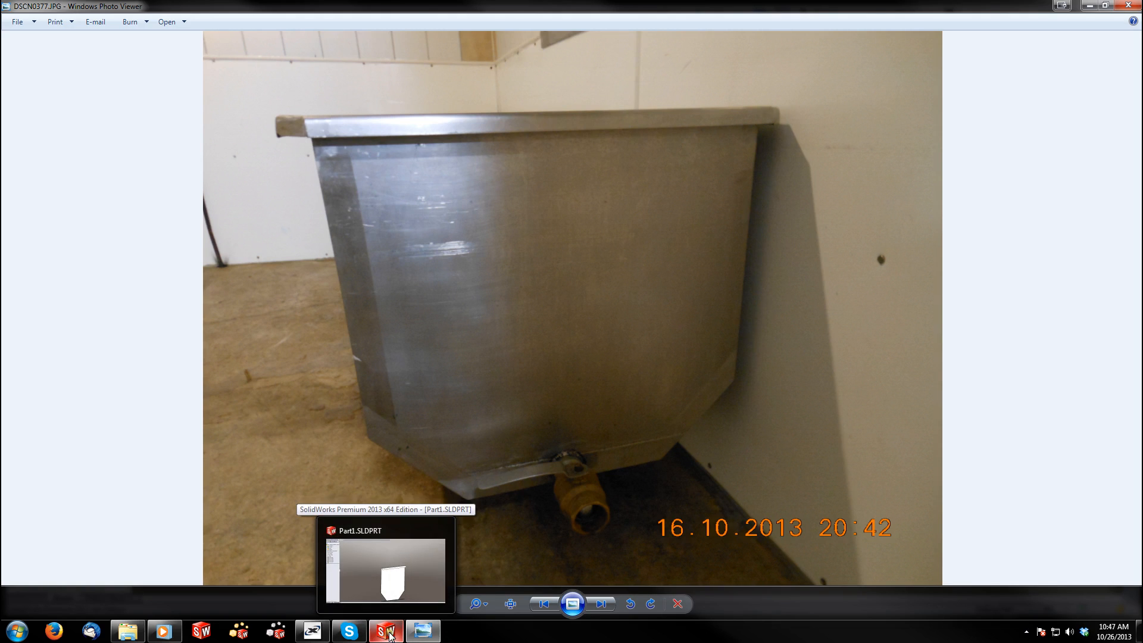
click(388, 633)
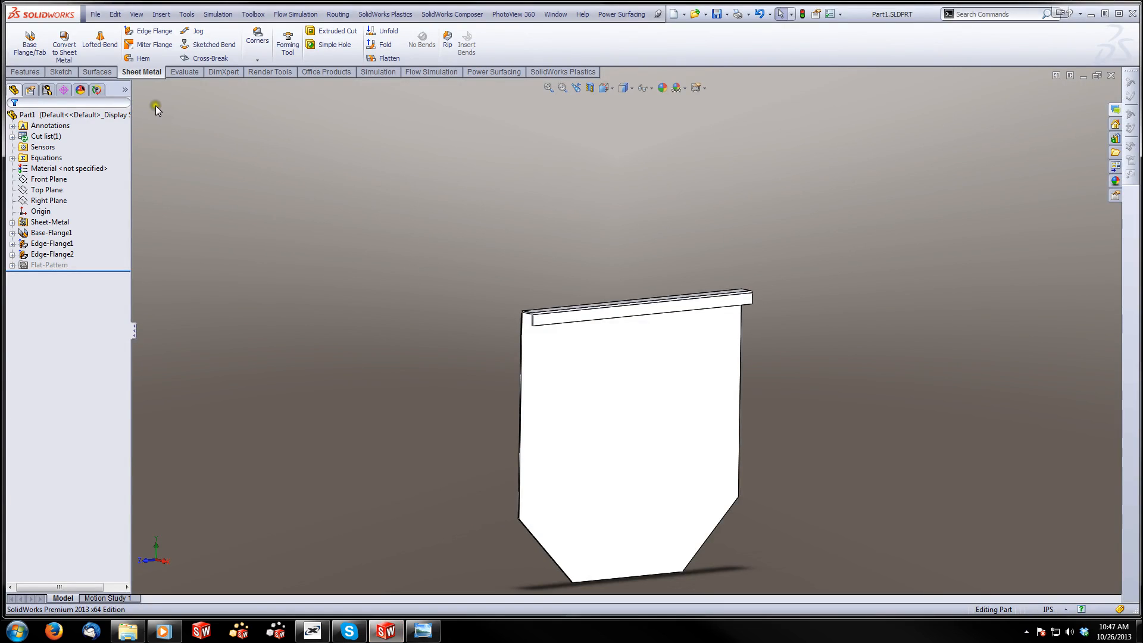
Create a new part from the ANSI Inch Part template
click(97, 15)
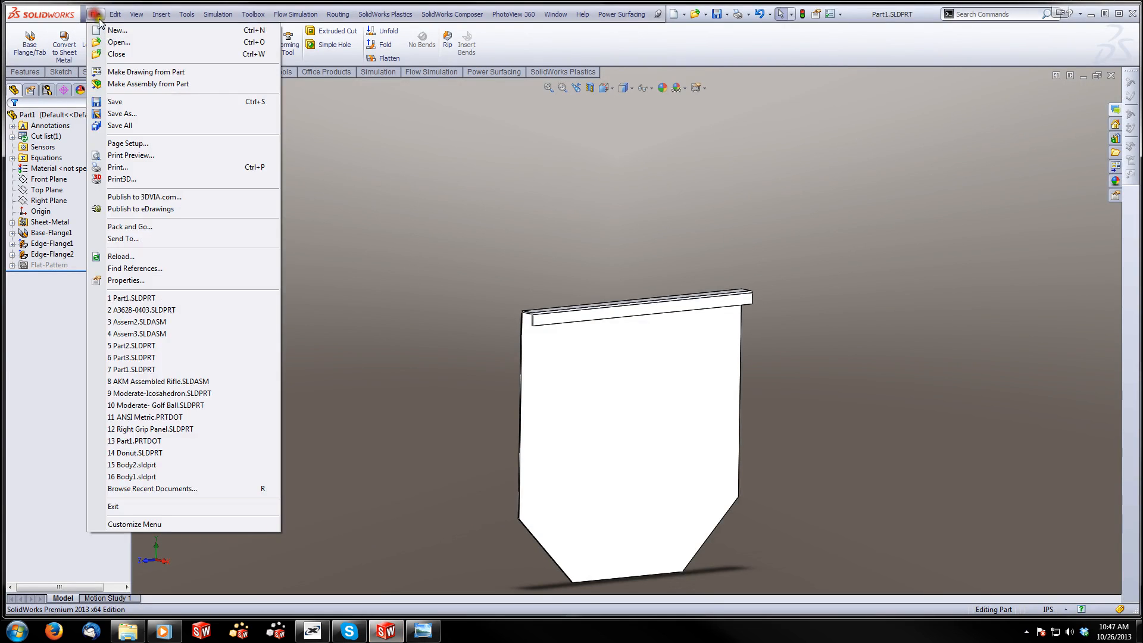
click(116, 30)
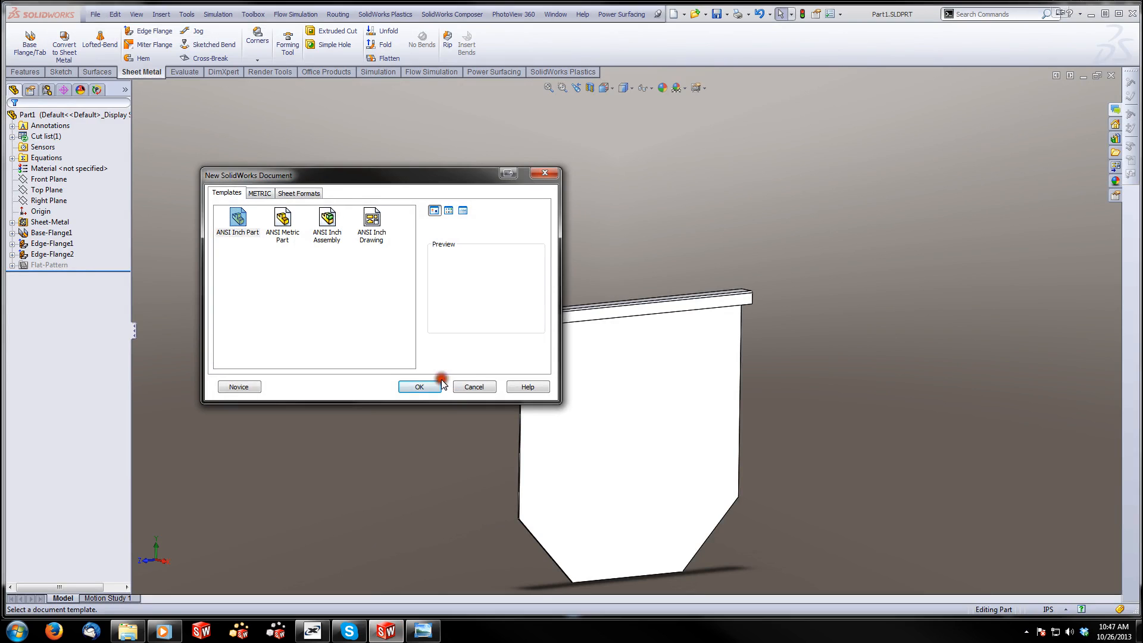
click(423, 387)
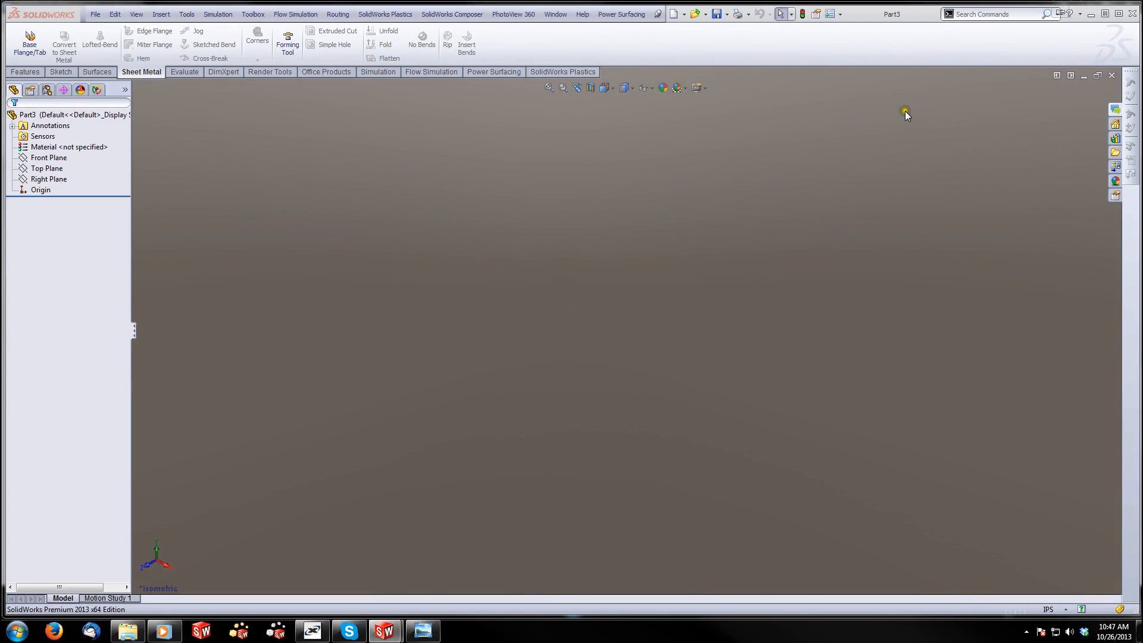
Return to Part1, open the base flange's sketch, copy all its entities and dimensions, and exit the sketch
click(1083, 77)
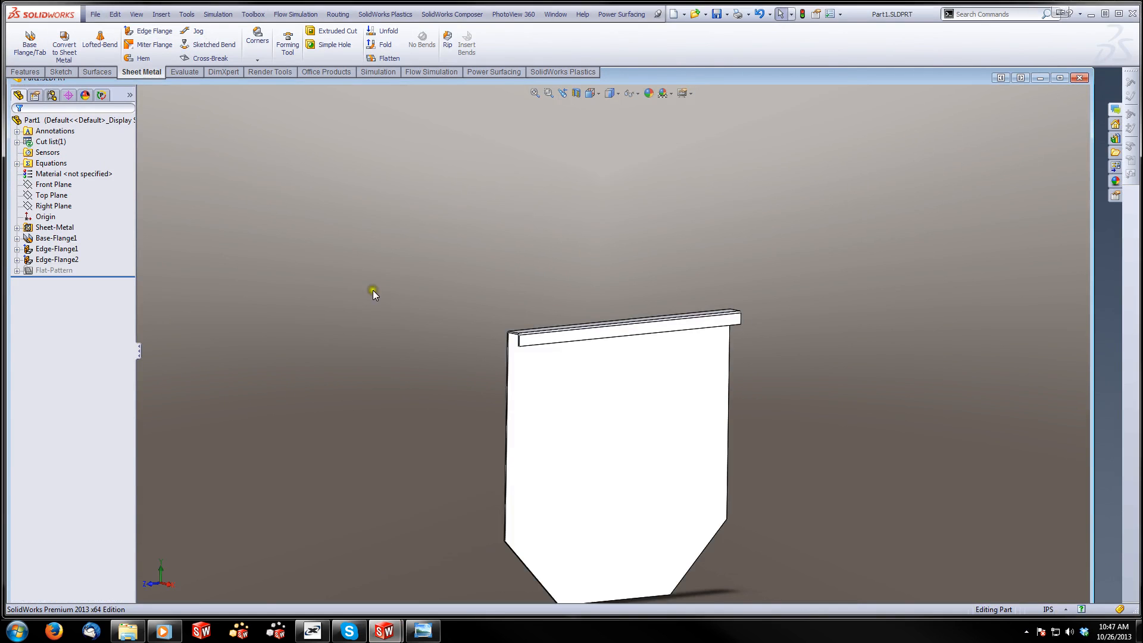
right_click(55, 238)
click(81, 207)
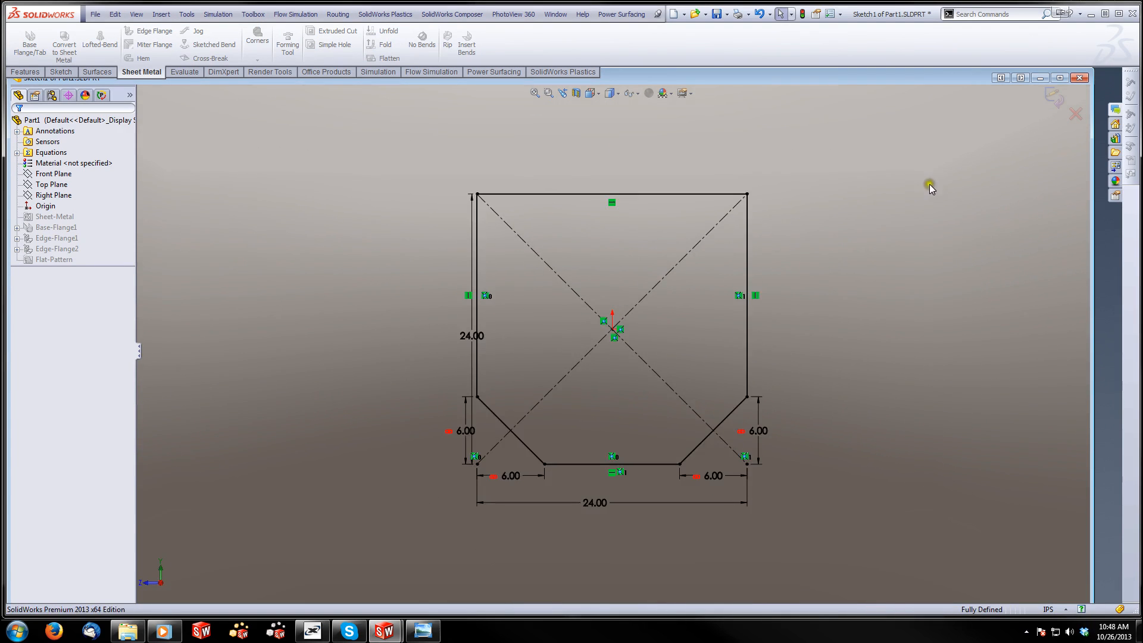
mouse_move(812, 153)
mouse_down()
mouse_move(531, 331)
mouse_move(341, 537)
mouse_up()
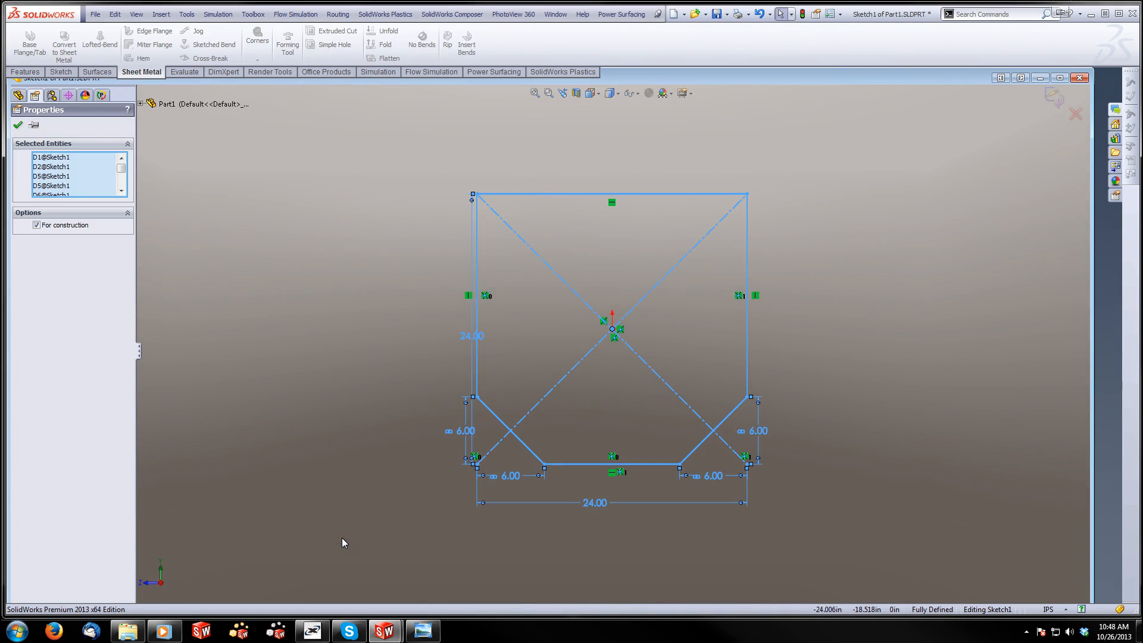
click(1052, 99)
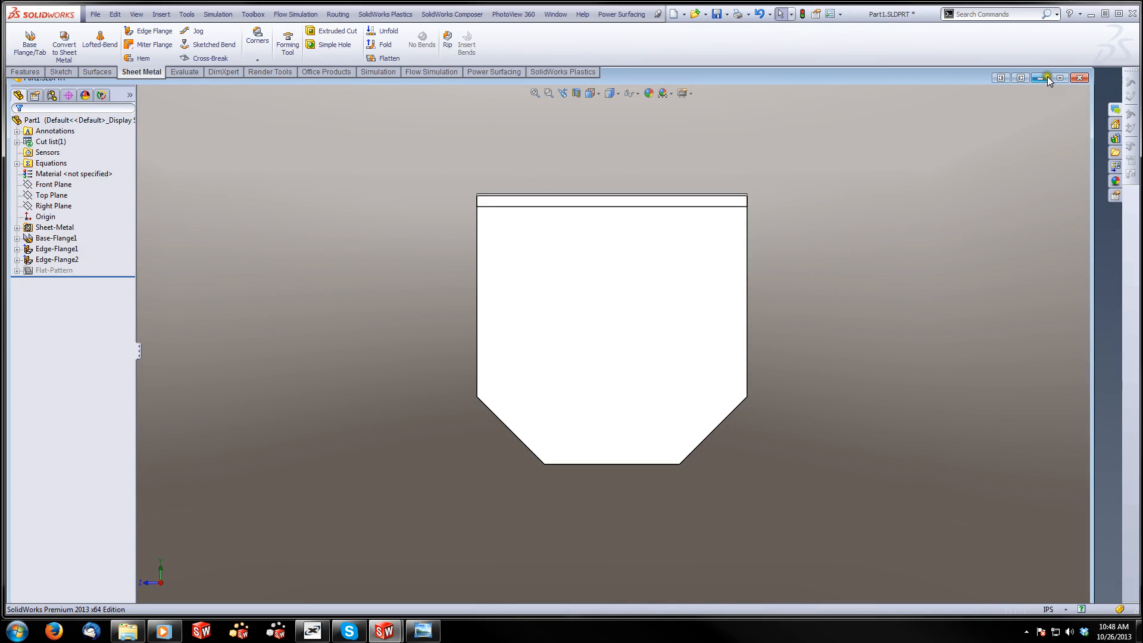
click(1047, 78)
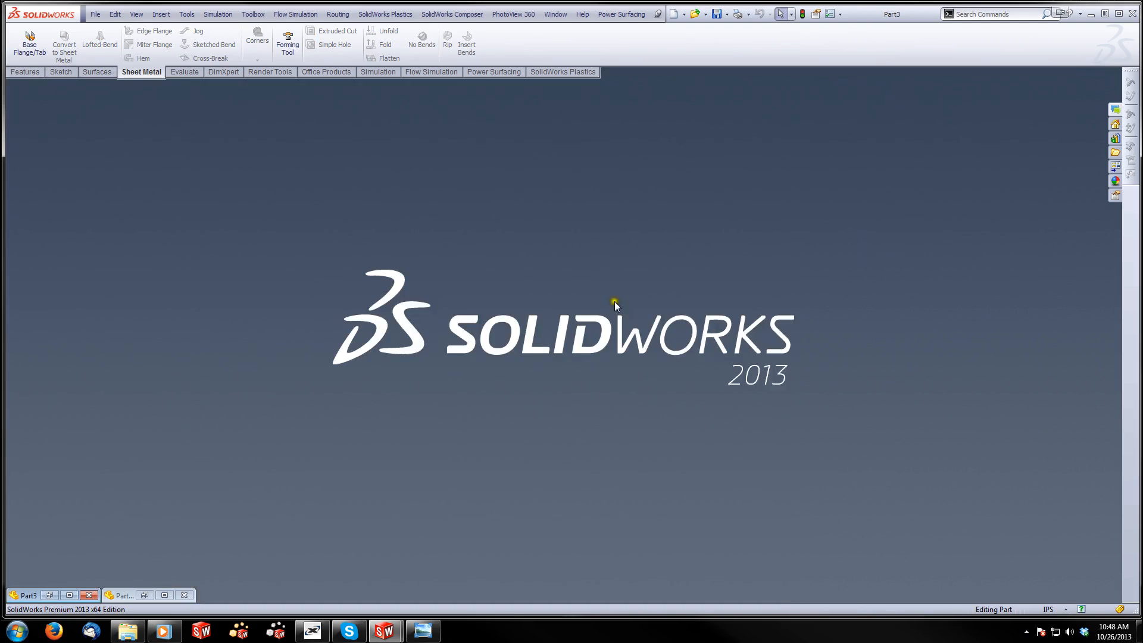
In the new part, start a Base Flange on the Right Plane and paste the copied end panel profile into its sketch
click(50, 594)
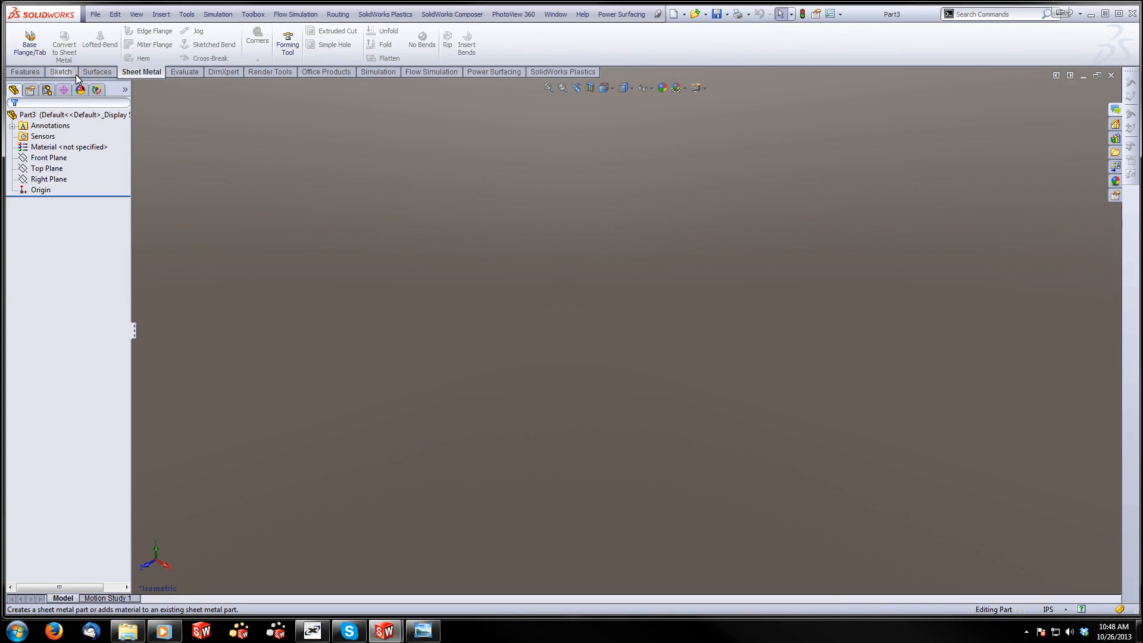
click(30, 38)
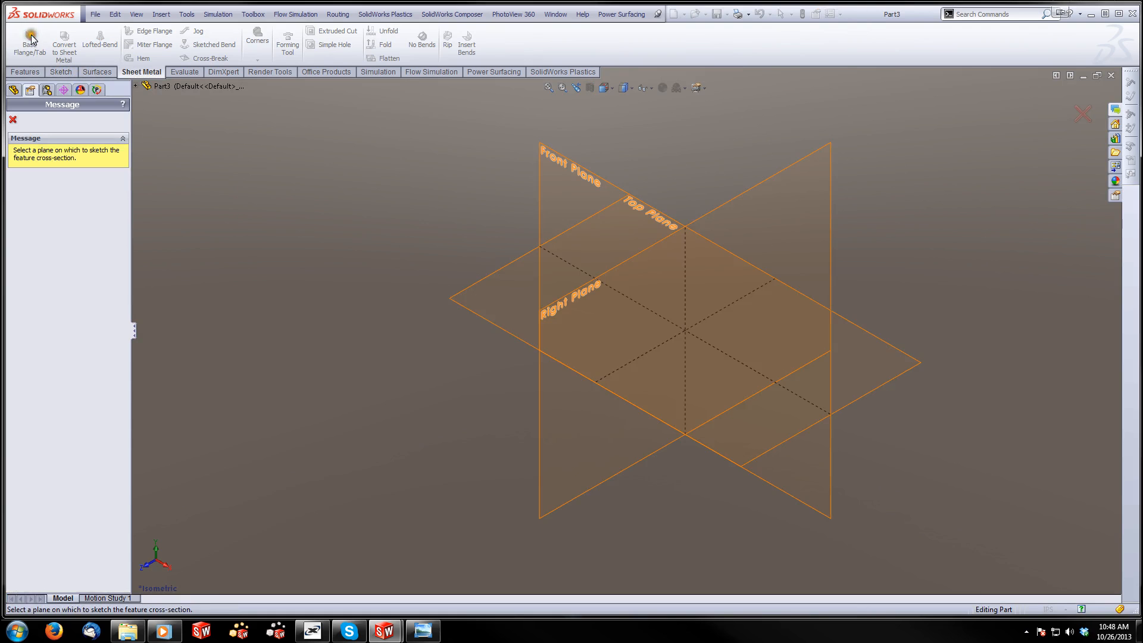
click(547, 319)
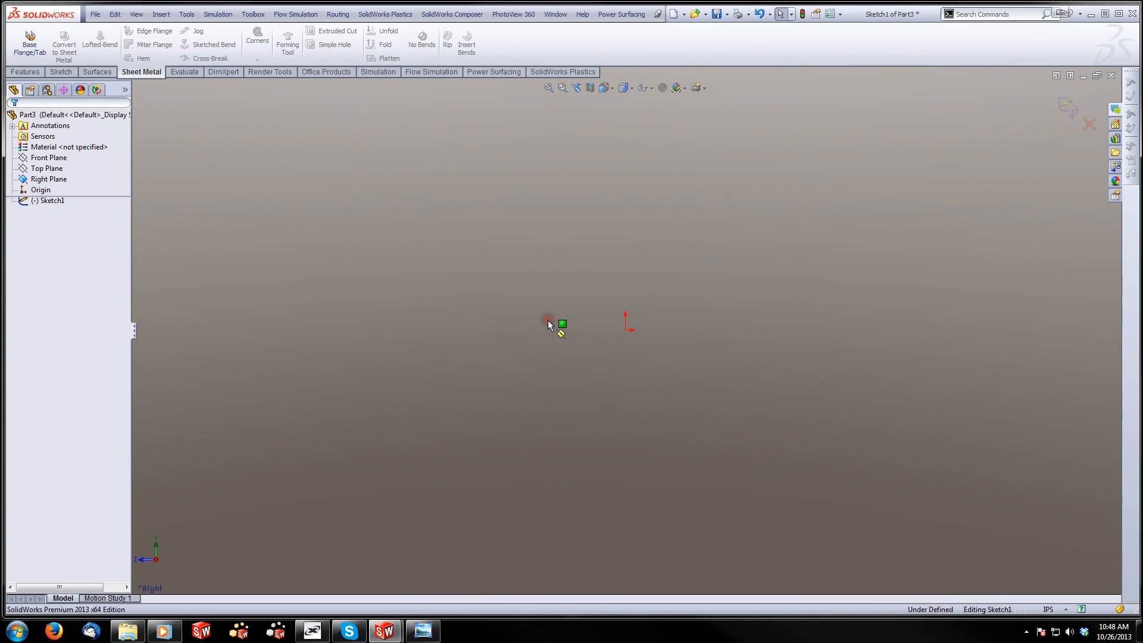
key(ctrl+v)
key(f)
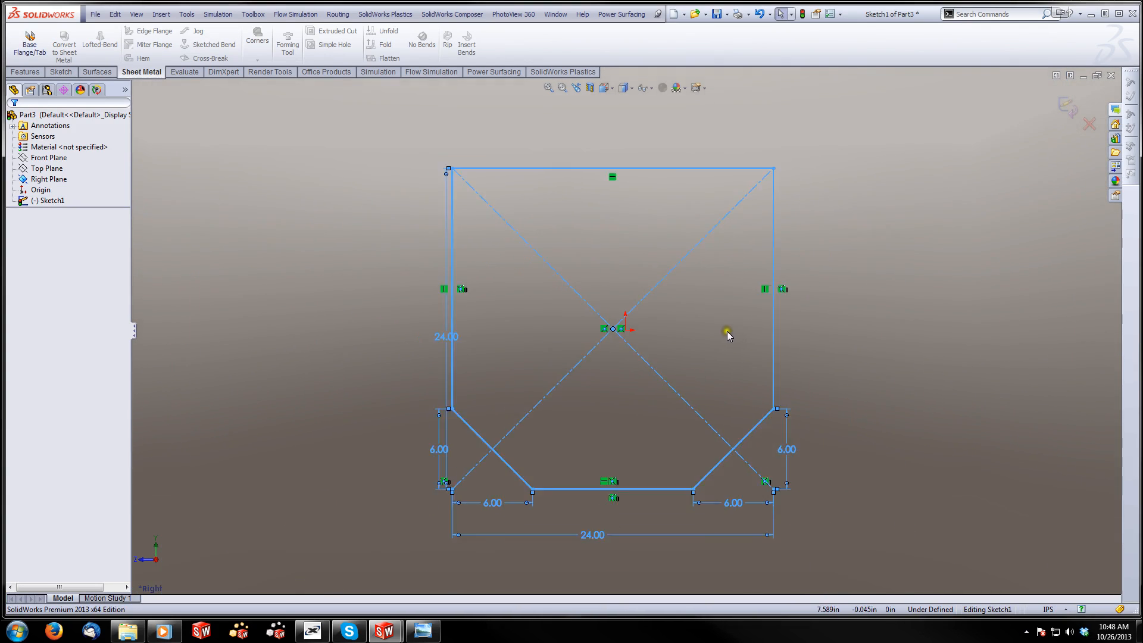
Move the pasted profile so that the centre point of its diagonals coincides with the origin
mouse_move(619, 334)
mouse_down()
mouse_move(631, 271)
mouse_move(624, 333)
mouse_up()
click(624, 332)
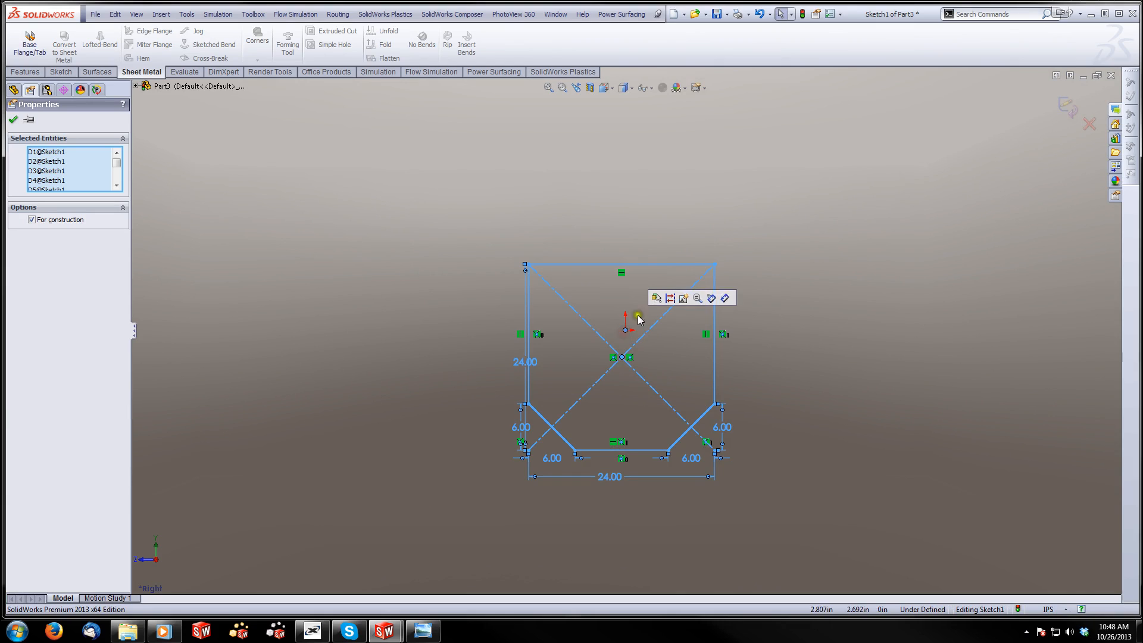
click(400, 294)
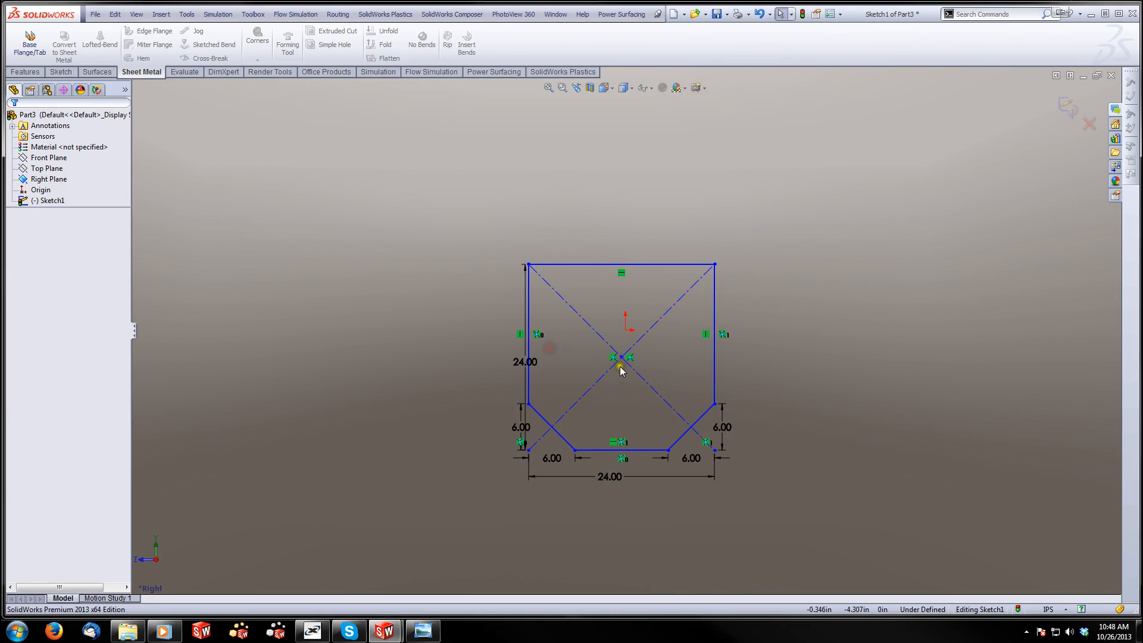
click(622, 350)
drag(622, 350, 625, 325)
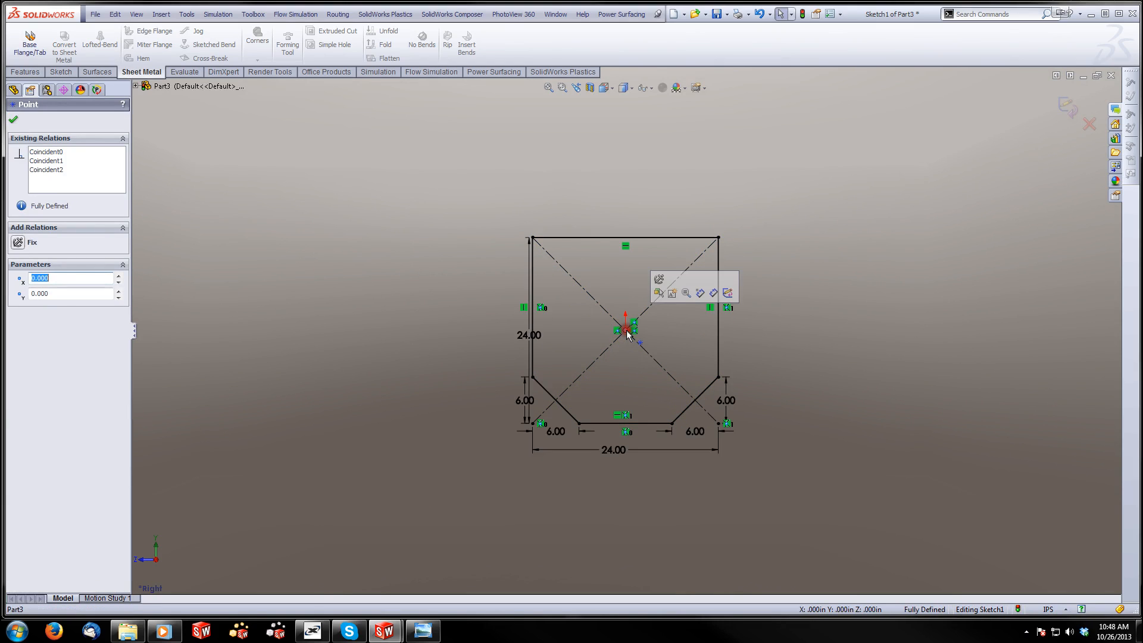
click(765, 268)
Convert the profile's top horizontal line to construction geometry
scroll(611, 368, down, 2)
scroll(611, 368, down, 2)
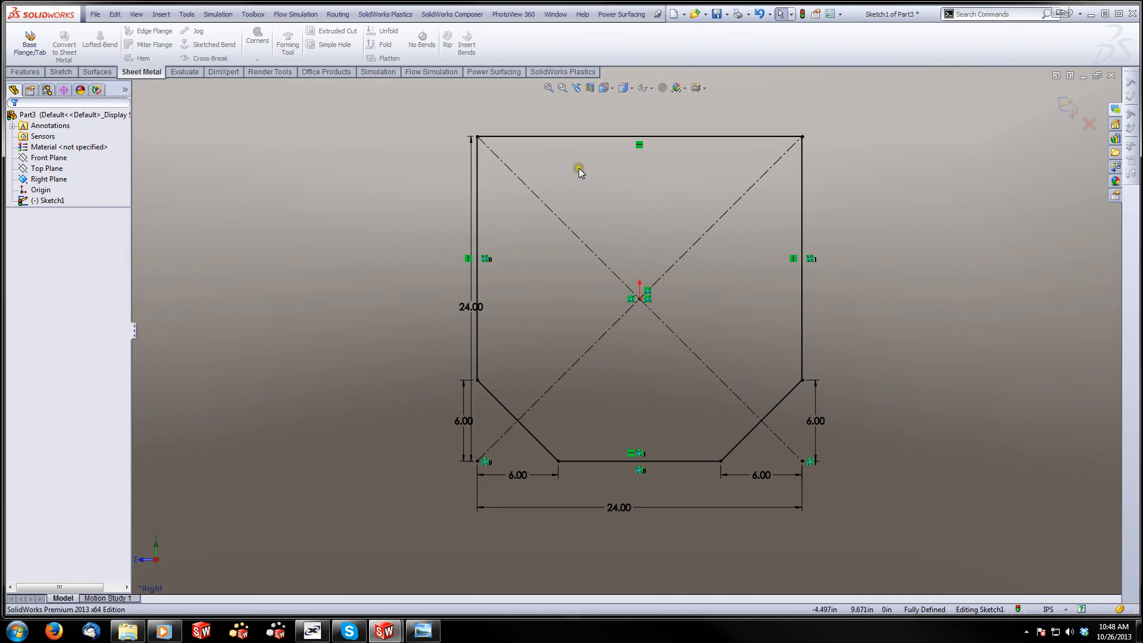
click(565, 137)
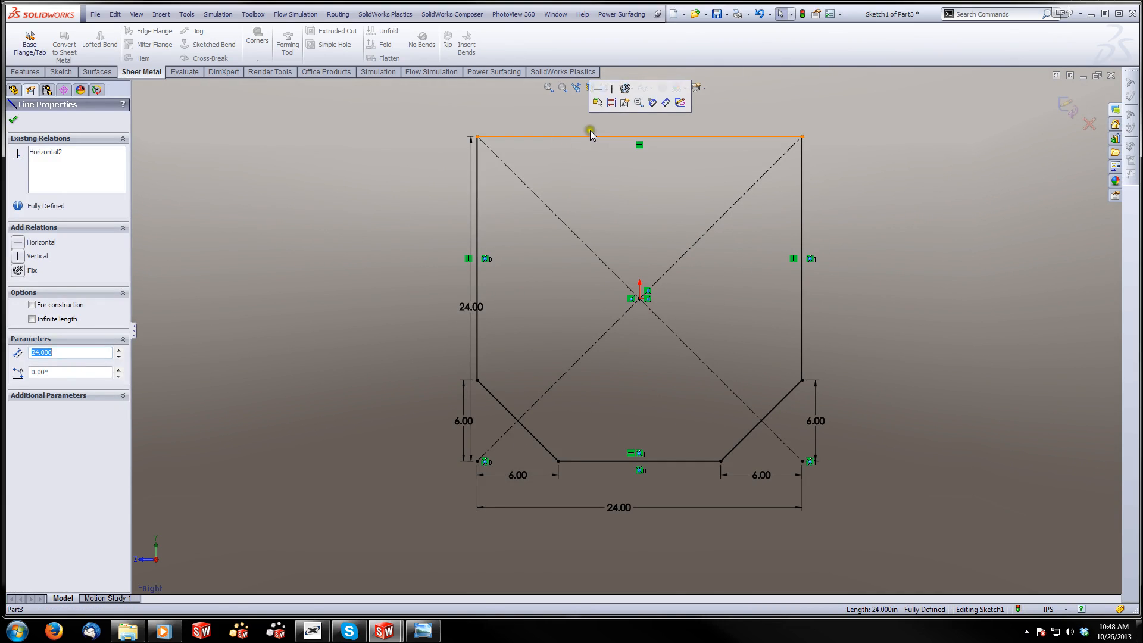
click(611, 104)
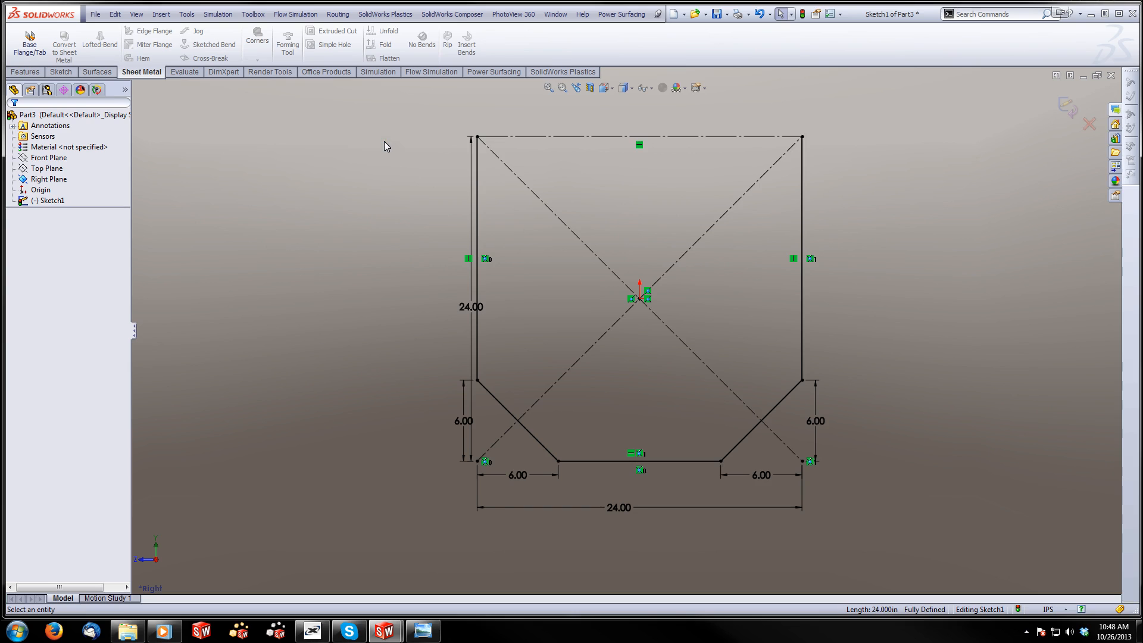
Fillet the four lower corners of the pasted profile with a 0.375 in radius and exit the sketch
click(26, 72)
click(67, 72)
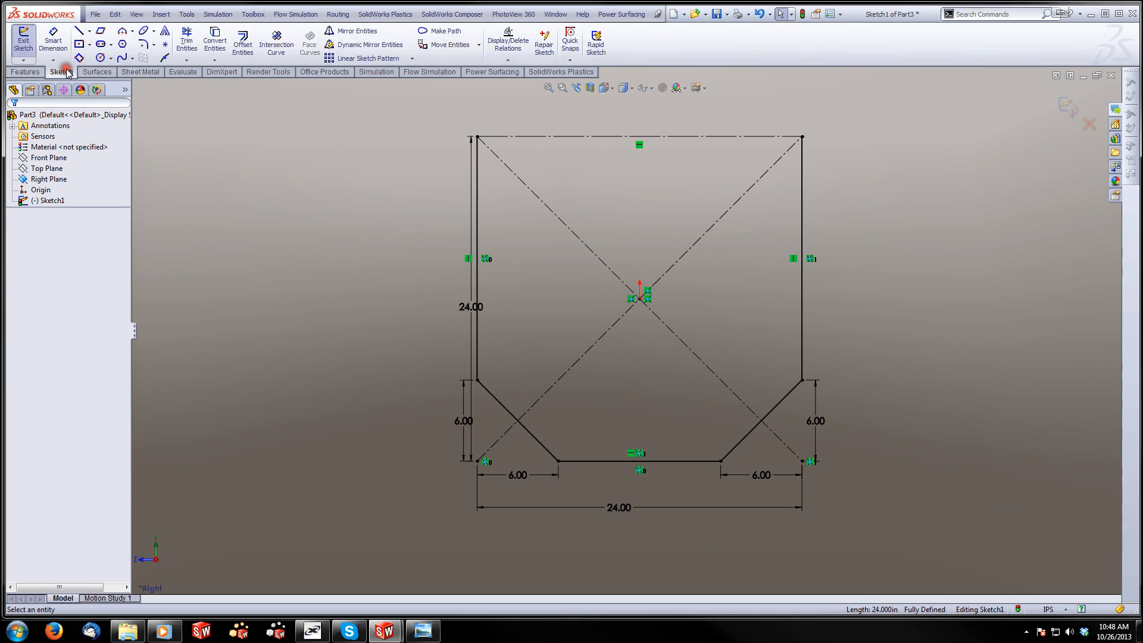
click(142, 46)
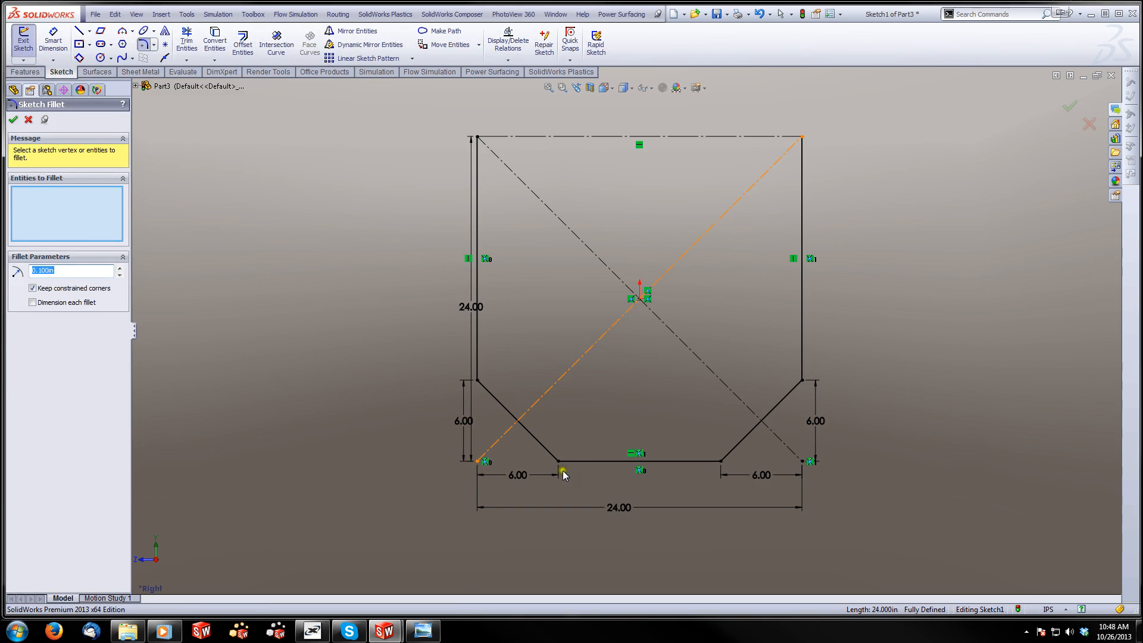
scroll(517, 356, down, 3)
text(.25)
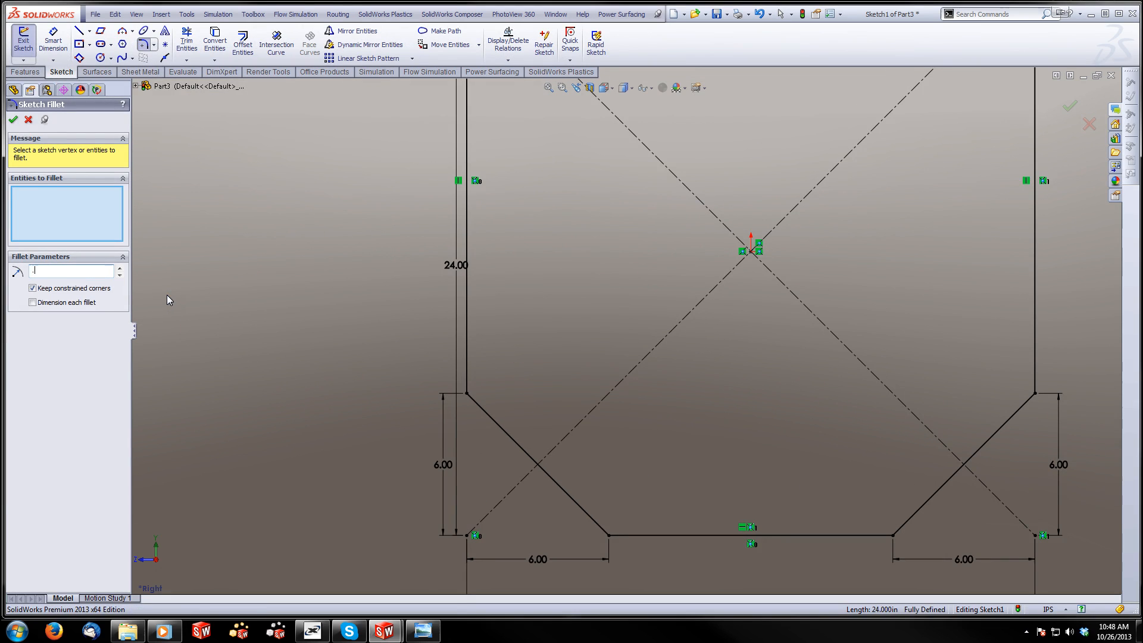
click(465, 395)
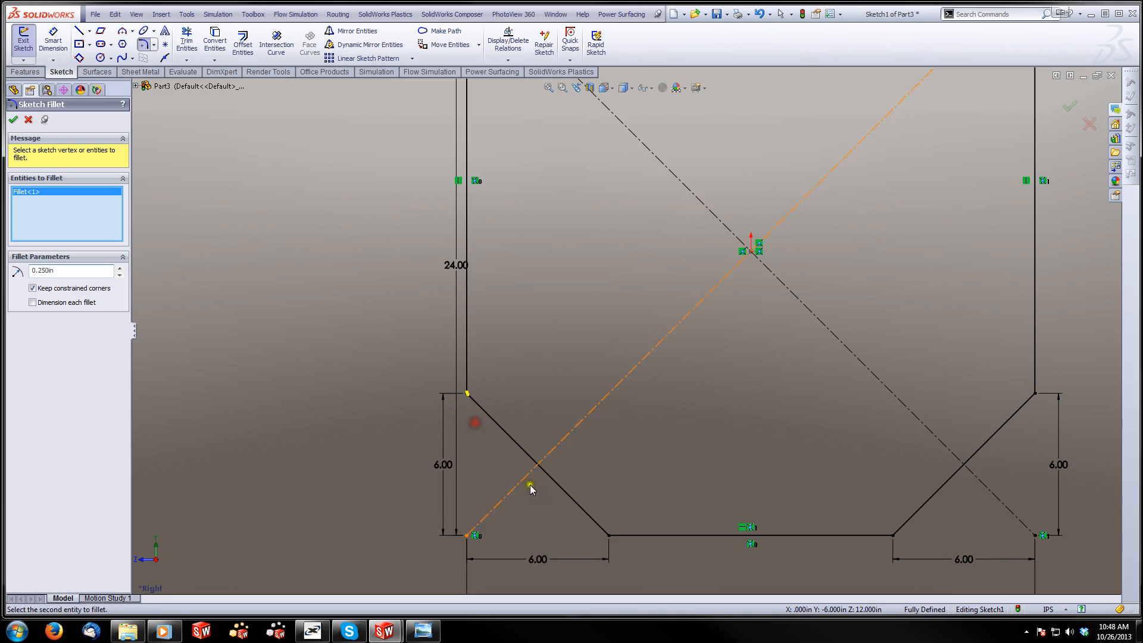
click(607, 538)
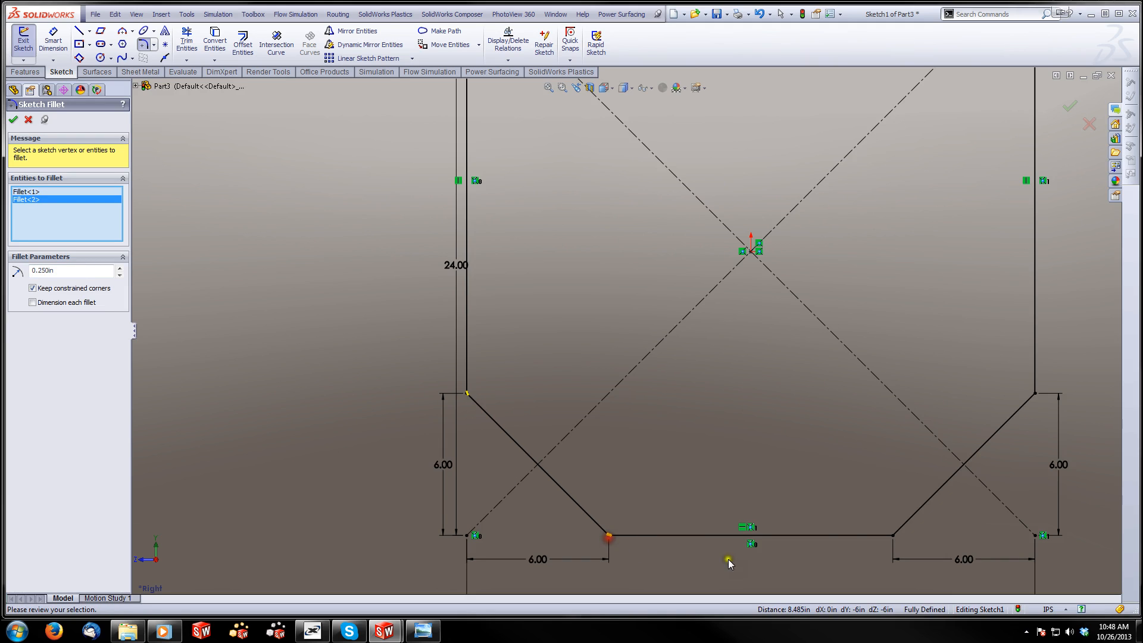
click(892, 534)
click(1035, 393)
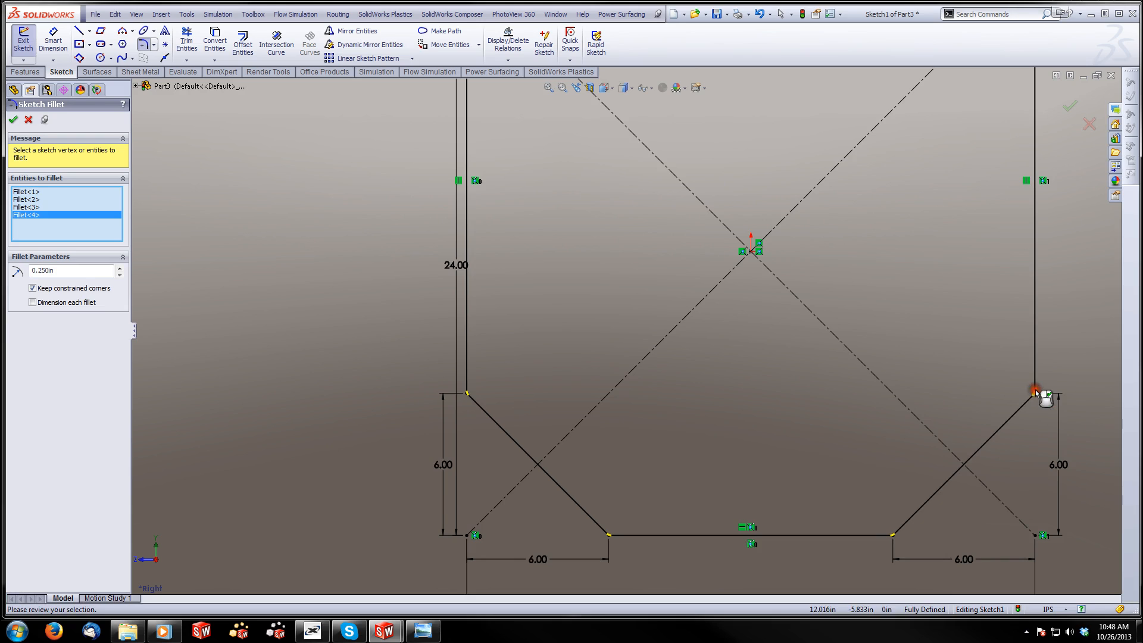
drag(65, 272, 27, 275)
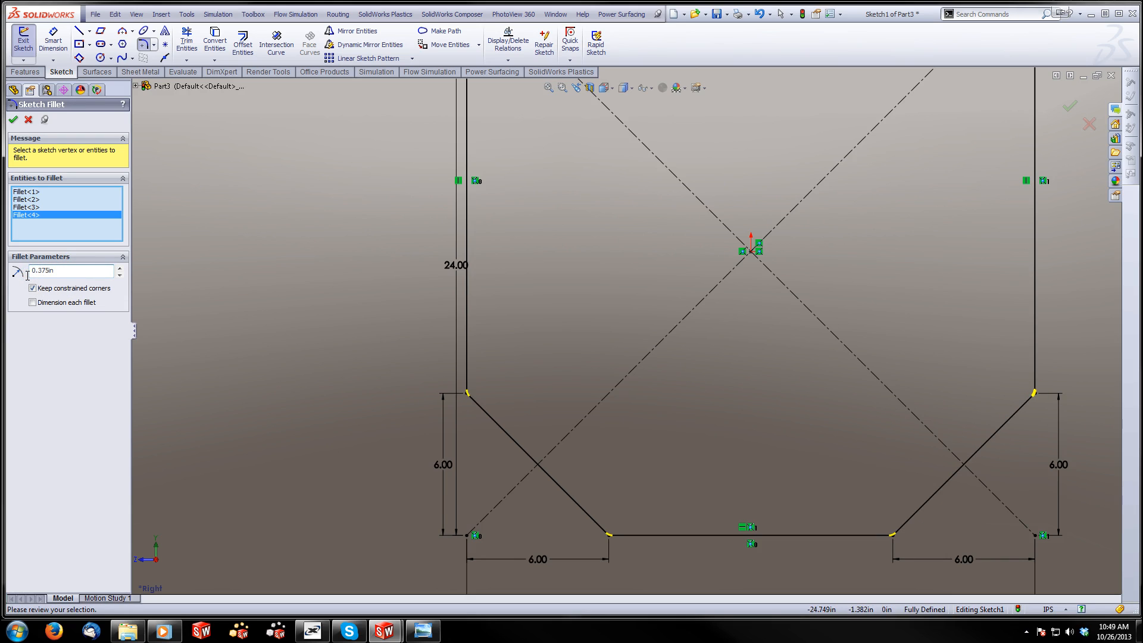
click(12, 121)
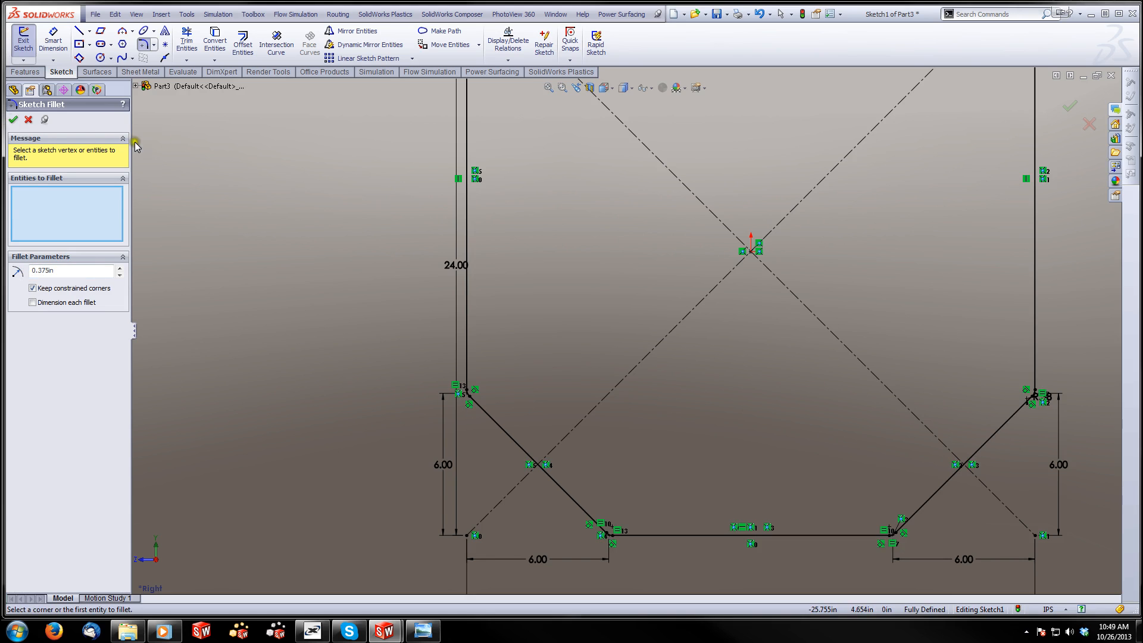
click(12, 121)
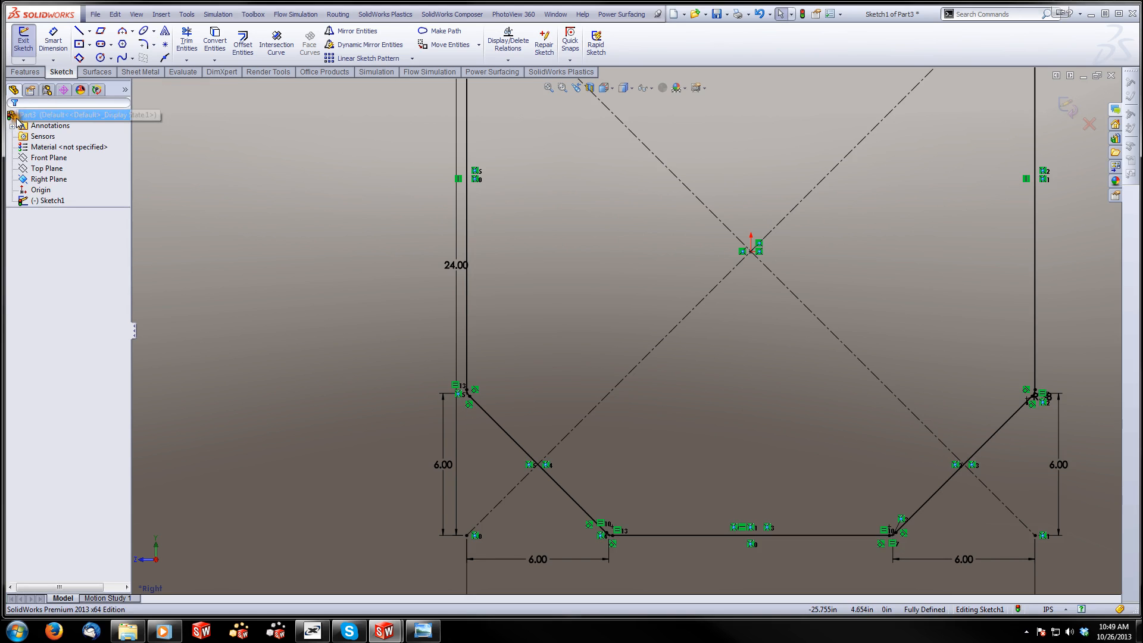
click(1070, 110)
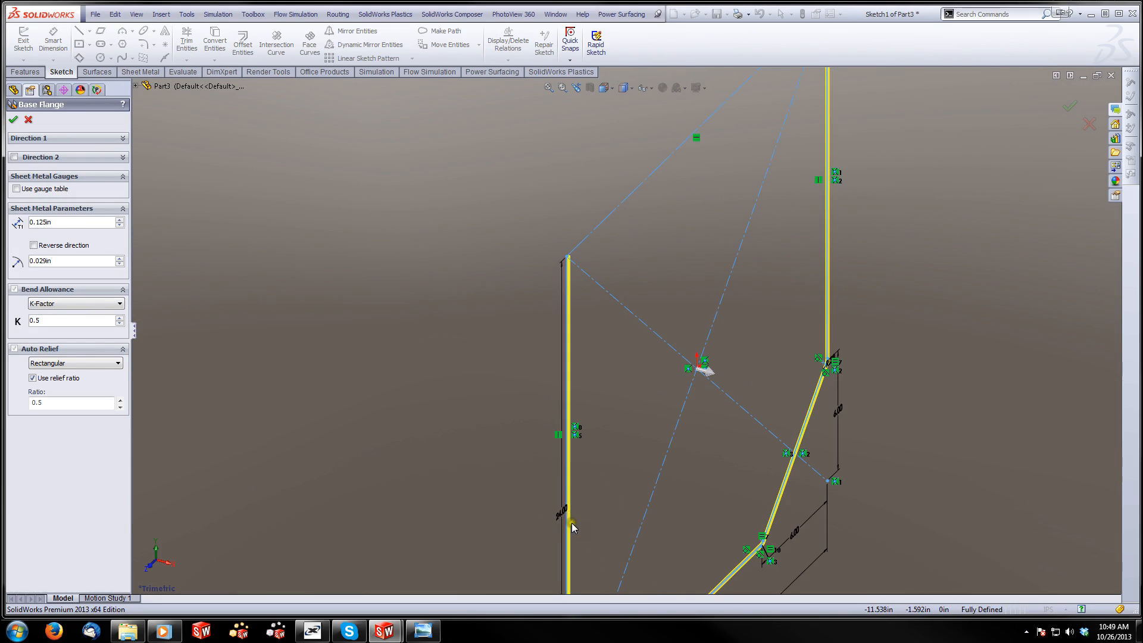
Examine on which side of the profile lines the base flange preview places its material thickness
scroll(572, 522, up, 1)
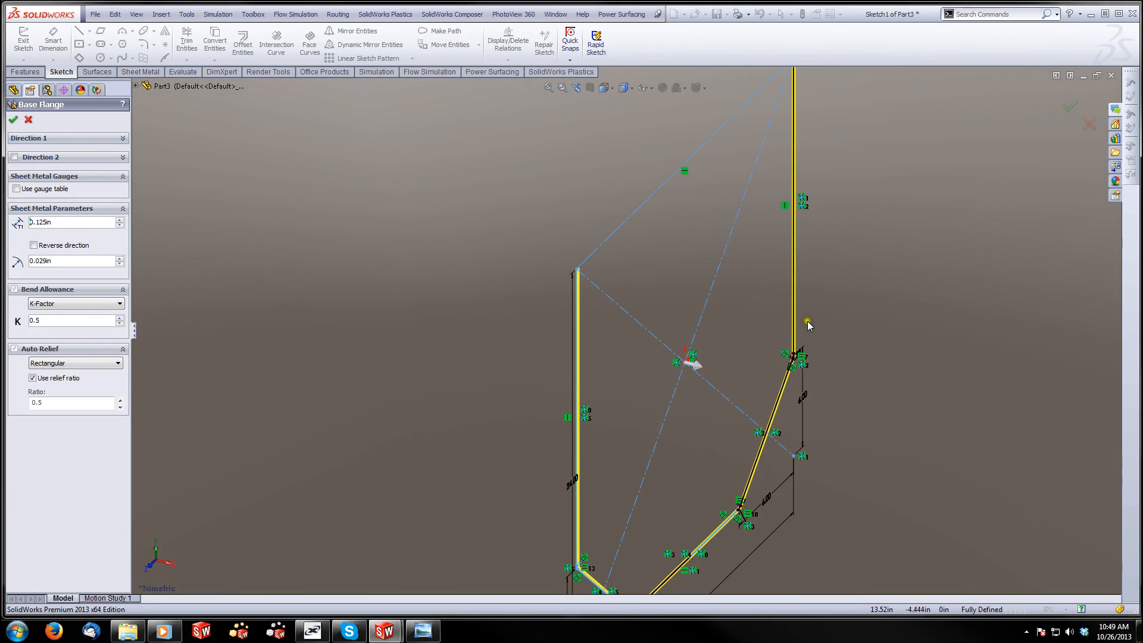
scroll(795, 130, up, 1)
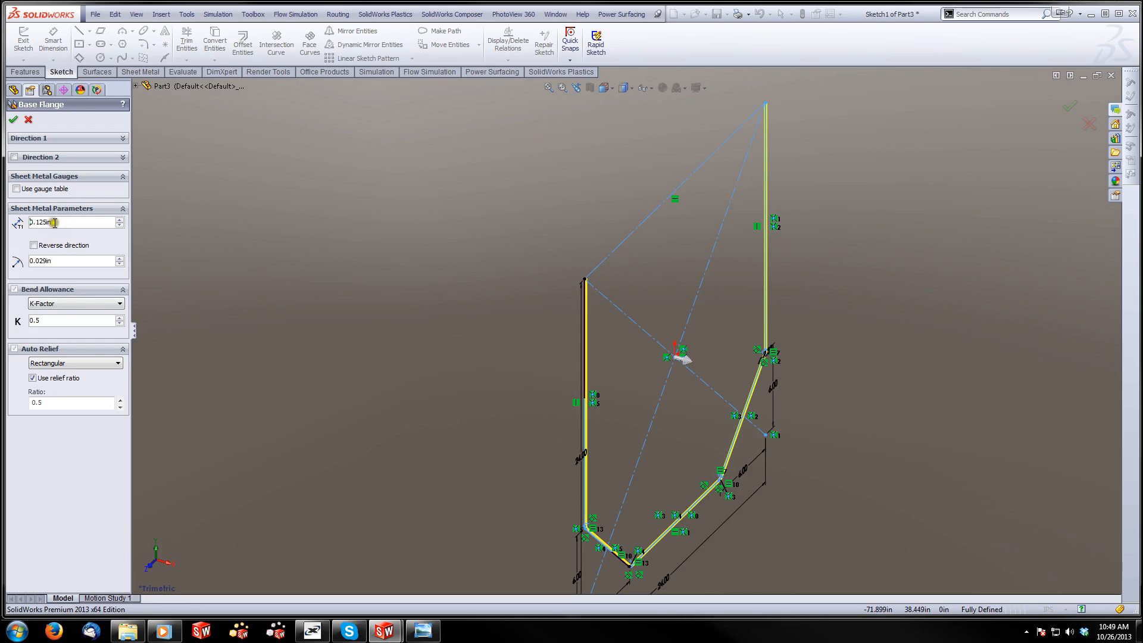
middle_drag(409, 292, 397, 263)
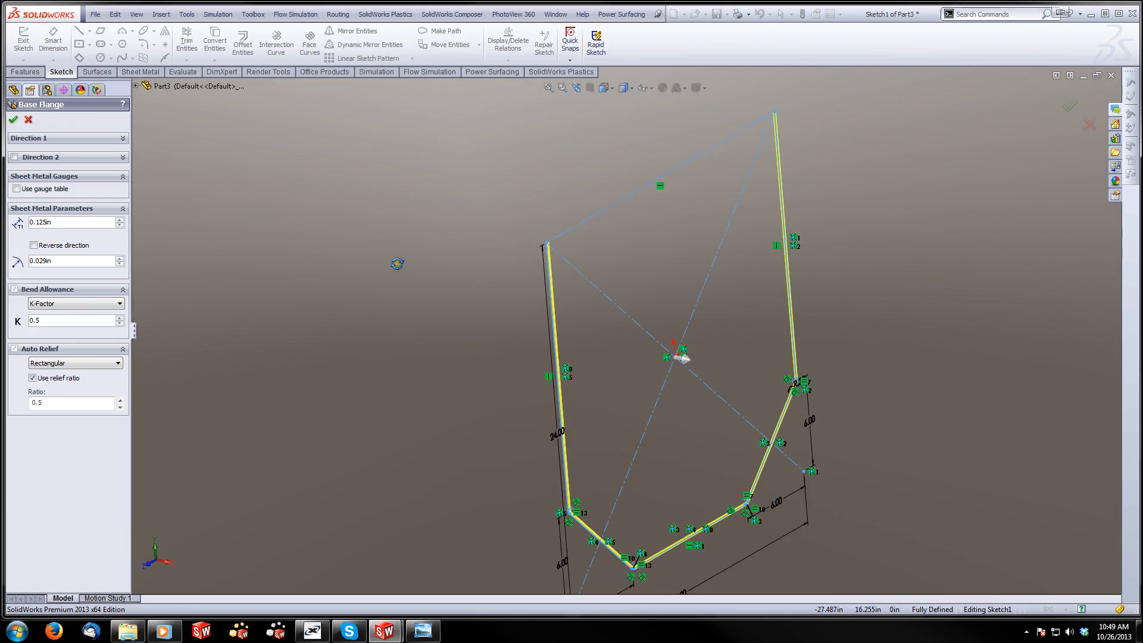
key(space)
click(439, 319)
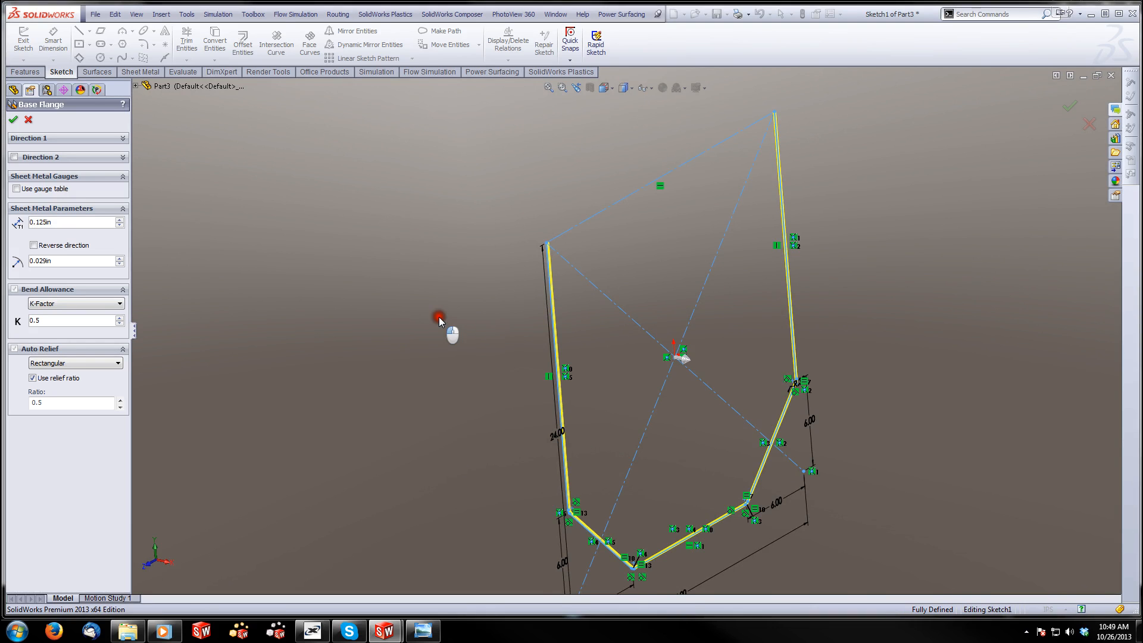
scroll(502, 192, down, 5)
scroll(461, 208, down, 2)
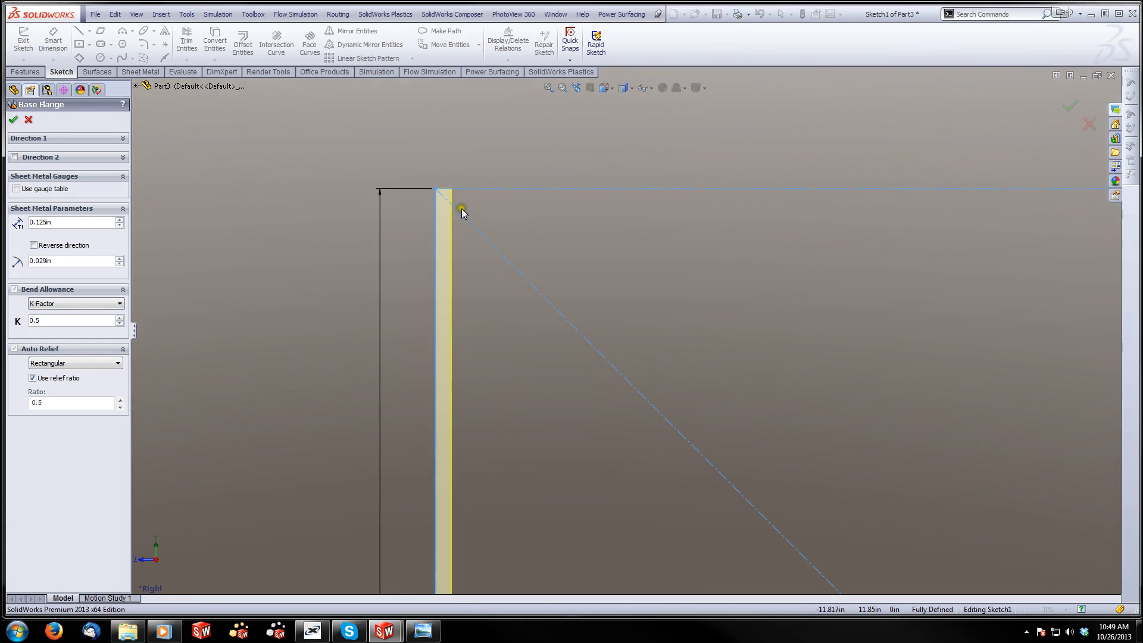
scroll(445, 202, up, 5)
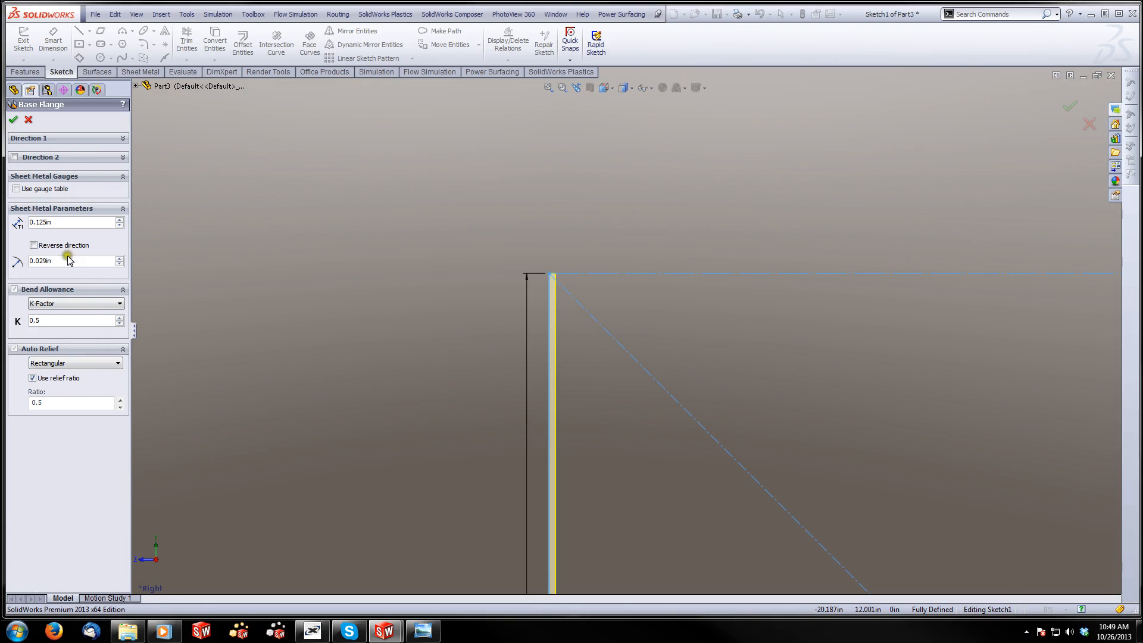
Extend the base flange 72 in with the Mid Plane end condition and create it
click(83, 139)
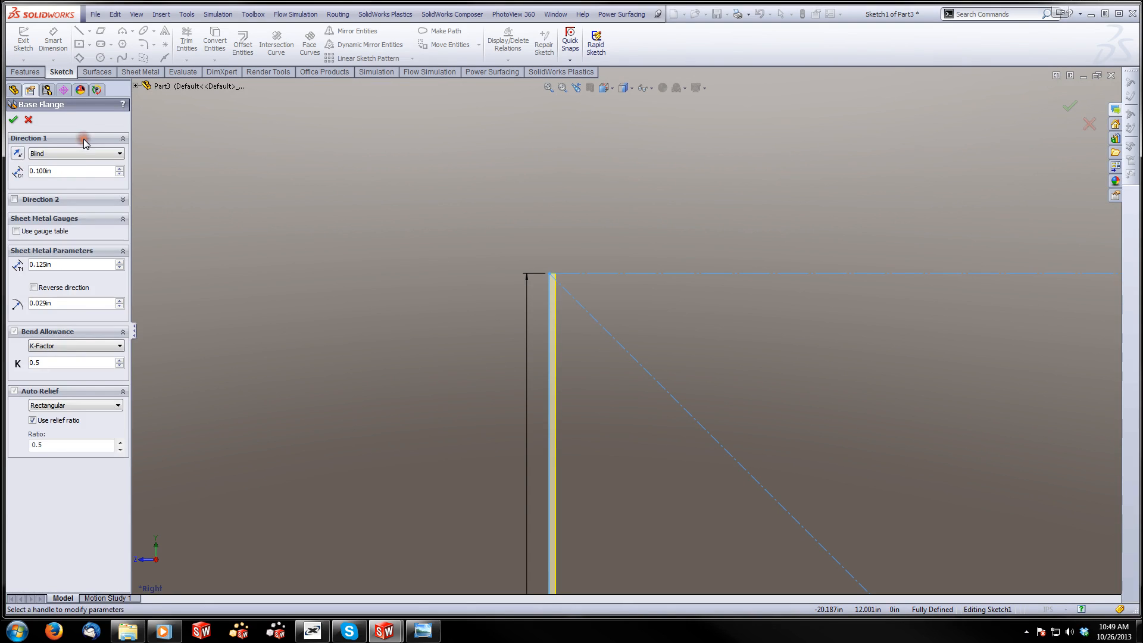
drag(79, 174, 24, 180)
text(72)
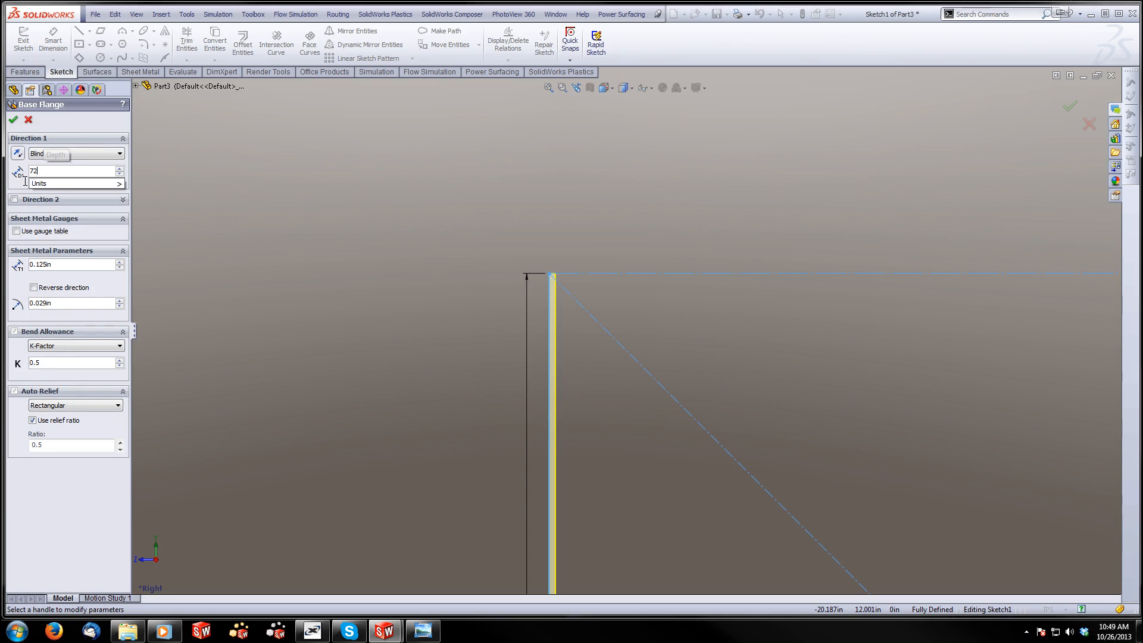
key(Return)
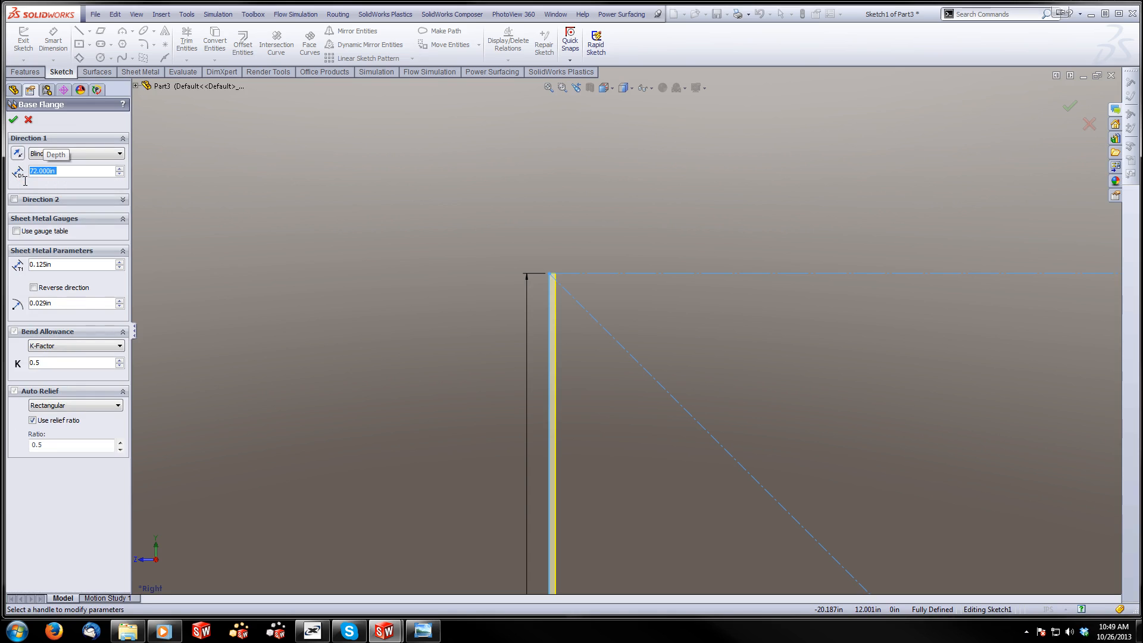
click(119, 154)
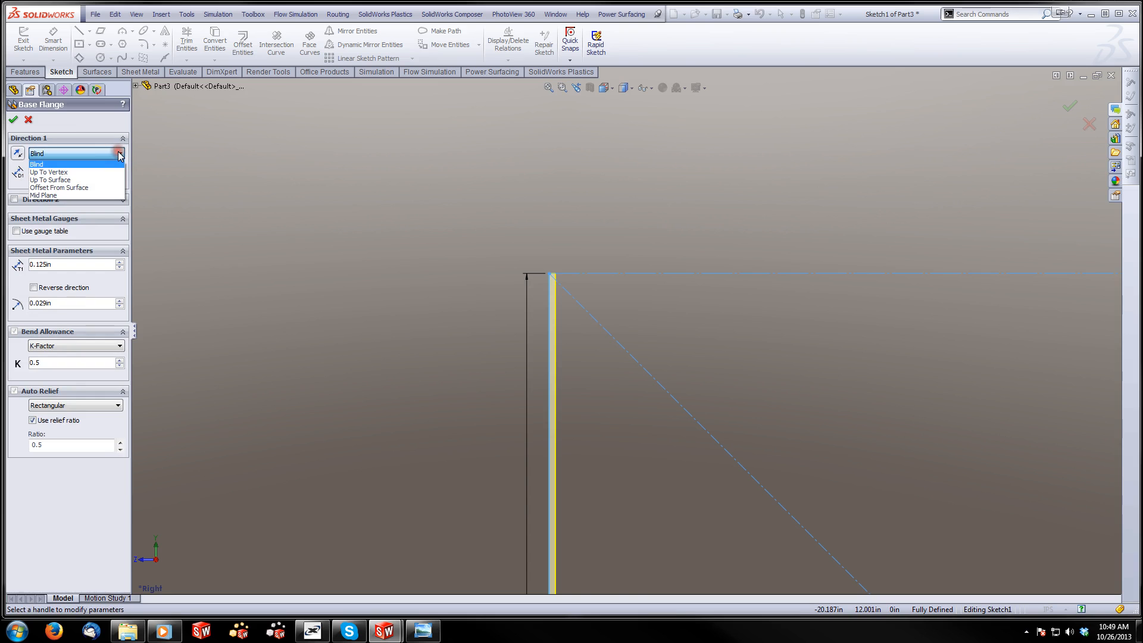
click(67, 190)
scroll(734, 322, up, 9)
middle_drag(735, 323, 788, 361)
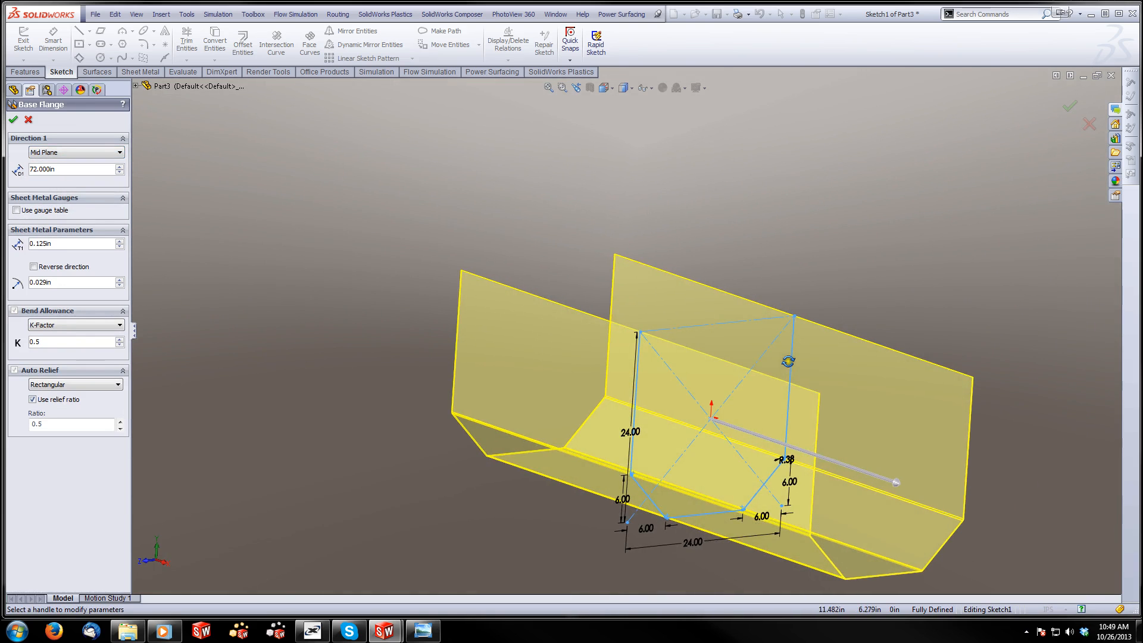
click(14, 119)
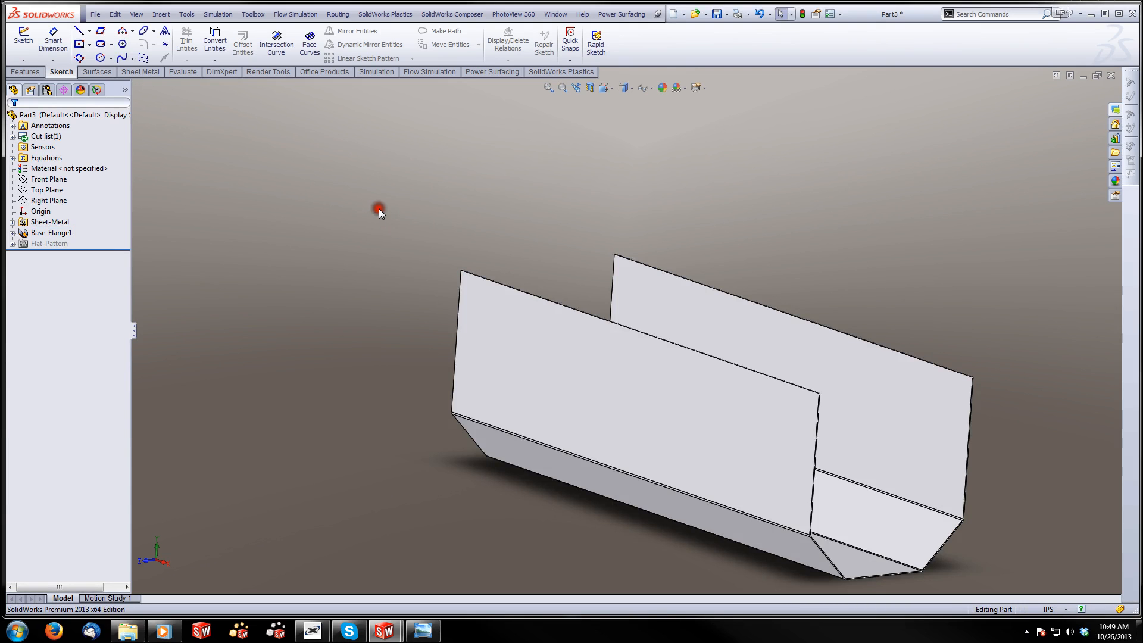
Start an Edge Flange on the long top edges of both side walls, pointing outward from the tub body
middle_drag(379, 209, 607, 262)
click(623, 328)
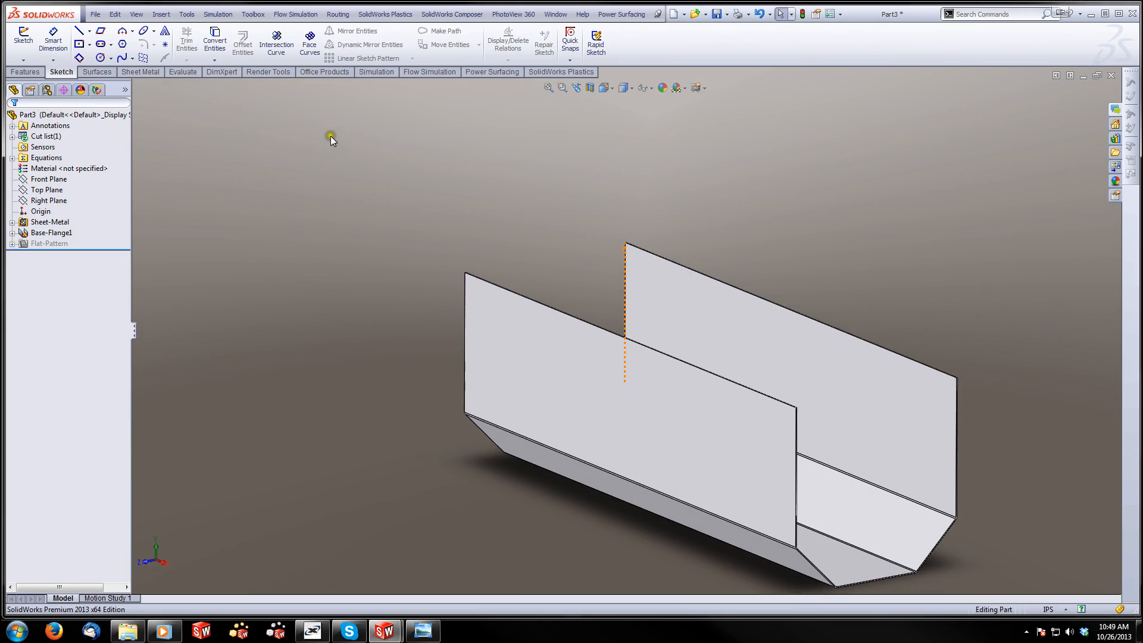
click(141, 71)
click(149, 31)
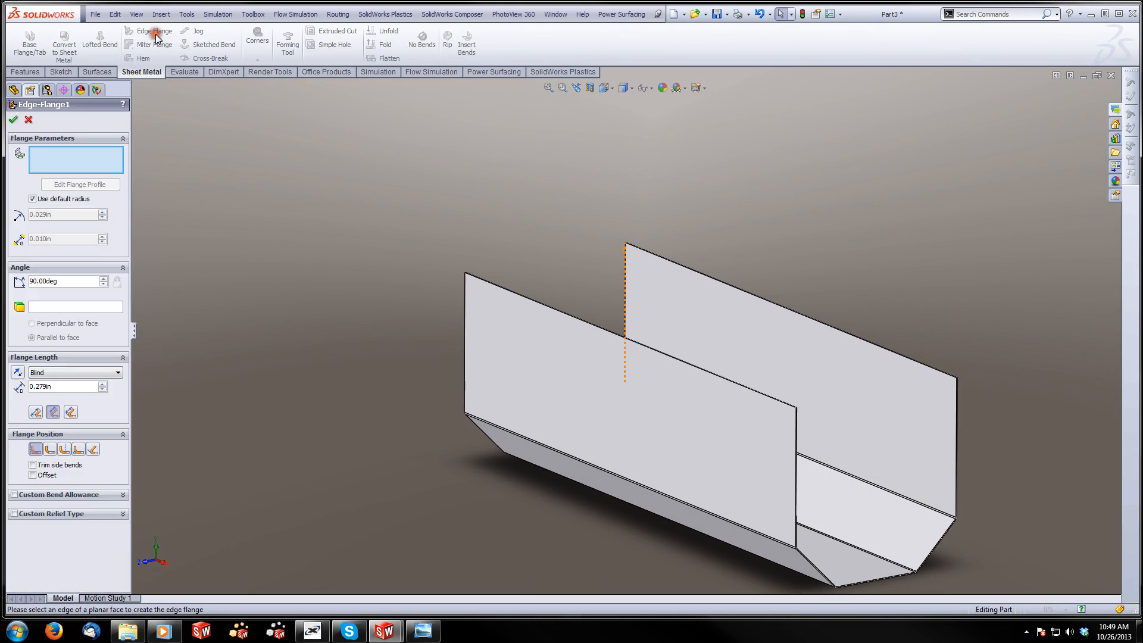
scroll(536, 279, down, 3)
scroll(531, 279, down, 5)
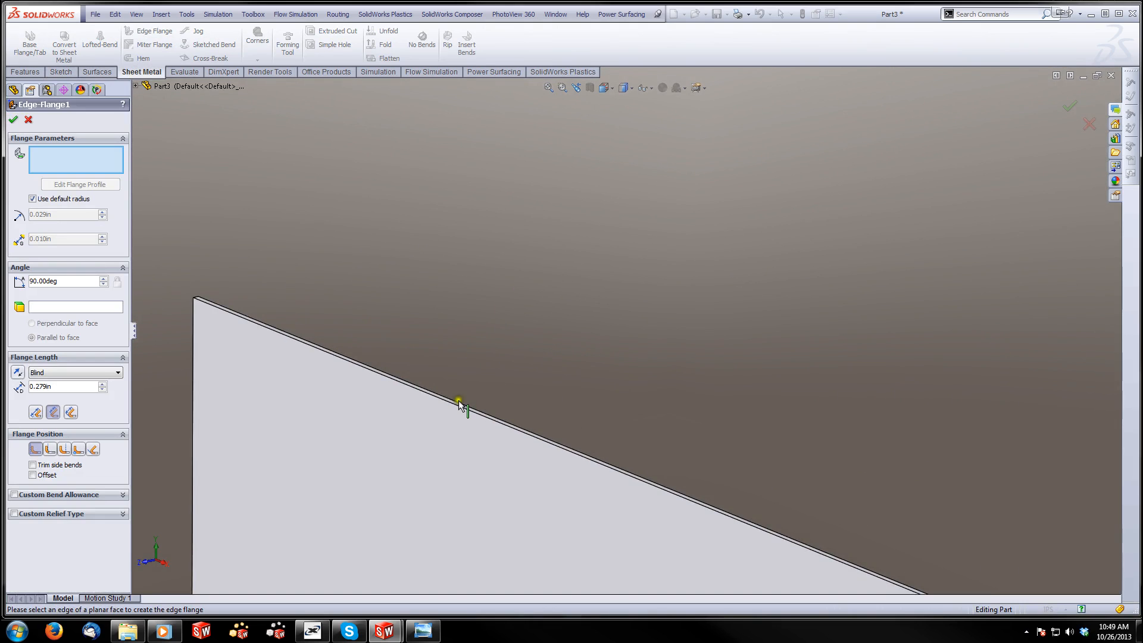
click(456, 408)
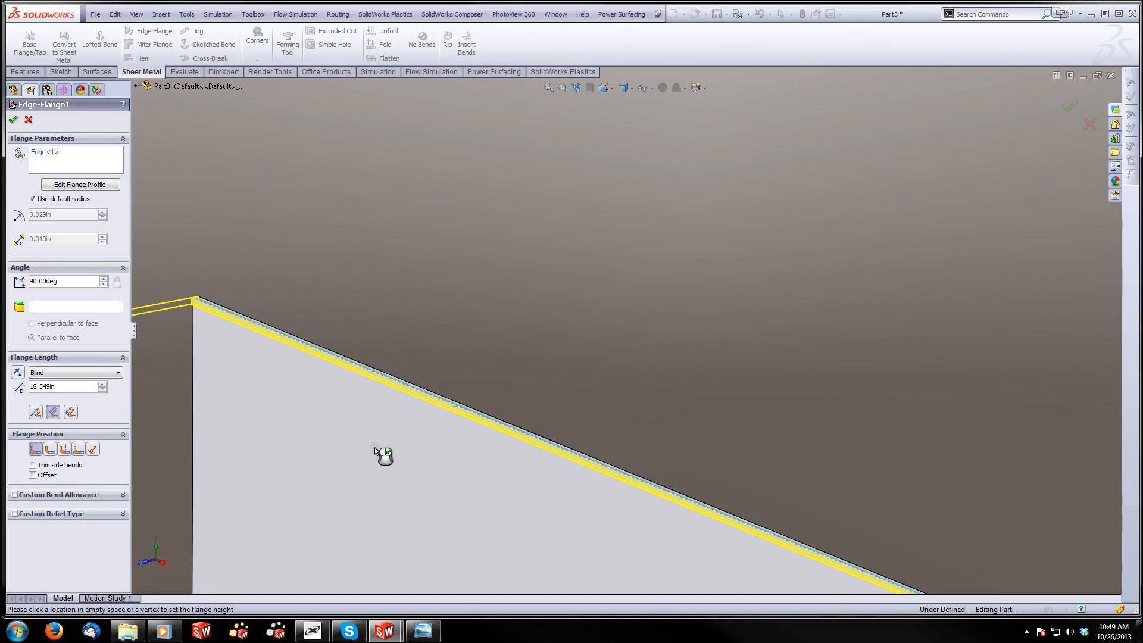
scroll(374, 448, up, 4)
middle_drag(778, 304, 838, 338)
scroll(838, 338, down, 6)
click(667, 393)
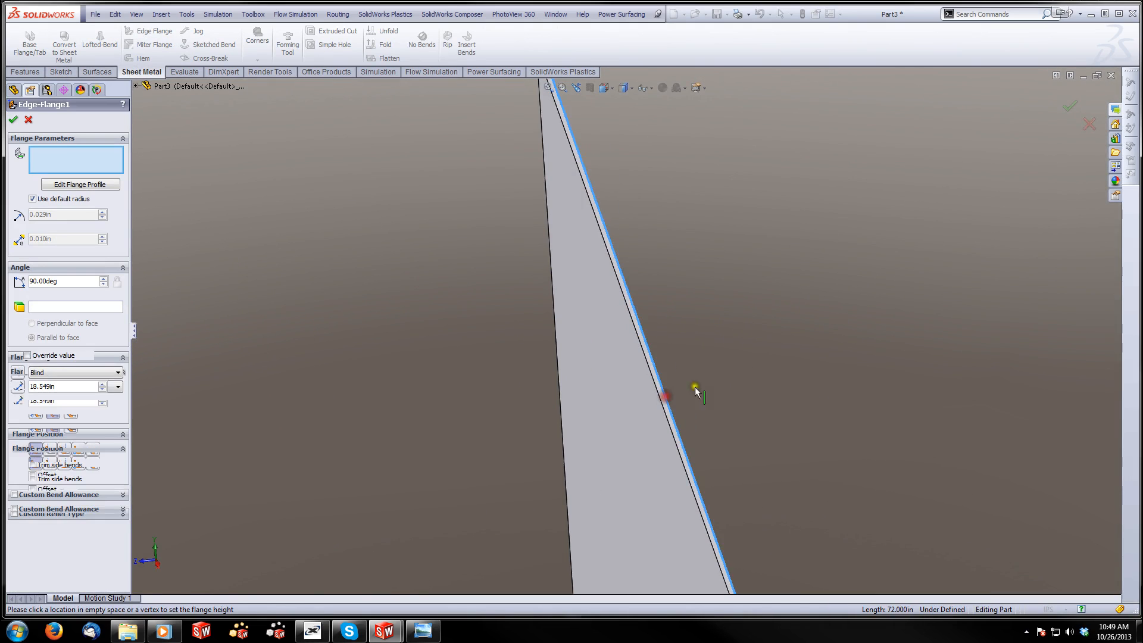
scroll(721, 381, up, 7)
scroll(470, 417, up, 1)
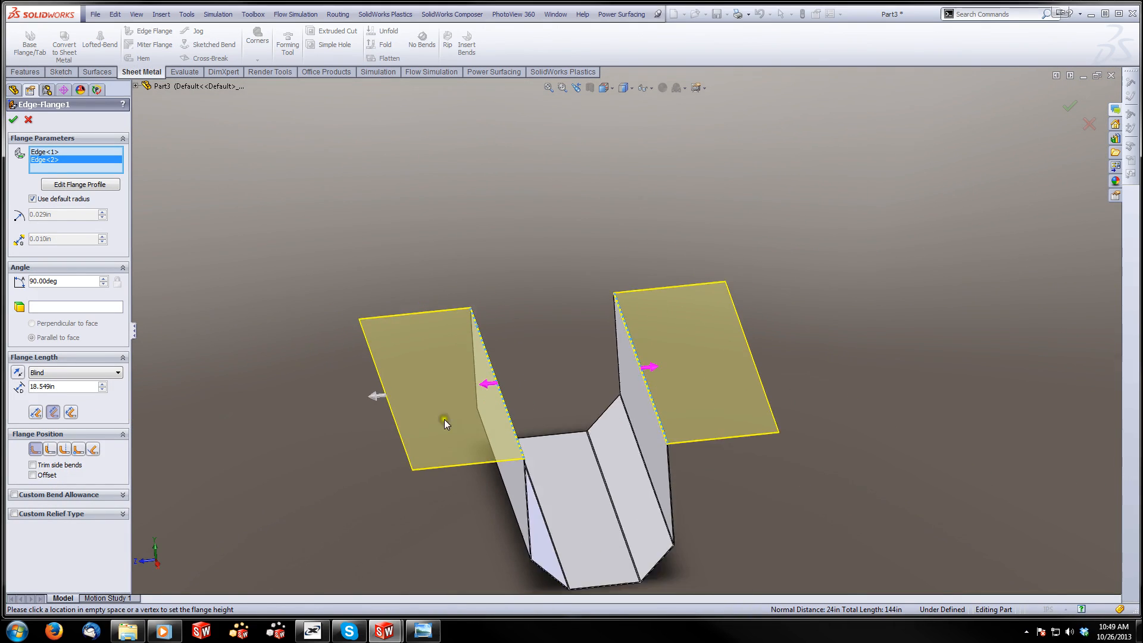
Set the length of both edge flanges to 1.5 in and create them
scroll(400, 436, down, 1)
mouse_move(47, 387)
mouse_down()
mouse_move(66, 388)
mouse_move(25, 388)
mouse_up()
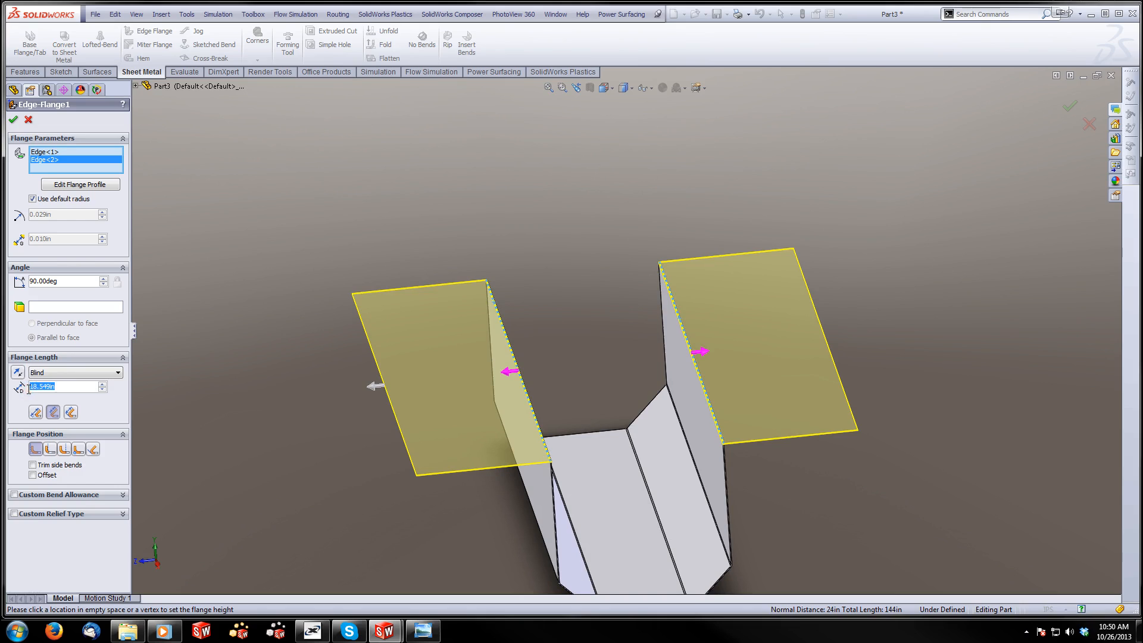
text(1.5)
key(Return)
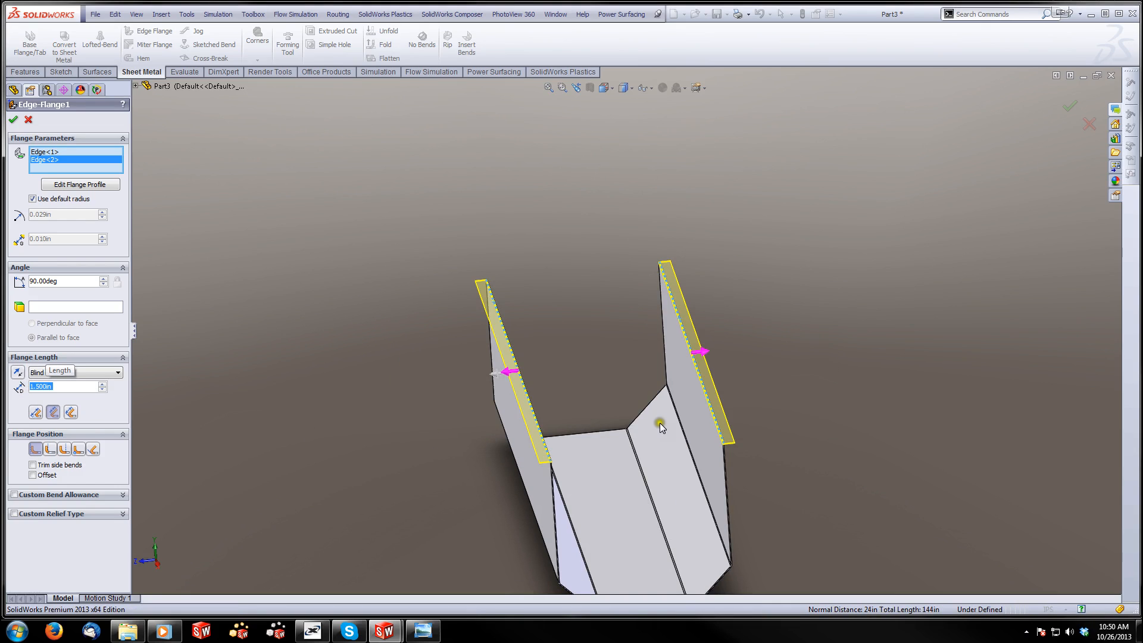
scroll(569, 423, down, 2)
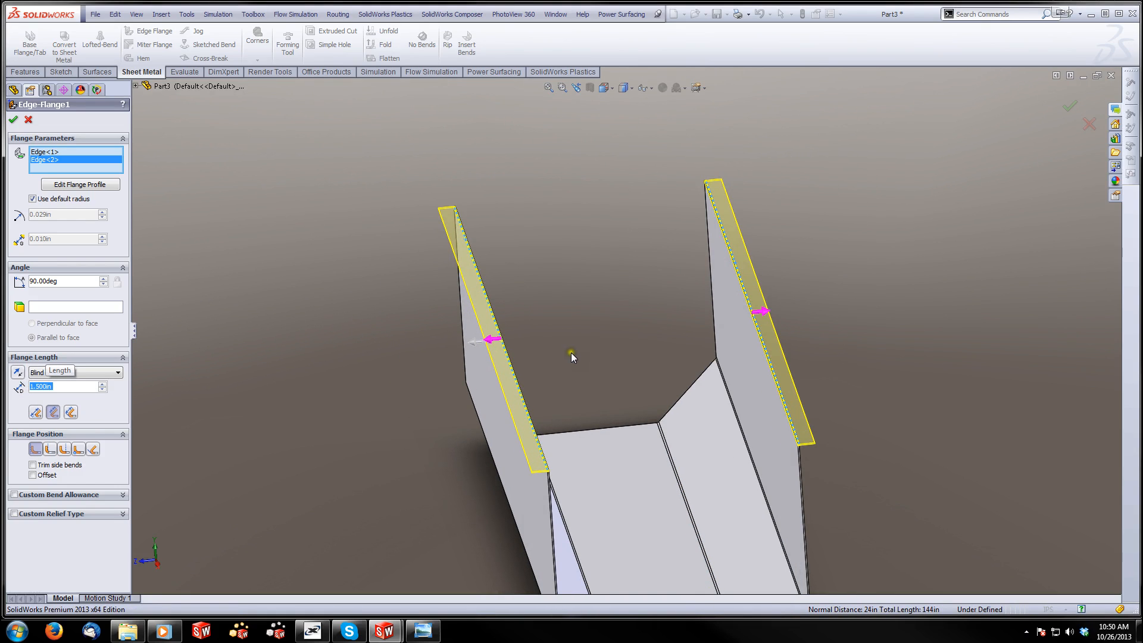
scroll(547, 339, down, 1)
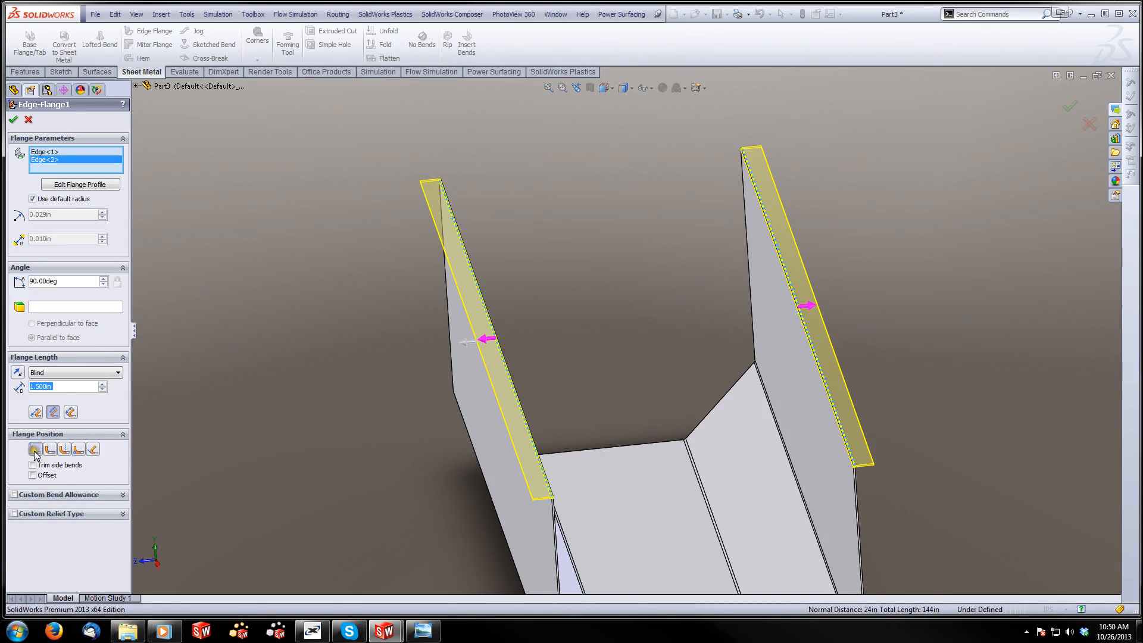
click(13, 121)
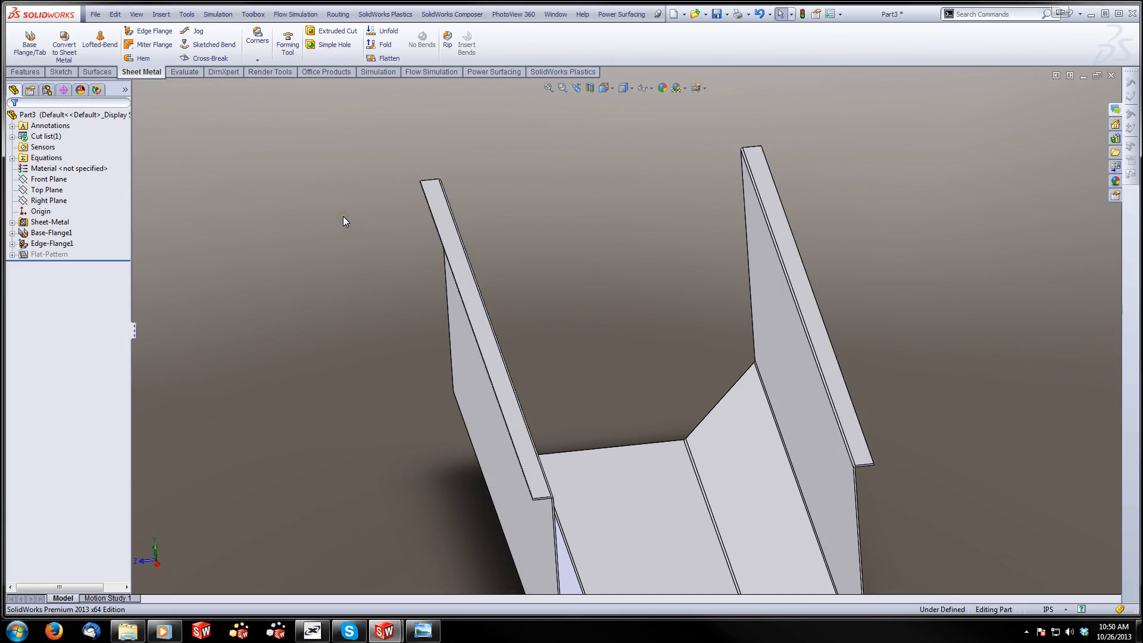
Start an Edge Flange on the outer lower long edges of both rim flanges, pointing downward along the side walls
click(149, 31)
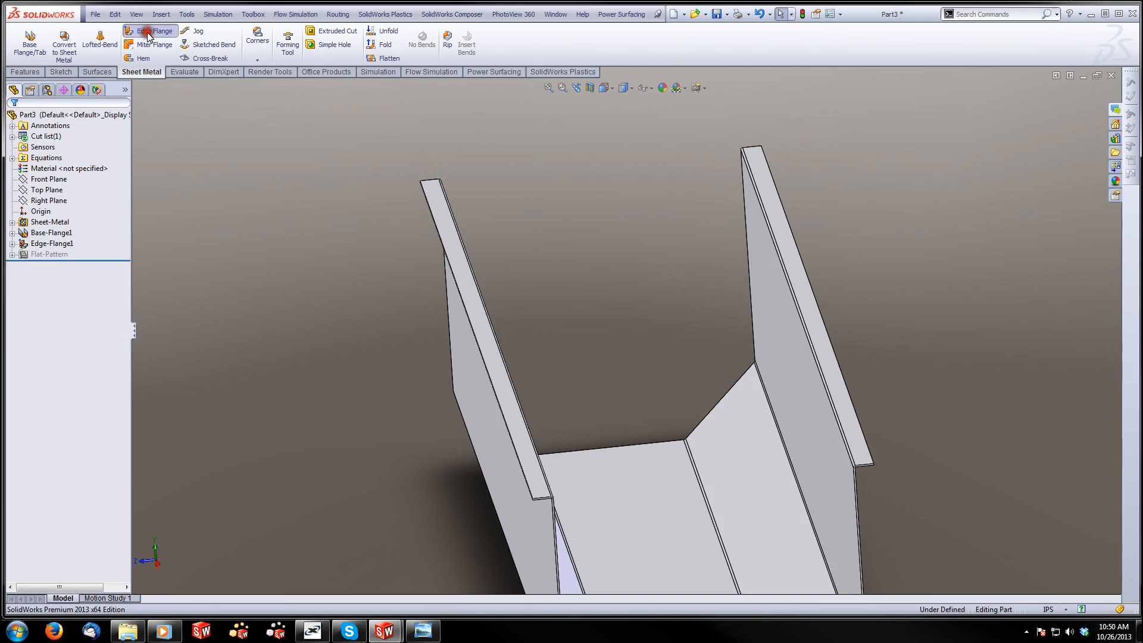
key(ctrl+7)
scroll(513, 285, down, 6)
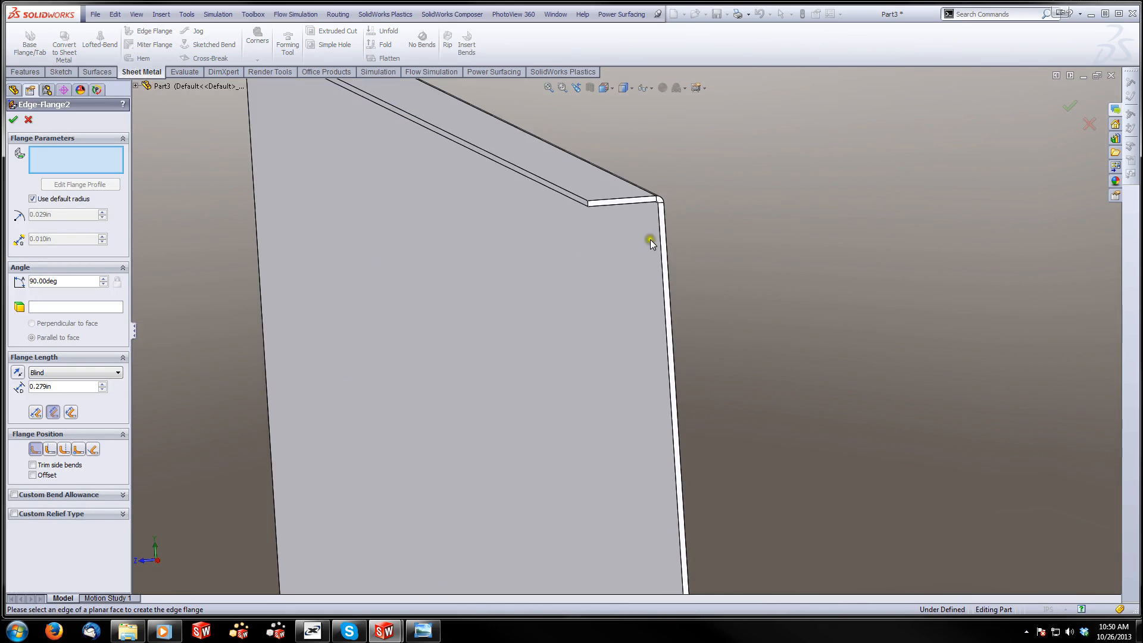
click(576, 201)
click(574, 203)
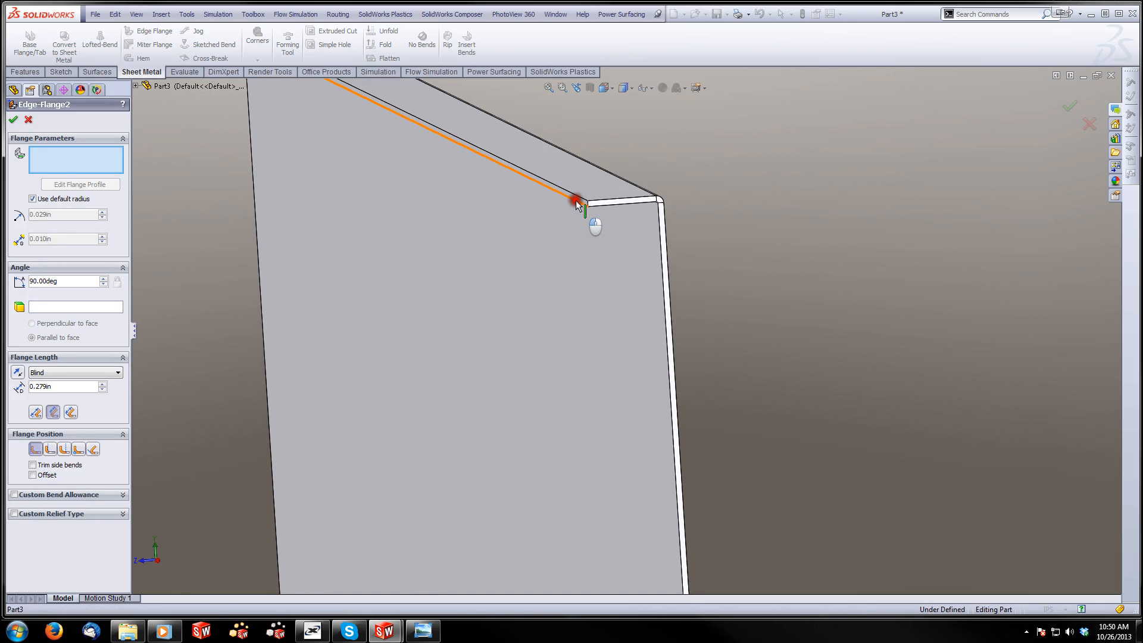
scroll(741, 270, up, 2)
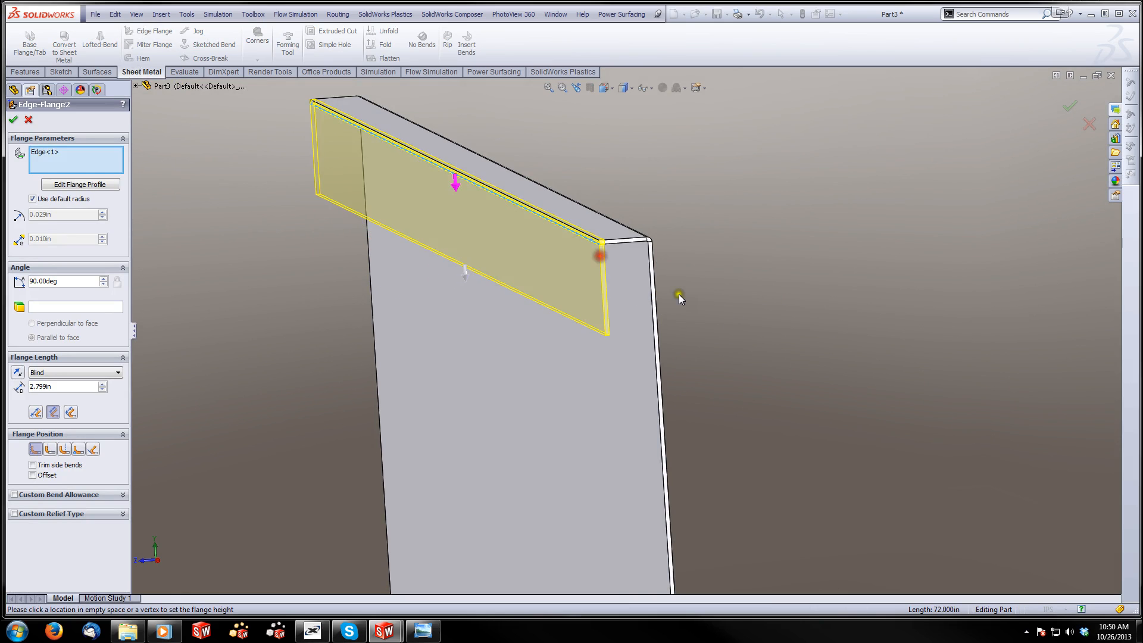
scroll(900, 373, up, 4)
scroll(875, 349, down, 4)
scroll(773, 211, down, 5)
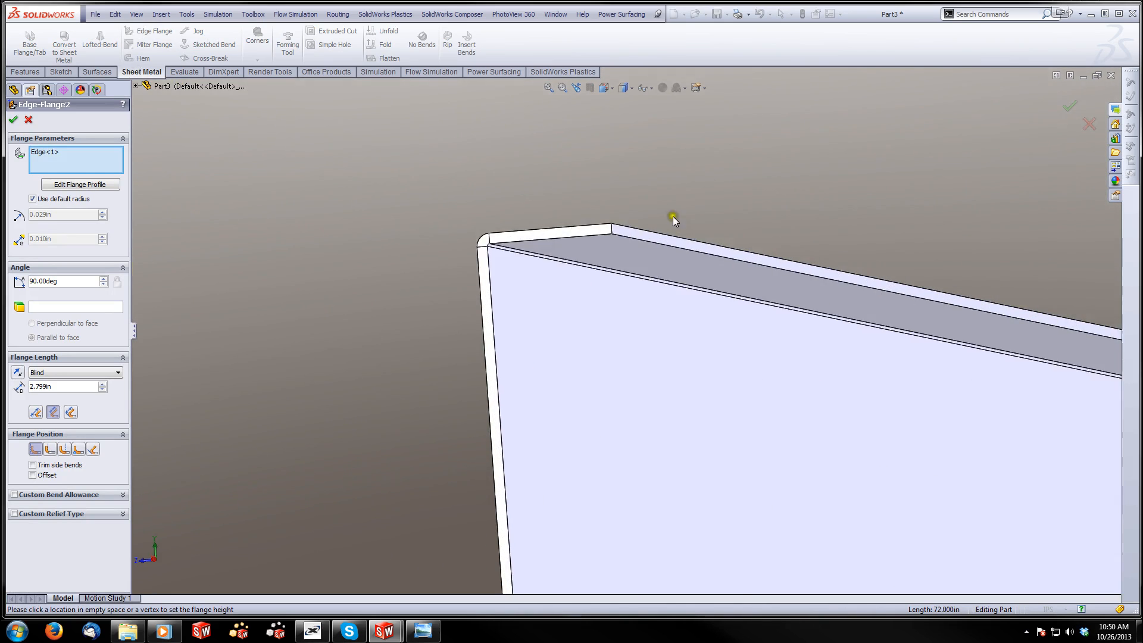
click(613, 257)
scroll(616, 324, up, 4)
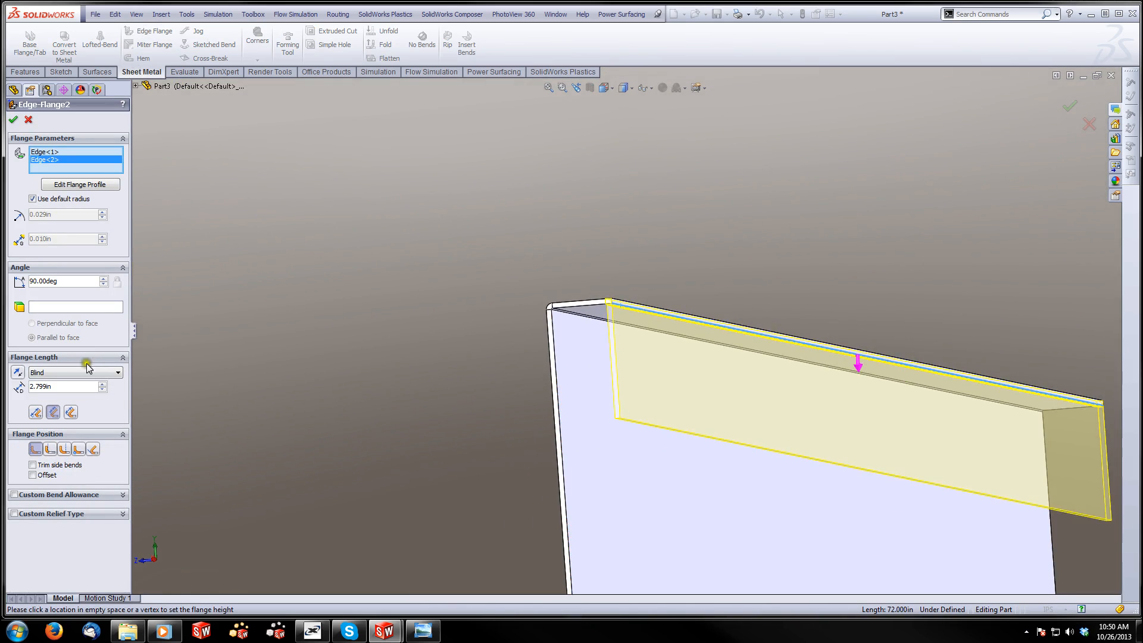
Set the length of both downward edge flanges to 1 in and create them
drag(71, 386, 17, 395)
text(1)
key(Return)
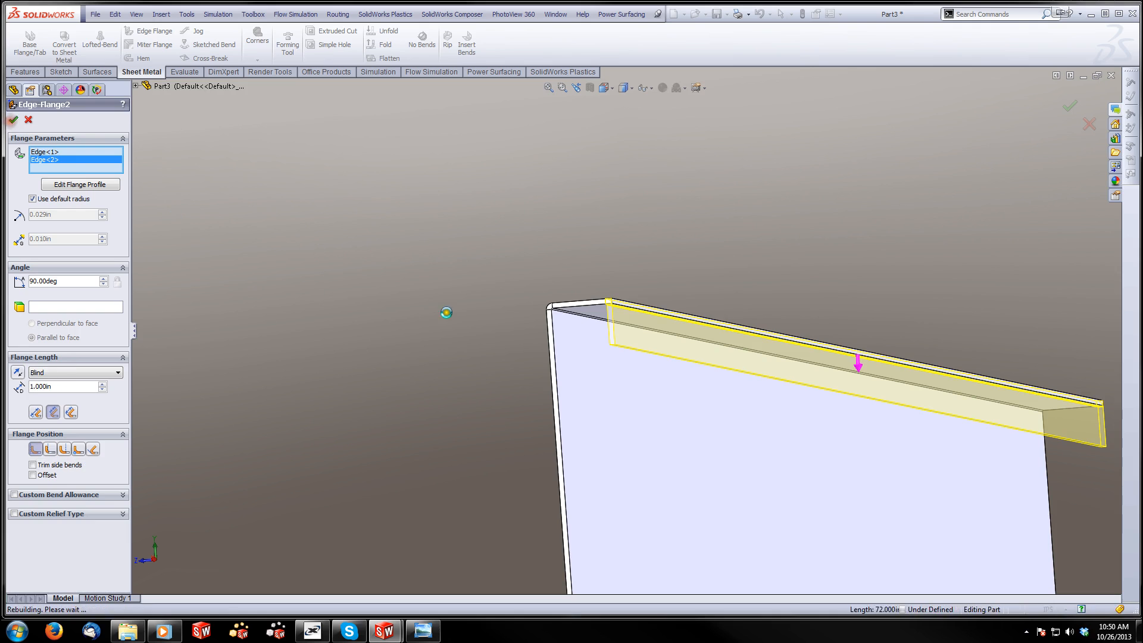
right_click(500, 343)
middle_drag(473, 316, 533, 399)
scroll(562, 380, up, 2)
scroll(667, 470, down, 2)
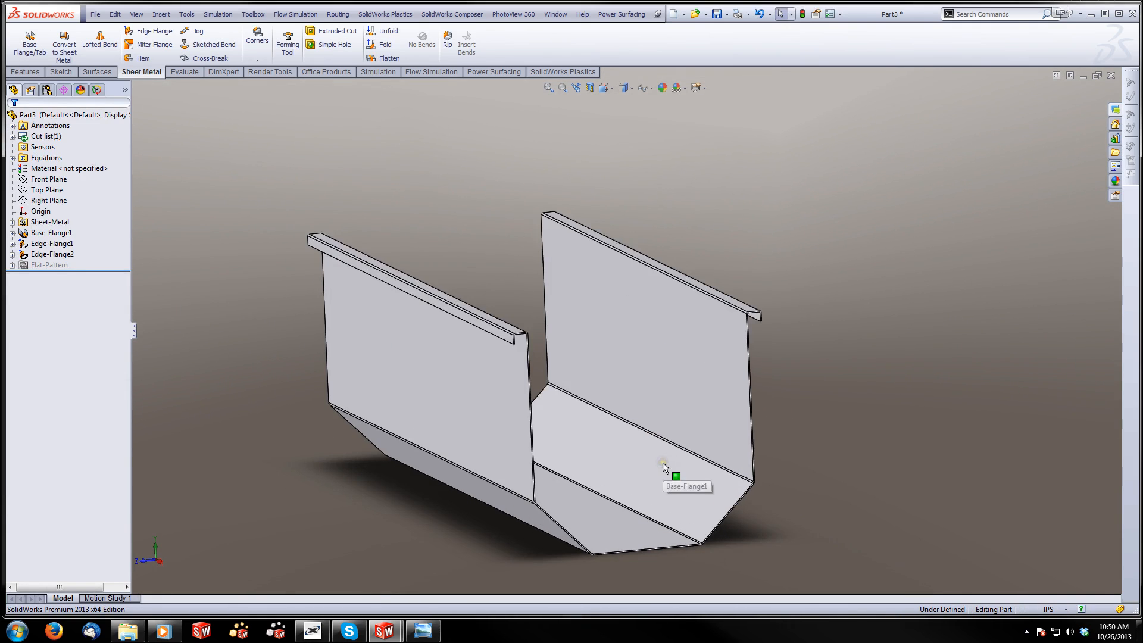
Save the tub body part as Part2 in the Ice Chest folder
click(96, 14)
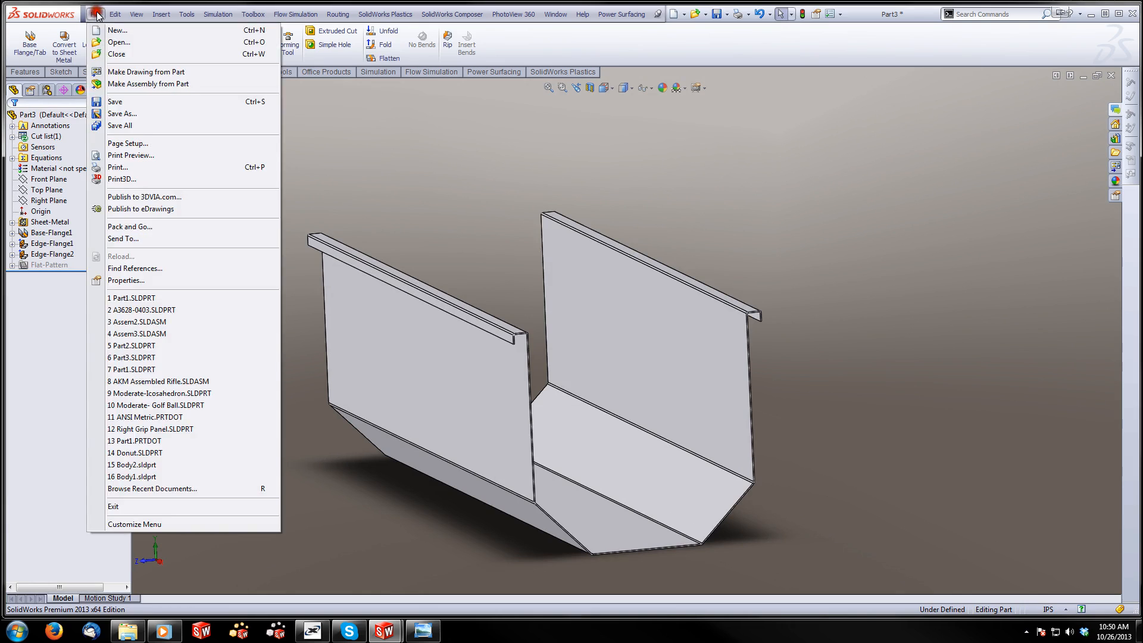
click(127, 102)
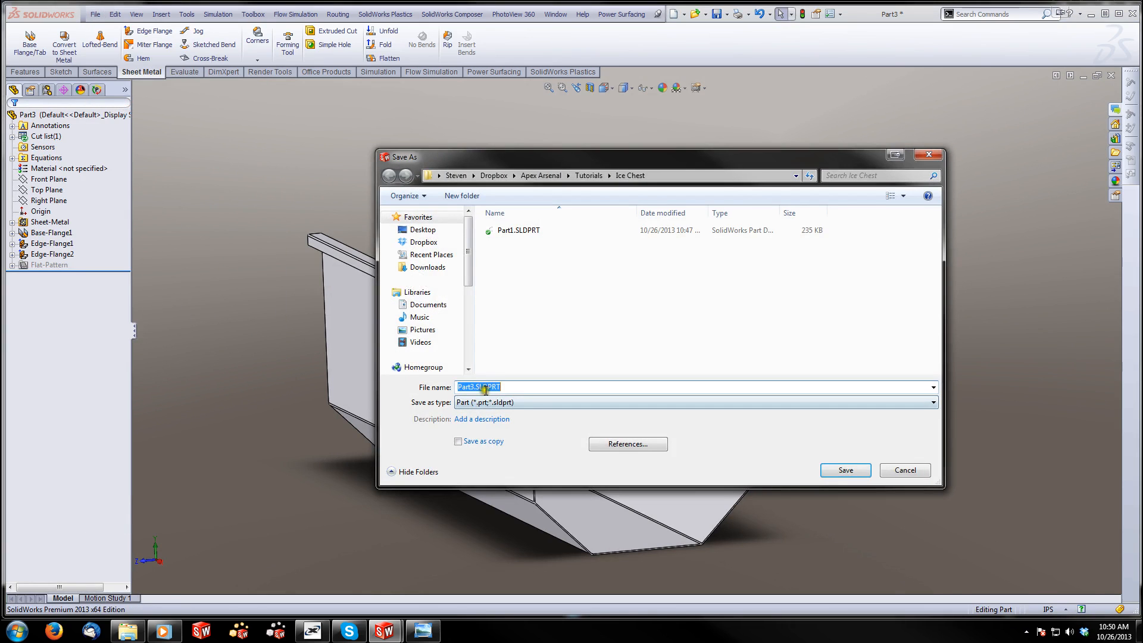
text(Part2)
click(849, 471)
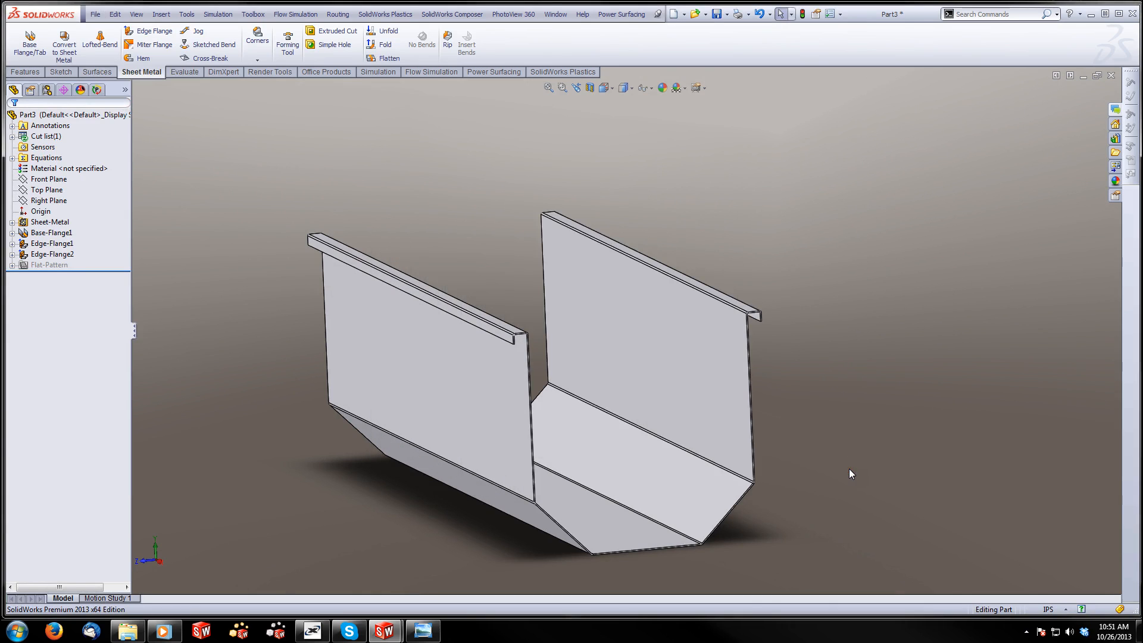
Make an assembly from the tub body using the ANSI Inch Assembly template and place Part2 at the assembly origin
click(97, 15)
click(136, 84)
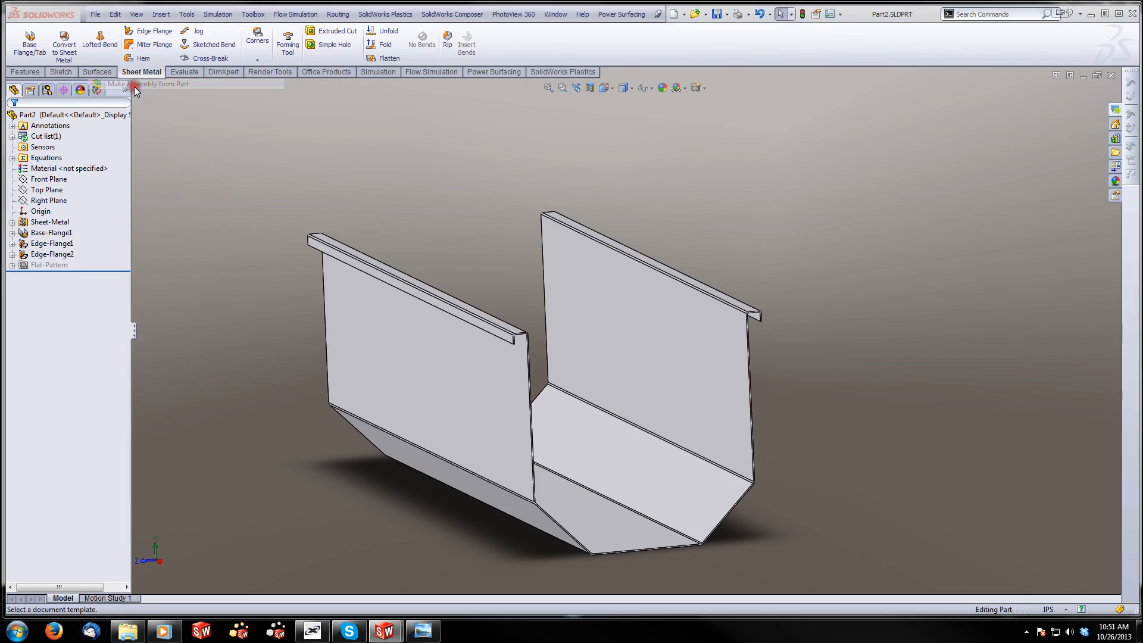
click(420, 387)
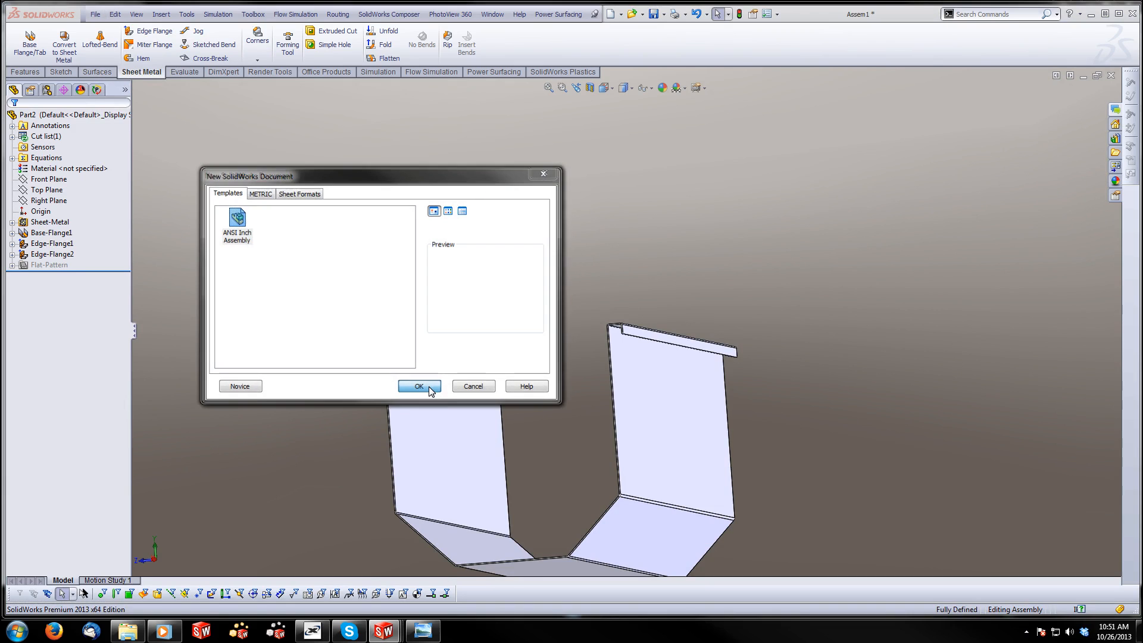
click(420, 387)
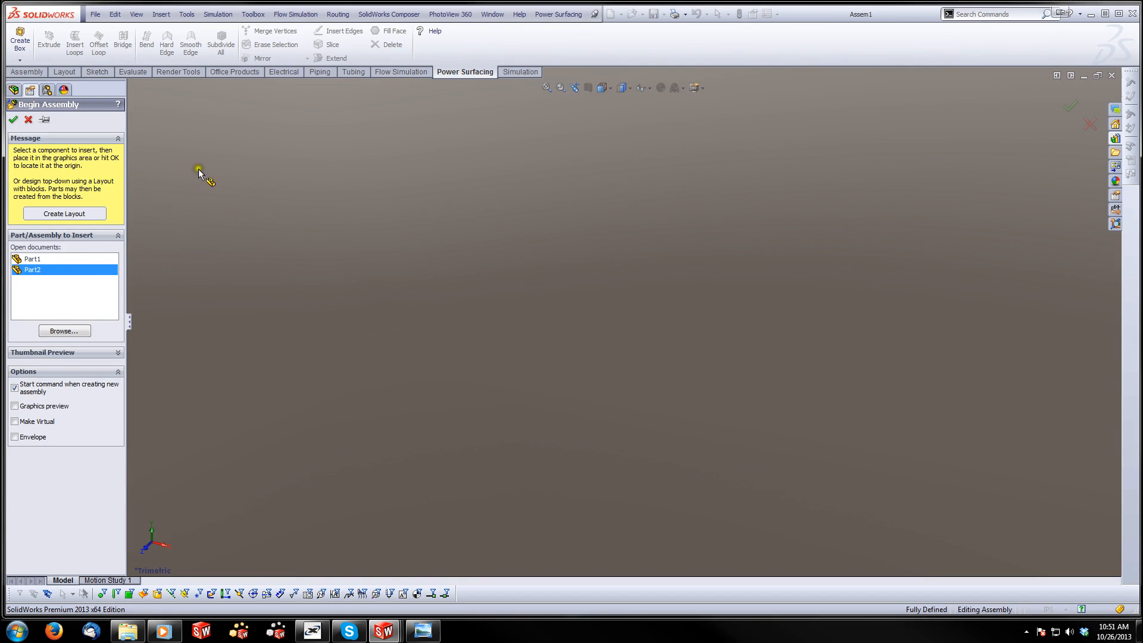
click(17, 119)
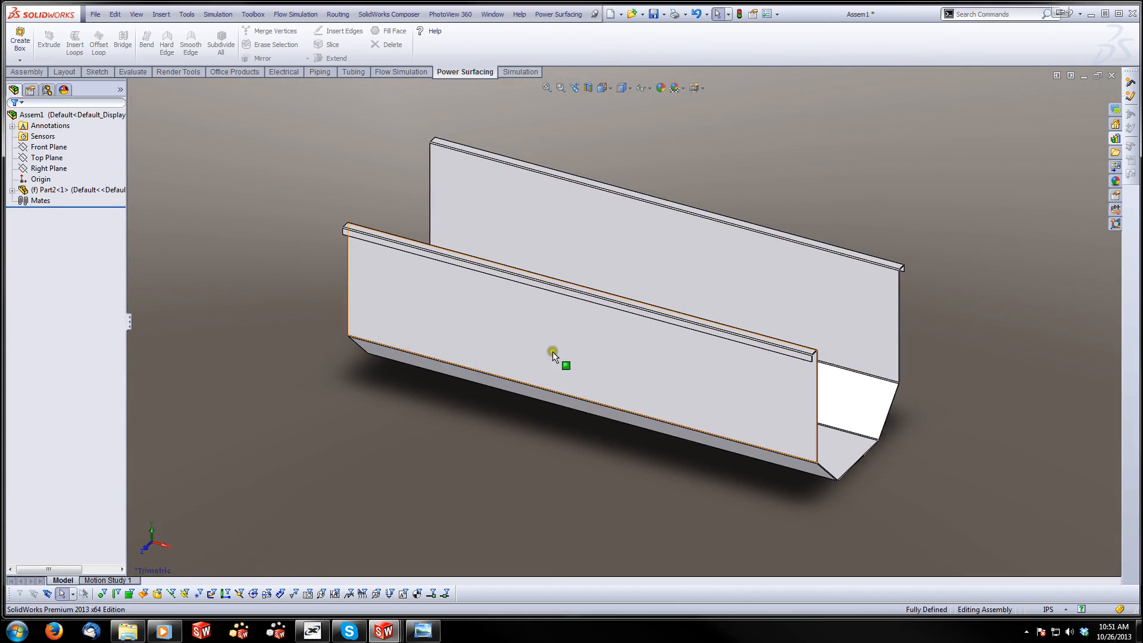
Check the inserted tub body's origin against the assembly origin
click(37, 190)
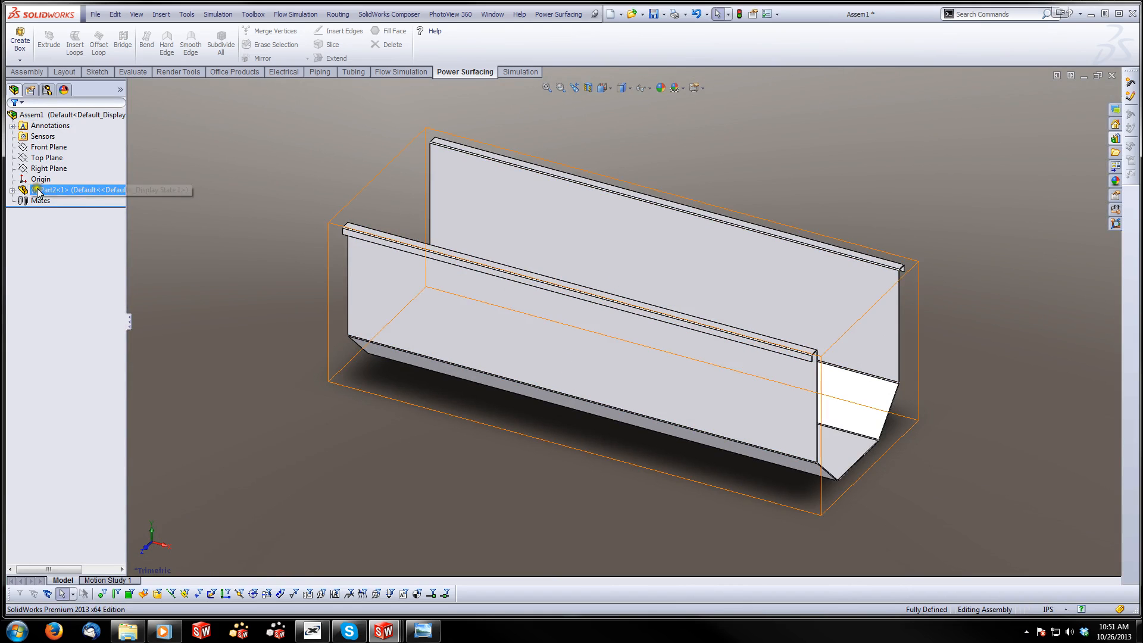
click(38, 180)
click(12, 190)
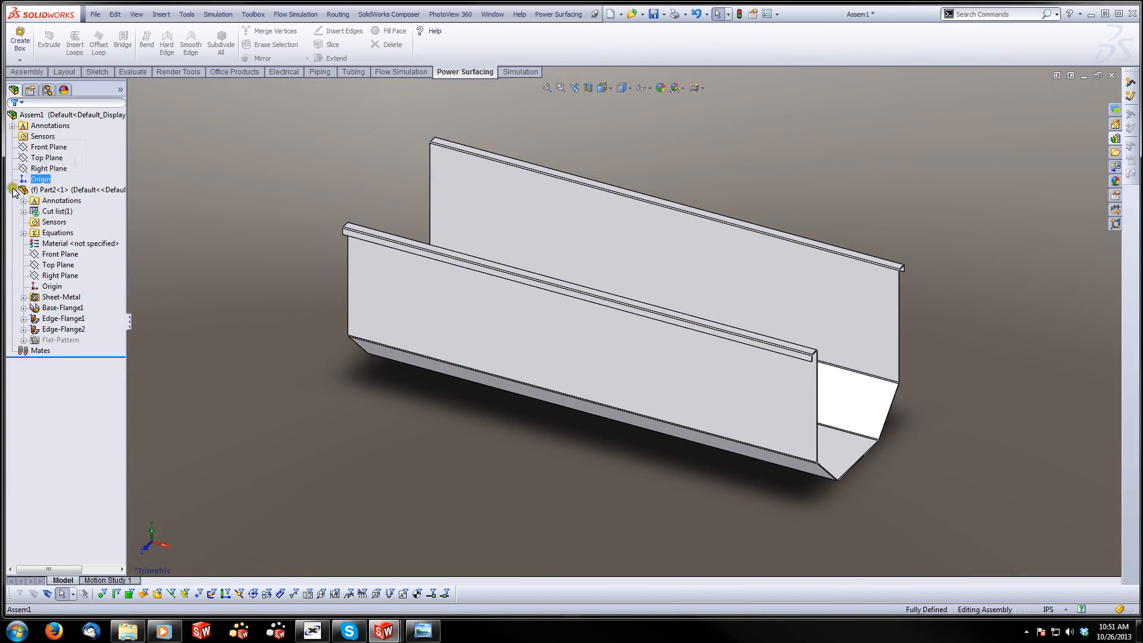
click(51, 288)
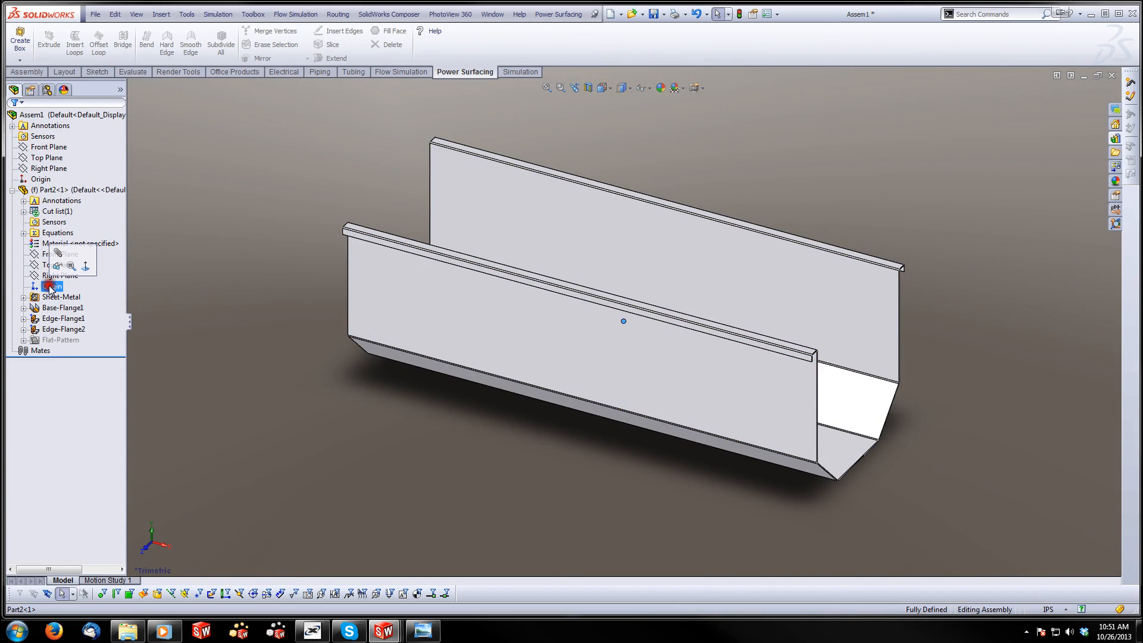
click(179, 167)
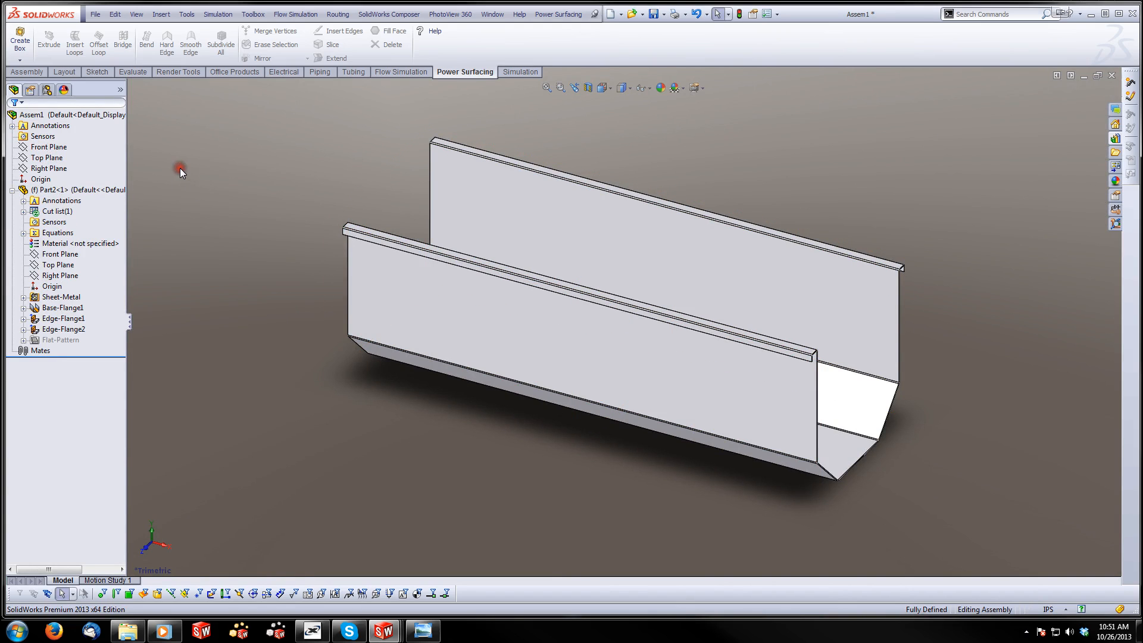
Insert the end panel Part1 into the assembly and place it beside one open end of the tub body
click(30, 72)
click(66, 42)
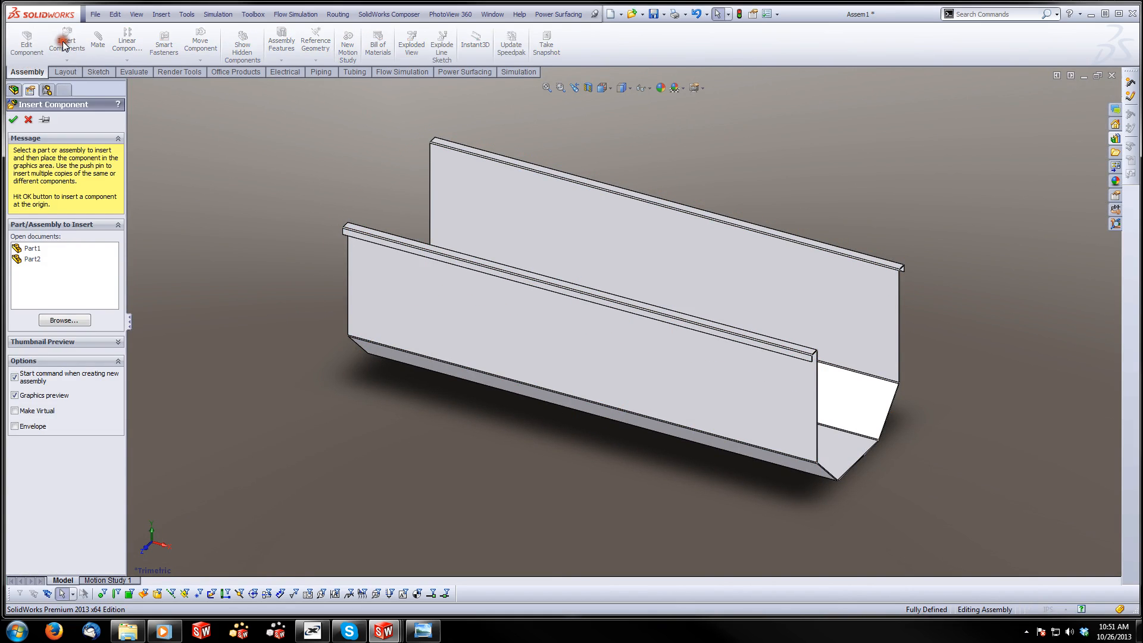
click(30, 249)
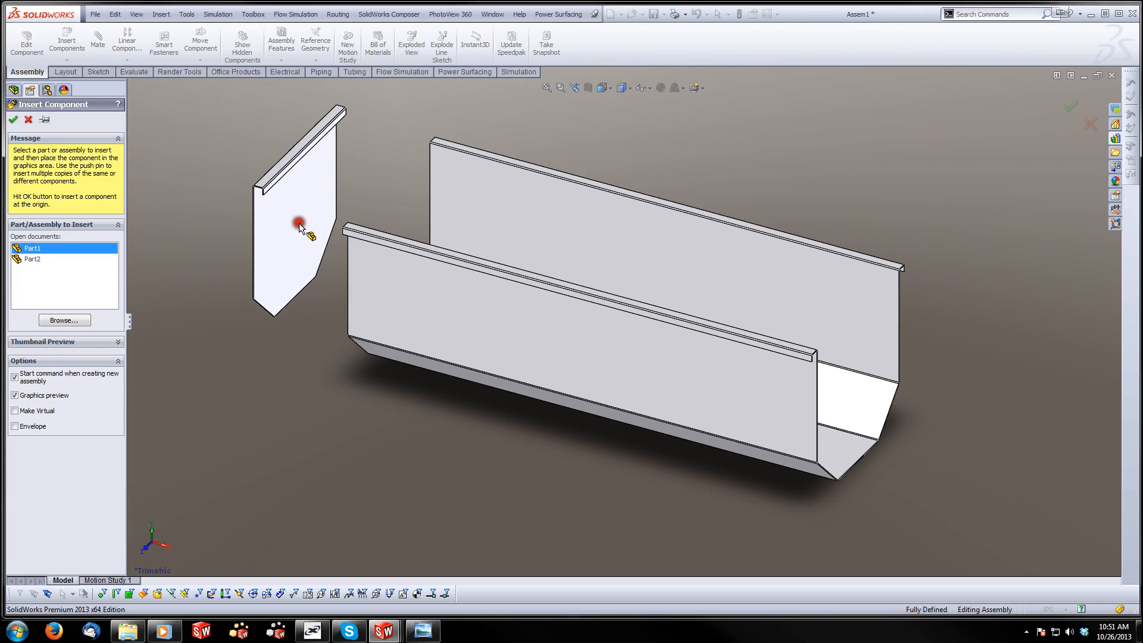
click(298, 229)
scroll(370, 293, up, 6)
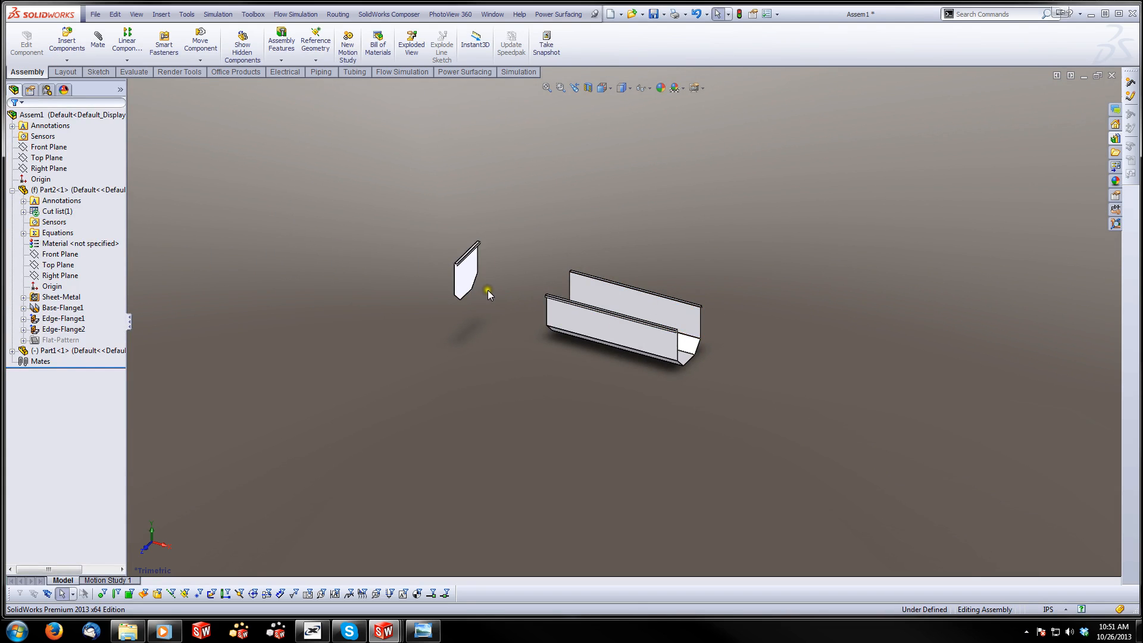
Place a copy of the end panel near the opposite open end of the tub body
scroll(488, 290, down, 2)
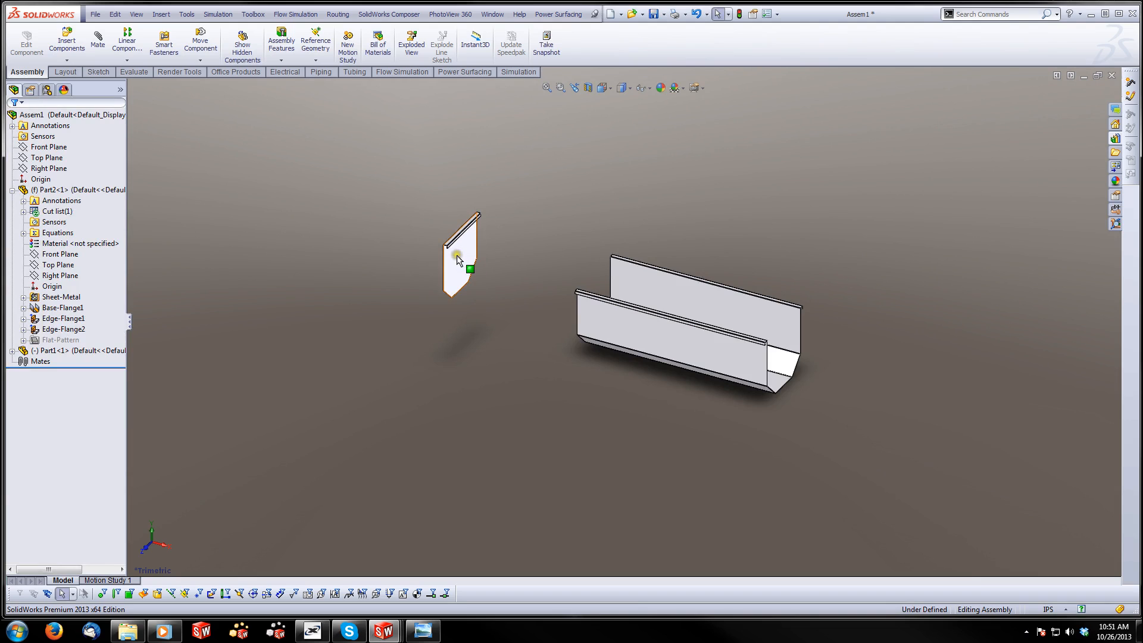
ctrl+drag(459, 258, 824, 369)
click(578, 232)
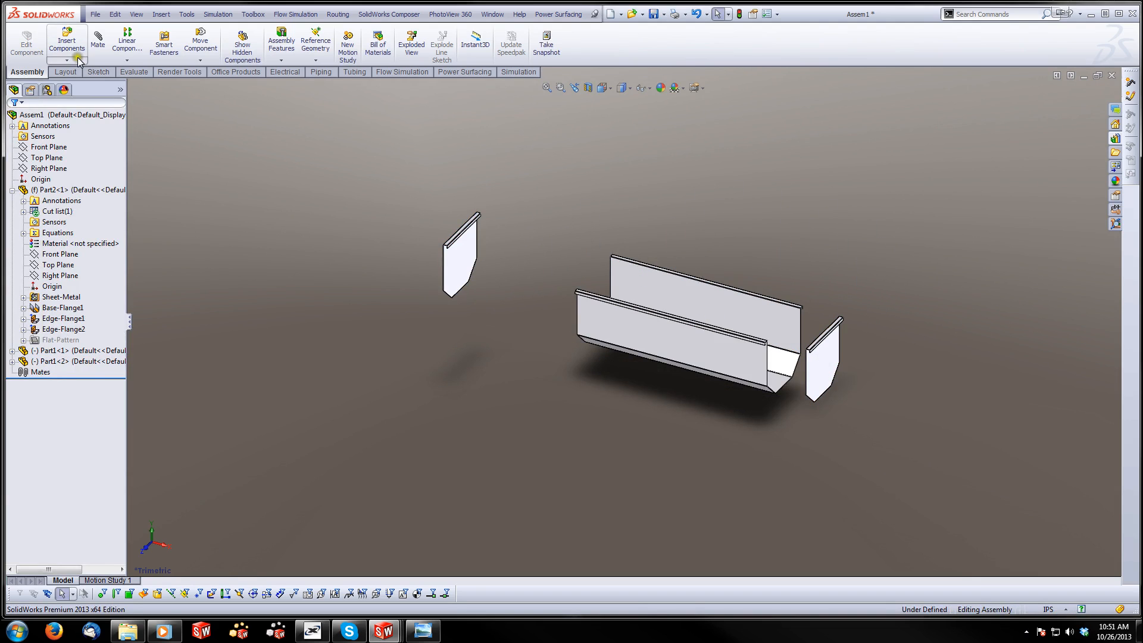
Mate the Front Plane of the tub body coincident with the Front Plane of the first end panel, flipping the alignment
click(97, 40)
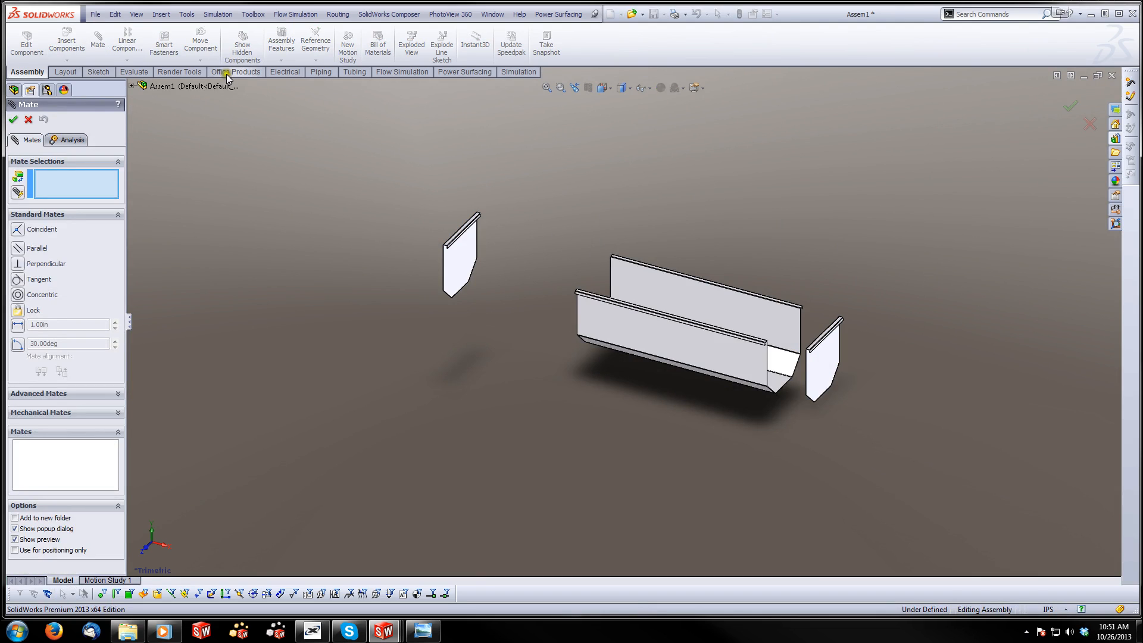
click(132, 86)
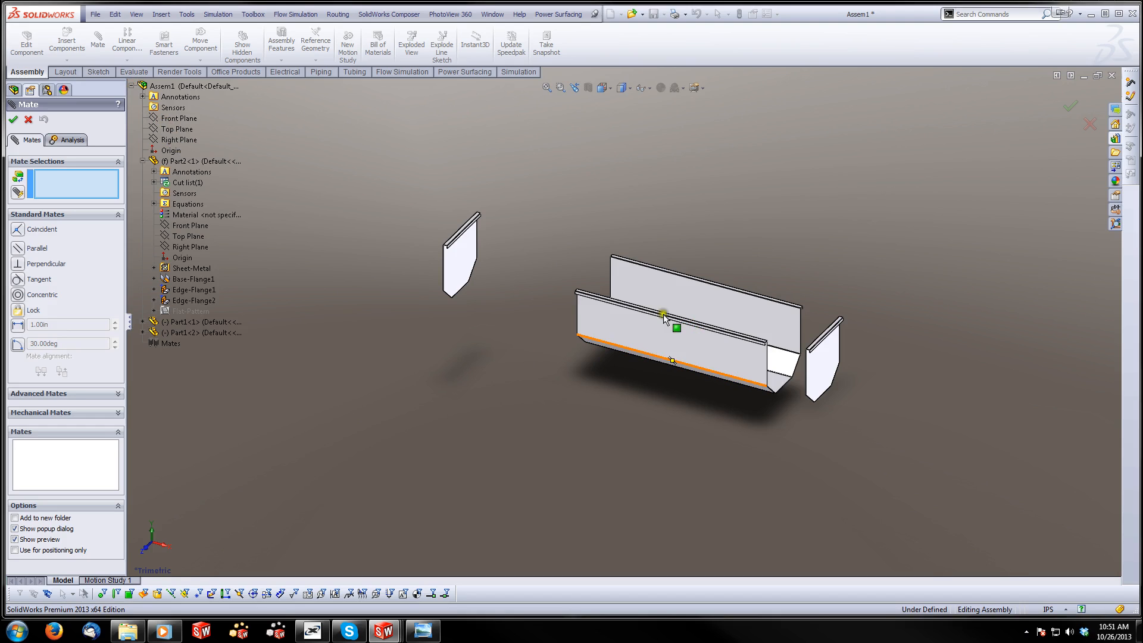
click(177, 227)
click(142, 322)
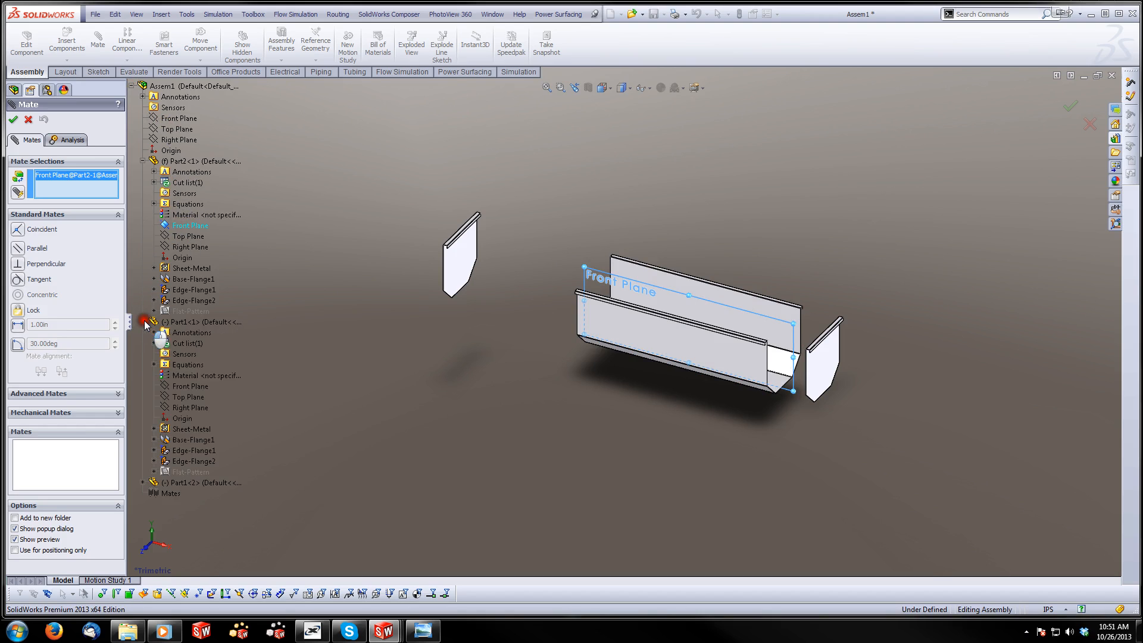
click(184, 387)
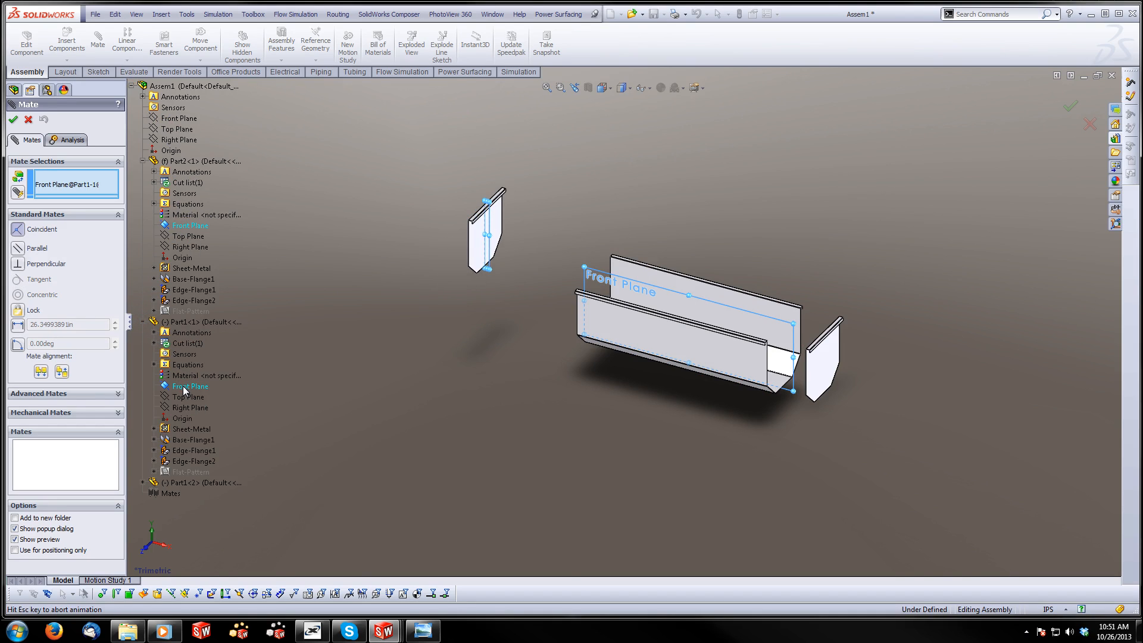
click(139, 404)
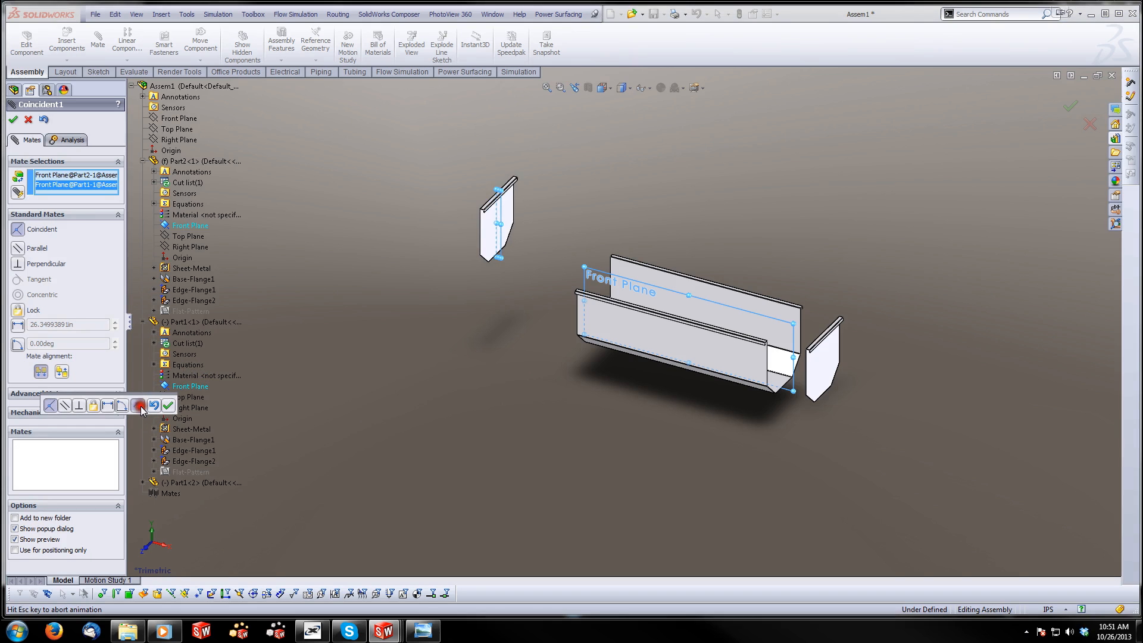
click(167, 406)
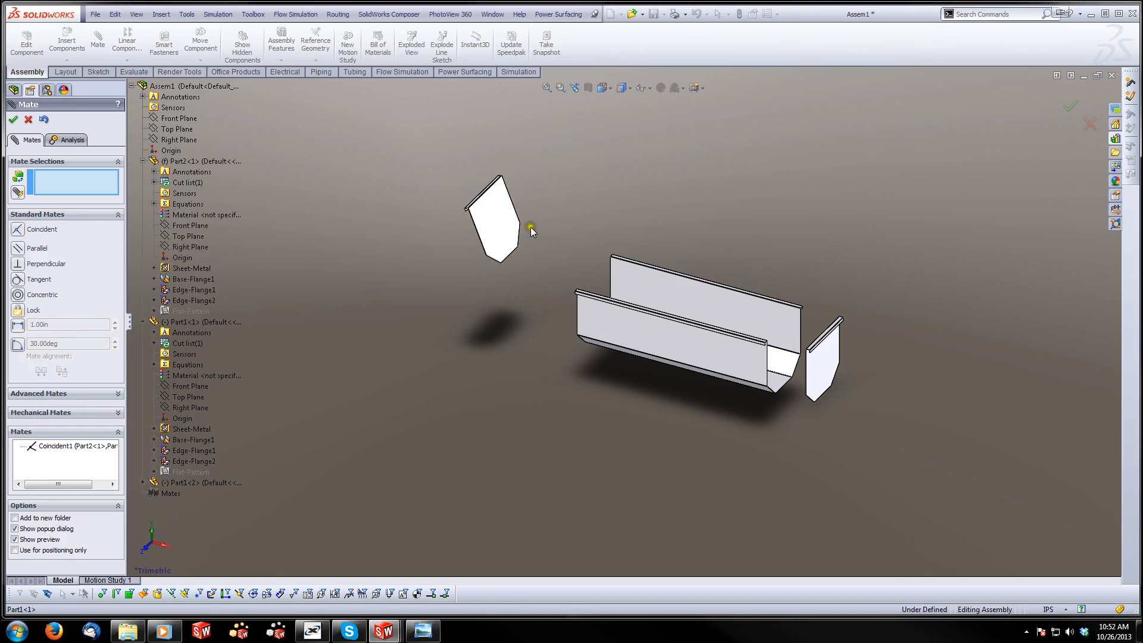
Mate the first end panel's flat face coincident with the thin sheet face at the tub body's nearest open end
click(495, 217)
middle_drag(494, 216, 625, 335)
scroll(625, 335, down, 6)
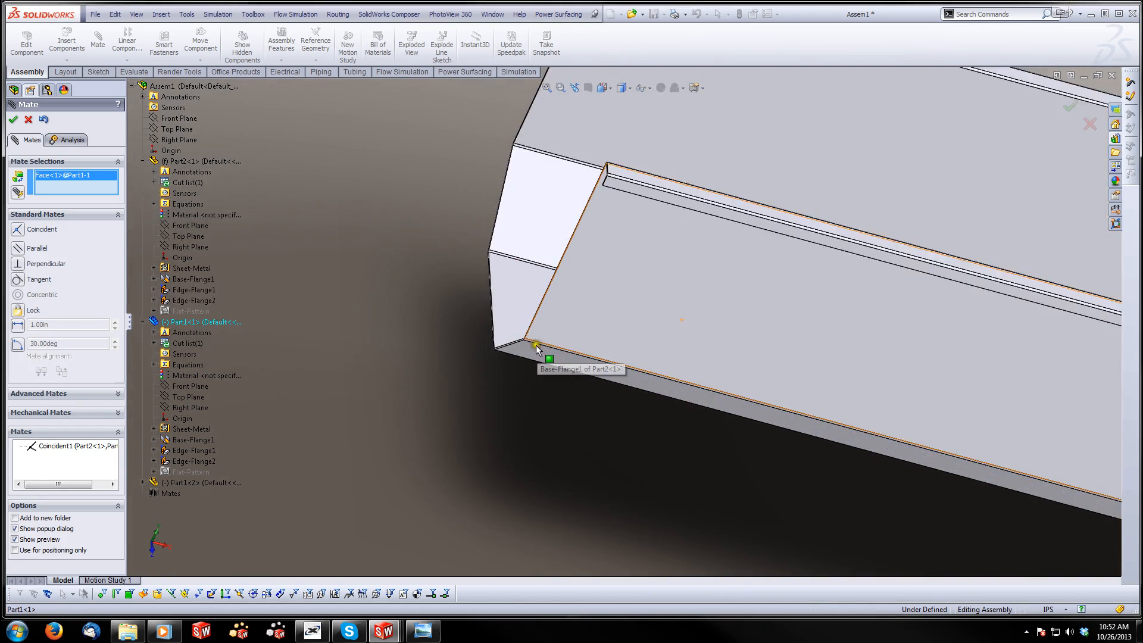
scroll(513, 344, down, 5)
click(473, 346)
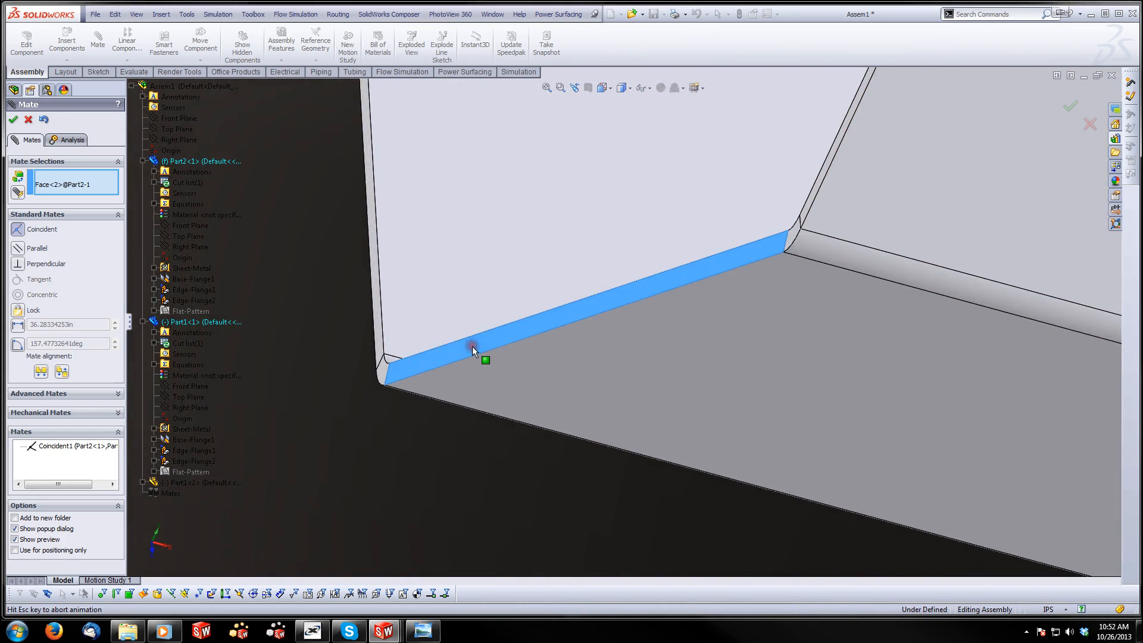
scroll(472, 345, up, 10)
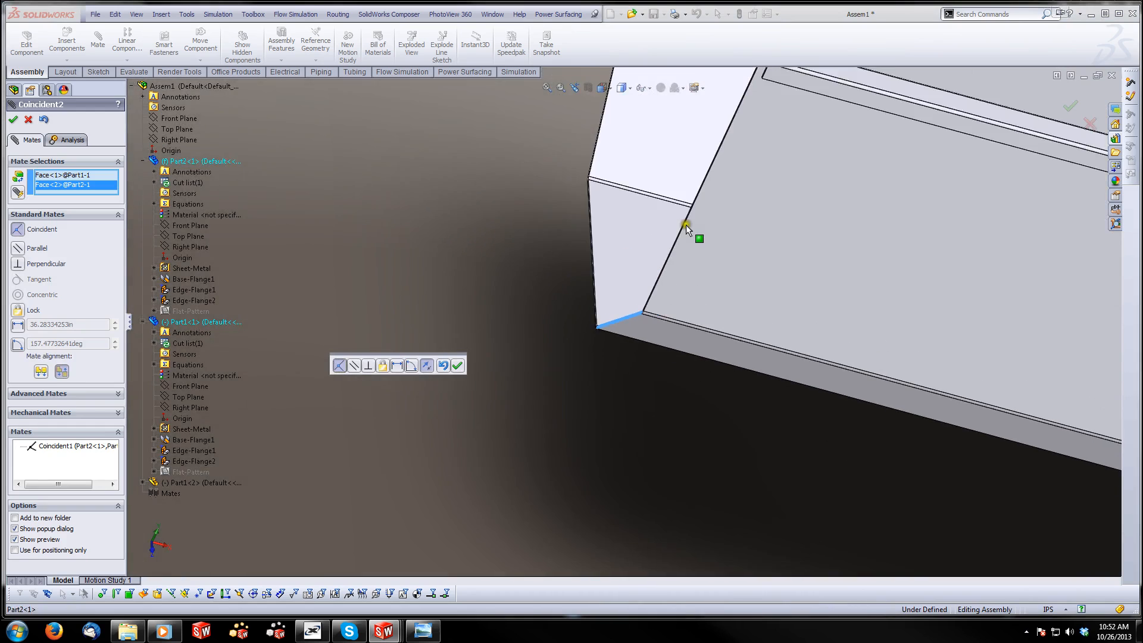
scroll(694, 222, down, 3)
click(458, 366)
Mate the top flange face of the first end panel coincident with the tub body's top flange face
scroll(739, 224, up, 3)
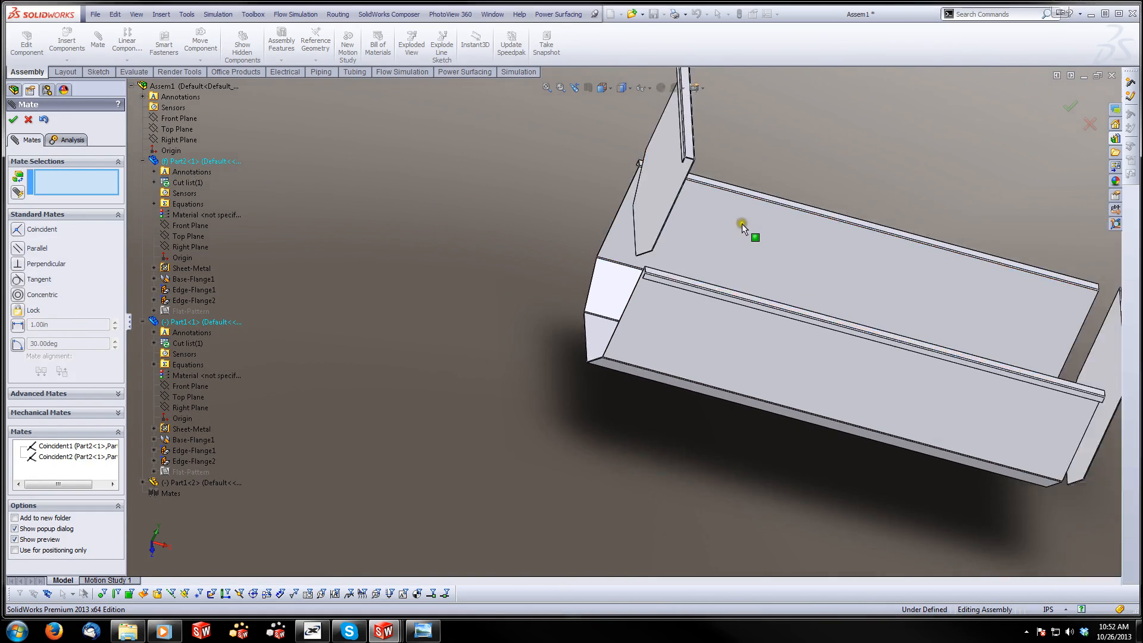
scroll(700, 217, down, 5)
click(626, 121)
scroll(590, 298, down, 5)
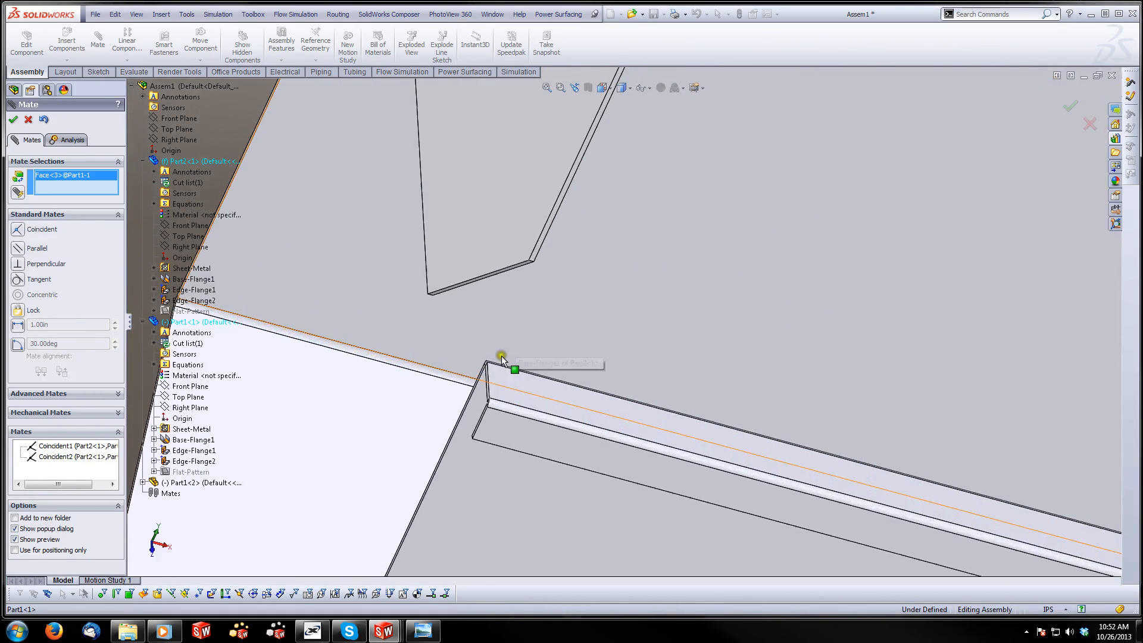
click(500, 390)
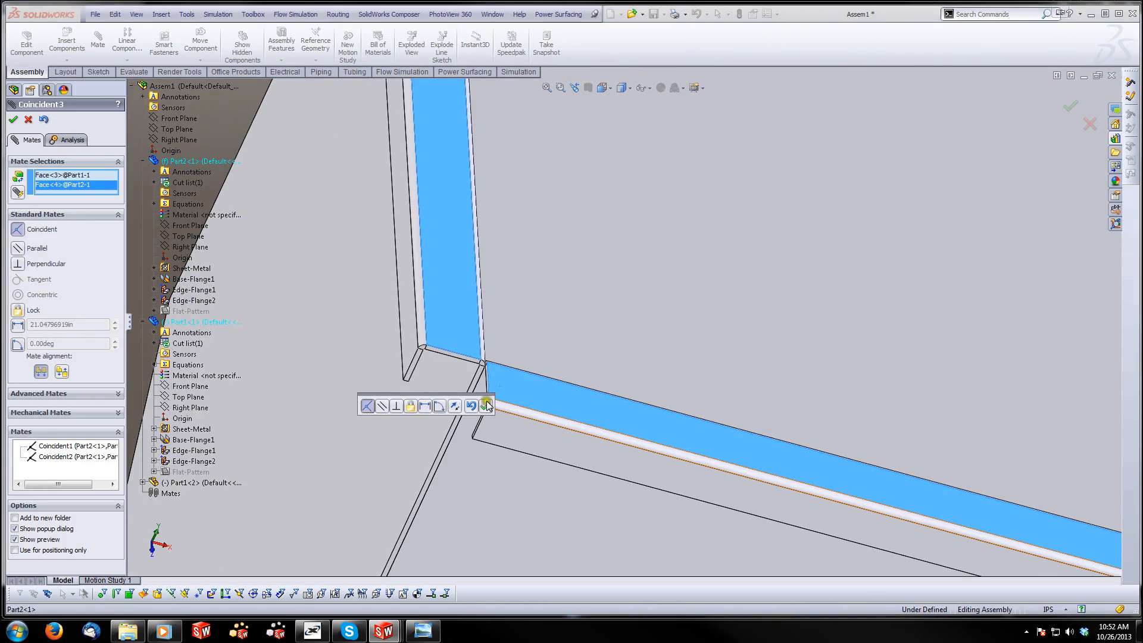
click(486, 407)
Mate the Front Plane of the second end panel coincident with the Front Plane of the tub body
middle_drag(486, 407, 473, 499)
scroll(484, 372, down, 5)
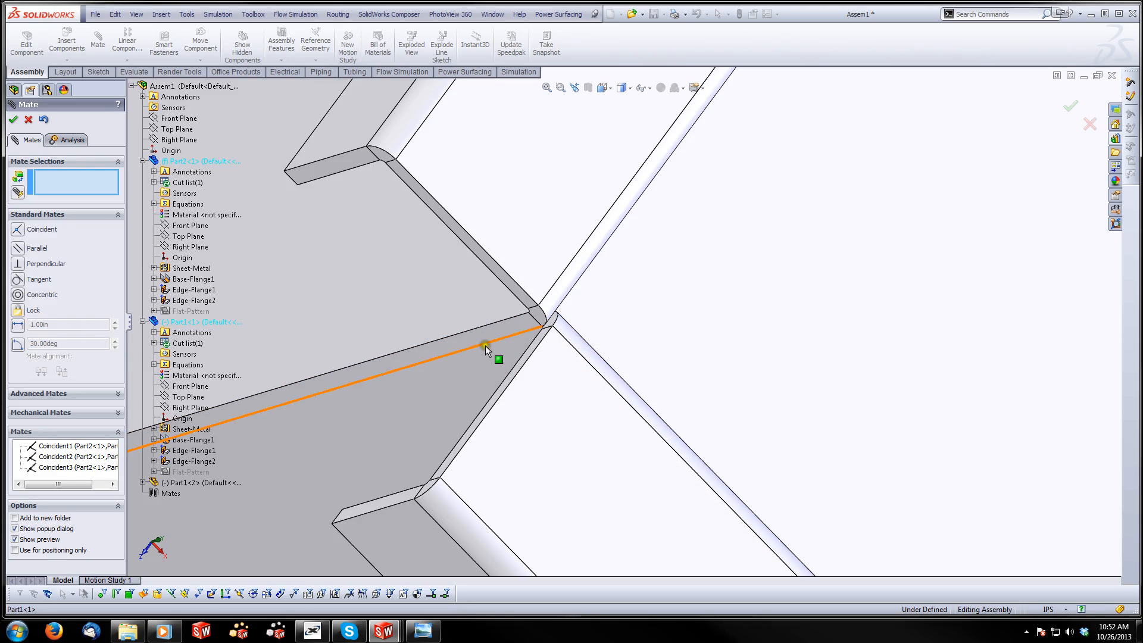
scroll(484, 348, up, 3)
scroll(621, 380, up, 9)
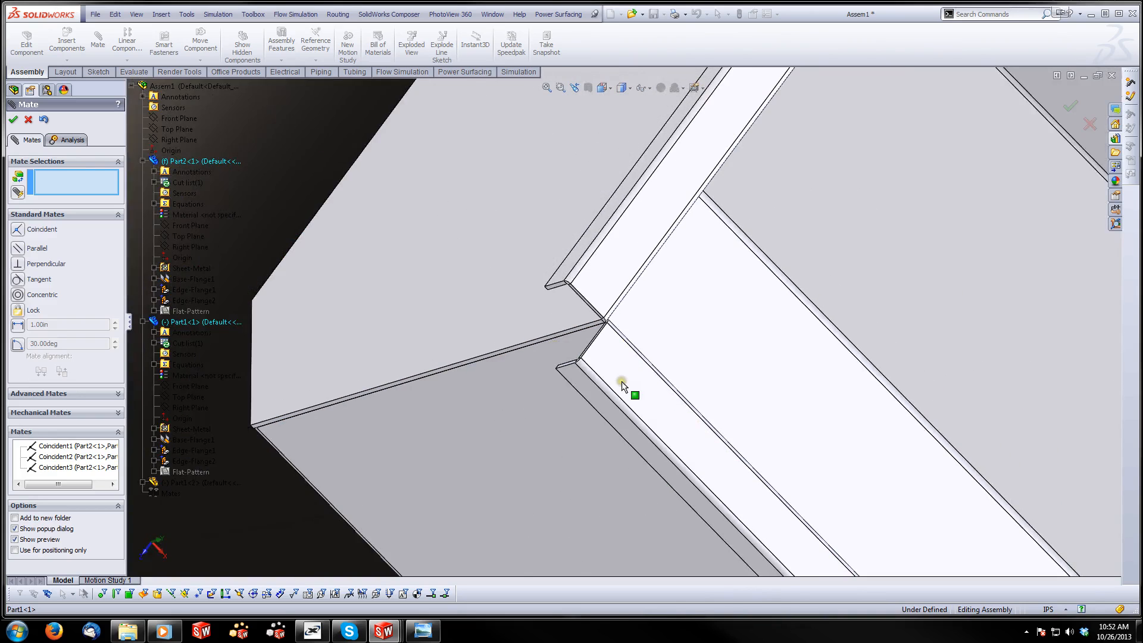
scroll(625, 419, up, 10)
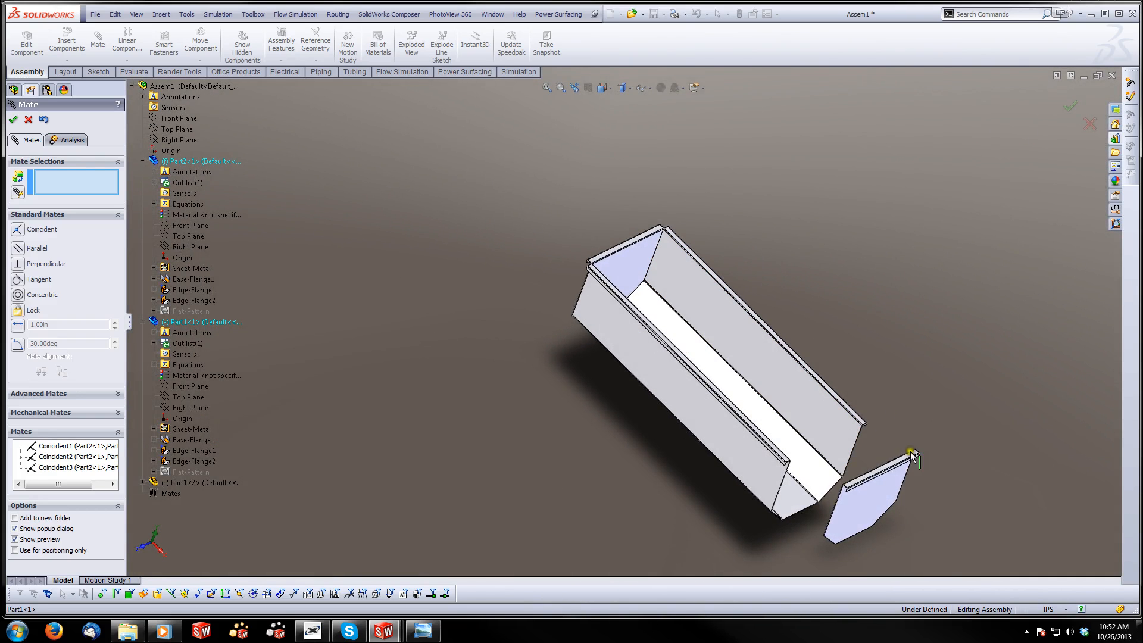
scroll(852, 538, down, 3)
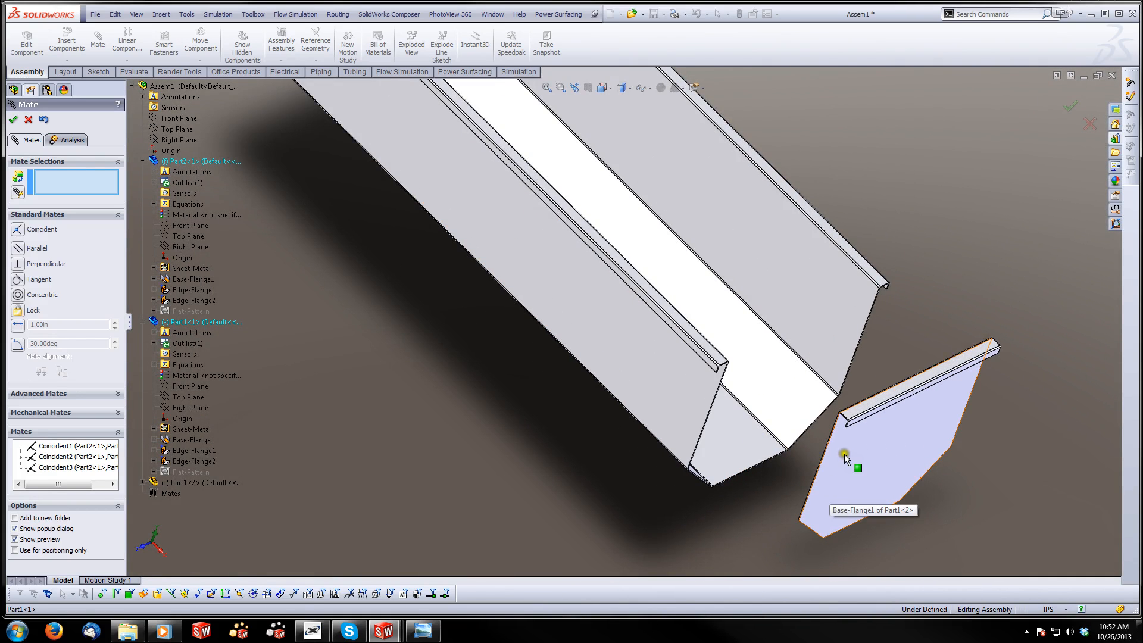
scroll(655, 428, up, 3)
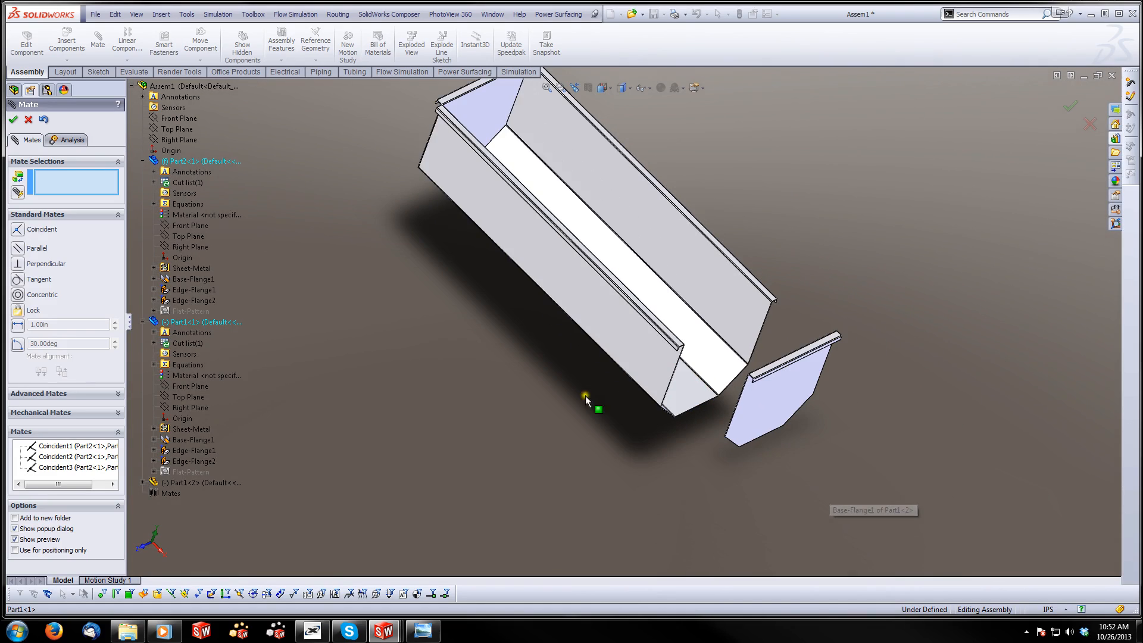
click(143, 482)
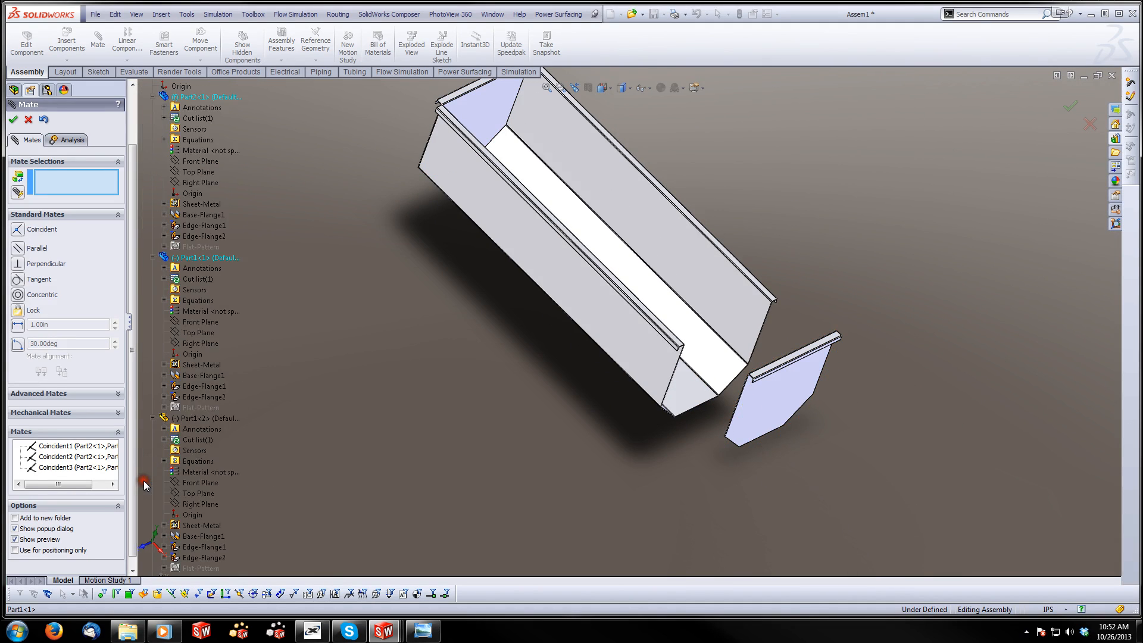
click(188, 483)
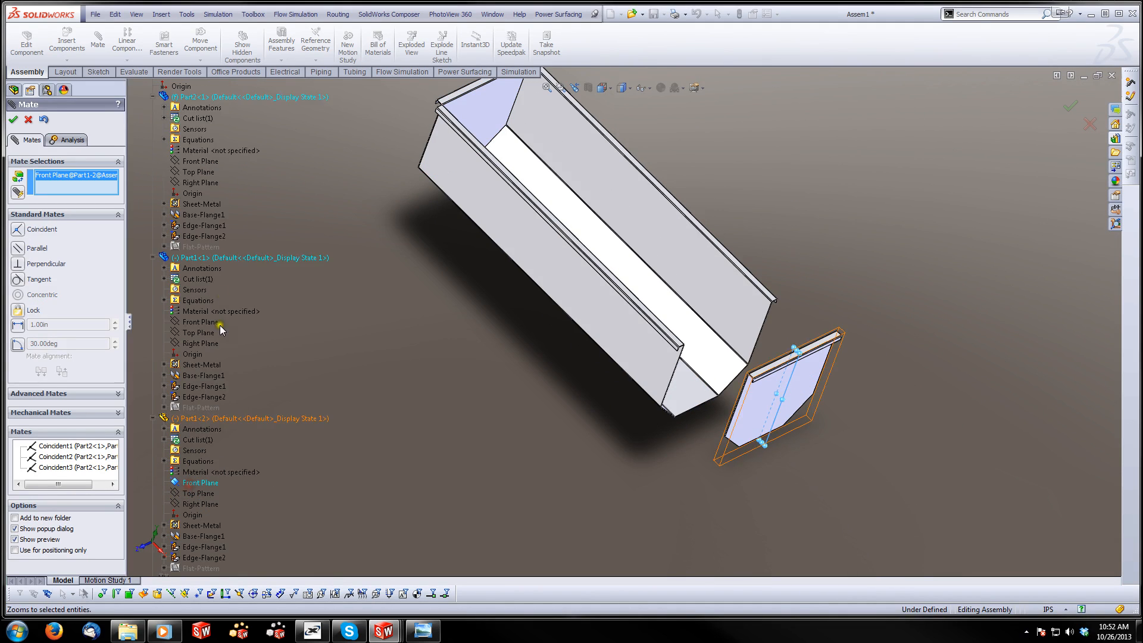
click(201, 163)
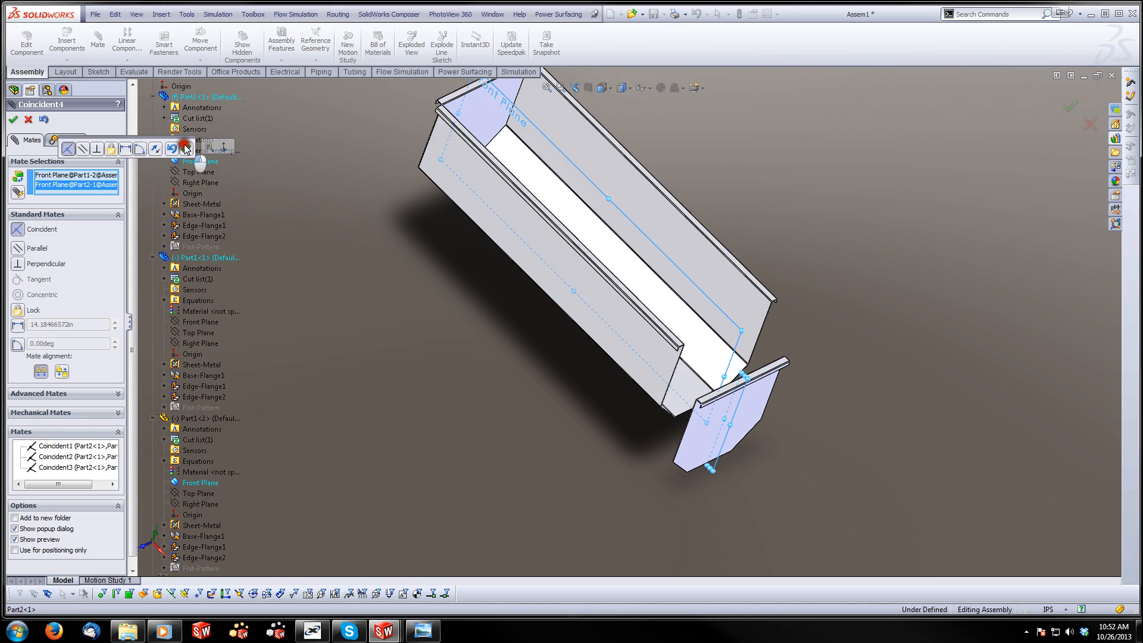
click(186, 149)
Mate the second end panel's flat face coincident with the thin sheet face at the tub body's remaining open end
middle_drag(757, 400, 574, 293)
click(729, 422)
scroll(573, 292, down, 3)
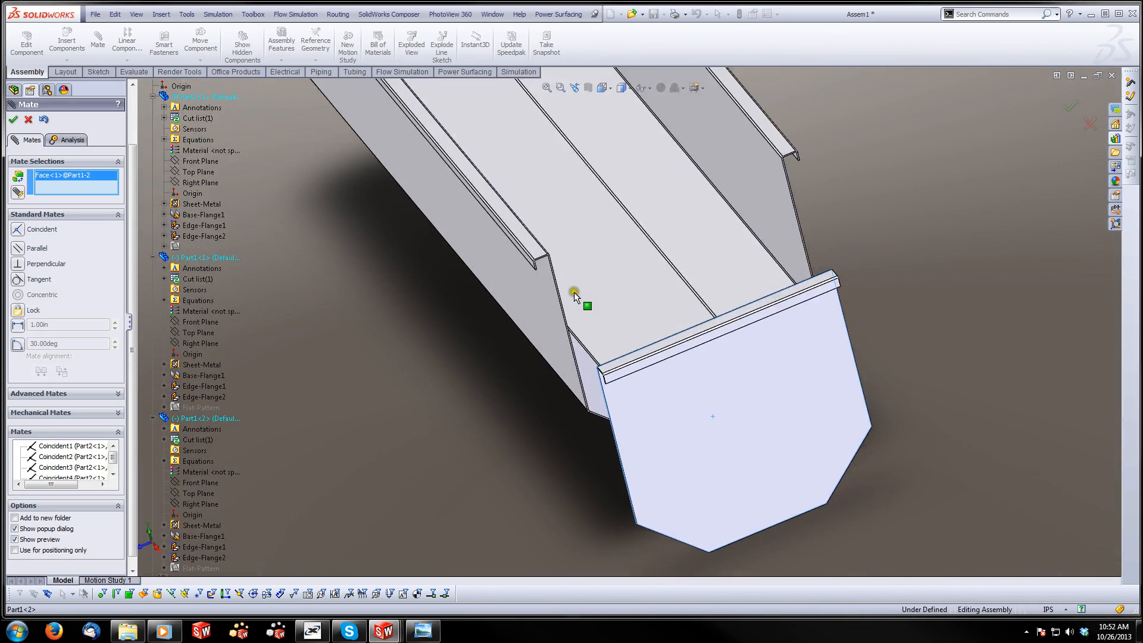
scroll(559, 252, down, 3)
click(541, 259)
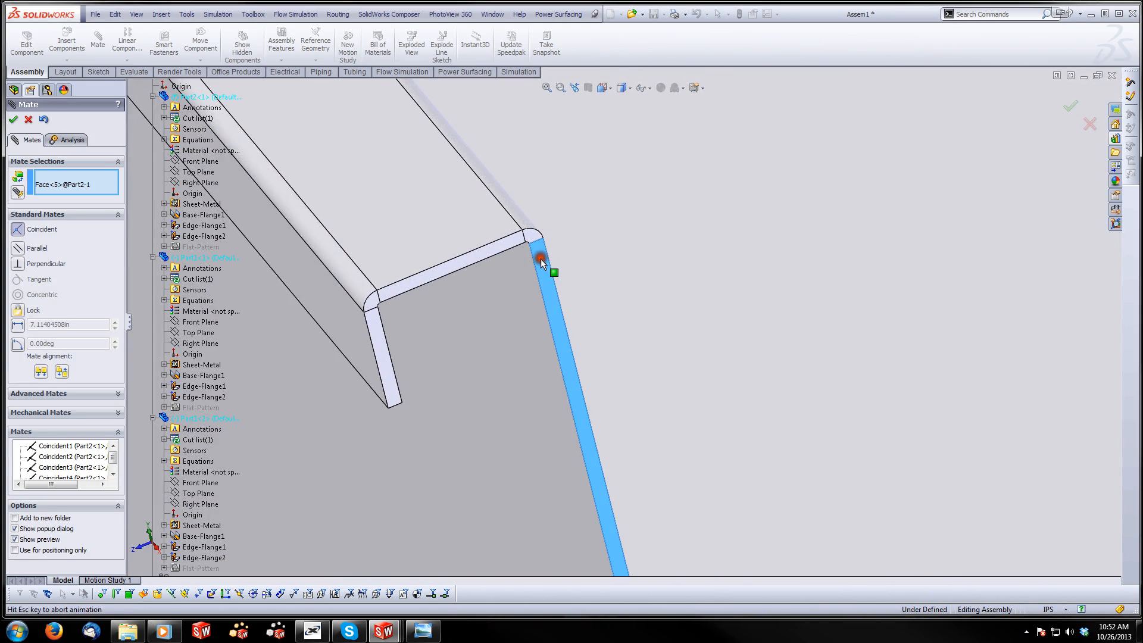
click(528, 242)
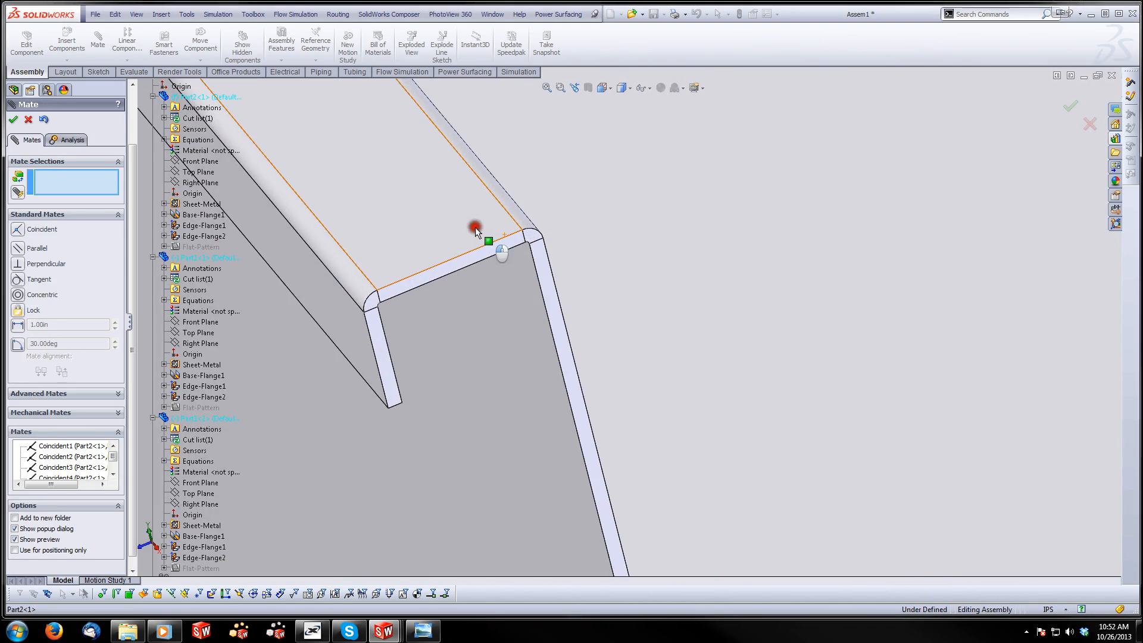
Mate the tub body's top flange face coincident with the second end panel's top flange face and finish mating
click(475, 227)
scroll(723, 374, down, 5)
click(686, 494)
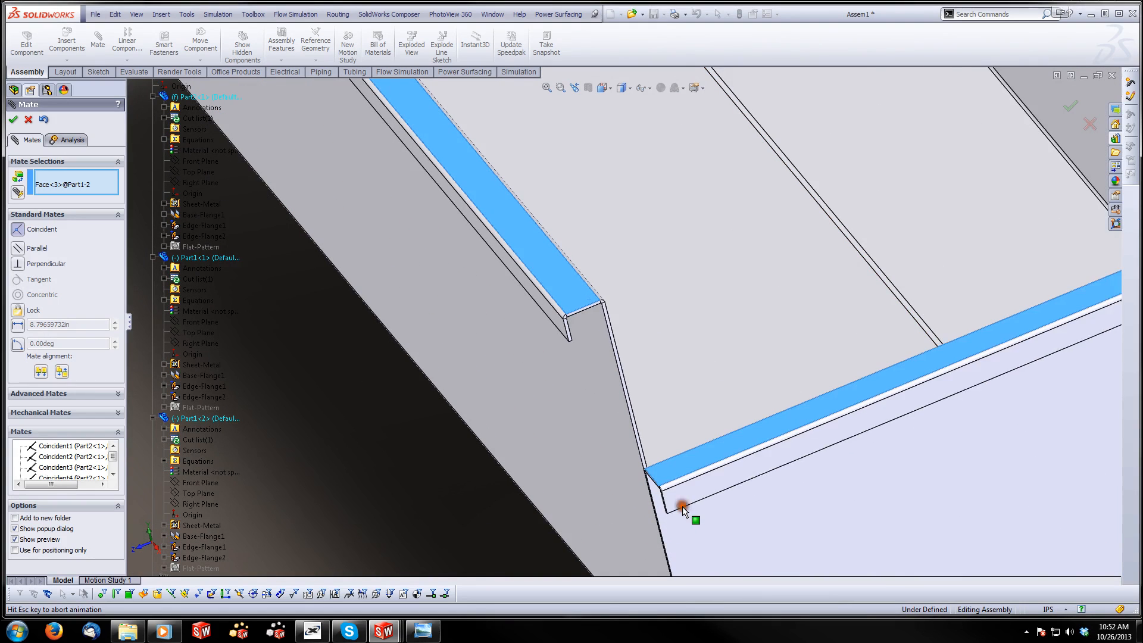
click(786, 430)
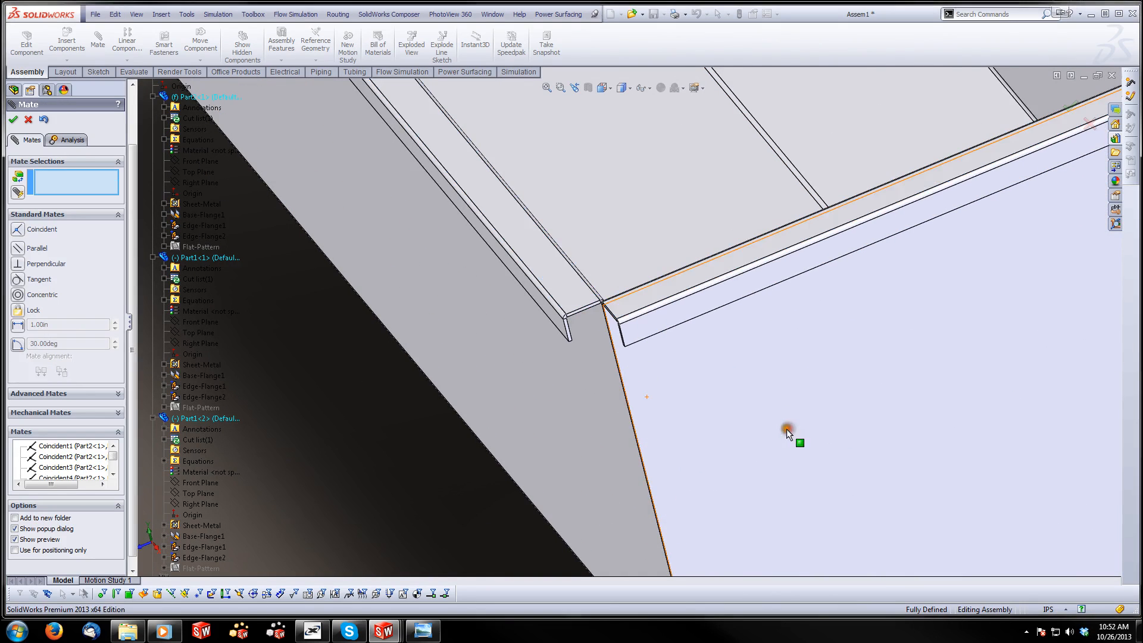
click(13, 121)
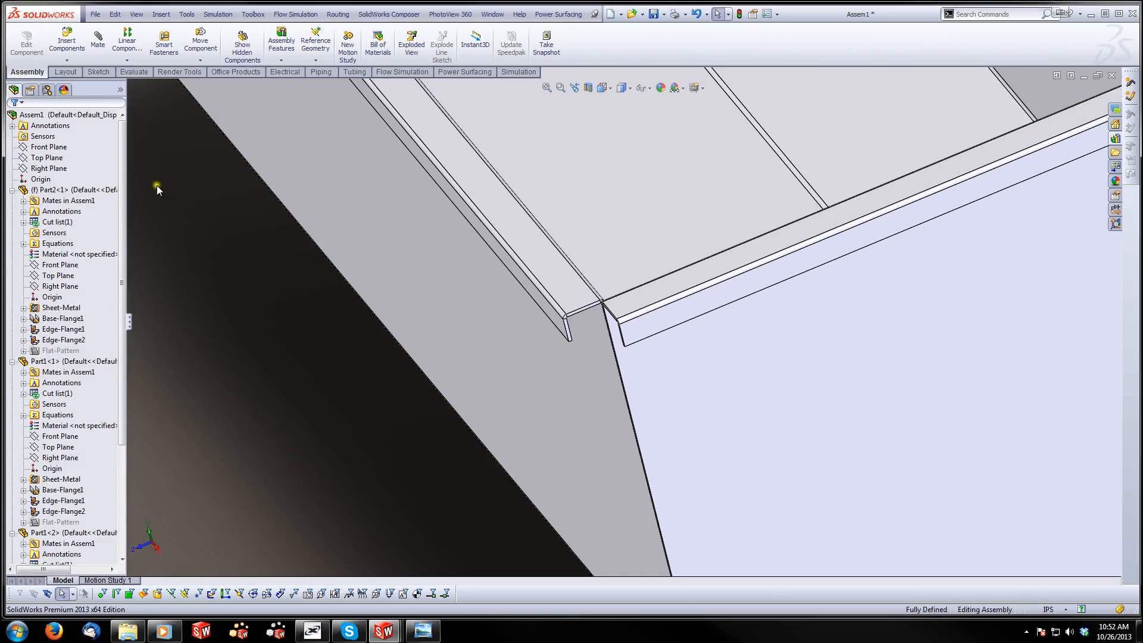
Examine the open corner between the side flange of the tub body and the flange of the second end panel
scroll(632, 295, up, 2)
scroll(631, 296, down, 7)
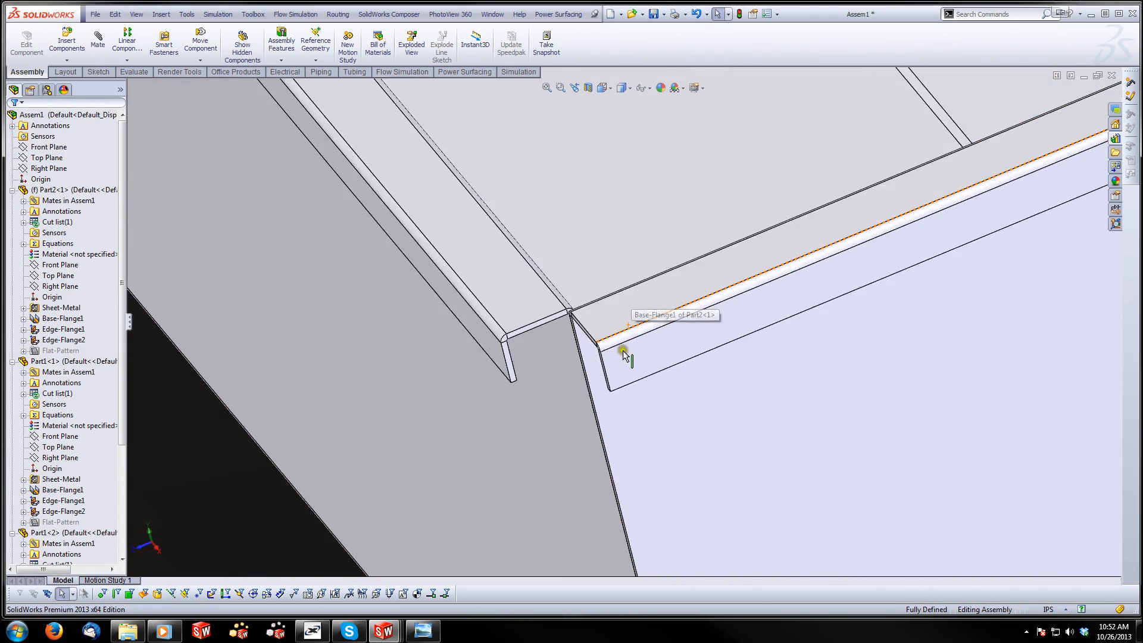
scroll(480, 319, down, 2)
scroll(563, 283, down, 1)
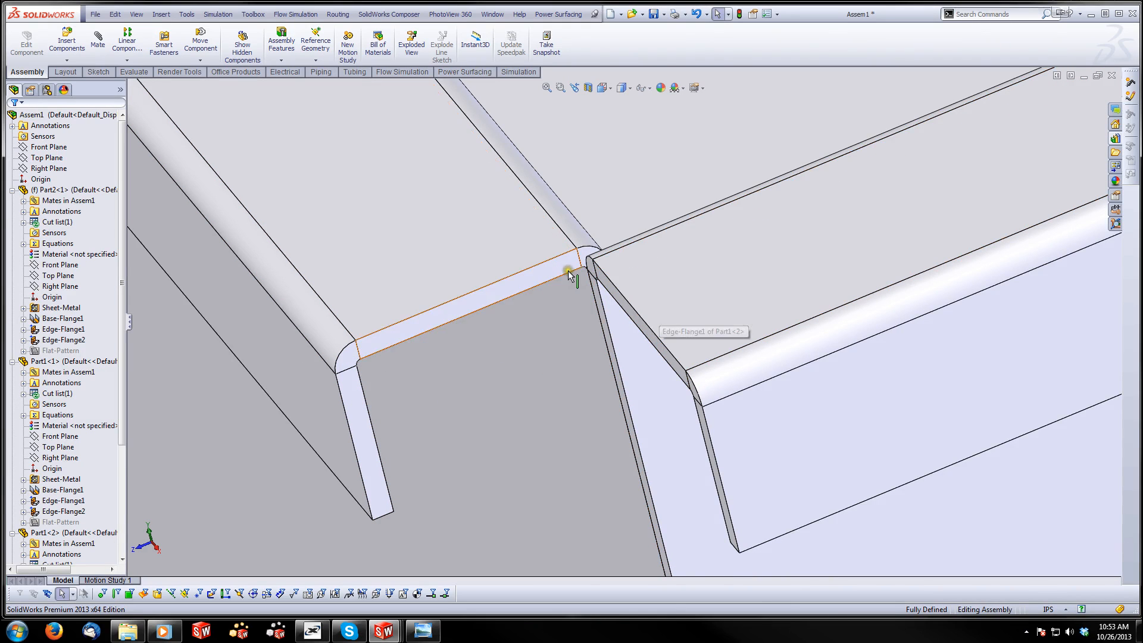
scroll(466, 335, up, 2)
scroll(466, 333, up, 5)
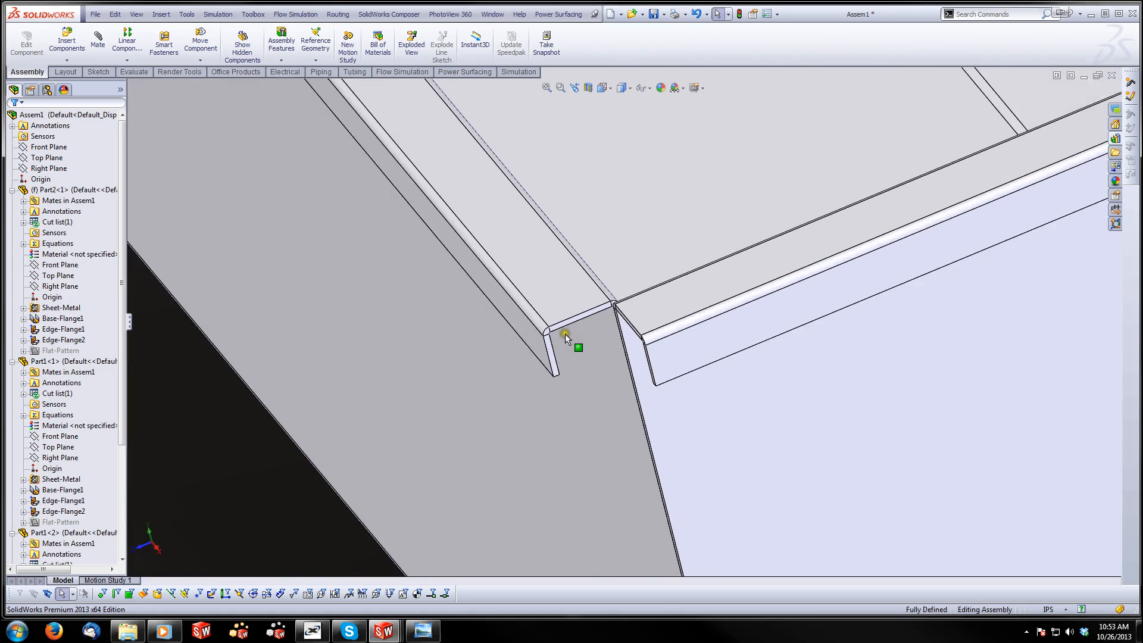
middle_drag(565, 333, 629, 364)
scroll(630, 363, up, 6)
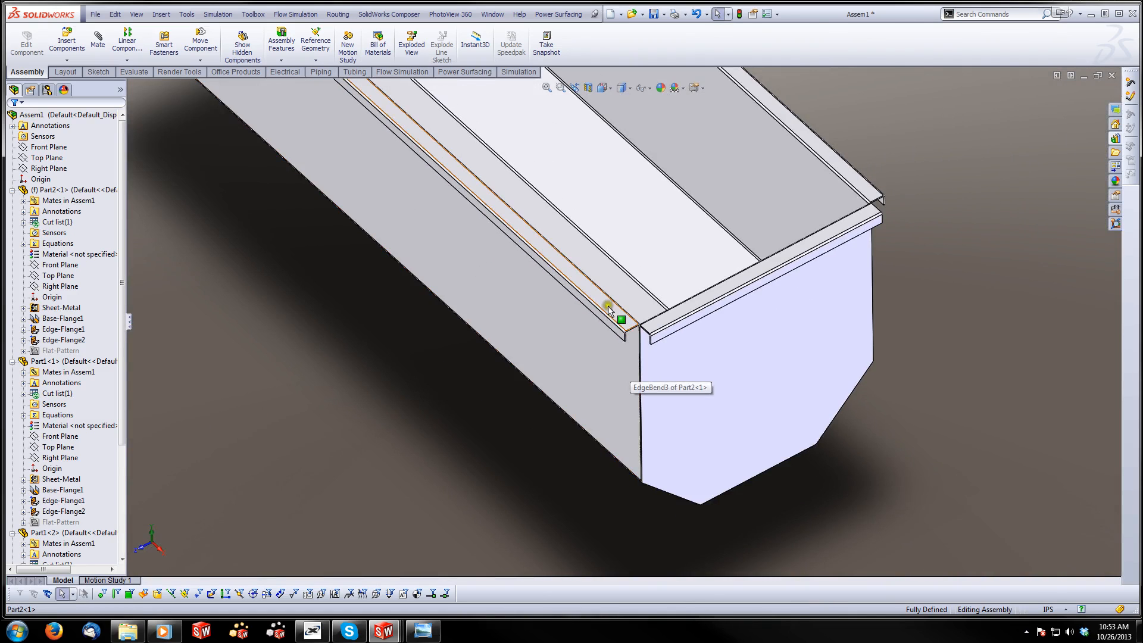
scroll(608, 306, down, 2)
scroll(627, 343, down, 3)
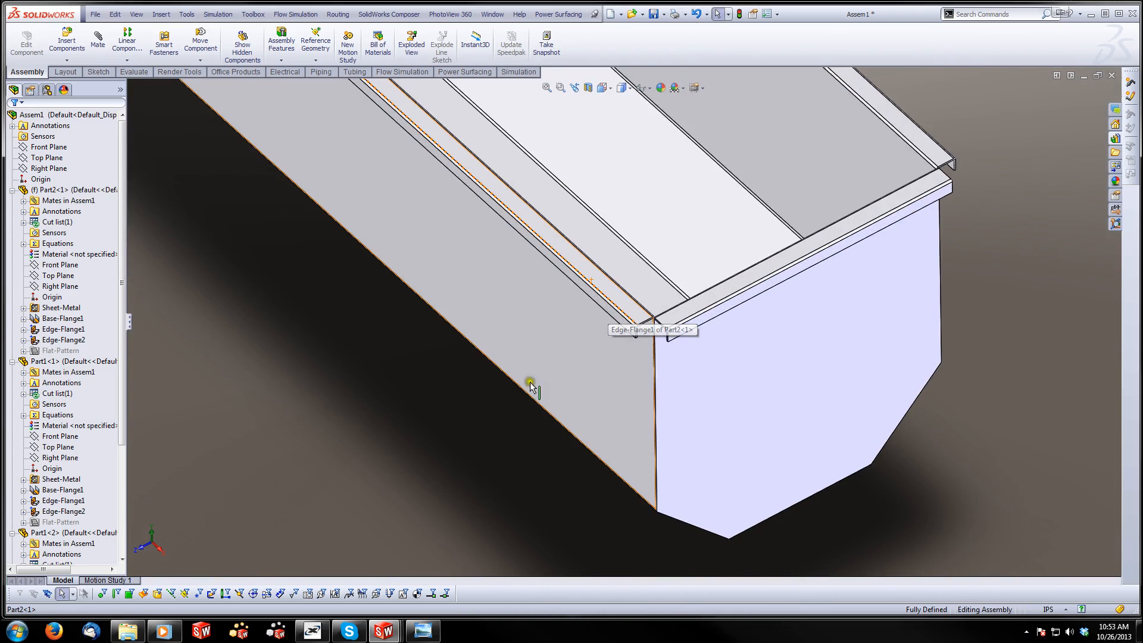
Open the tub body part from the assembly for editing in its own window
right_click(557, 367)
click(564, 285)
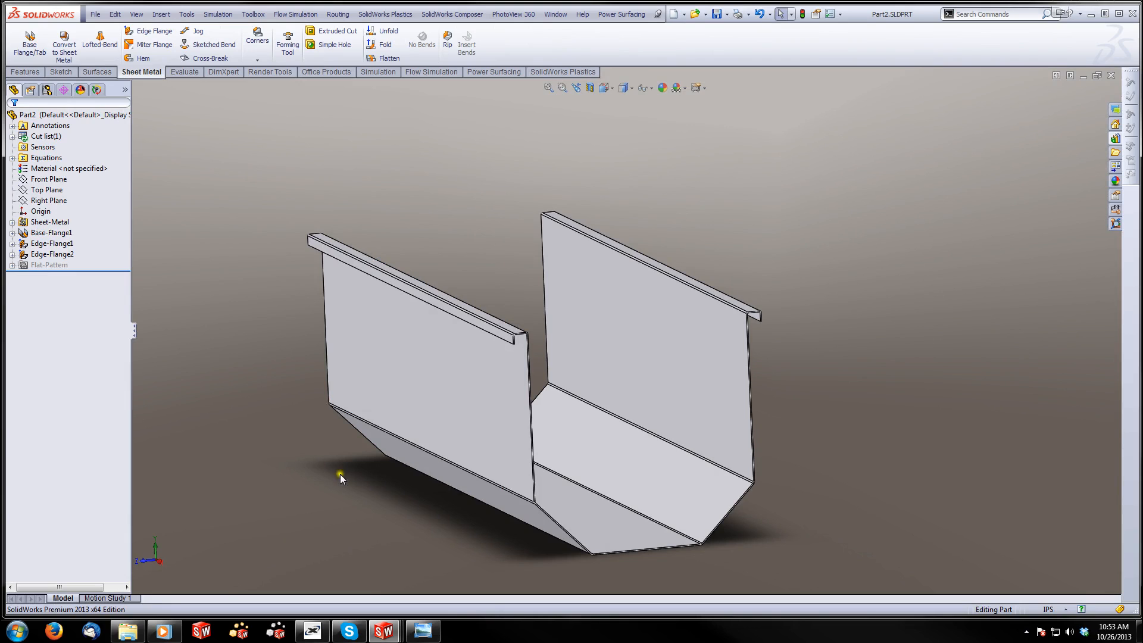
middle_drag(307, 377, 311, 420)
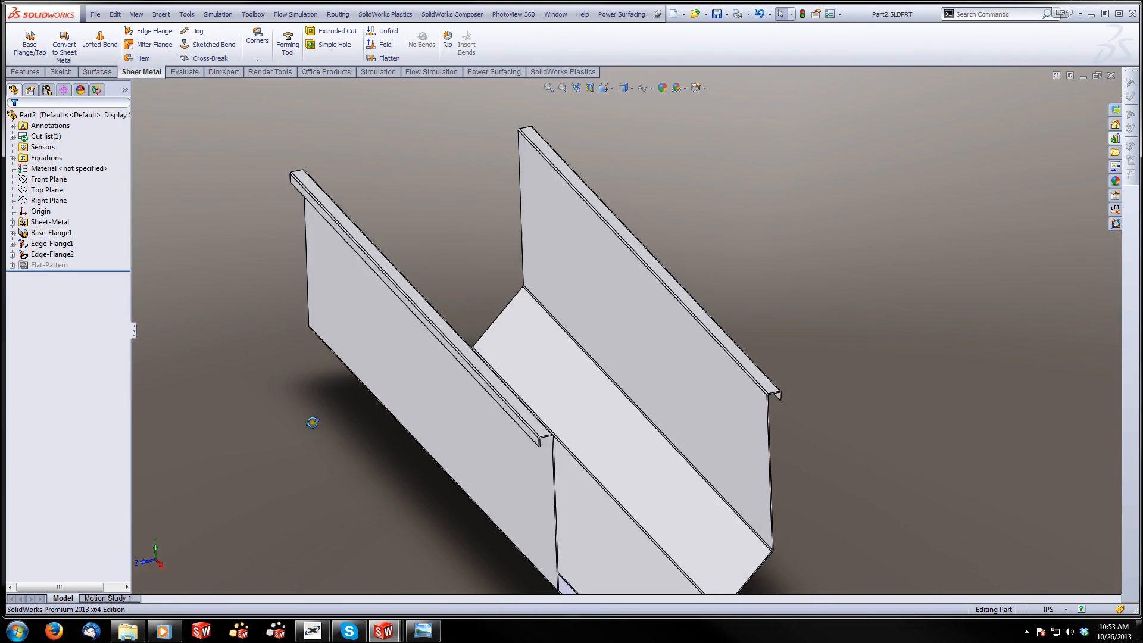
Open Sketch10, the profile sketch of Edge-Flange1, for editing and view it face-on
ctrl+middle_drag(512, 494, 554, 436)
scroll(609, 362, down, 2)
scroll(609, 362, down, 1)
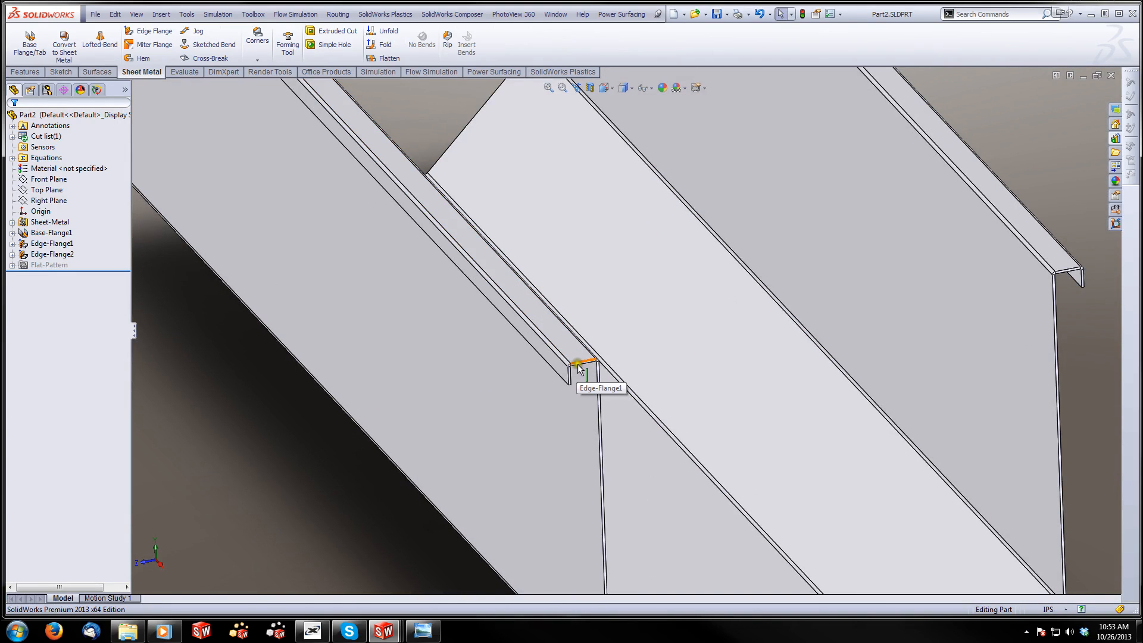
click(52, 244)
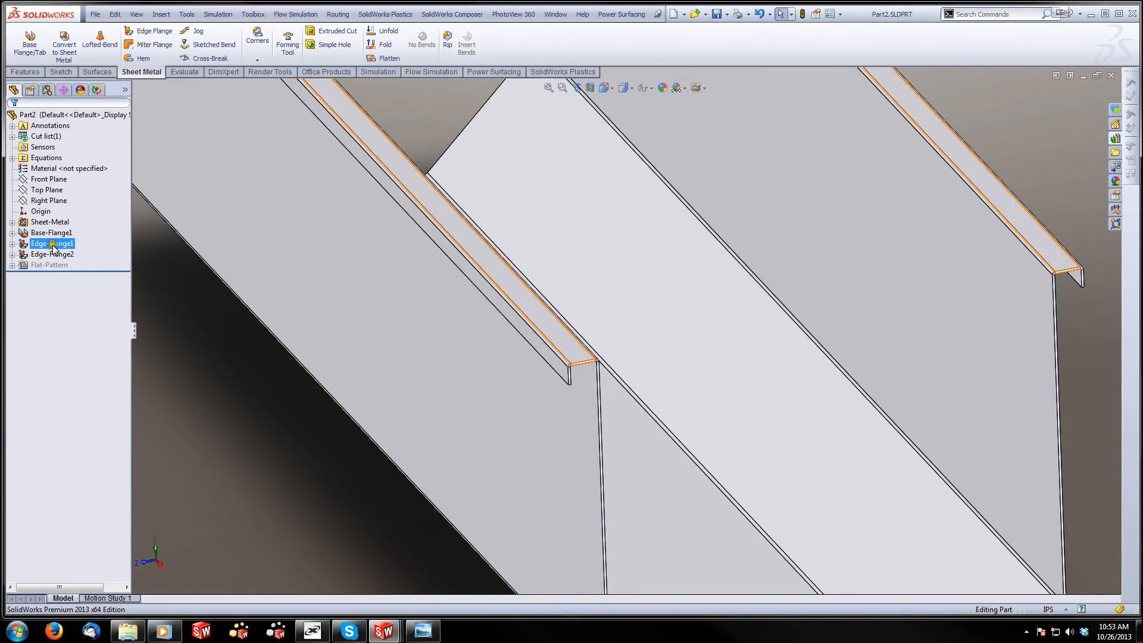
click(12, 244)
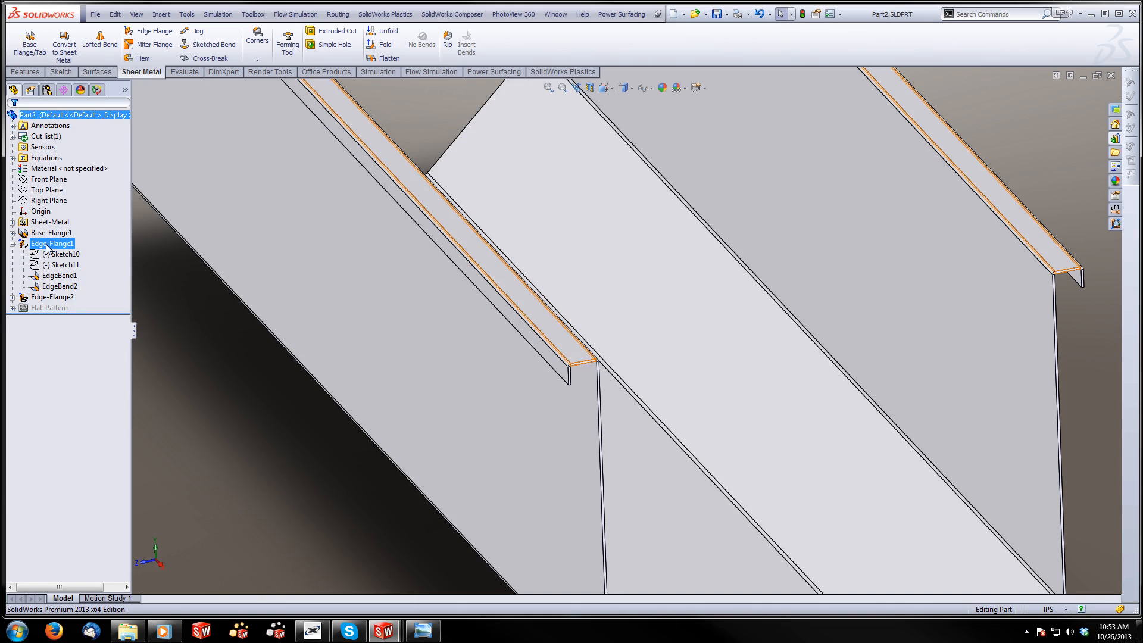
right_click(60, 255)
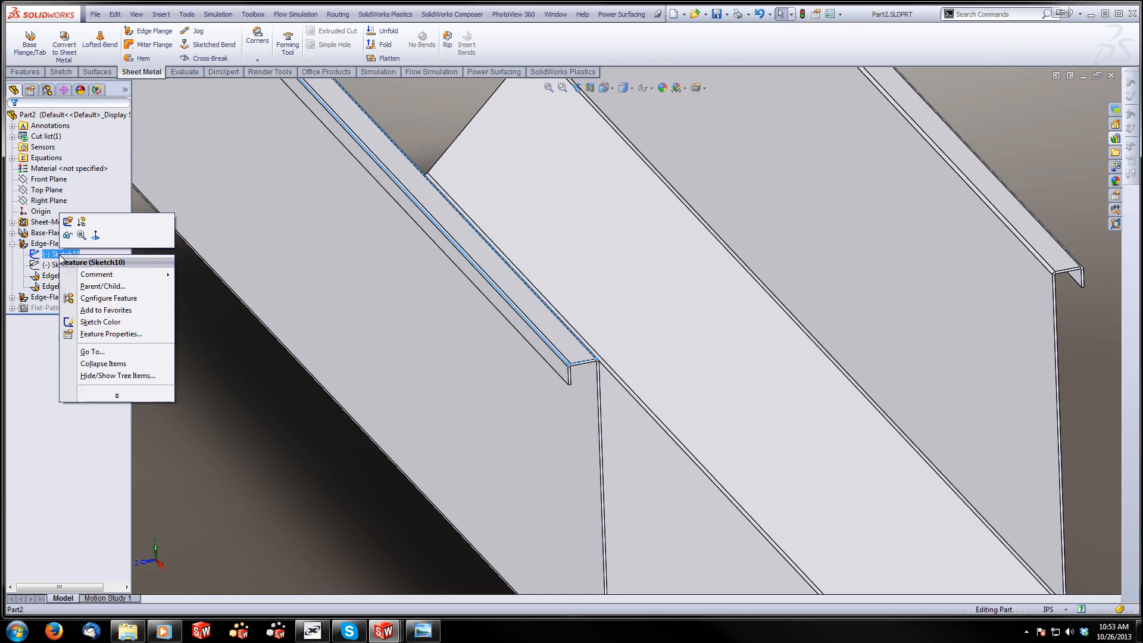
click(66, 224)
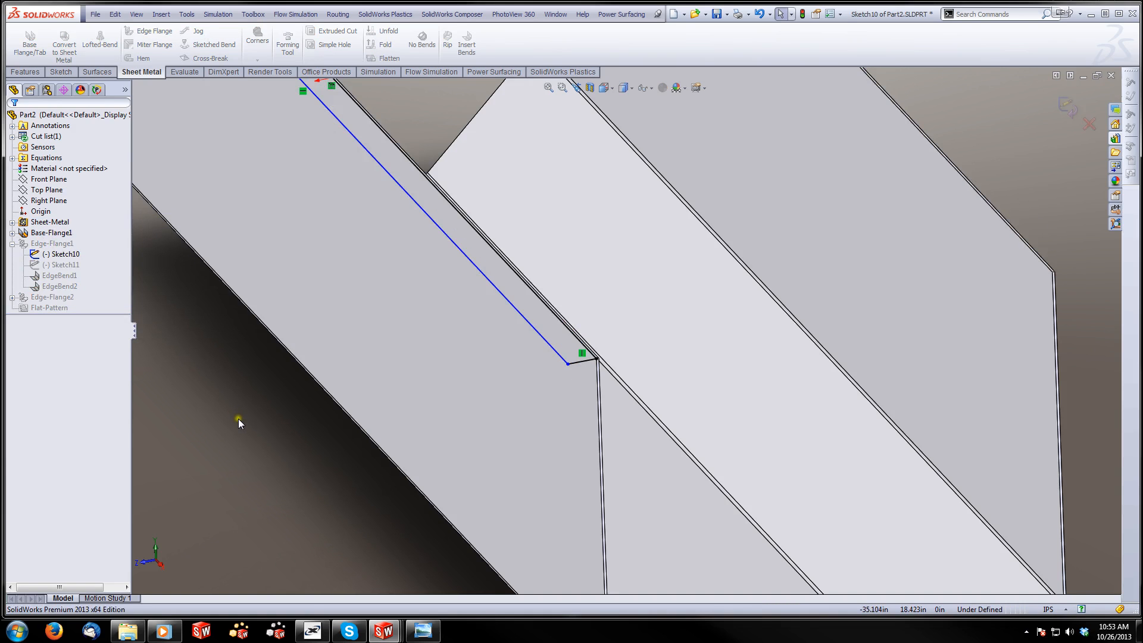
key(ctrl+8)
Sketch a triangular extension at the flange profile's end: a collinear base line about 1.72 in outward and a diagonal back to the outer corner
scroll(374, 251, down, 4)
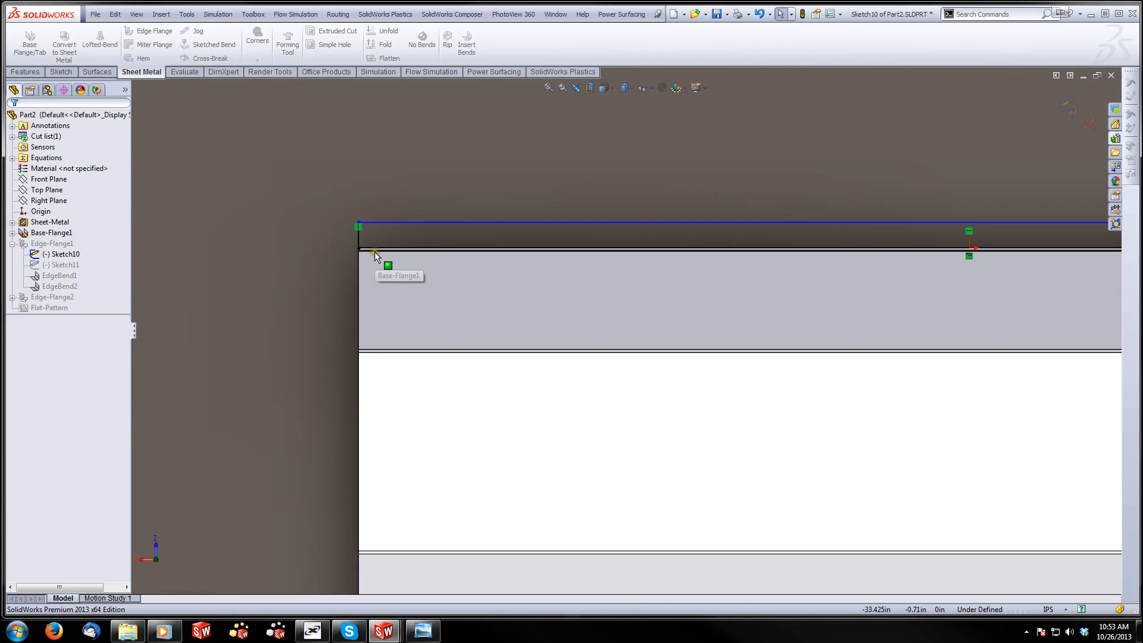
scroll(374, 251, down, 4)
scroll(515, 235, down, 1)
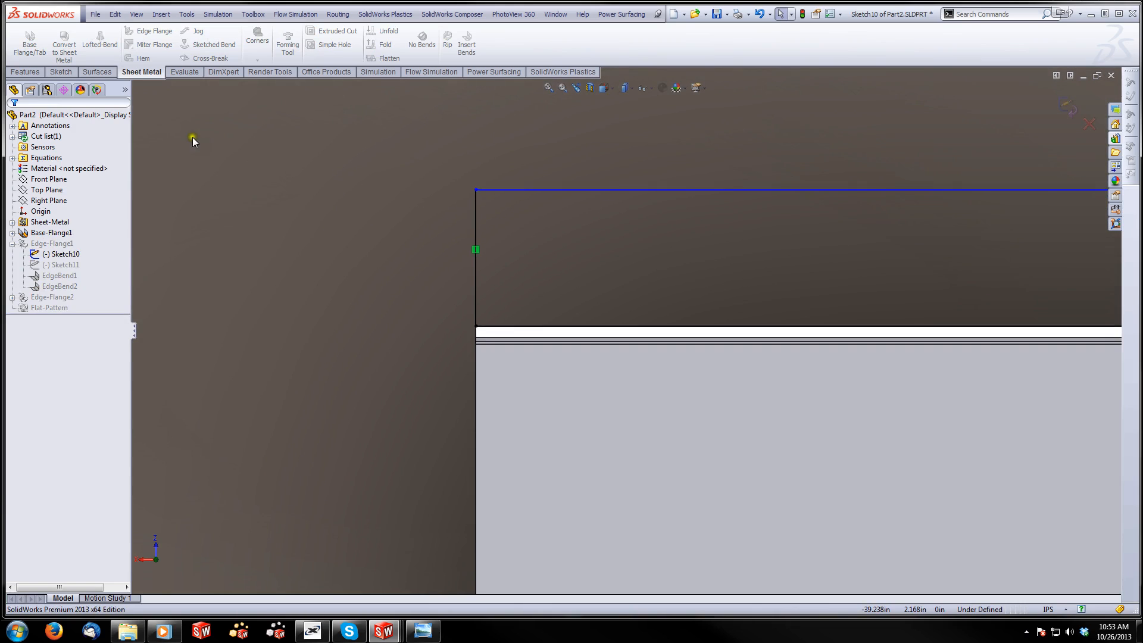
click(65, 72)
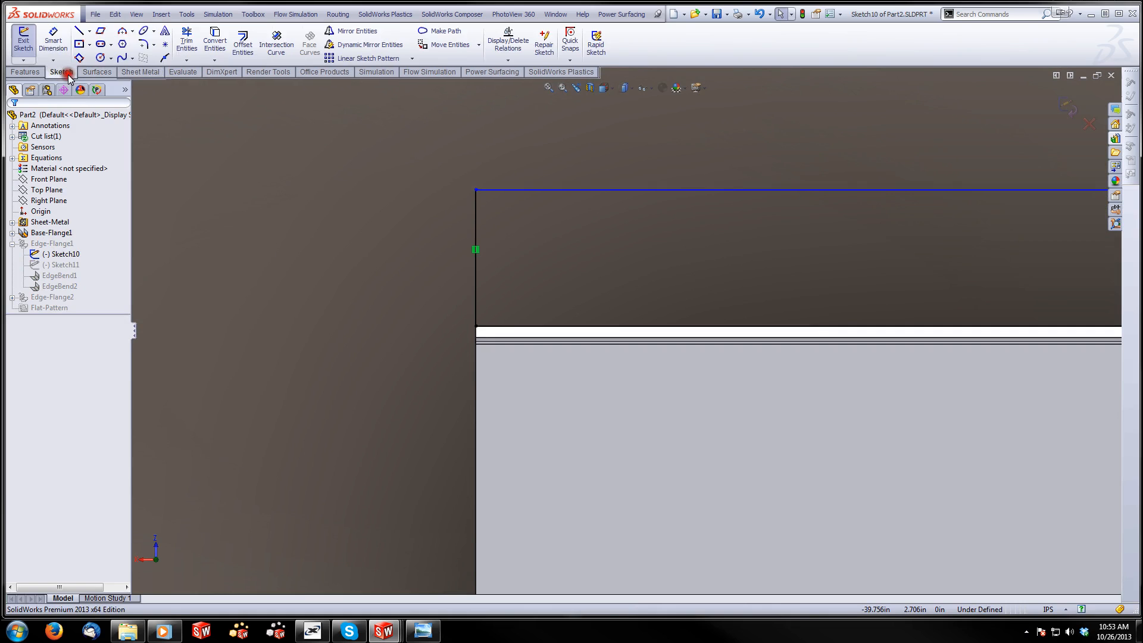
click(79, 30)
click(474, 326)
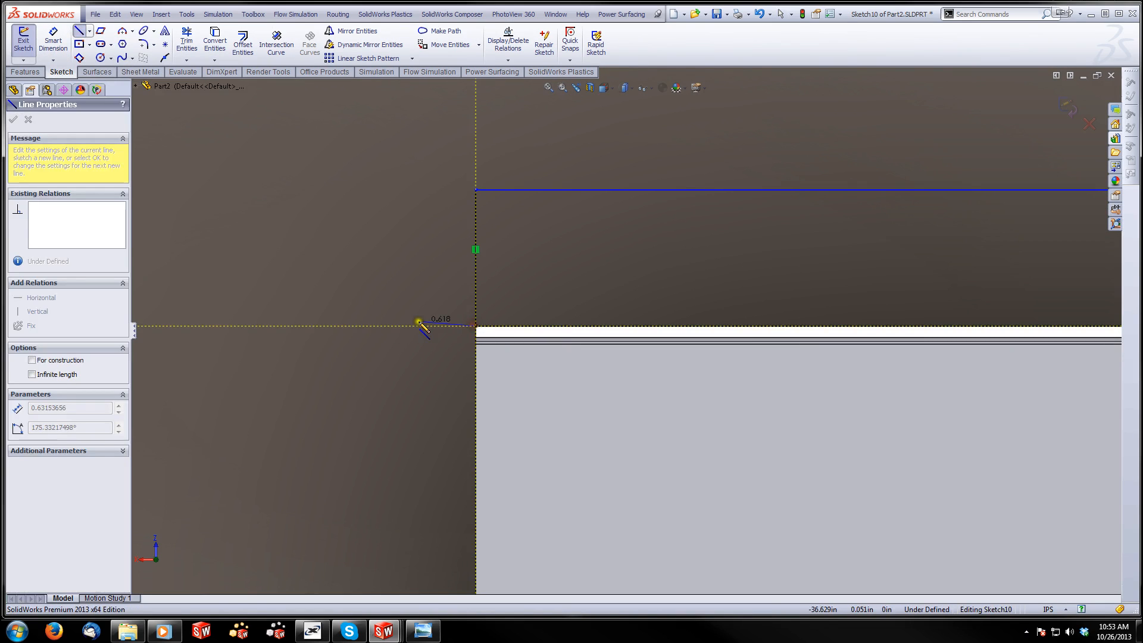
click(320, 326)
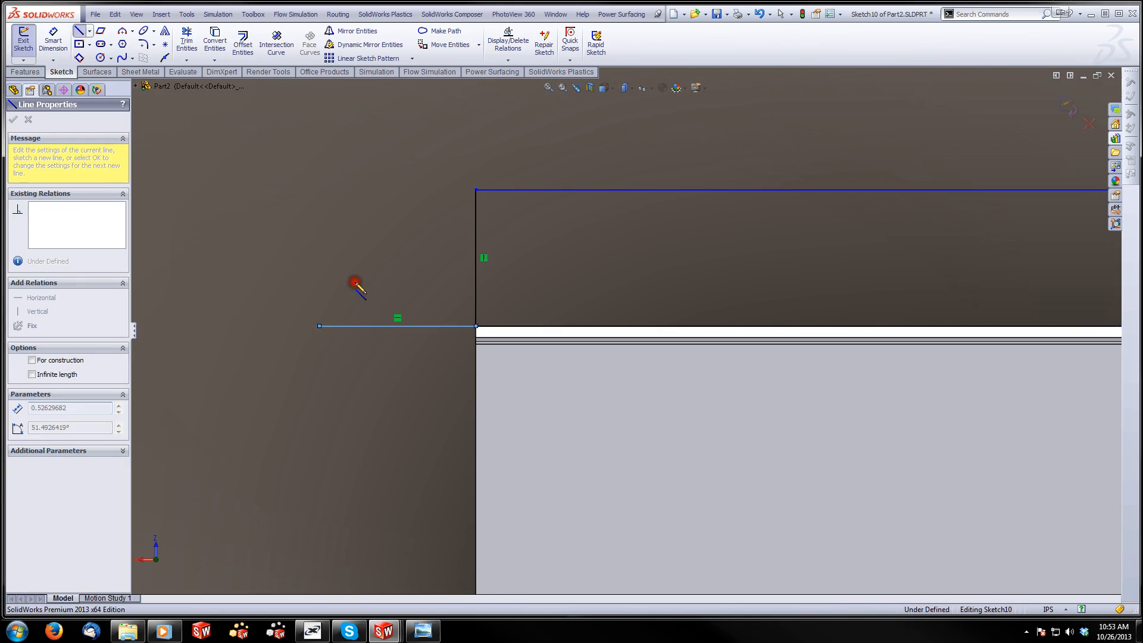
click(475, 191)
key(Escape)
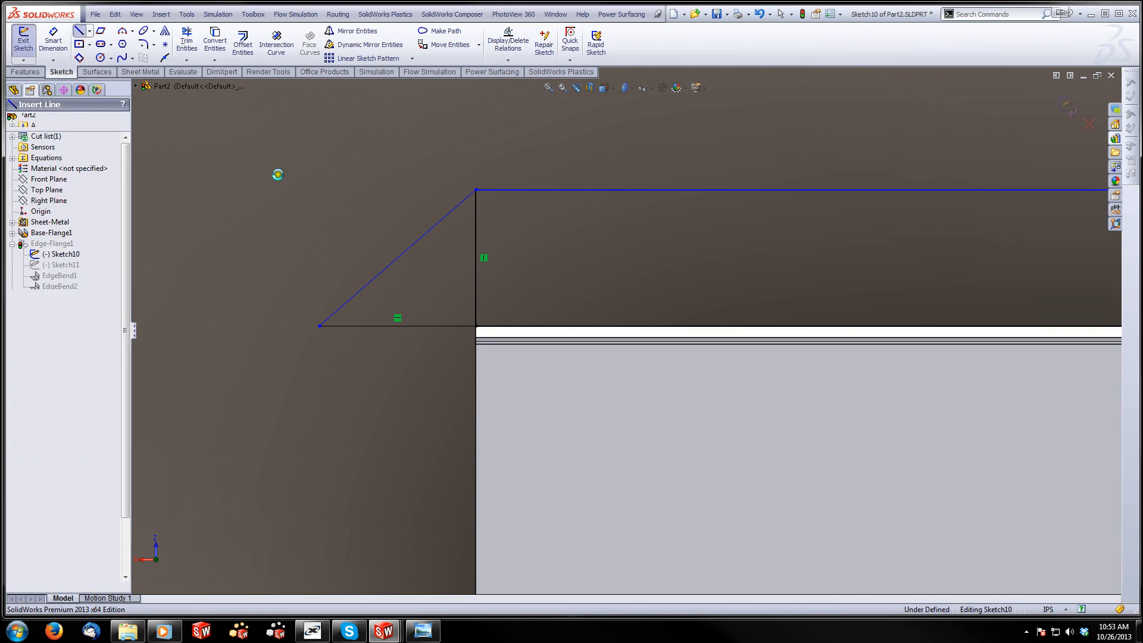
Try to make the triangle's base line equal in length to the flange profile's vertical end line, and undo it
click(460, 327)
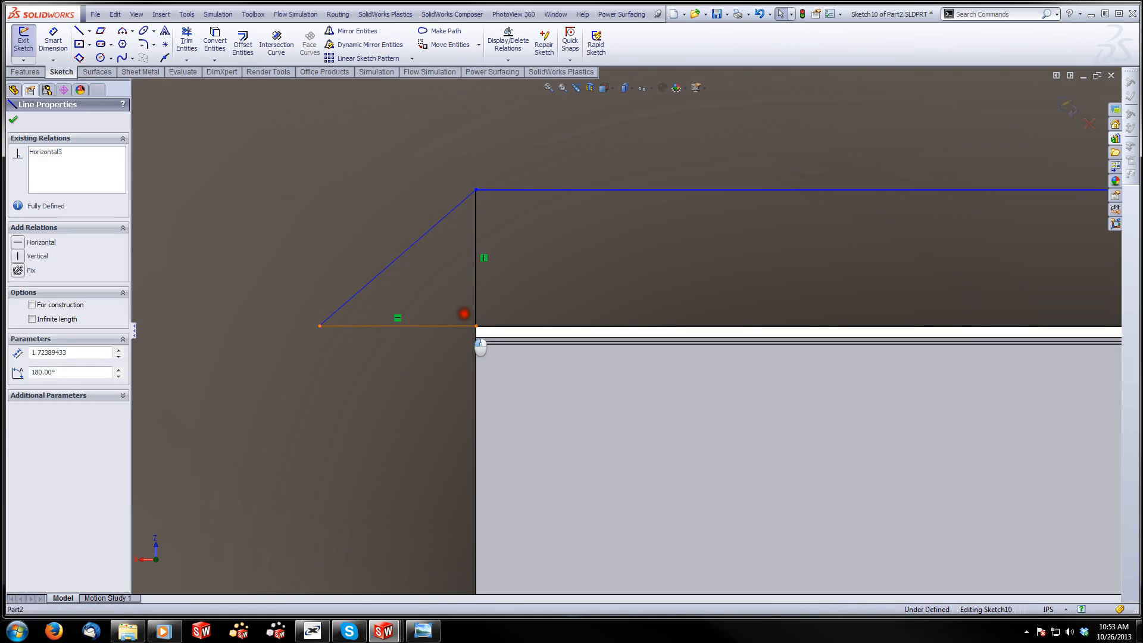
ctrl+click(476, 307)
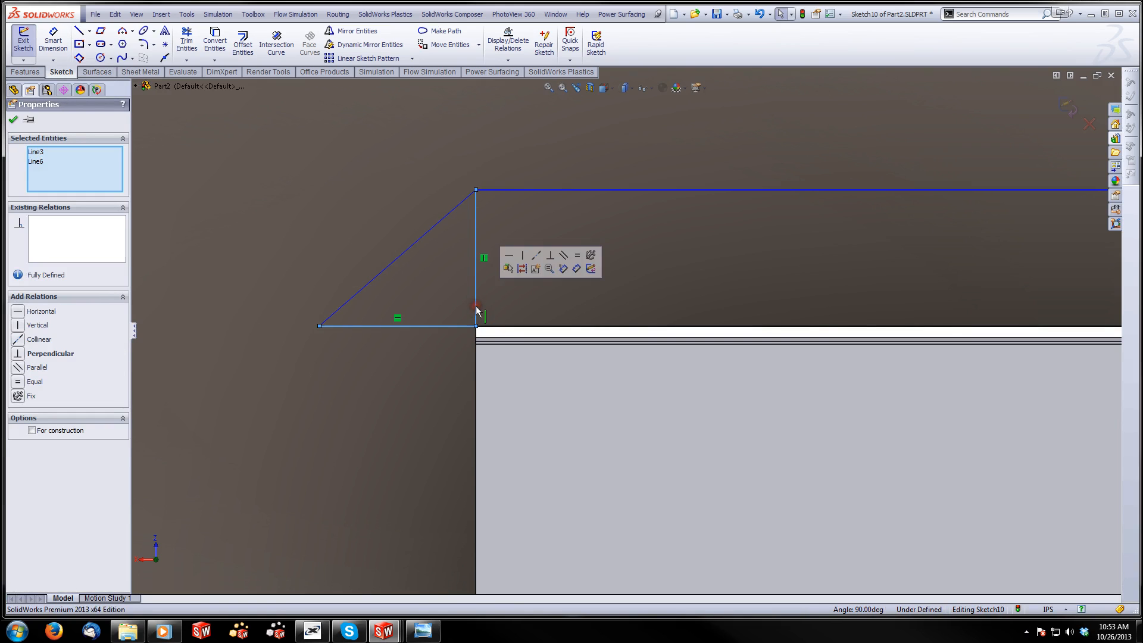
click(575, 256)
key(ctrl+z)
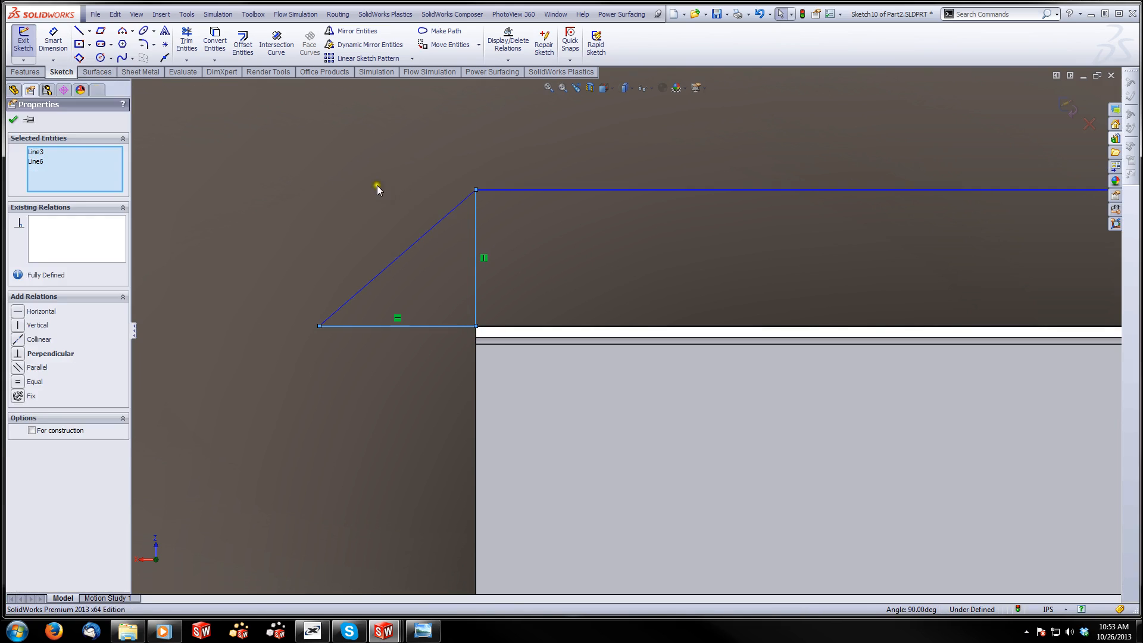
Dimension the flange profile's vertical end line at 1.50 in
click(51, 33)
click(474, 251)
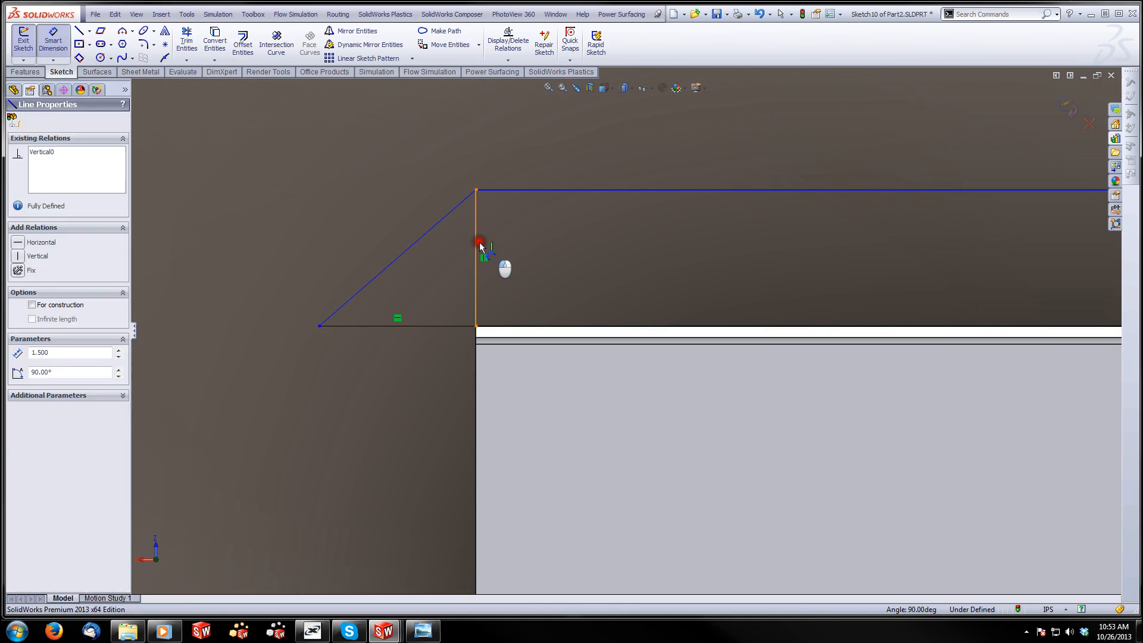
click(544, 267)
click(480, 272)
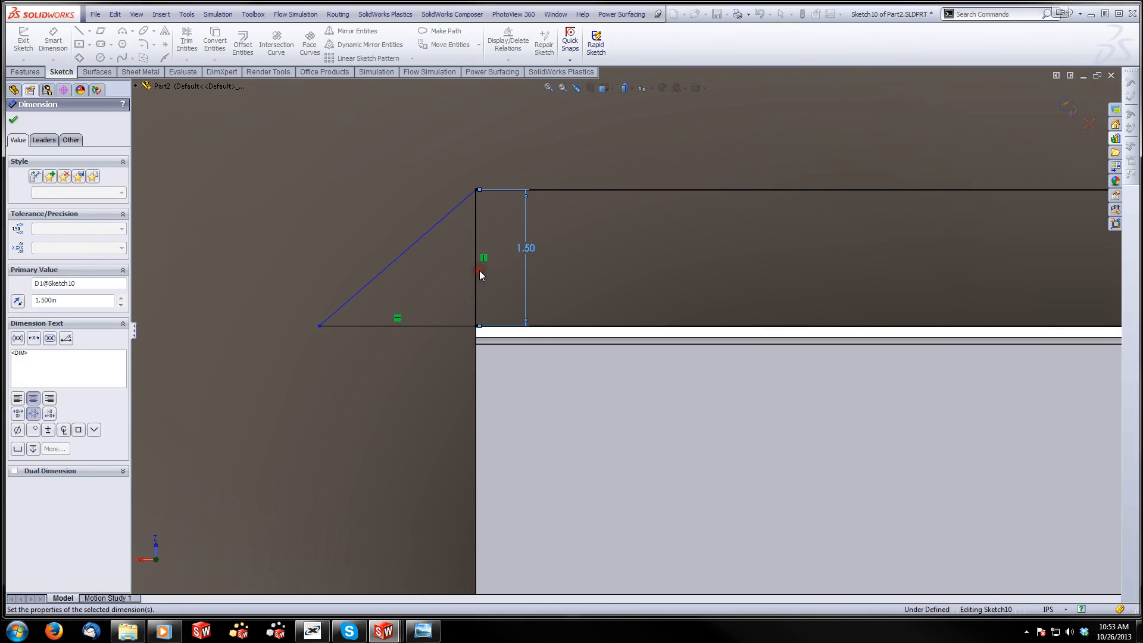
key(Escape)
Make the triangle's base line equal to the vertical end line and convert the vertical line to construction geometry
click(475, 297)
ctrl+click(460, 326)
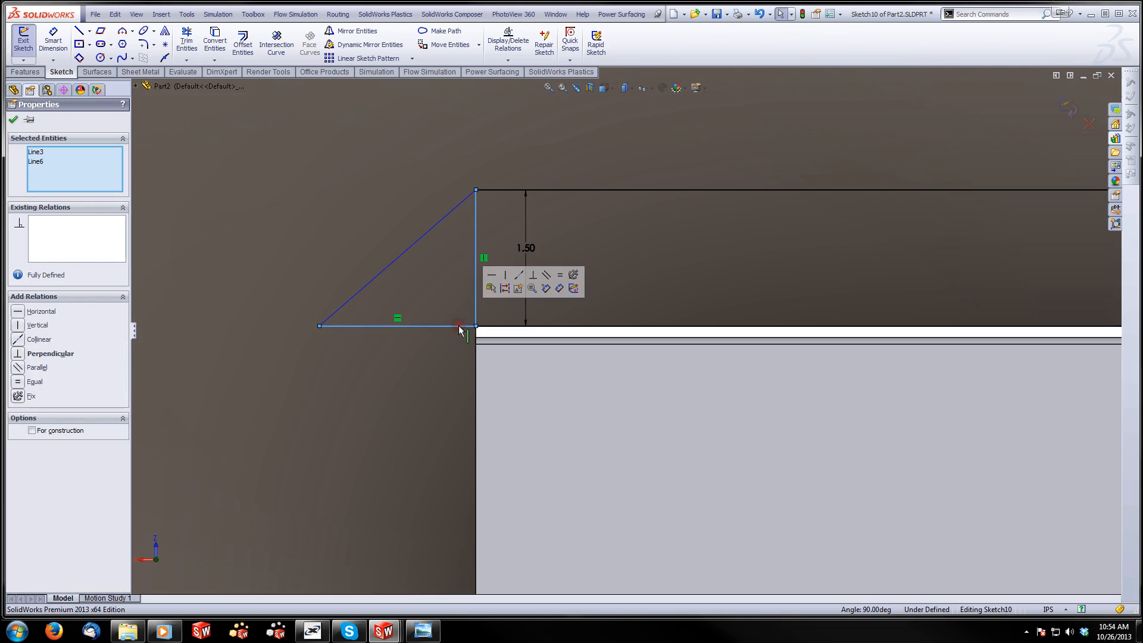
click(511, 272)
click(322, 163)
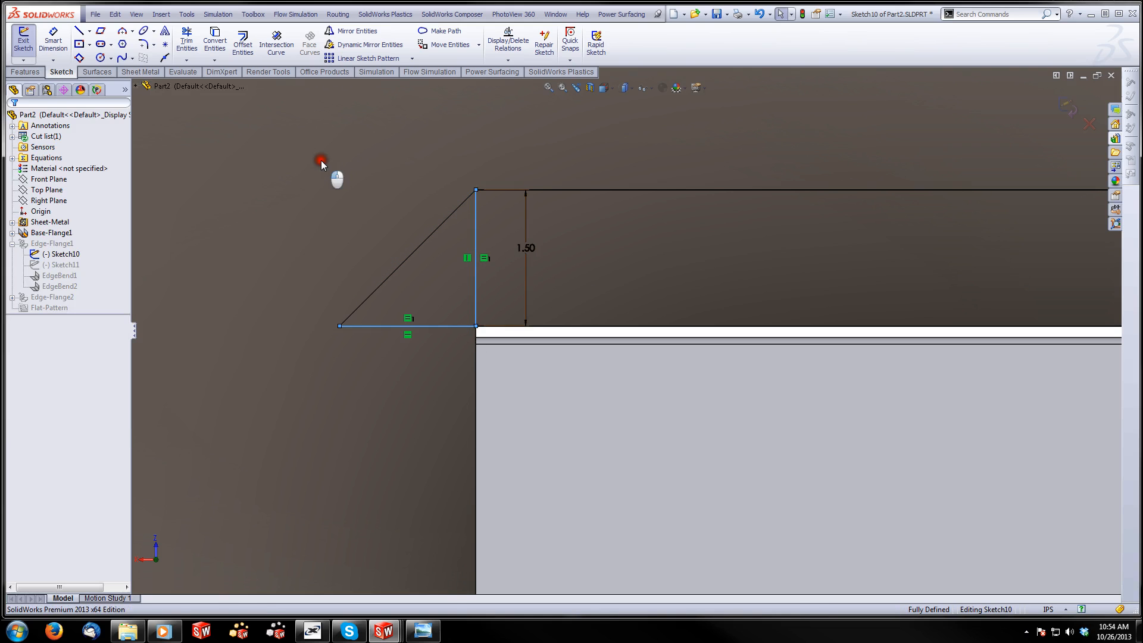
click(475, 300)
click(523, 254)
Sketch a triangular extension at the profile's opposite end: a horizontal base line about 2.04 in outward and a diagonal back to the outer corner
scroll(785, 325, up, 15)
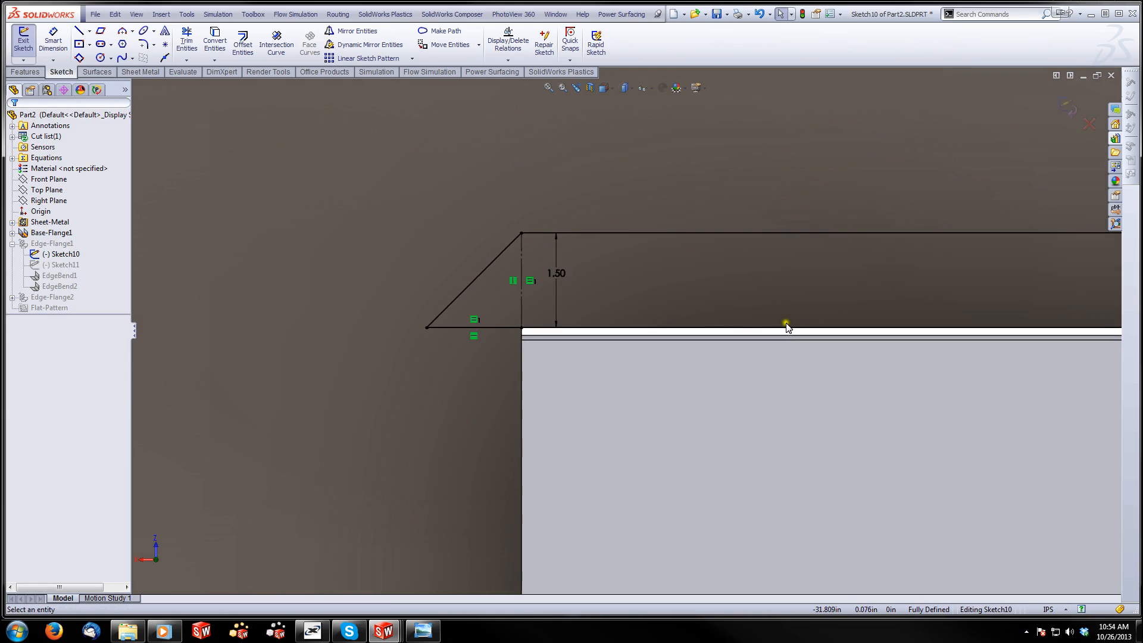
scroll(924, 324, down, 5)
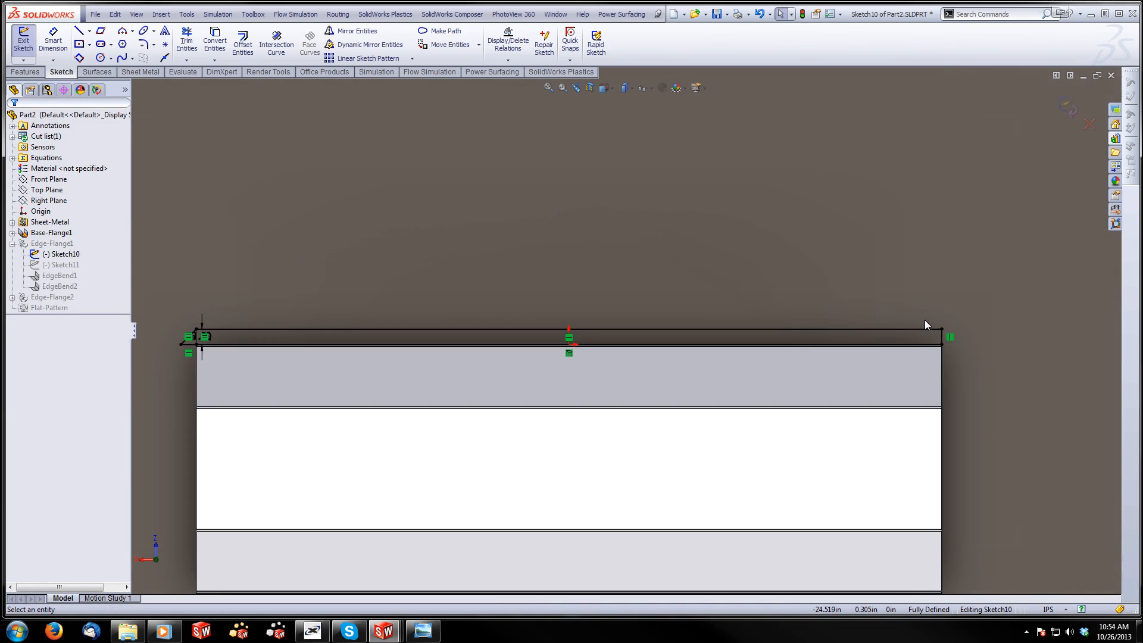
scroll(969, 326, down, 8)
scroll(809, 384, down, 4)
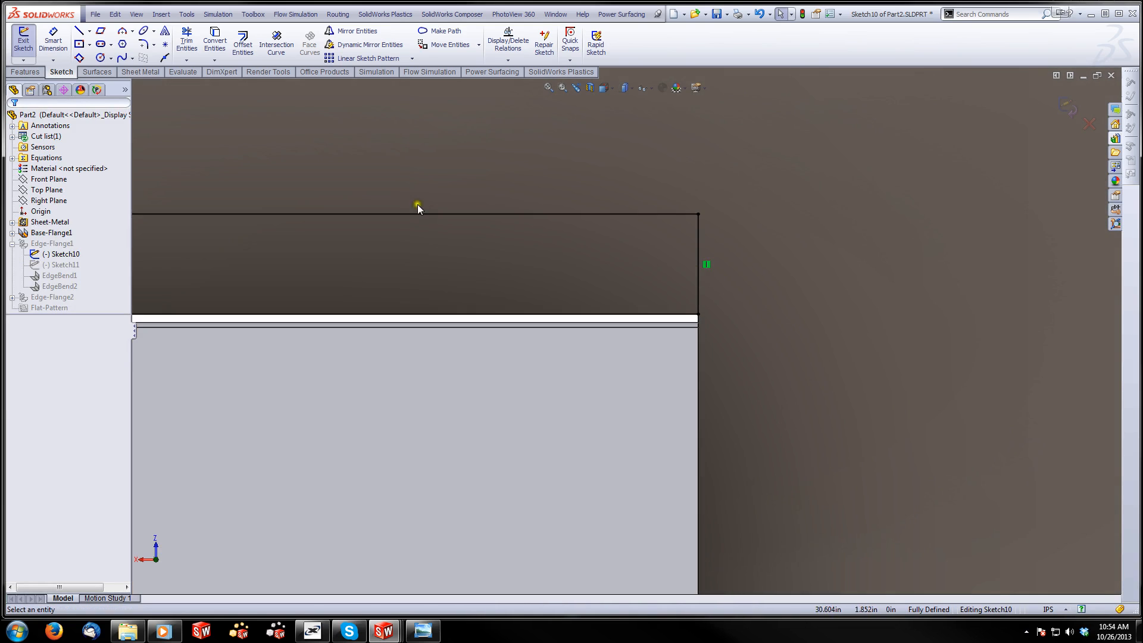
key(l)
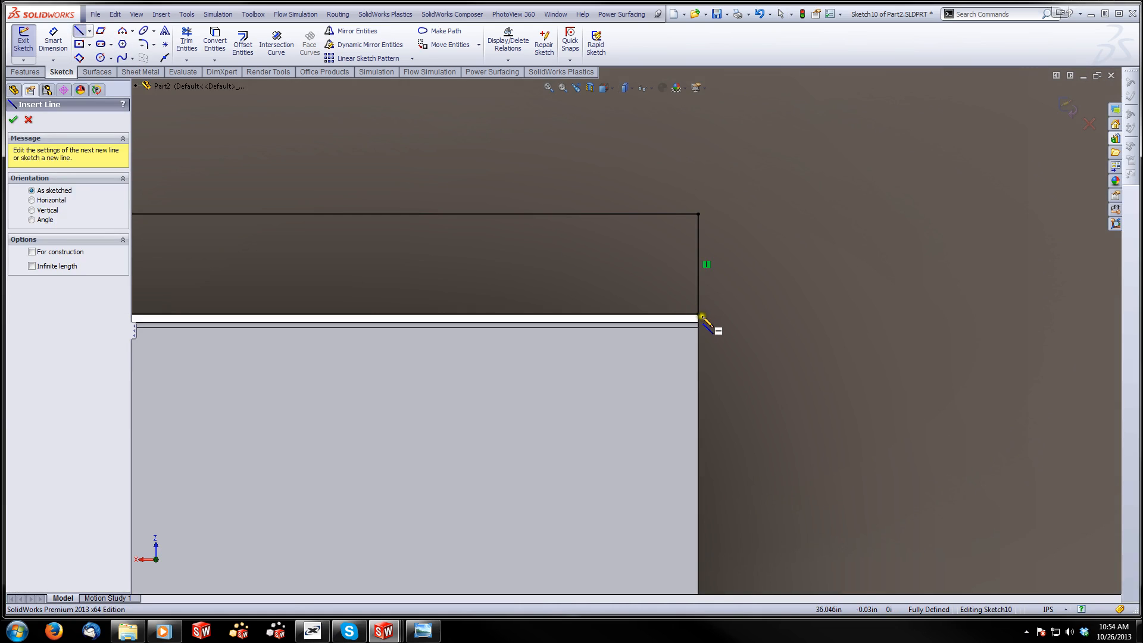
click(700, 315)
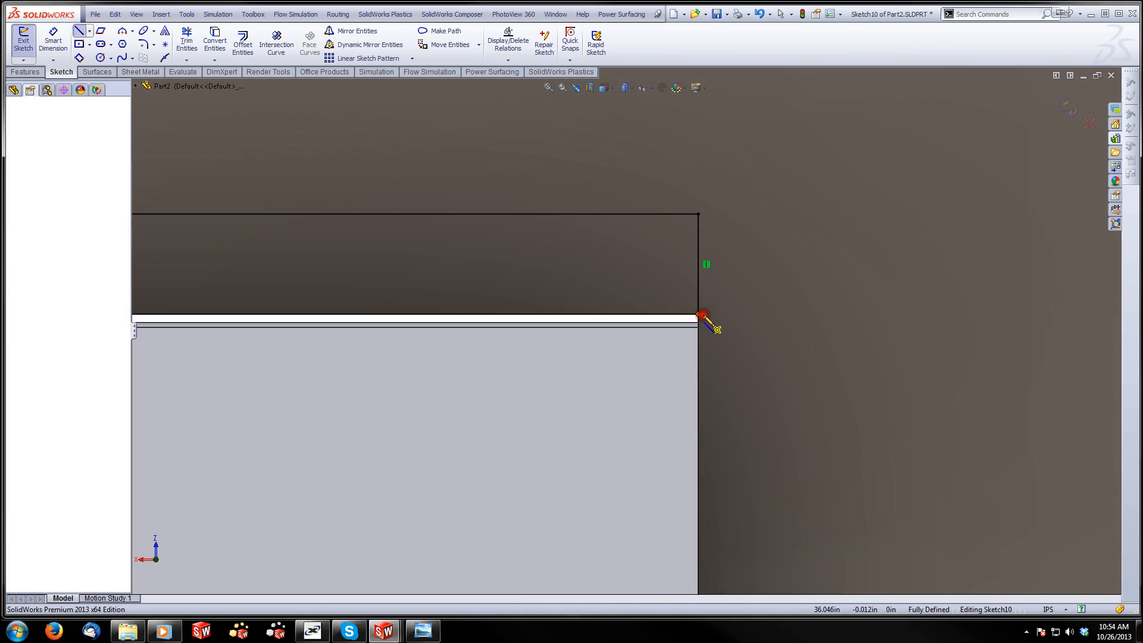
click(834, 313)
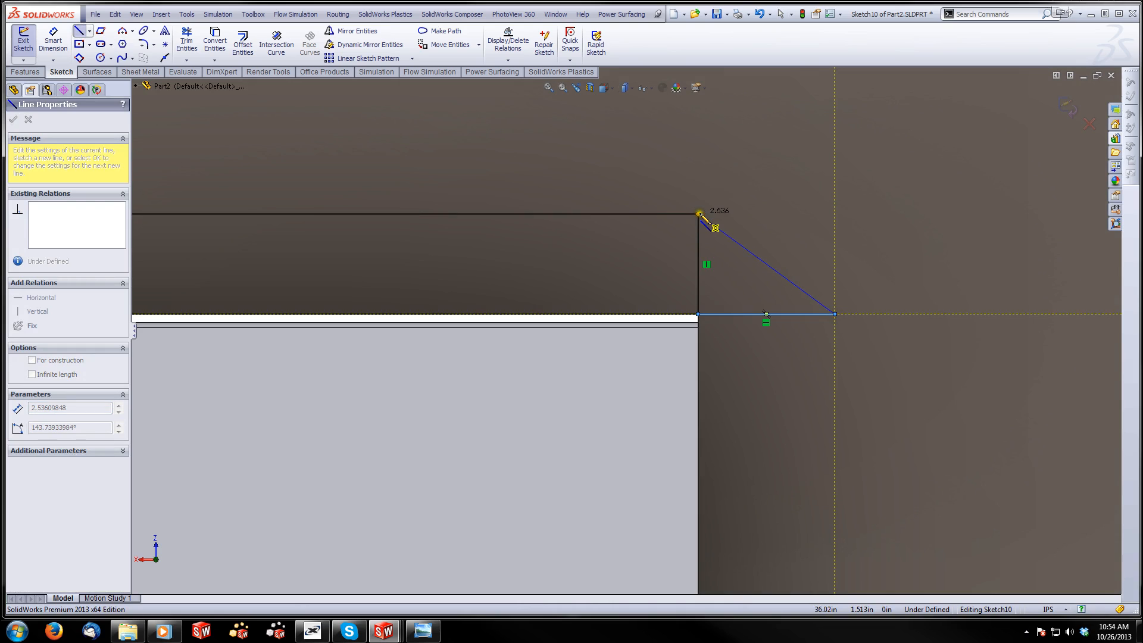
click(698, 214)
key(Escape)
Make the second triangle's base line equal to its adjoining vertical end line and convert that vertical line to construction geometry
click(720, 314)
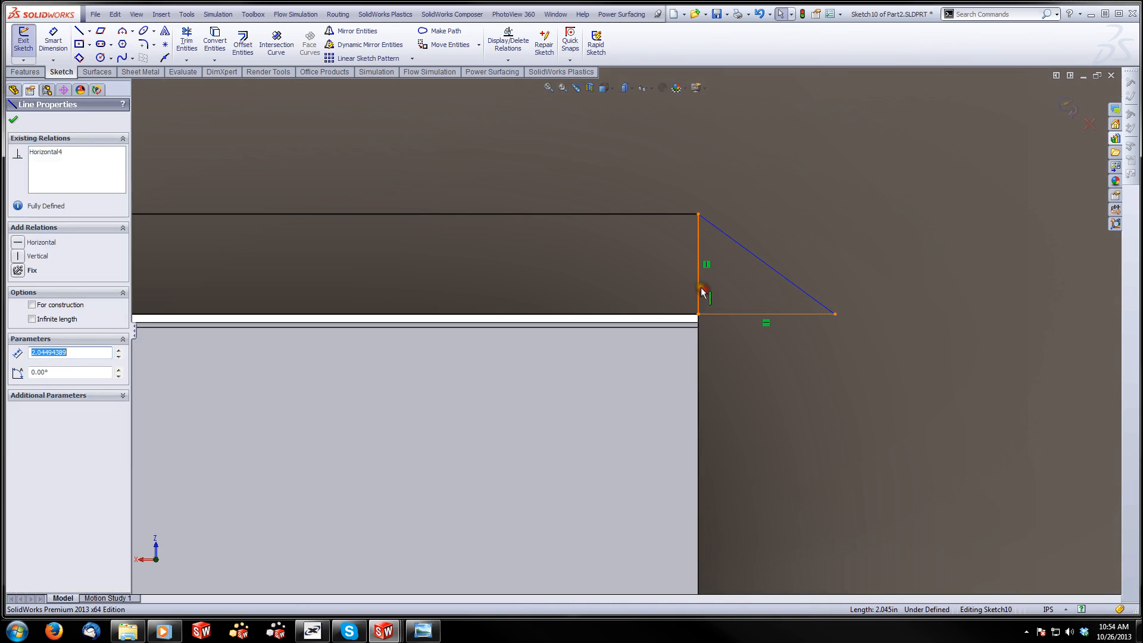
ctrl+click(699, 288)
click(800, 238)
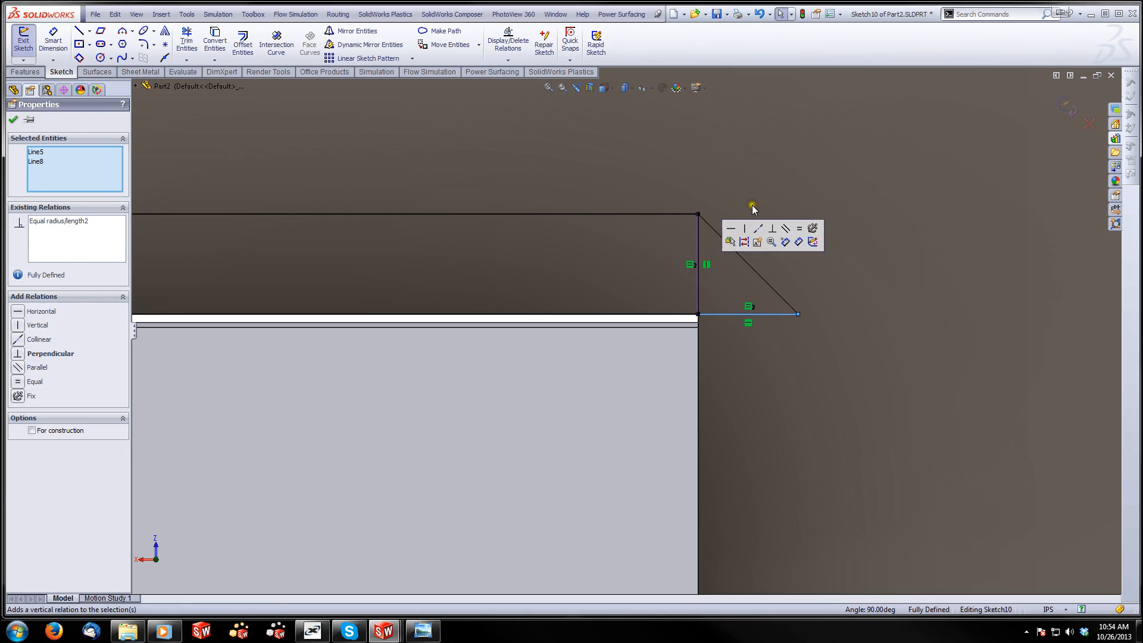
click(753, 194)
click(707, 255)
click(750, 199)
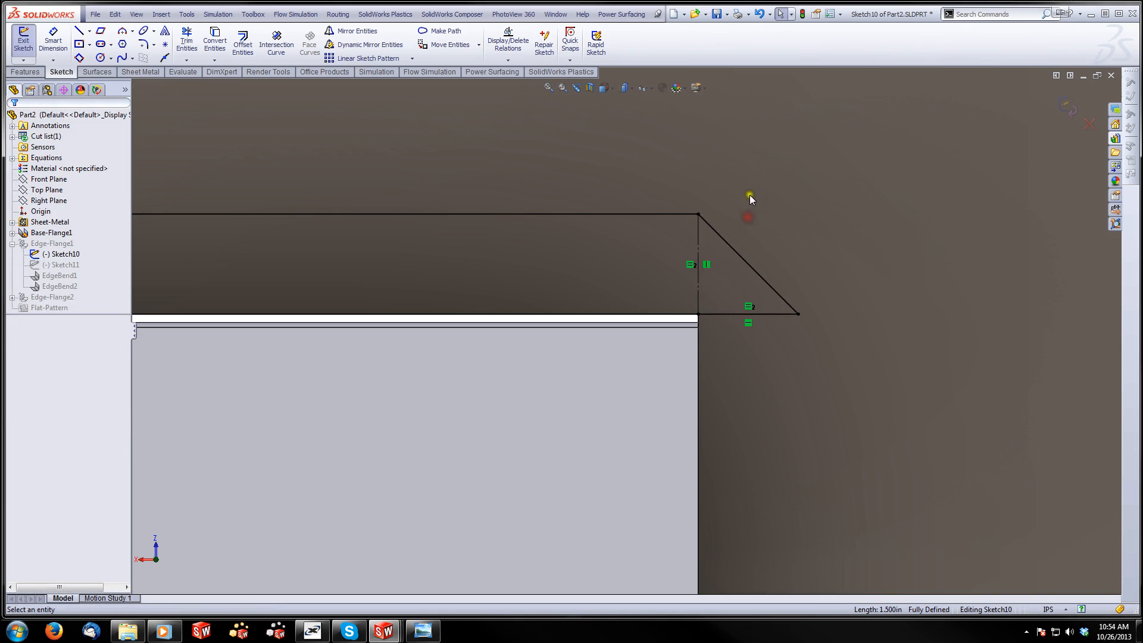
Exit Sketch10, rebuild with errors ignored, and close the error report
click(1067, 106)
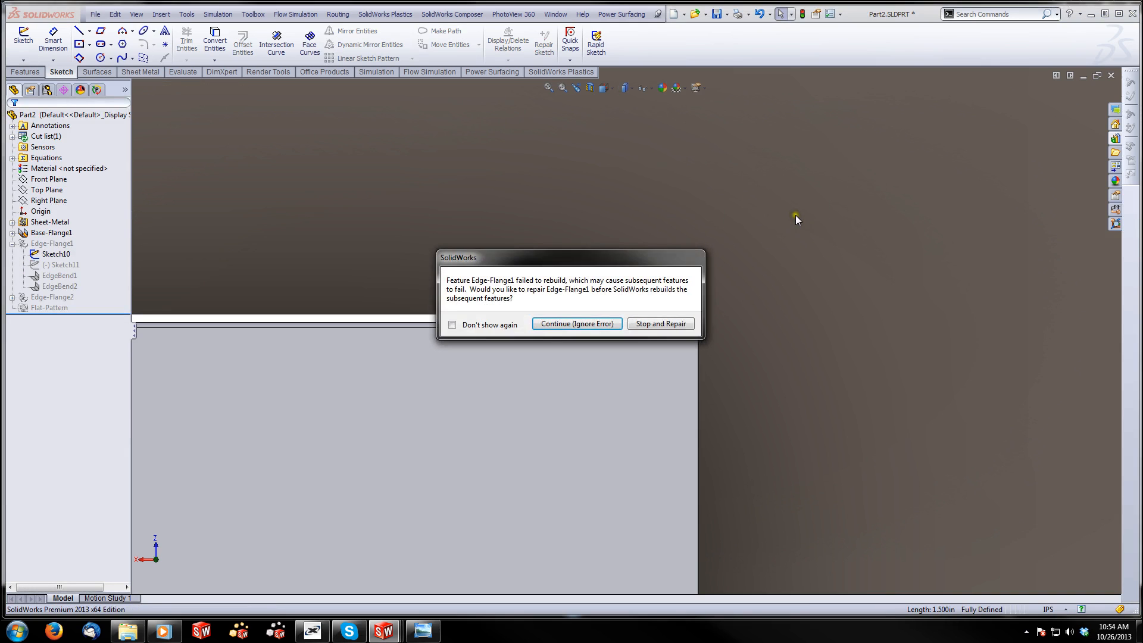
click(590, 327)
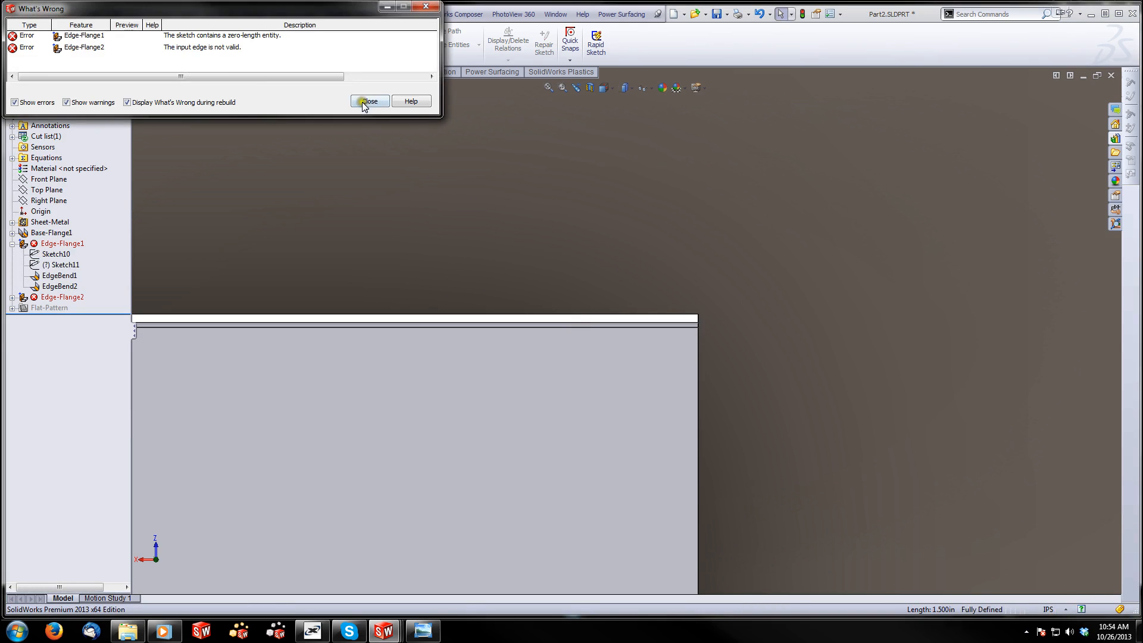
click(364, 101)
Open Sketch11 of Edge-Flange1 to inspect it, and exit with rebuild errors ignored
scroll(438, 220, up, 13)
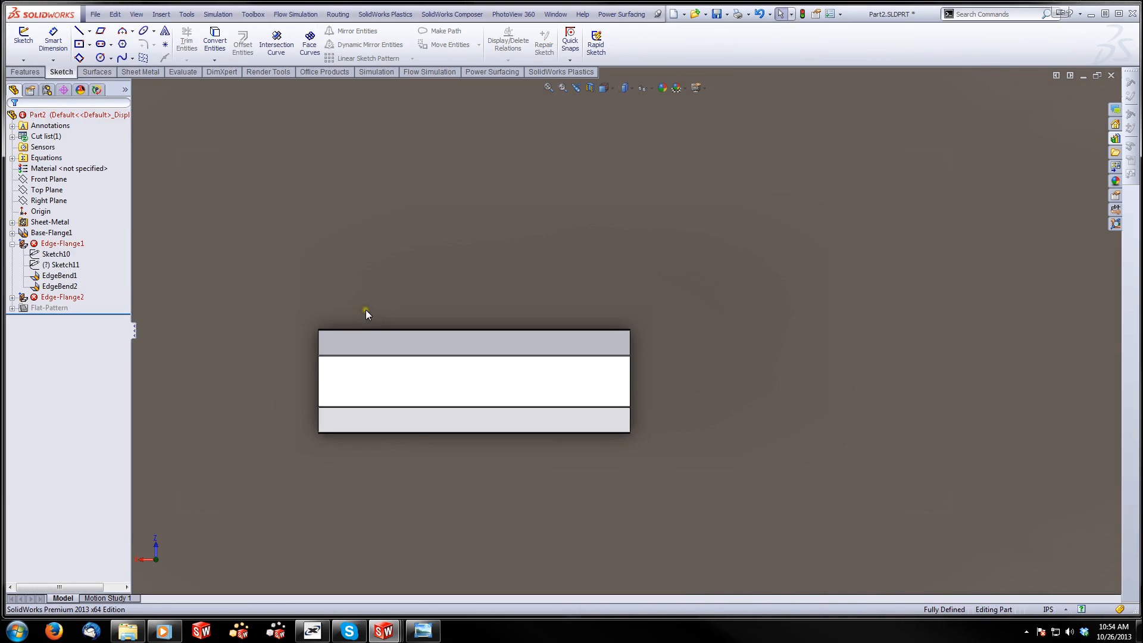
scroll(366, 310, down, 4)
scroll(365, 352, down, 5)
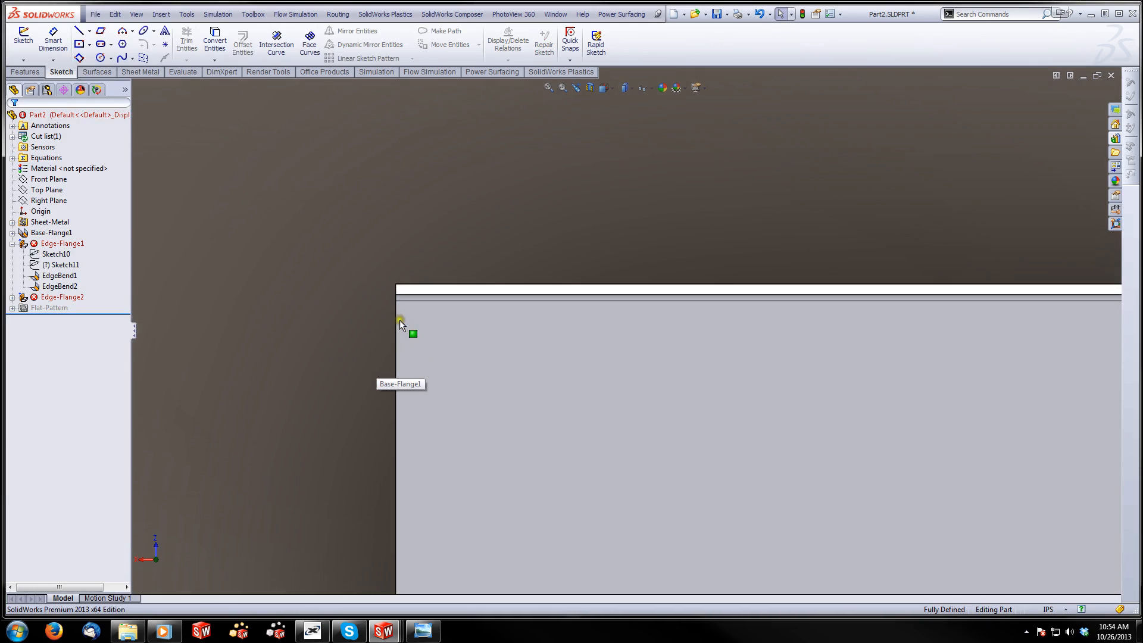
middle_drag(408, 332, 452, 313)
click(57, 286)
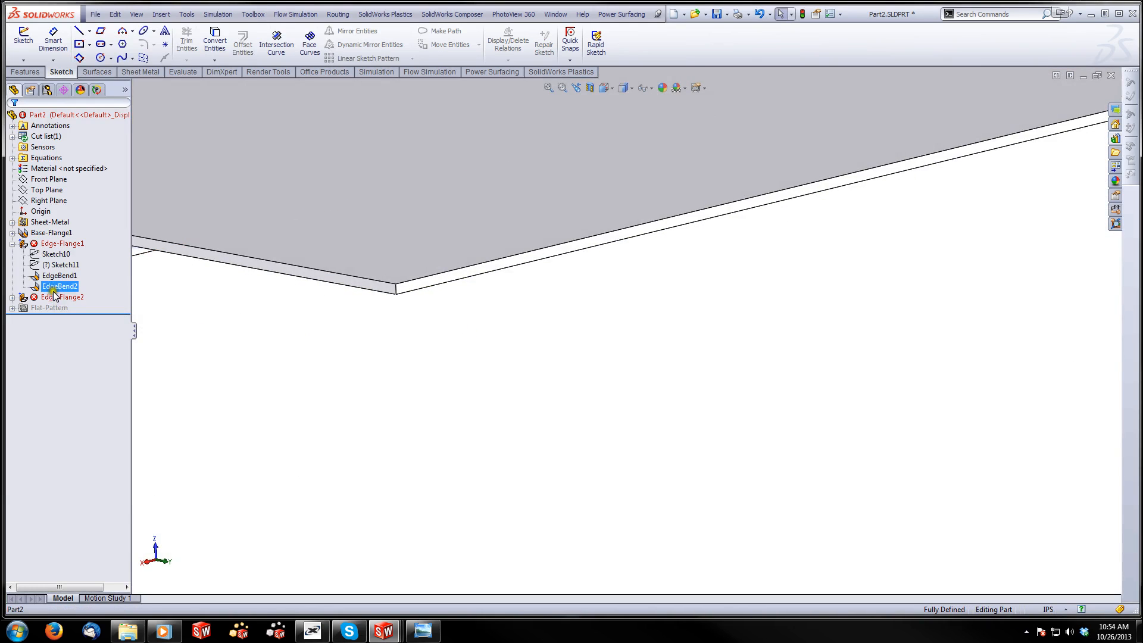
right_click(57, 267)
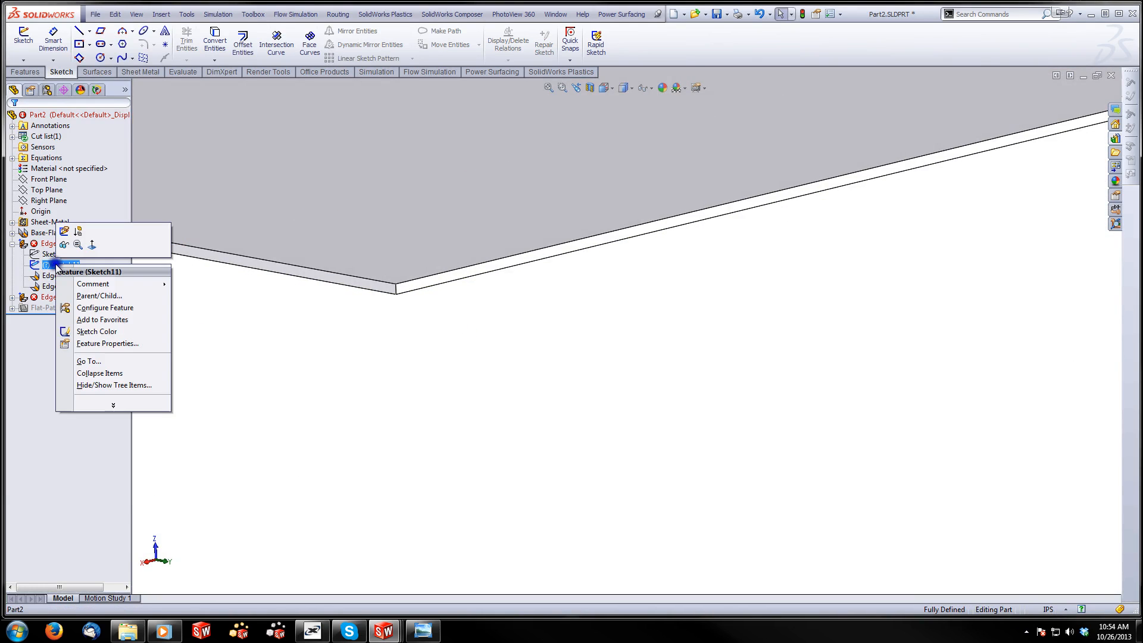
click(64, 231)
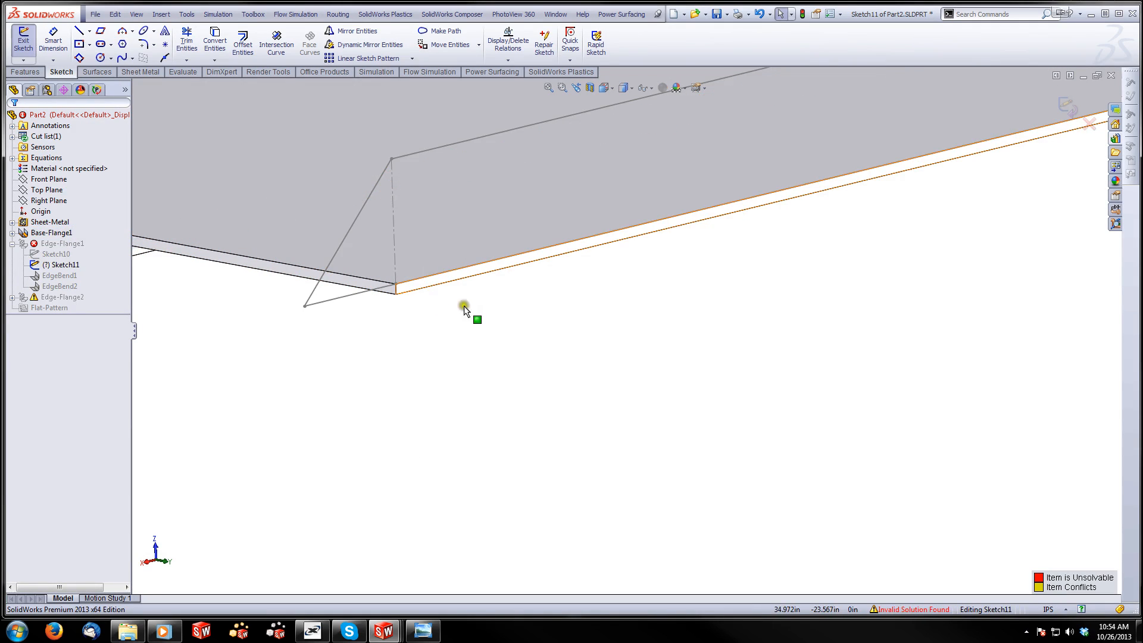
click(1068, 107)
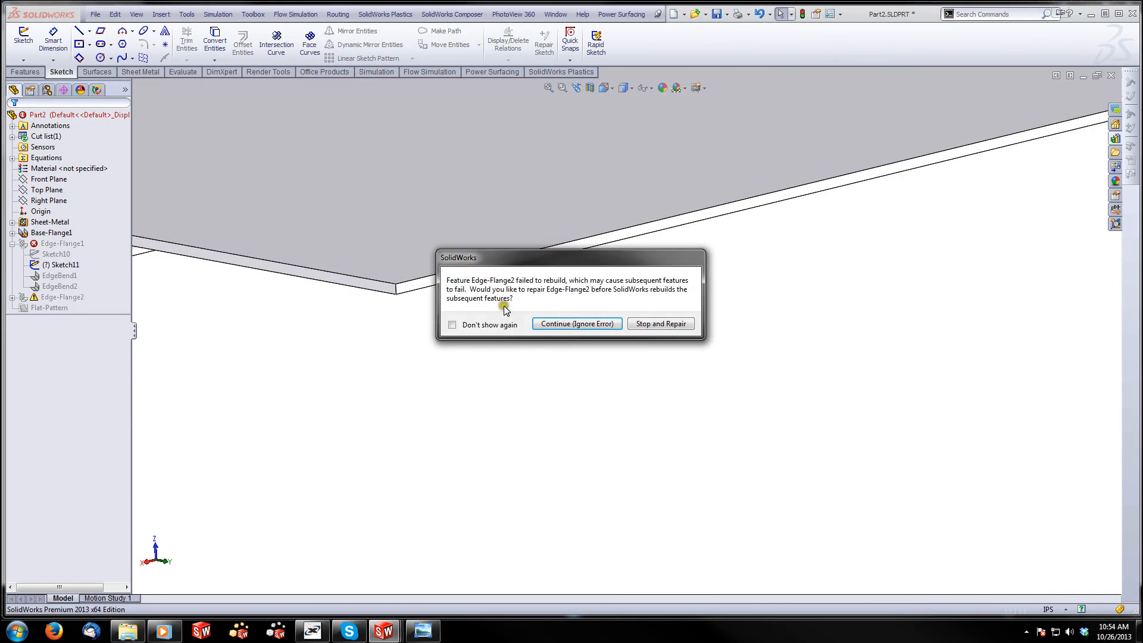
click(538, 325)
Reopen Sketch10 of Edge-Flange1 for editing and view it face-on
right_click(59, 266)
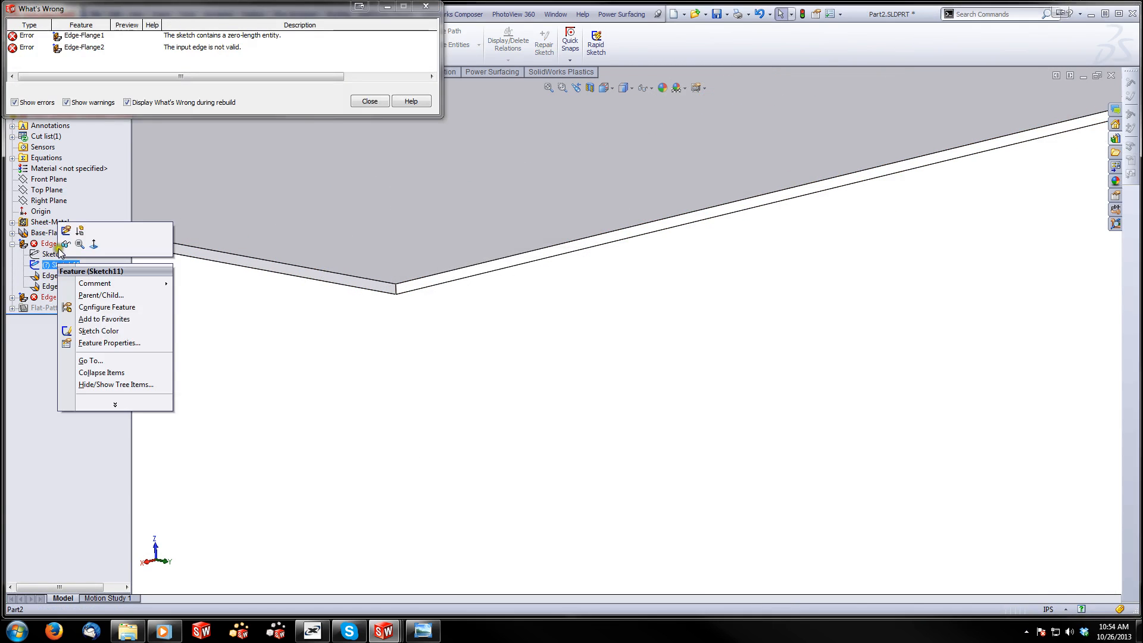
click(48, 255)
right_click(48, 255)
click(58, 219)
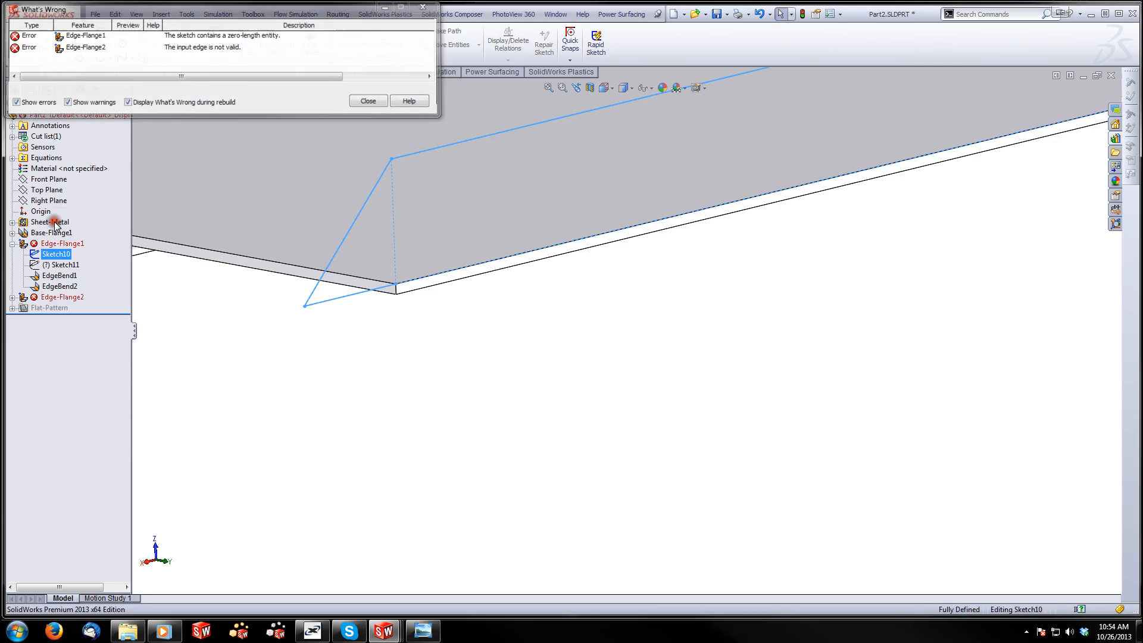
key(ctrl+8)
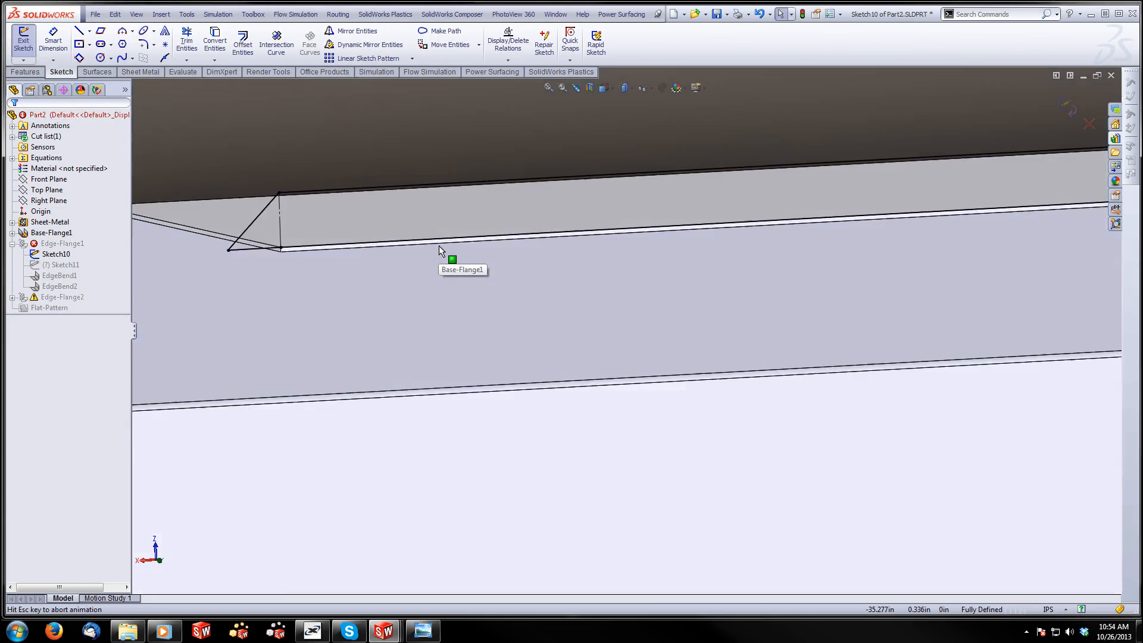
Examine the first triangle's base line and the endpoint where it meets the construction line and the flange edge
scroll(409, 247, down, 8)
scroll(351, 284, down, 5)
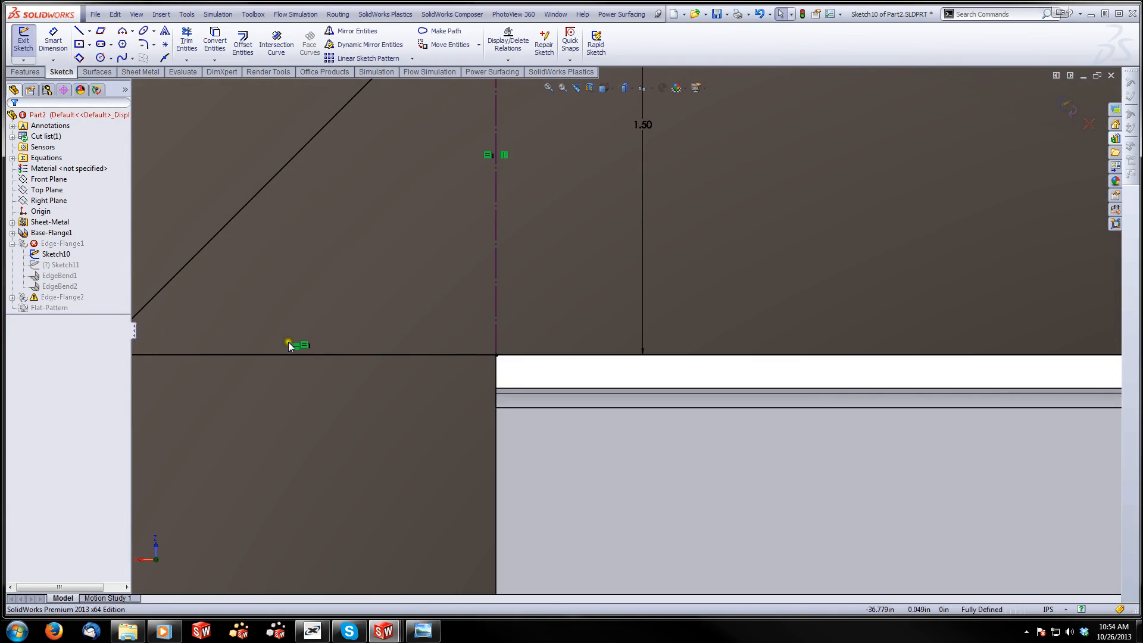
scroll(393, 347, up, 2)
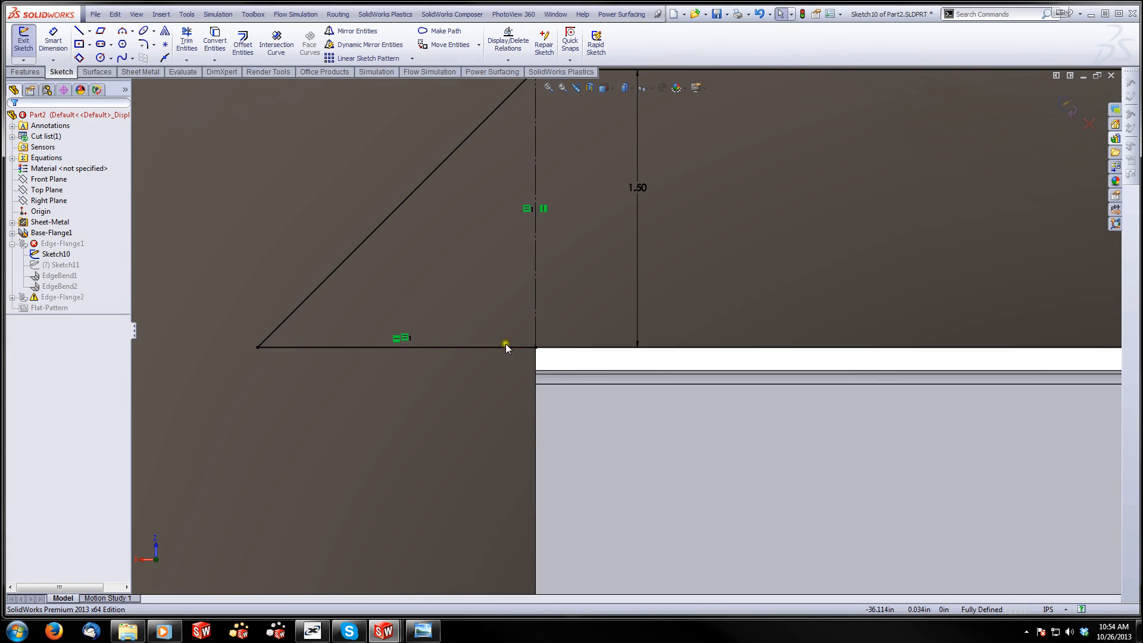
scroll(505, 345, down, 2)
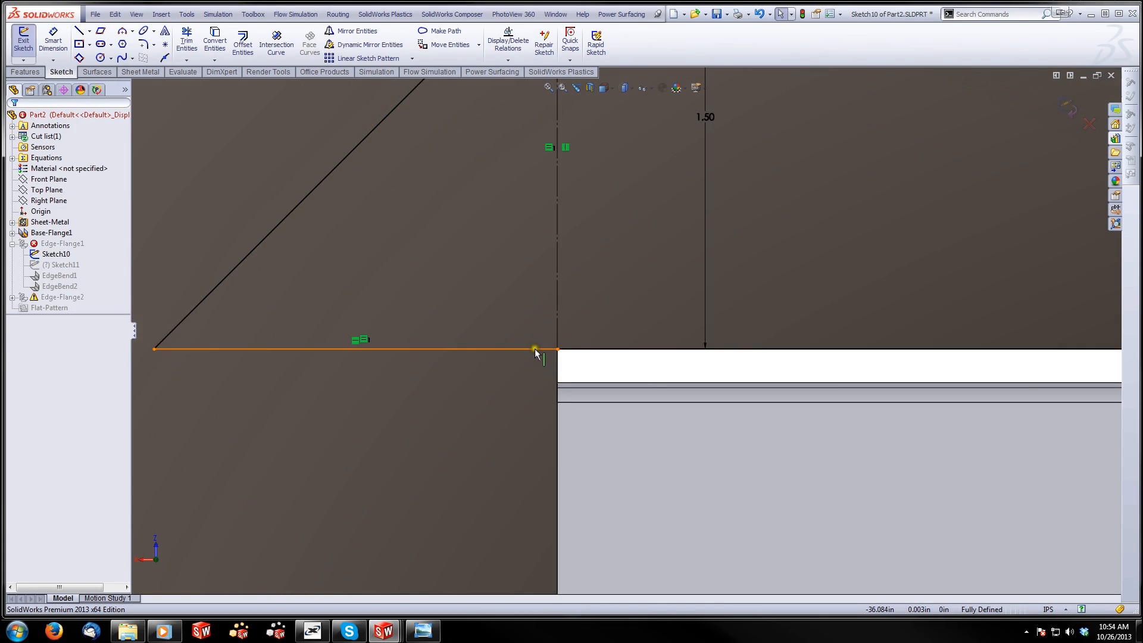
click(534, 350)
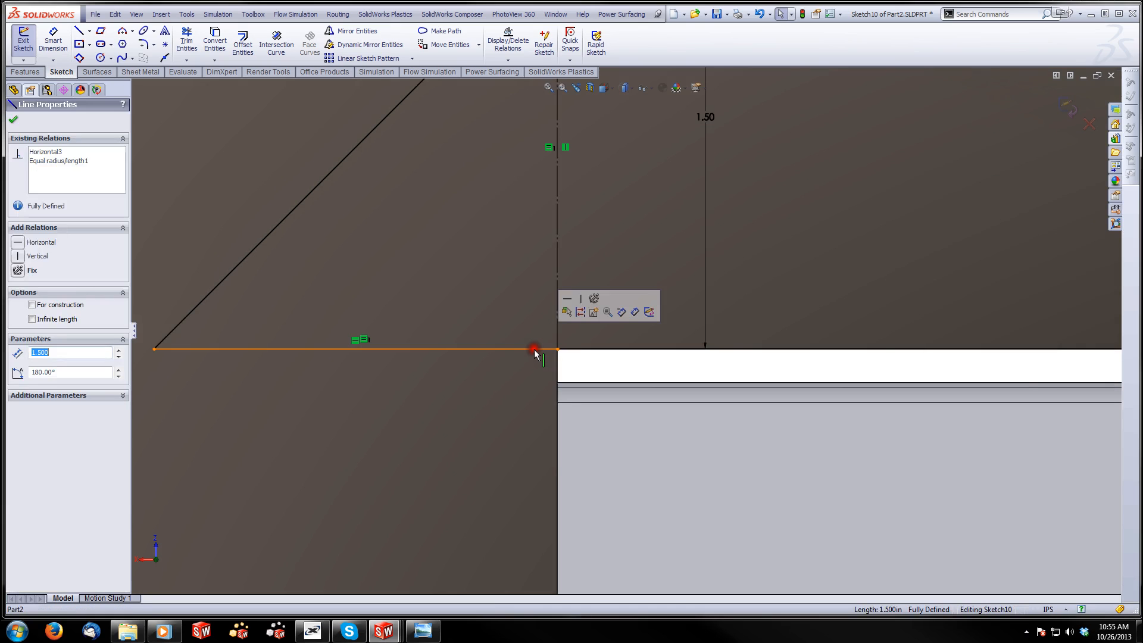
click(558, 350)
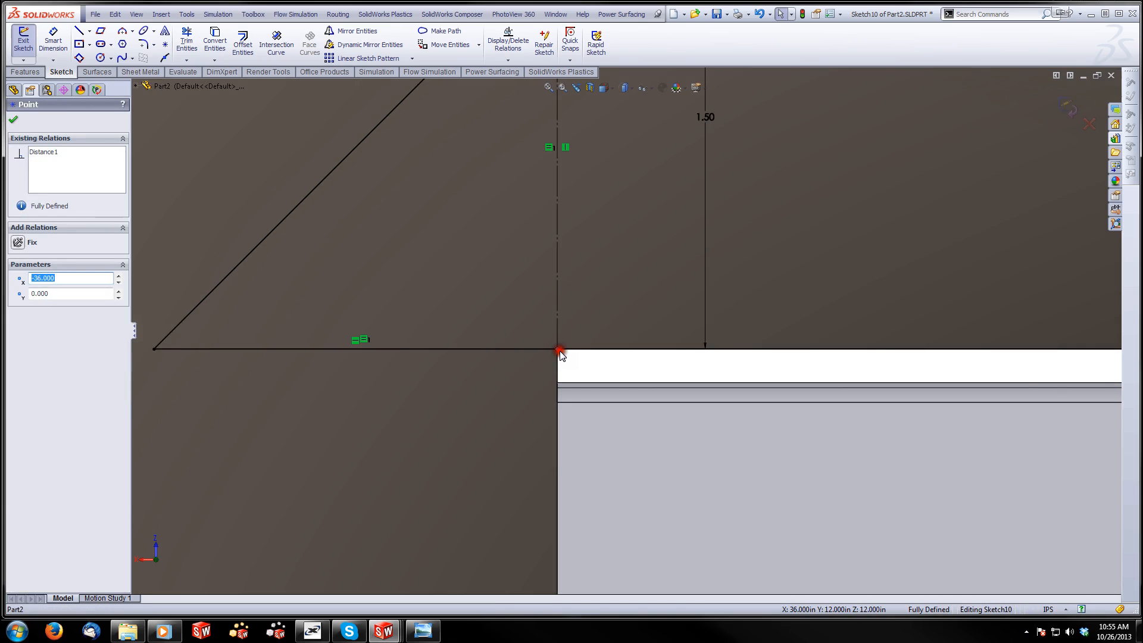
click(529, 369)
click(555, 348)
click(479, 397)
scroll(480, 396, up, 2)
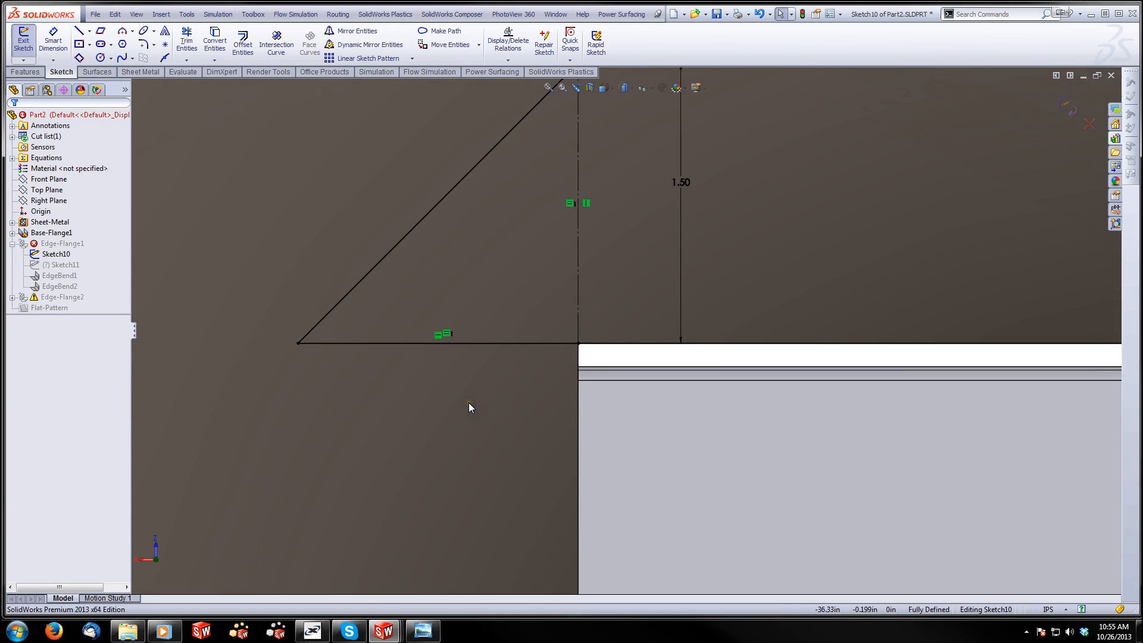
Trim away the first triangle's base line and redraw it horizontally just above the flange edge, from the construction line past the sloped line
click(186, 39)
drag(536, 341, 504, 349)
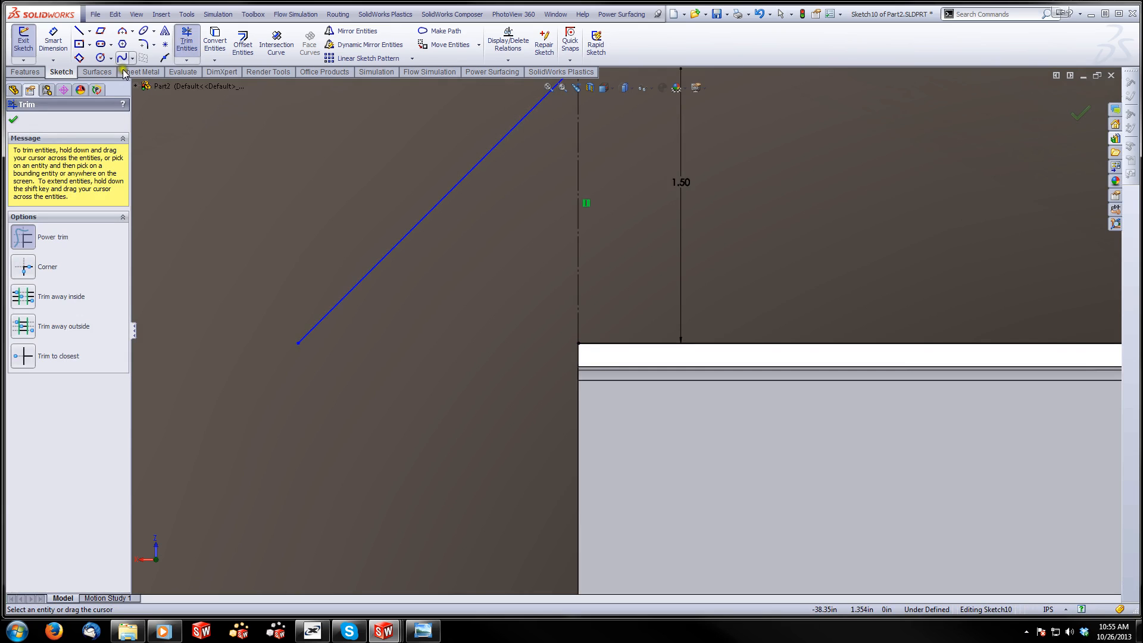
click(78, 31)
click(577, 335)
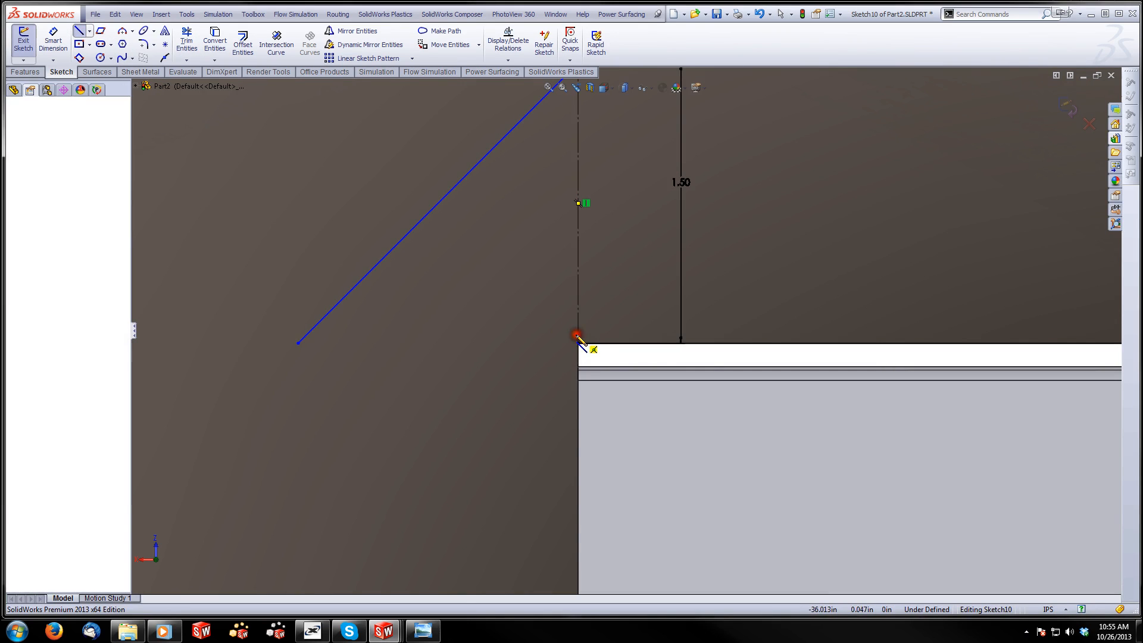
double_click(266, 335)
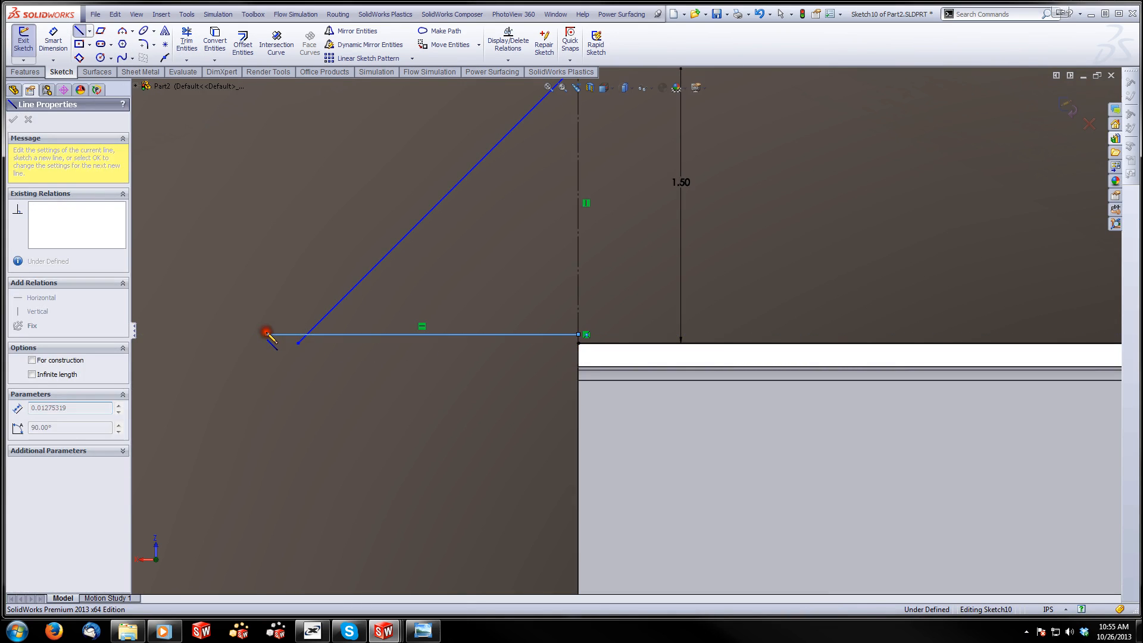
Trim the overhanging ends of the new base line and the sloped line so they meet in a corner
click(53, 40)
scroll(301, 312, down, 3)
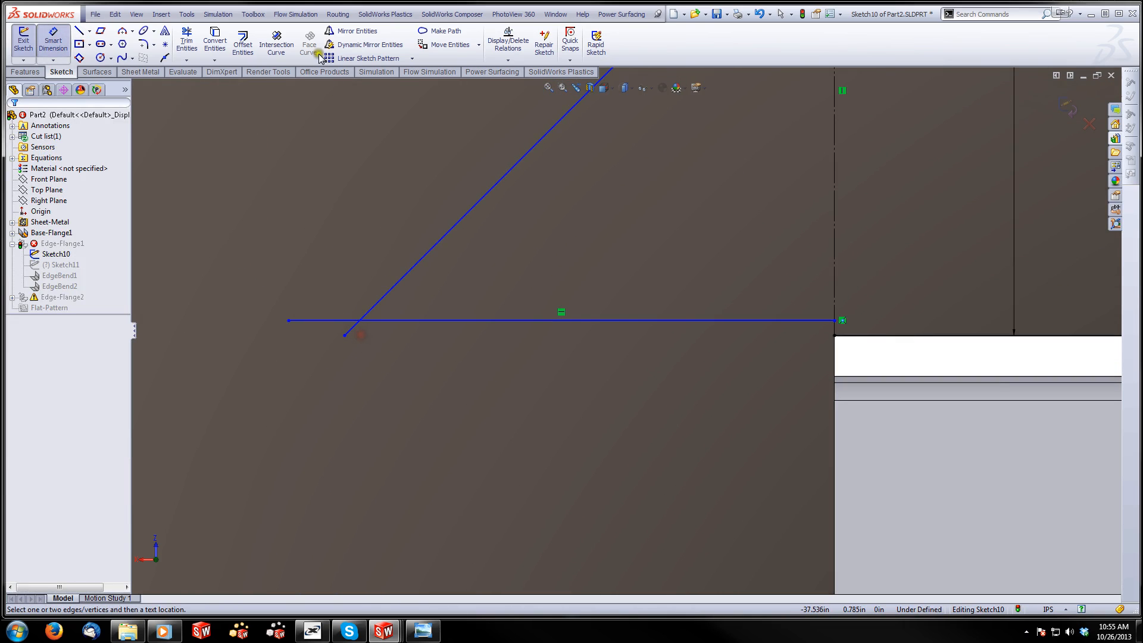
click(188, 44)
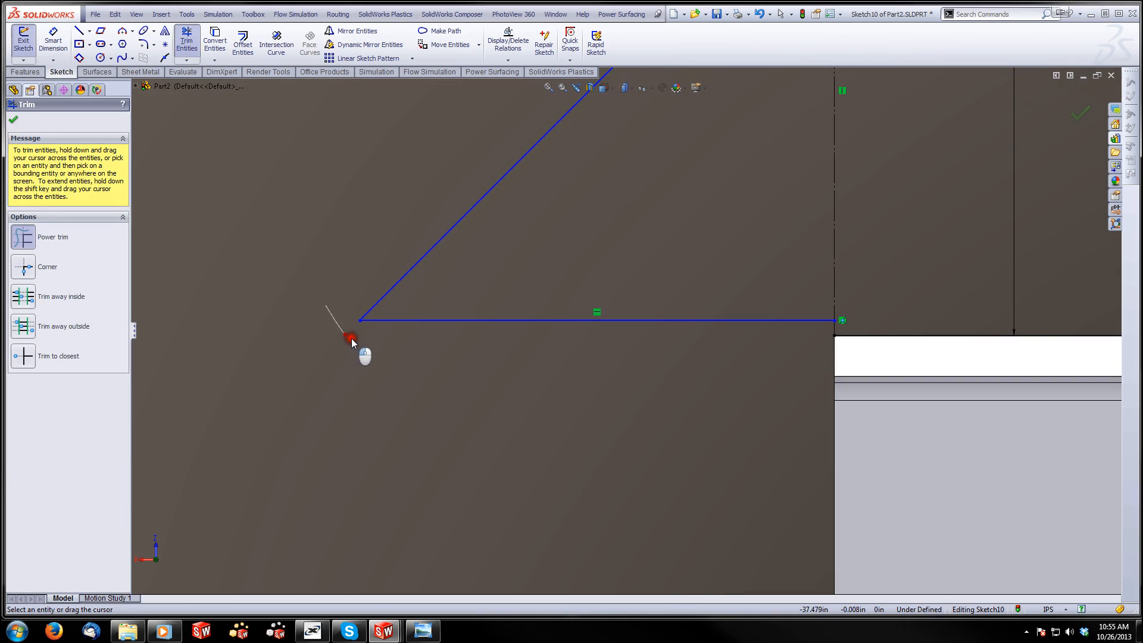
drag(352, 339, 356, 341)
Draw a vertical line about 0.047 in long from the base line's inner endpoint down to the flange edge corner
click(80, 30)
scroll(832, 273, down, 1)
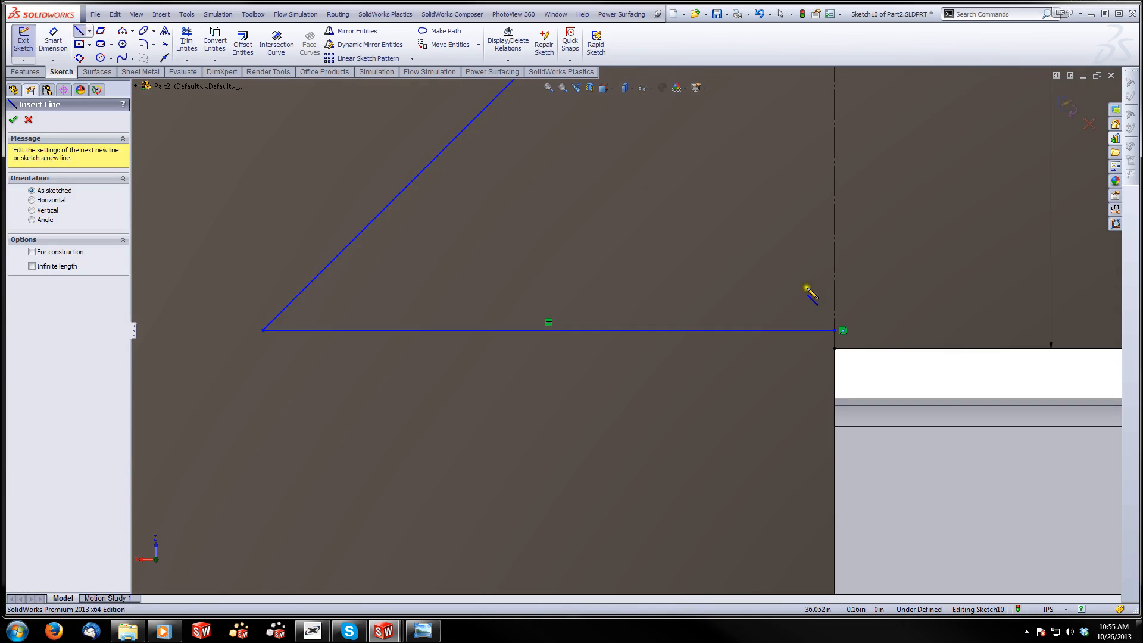
scroll(833, 286, down, 2)
drag(824, 352, 825, 380)
Dimension the short vertical line at the flange corner to 1/64 in
click(53, 42)
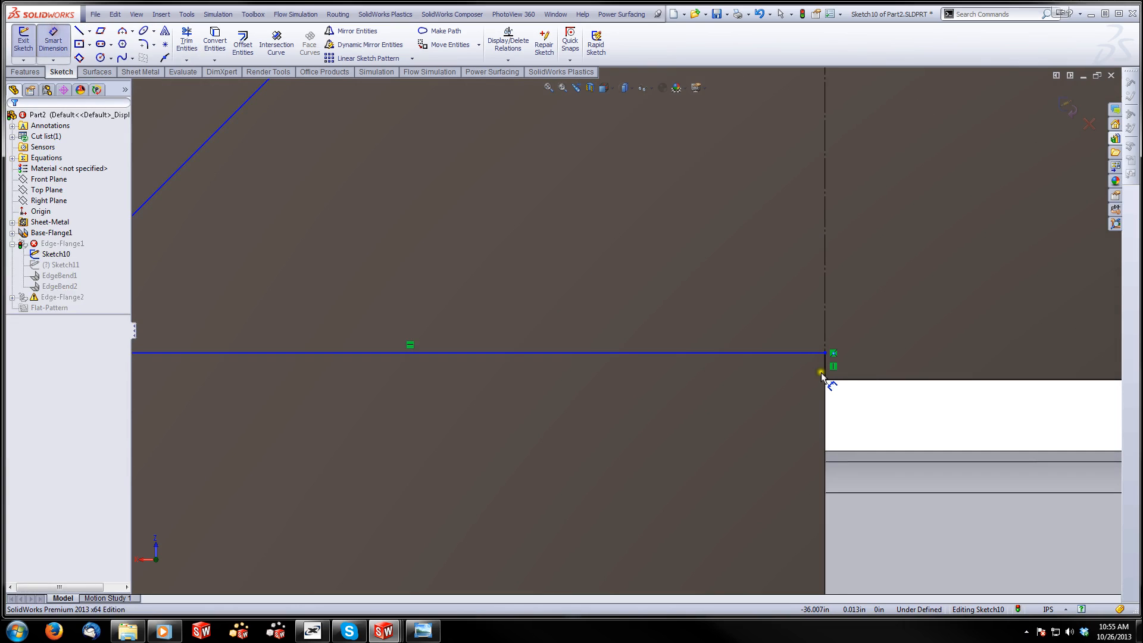
click(824, 370)
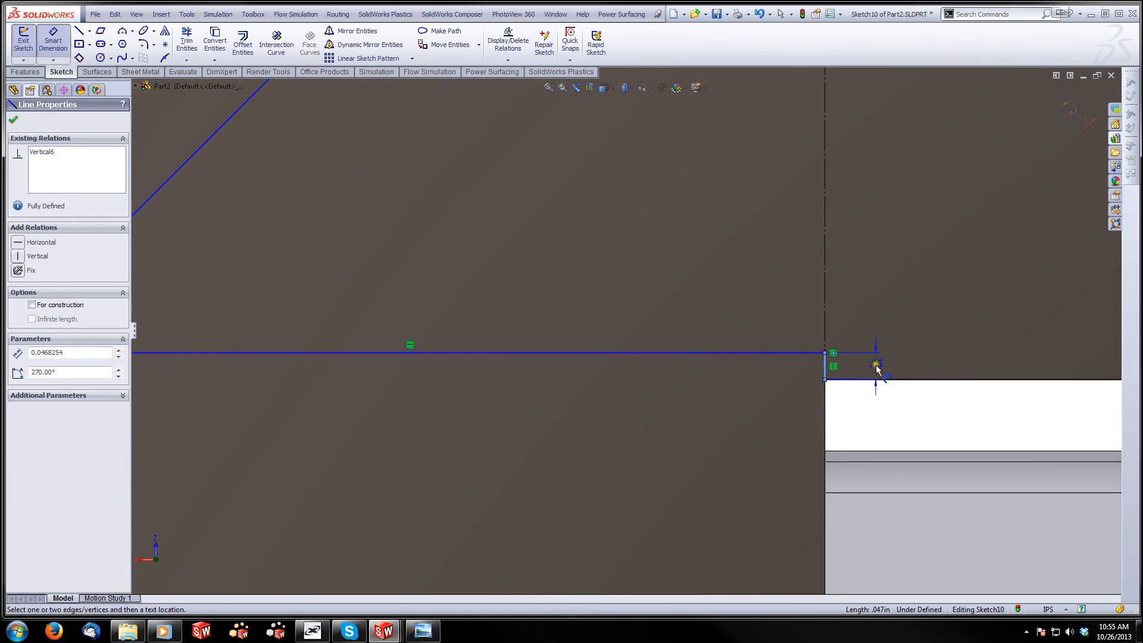
click(876, 364)
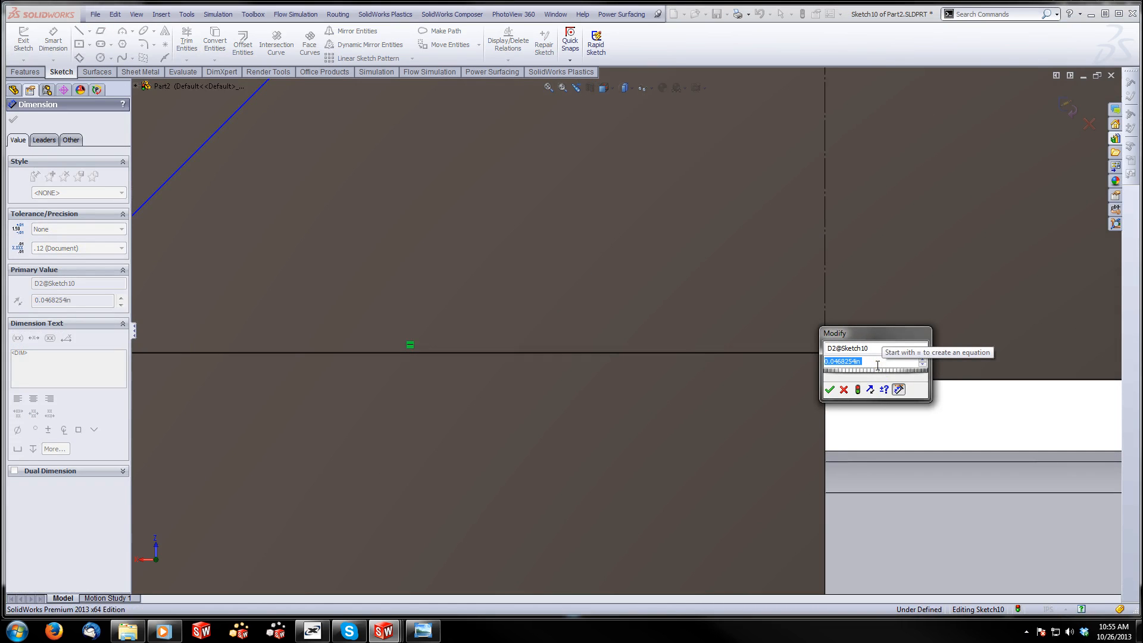
text(1/64)
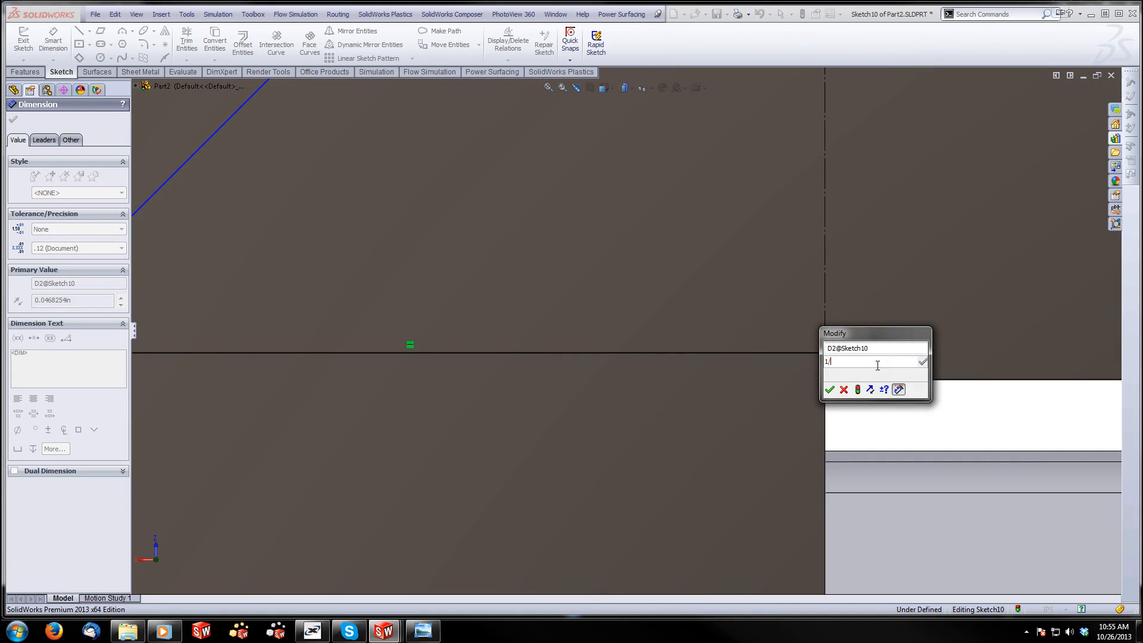
key(Return)
scroll(655, 358, up, 4)
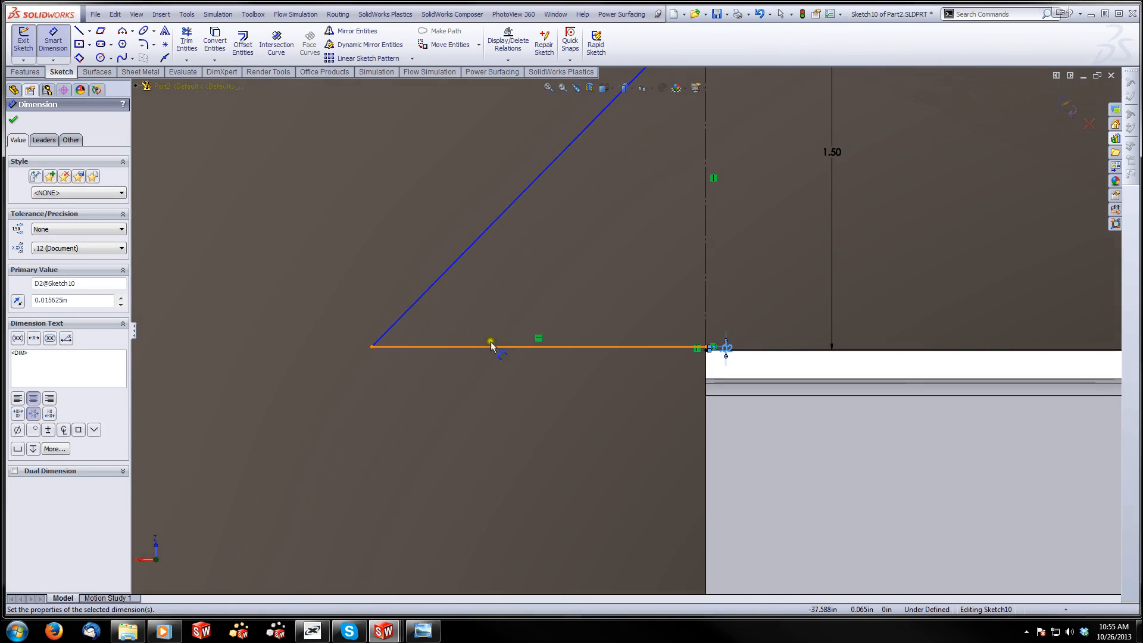
click(13, 120)
Add an Equal relation between the triangle's base line and the vertical construction line
click(439, 347)
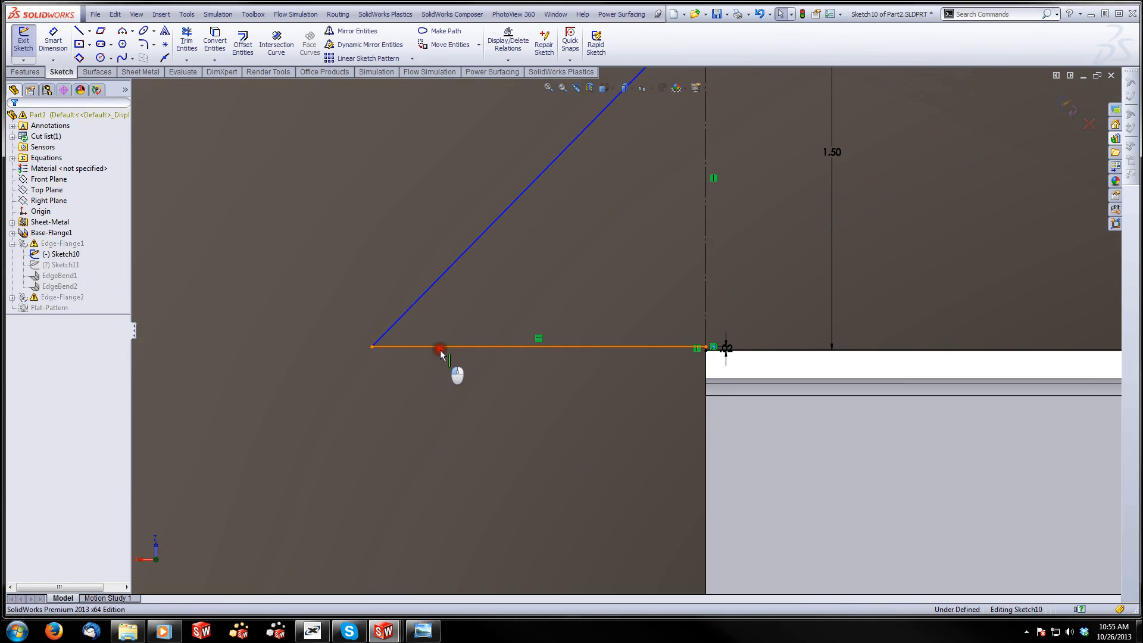
ctrl+click(707, 256)
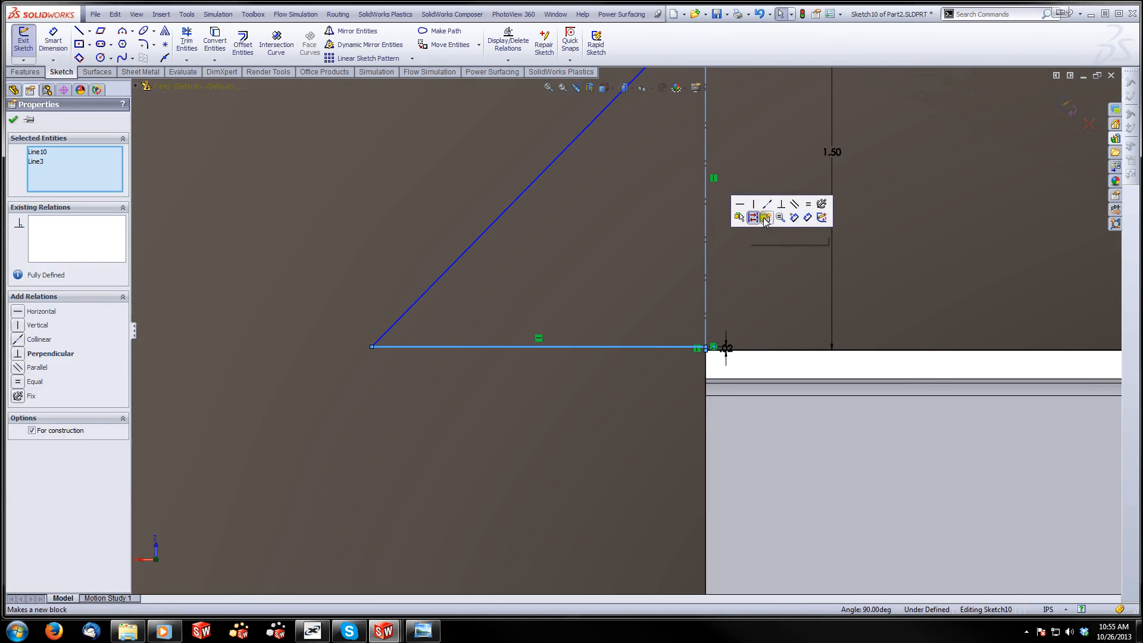
click(808, 204)
click(488, 455)
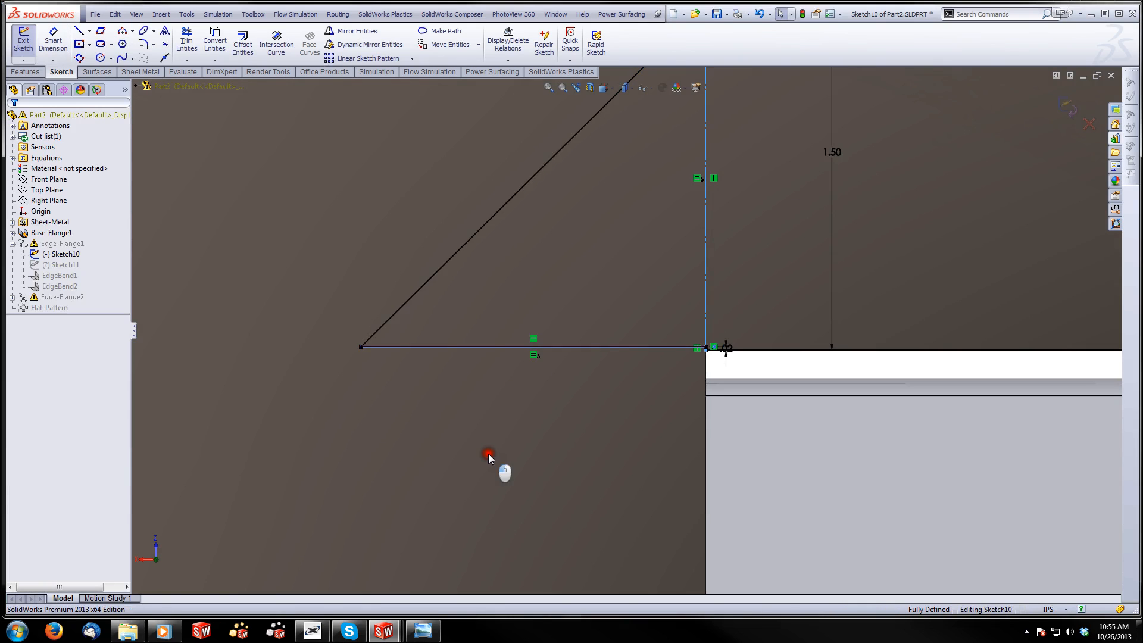
Trim away the sloped line and base line of the second triangle at the opposite end of the flange profile
scroll(493, 454, up, 18)
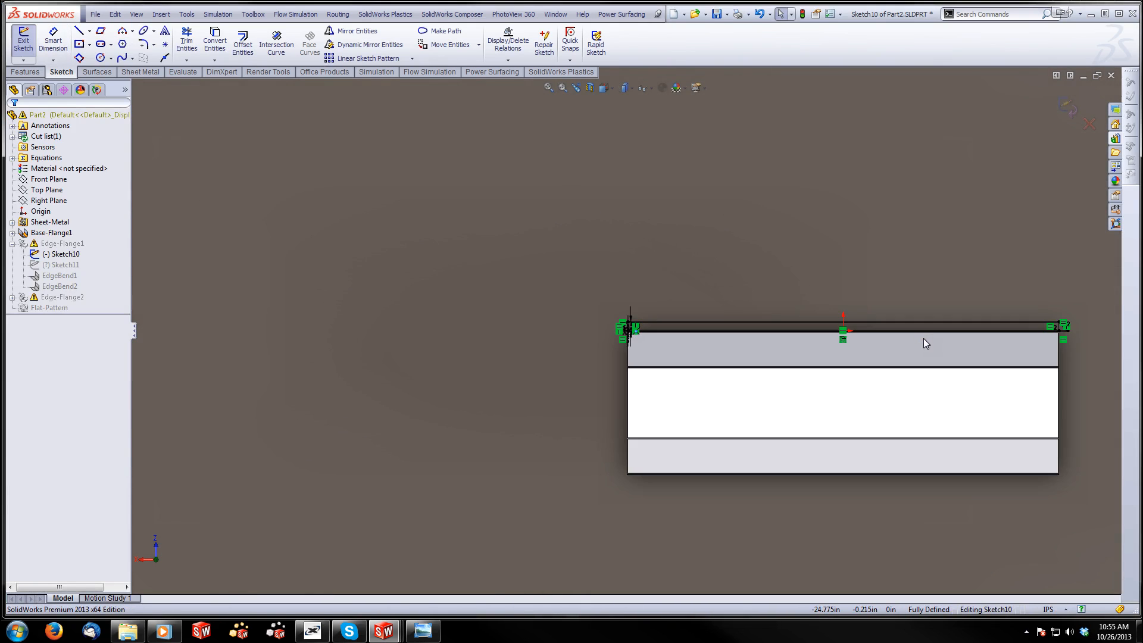
scroll(1055, 324, down, 10)
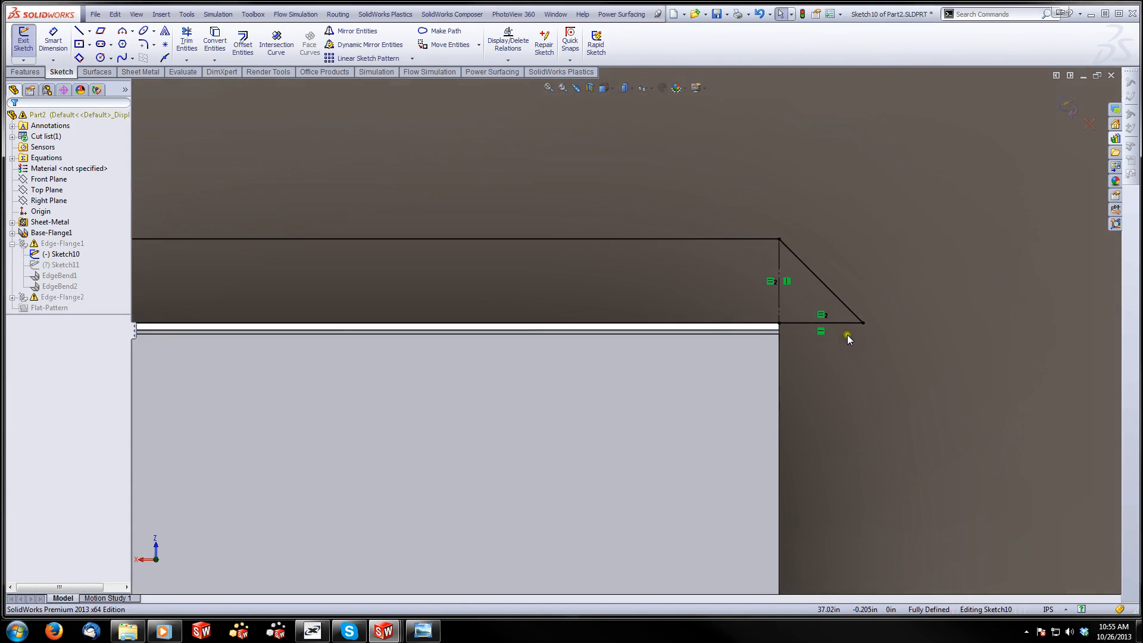
scroll(847, 334, down, 3)
click(188, 43)
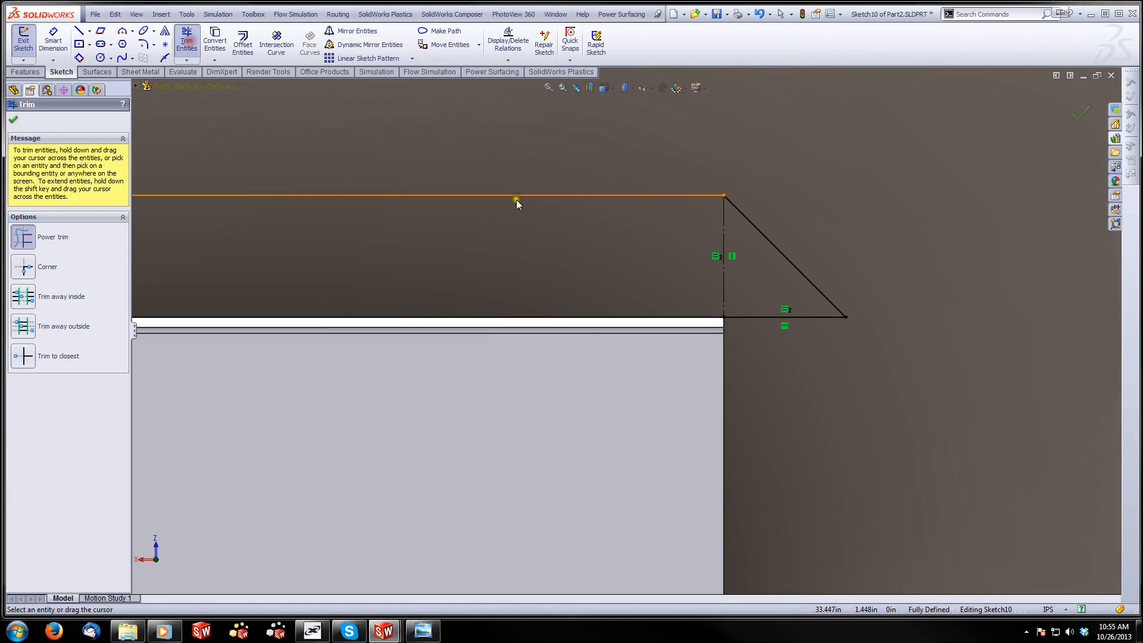
drag(827, 192, 752, 380)
scroll(620, 391, up, 2)
scroll(324, 401, up, 5)
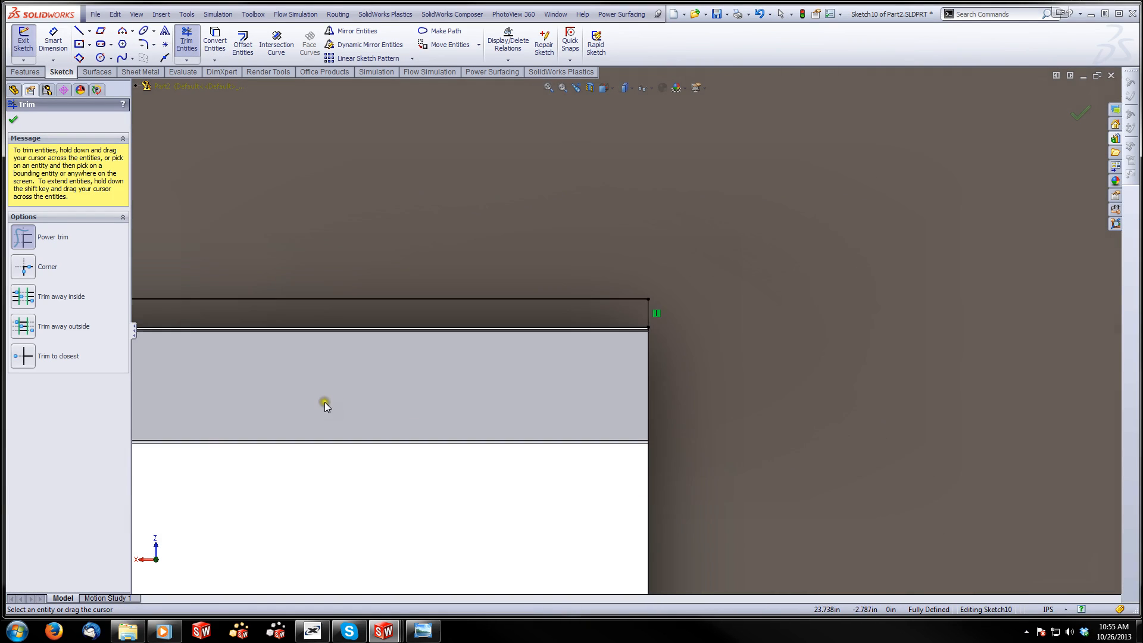
Draw a vertical centerline 1.5 in long from the origin to the midpoint of the flange profile's upper edge
click(91, 31)
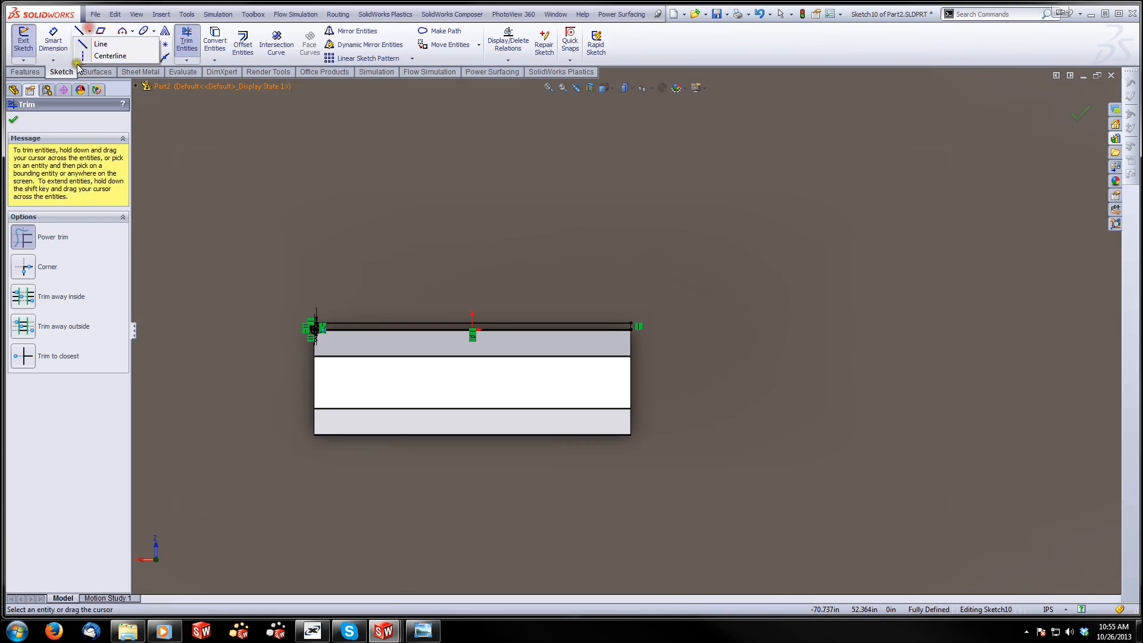
click(79, 57)
click(111, 59)
click(91, 33)
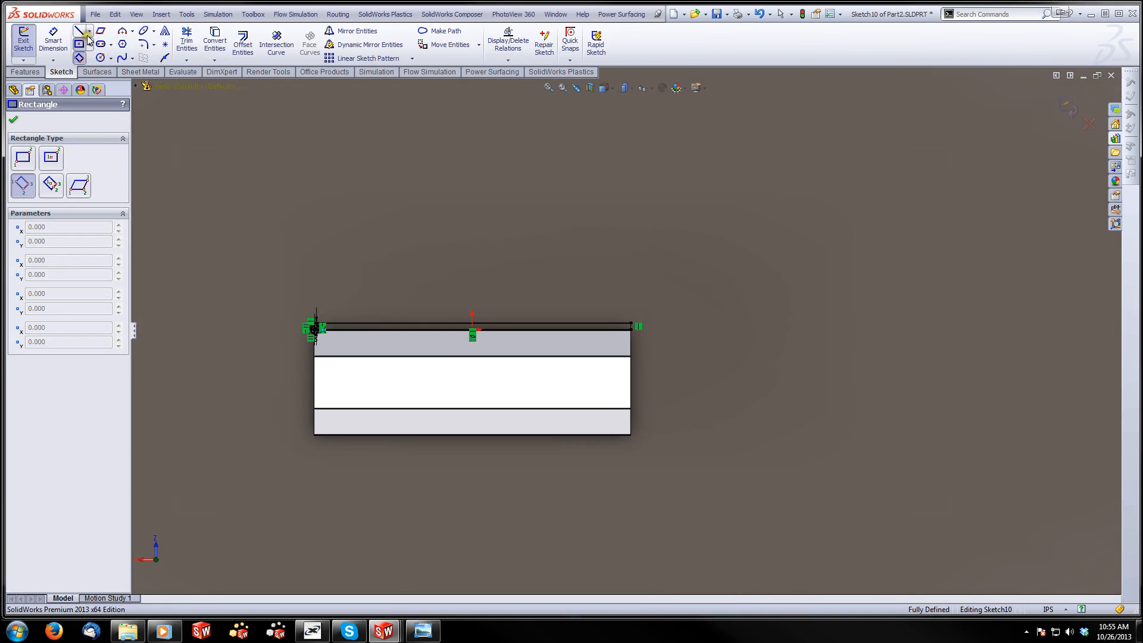
click(100, 44)
scroll(410, 333, down, 3)
scroll(476, 331, down, 2)
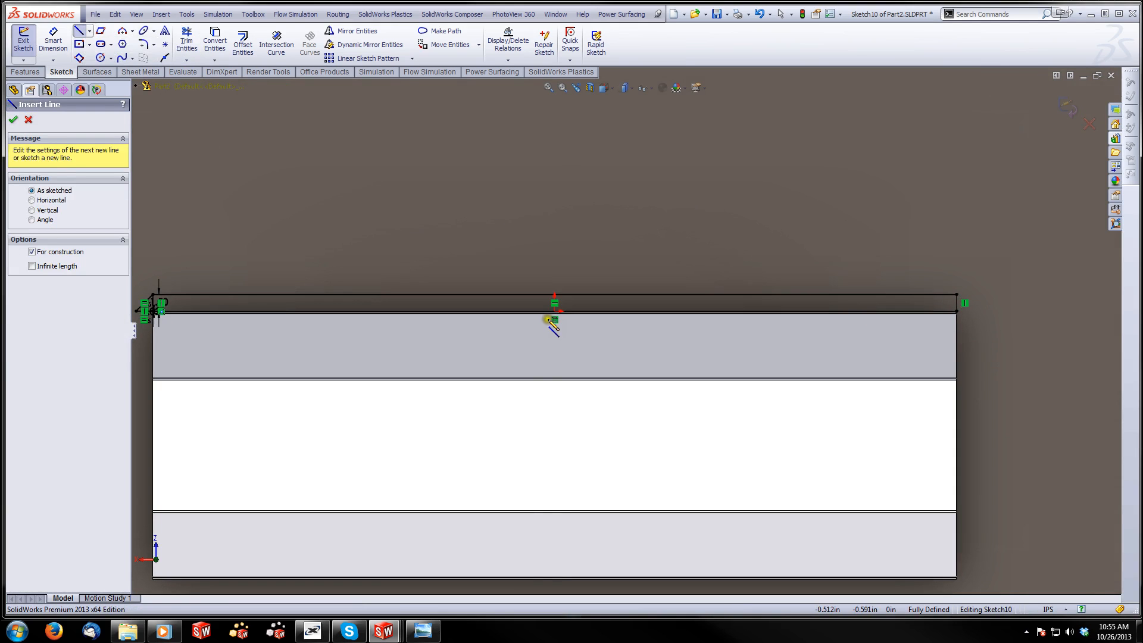
click(555, 312)
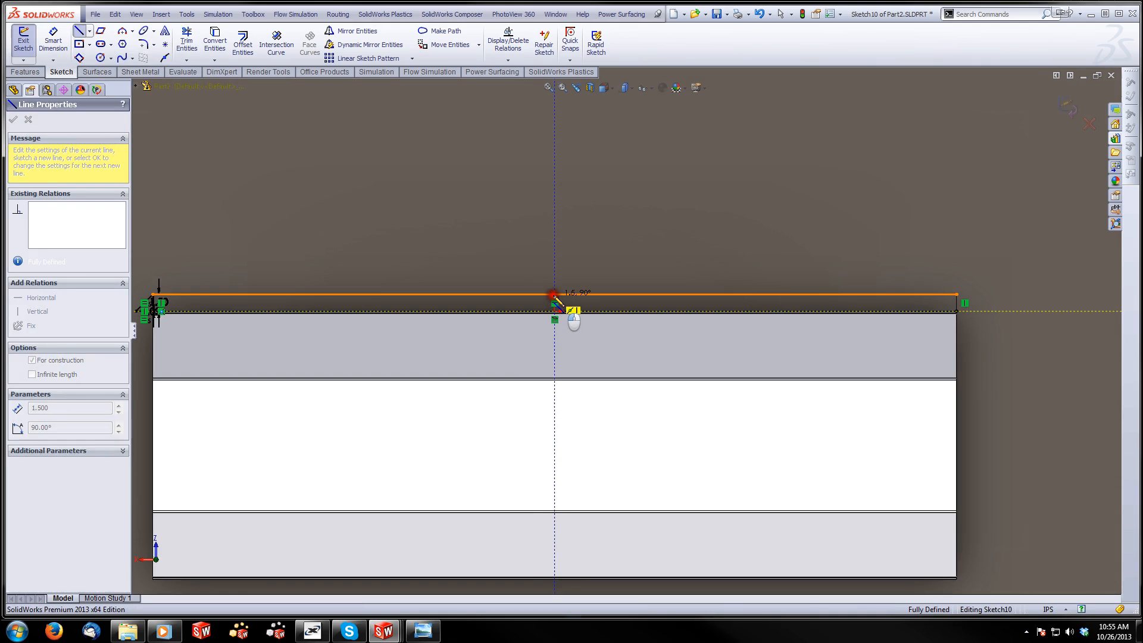
click(554, 294)
key(Escape)
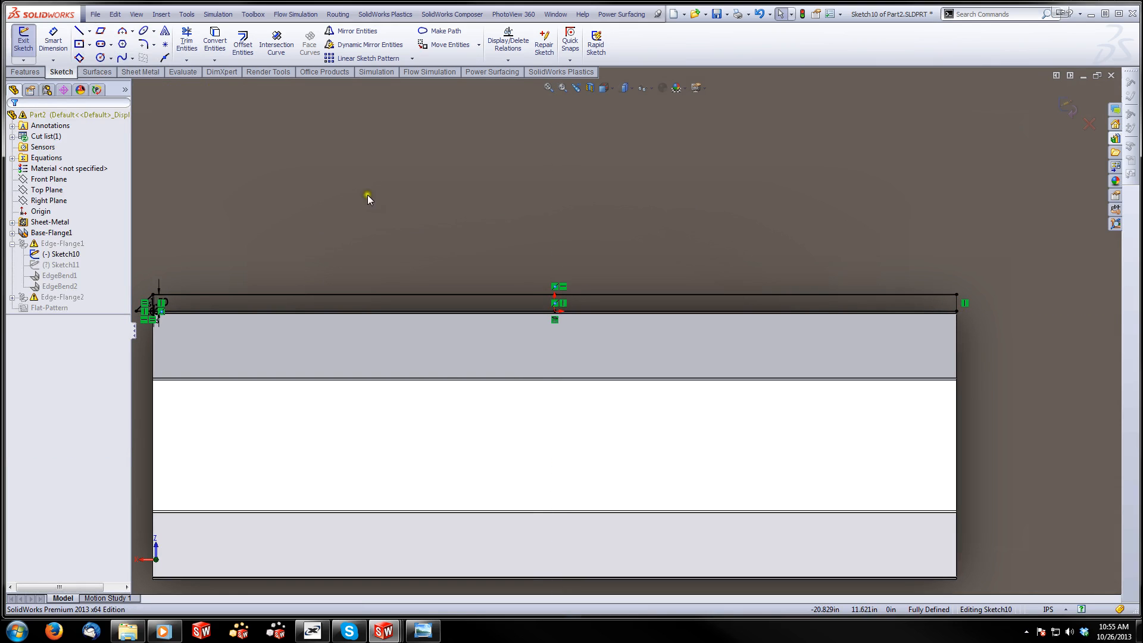
Mirror the triangle's sloped line, base line and short vertical line about the middle centerline, leaving out the long edges and construction line
click(371, 28)
scroll(309, 190, up, 2)
drag(289, 317, 289, 318)
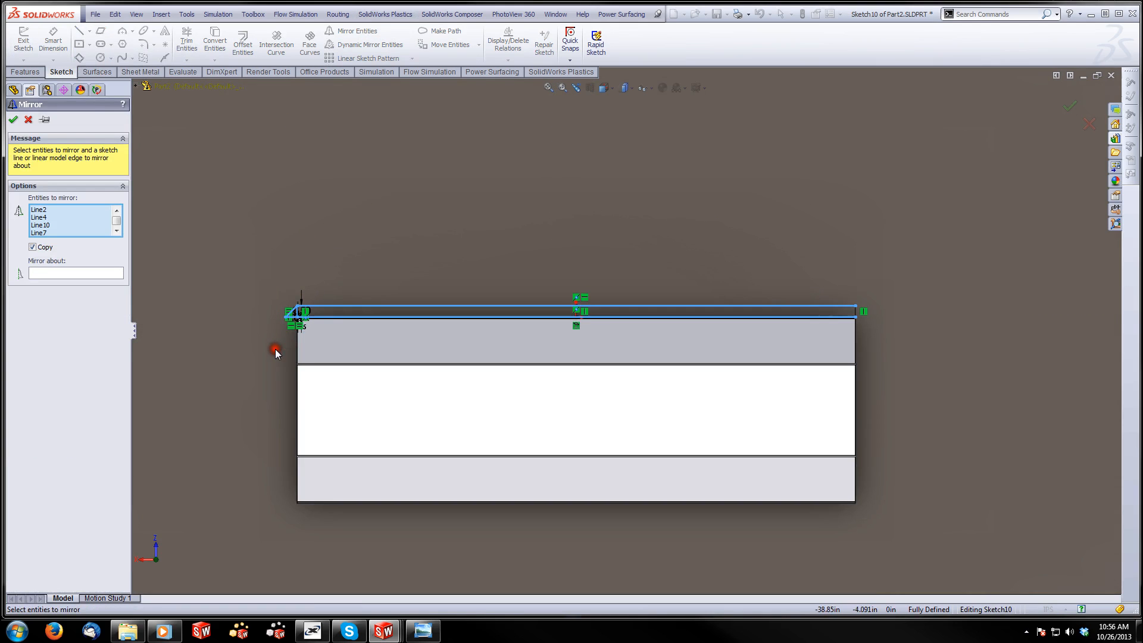
scroll(423, 315, down, 3)
click(447, 292)
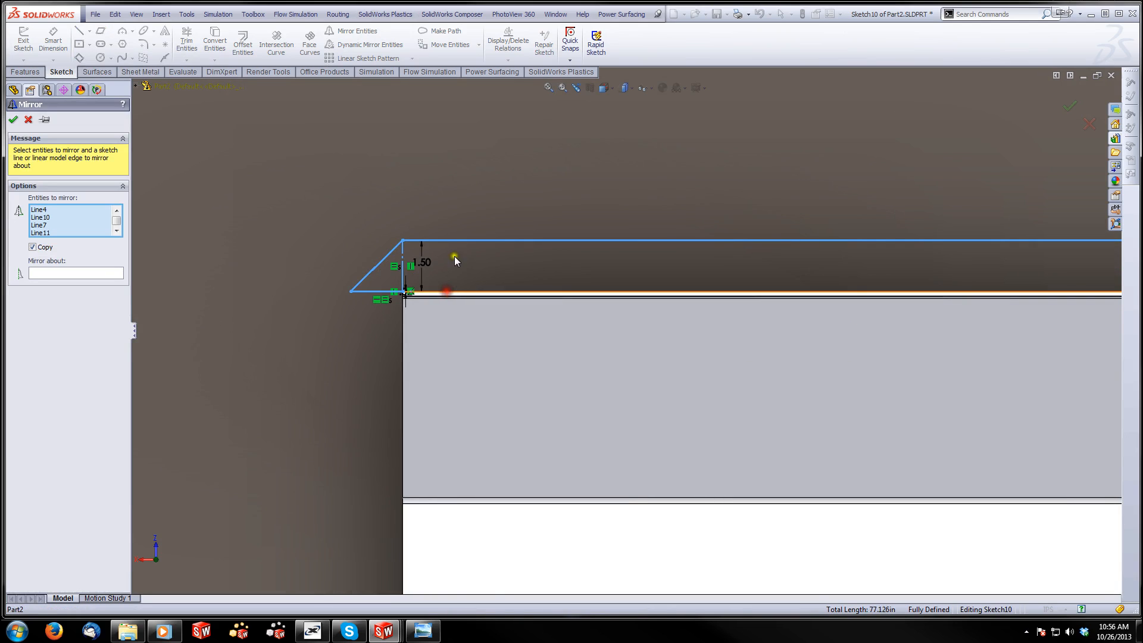
click(457, 241)
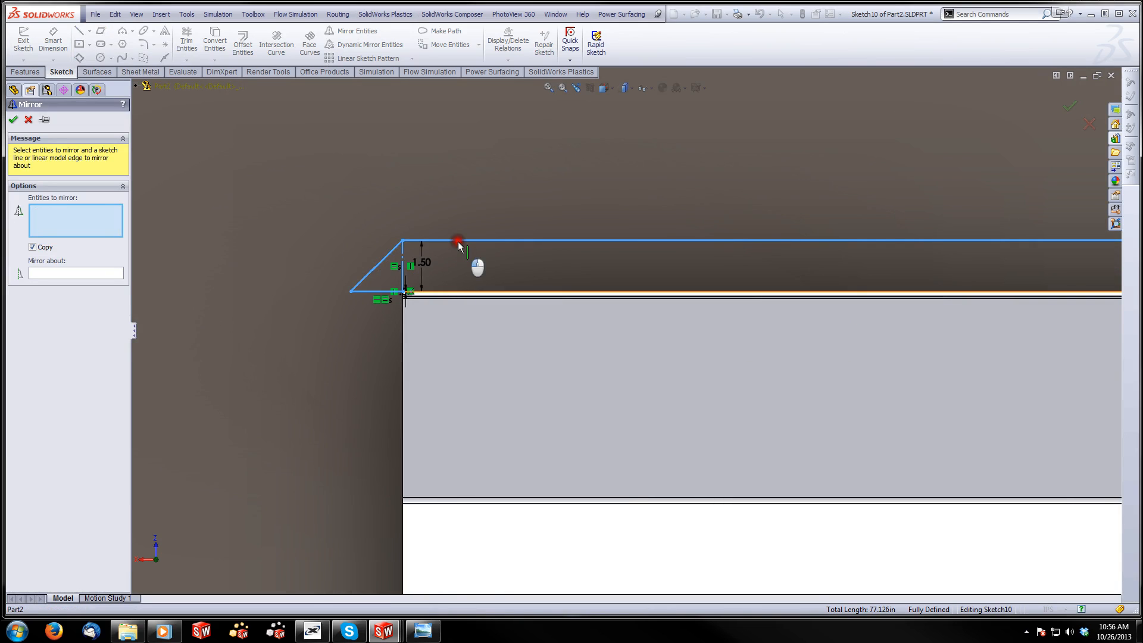
click(403, 285)
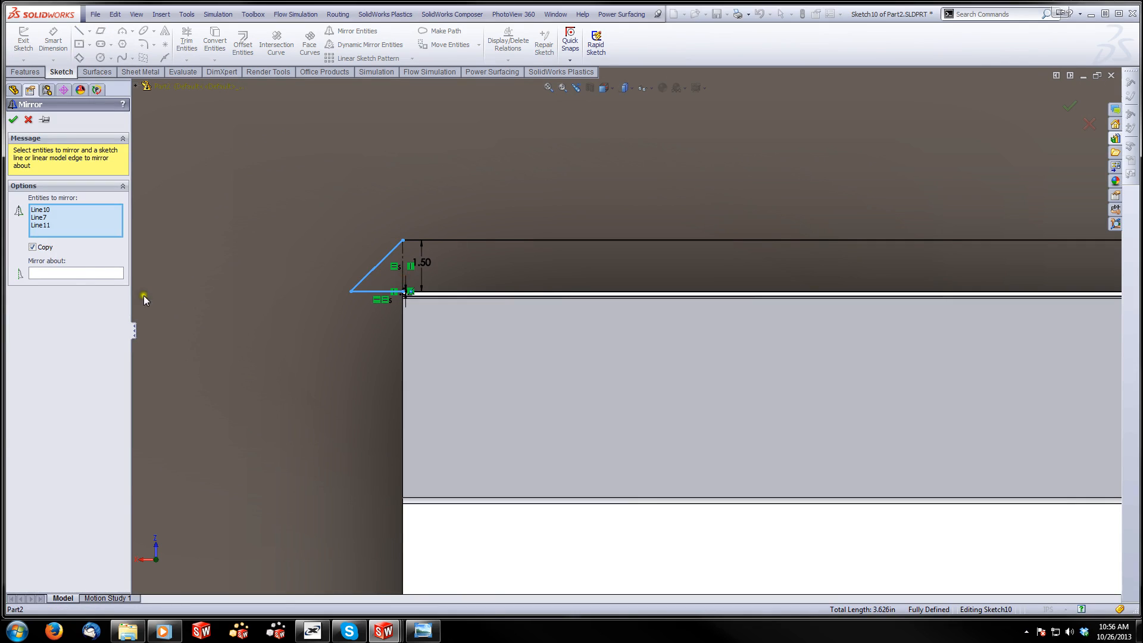
click(73, 272)
scroll(794, 307, up, 3)
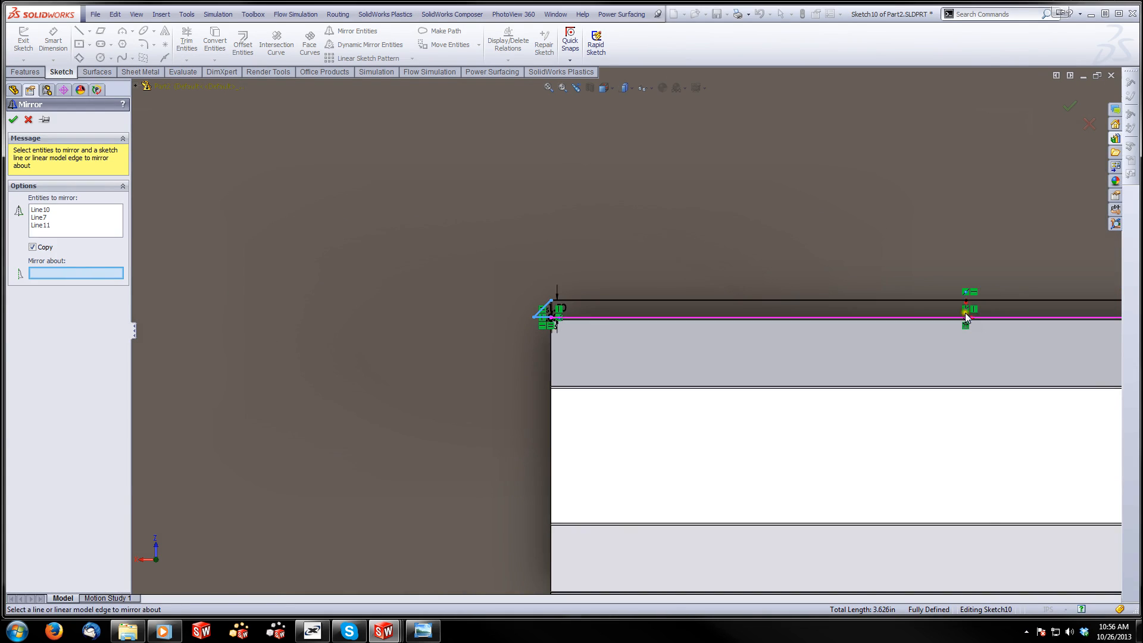
click(964, 313)
scroll(961, 313, up, 3)
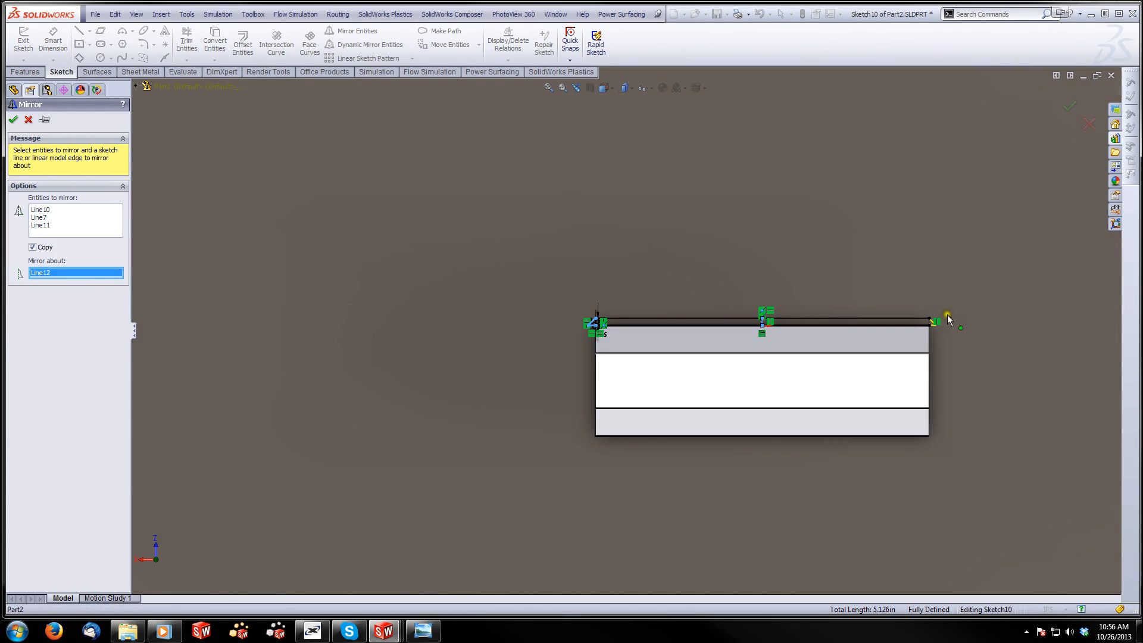
click(13, 119)
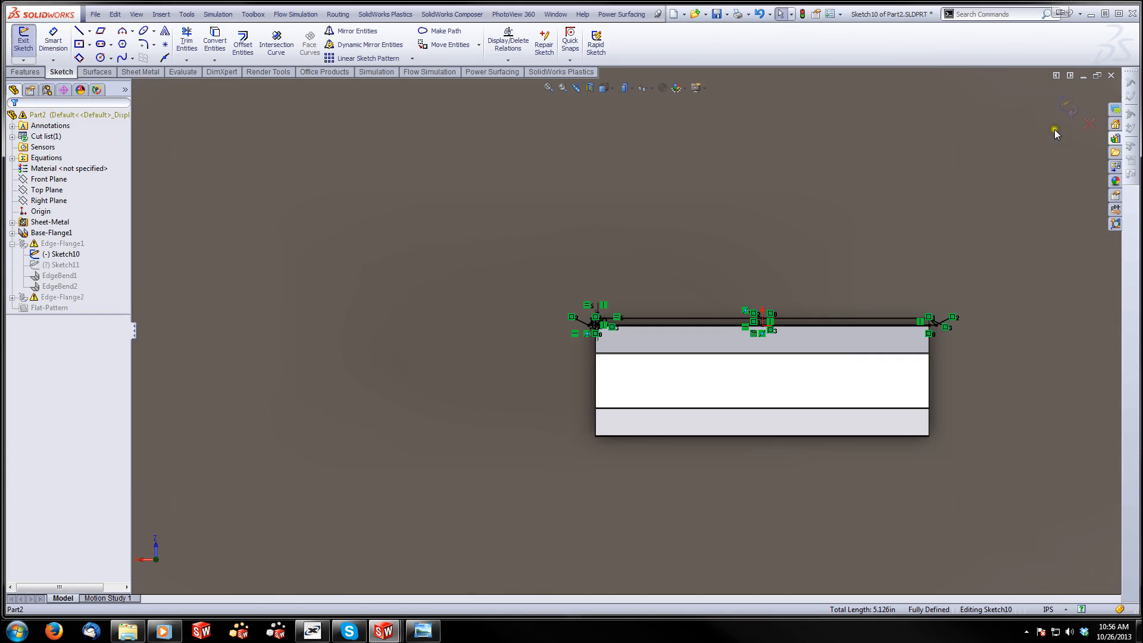
Exit Sketch10 and choose to stop and repair Edge-Flange1
click(1066, 108)
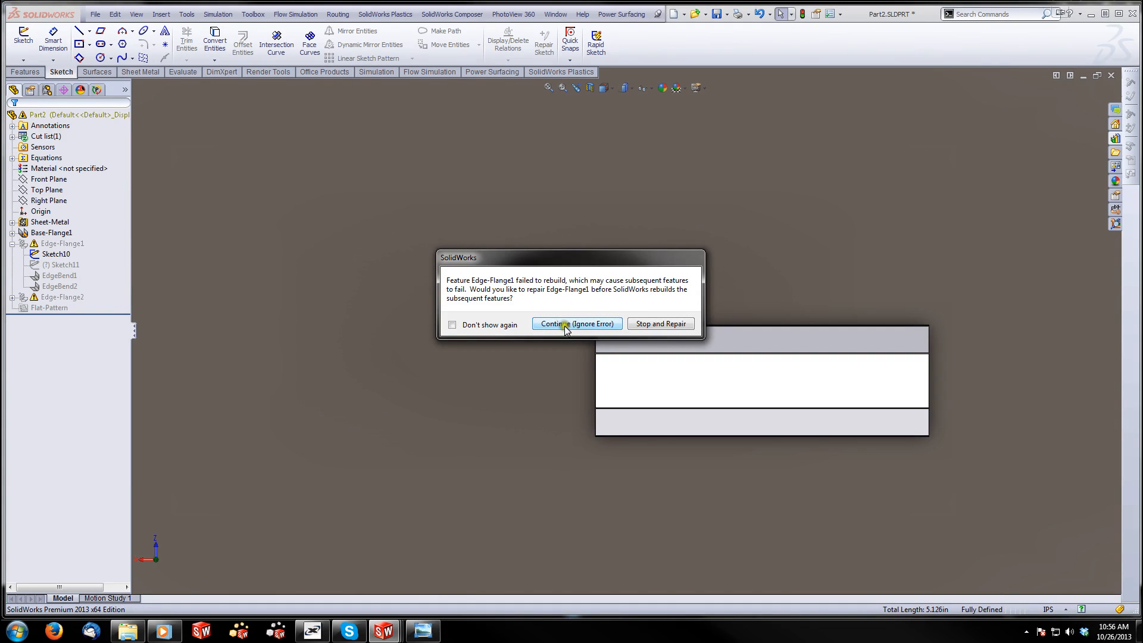
click(654, 324)
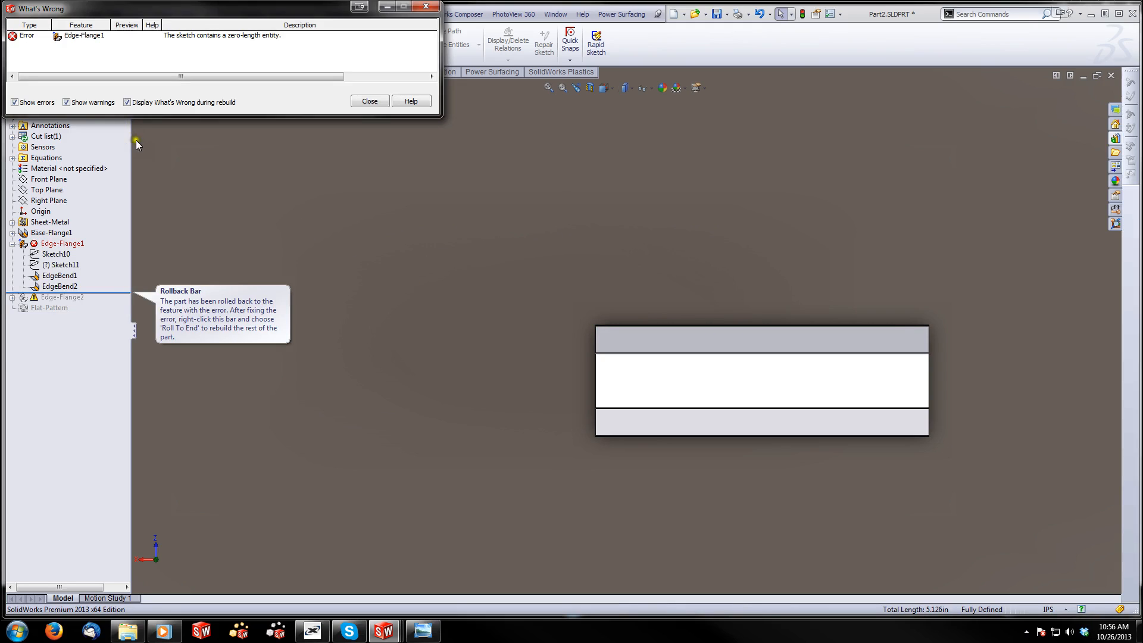
Edit Sketch10 and set the small vertical offset dimension at the flange profile's corner to .25 in
click(369, 102)
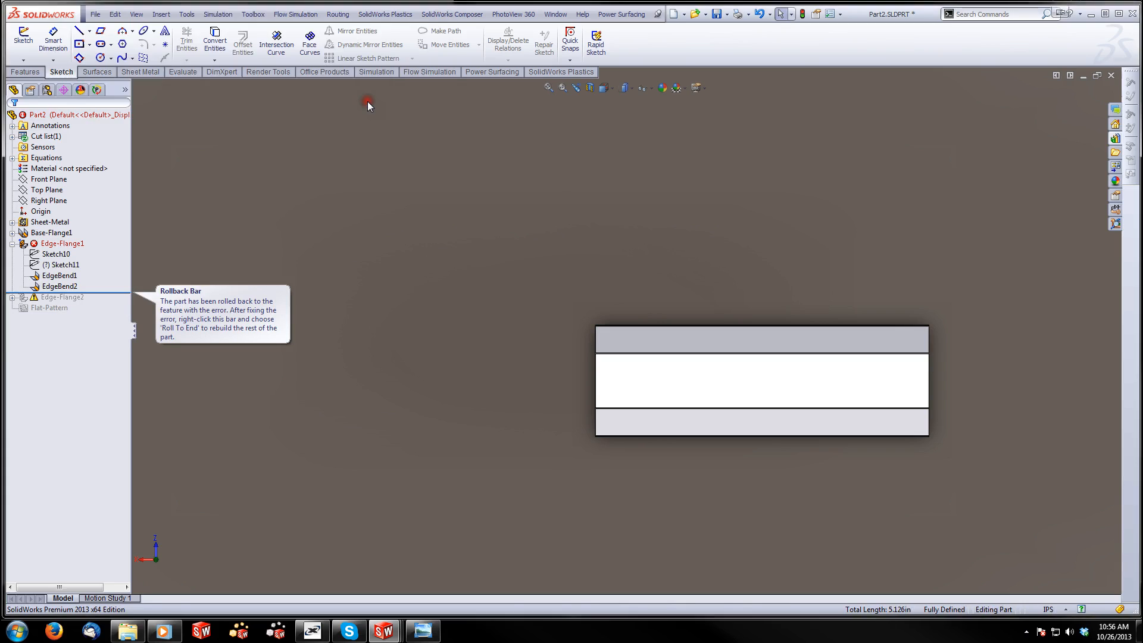
right_click(54, 254)
click(62, 221)
scroll(571, 322, down, 6)
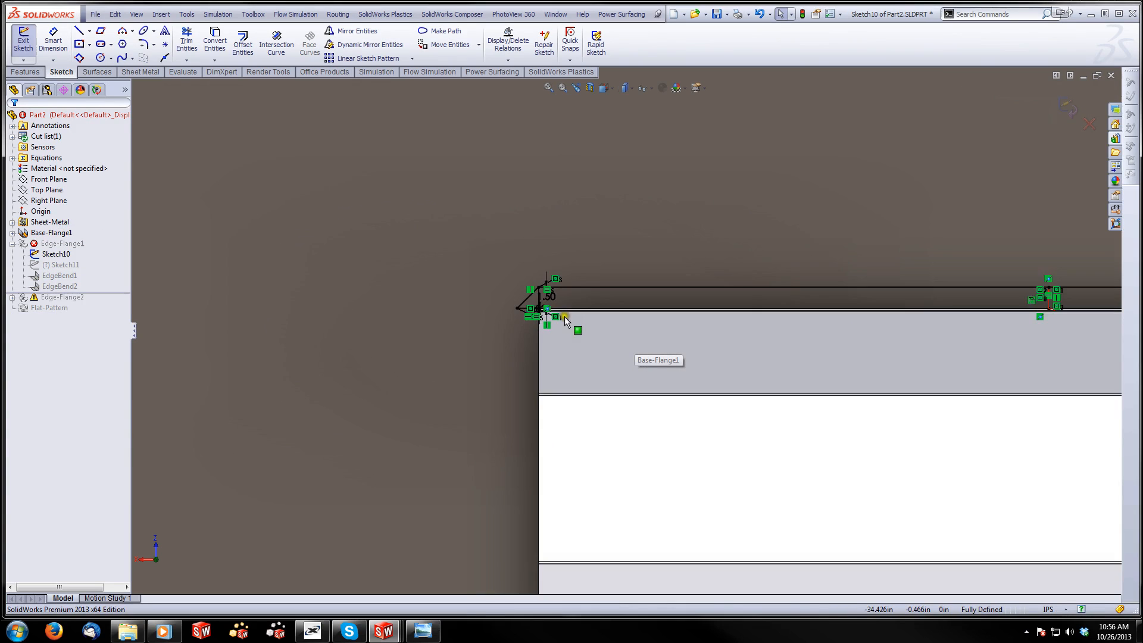
scroll(579, 331, down, 5)
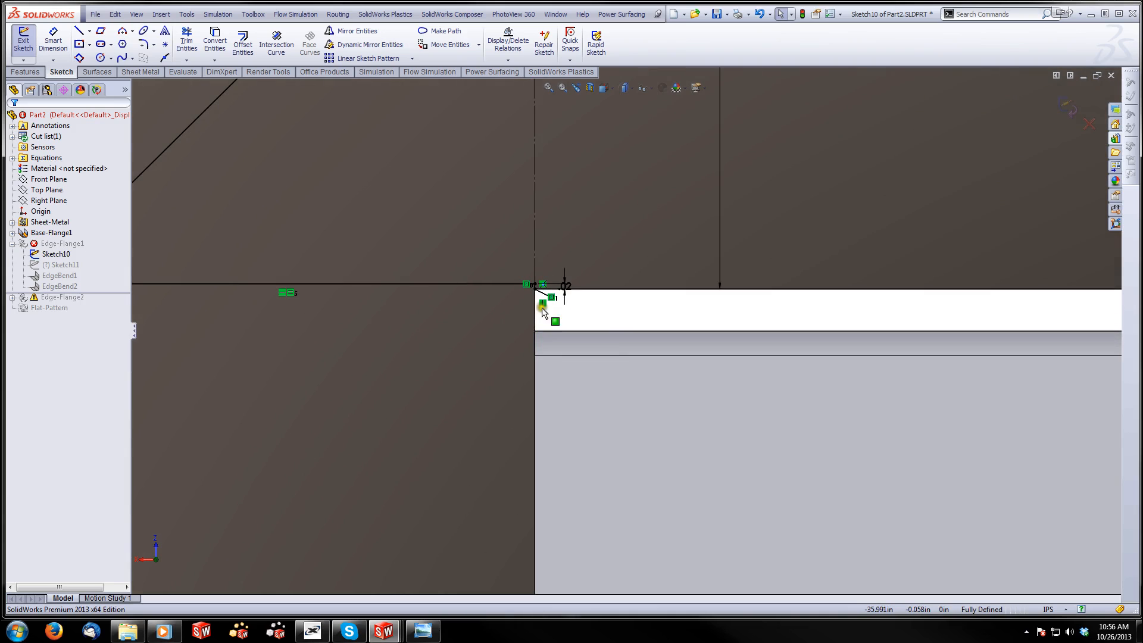
middle_drag(568, 301, 599, 289)
scroll(601, 289, up, 5)
scroll(851, 320, up, 6)
scroll(870, 270, down, 13)
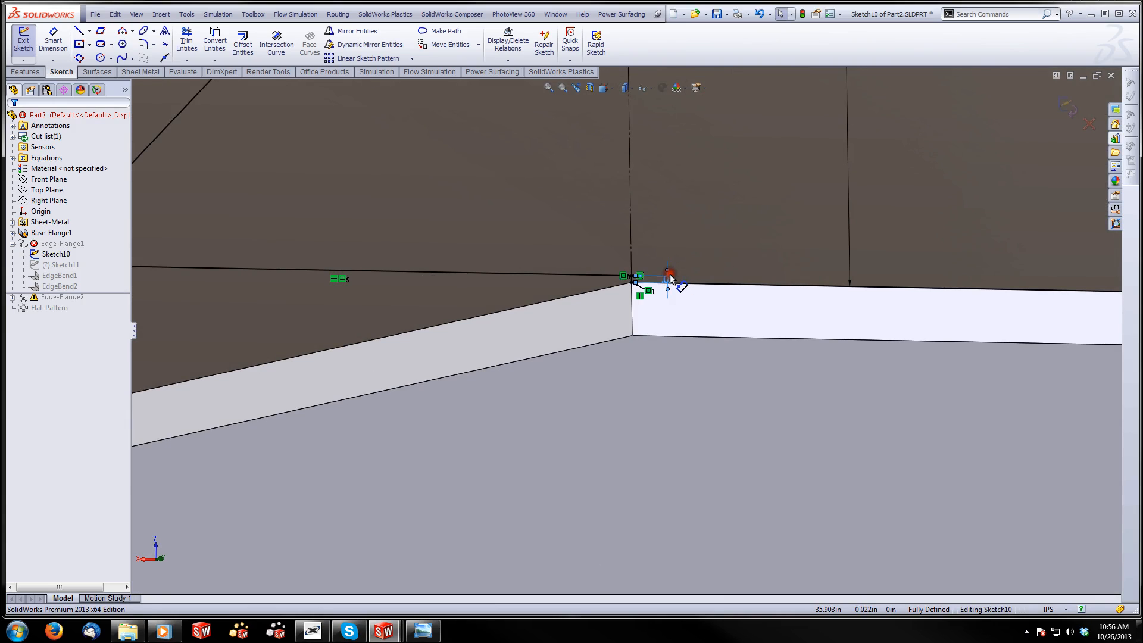
click(670, 274)
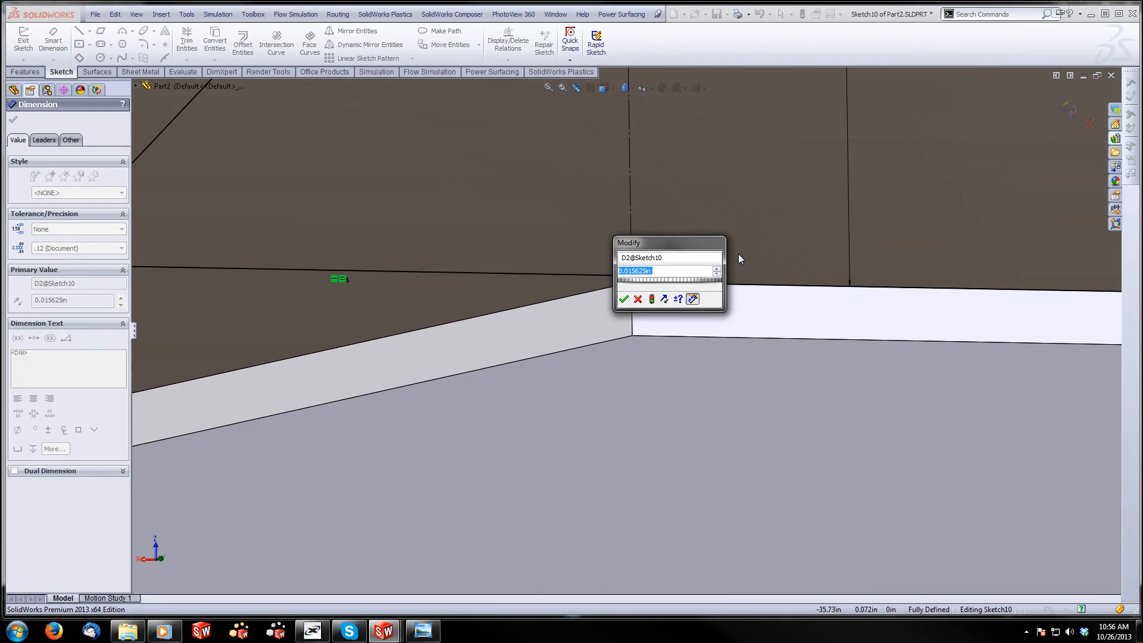
text(.25)
key(Return)
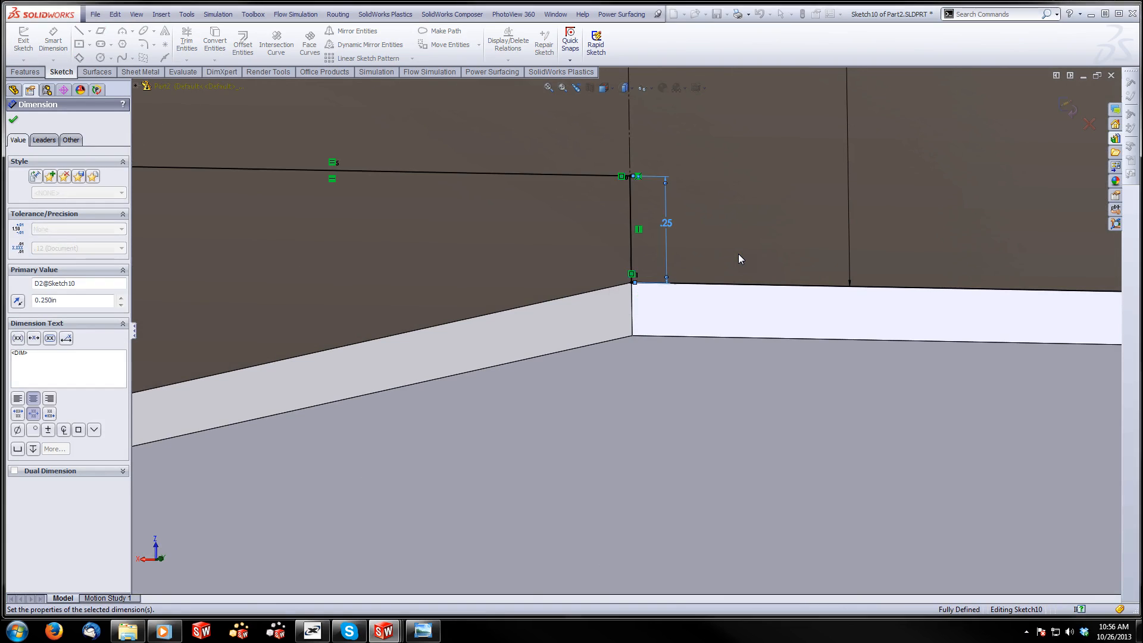
Exit Sketch10, choose to stop and repair Edge-Flange1, and dismiss the error list
middle_drag(828, 248, 1098, 97)
click(1067, 109)
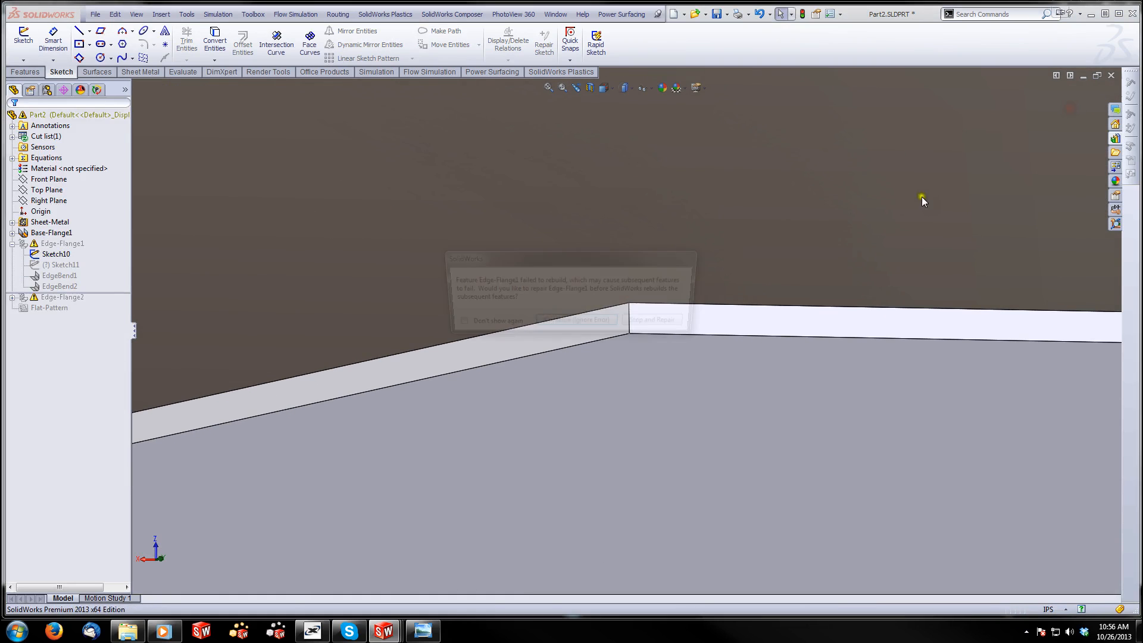
click(635, 327)
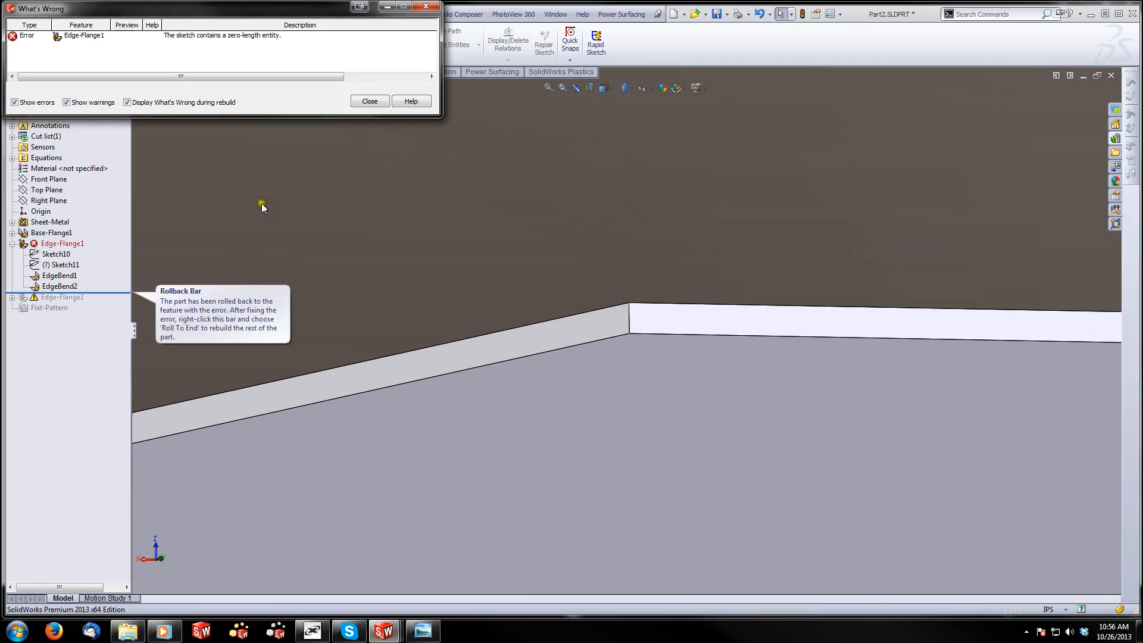
click(363, 100)
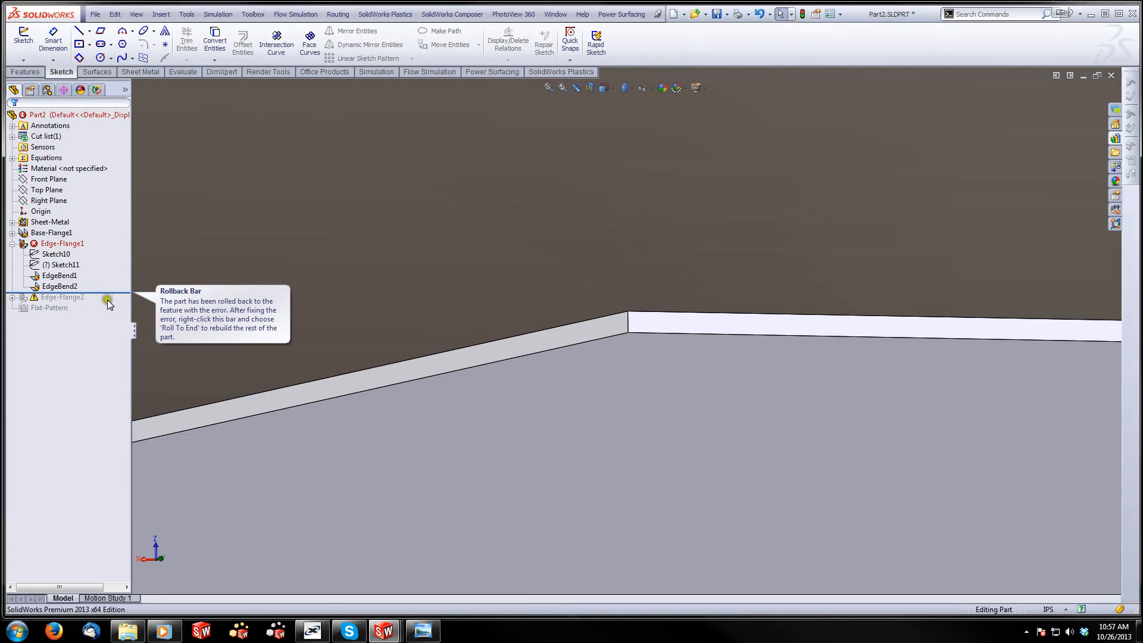
Undo the last Sketch10 edits, including the .25 in offset and the mirrored triangle, ignoring the rebuild errors
key(ctrl+q)
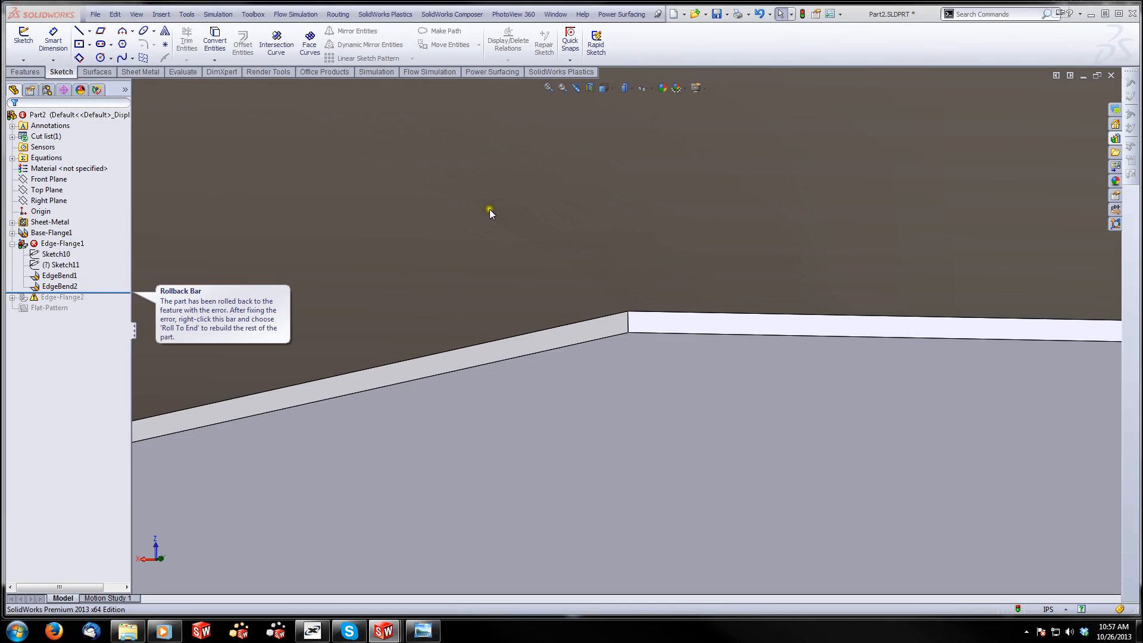
click(548, 322)
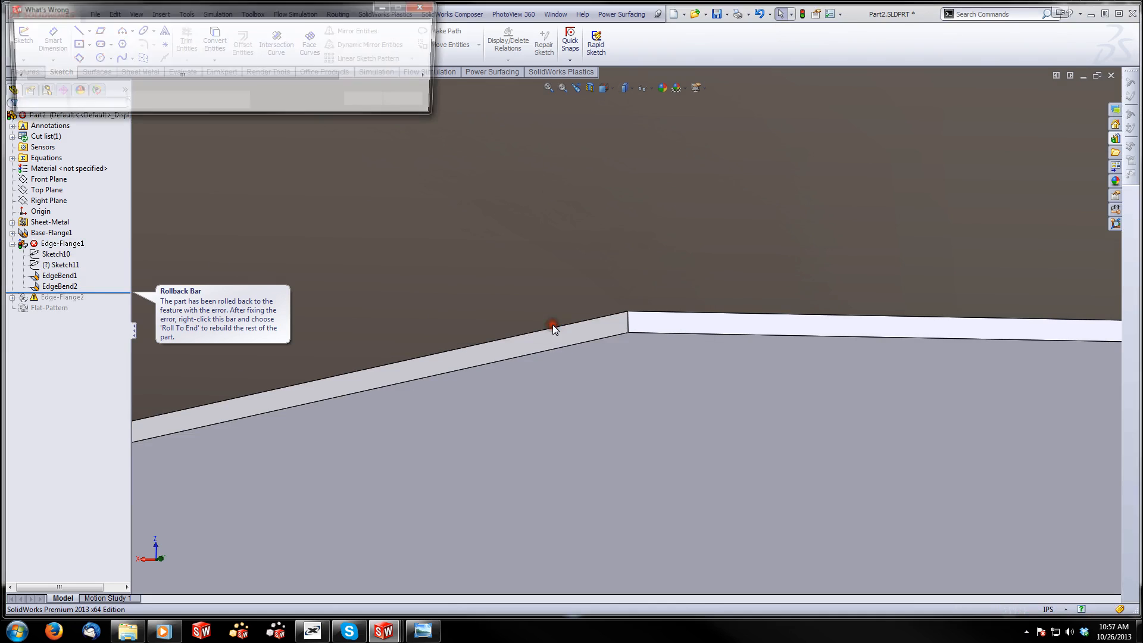
click(364, 101)
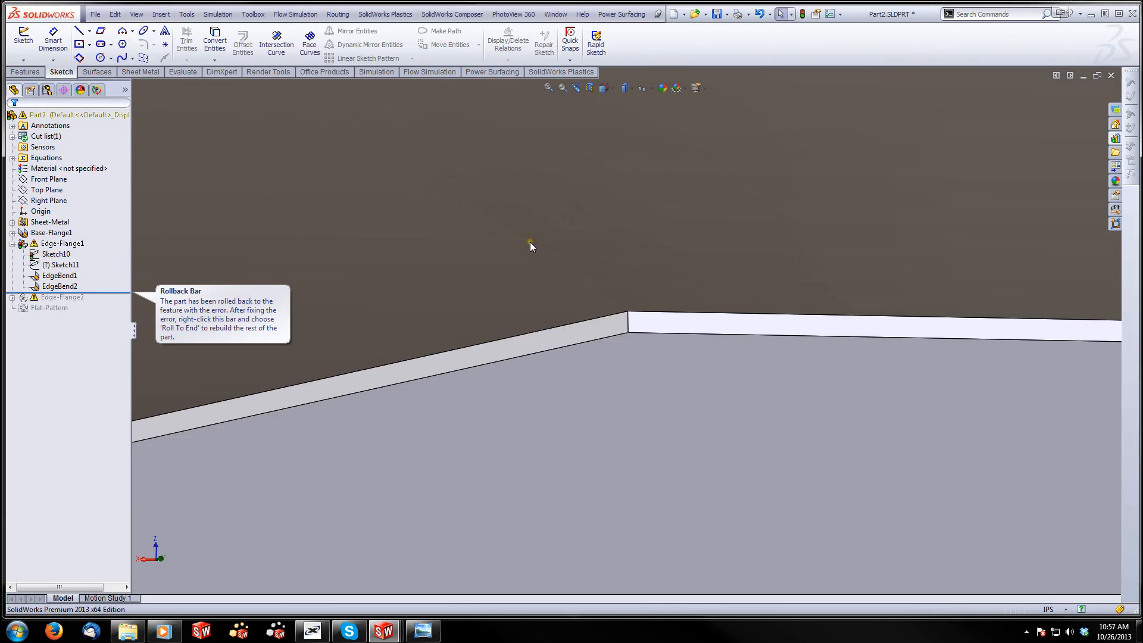
key(ctrl+q)
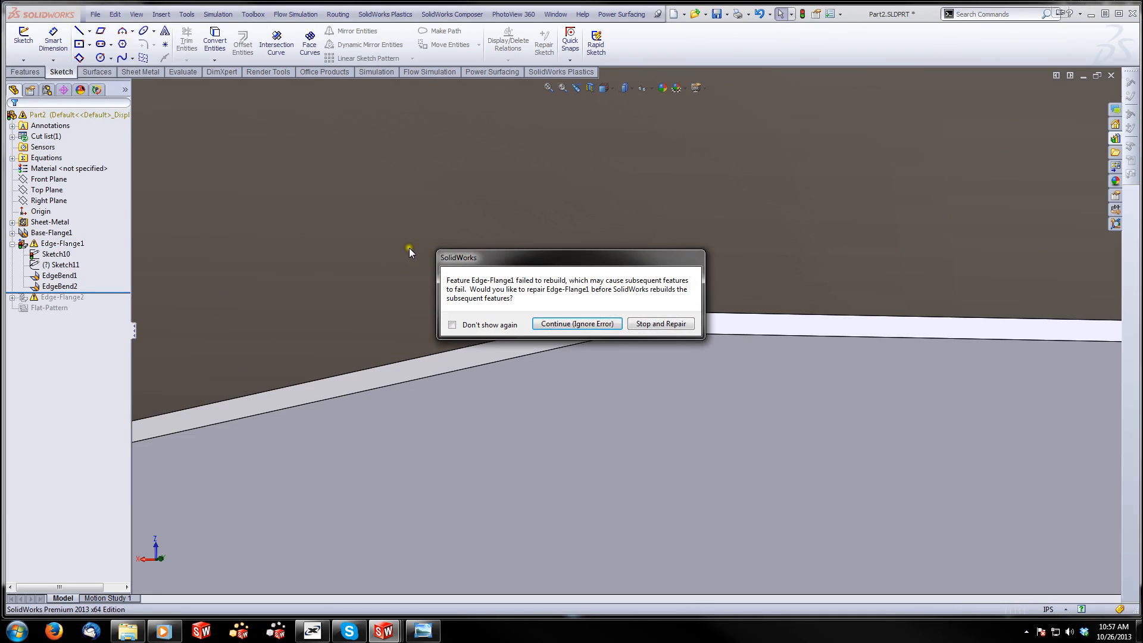
click(544, 323)
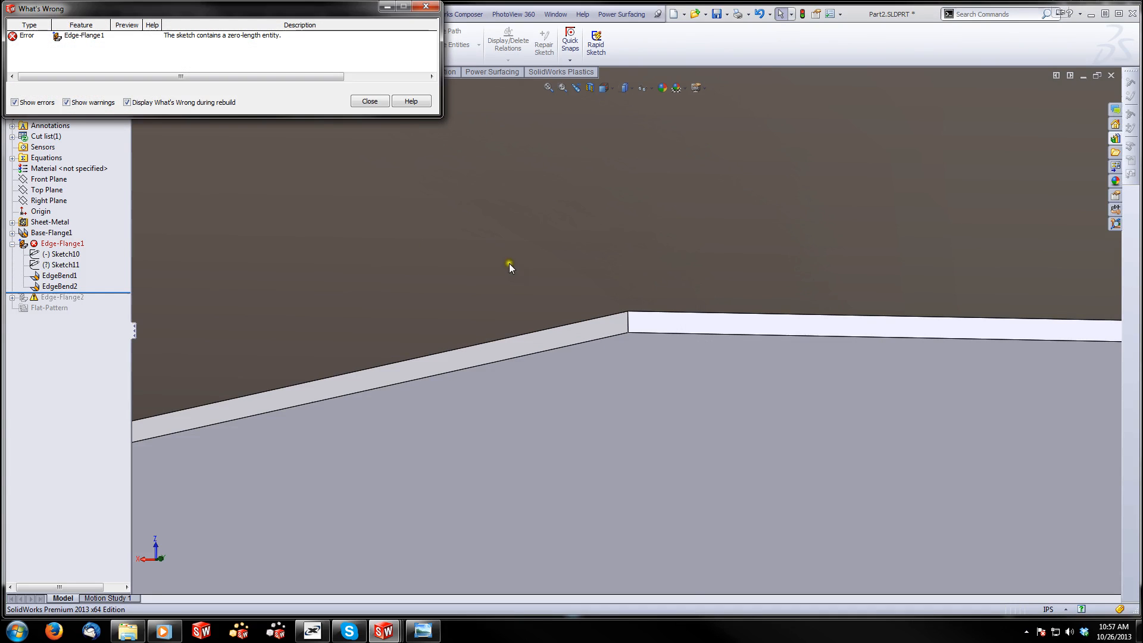
click(375, 101)
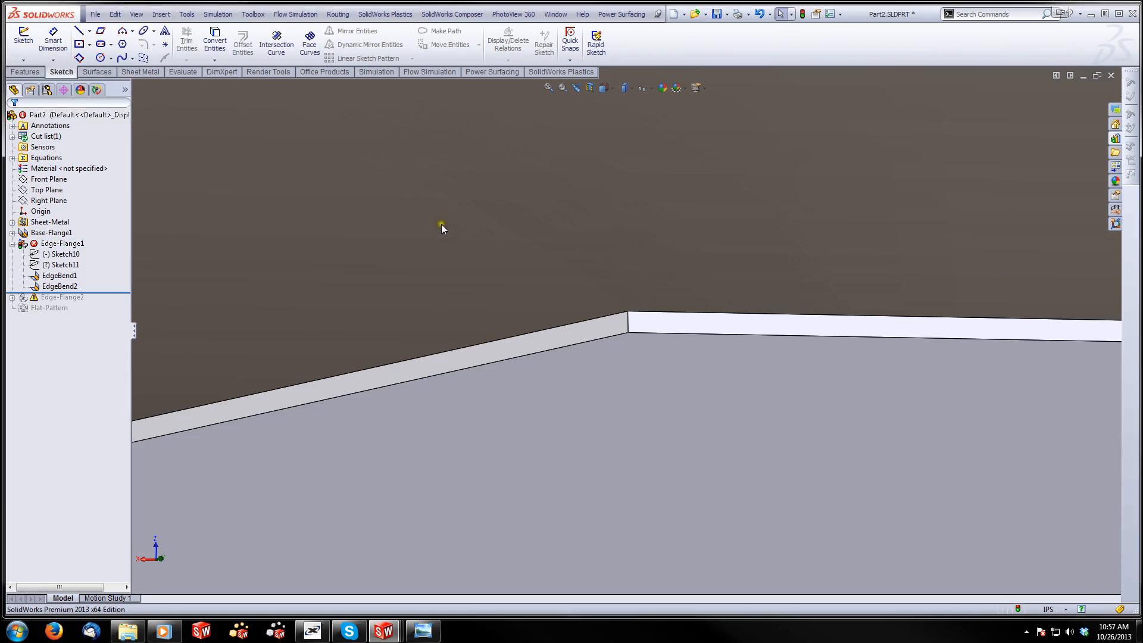
Edit Sketch10 and trim away the sloped line and base line of the remaining end triangle
middle_drag(441, 224, 612, 301)
scroll(867, 378, up, 11)
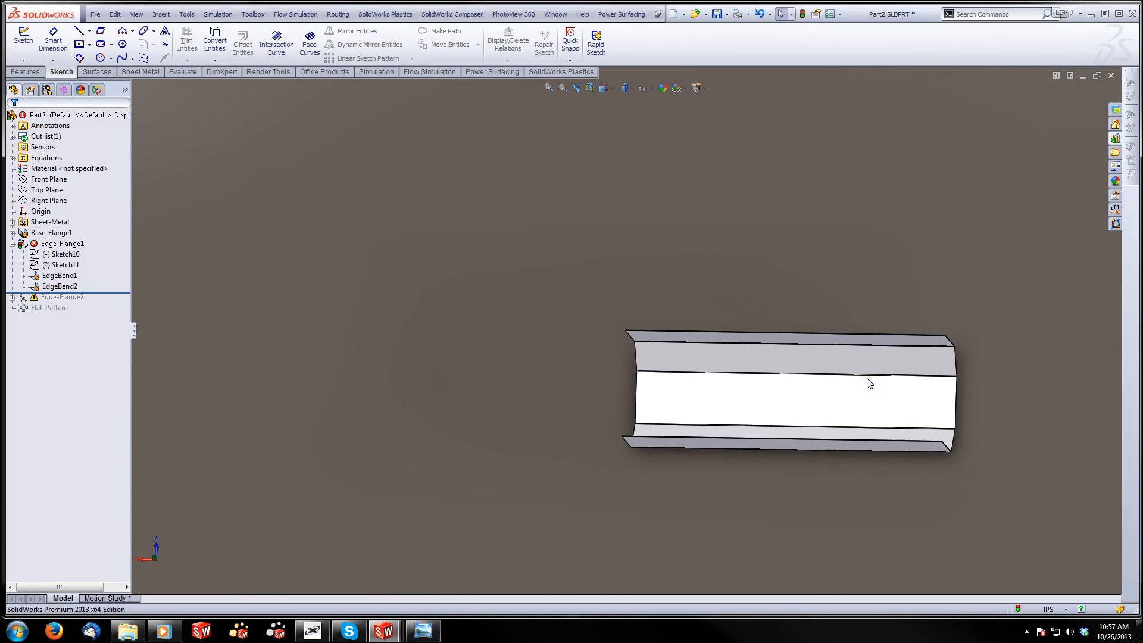
scroll(866, 378, down, 2)
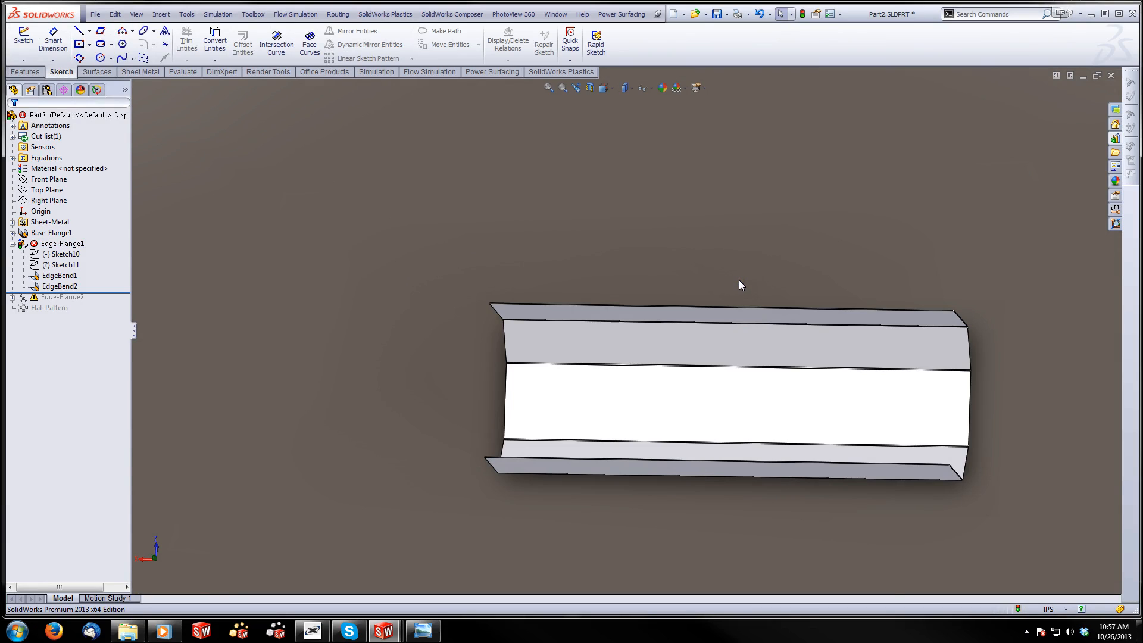
right_click(58, 254)
click(72, 218)
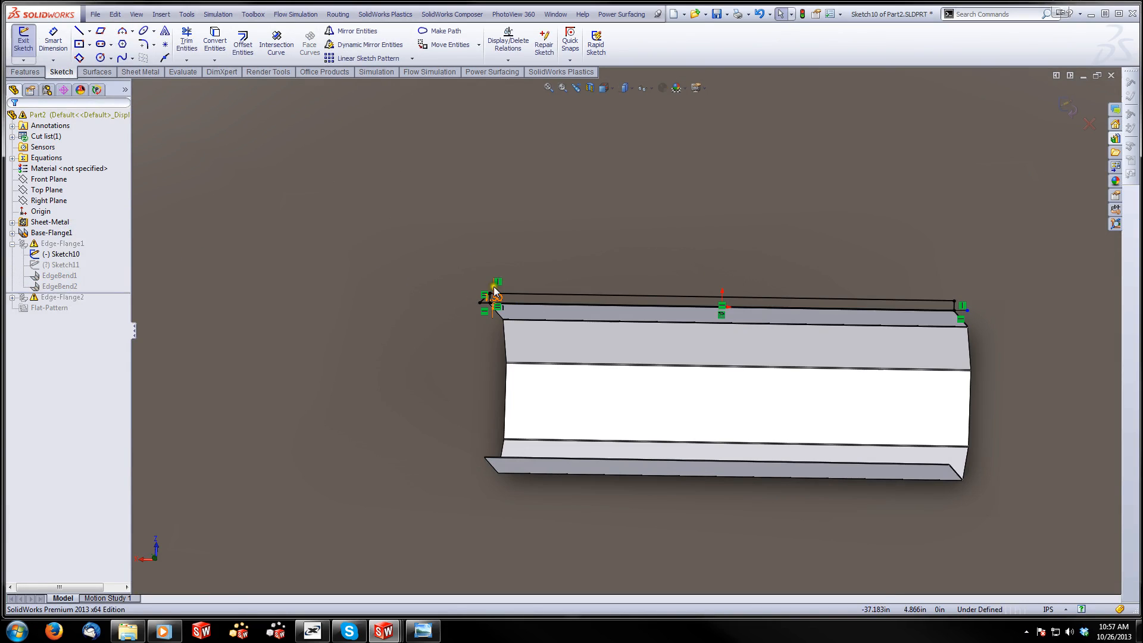
click(190, 37)
scroll(580, 335, down, 8)
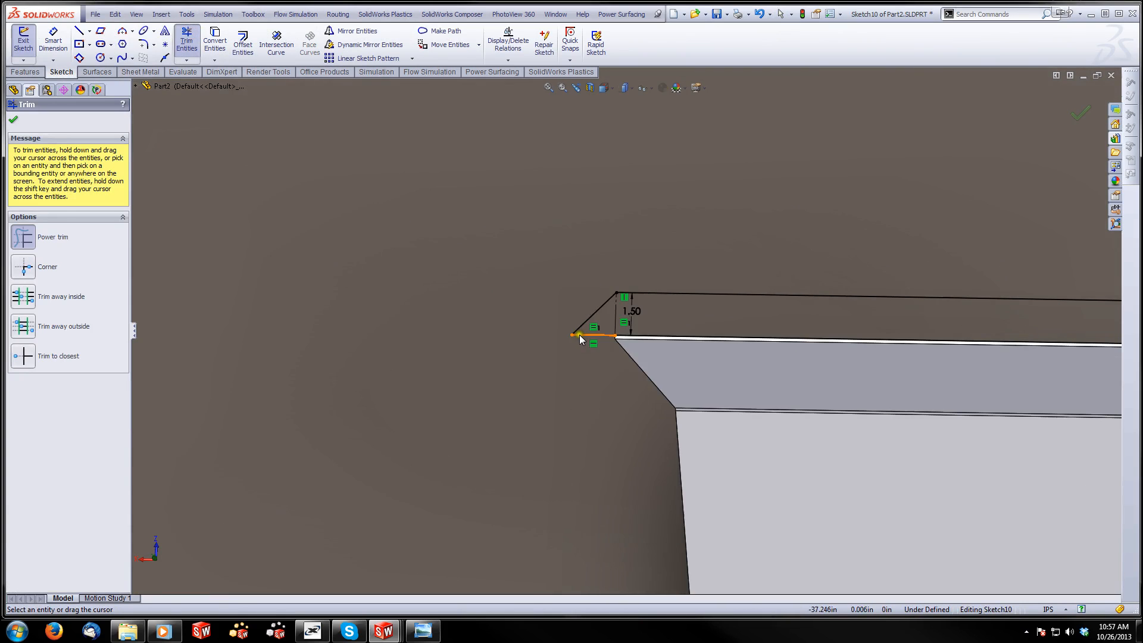
scroll(597, 290, down, 3)
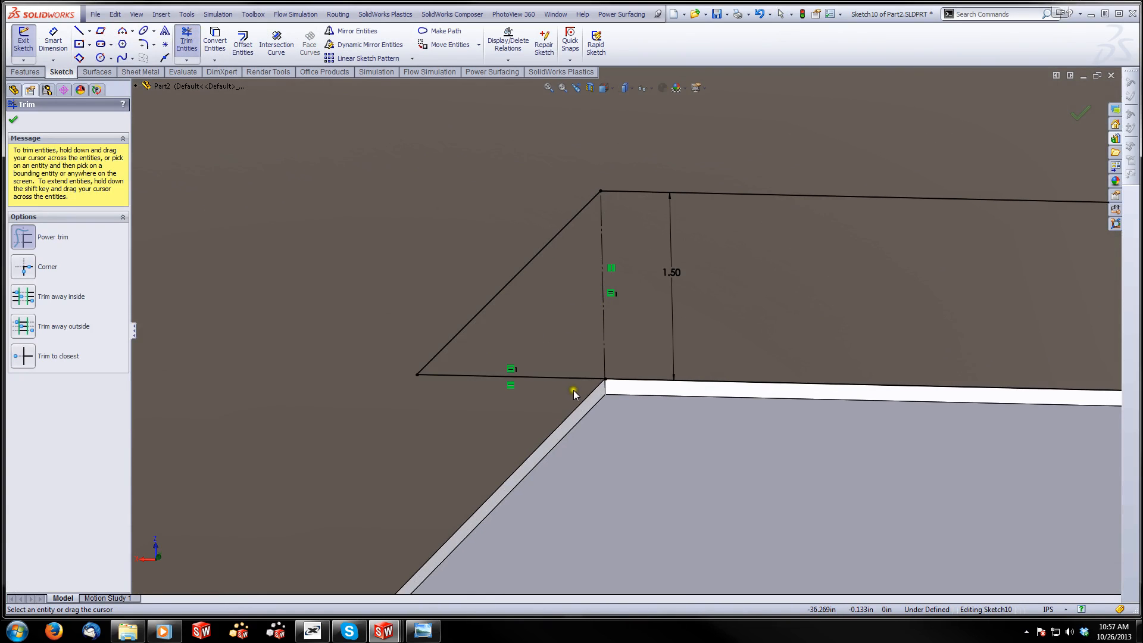
drag(530, 311, 501, 223)
drag(540, 371, 531, 423)
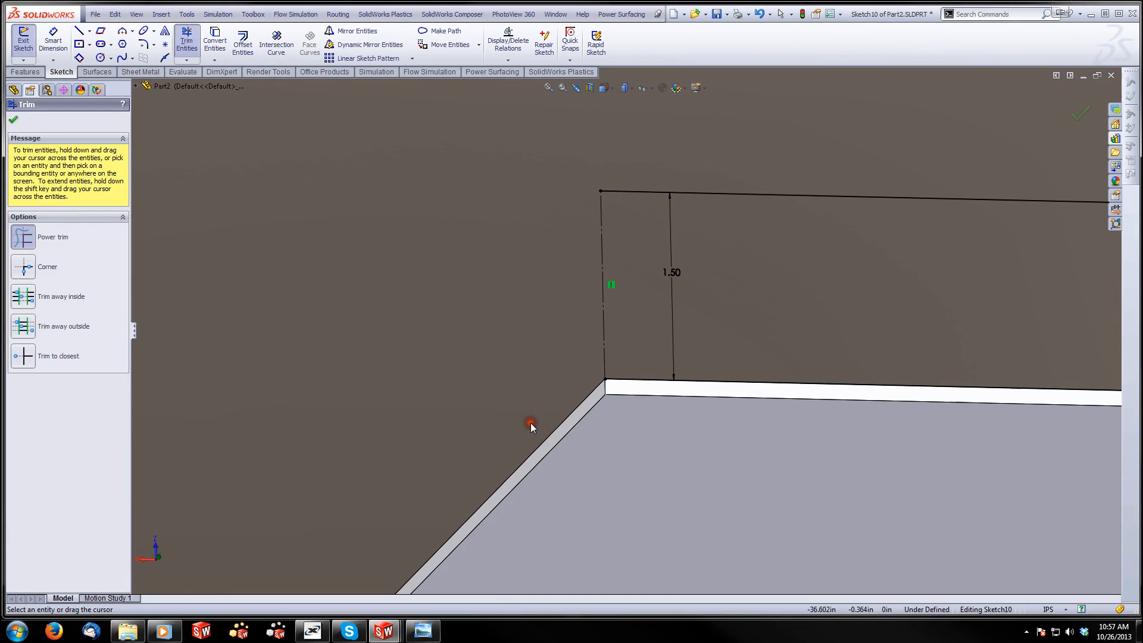
Convert the vertical construction line at the trimmed end of the flange profile into a regular sketch line
key(Escape)
click(602, 340)
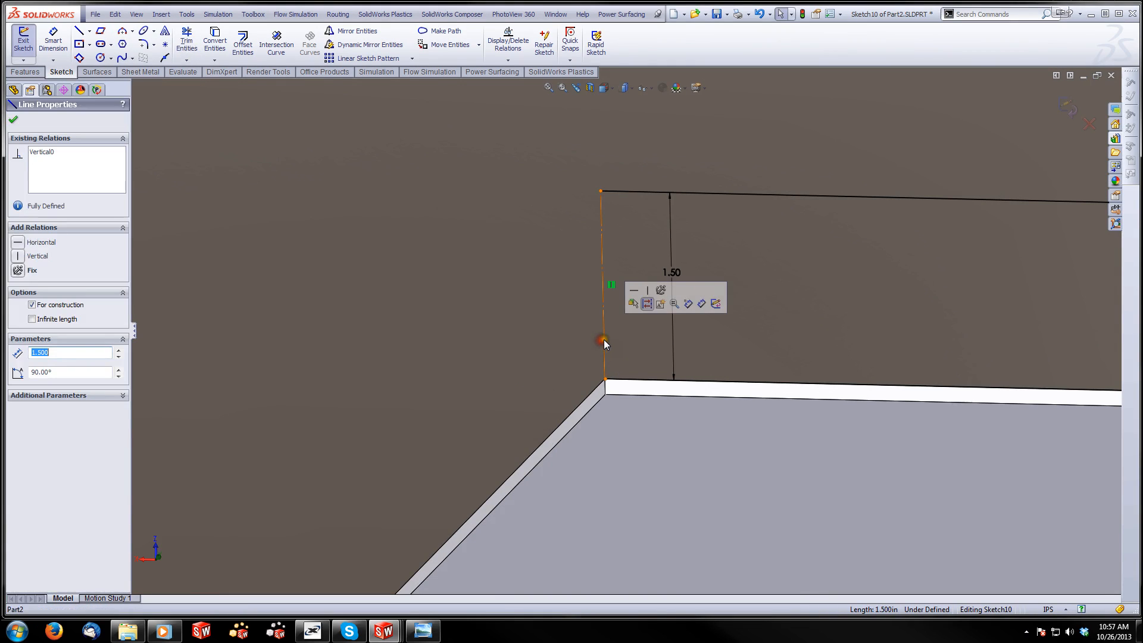
click(647, 304)
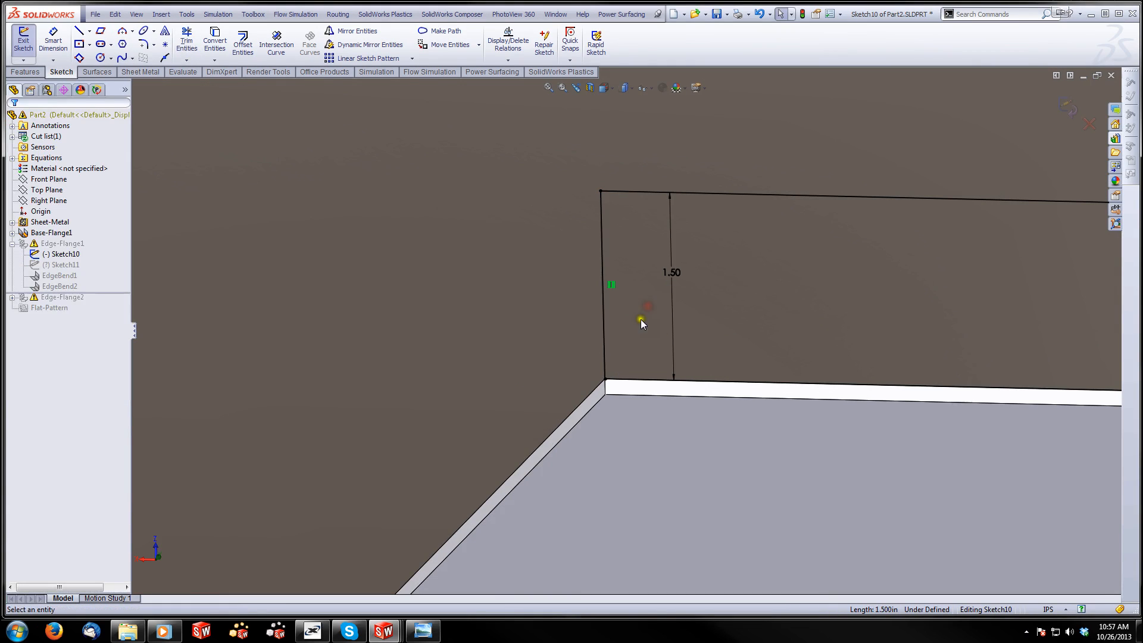
Delete the leftover horizontal line extending past the profile's opposite end and exit Sketch10
middle_drag(640, 319, 894, 363)
scroll(894, 363, up, 3)
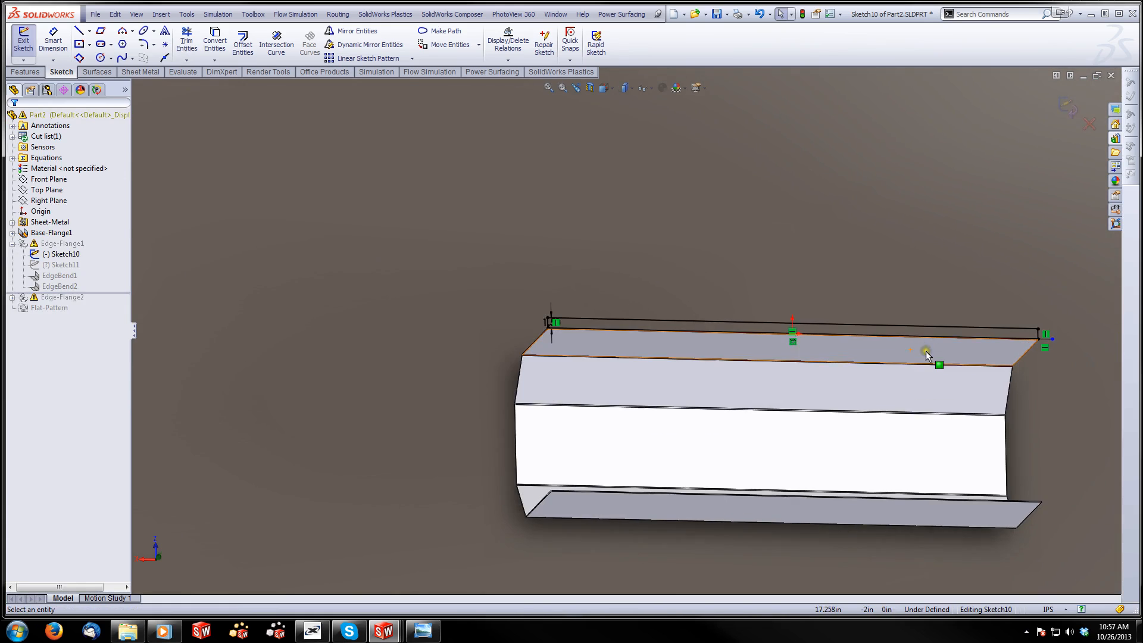
scroll(926, 351, down, 8)
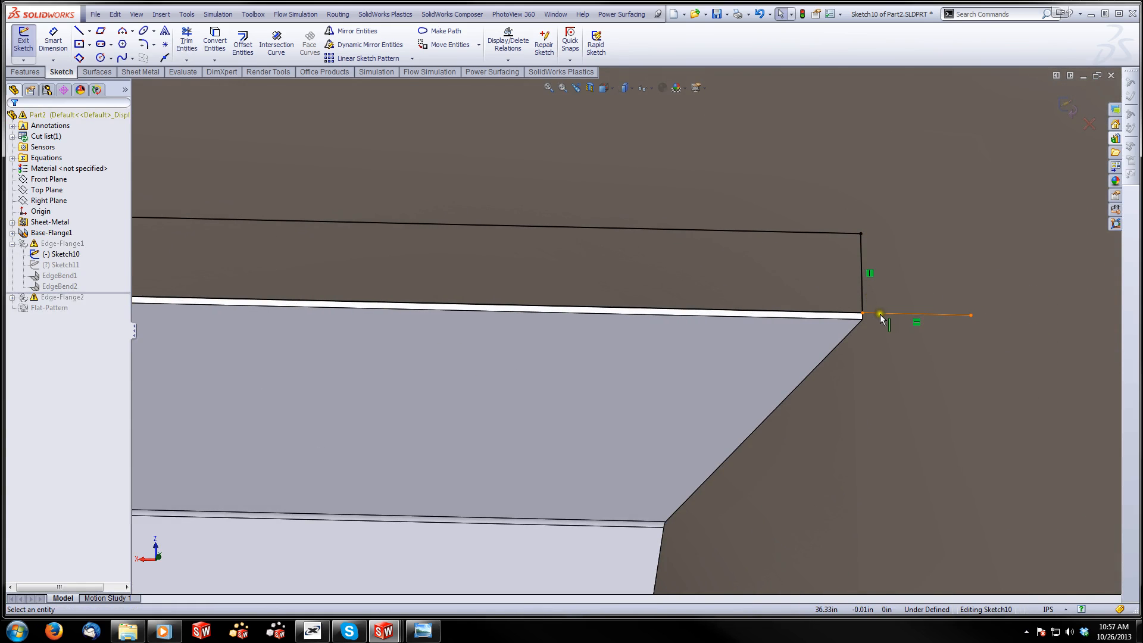
click(881, 319)
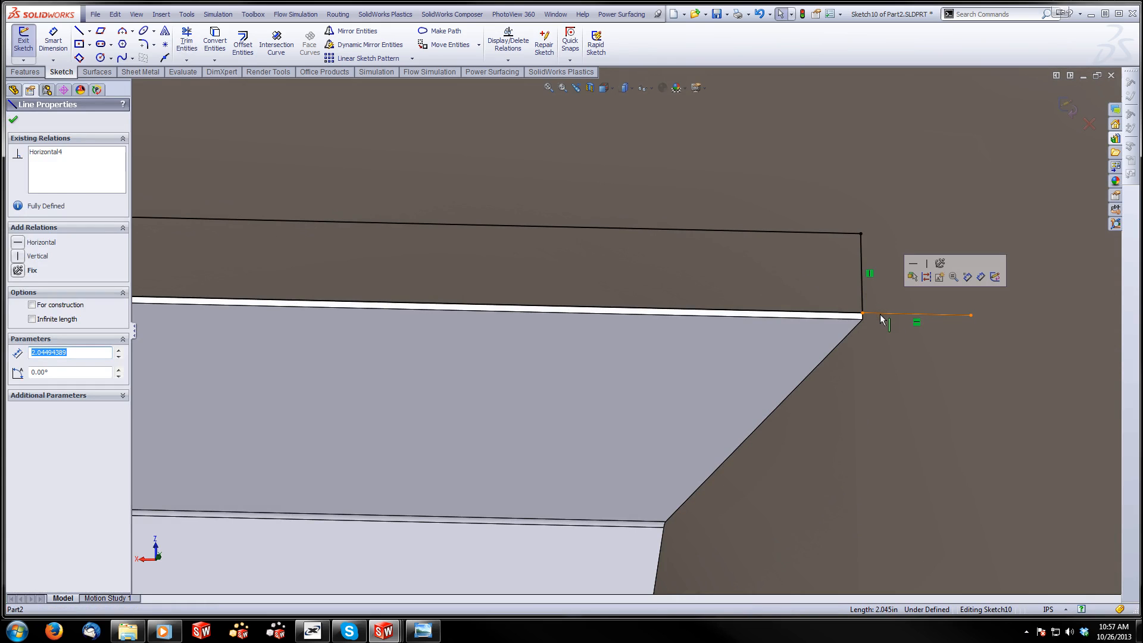
click(980, 254)
click(1066, 98)
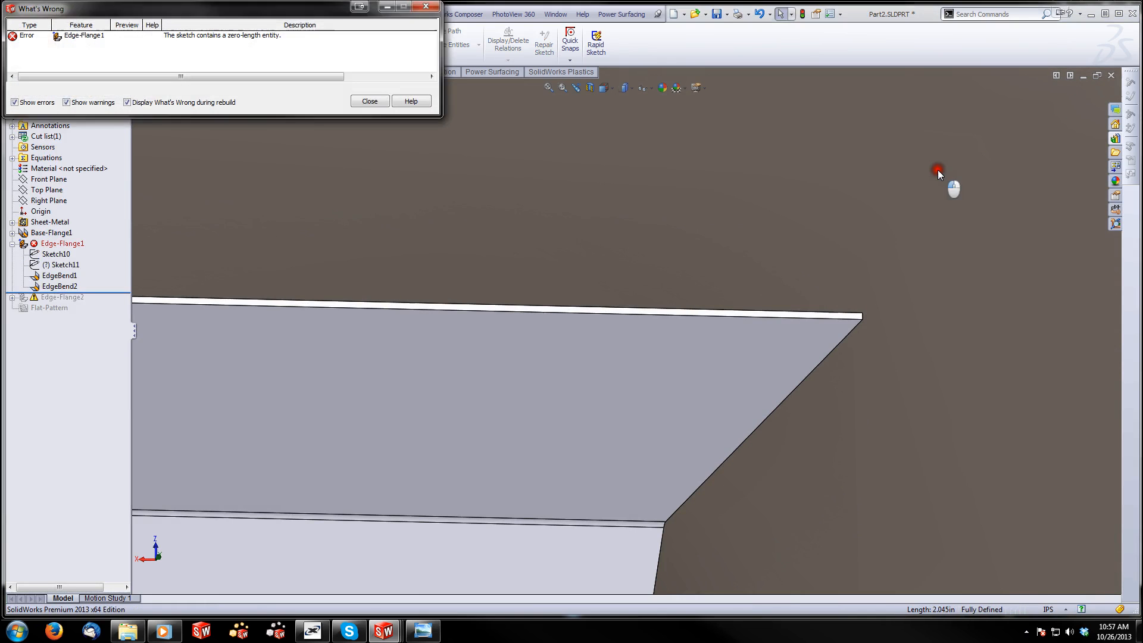
click(369, 101)
Reopen Sketch10, examine both ends of the flange profile for stray entities, and exit the sketch
right_click(67, 267)
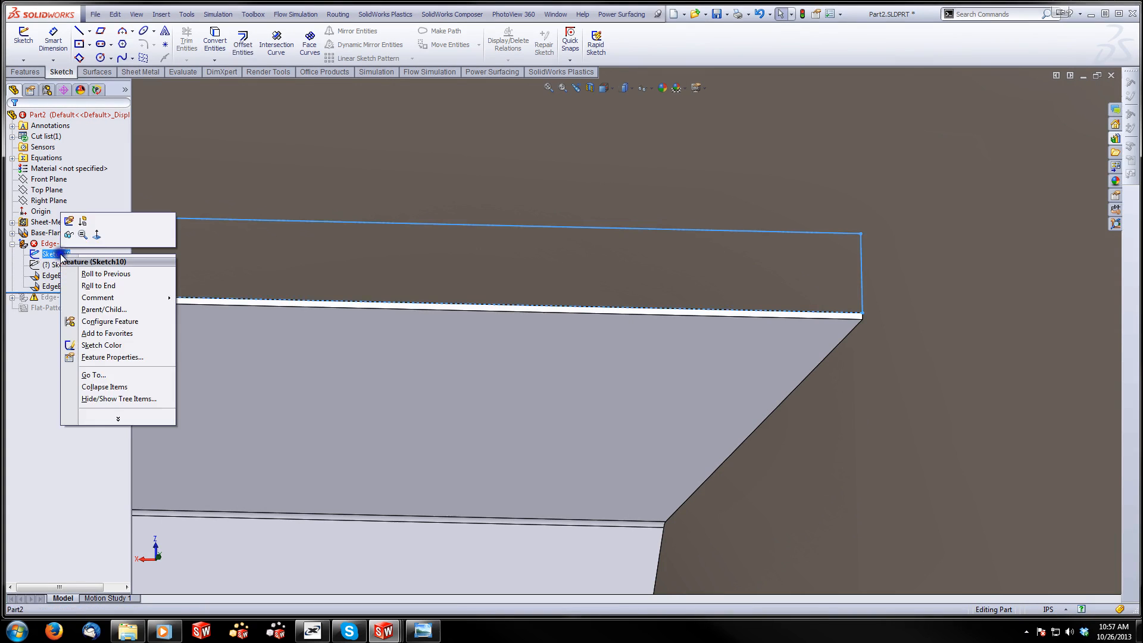
click(67, 221)
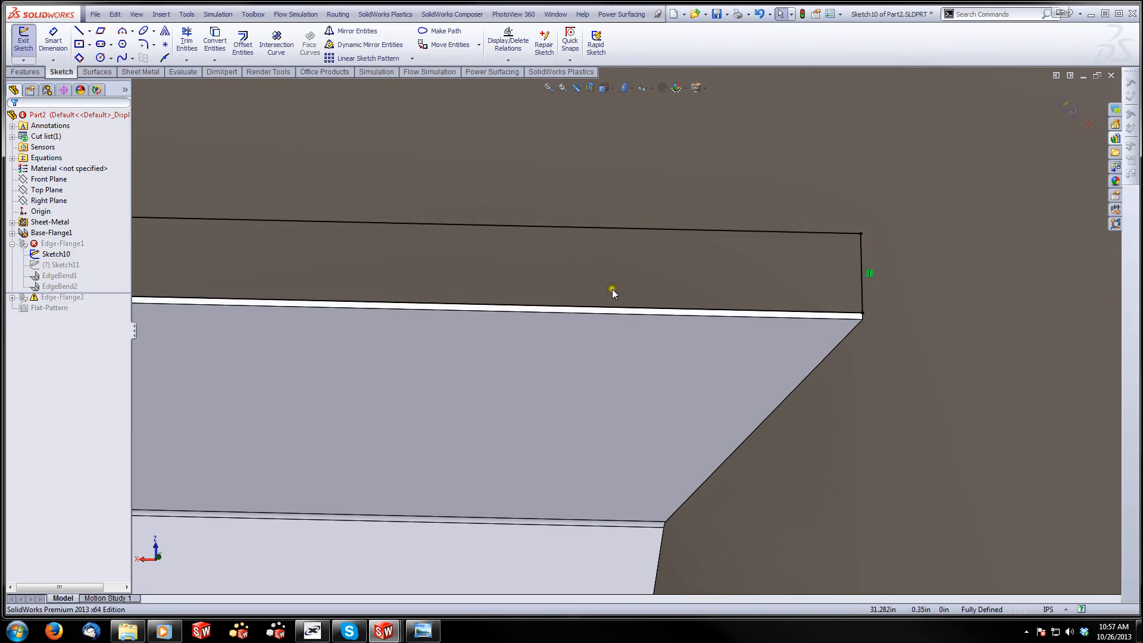
scroll(619, 313, up, 8)
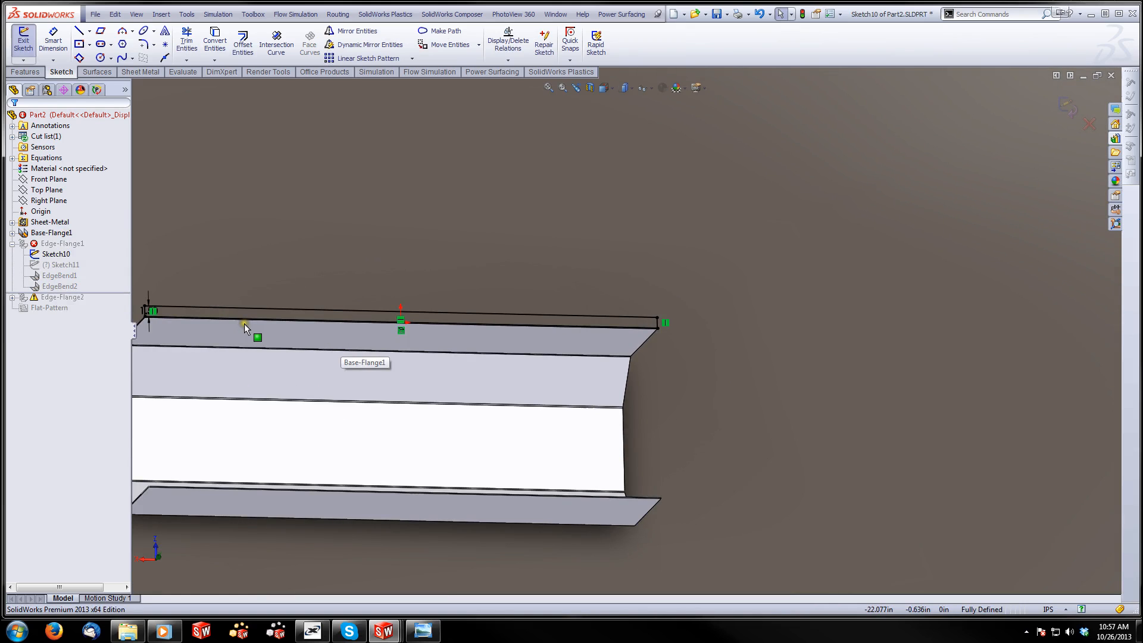
scroll(244, 323, down, 3)
scroll(227, 306, down, 4)
scroll(357, 320, down, 3)
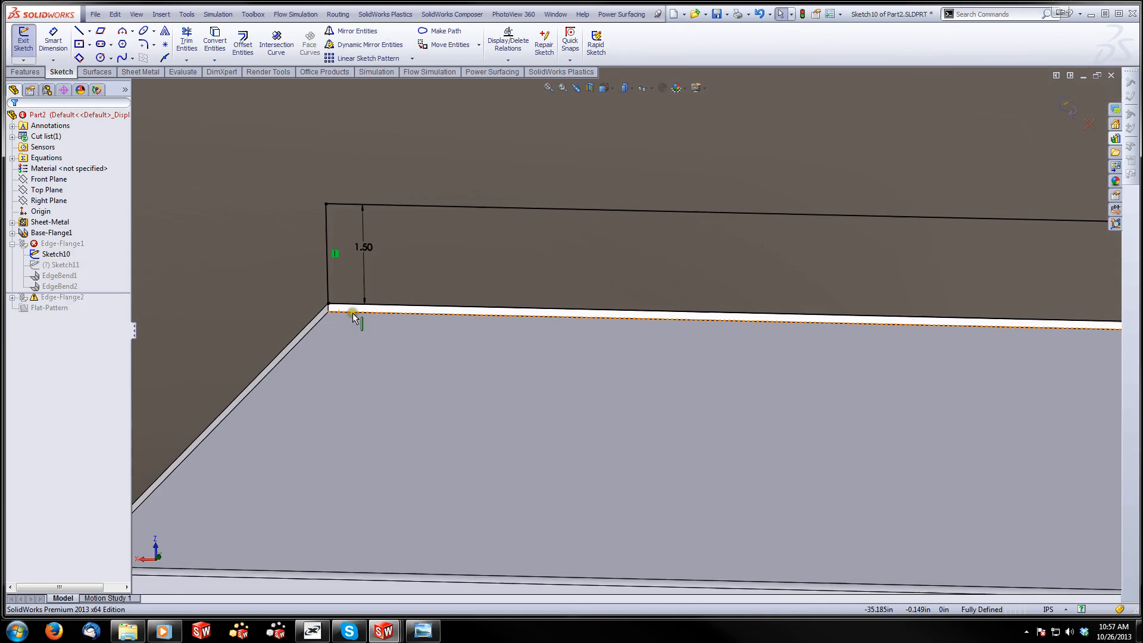
click(1058, 105)
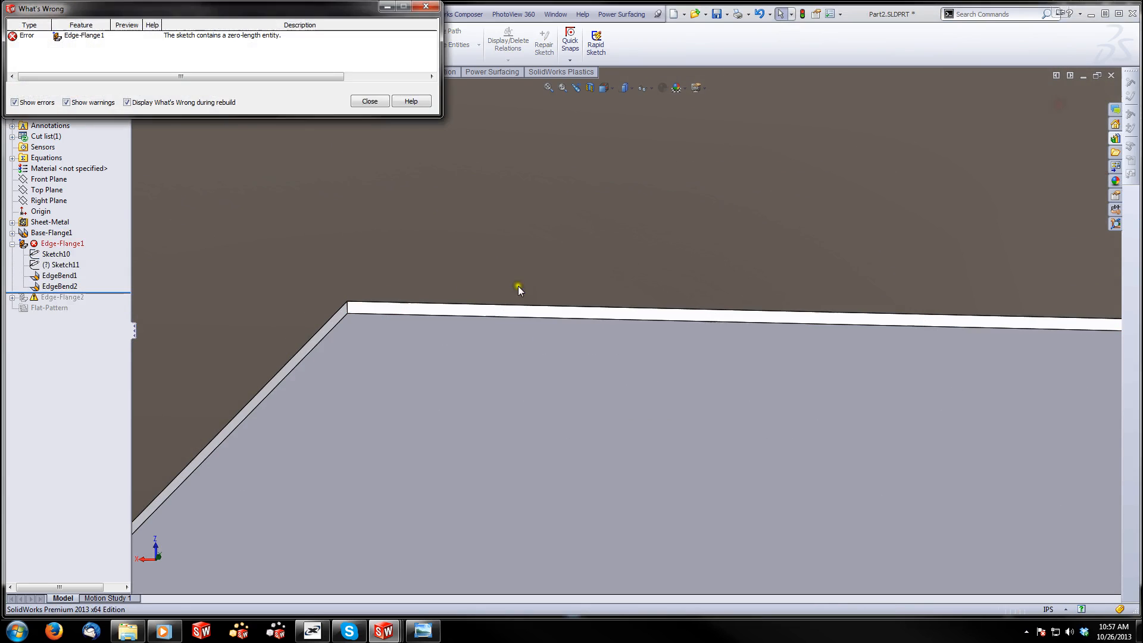
click(370, 103)
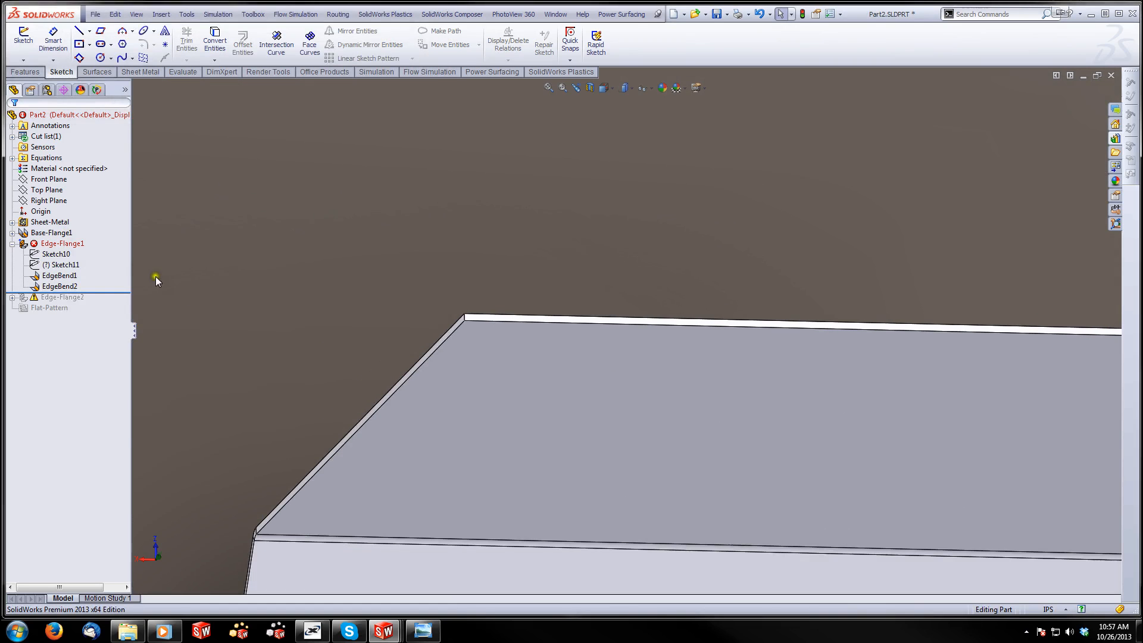
Edit Sketch11 and delete the profile's collapsed horizontal lines along the wall's top edge and the tiny vertical line at one end
click(60, 264)
right_click(60, 265)
click(70, 224)
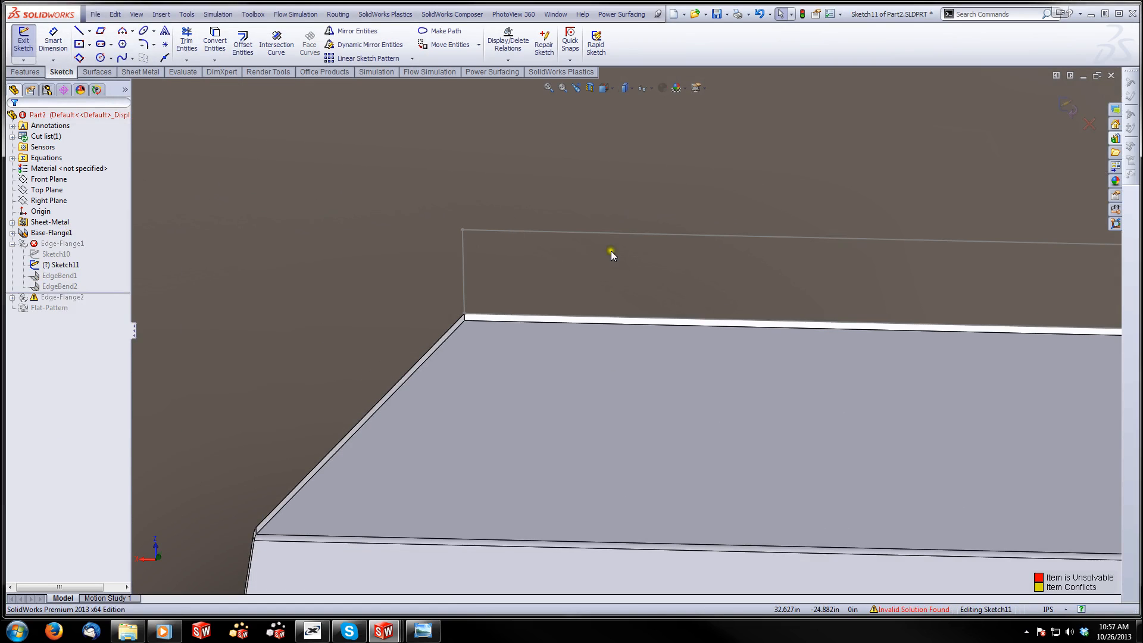
scroll(613, 252, up, 10)
scroll(780, 462, down, 3)
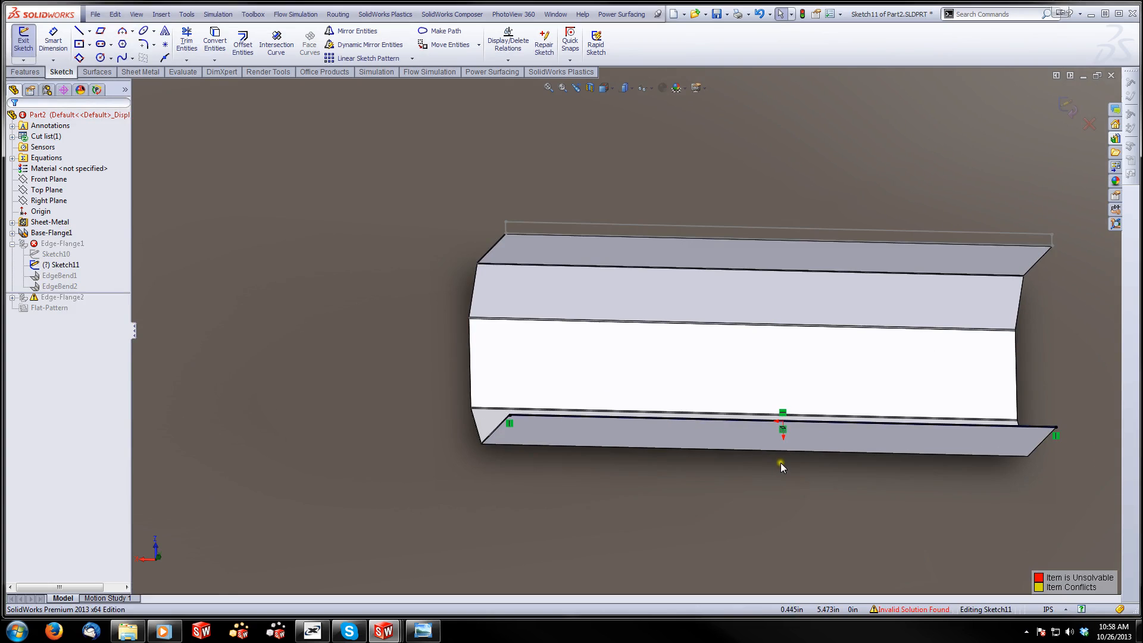
middle_drag(780, 463, 749, 390)
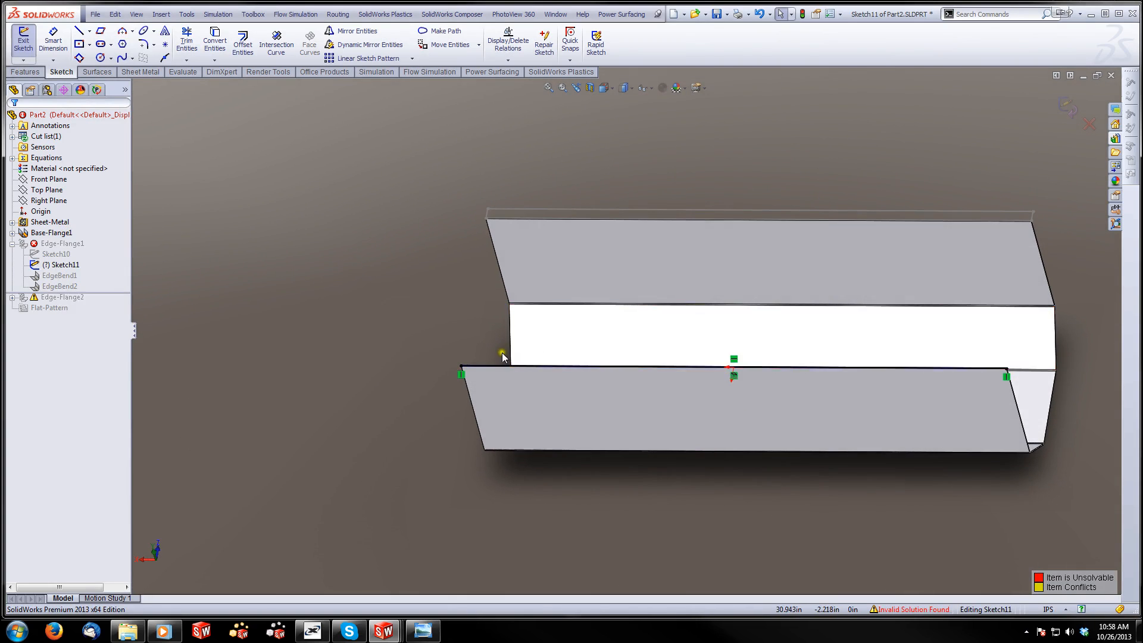
scroll(502, 353, down, 6)
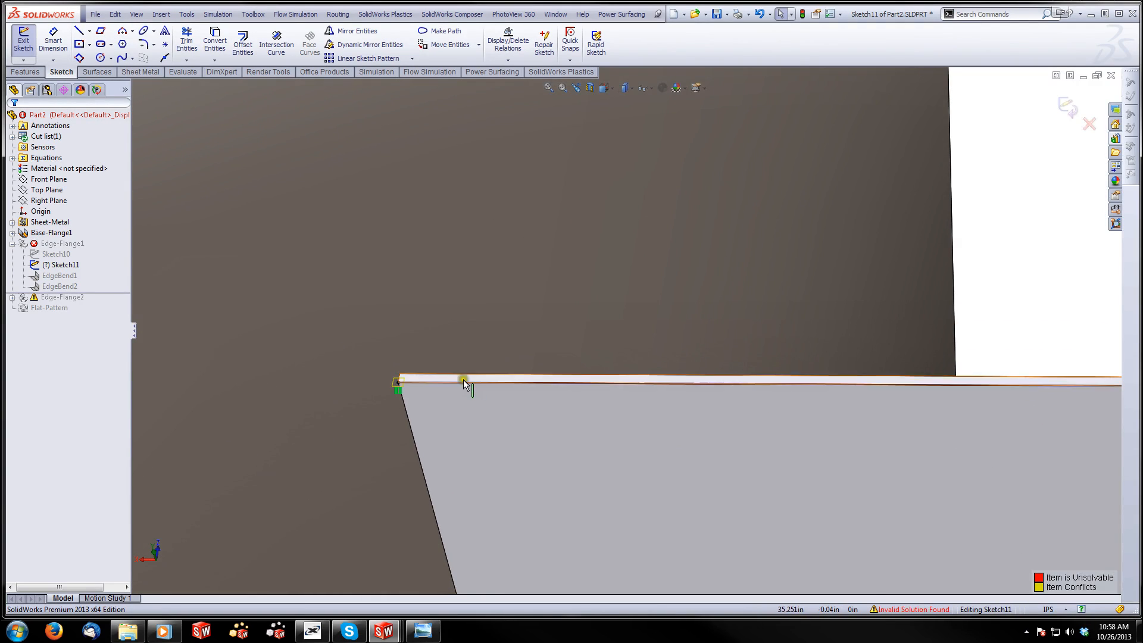
click(462, 382)
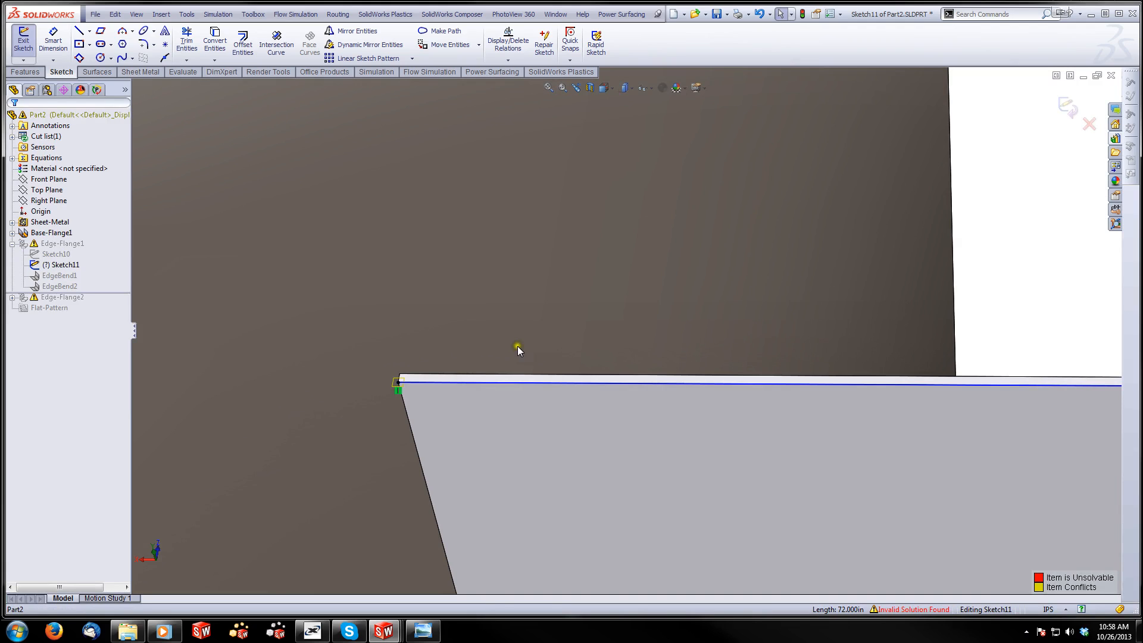
click(533, 384)
key(Escape)
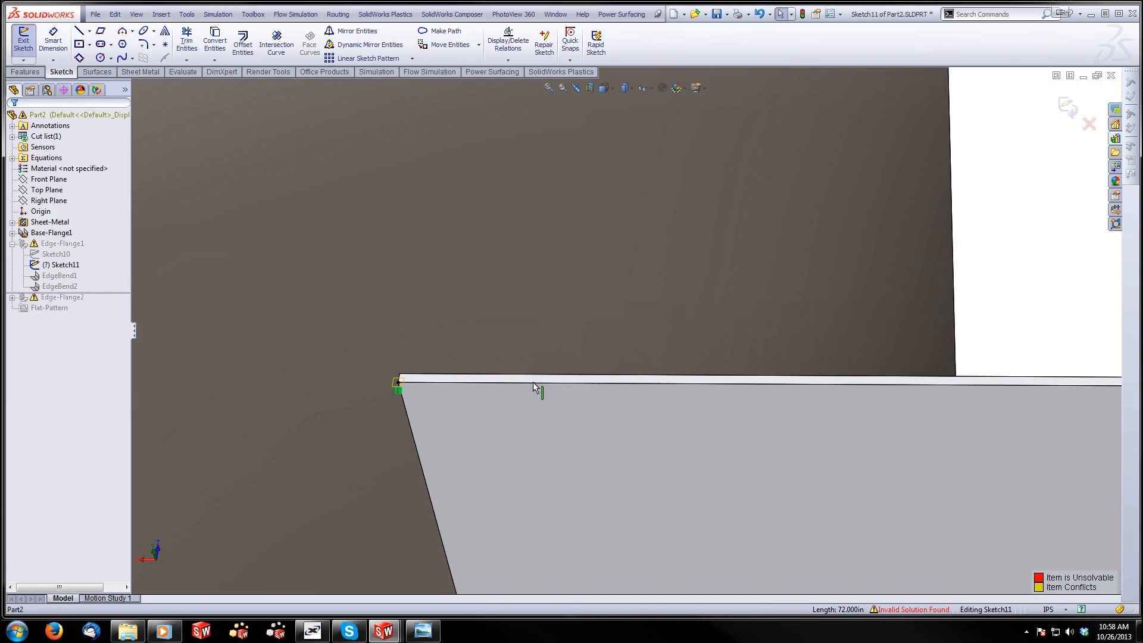
drag(447, 348, 365, 432)
key(Delete)
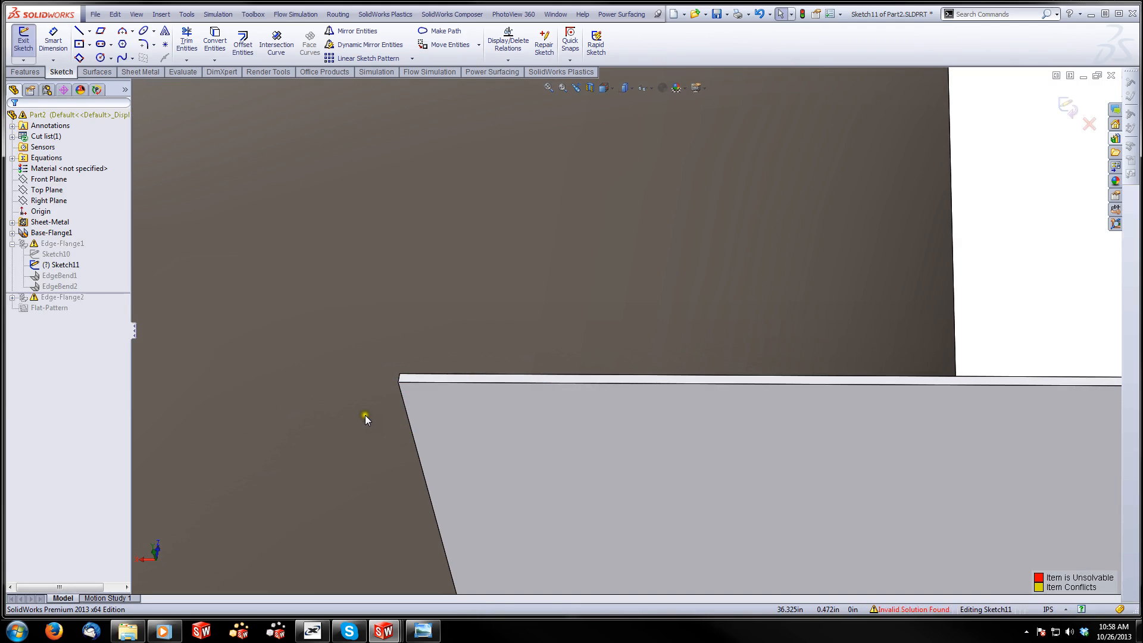
Delete the zero-length vertical line at the opposite end of the Sketch11 profile, exit the sketch and dismiss the error report
scroll(680, 327, up, 3)
scroll(857, 403, up, 6)
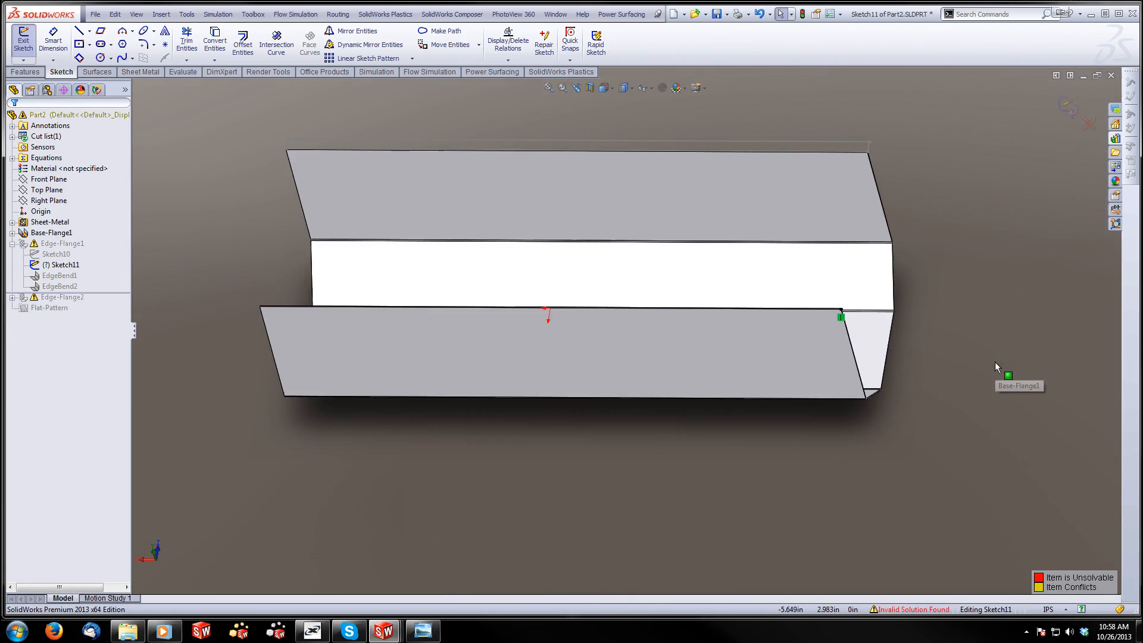
drag(912, 298, 769, 351)
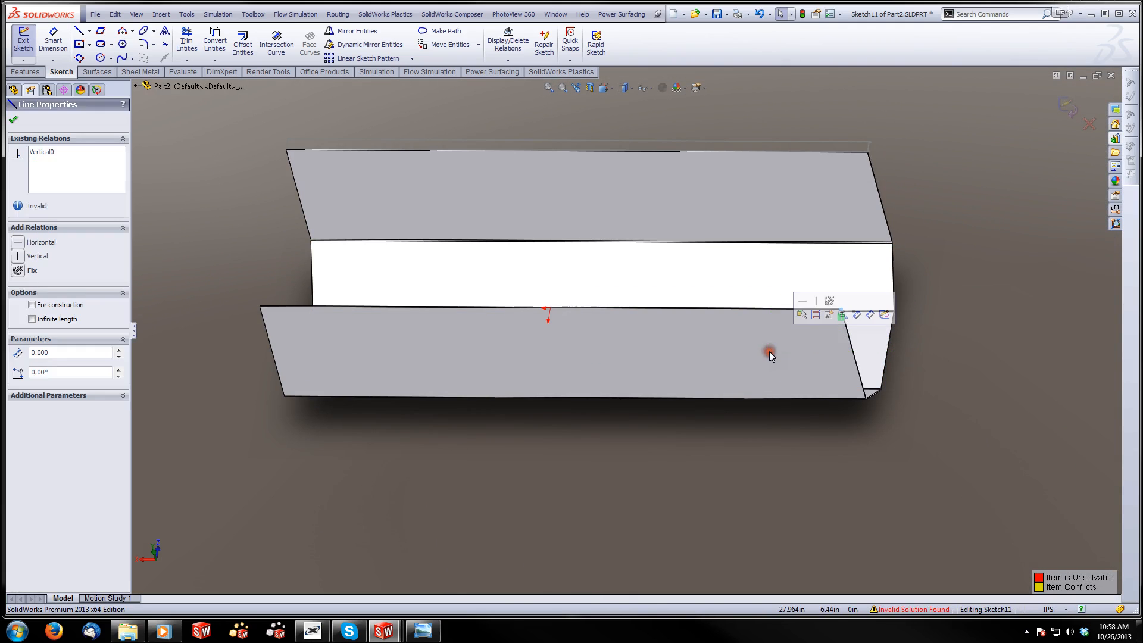
key(Delete)
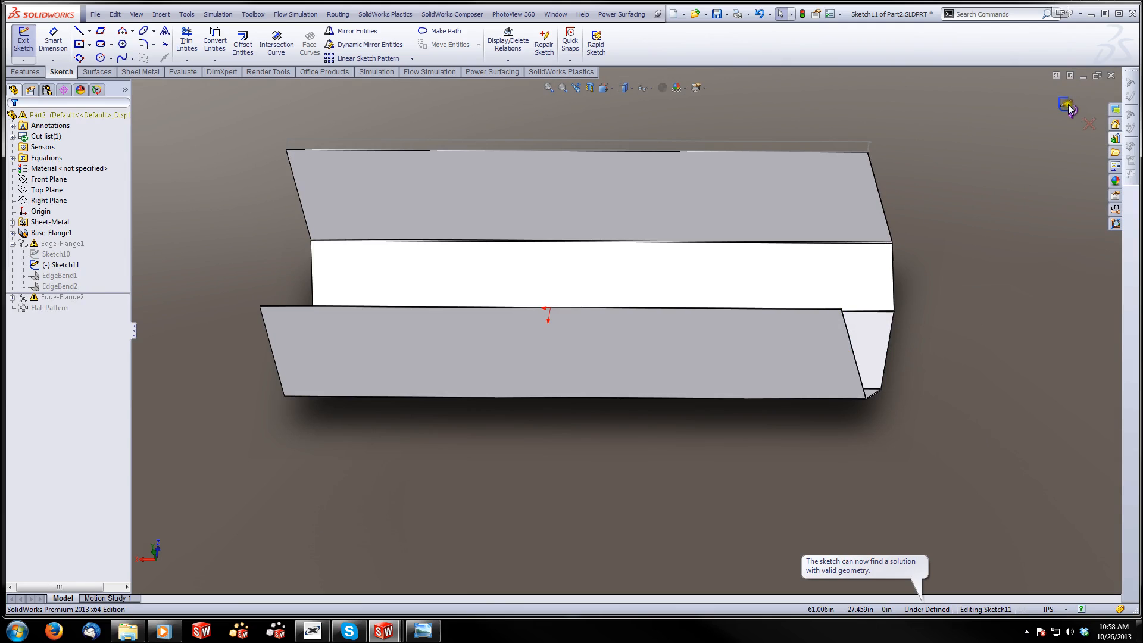
click(1067, 105)
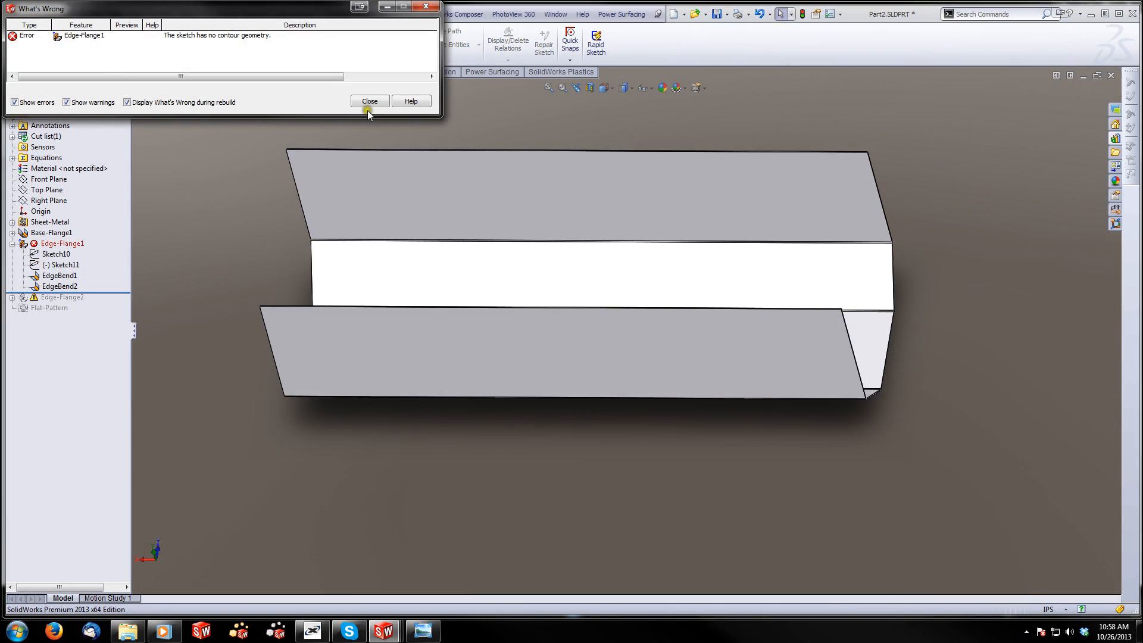
click(365, 102)
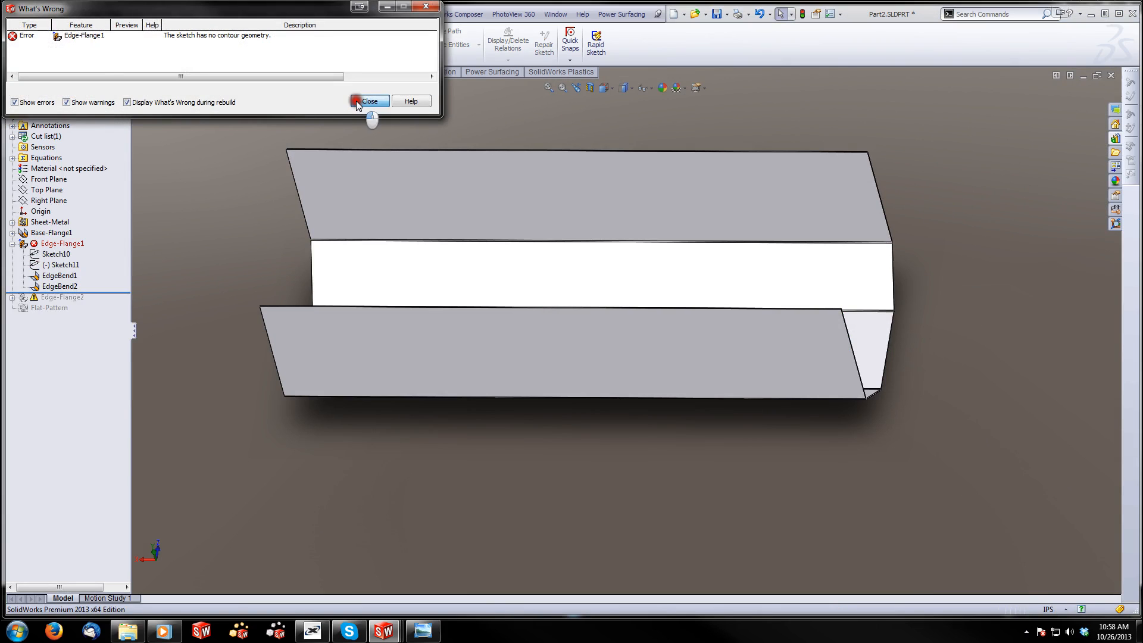
Reopen Sketch10 to check the flange profile, exit the sketch and dismiss the error report
right_click(60, 256)
click(62, 223)
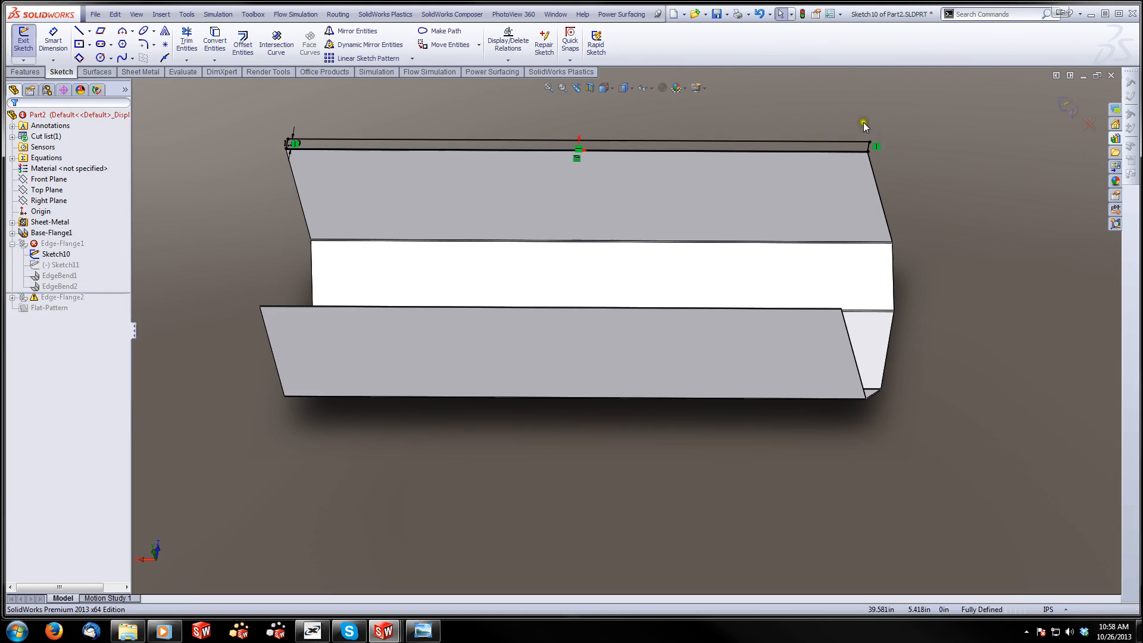
click(1068, 108)
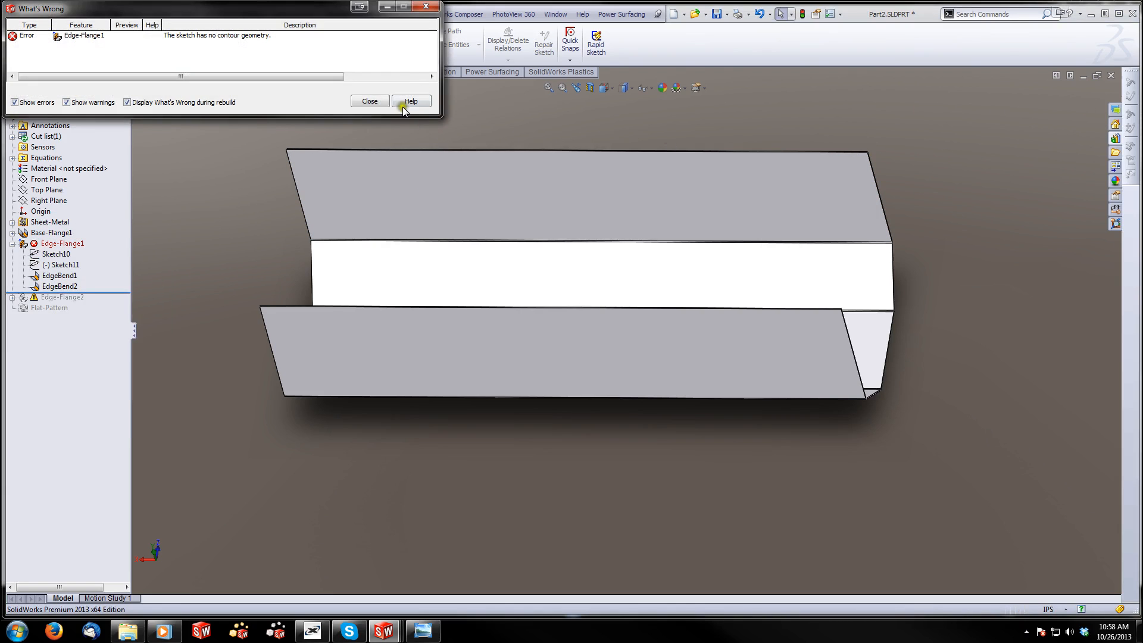
click(369, 101)
Delete Edge-Flange1 together with the features that depend on it, keeping only the base flange body
click(65, 244)
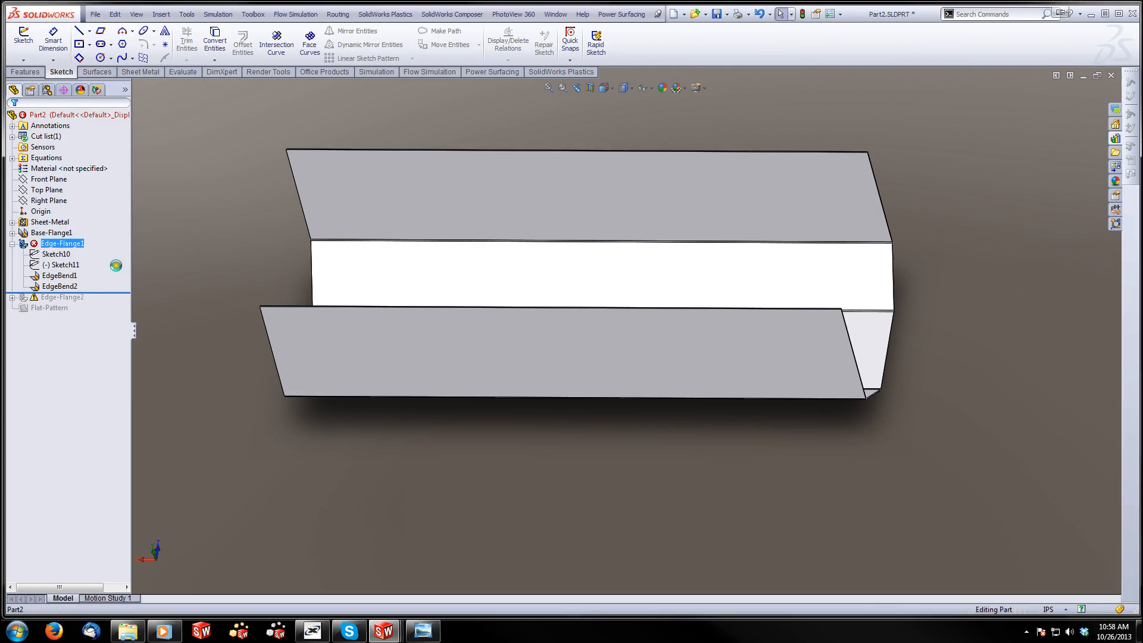
key(Delete)
key(Return)
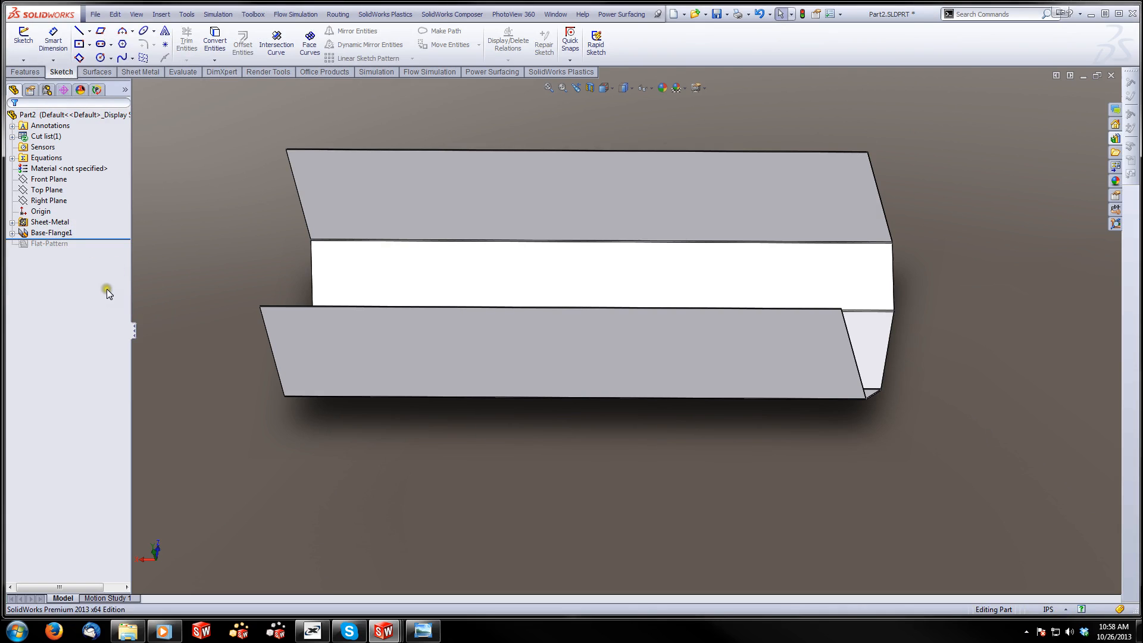
click(62, 233)
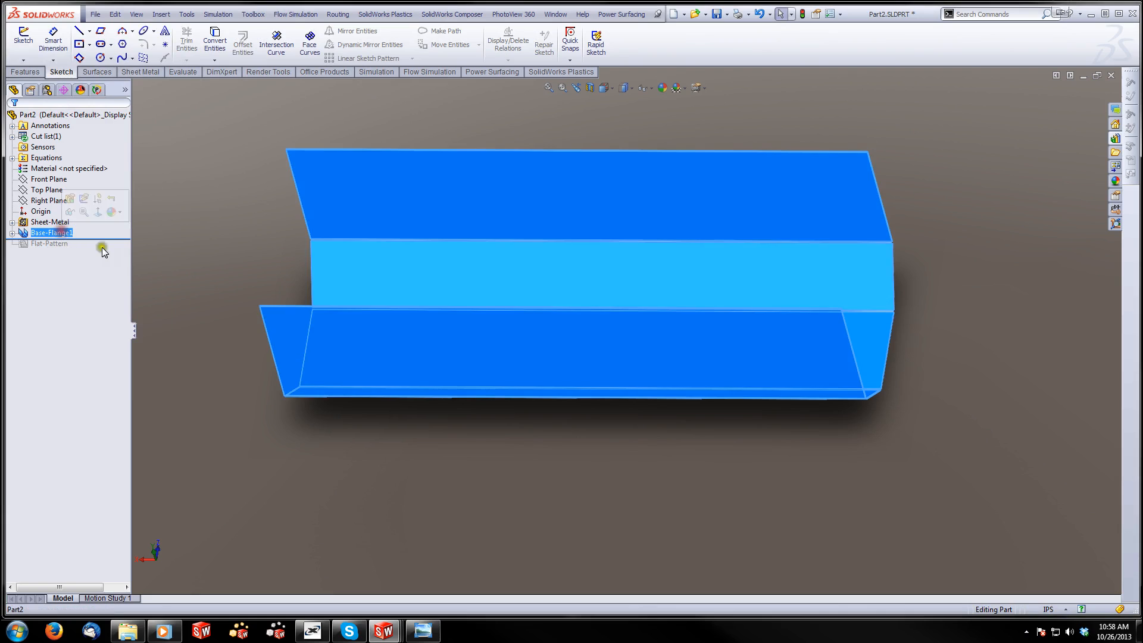
click(184, 230)
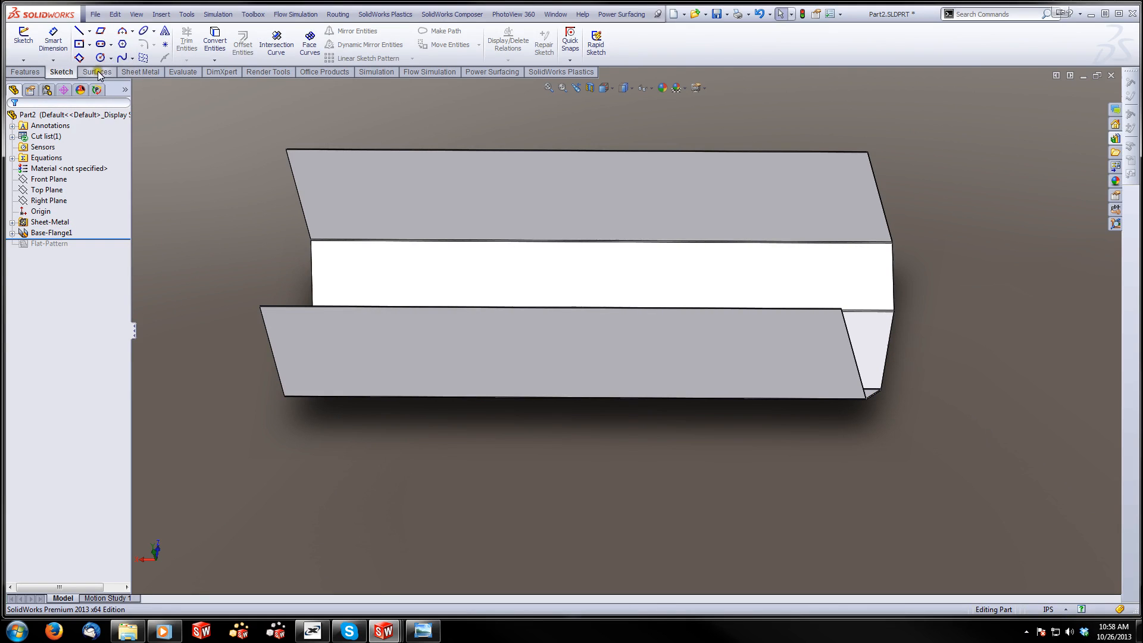
Start a 90° edge flange along the top edge of one side wall, drawn outward about 6.3 in
click(140, 72)
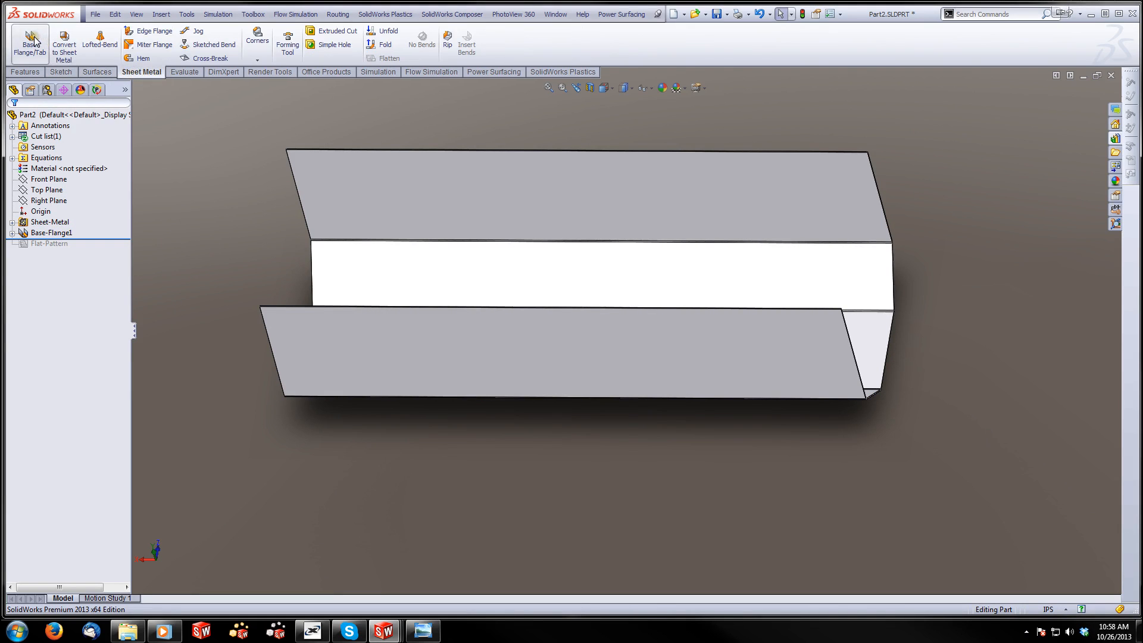
click(147, 31)
click(286, 309)
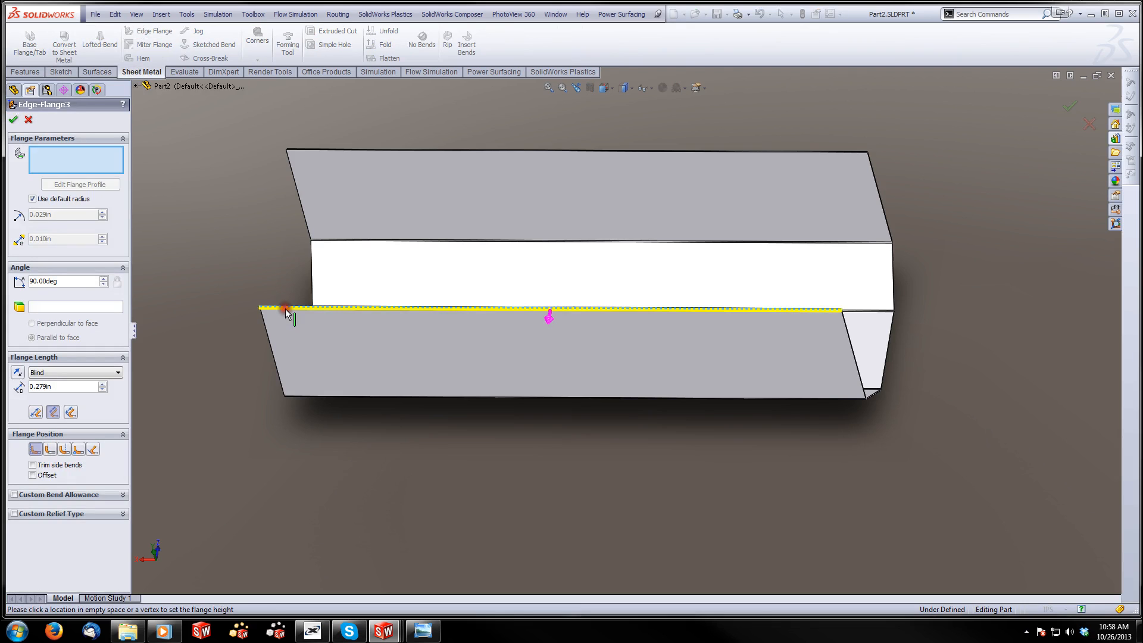
click(286, 308)
scroll(298, 306, down, 7)
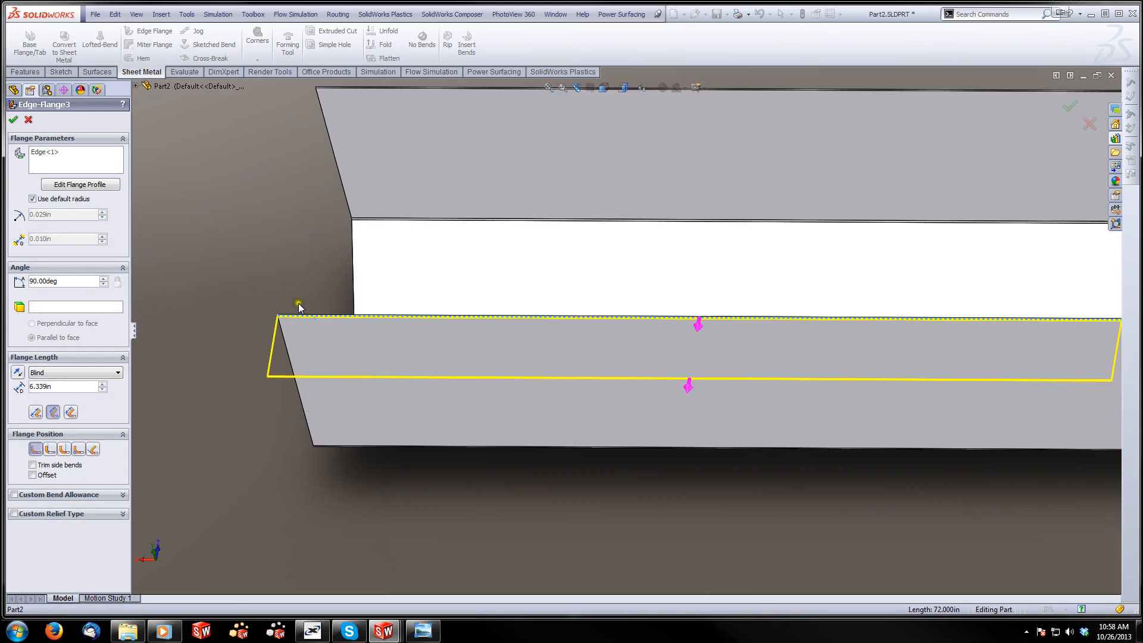
Add the opposite side wall's top edge to the same edge flange so that both lips point outward
scroll(621, 138, up, 5)
scroll(636, 94, down, 4)
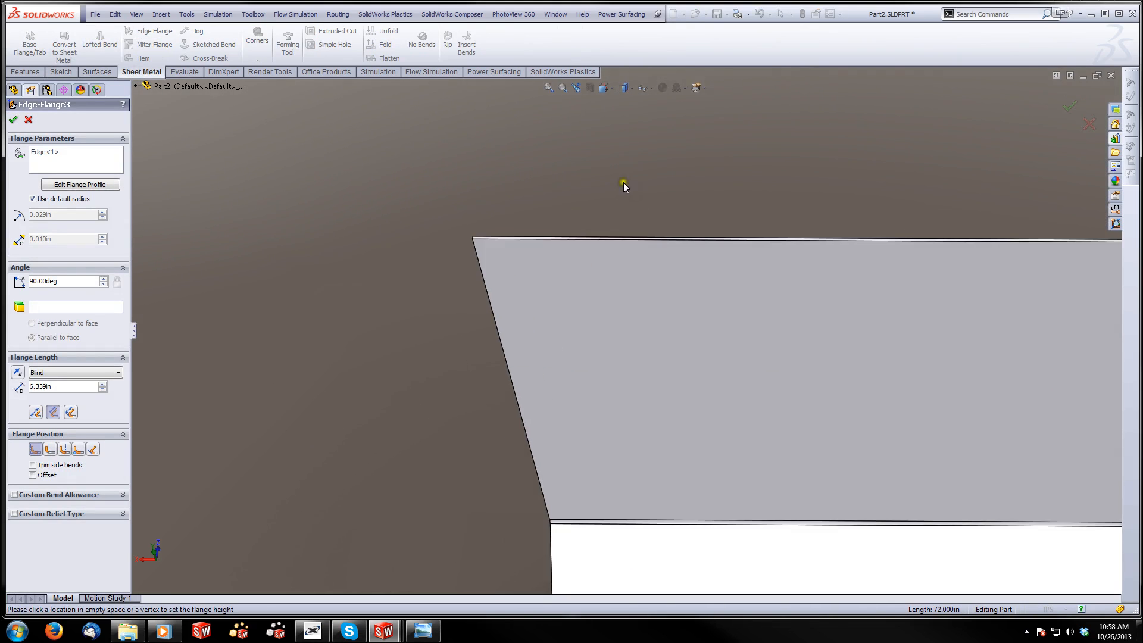
click(614, 235)
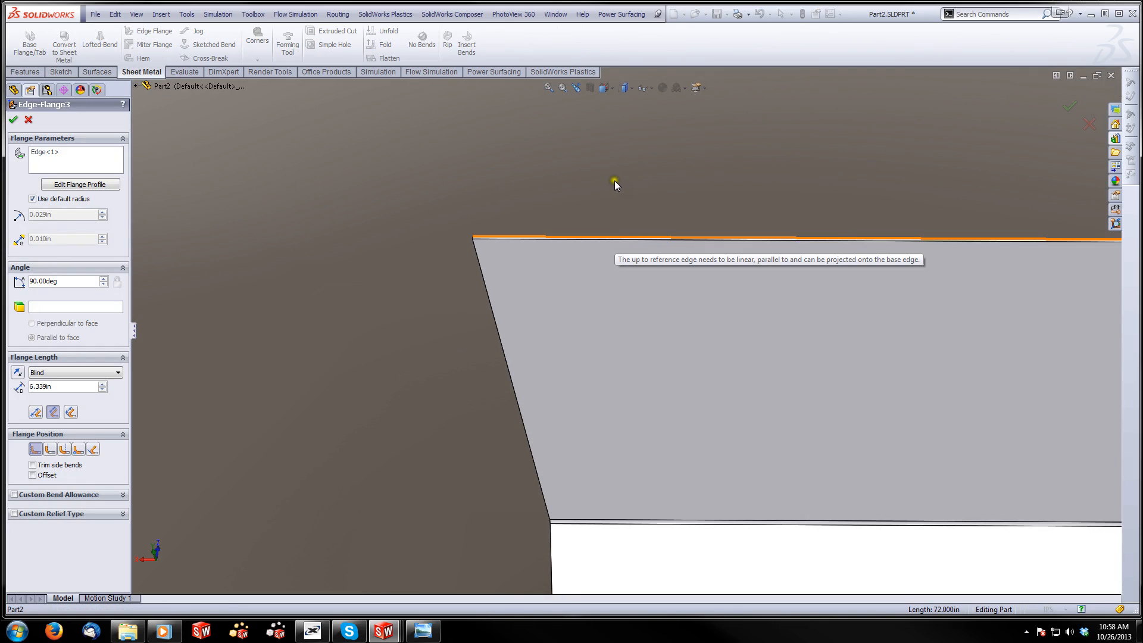
click(692, 236)
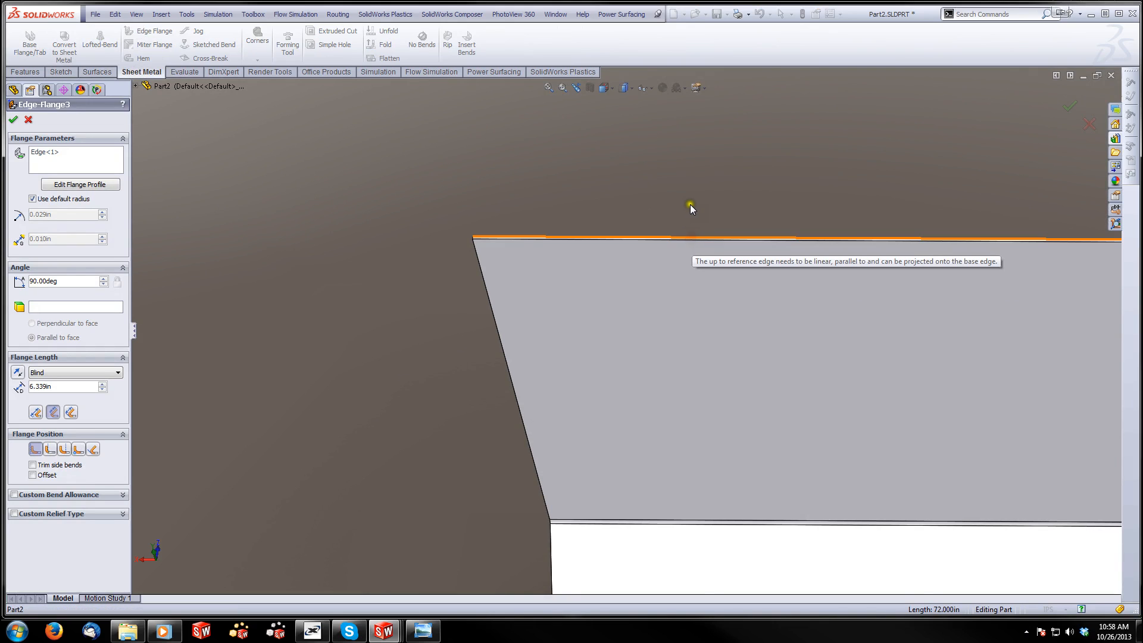
scroll(601, 268, up, 3)
click(76, 156)
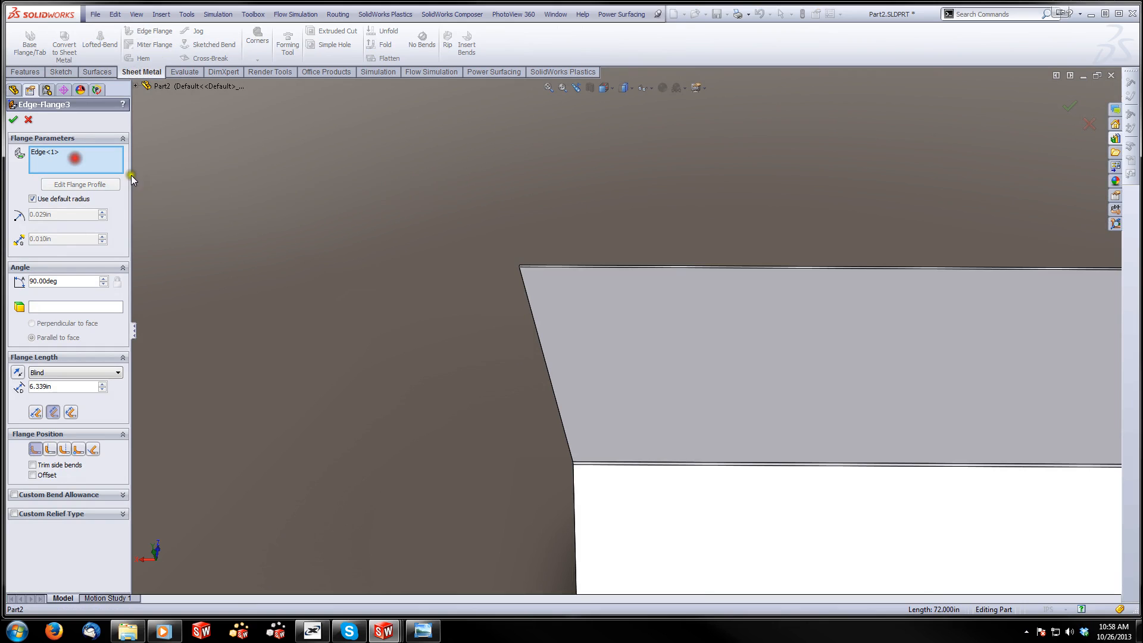
click(623, 265)
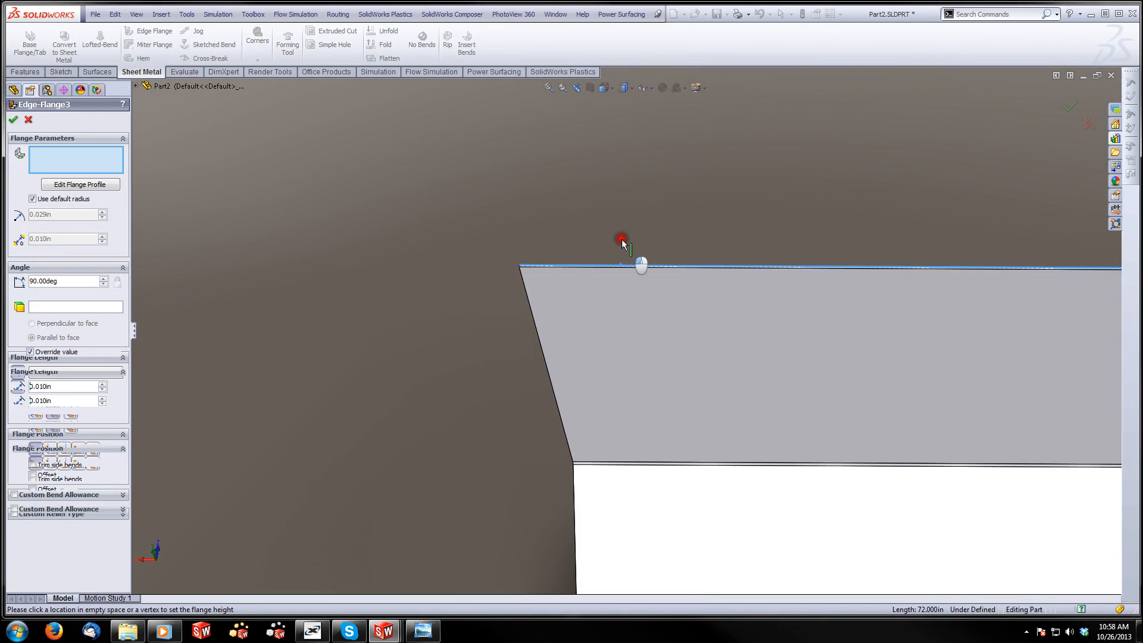
scroll(569, 362, up, 6)
middle_drag(569, 363, 860, 391)
scroll(863, 396, down, 3)
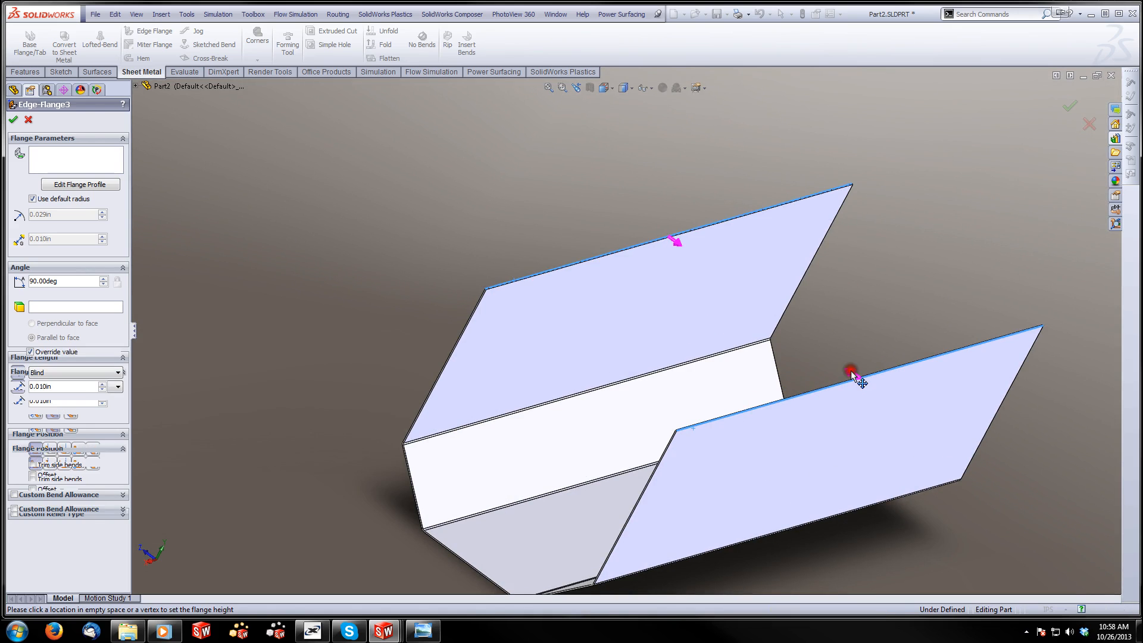
Set the flange length of both lips to 1.5 in and create the edge flange
click(881, 437)
drag(66, 387, 19, 391)
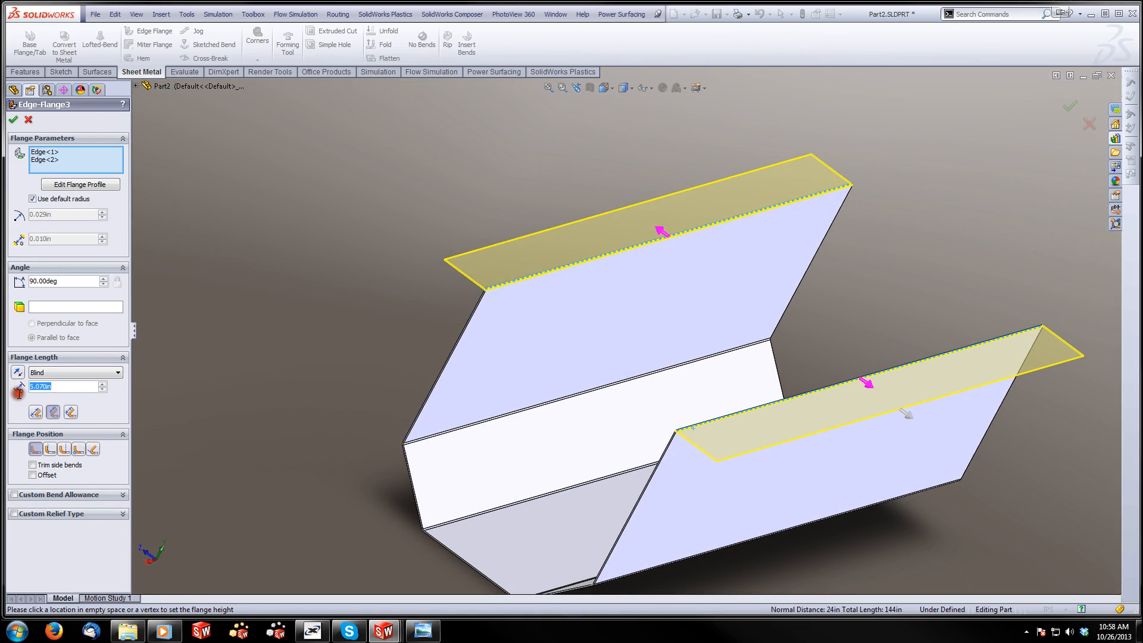
text(1.5)
key(Return)
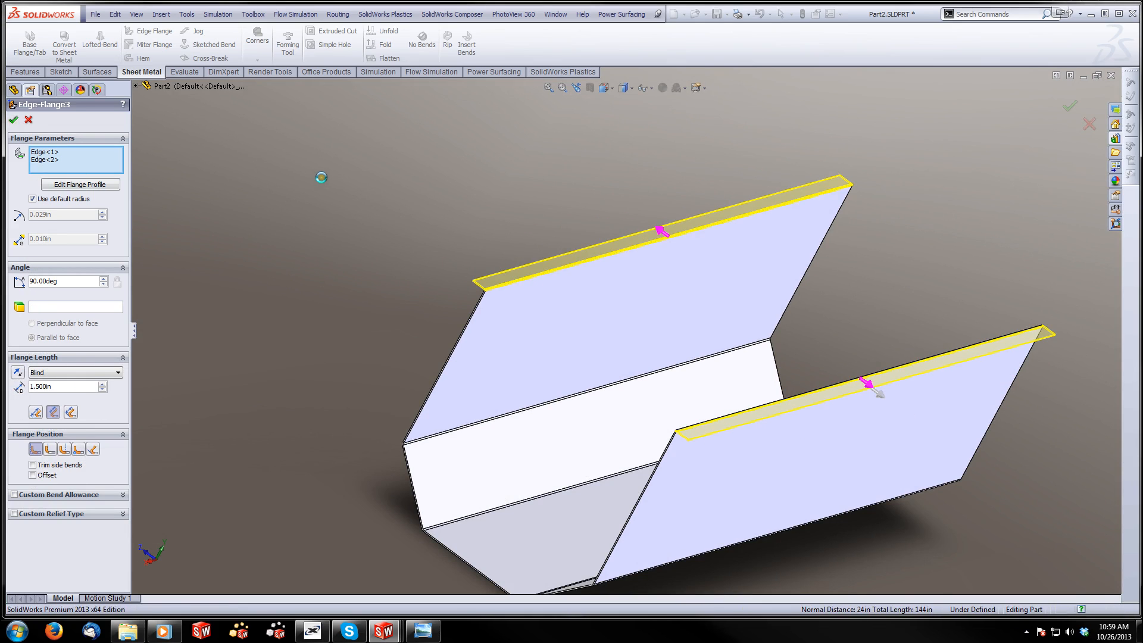
right_click(322, 177)
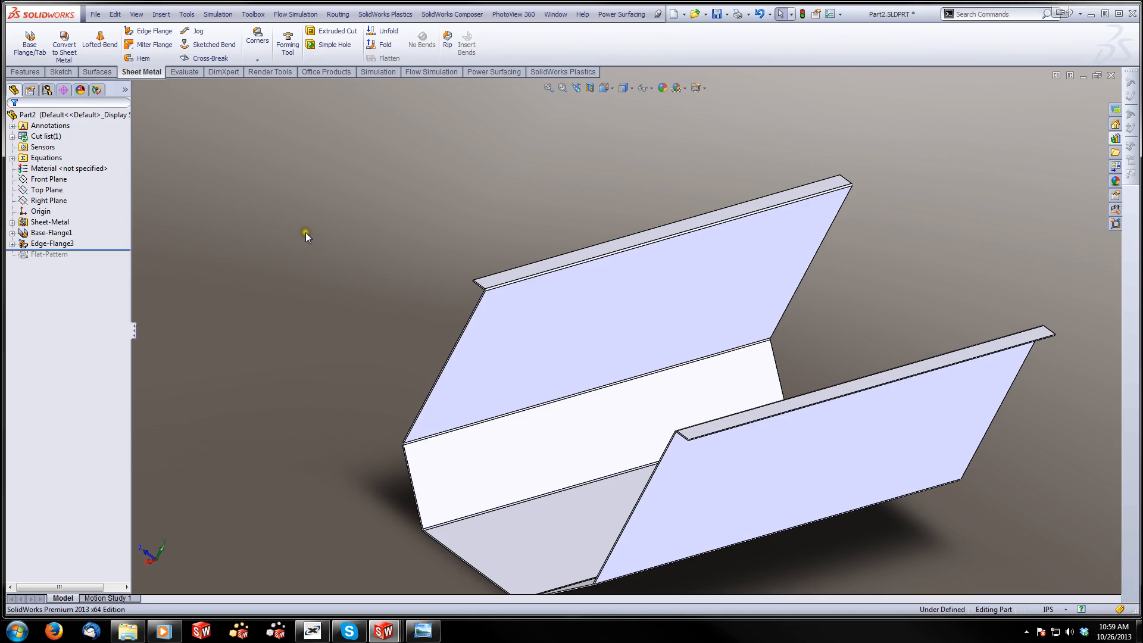
Add a downward 90° edge flange with a length of 1 in along the outer edges of both top lips
click(150, 30)
scroll(684, 429, down, 5)
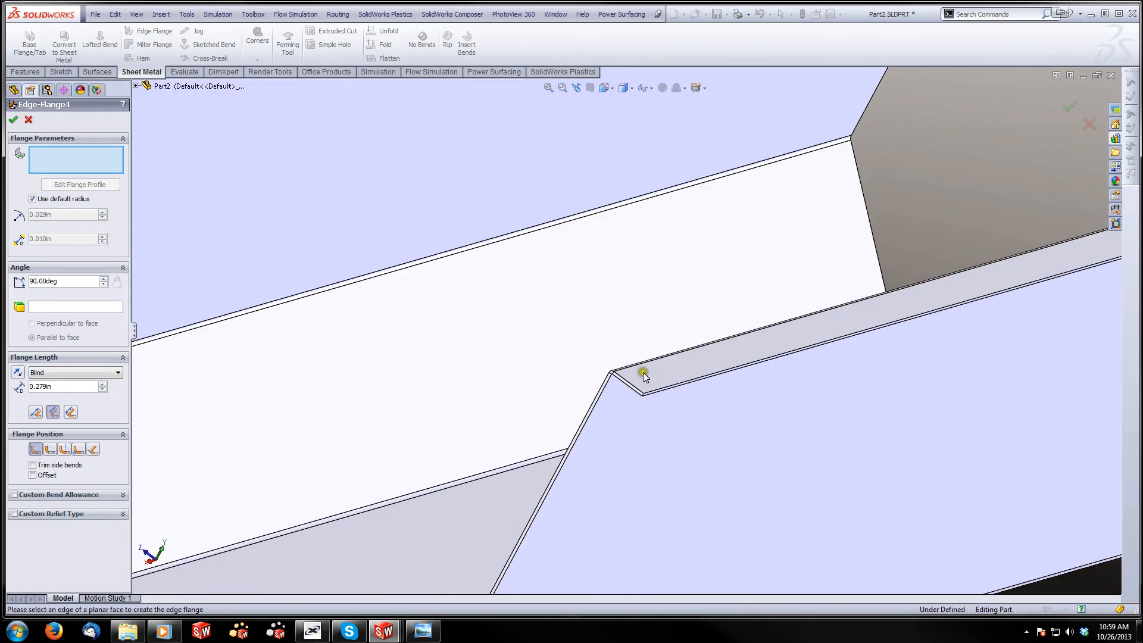
click(655, 397)
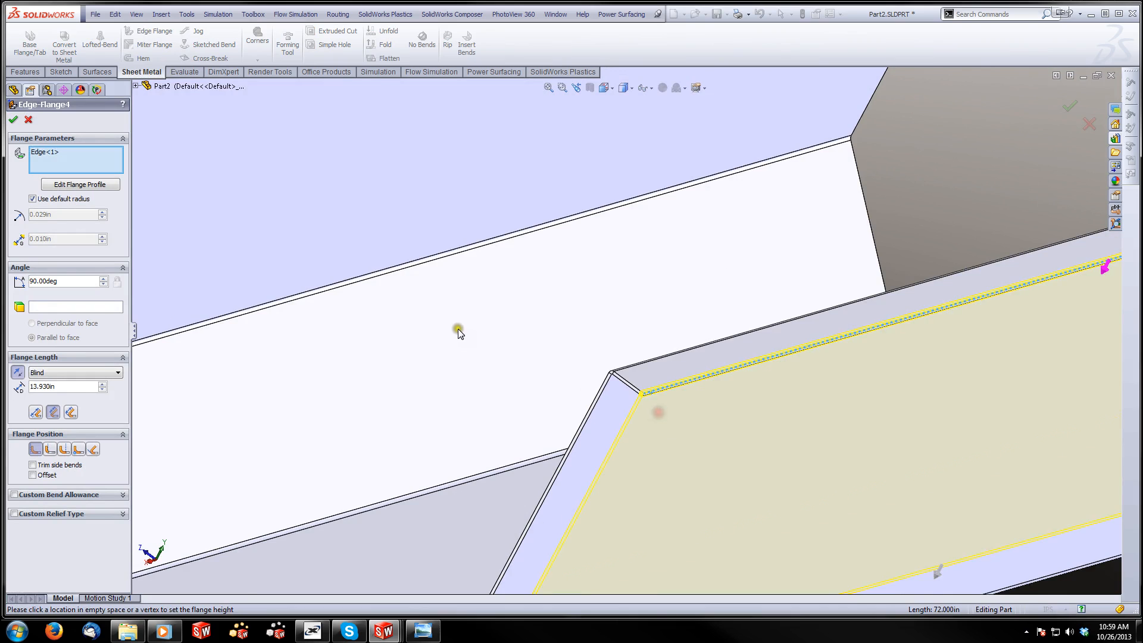
scroll(458, 328, up, 5)
scroll(541, 243, down, 5)
click(541, 206)
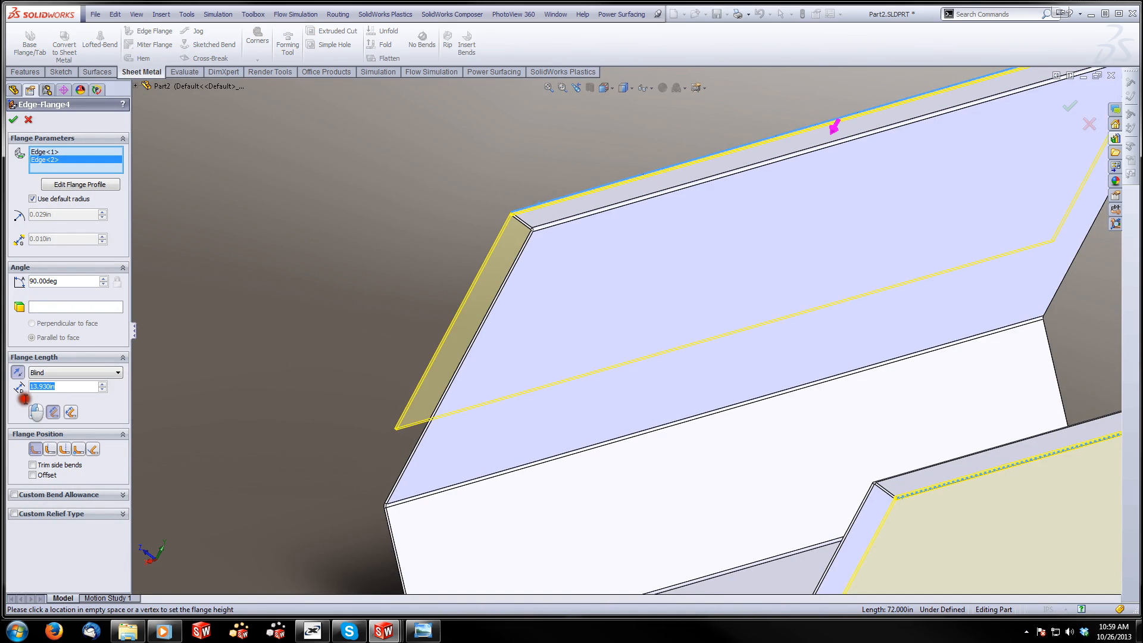
text(1)
key(Return)
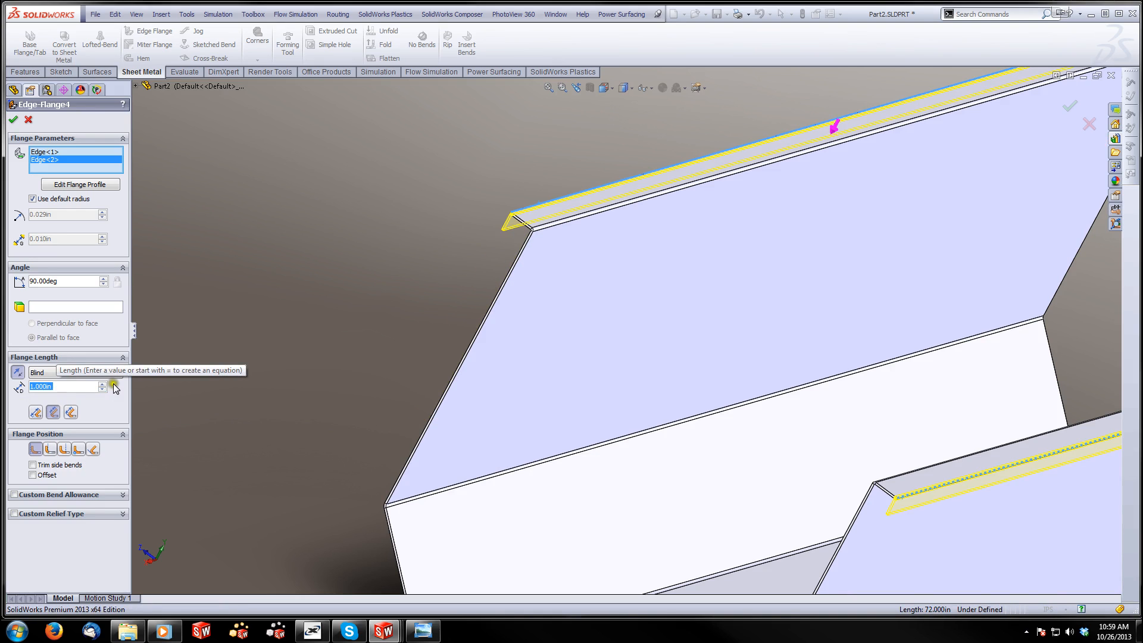
click(15, 123)
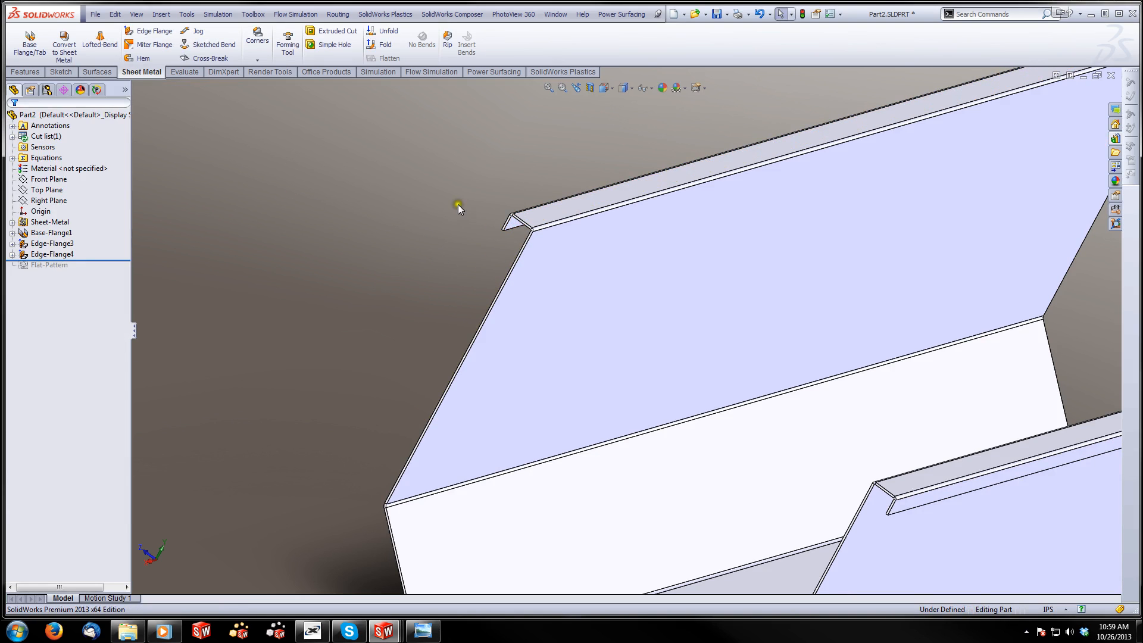
On one lip's top face, sketch an outward line about 0.88 in long from the inner end corner and a diagonal back to the outer corner
click(67, 72)
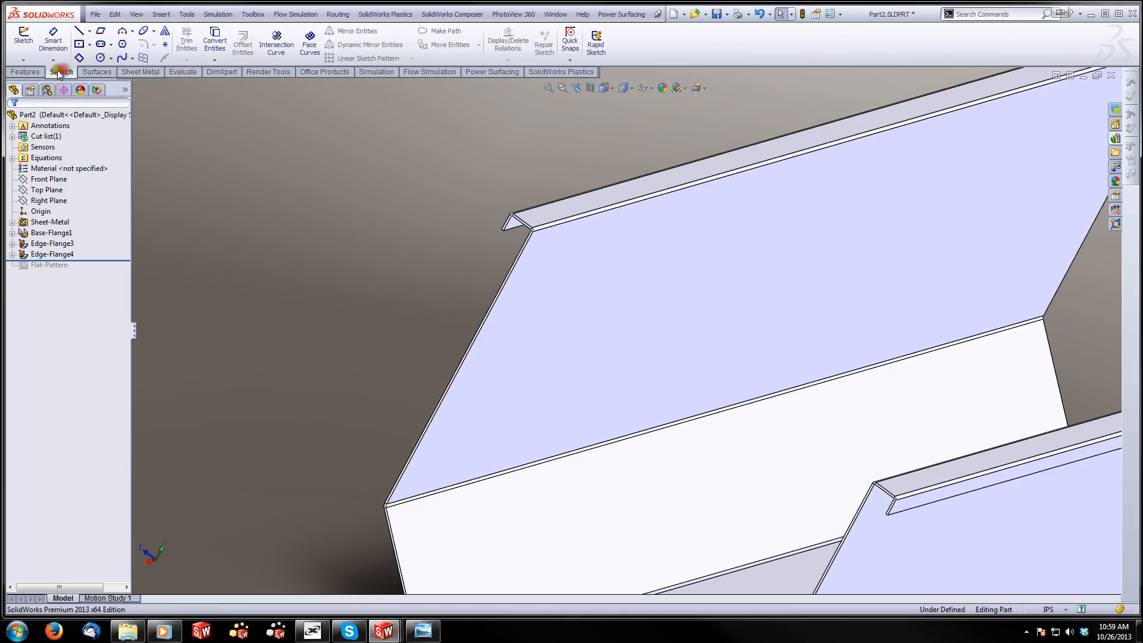
click(23, 41)
click(538, 222)
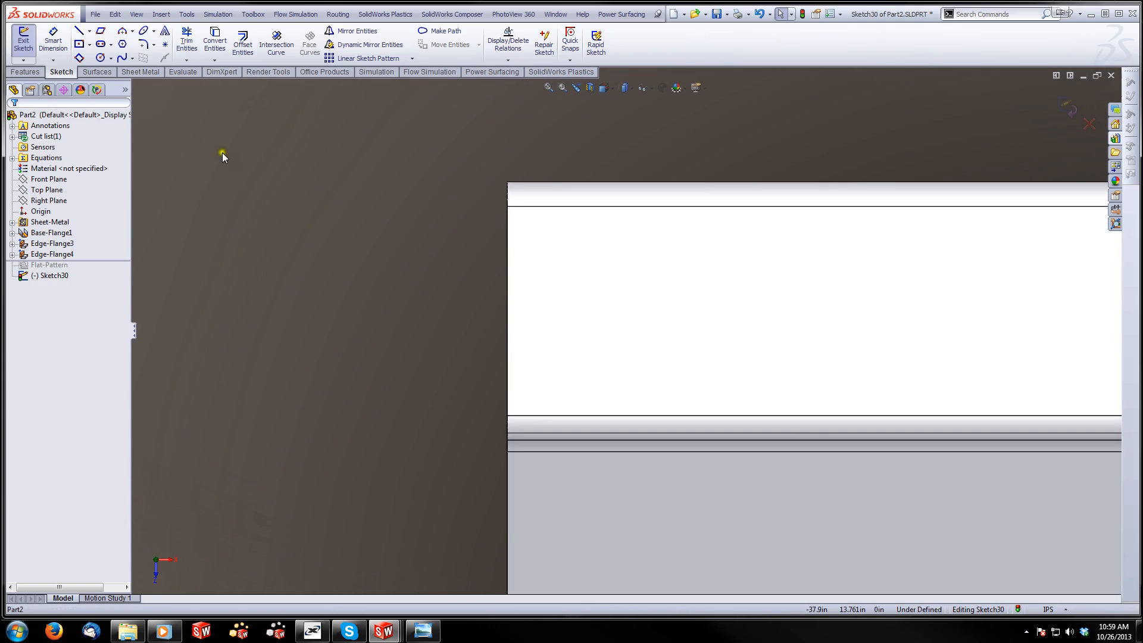
click(79, 31)
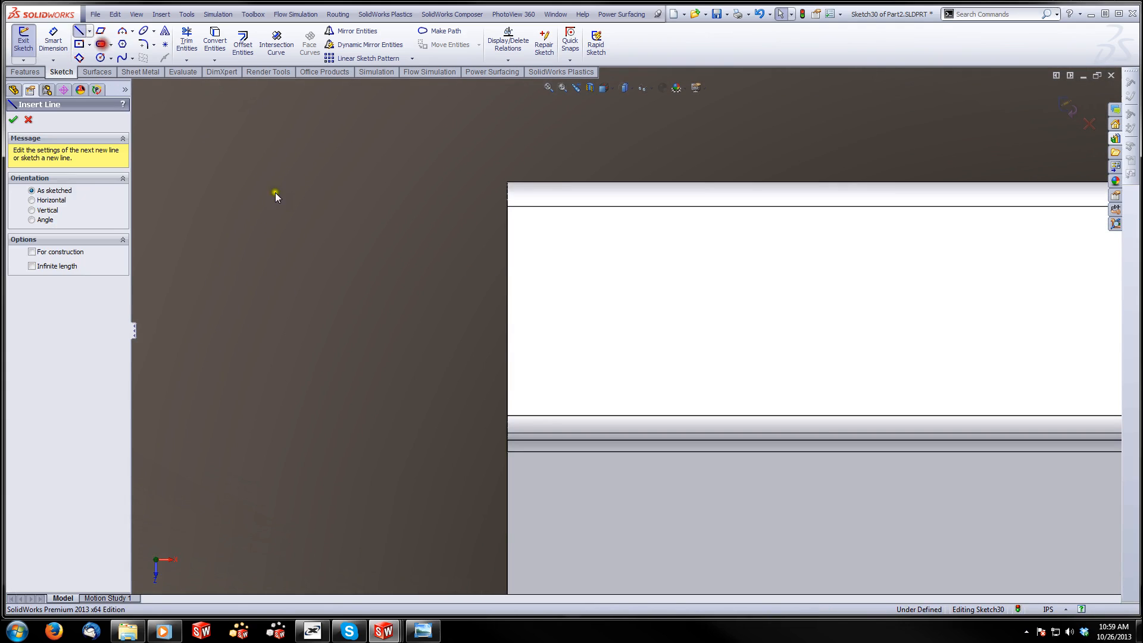
click(506, 417)
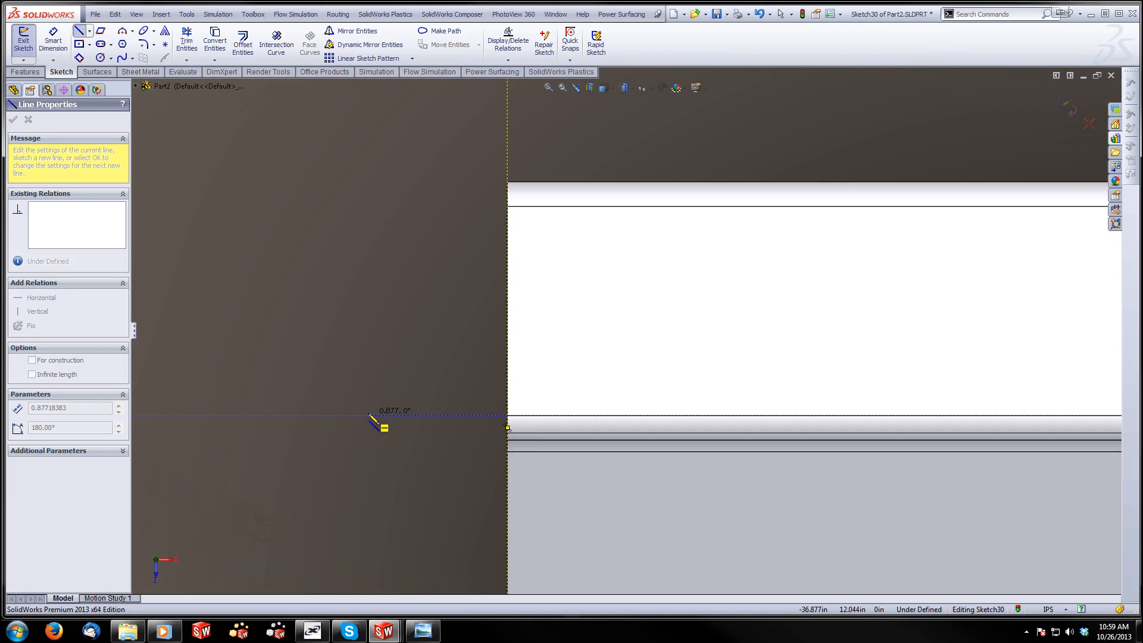
click(368, 415)
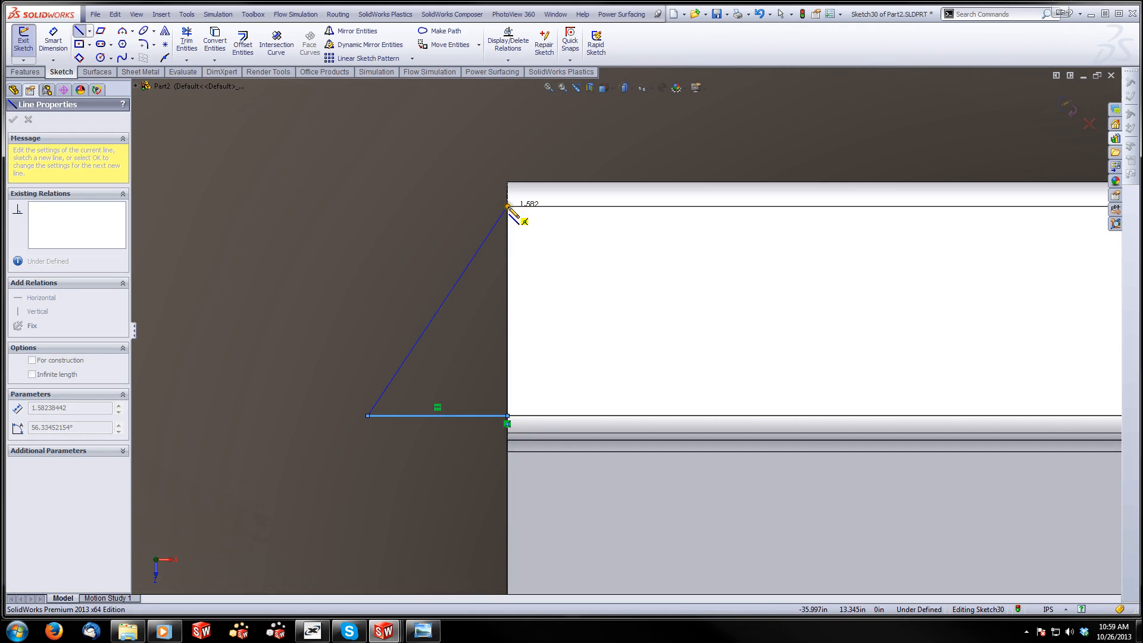
click(507, 207)
key(Escape)
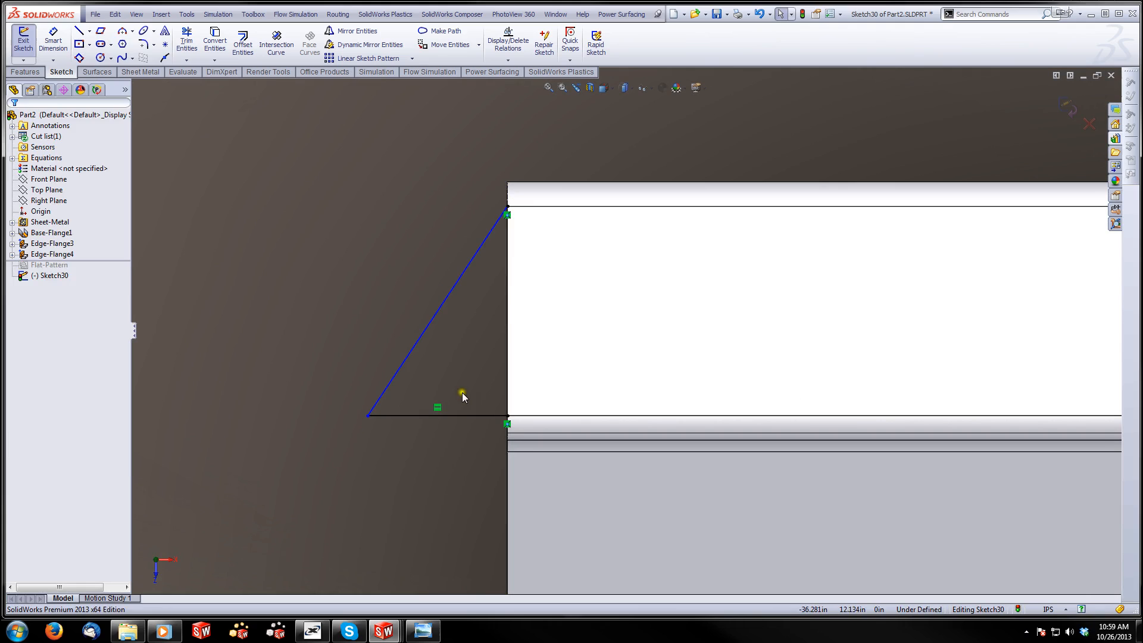
Make the outward sketch line equal in length to the lip's end edge
click(506, 408)
ctrl+click(499, 415)
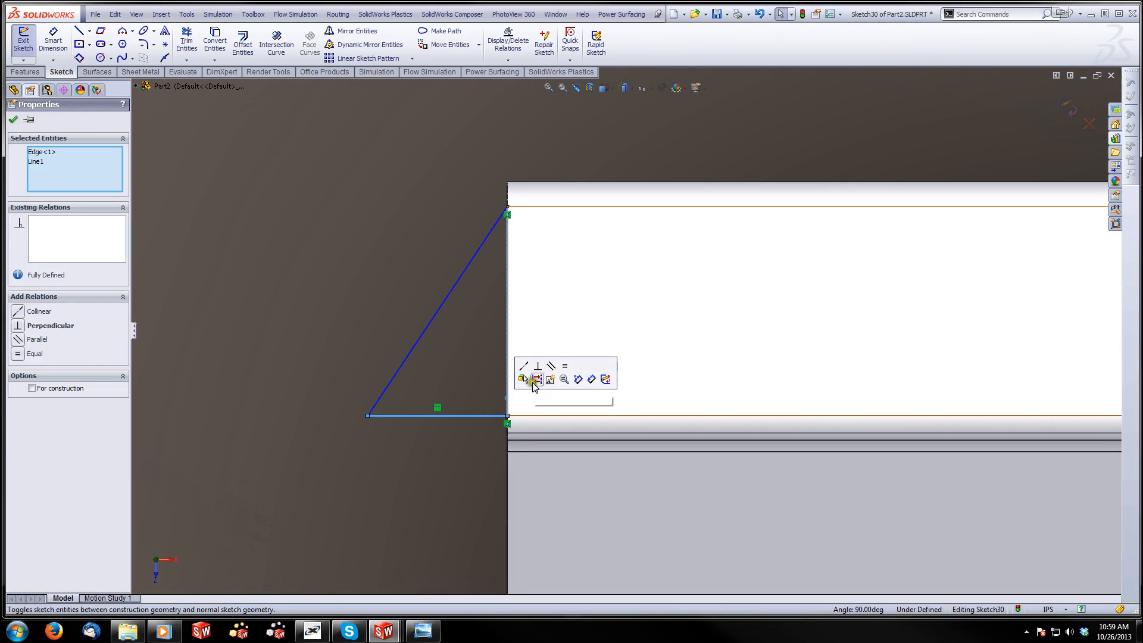
click(565, 365)
click(274, 219)
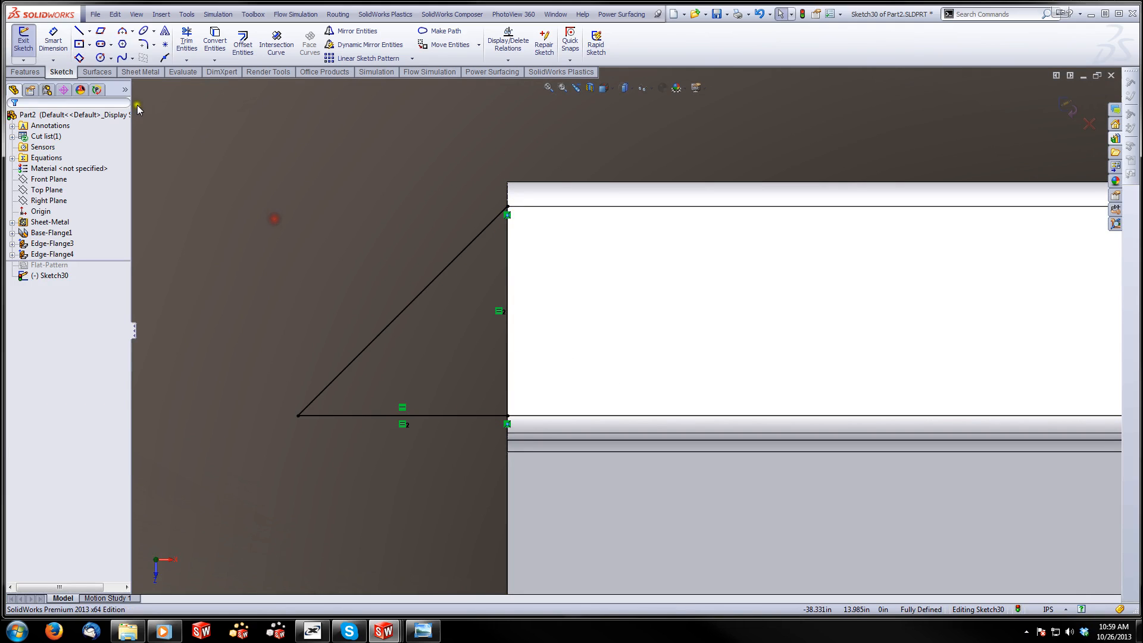
Draw a vertical centerline from the origin to the outer edge of the opposite lip
click(89, 33)
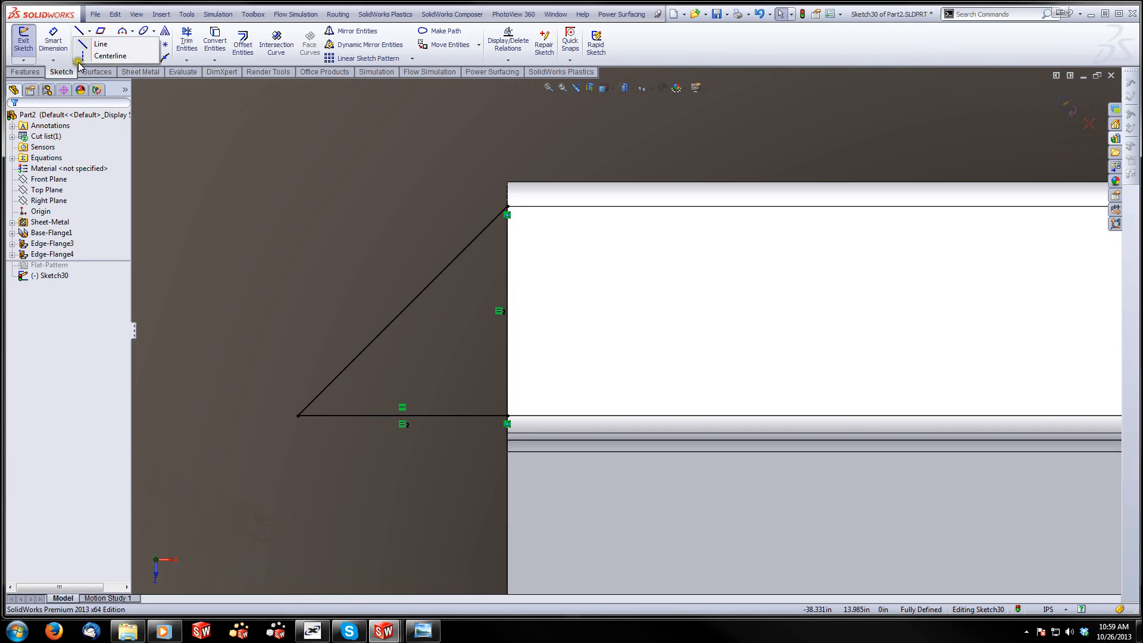
click(79, 53)
click(89, 33)
click(89, 33)
click(89, 33)
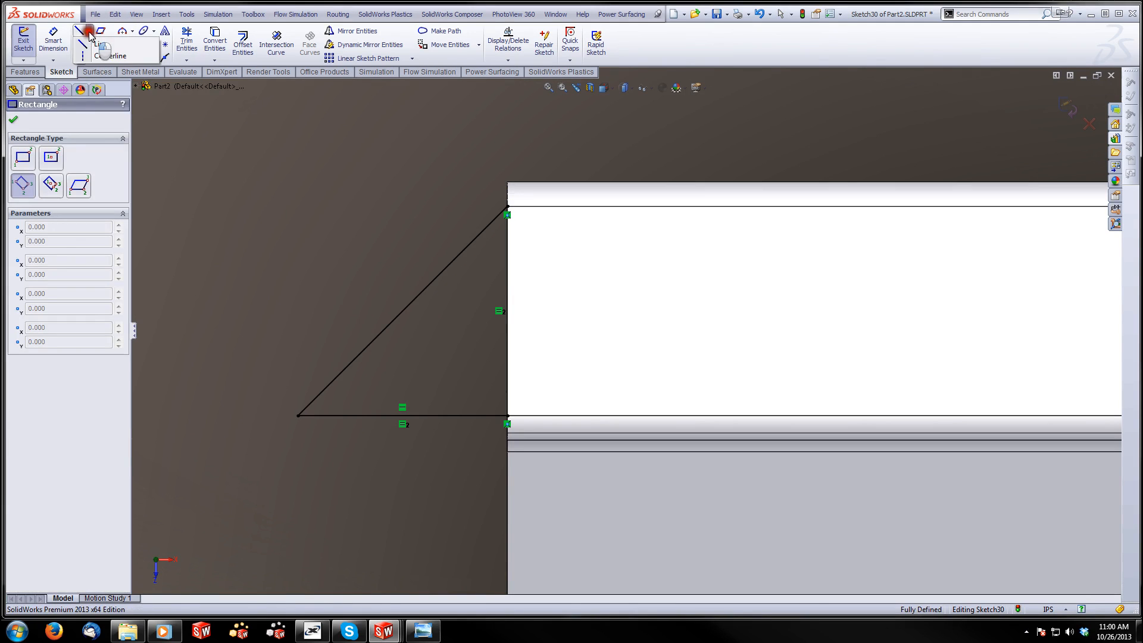
click(106, 55)
scroll(625, 330, up, 5)
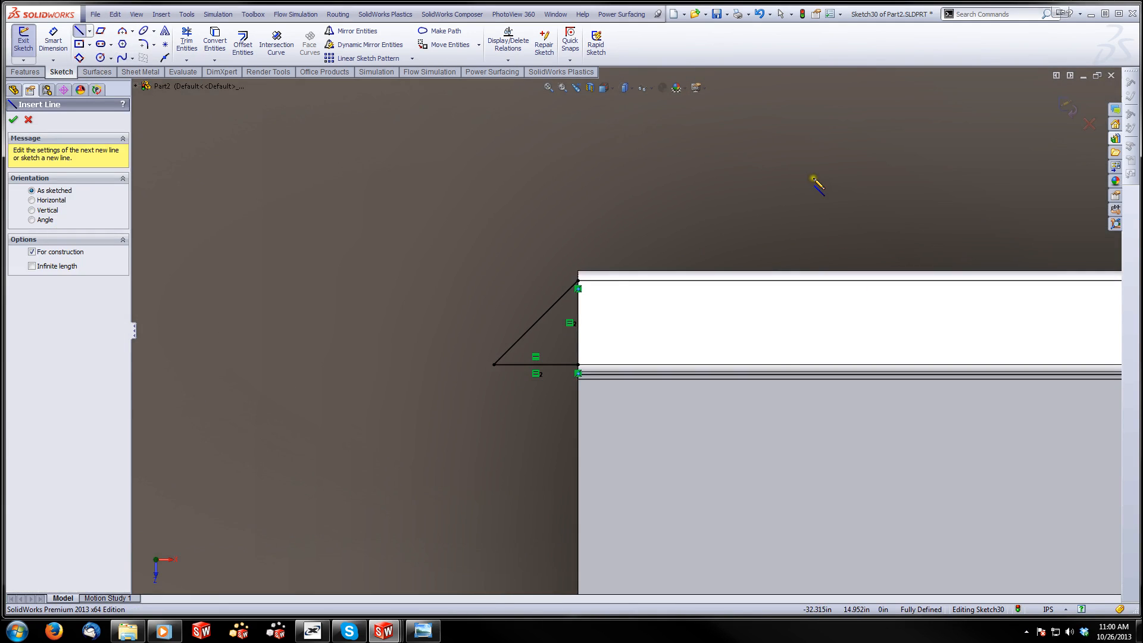
key(f)
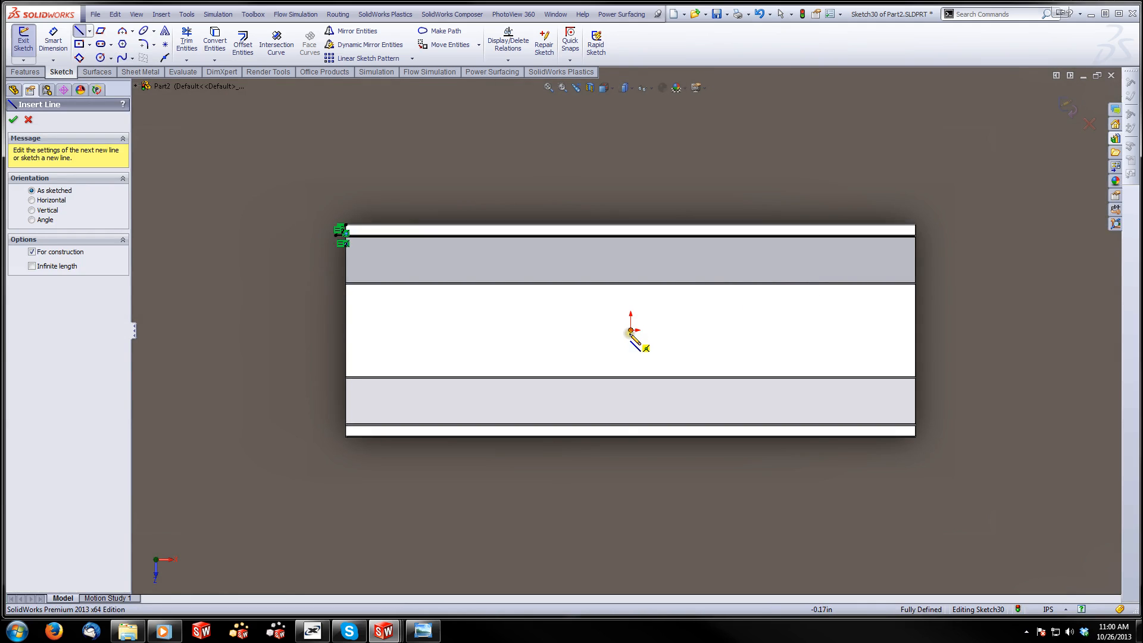
click(630, 330)
click(630, 436)
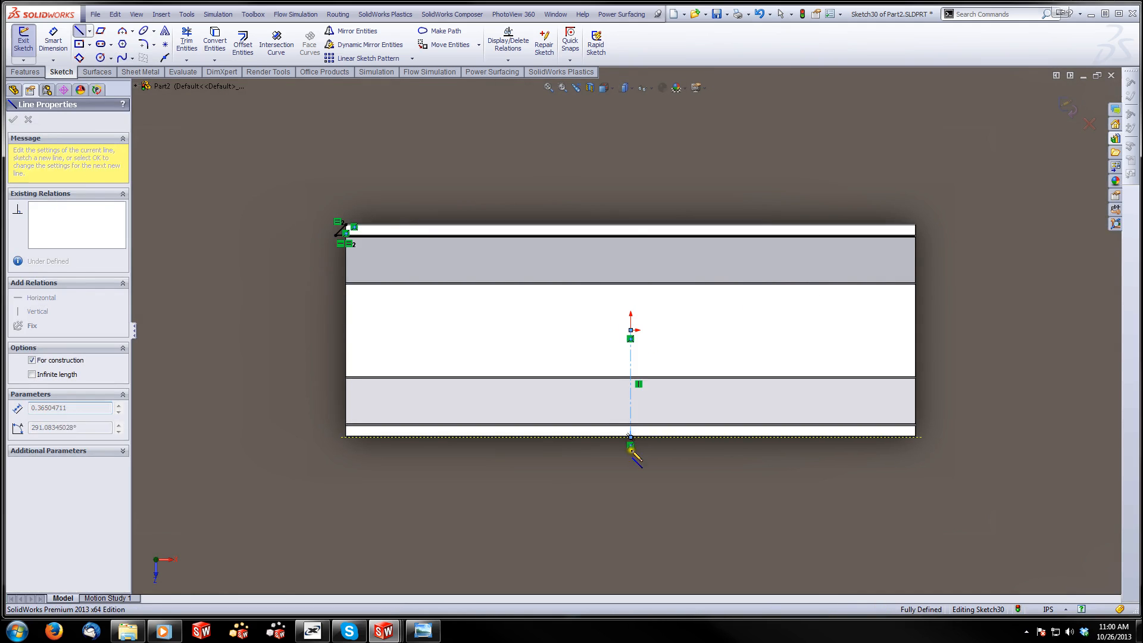
key(Escape)
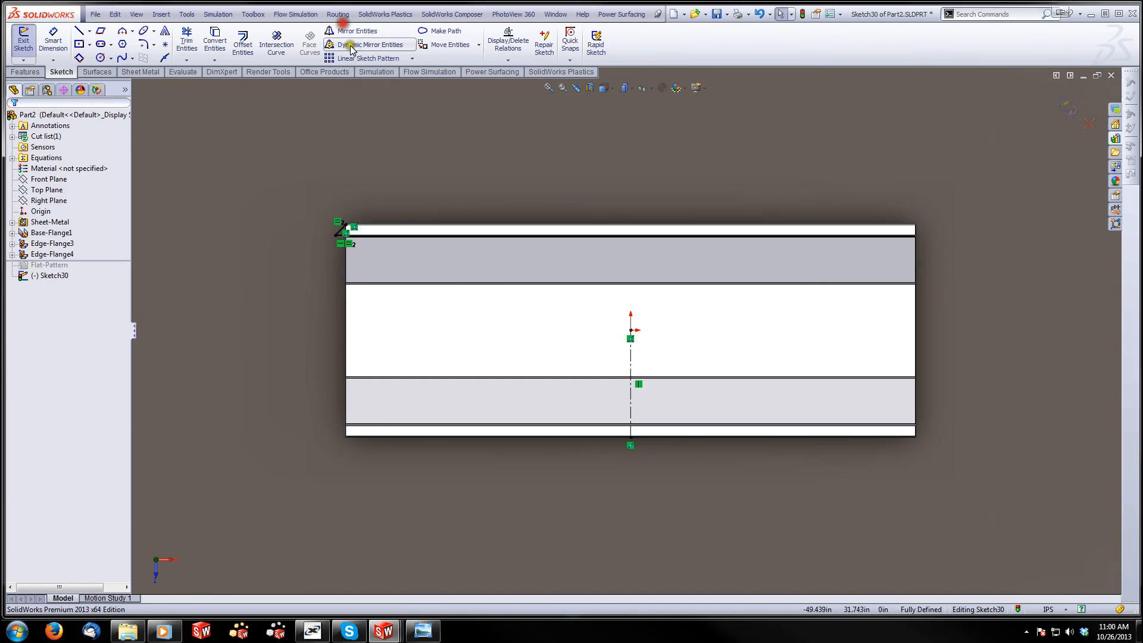
Mirror the two corner lines about the vertical centerline to the other end of the lip
click(357, 31)
drag(390, 168, 311, 275)
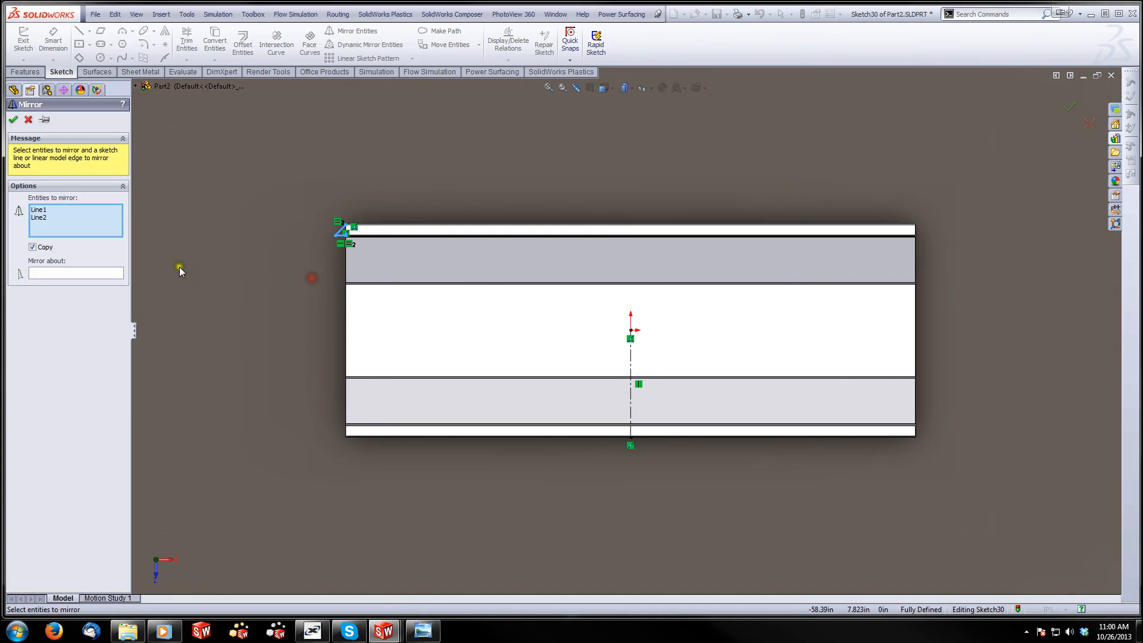
click(101, 272)
click(631, 359)
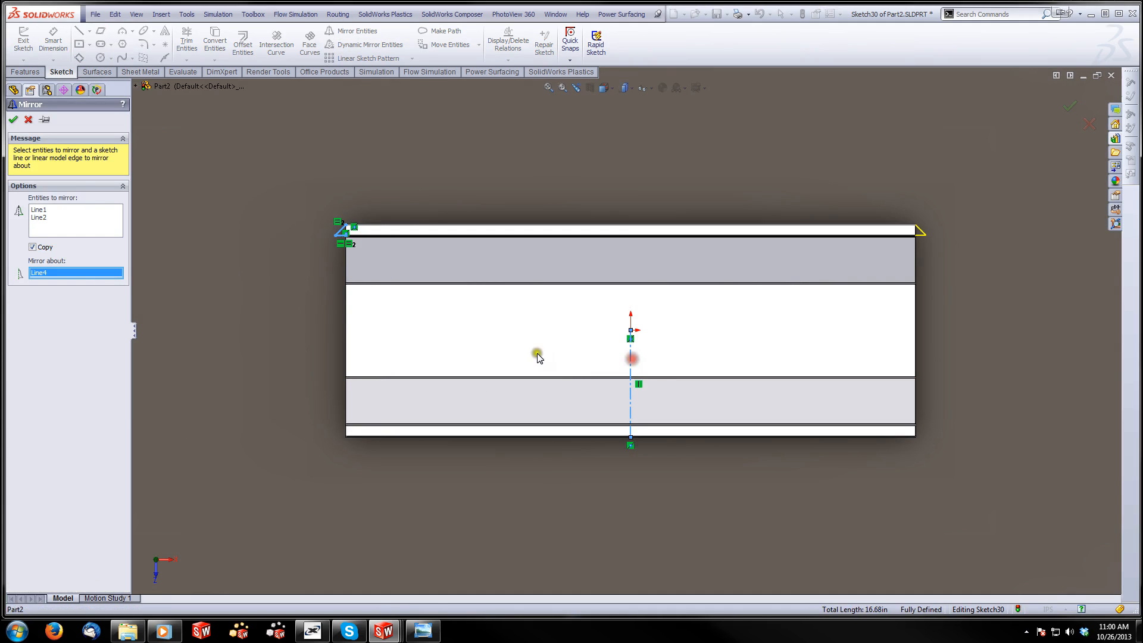
click(13, 120)
Draw a horizontal centerline about 36 in long from the midpoint of the tub bottom's end edge to the origin
click(89, 31)
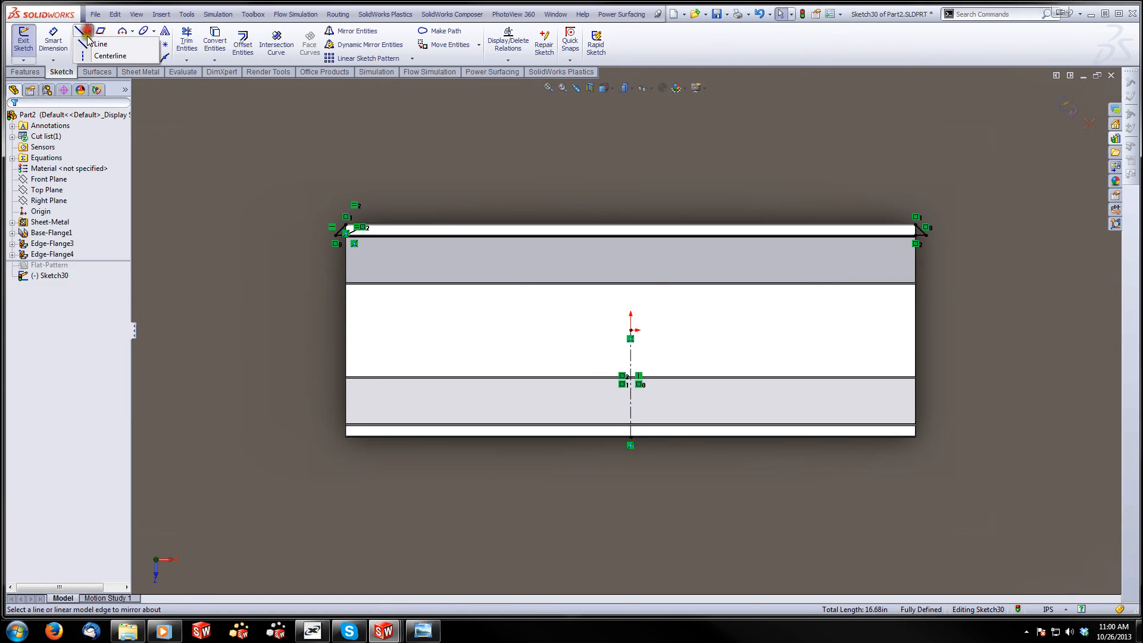
click(83, 56)
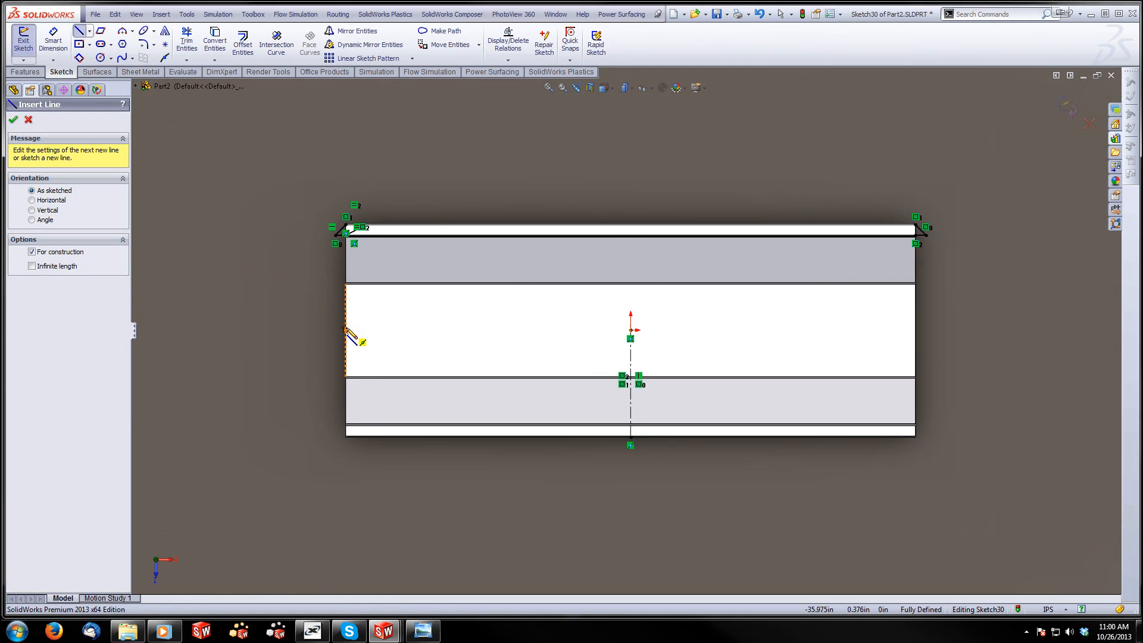
click(345, 329)
click(630, 330)
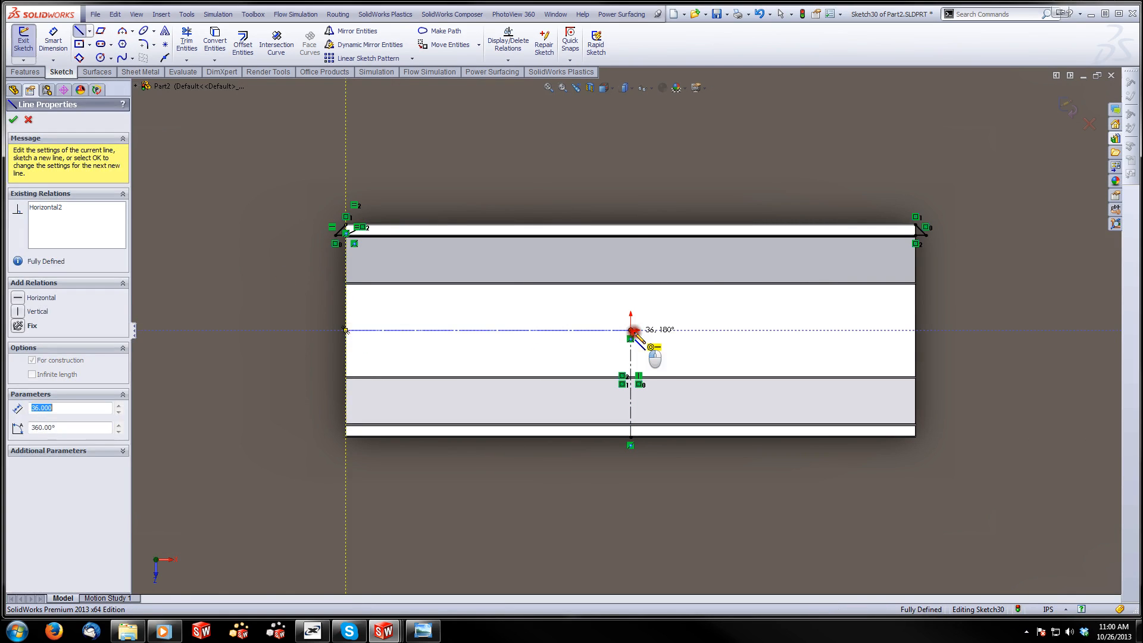
key(Escape)
Mirror the corner lines at both ends of the lip about the horizontal centerline onto the opposite lip
click(351, 31)
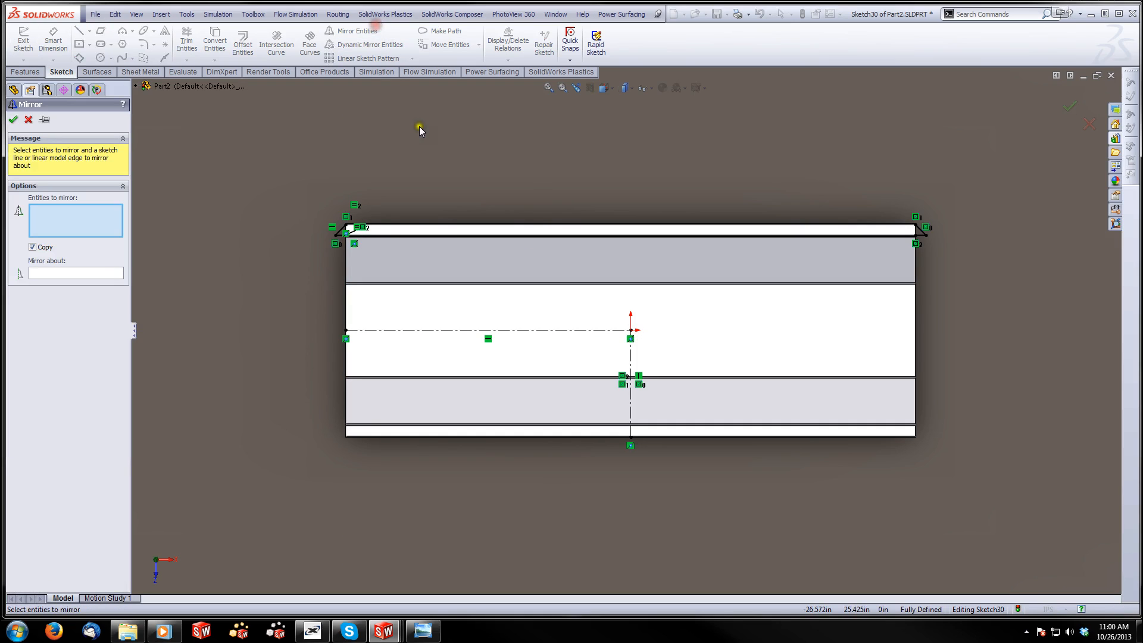
mouse_move(1057, 142)
mouse_down()
mouse_move(969, 177)
mouse_move(316, 306)
mouse_move(282, 284)
mouse_up()
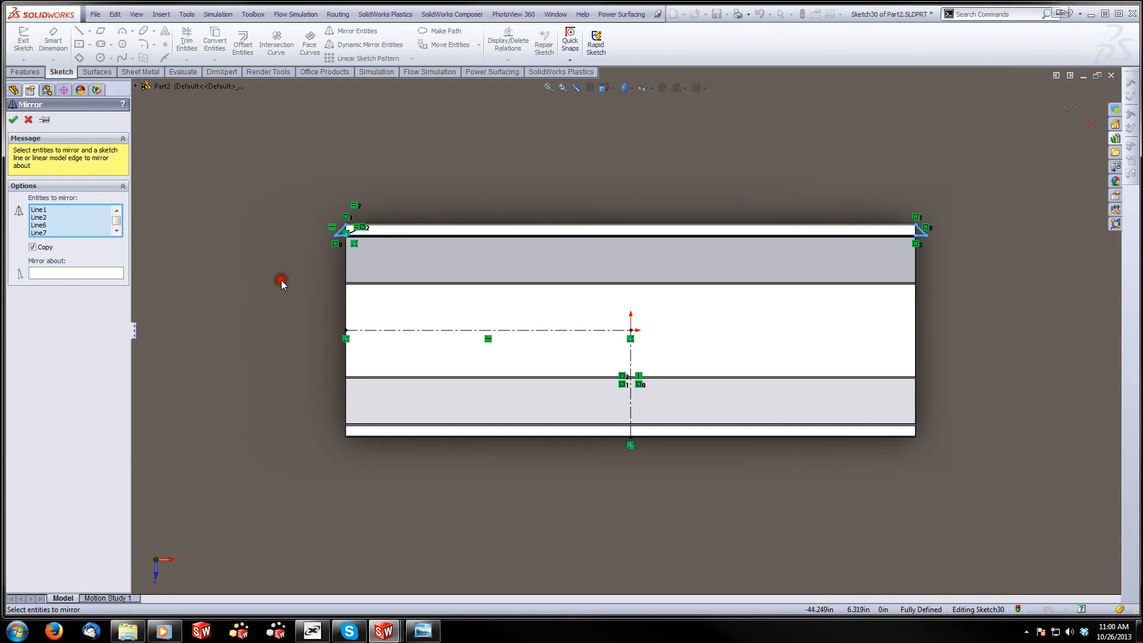
click(31, 265)
click(383, 329)
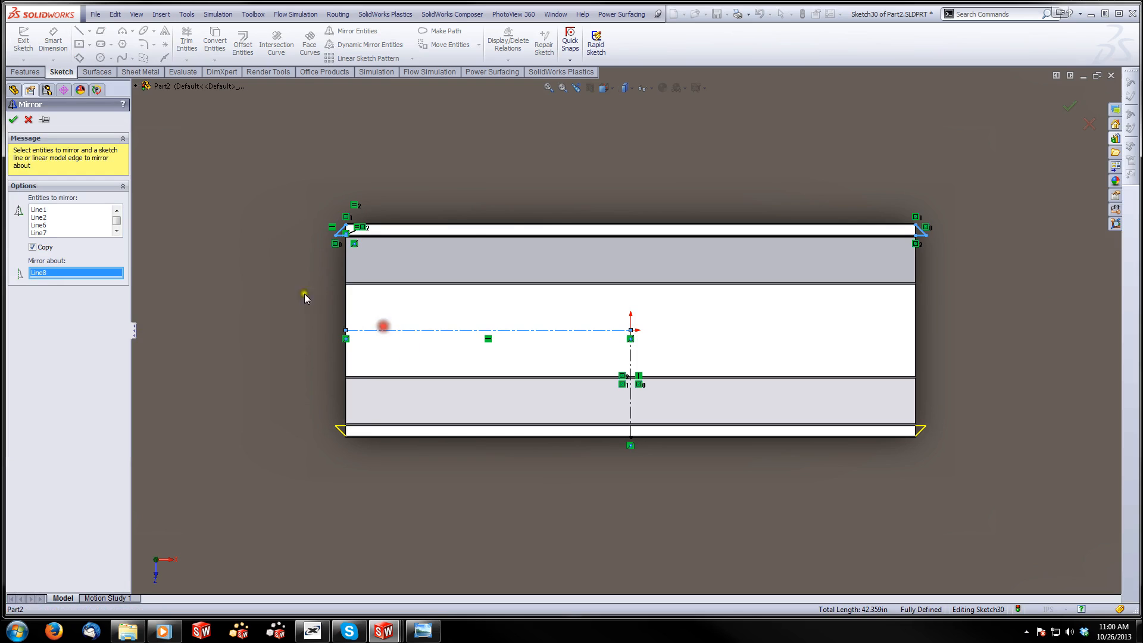
click(12, 122)
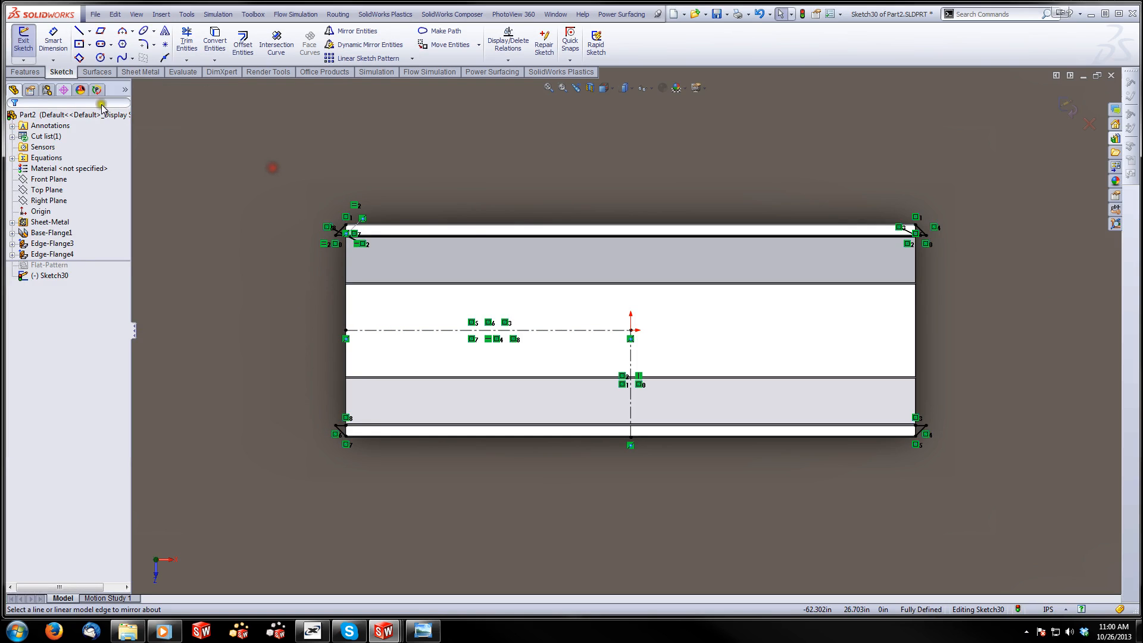
click(24, 60)
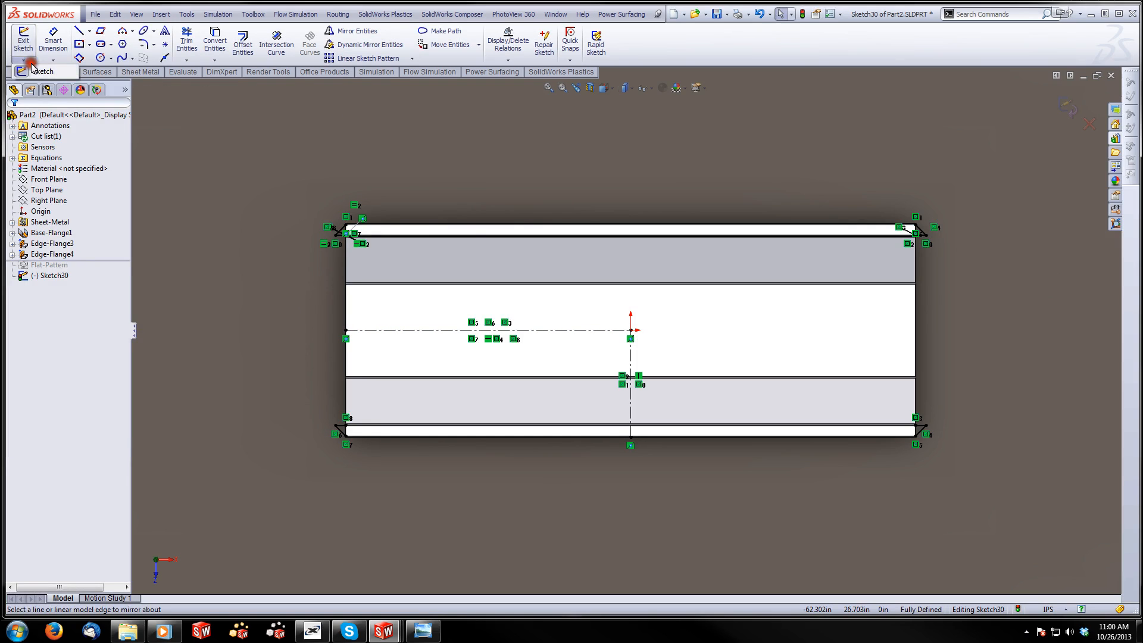
click(153, 106)
click(59, 75)
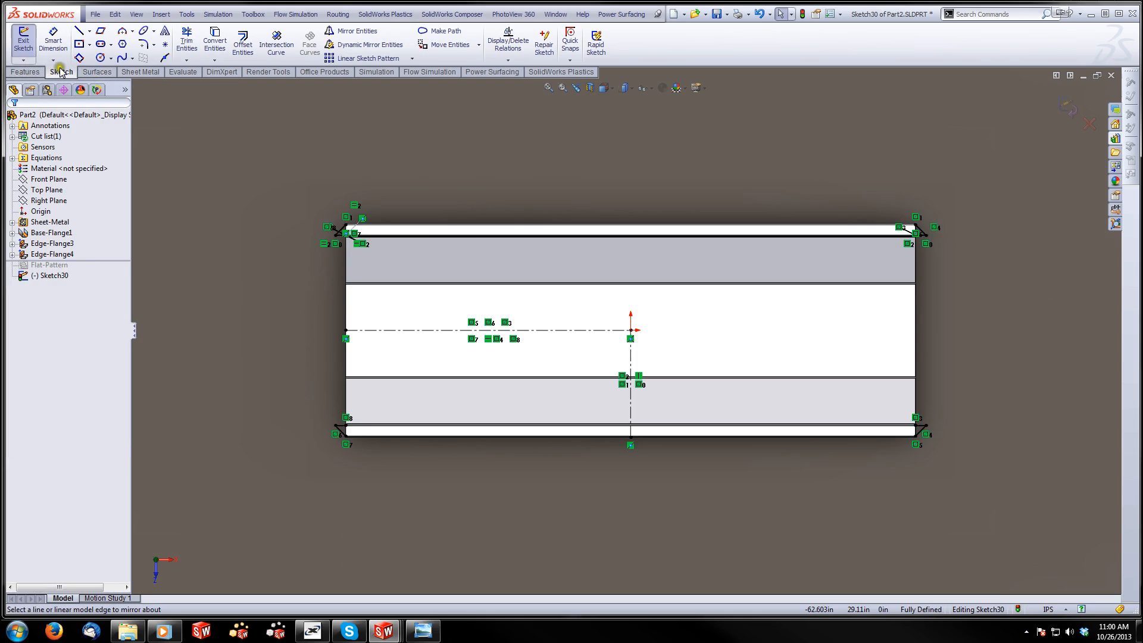
click(25, 72)
click(28, 45)
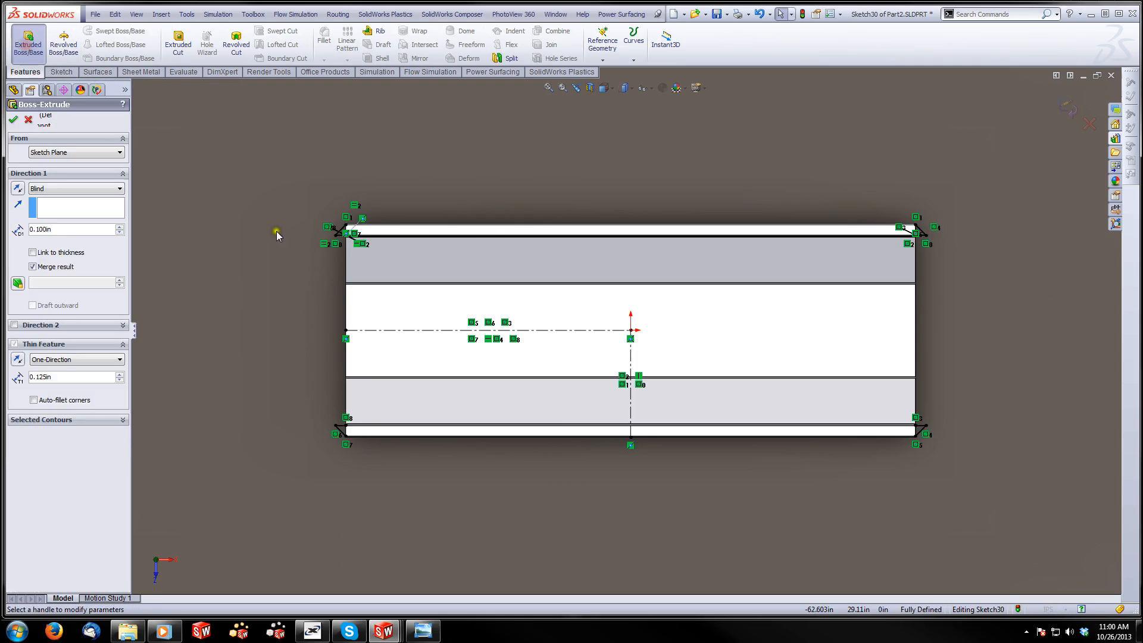
scroll(473, 465, down, 8)
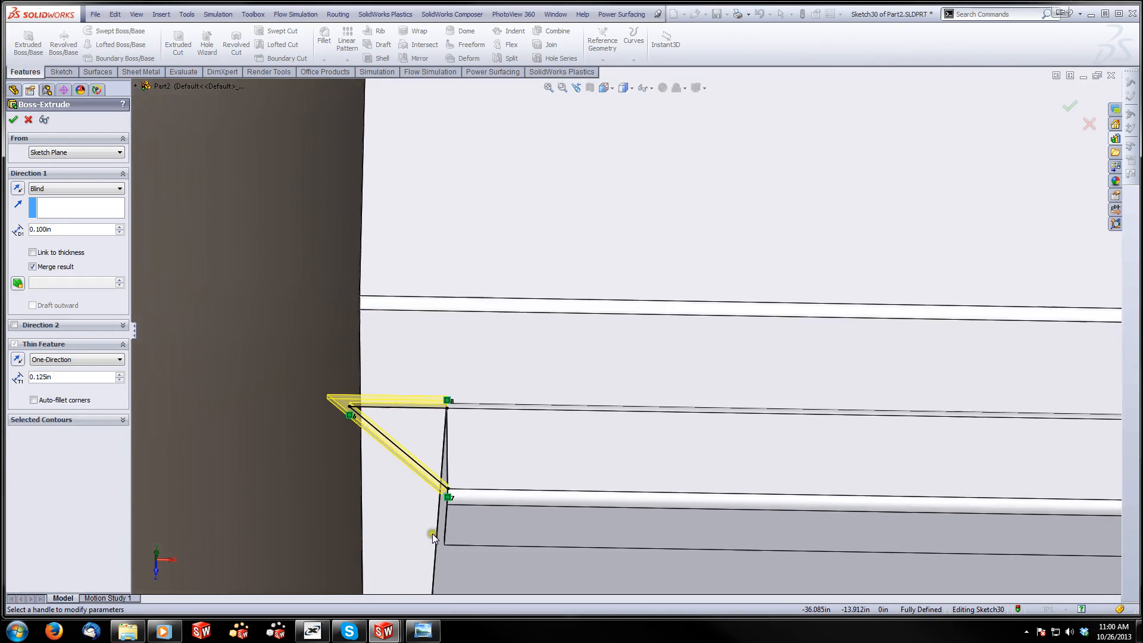
scroll(463, 444, down, 2)
middle_drag(463, 444, 460, 379)
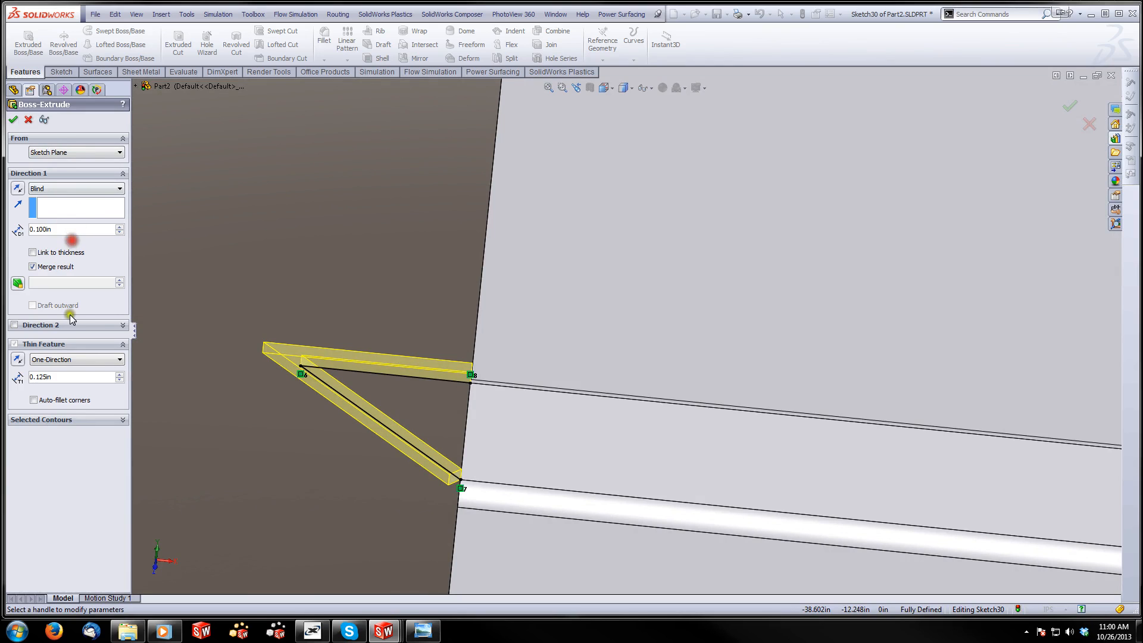
click(56, 417)
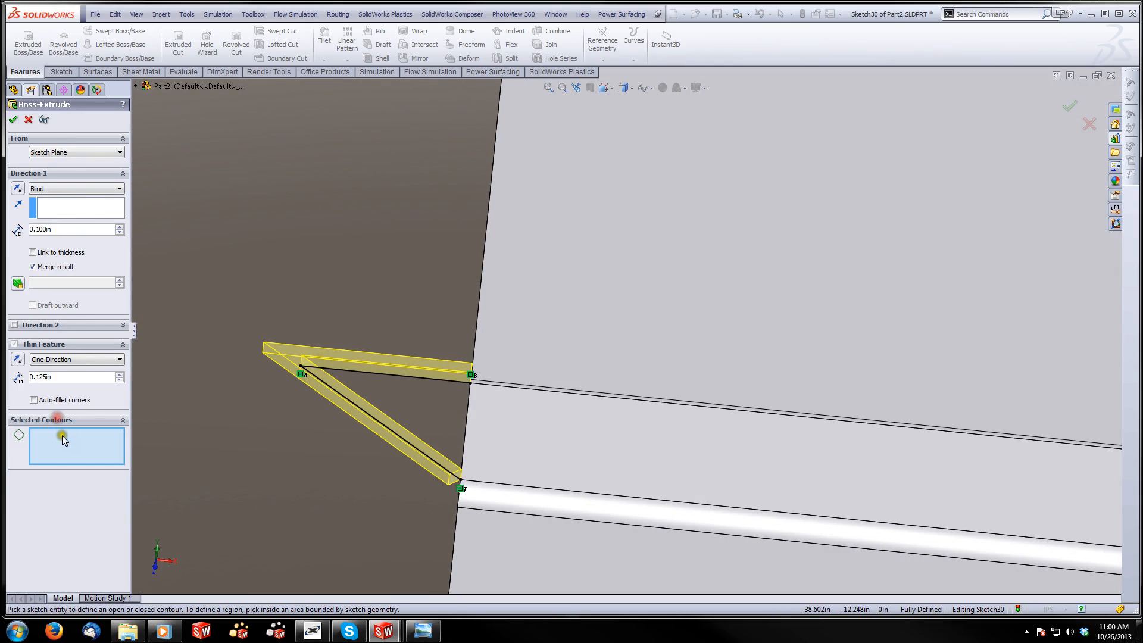
click(398, 398)
click(395, 394)
click(28, 119)
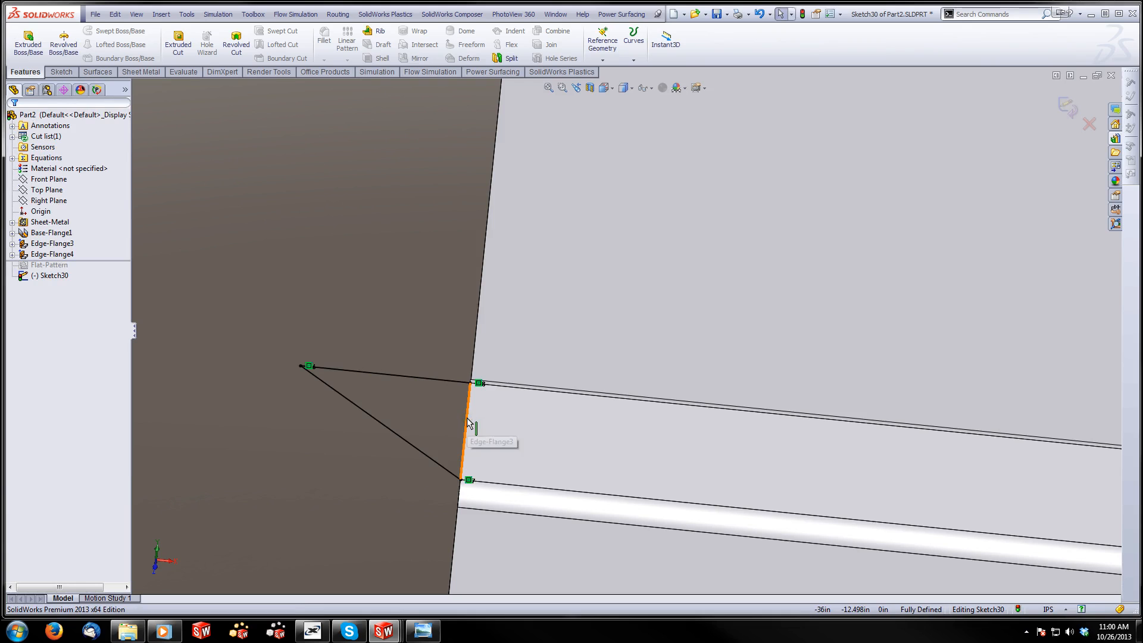
Close the corner triangle at the left end of the far lip with a vertical line between its open endpoints
scroll(423, 295, up, 10)
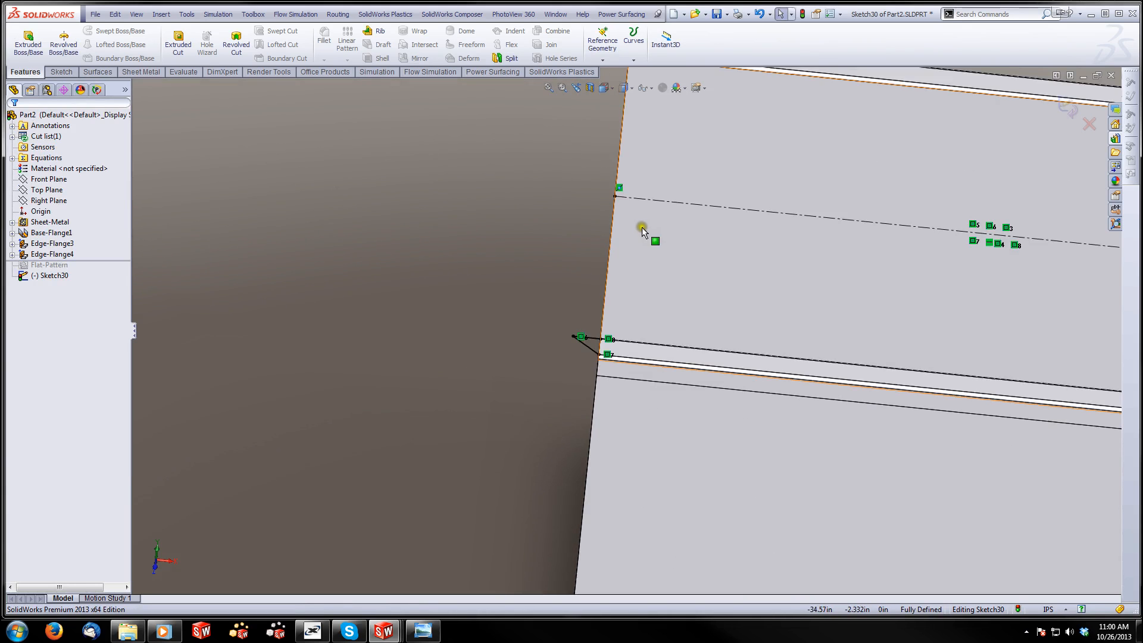
scroll(642, 230, up, 3)
scroll(587, 226, down, 10)
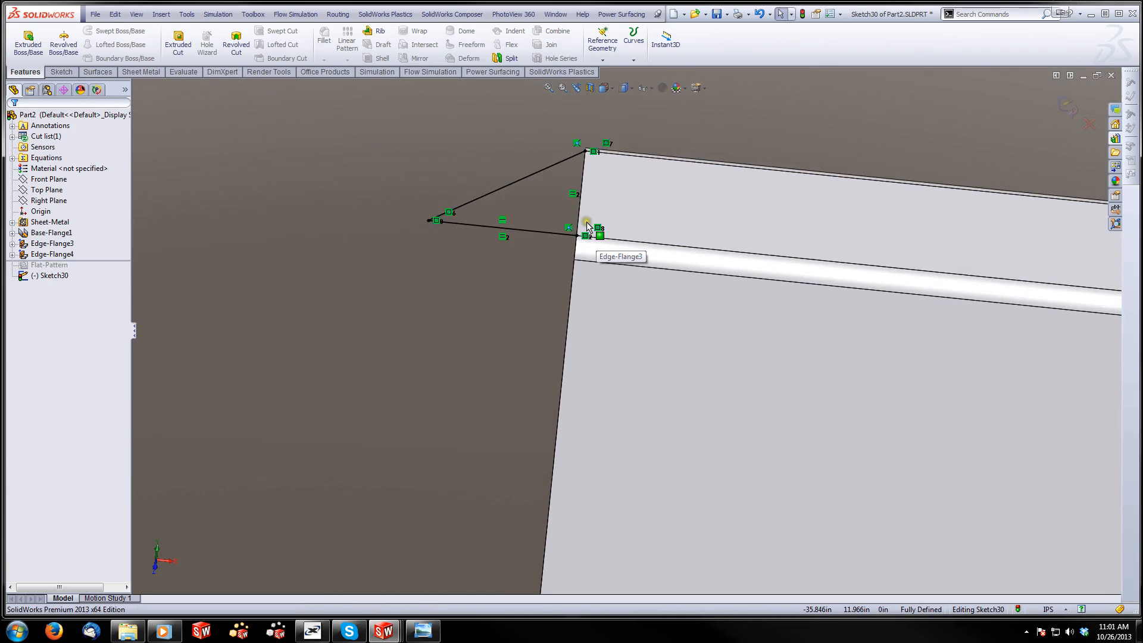
scroll(587, 226, down, 2)
click(68, 74)
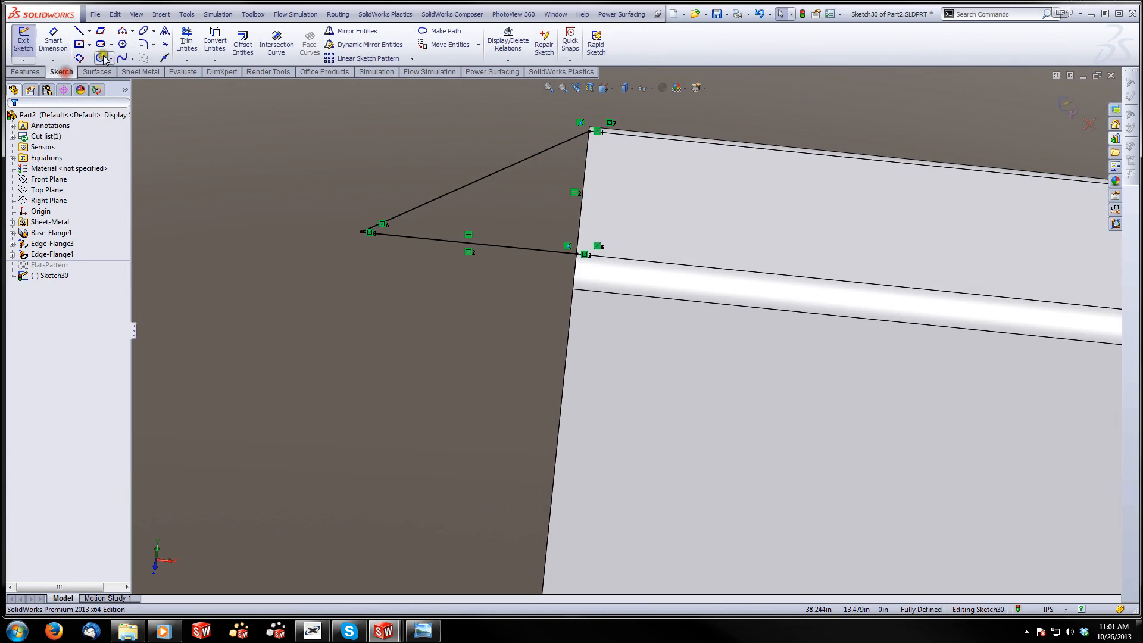
click(80, 31)
click(586, 129)
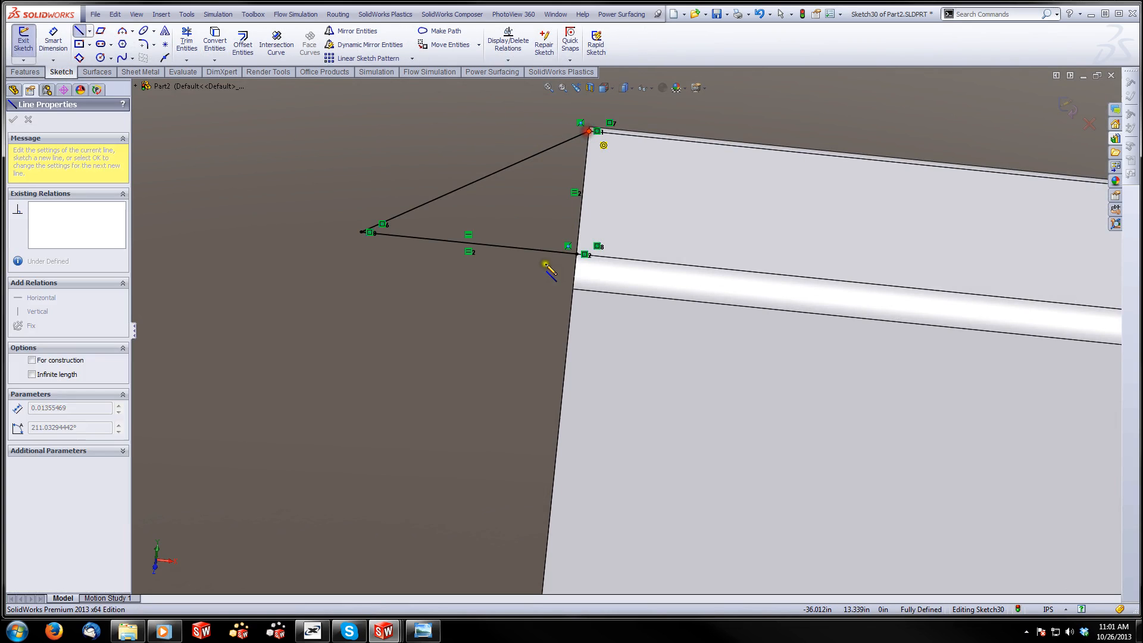
click(574, 254)
Close the corner triangle at the left end of the near lip with a vertical line along the lip's end
scroll(581, 364, up, 8)
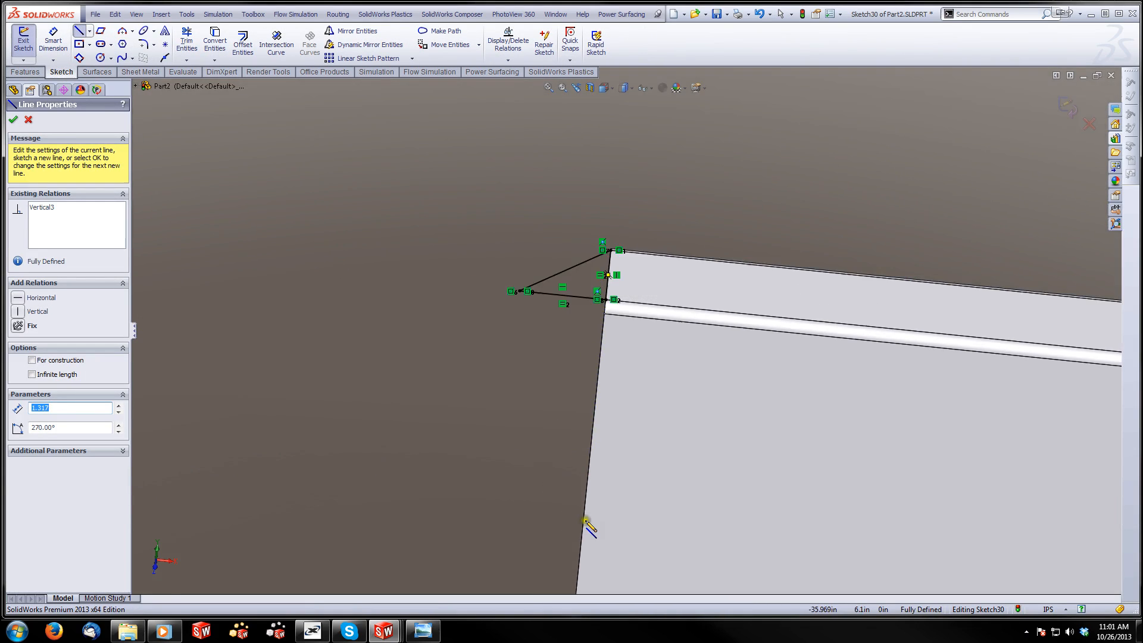
scroll(626, 391, down, 3)
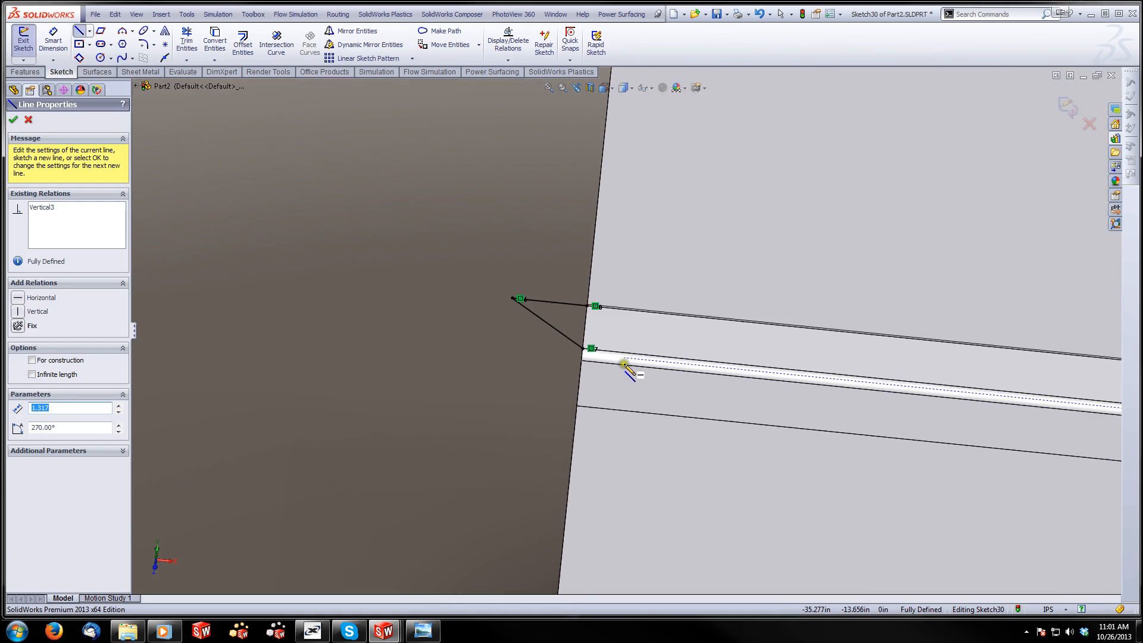
click(587, 306)
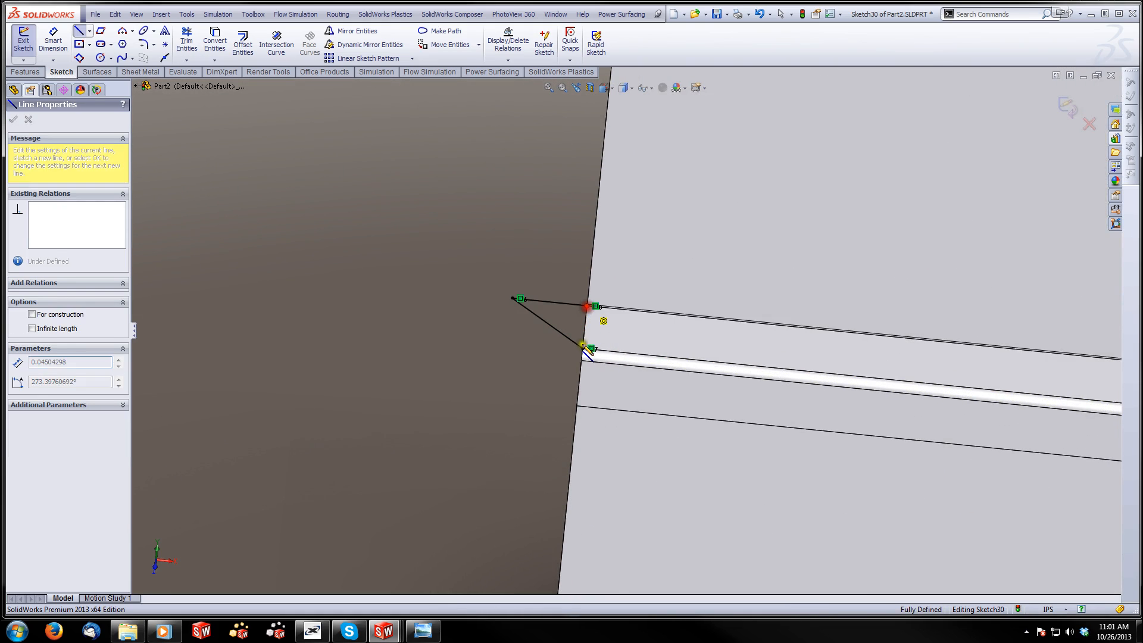
click(583, 348)
Close the corner triangle at the right end of the near lip with a vertical line along the lip's end
key(f)
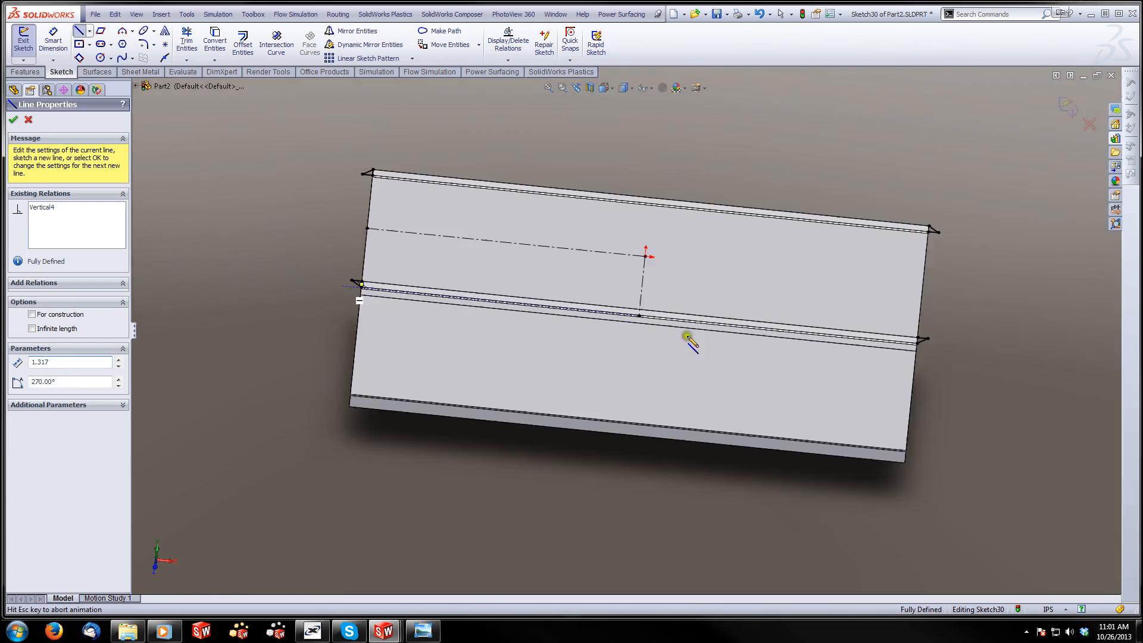
scroll(819, 341, down, 8)
scroll(748, 351, down, 3)
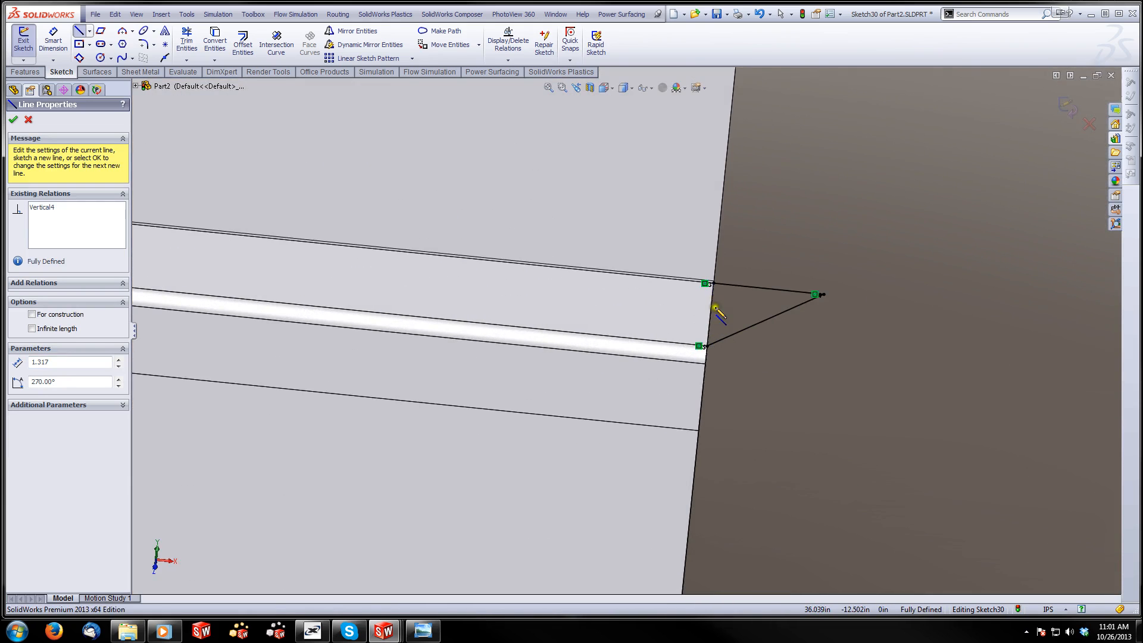
click(713, 283)
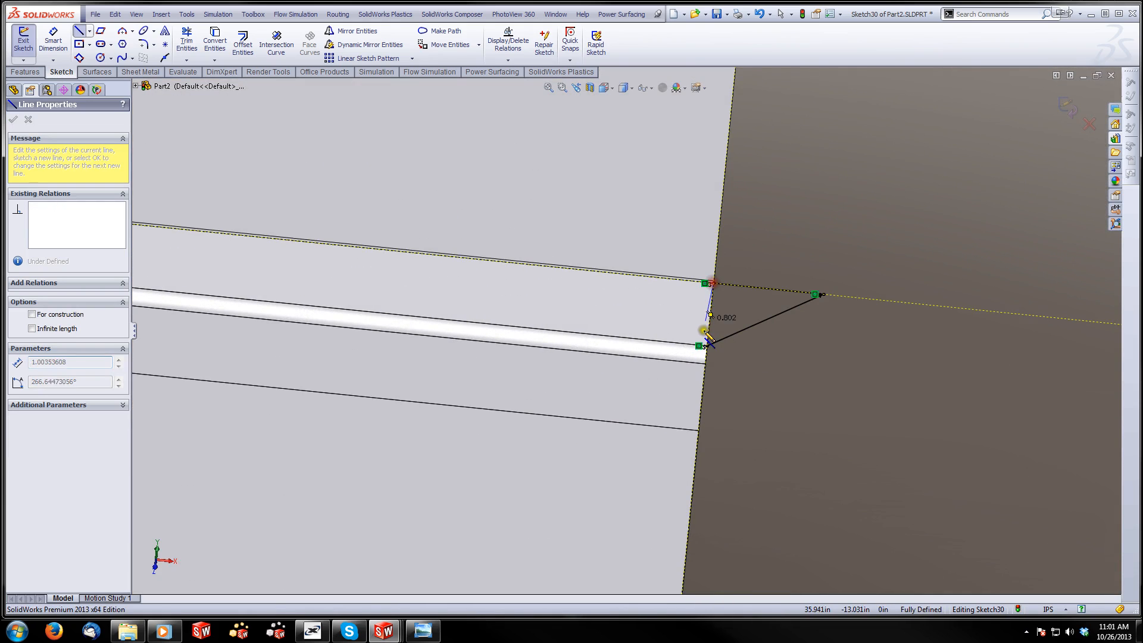
click(706, 345)
Close the corner triangle at the right end of the far lip with a vertical line and finish the Line tool
key(f)
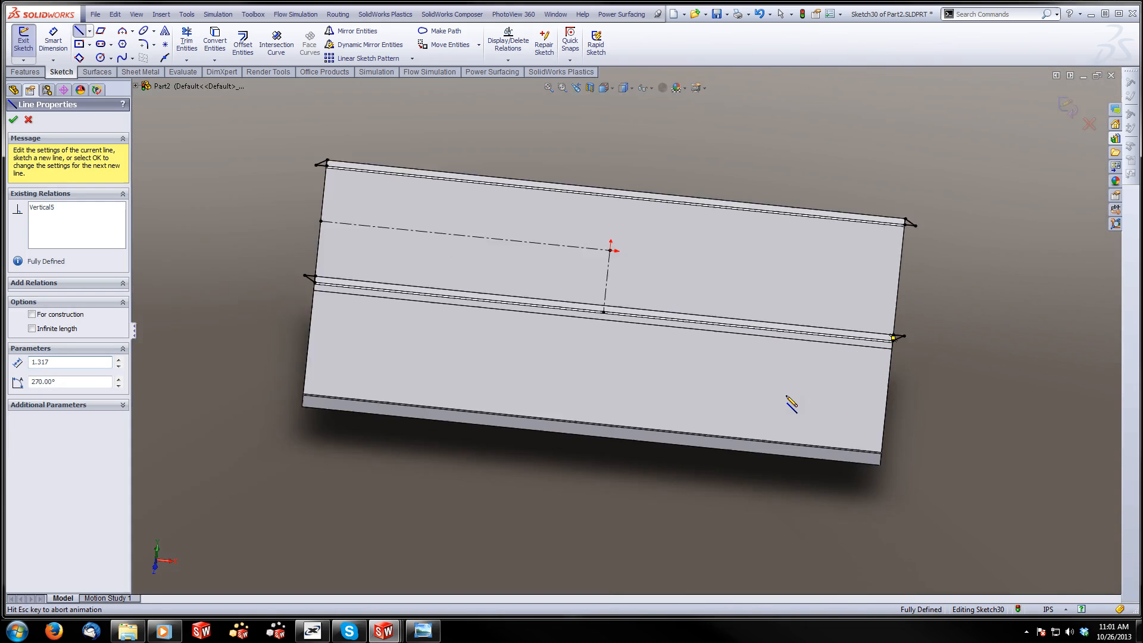
scroll(903, 244, down, 5)
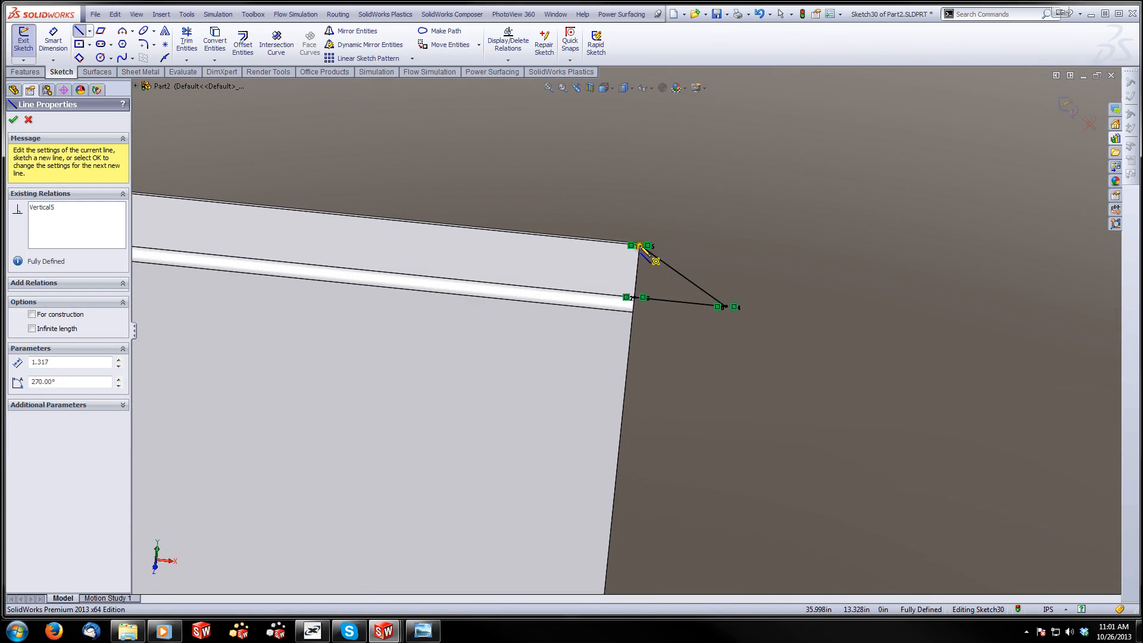
click(640, 246)
click(636, 297)
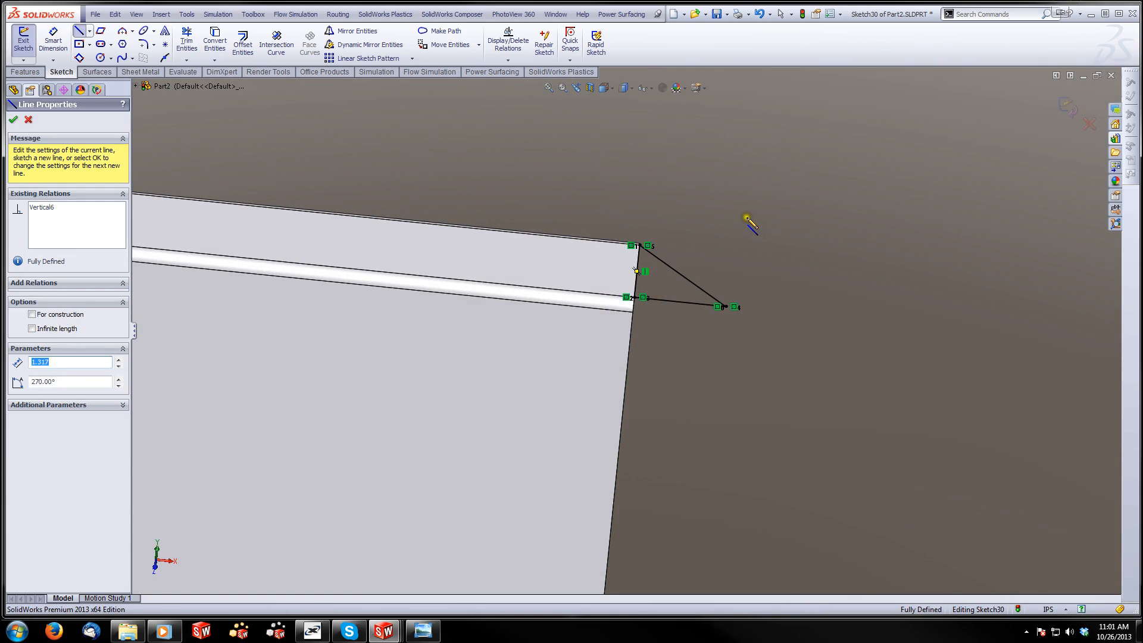
click(1067, 106)
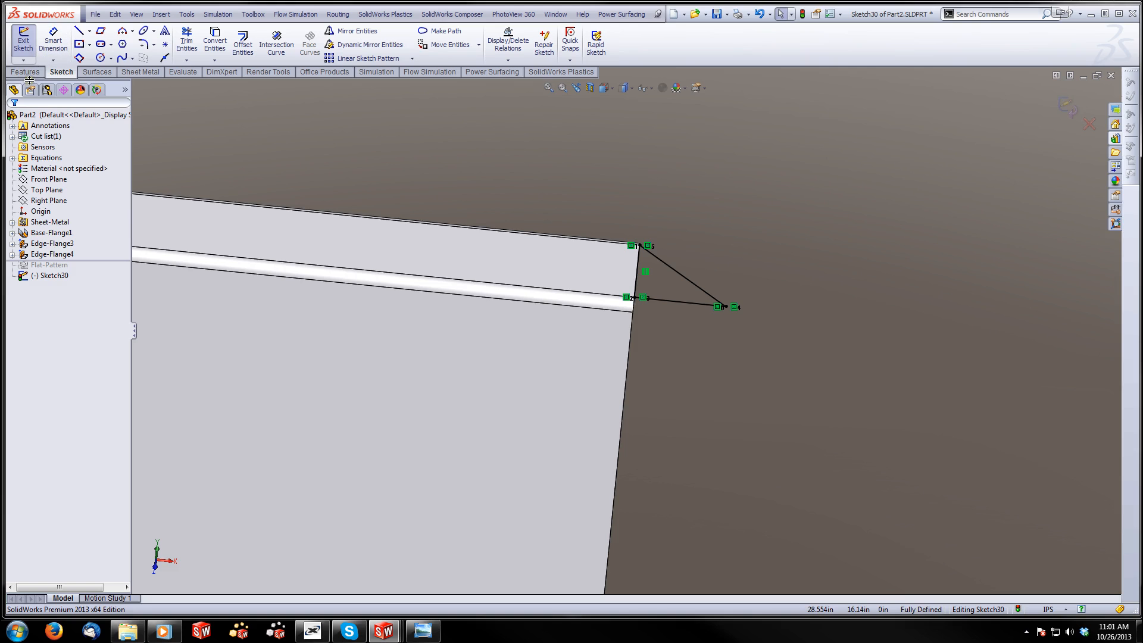
Extrude the corner triangles 0.125 in blind in the reversed direction, merged with the body
click(25, 72)
click(28, 43)
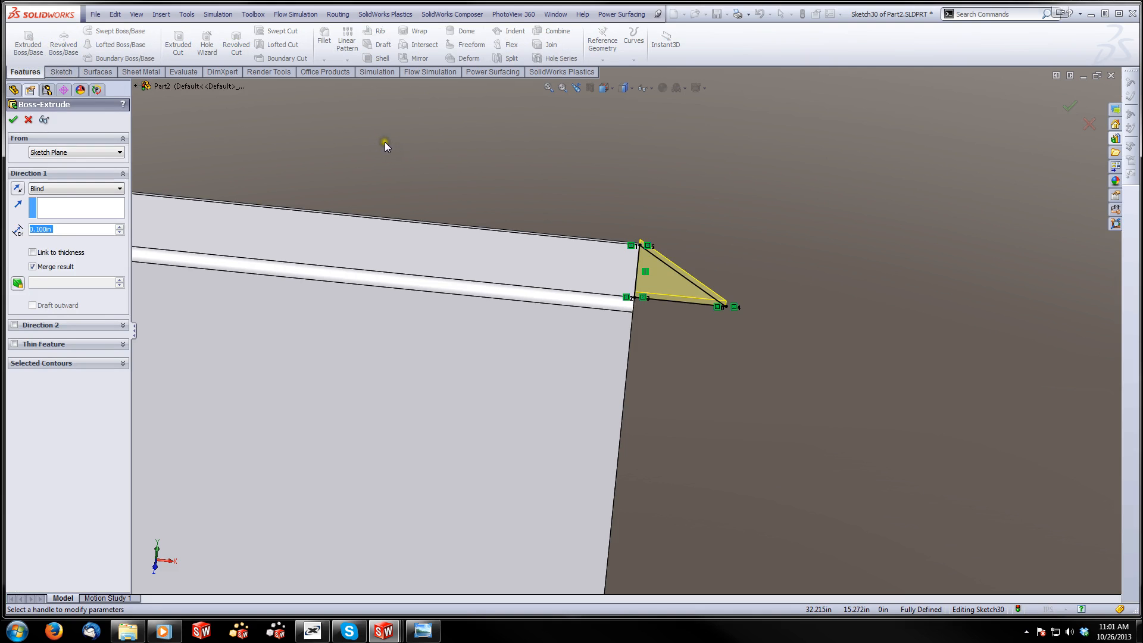
text(0.125)
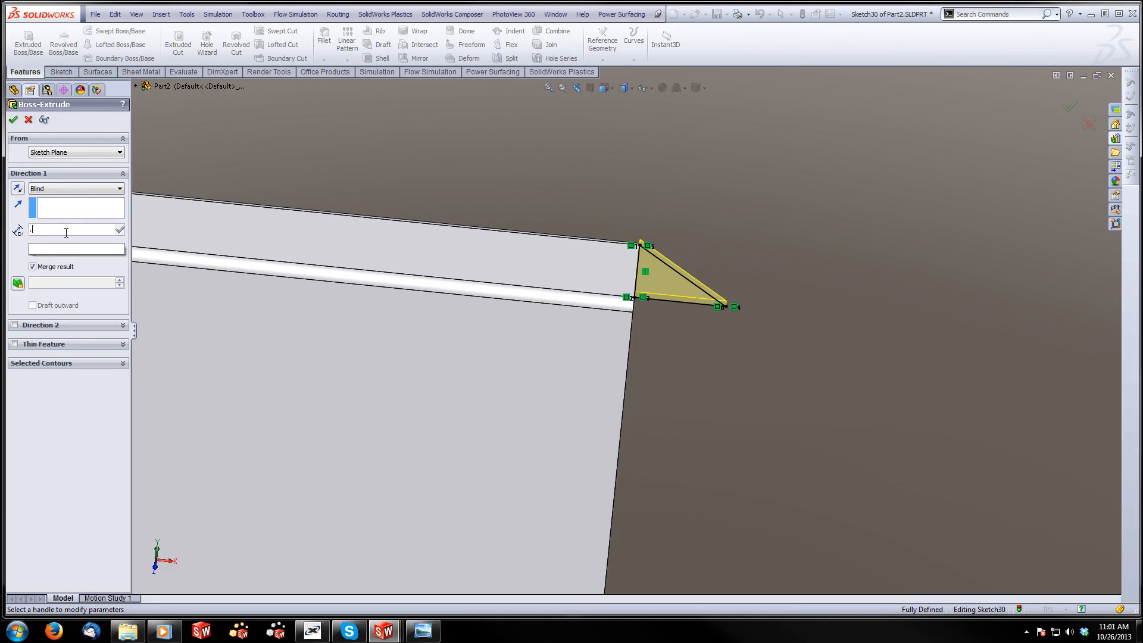
key(Return)
click(19, 188)
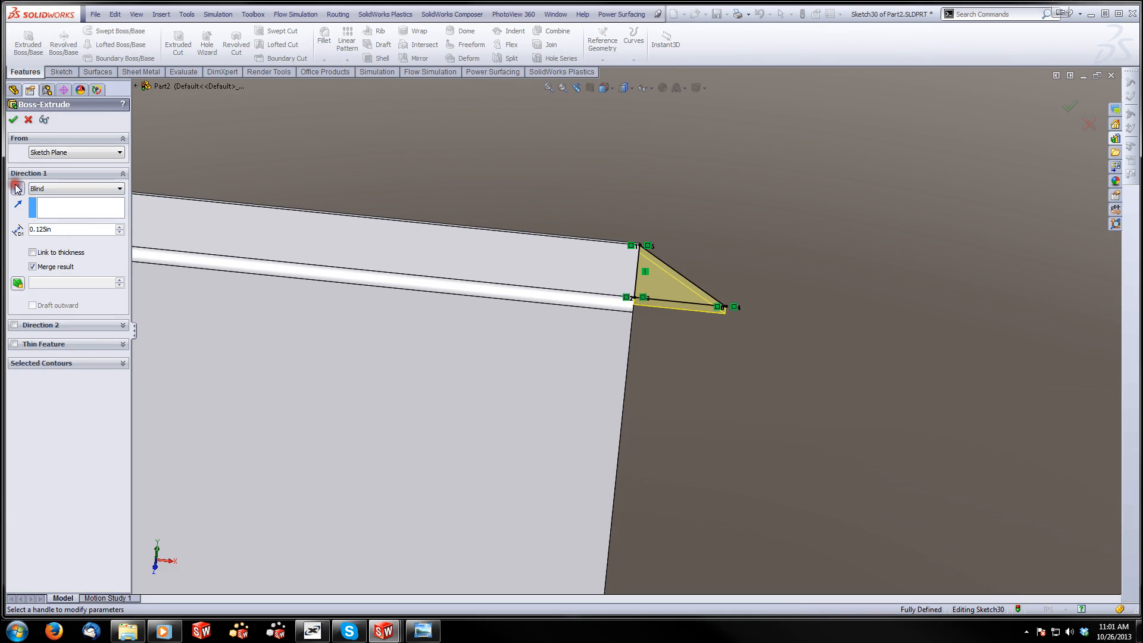
click(13, 122)
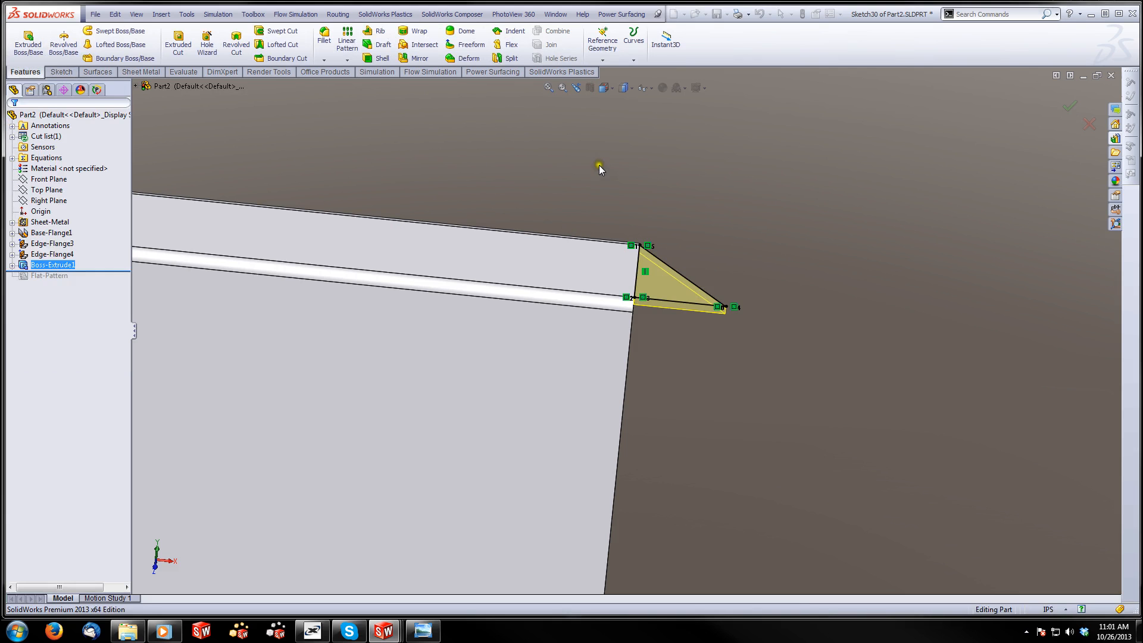
Roll the feature history forward past the flat pattern feature
middle_drag(609, 275, 518, 297)
middle_drag(629, 287, 138, 239)
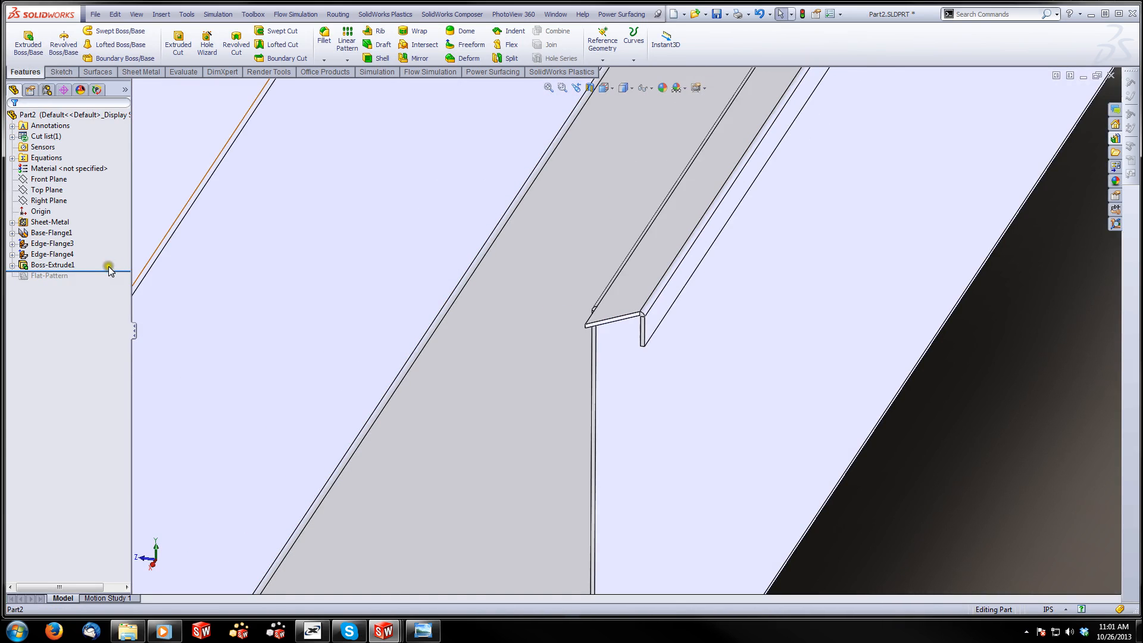
drag(104, 270, 100, 283)
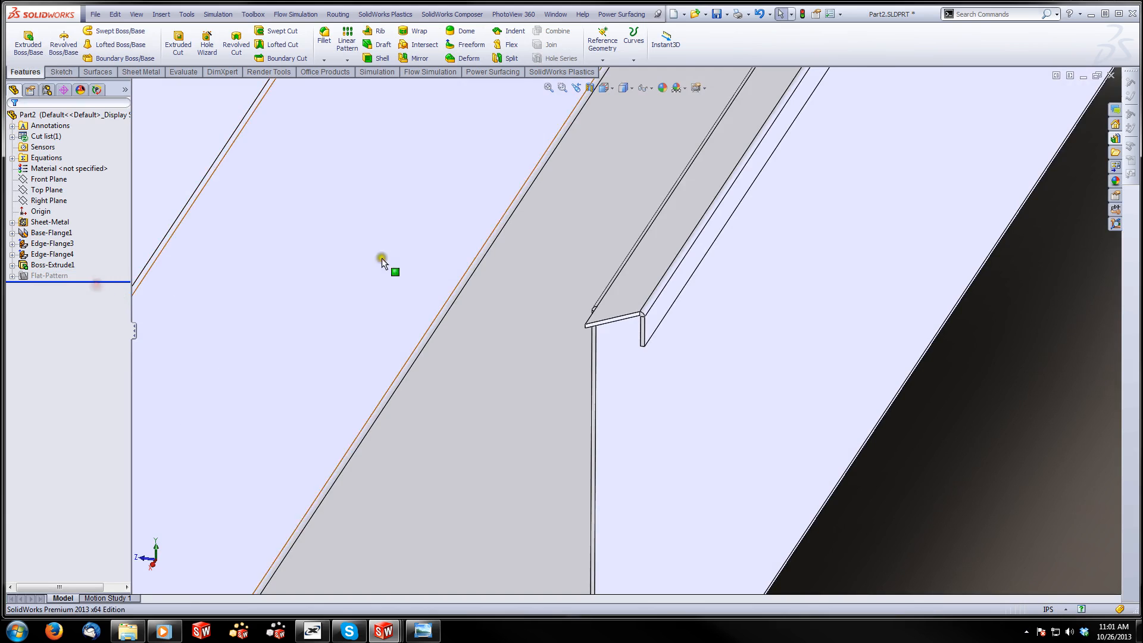
Flatten the body, examine the corner extension's flat outline, and return the part to its folded state
scroll(513, 266, up, 6)
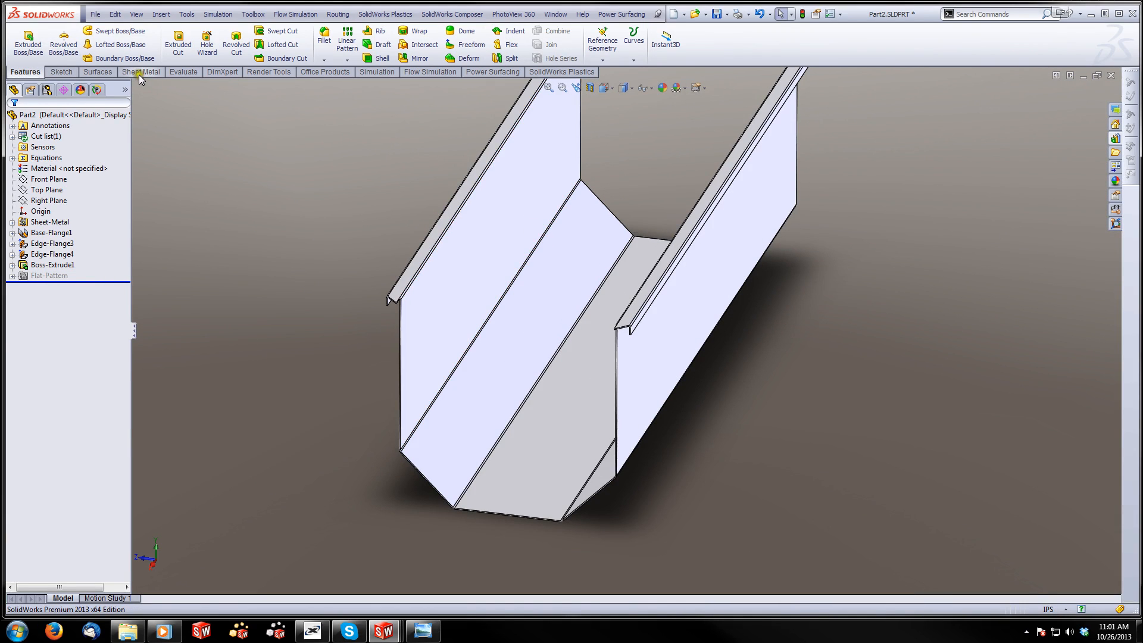
click(138, 73)
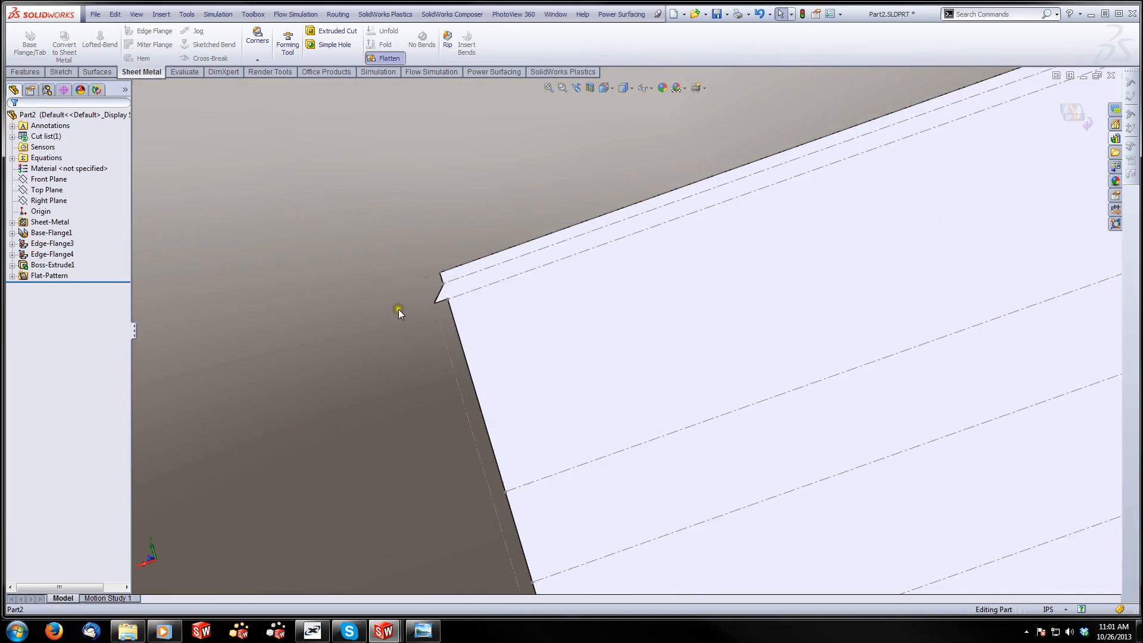
scroll(485, 294, down, 3)
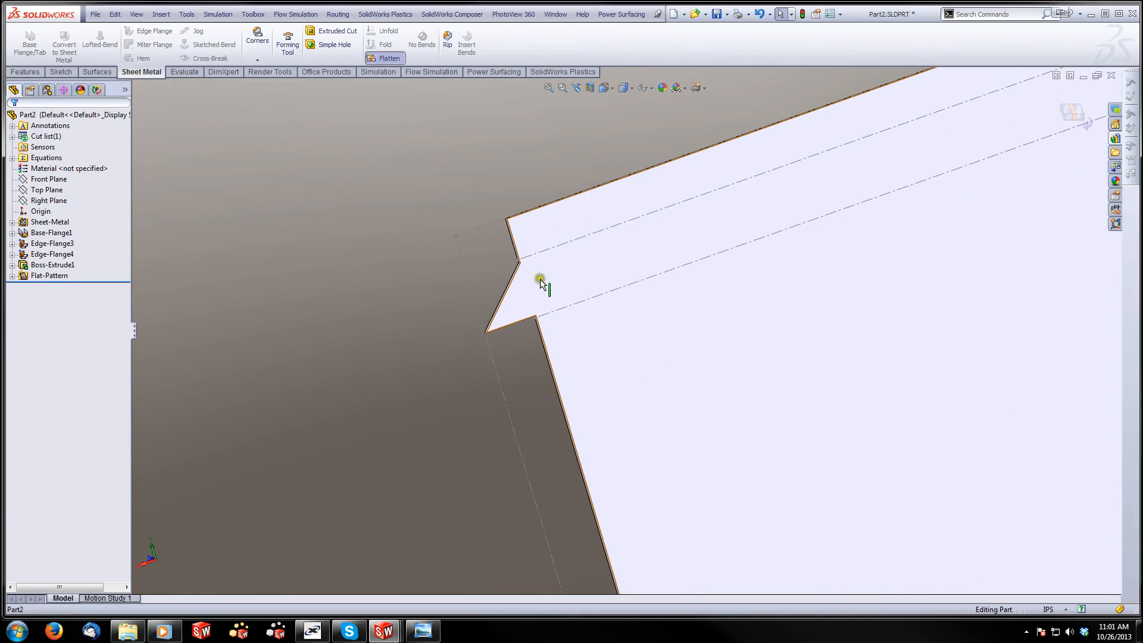
click(389, 58)
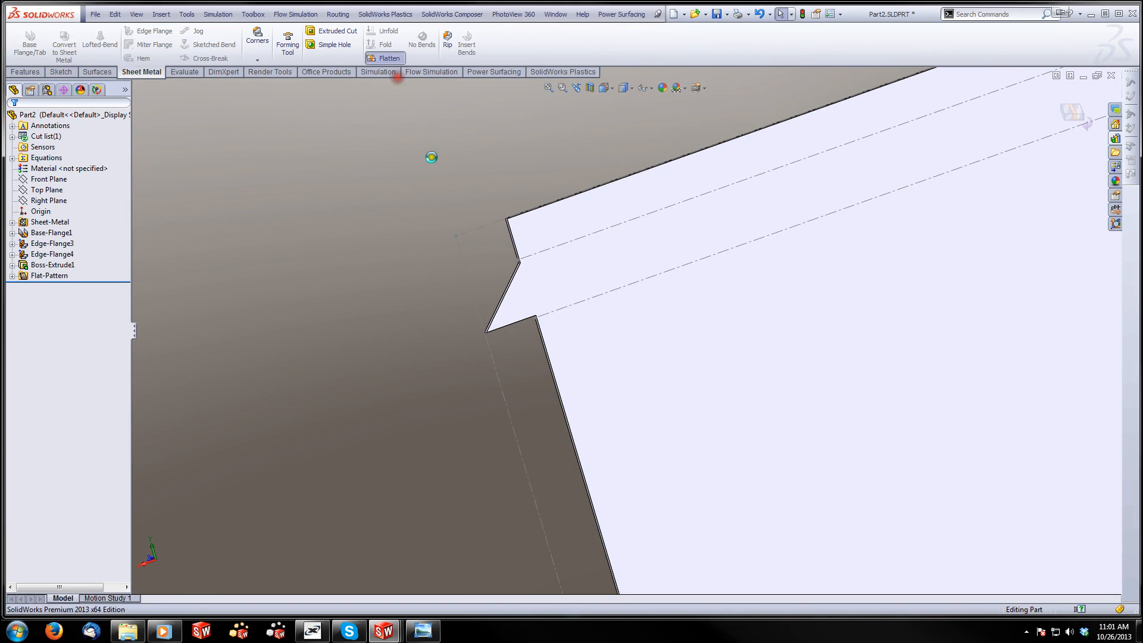
Start a 90-degree edge flange about 0.82 in long downward from a corner extension's slanted top edge, positioned Material Outside
scroll(783, 346, up, 5)
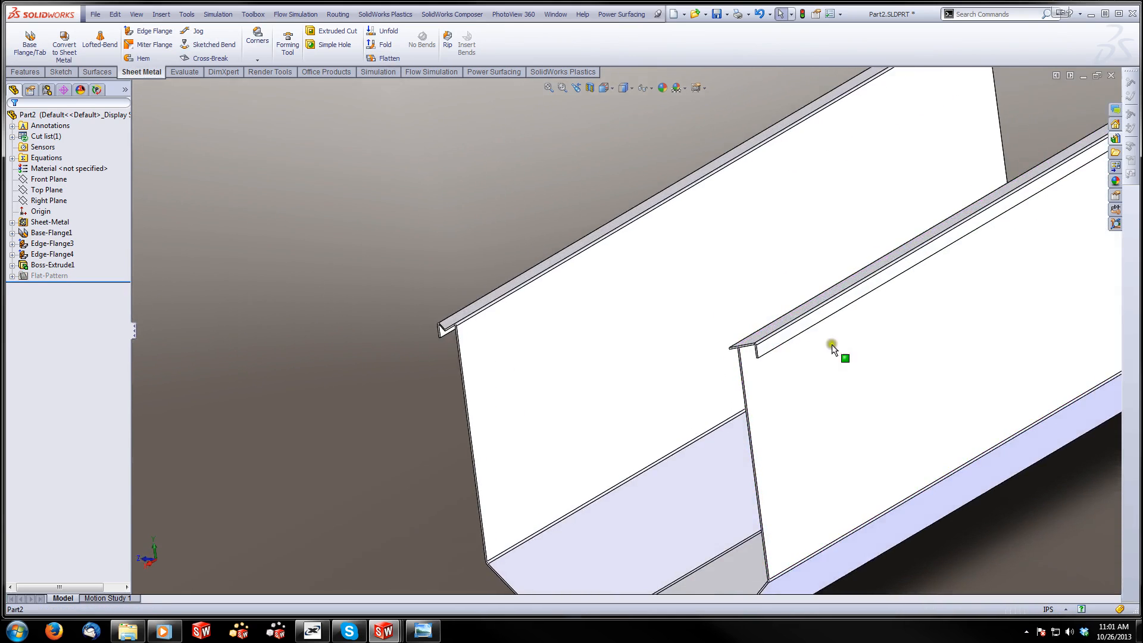
scroll(434, 324, down, 5)
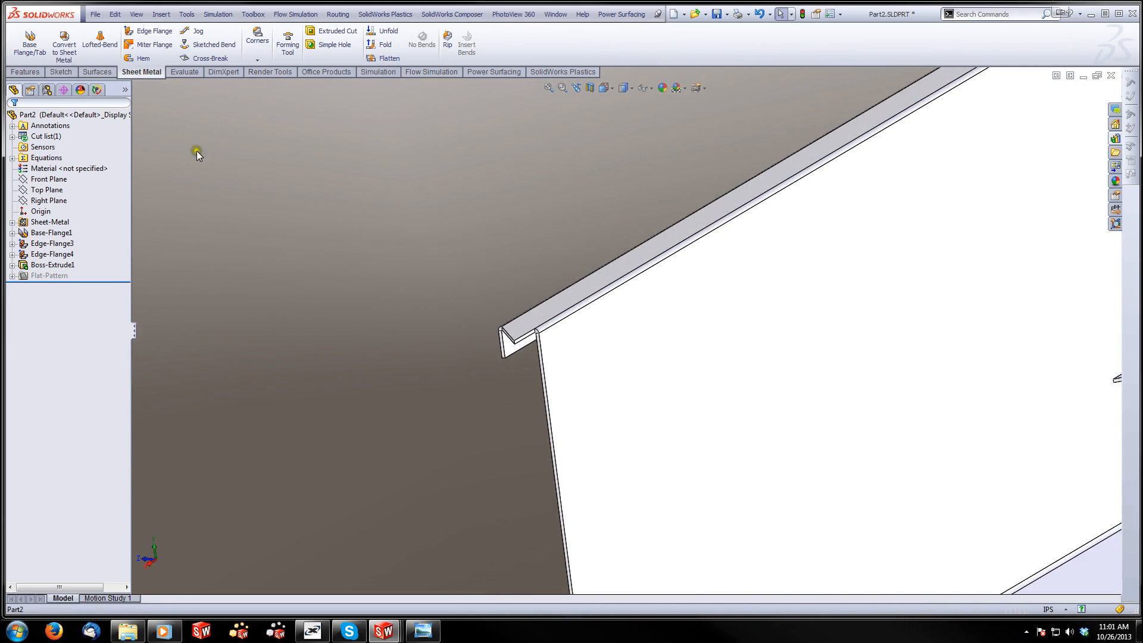
click(150, 31)
scroll(530, 331, down, 3)
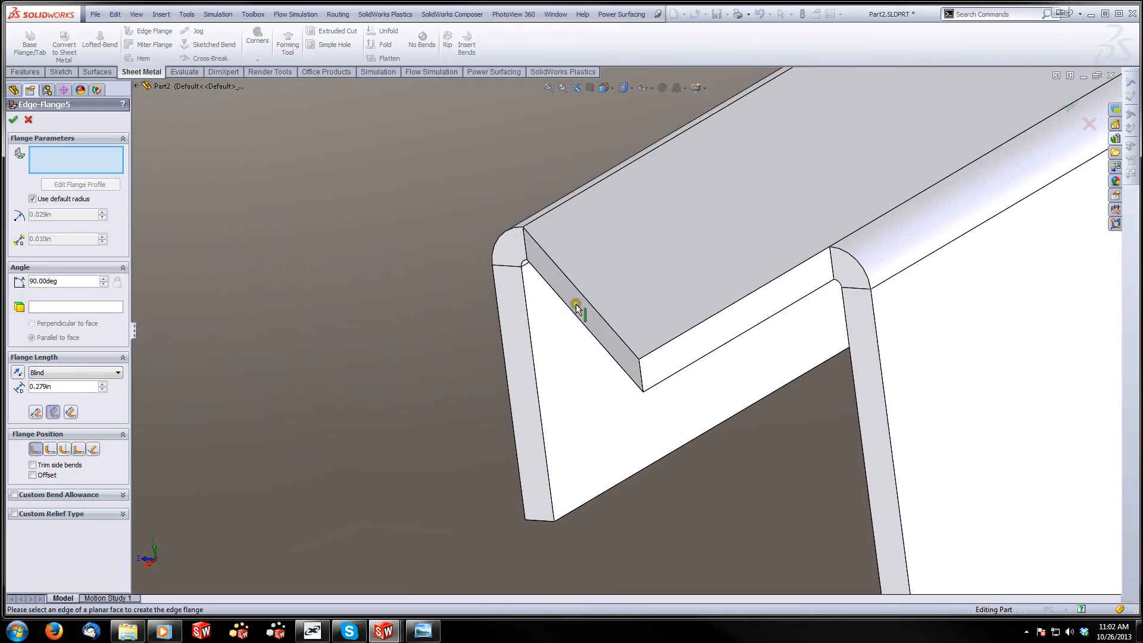
click(586, 297)
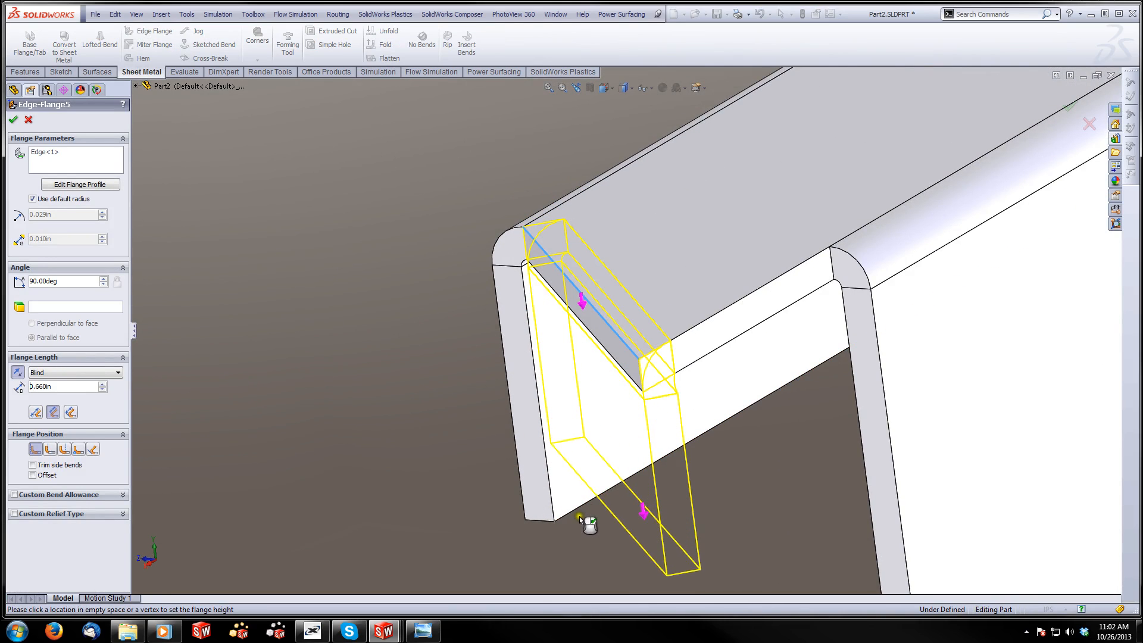
click(581, 543)
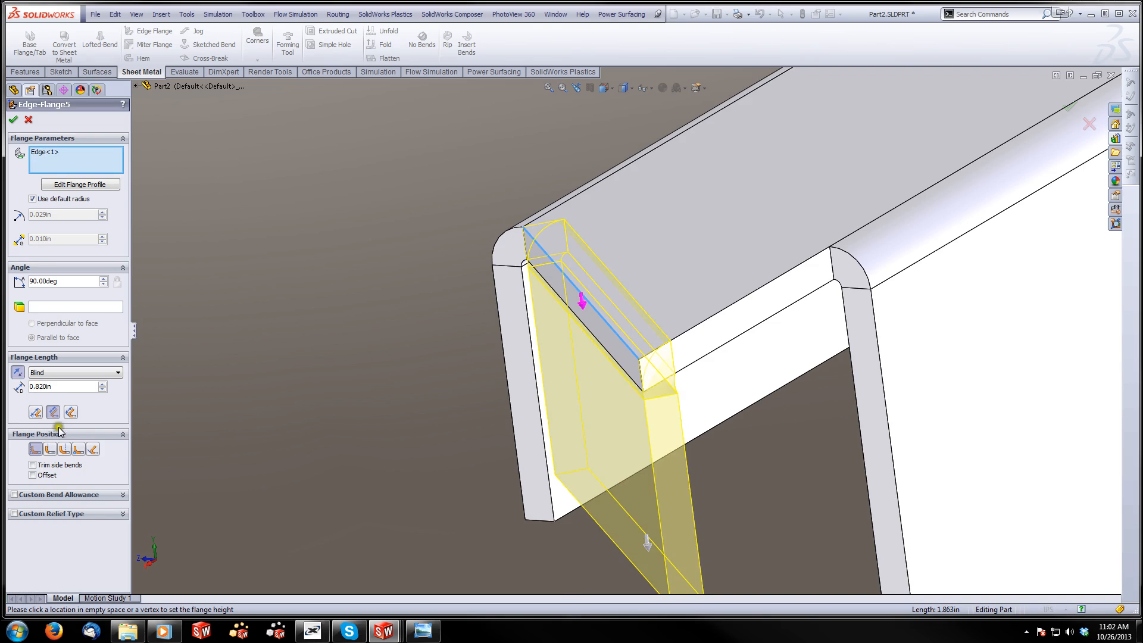
click(52, 450)
scroll(599, 426, up, 2)
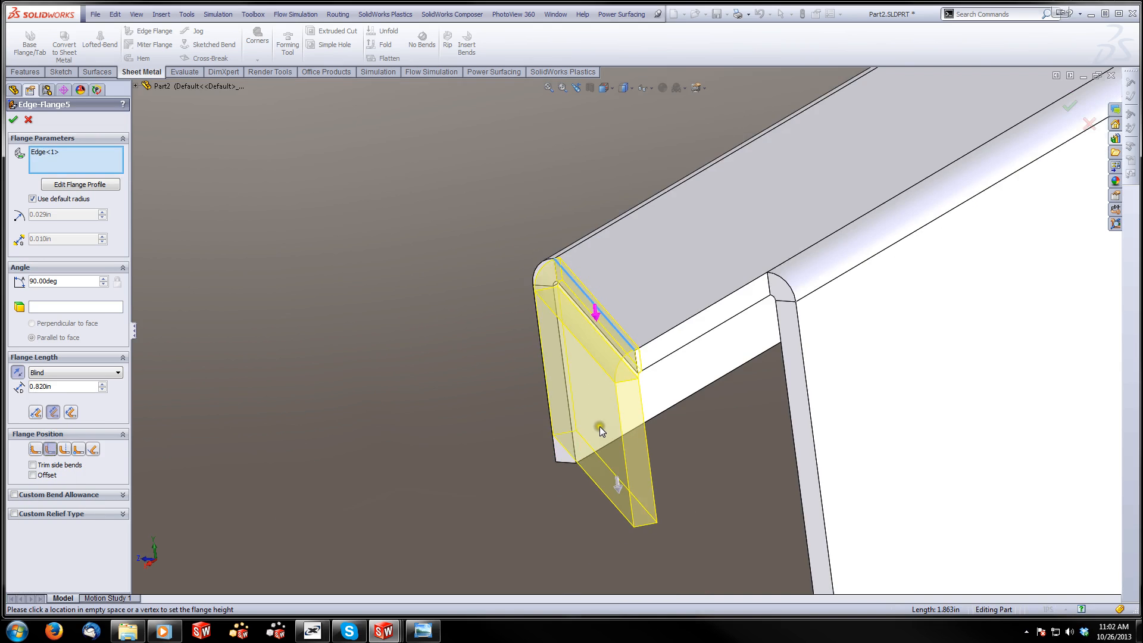
Set the edge flange's length to 1 in
middle_drag(599, 426, 663, 393)
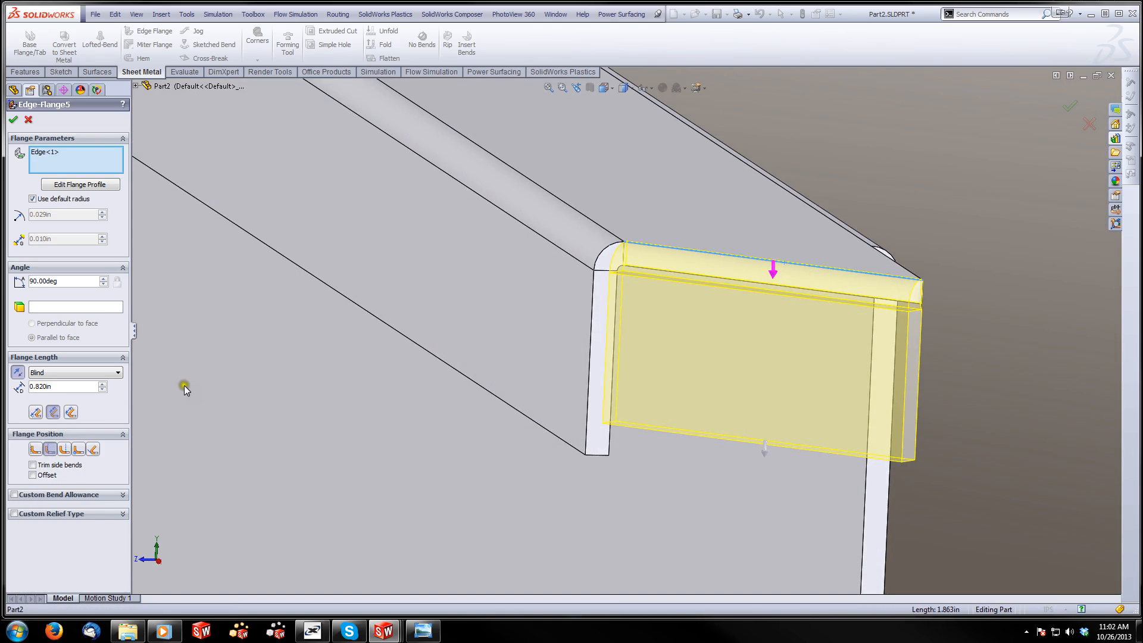
drag(56, 390, 25, 392)
text(1)
key(Return)
Add the slanted corner extension edge at the same end of the opposite lip to the 1 in edge flange
scroll(907, 392, up, 5)
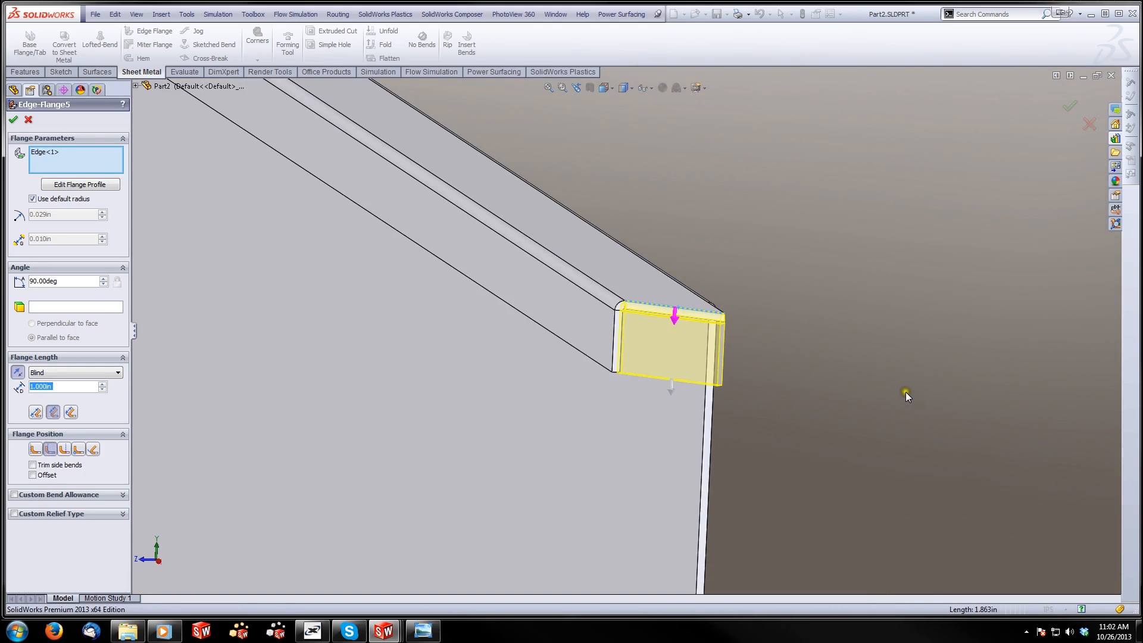
middle_drag(905, 391, 909, 349)
scroll(908, 349, down, 6)
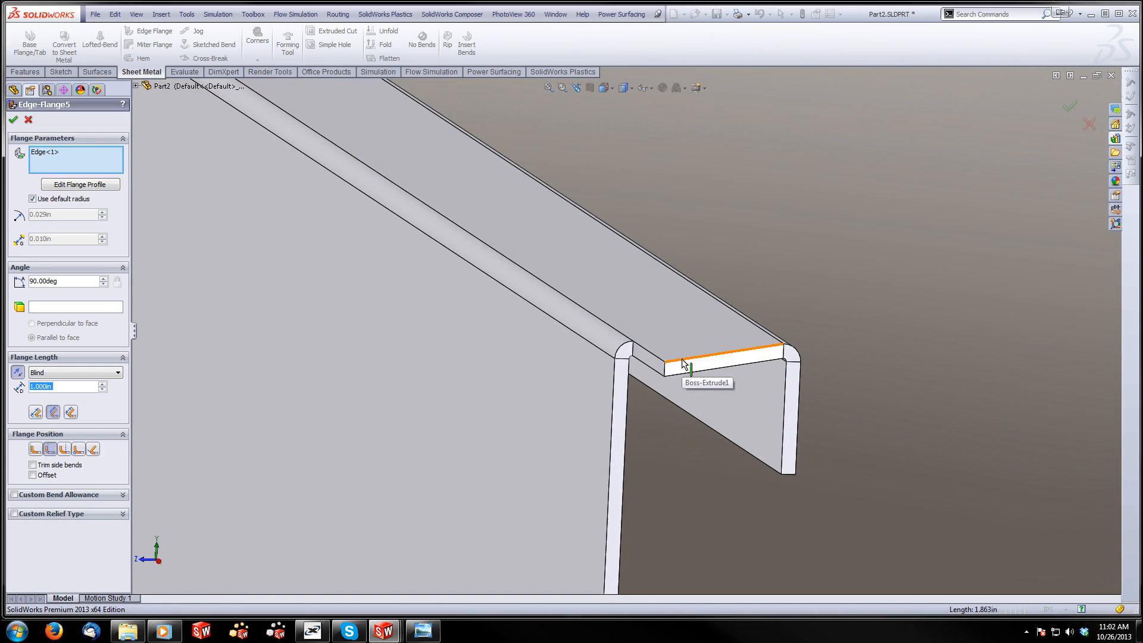
scroll(683, 363, up, 5)
middle_drag(339, 439, 296, 426)
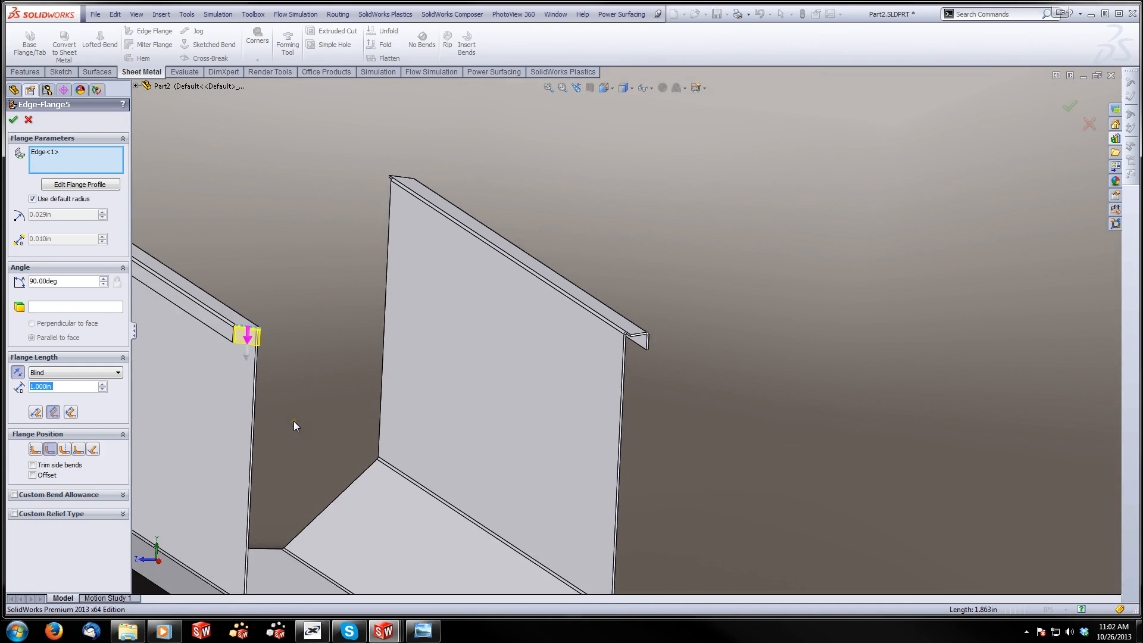
scroll(456, 313, down, 6)
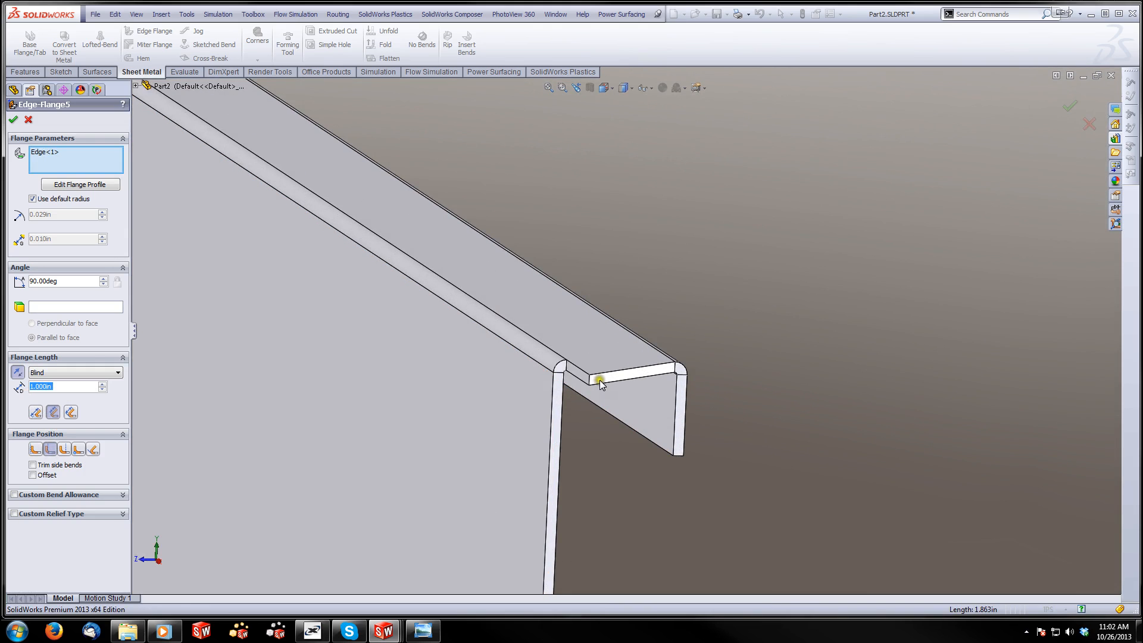
click(601, 372)
Add the slanted edges of the two far-end corner extensions to the selection and complete the 1 in edge flange
scroll(273, 155, up, 5)
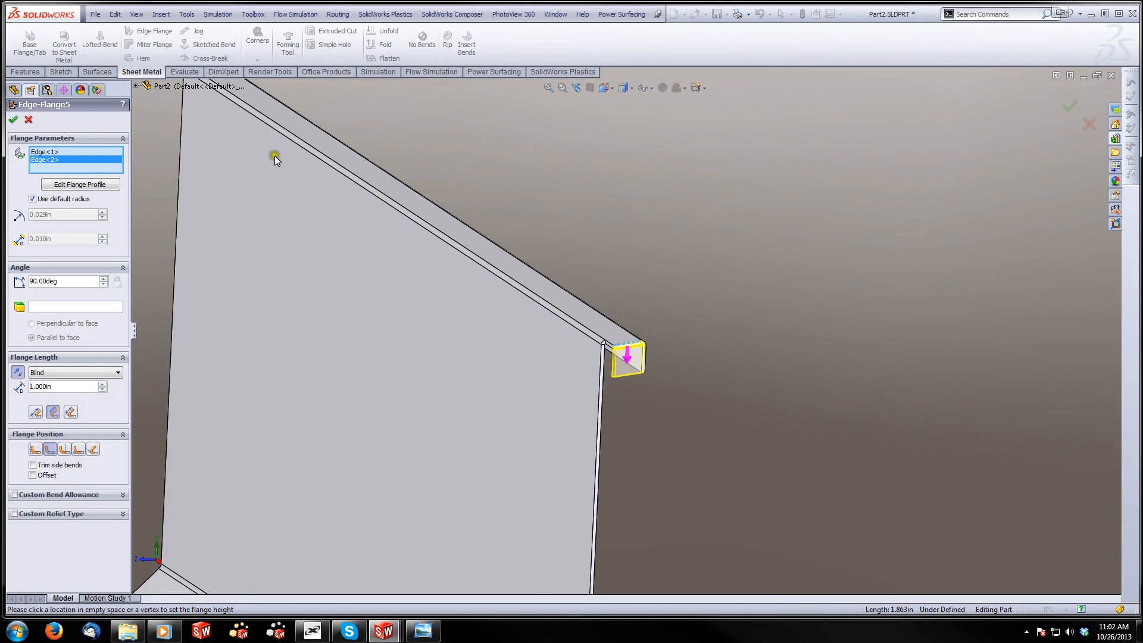
scroll(480, 234, down, 6)
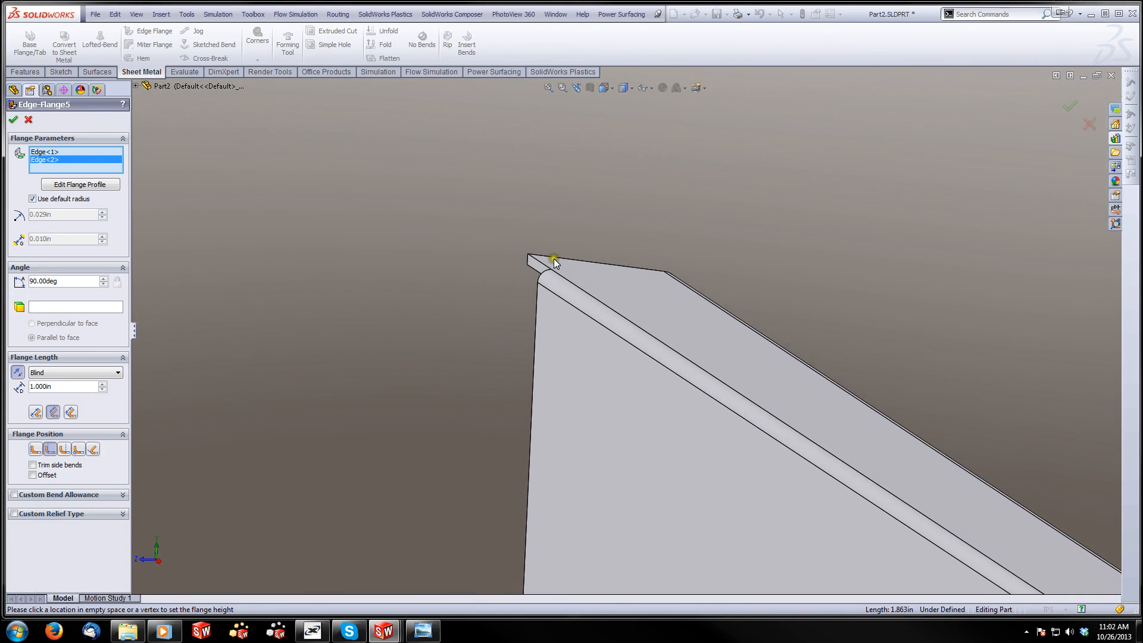
click(548, 257)
scroll(335, 345, up, 4)
scroll(318, 409, down, 5)
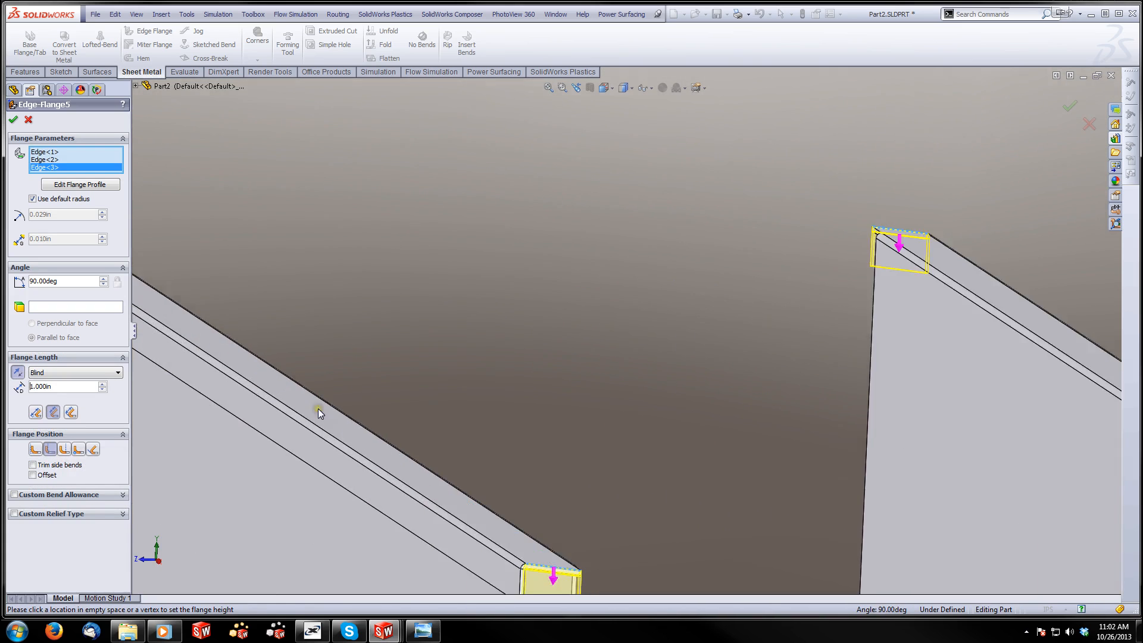
scroll(317, 408, up, 4)
scroll(248, 199, down, 6)
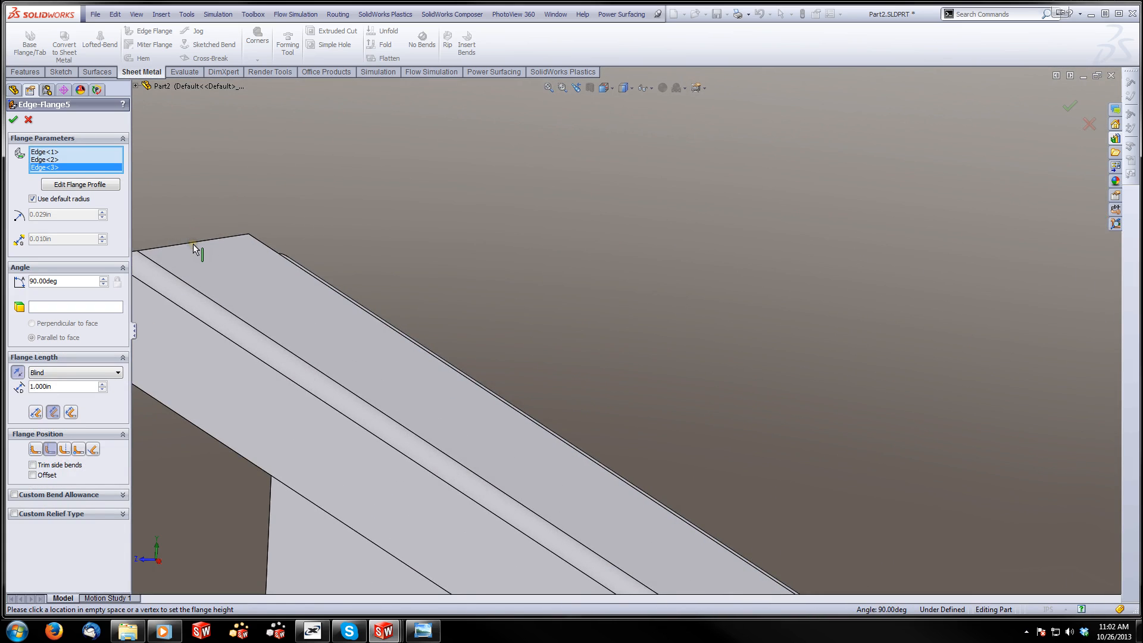
click(191, 243)
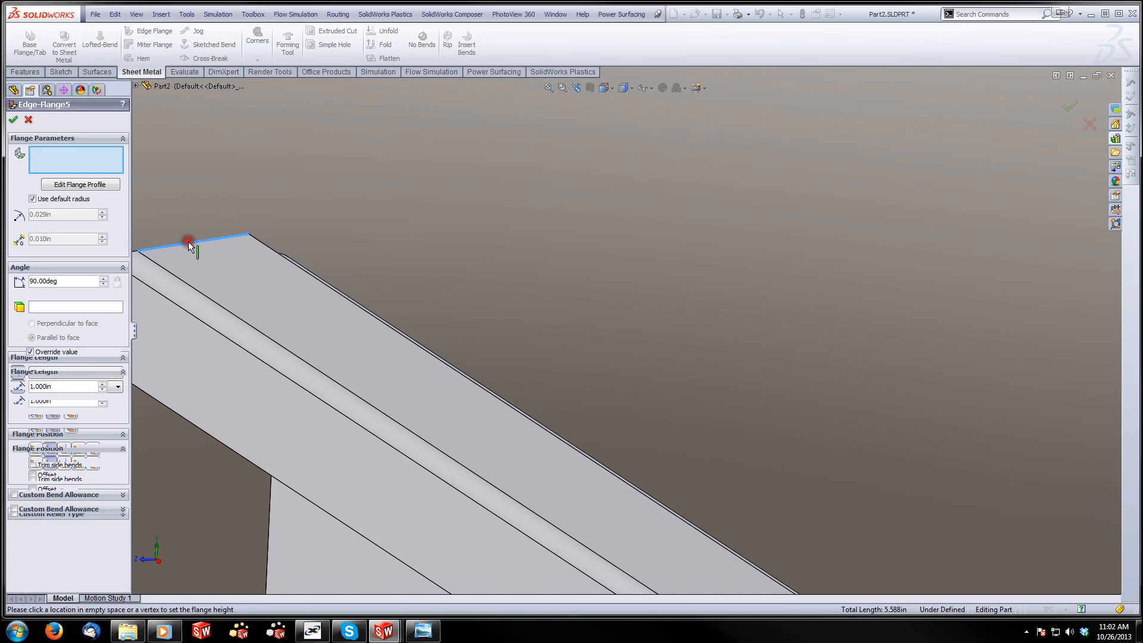
click(13, 119)
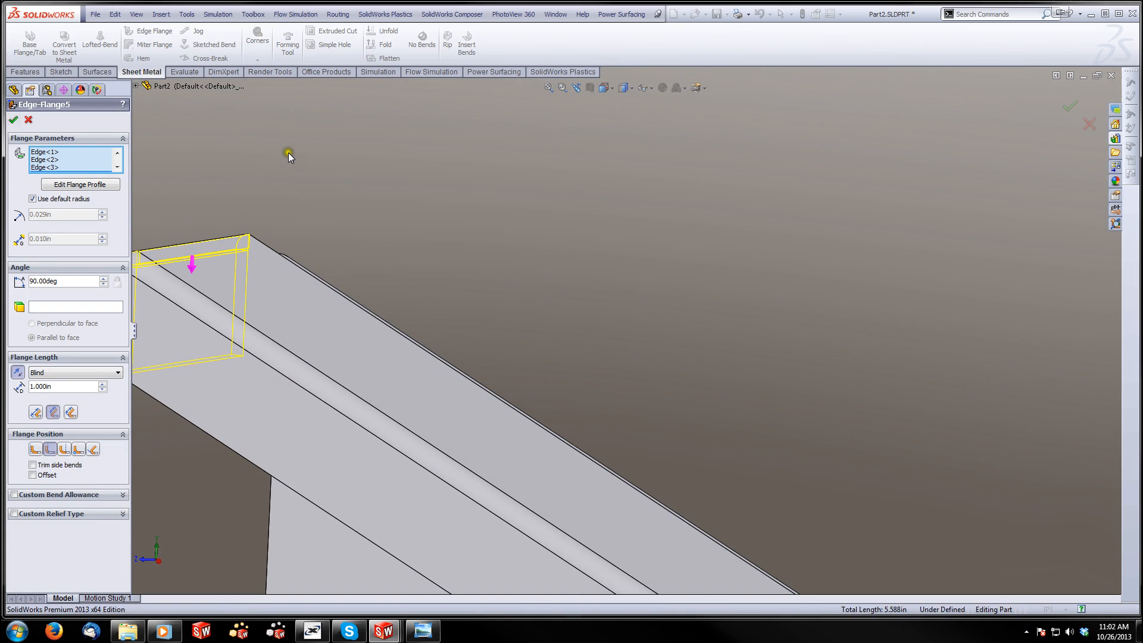
Save the body part with its new corner flanges and close it to return to the assembly
scroll(789, 365, up, 5)
scroll(865, 466, up, 3)
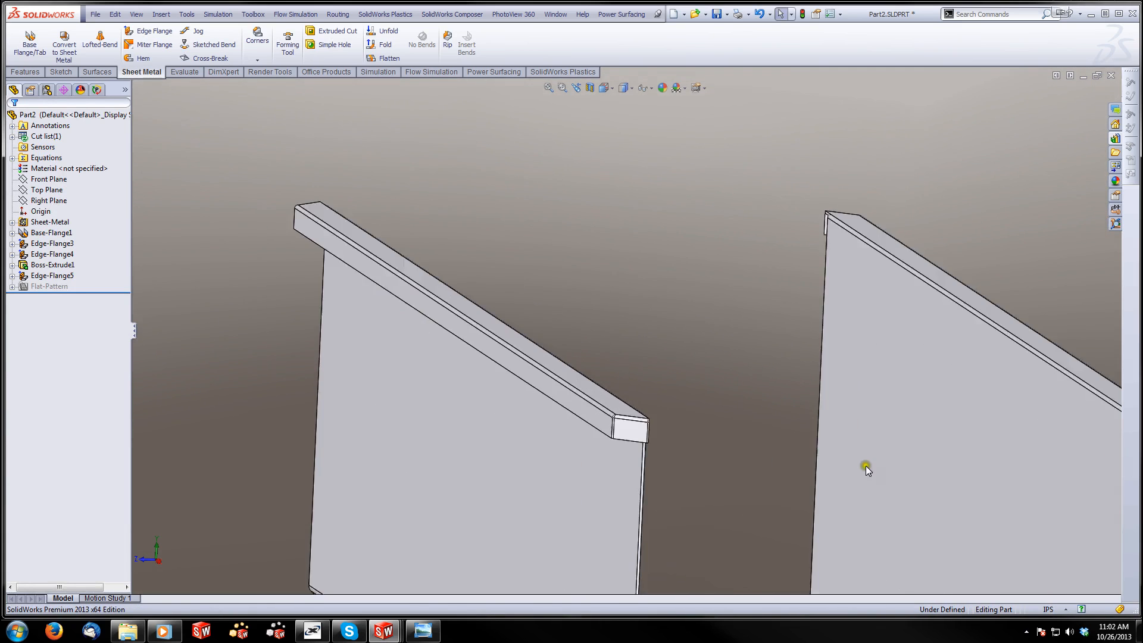
middle_drag(865, 466, 617, 146)
click(716, 14)
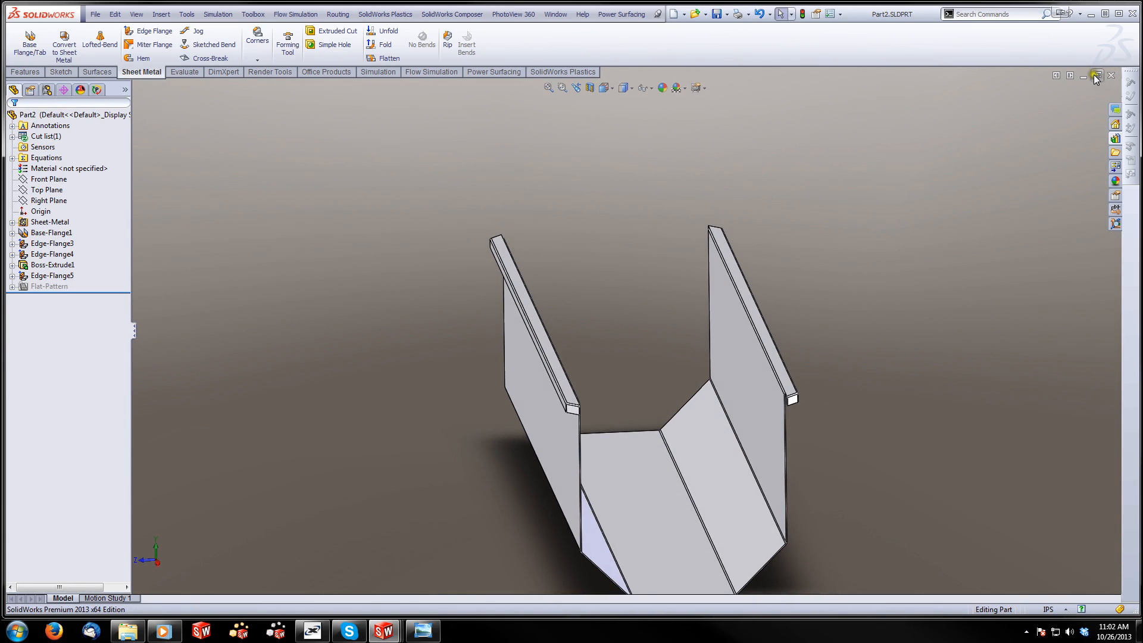
click(1113, 77)
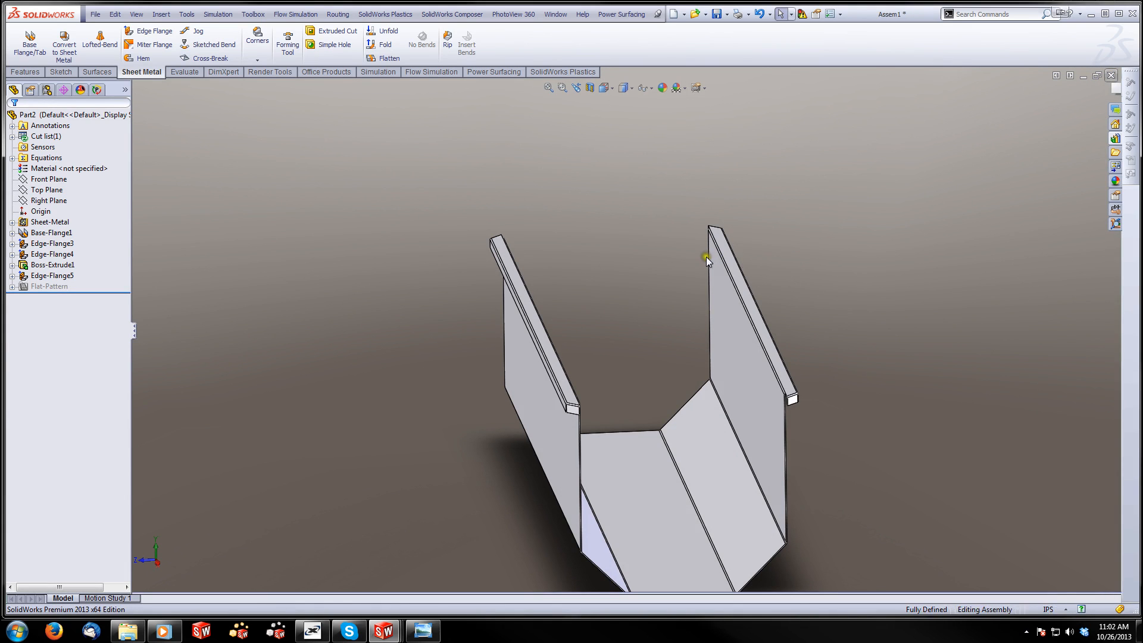
Inspect the gap between the corner flange and the end panel's lip, and open the end panel part
scroll(665, 335, down, 8)
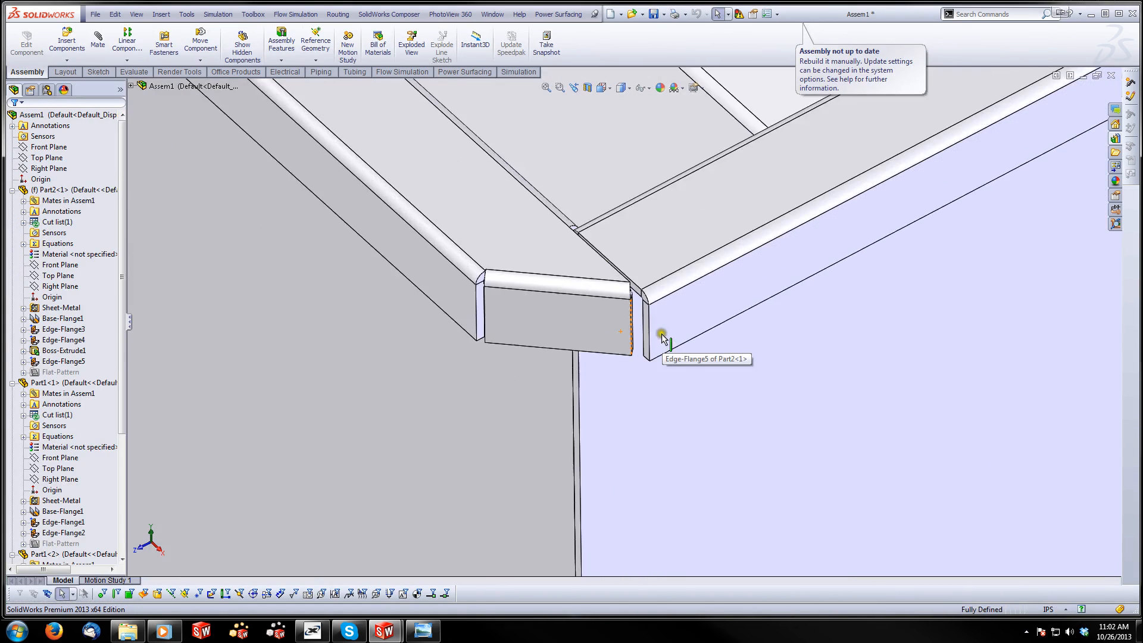
scroll(646, 289, down, 3)
middle_drag(616, 269, 572, 231)
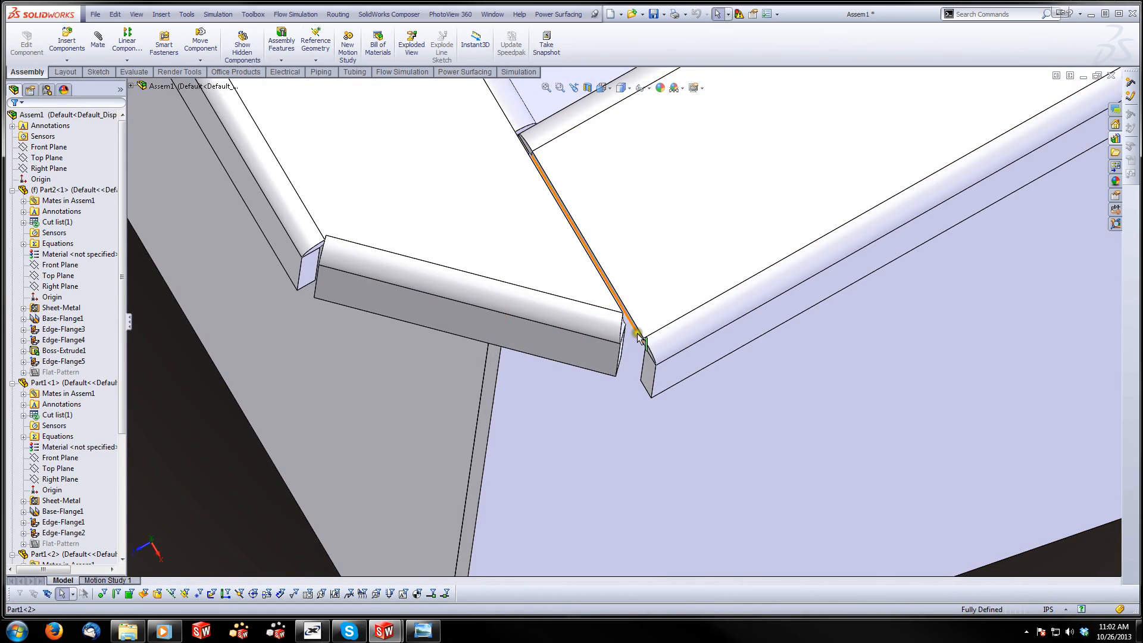
scroll(647, 301, up, 5)
scroll(670, 234, down, 4)
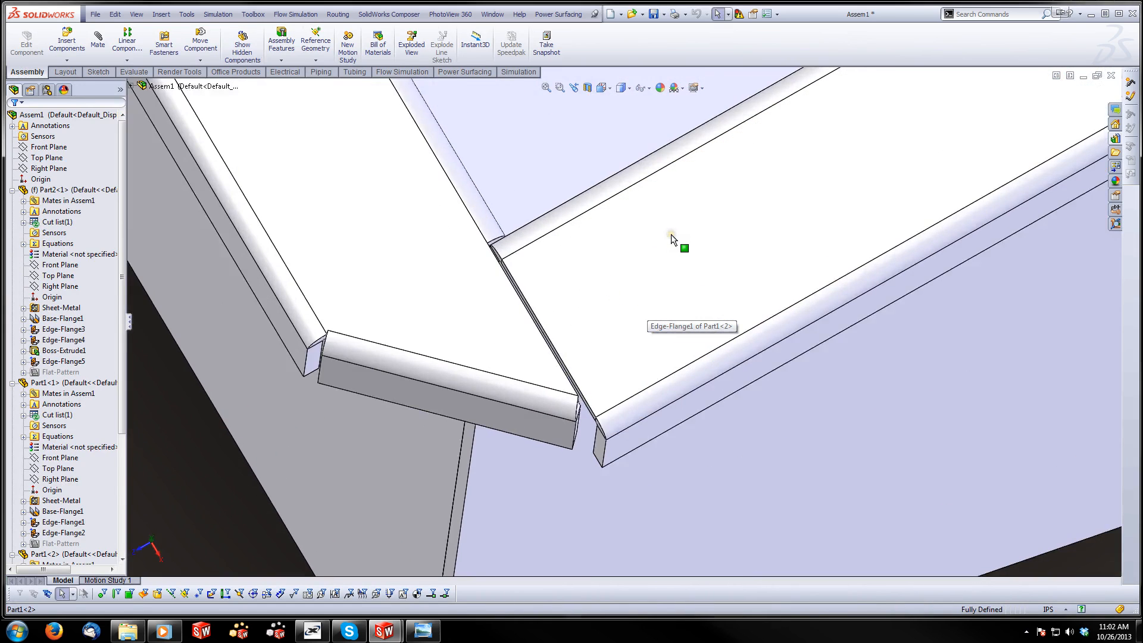
right_click(645, 320)
click(371, 259)
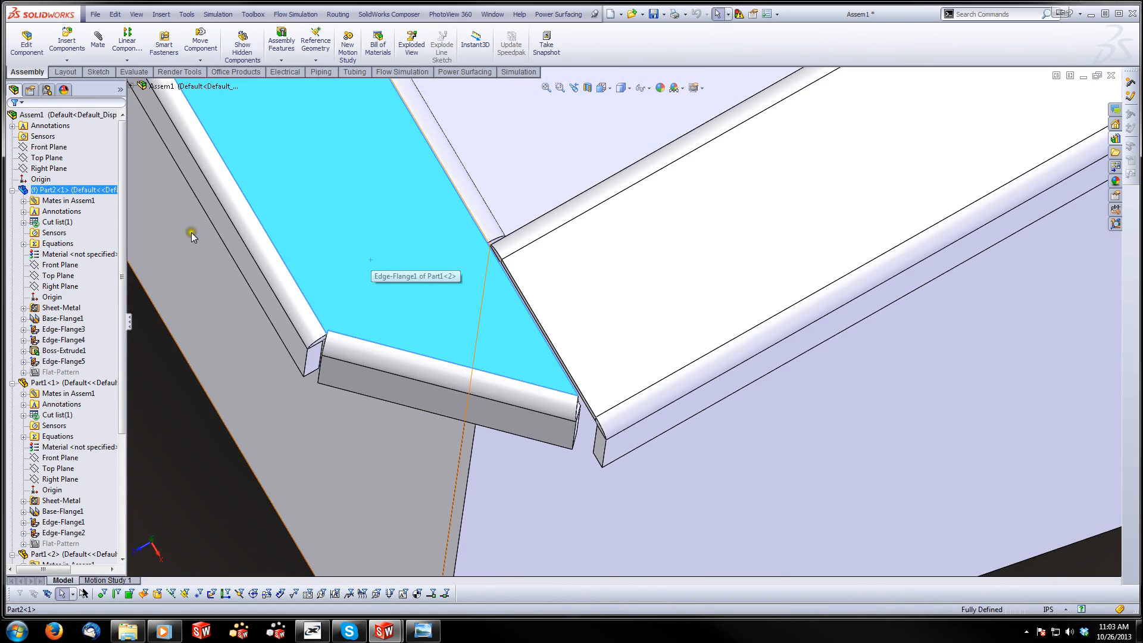
right_click(575, 280)
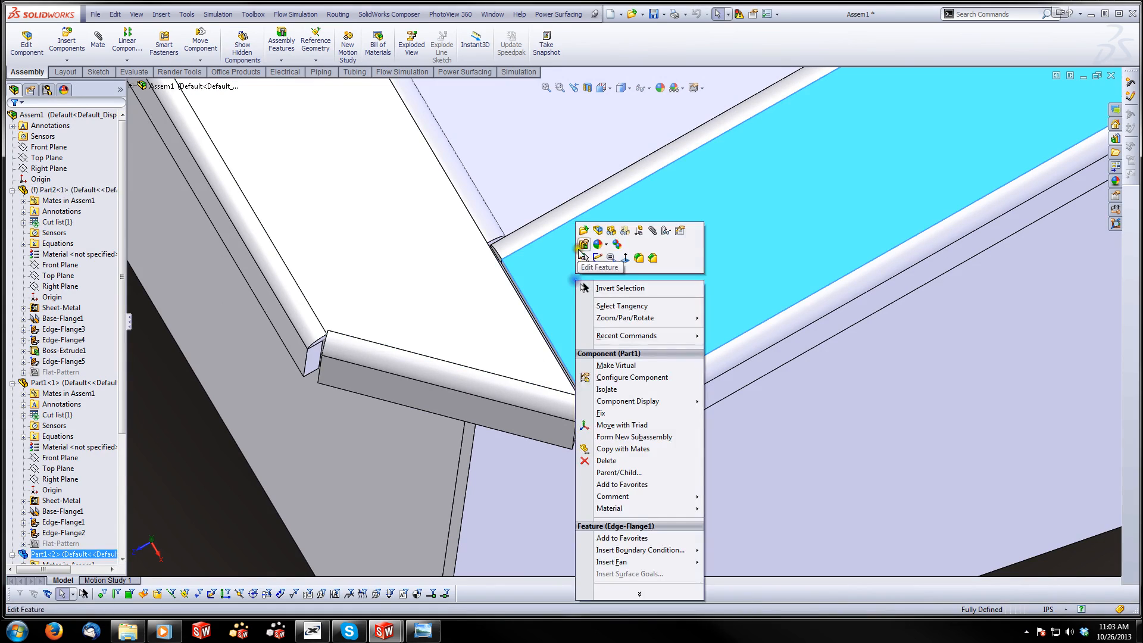
click(583, 233)
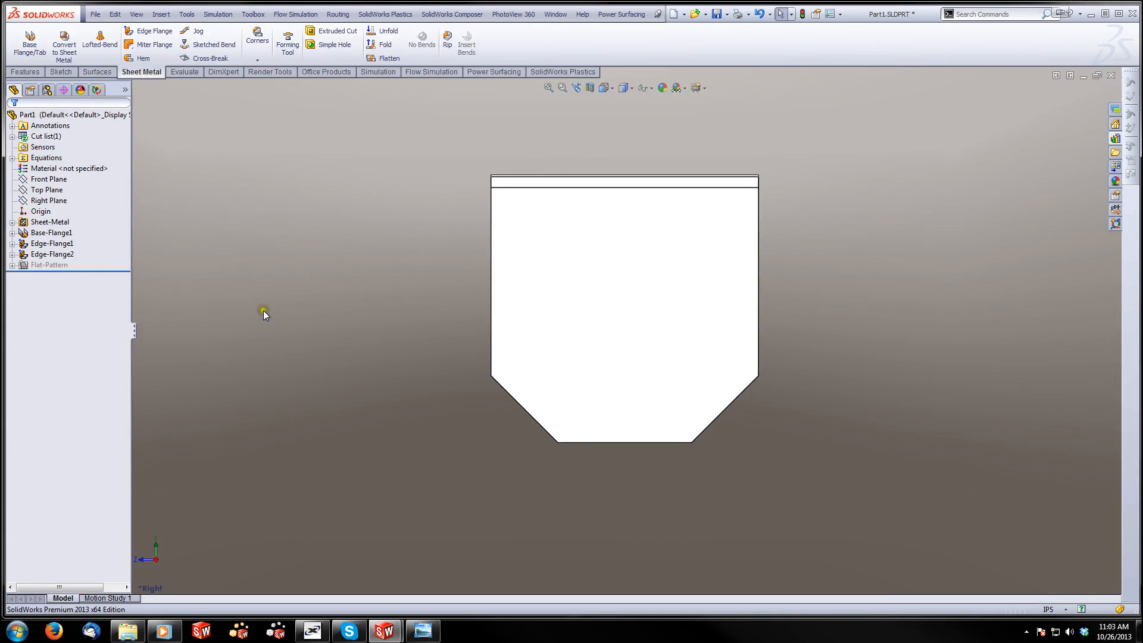
Set the length of the end panel's upper edge flange to 1.25 in and return to the assembly
click(24, 244)
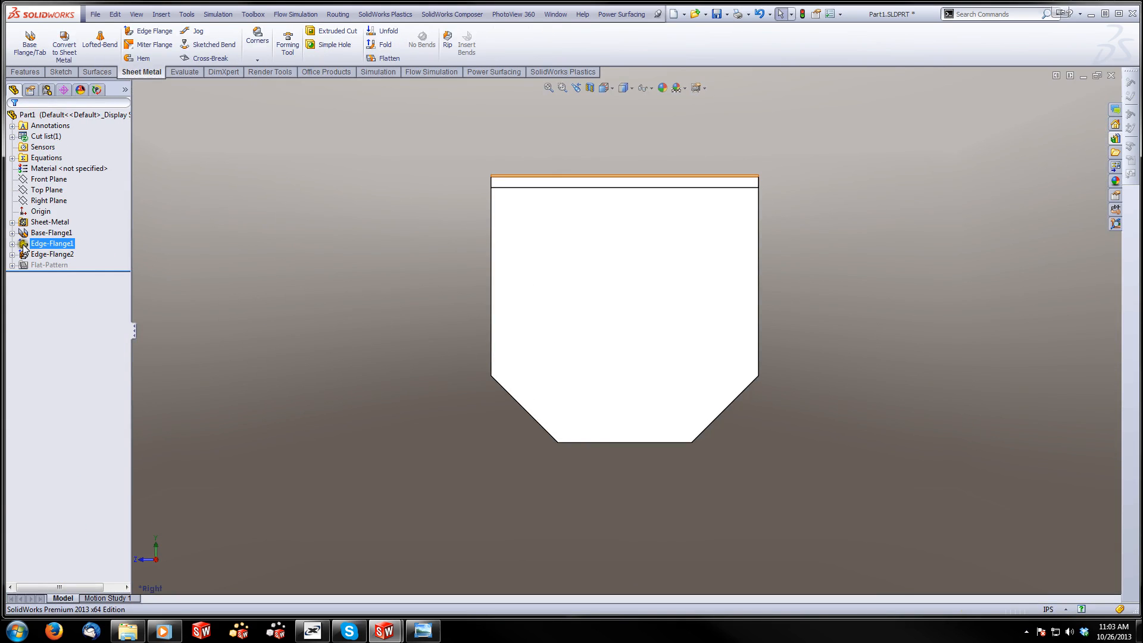
click(40, 220)
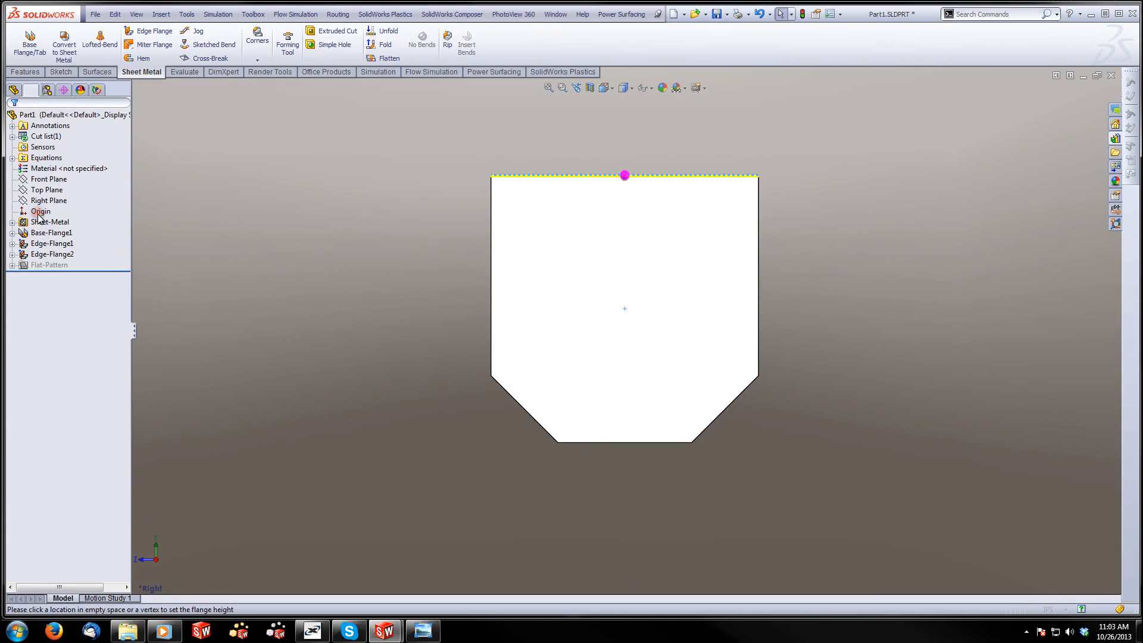
drag(52, 386, 20, 398)
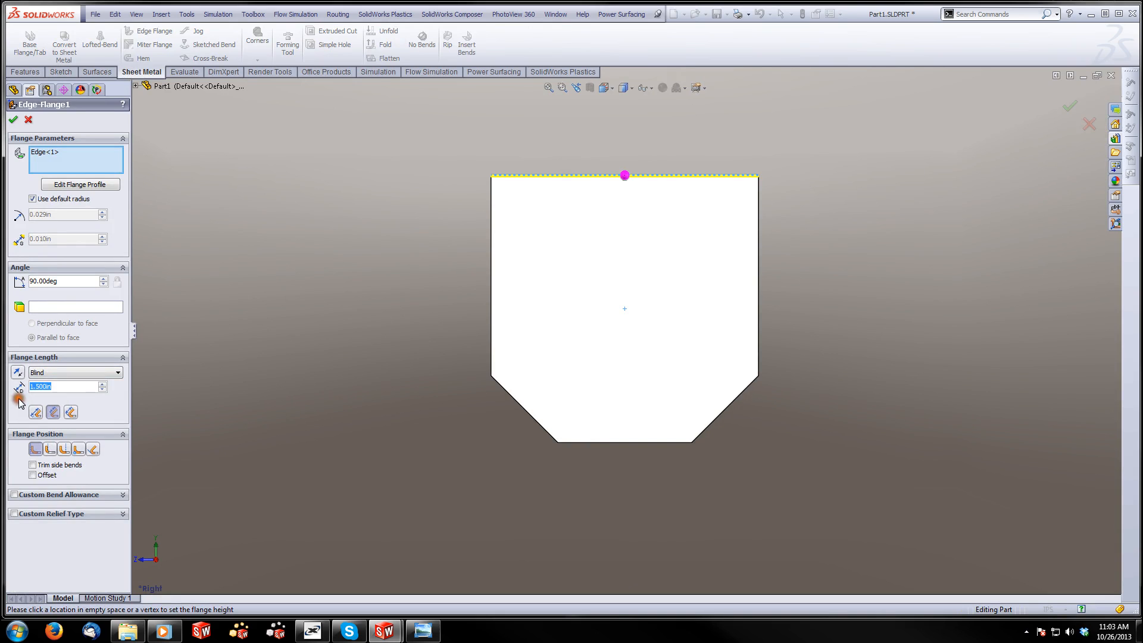
text(1.25)
key(Return)
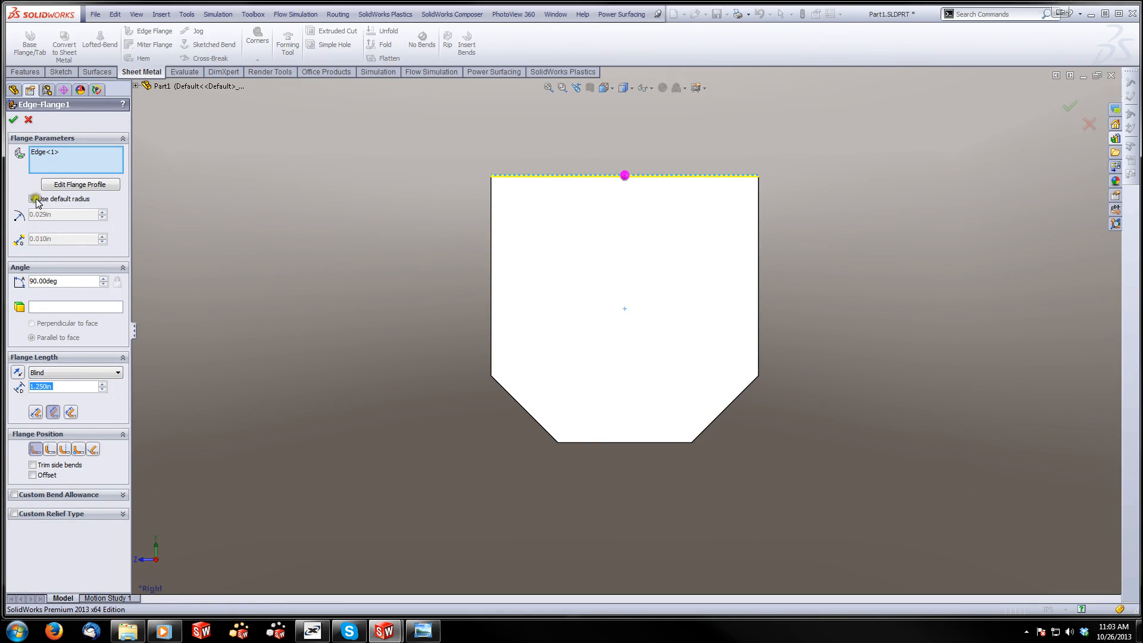
click(13, 119)
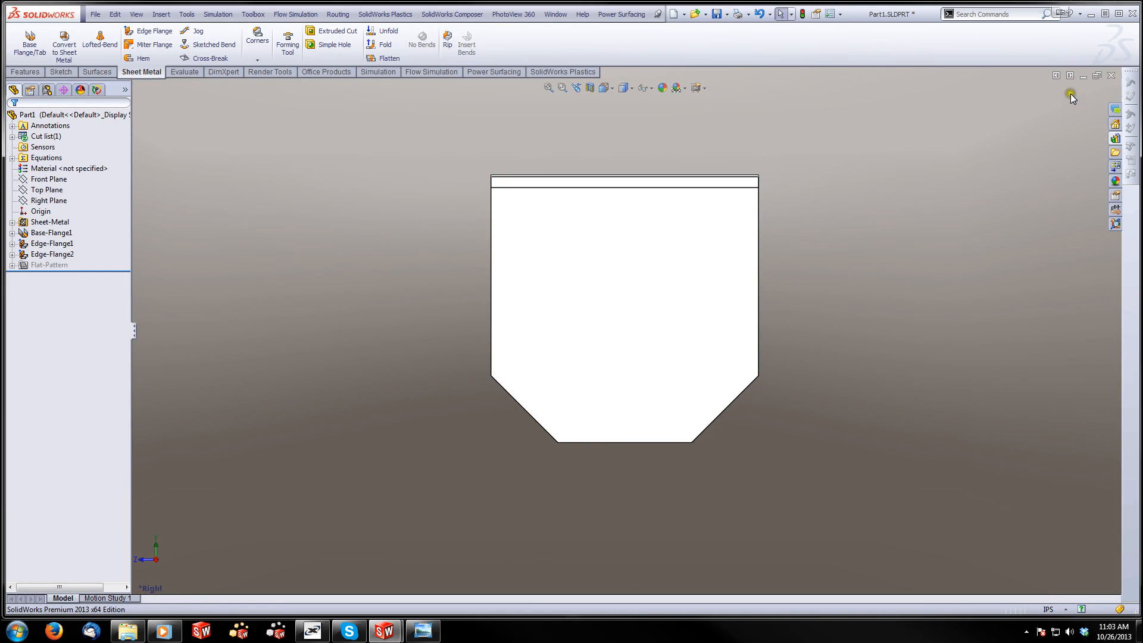
click(1082, 77)
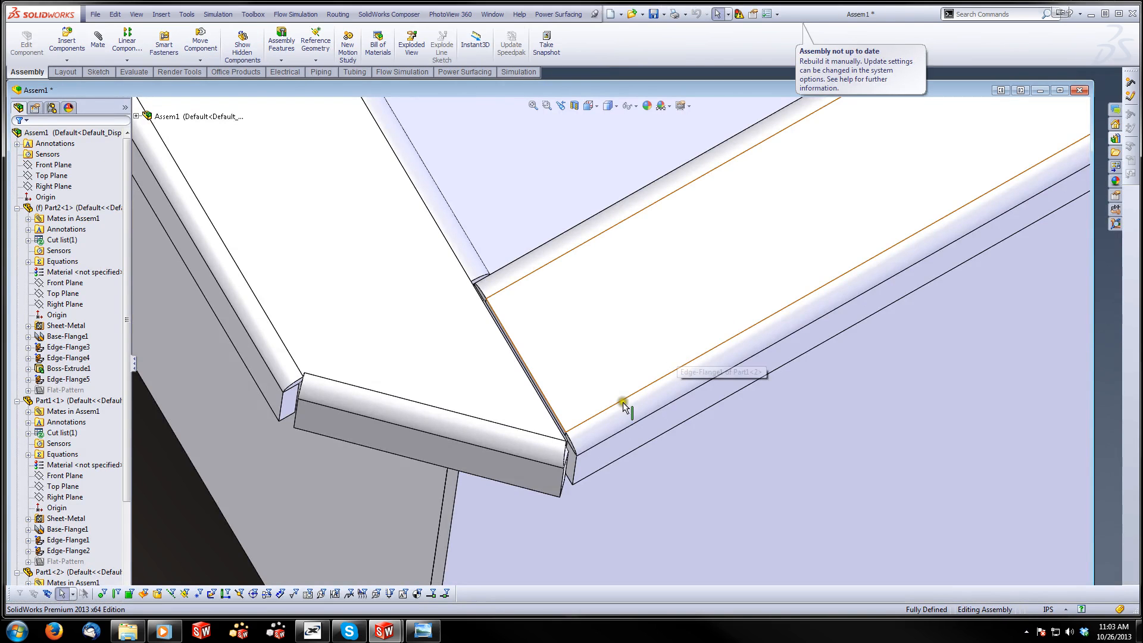
Examine how the lips meet at the tub's corner, and view the whole assembly in a maximized window
mouse_move(595, 417)
middle_down()
mouse_move(559, 429)
mouse_move(571, 357)
mouse_move(592, 425)
middle_up()
scroll(589, 413, up, 6)
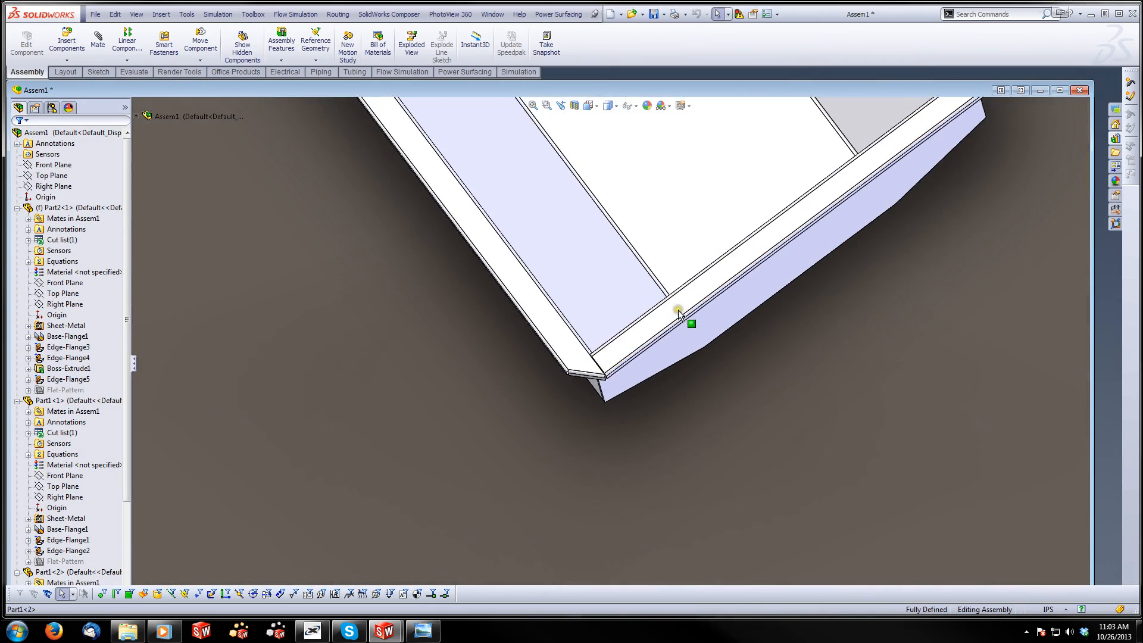
middle_drag(677, 309, 590, 441)
scroll(636, 221, down, 1)
double_click(659, 89)
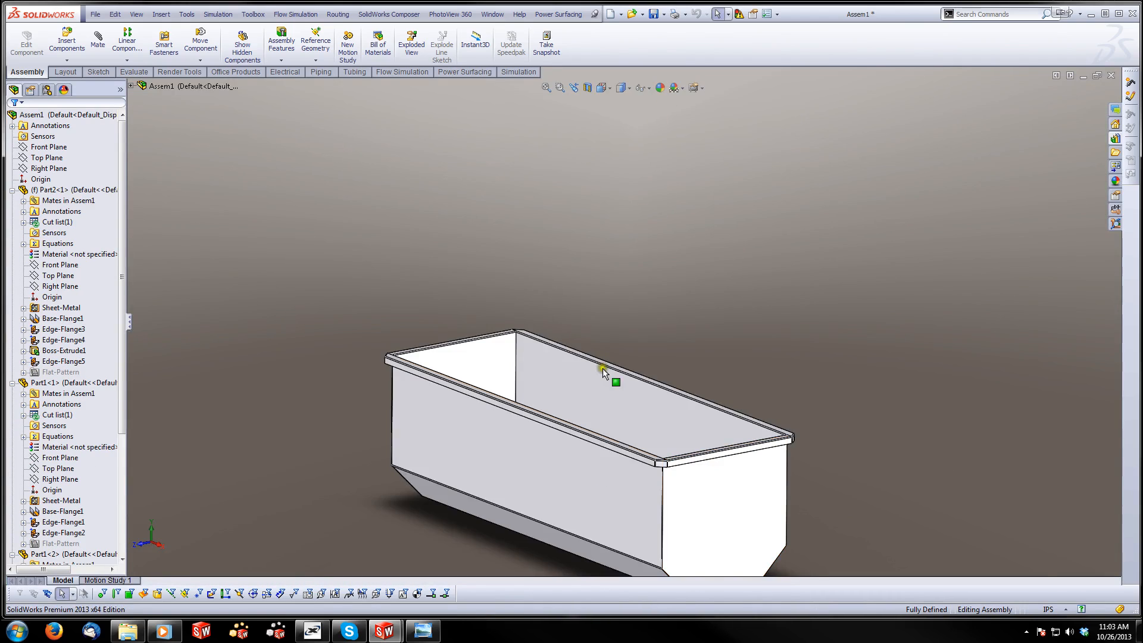
scroll(587, 500, up, 2)
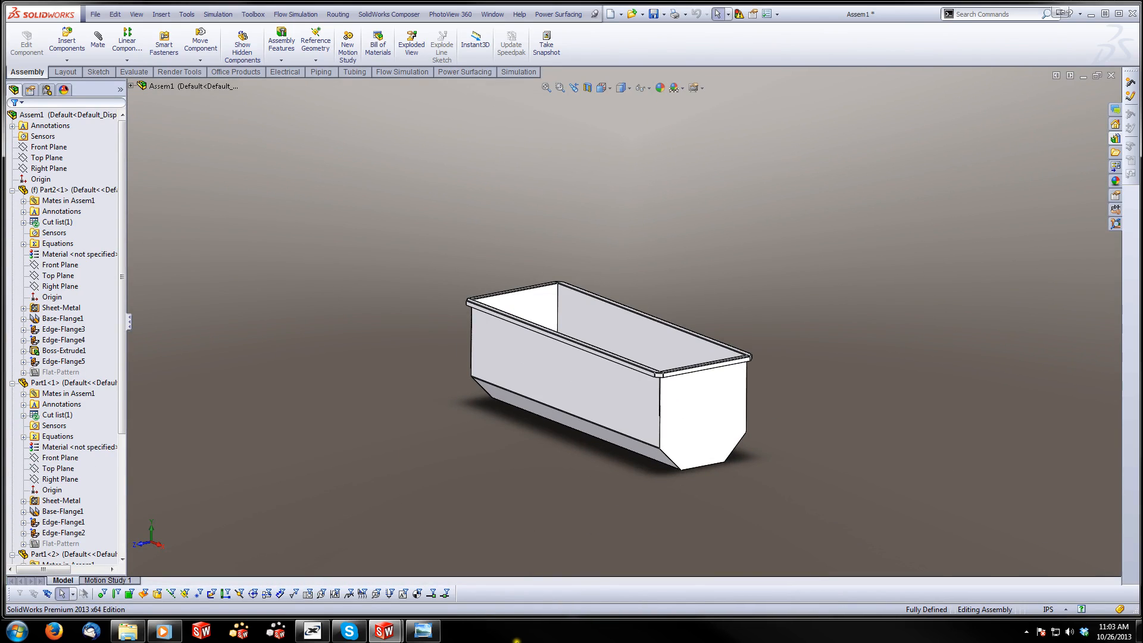
Switch to Windows Photo Viewer, browse to photo DSCN0381.JPG of the caster bracket to study it, and return to the SolidWorks assembly
click(439, 630)
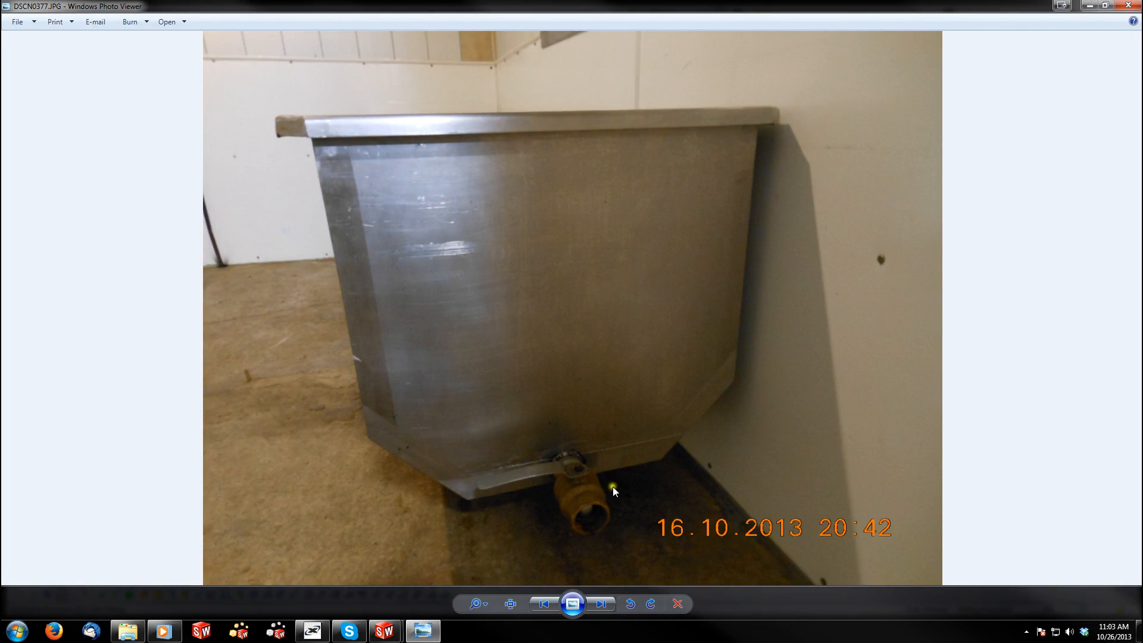
click(604, 604)
click(604, 603)
click(603, 603)
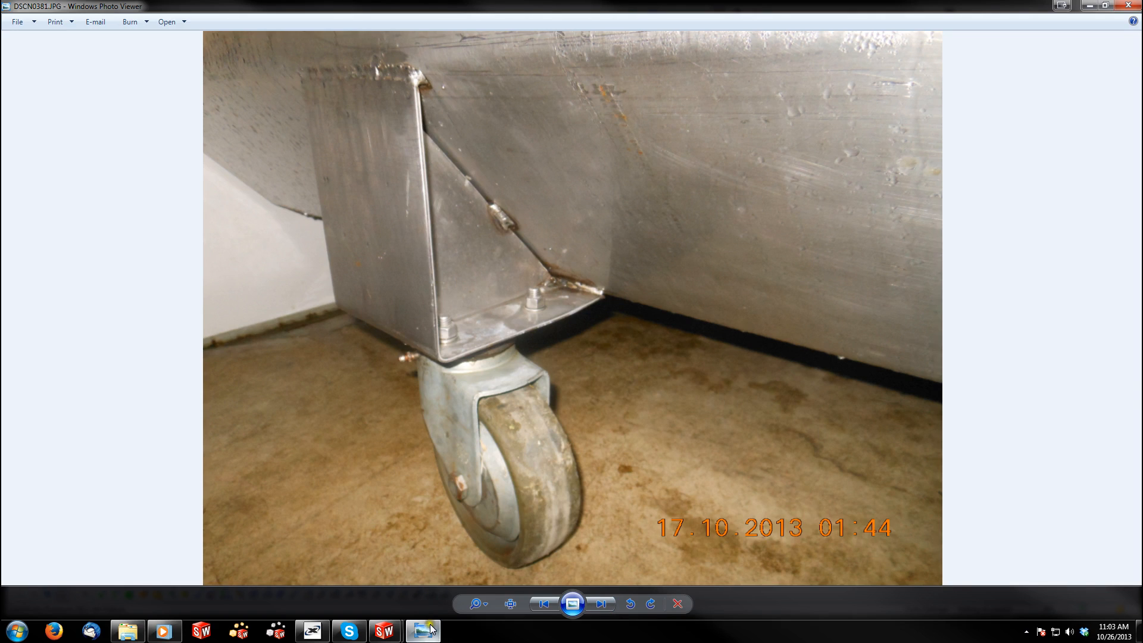
mouse_move(389, 633)
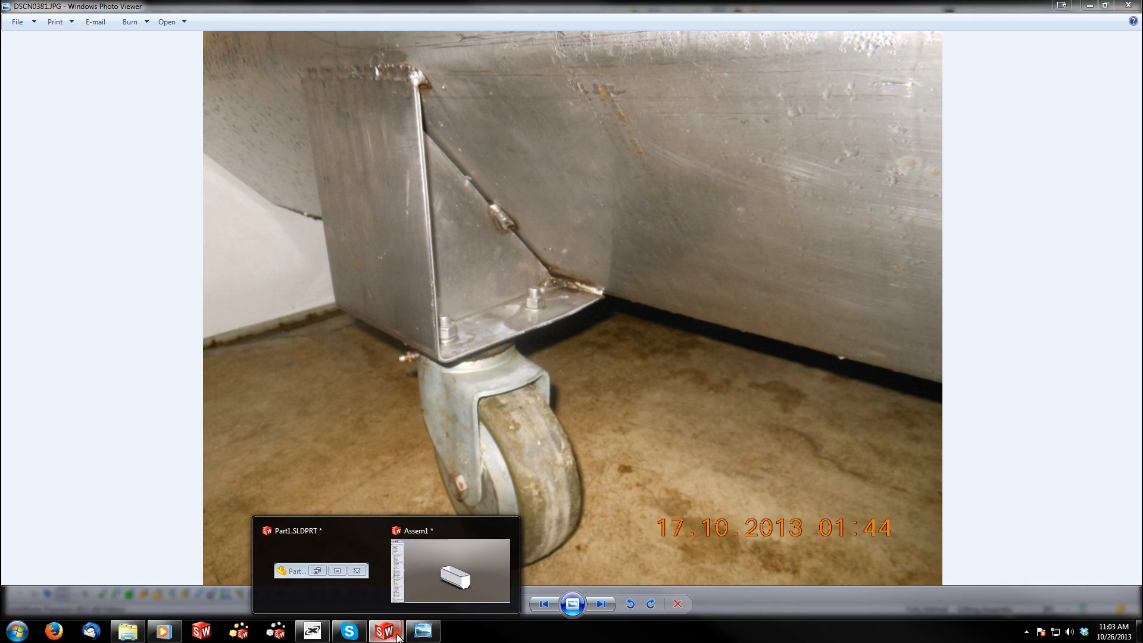
click(438, 550)
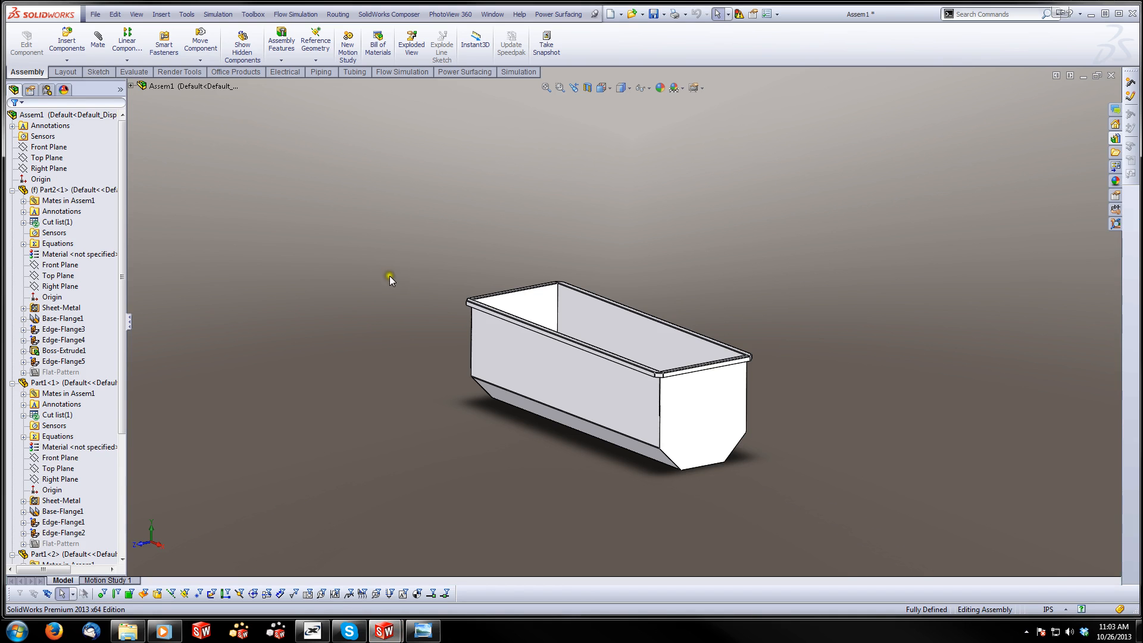
click(423, 631)
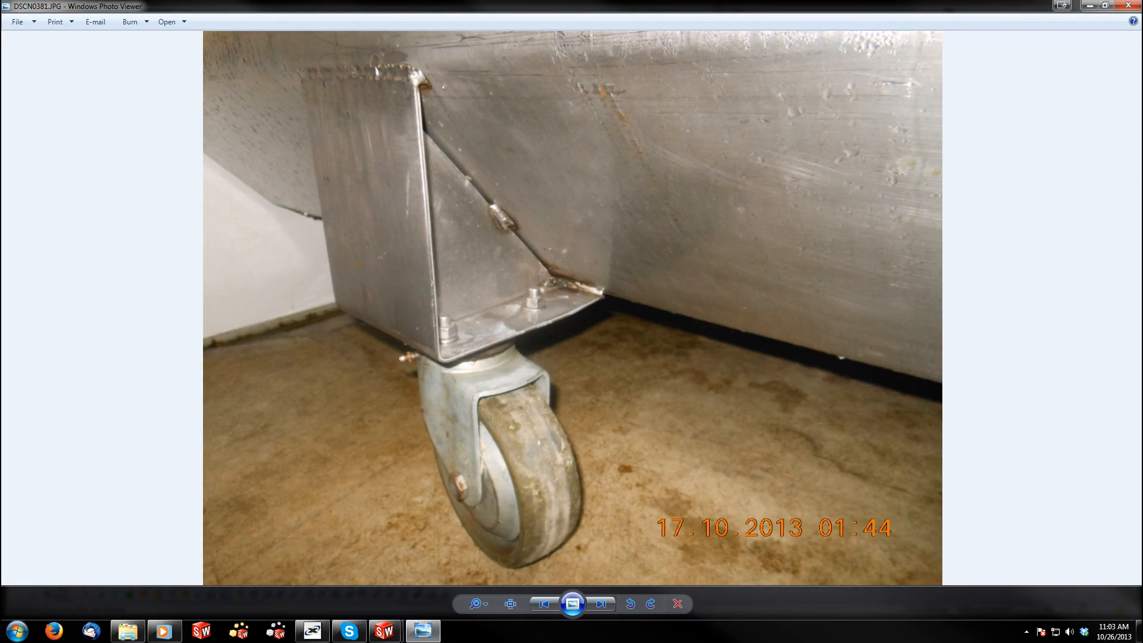
click(1064, 7)
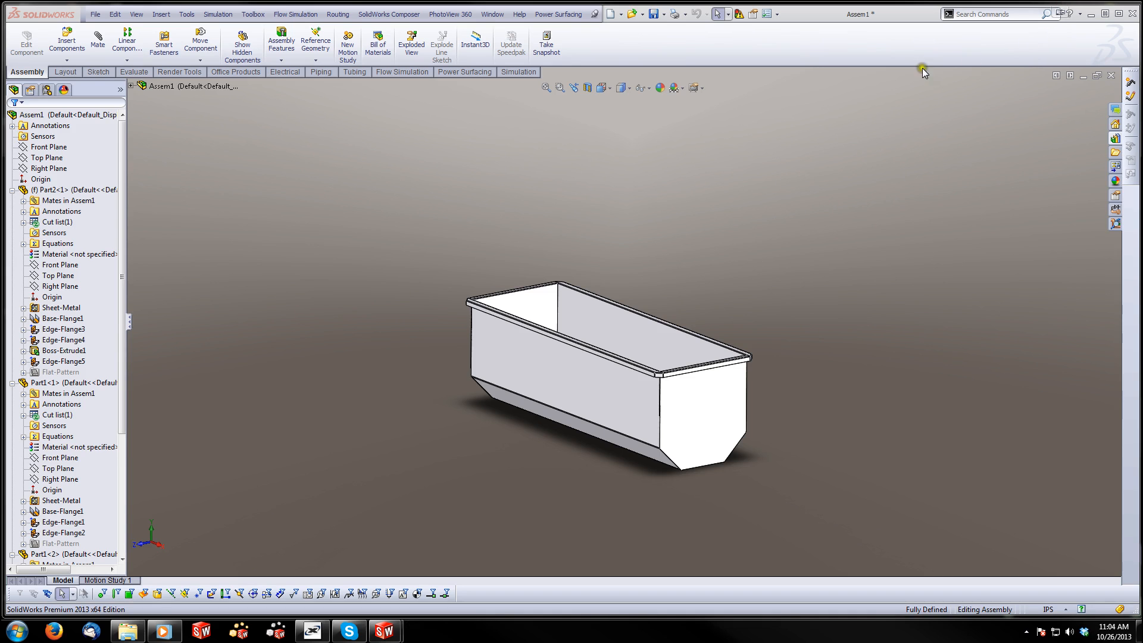
Create a new part document for the caster bracket
click(97, 14)
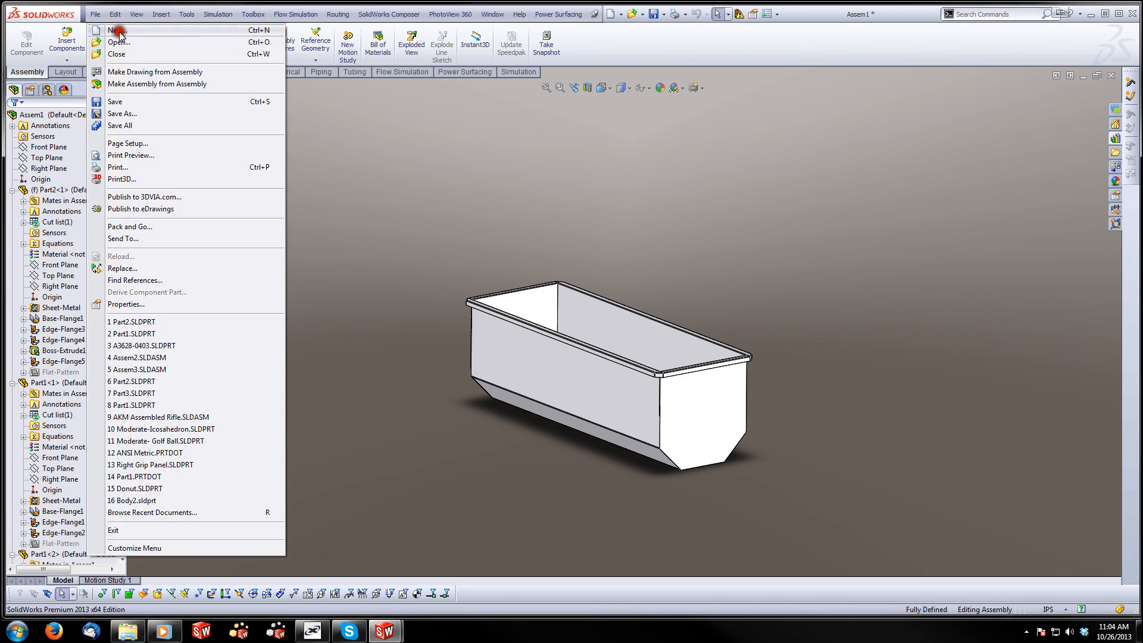
click(117, 31)
click(397, 386)
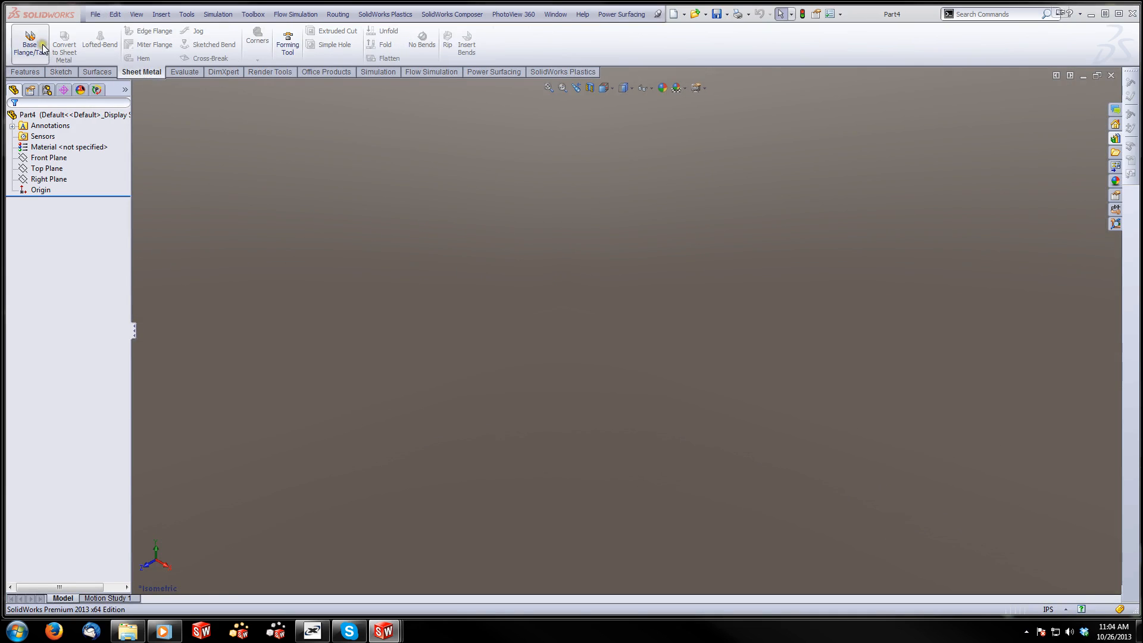
Start a base flange on the Right Plane and sketch a vertical line about 1.51 in and a horizontal line about 1.3 in from the origin
click(34, 42)
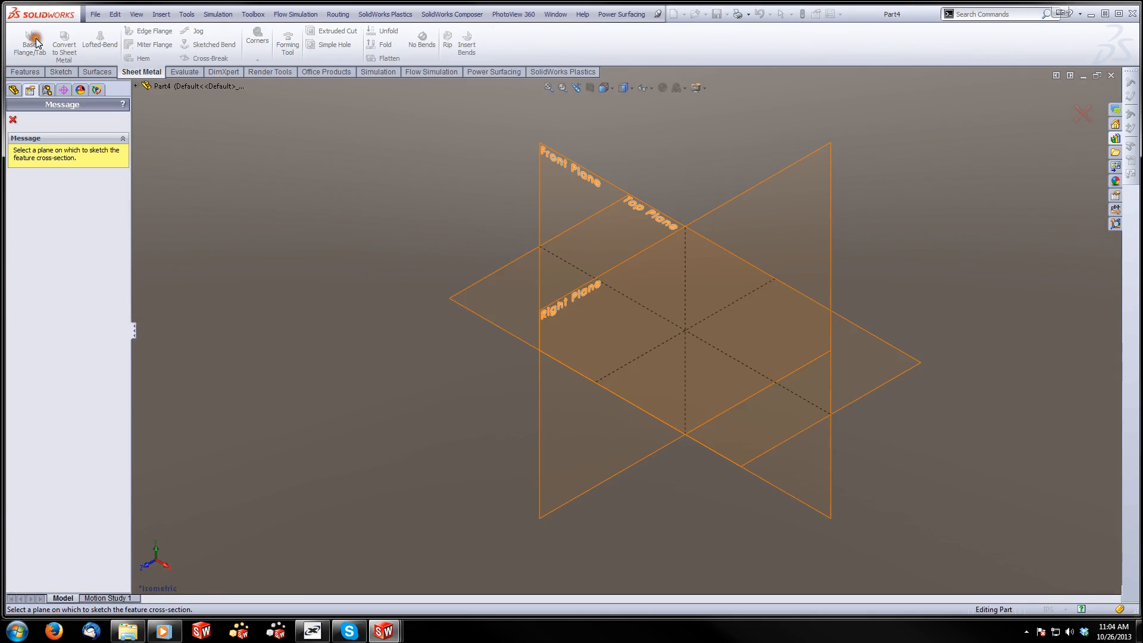
click(547, 319)
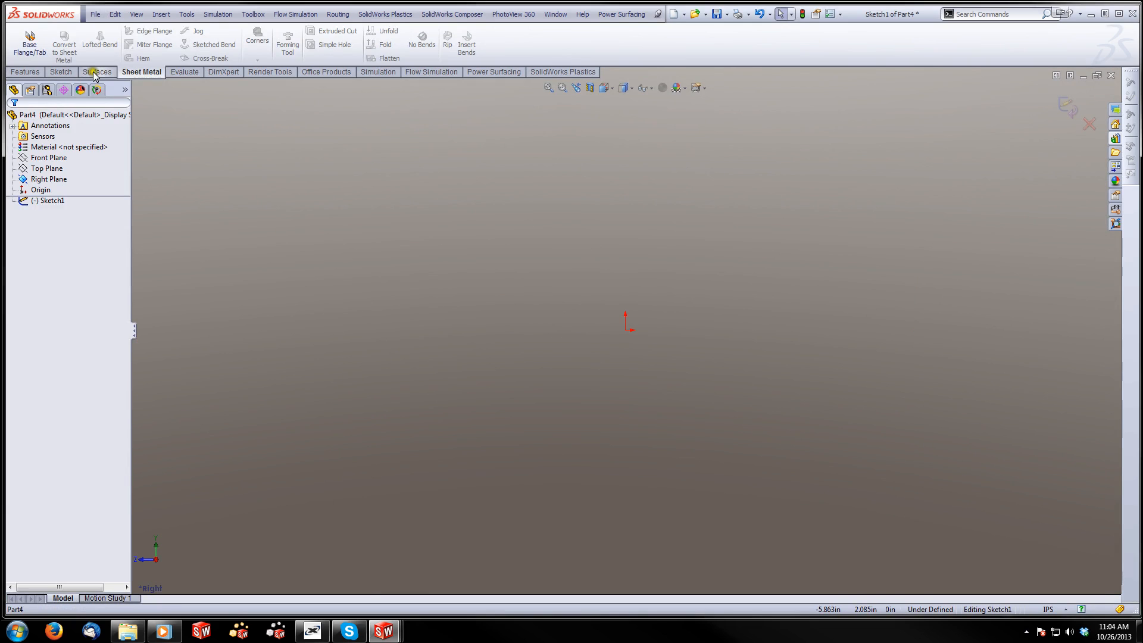
click(61, 72)
click(79, 30)
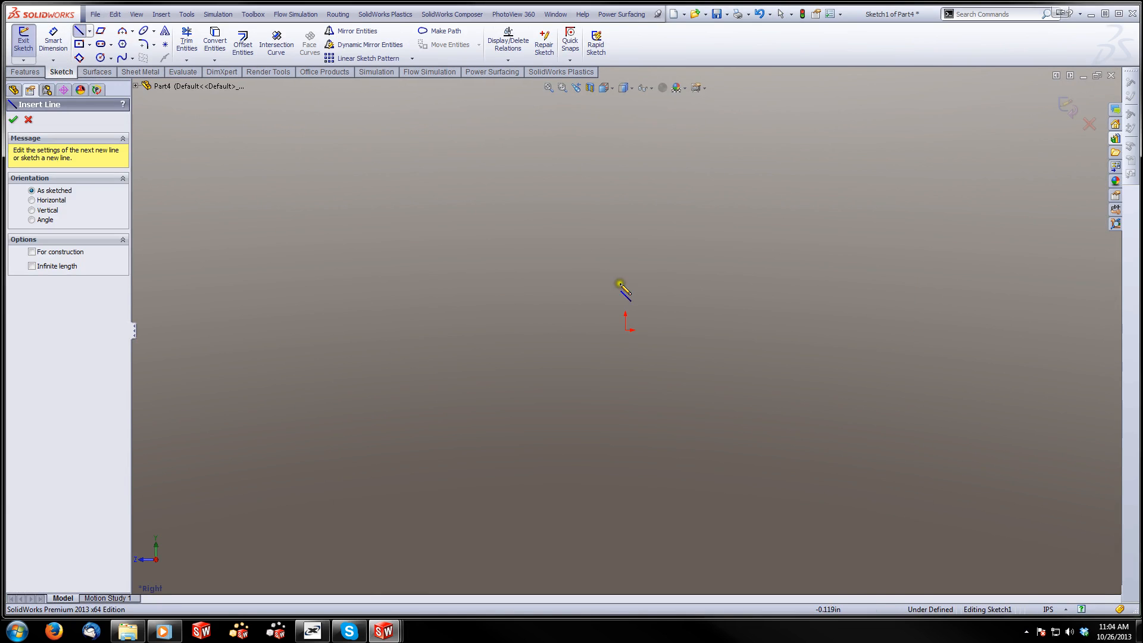
click(625, 330)
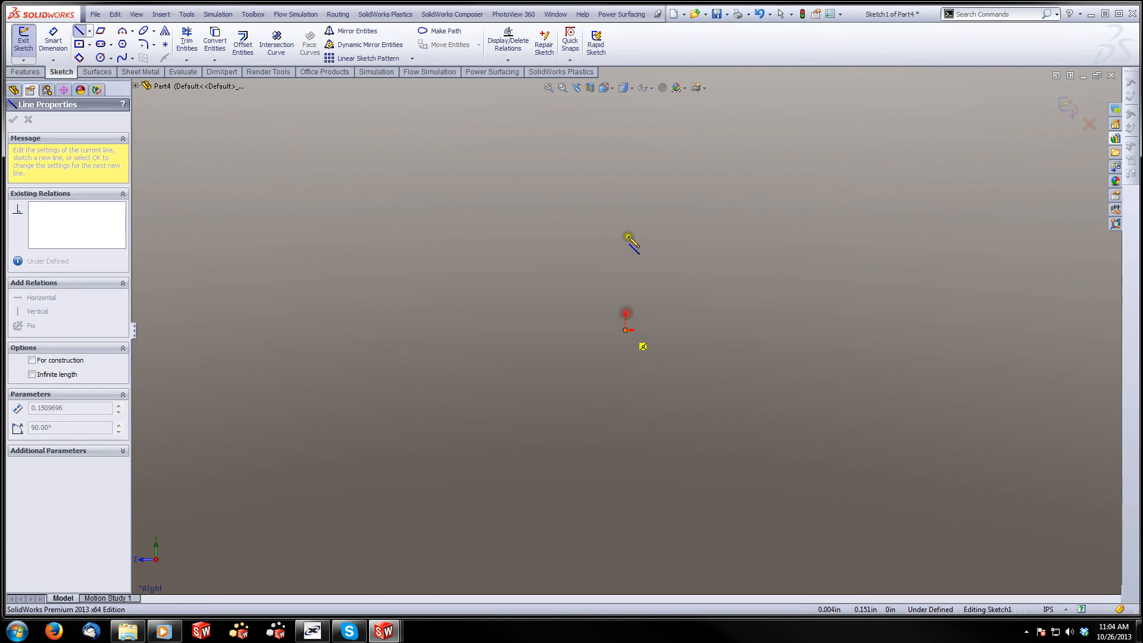
click(624, 205)
key(Escape)
key(l)
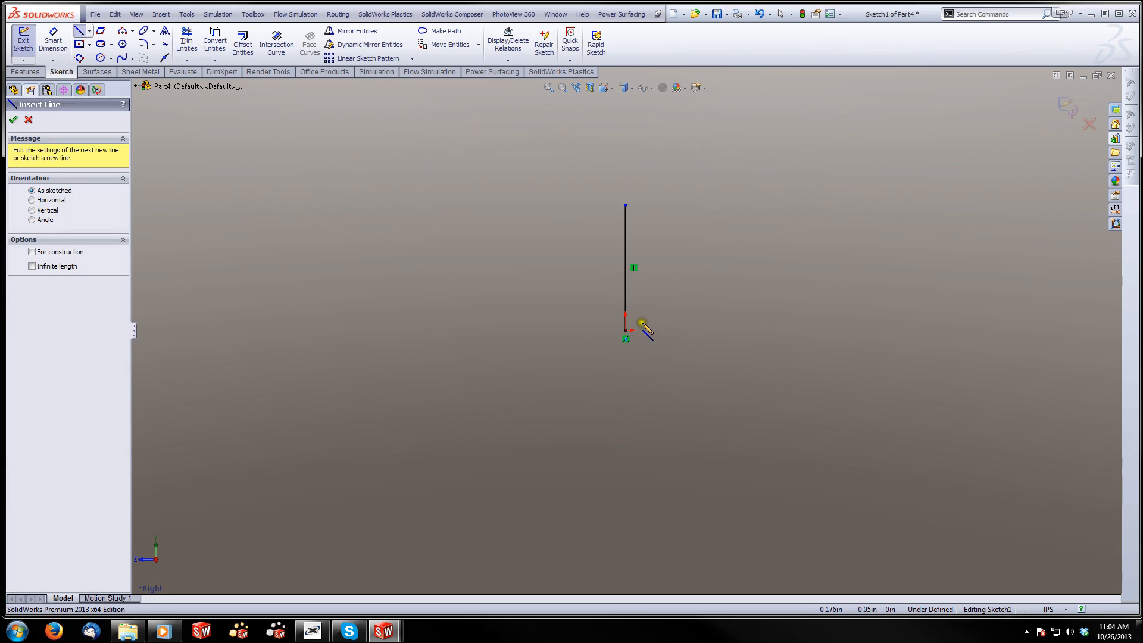
click(625, 331)
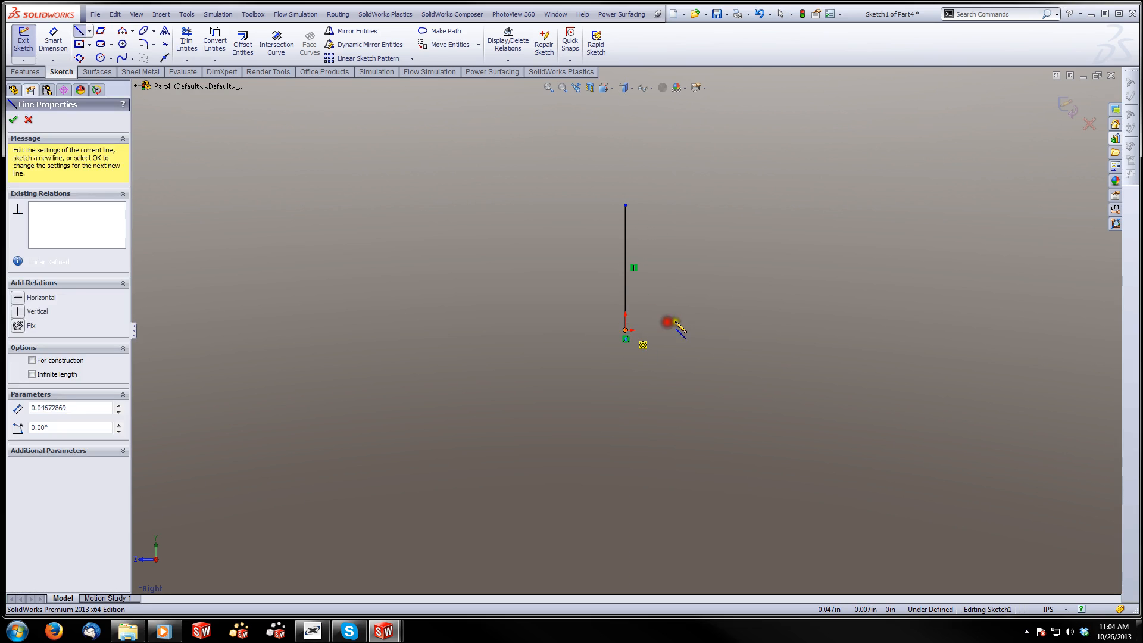
click(733, 329)
key(Escape)
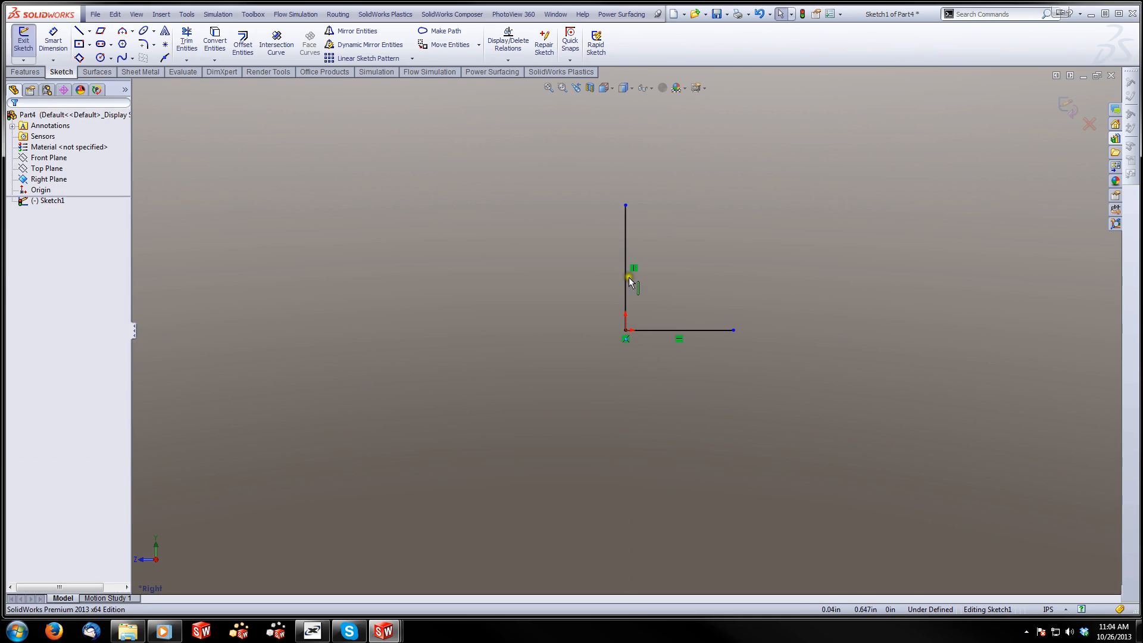
Dimension the vertical line and set its length to 6 in
click(88, 31)
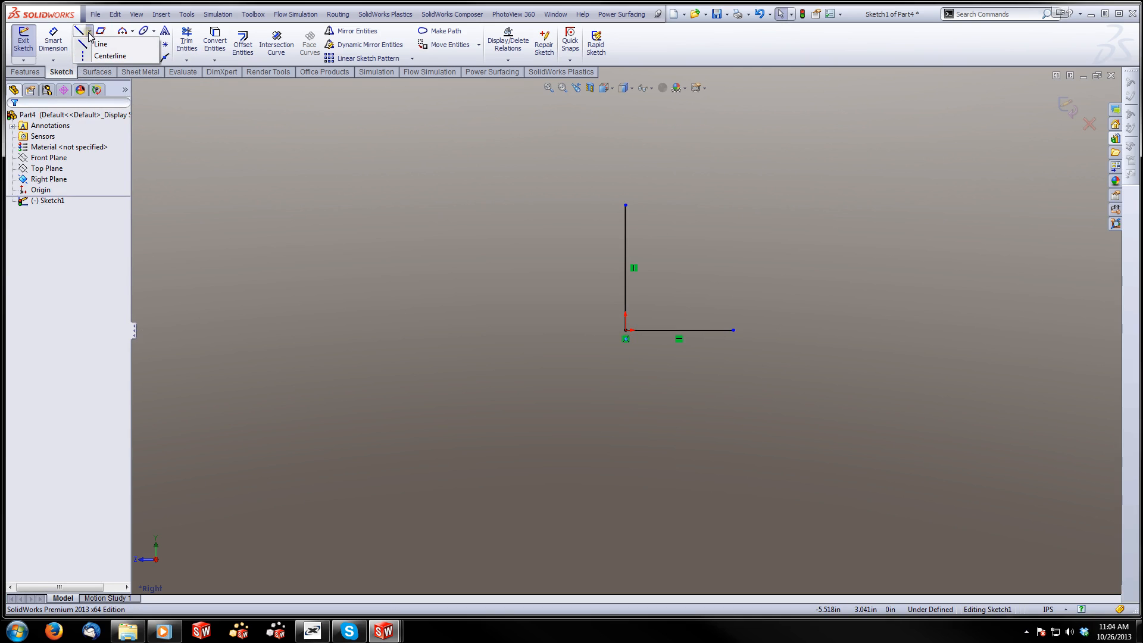
click(53, 42)
click(625, 288)
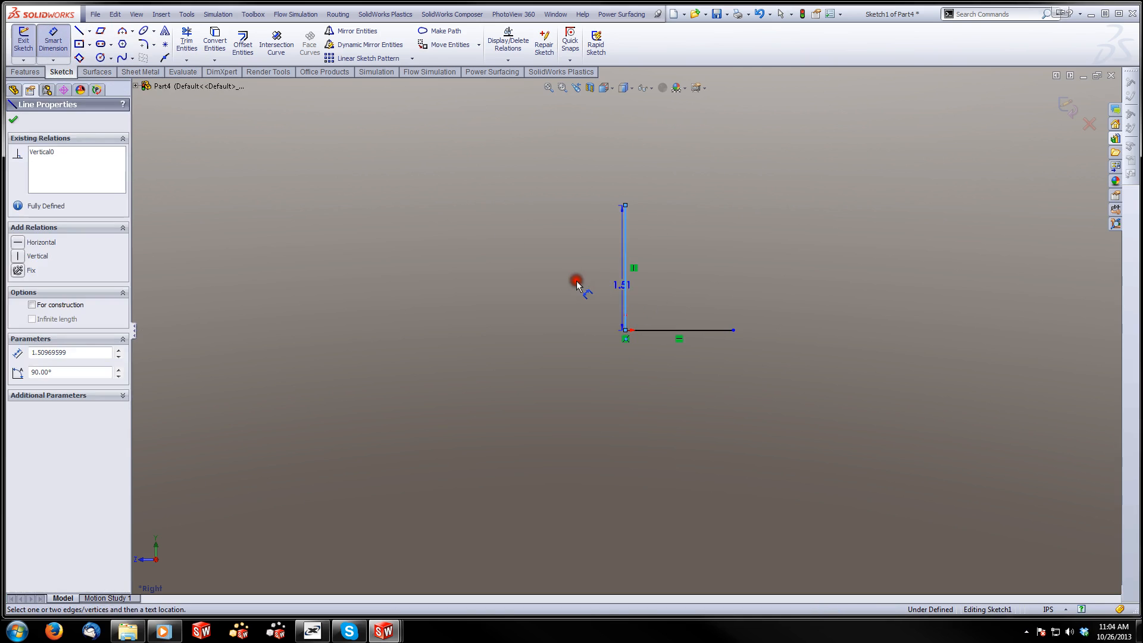
click(576, 284)
text(5)
key(Return)
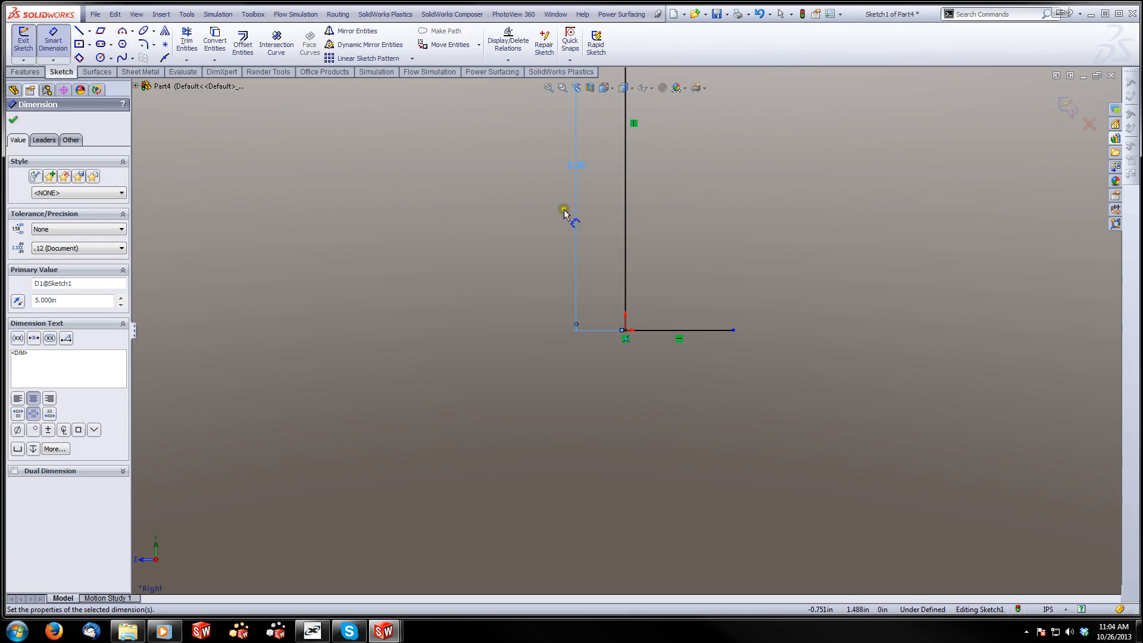
double_click(578, 164)
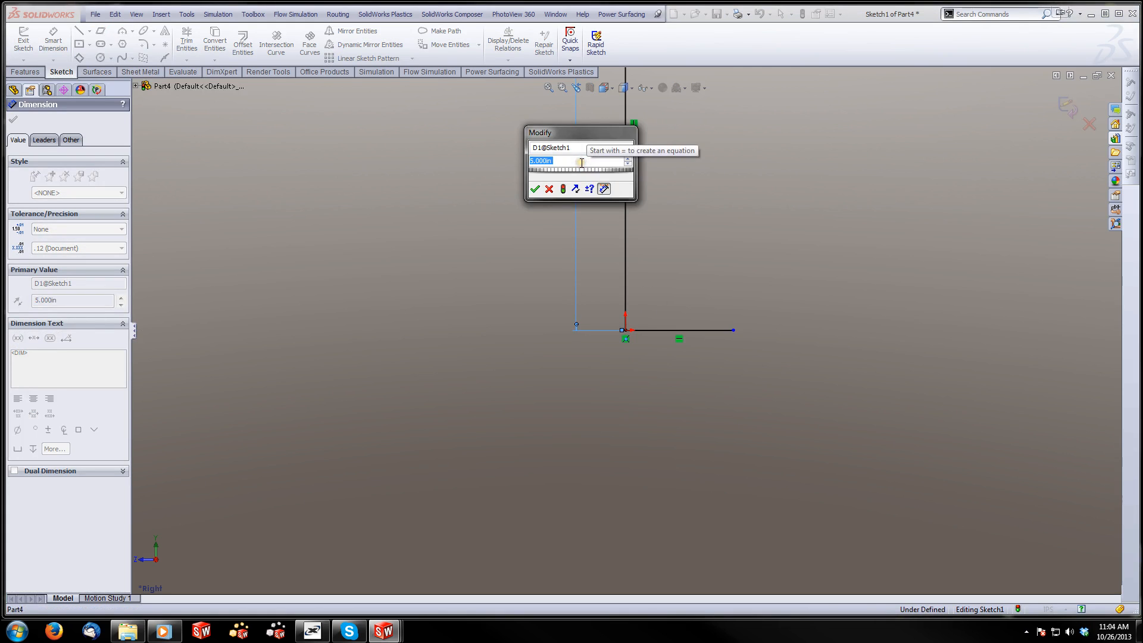
text(6)
key(Return)
key(Escape)
Add an Equal relation between the horizontal and vertical lines of the L profile
click(659, 335)
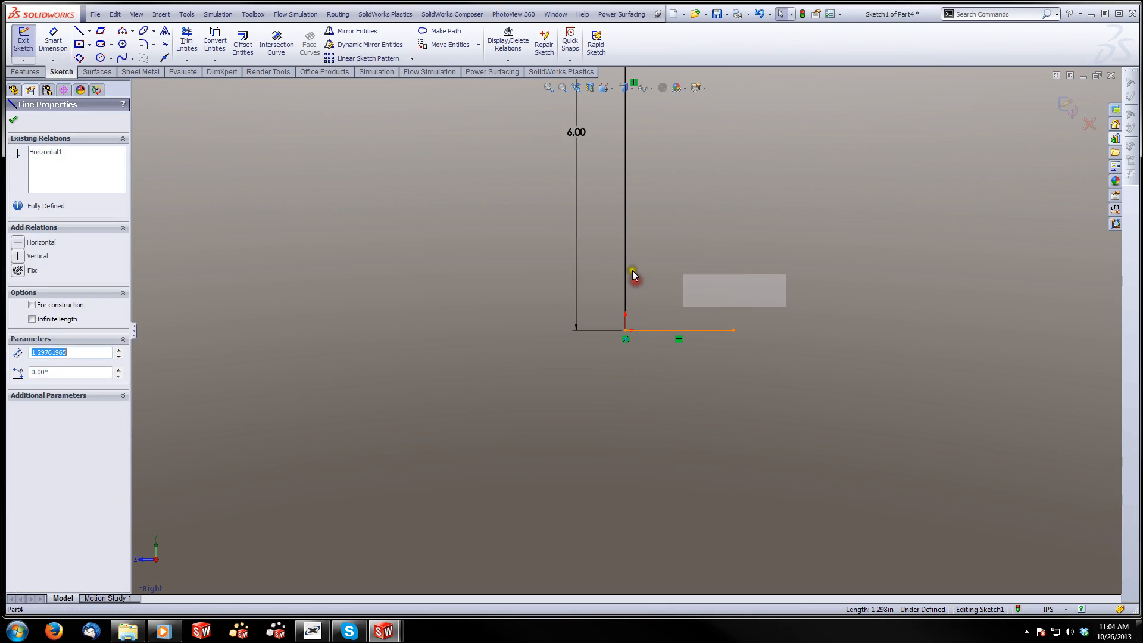
ctrl+click(625, 263)
ctrl+click(625, 263)
ctrl+click(625, 263)
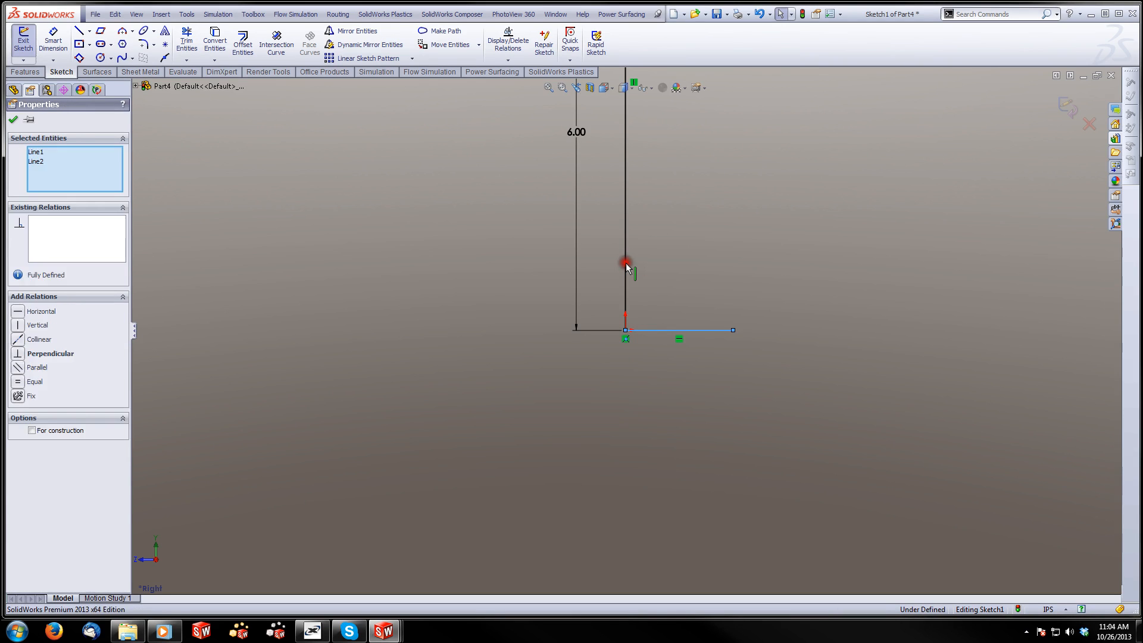
click(723, 212)
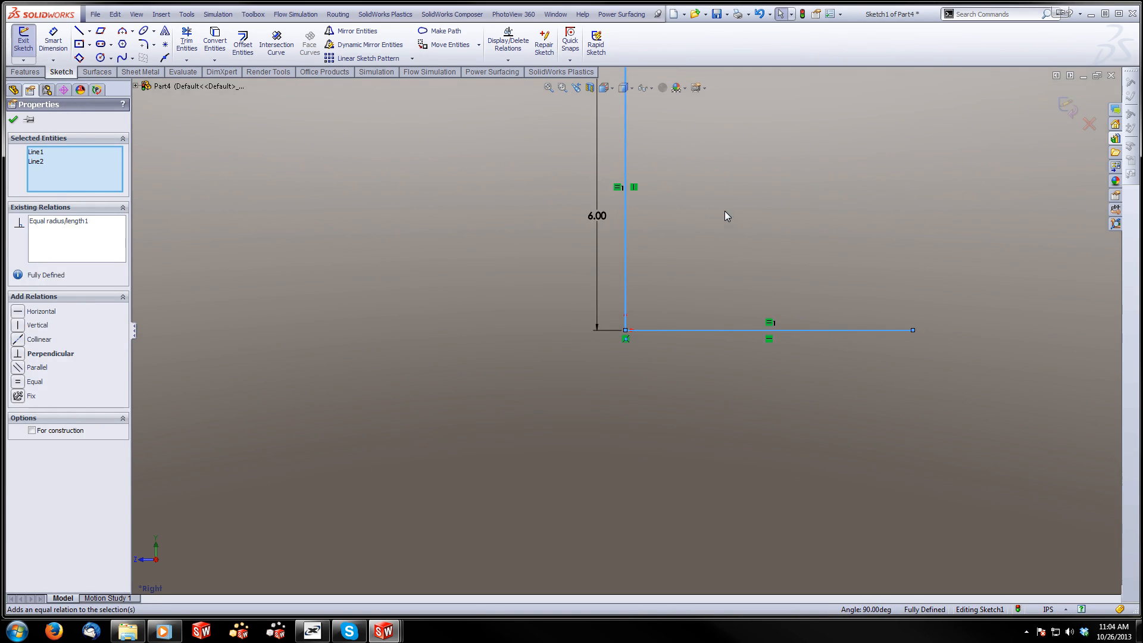
key(f)
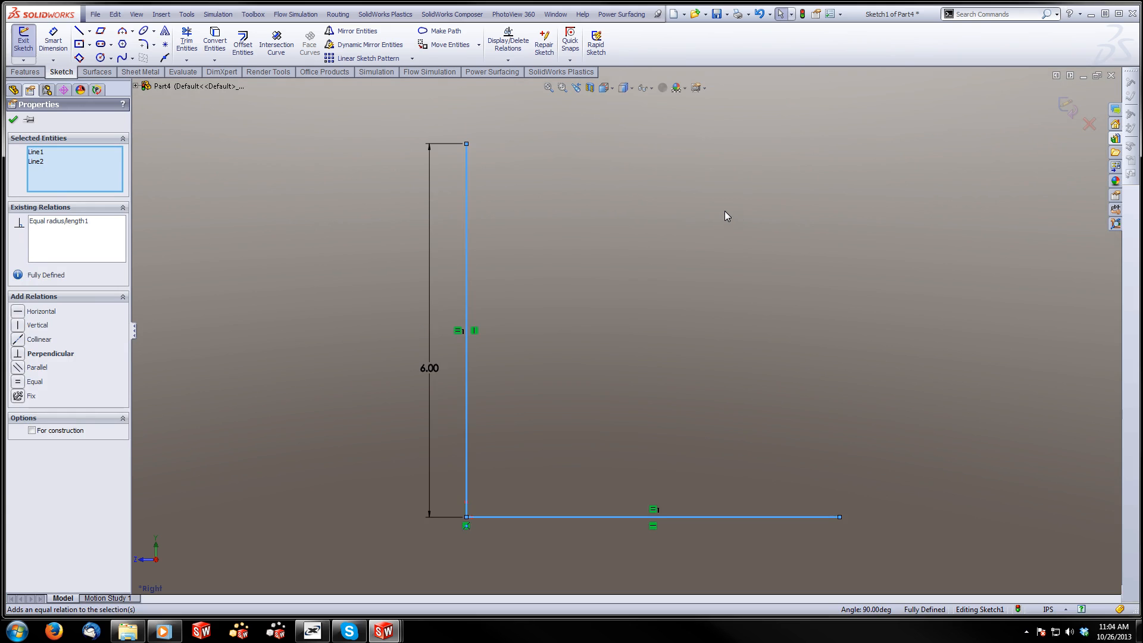
Finish the profile sketch and set the base flange's bend radius to 0.25 in
click(1065, 110)
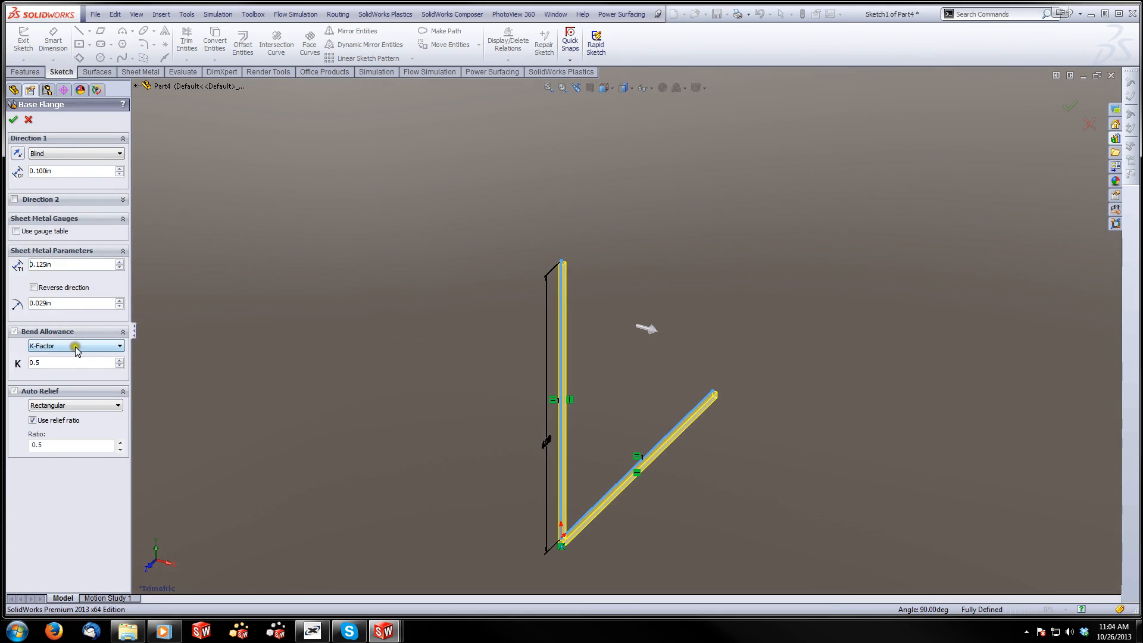
double_click(62, 306)
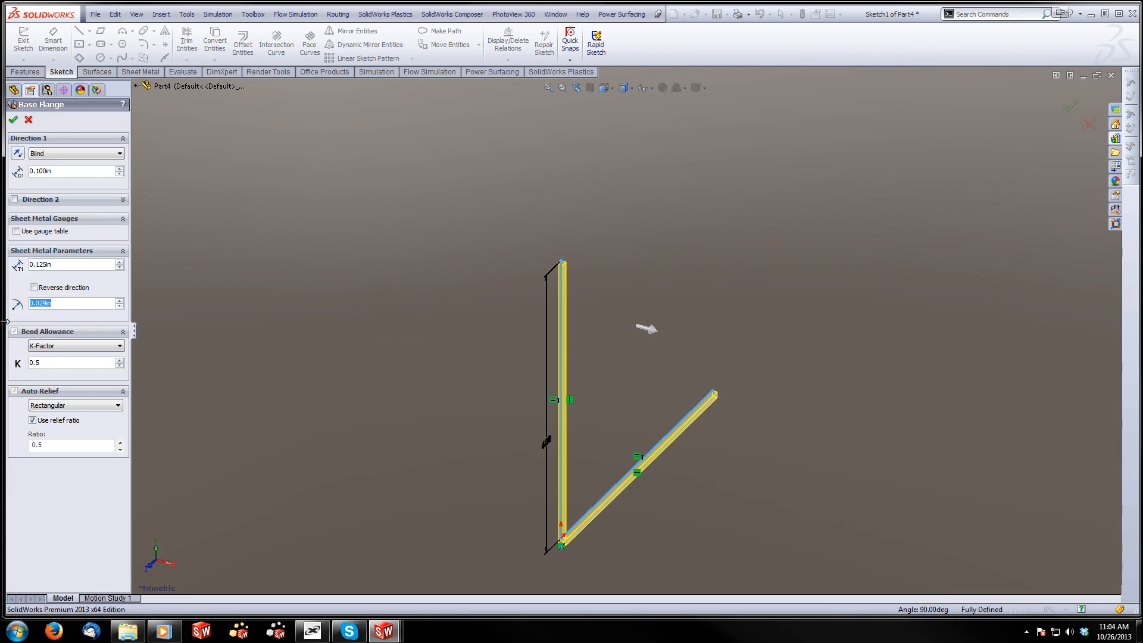
text(0.25)
key(Return)
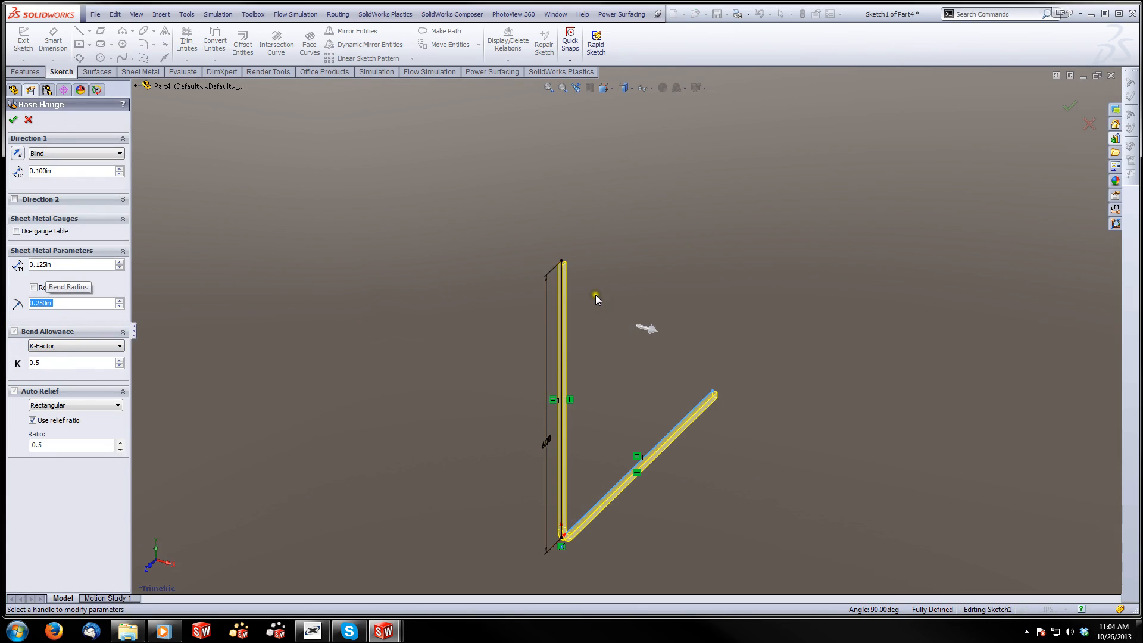
Reverse the base flange's material thickness direction so the sheet lies inside the L profile
mouse_move(563, 425)
middle_down()
mouse_move(513, 388)
mouse_move(471, 394)
middle_up()
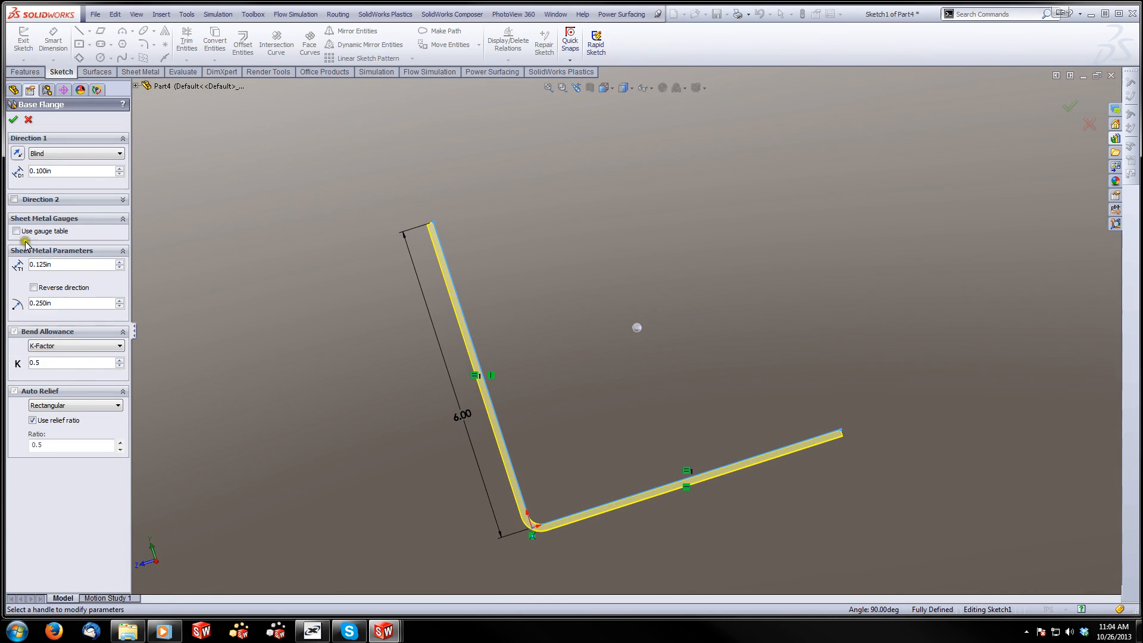
click(19, 175)
click(23, 169)
click(18, 155)
click(34, 288)
Set the base flange's depth to 6 in with a Mid Plane end condition and create the flange
click(20, 172)
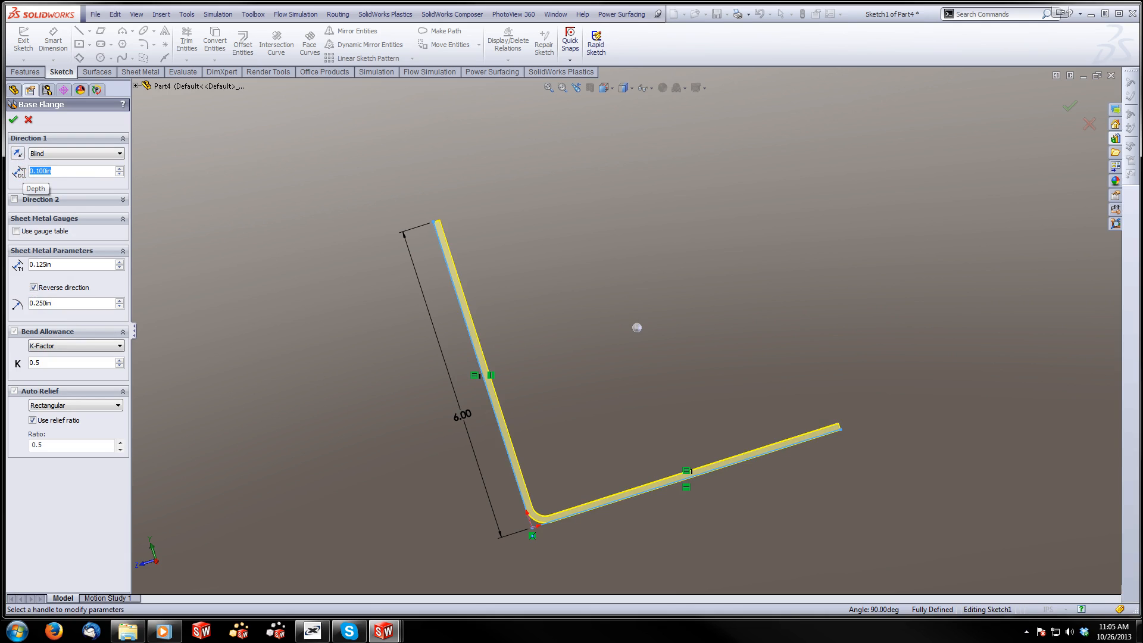
text(6)
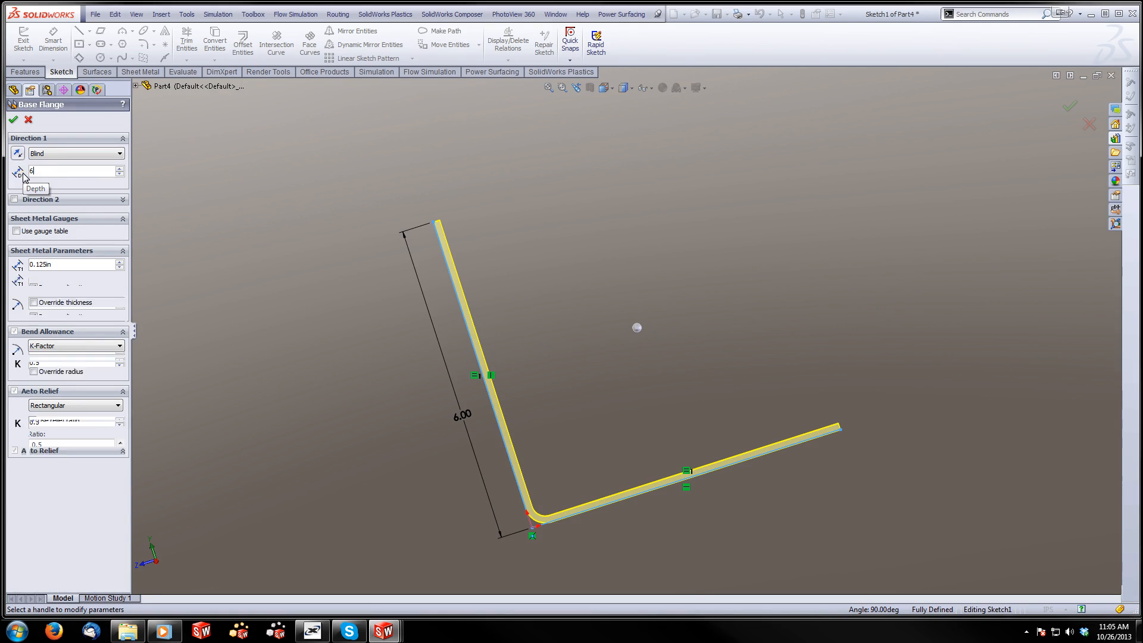
key(Return)
click(77, 153)
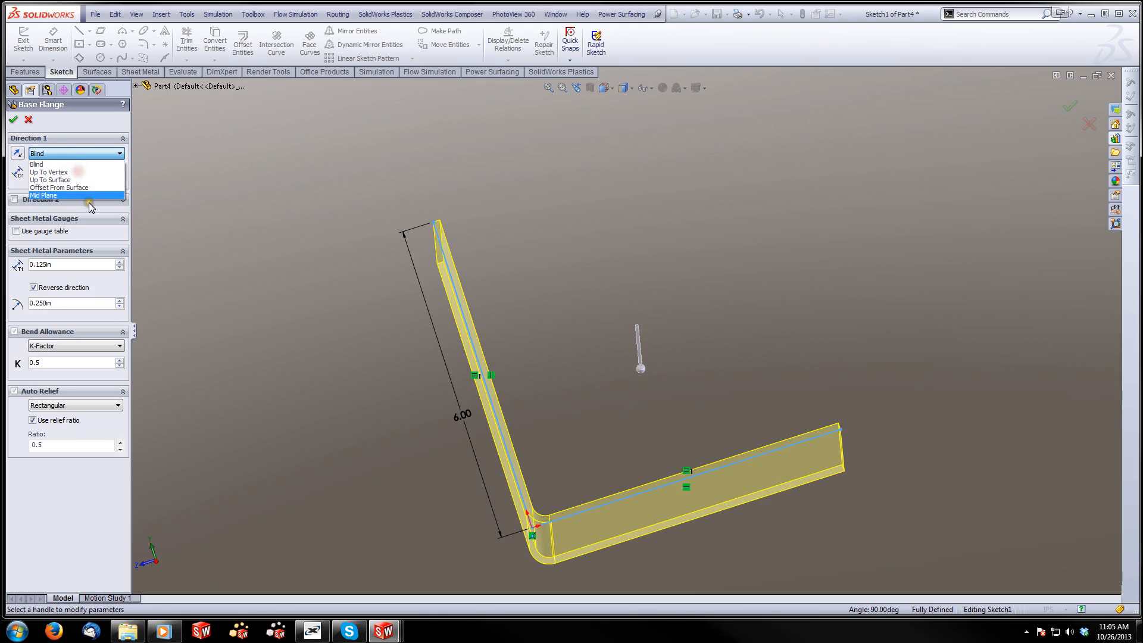
click(85, 196)
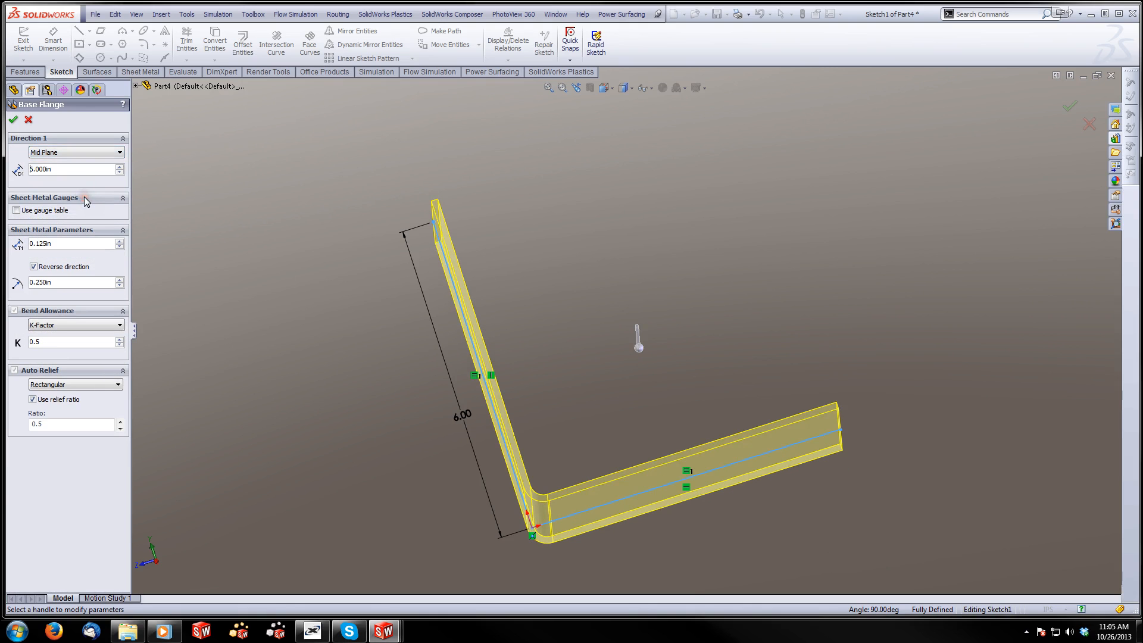
click(13, 119)
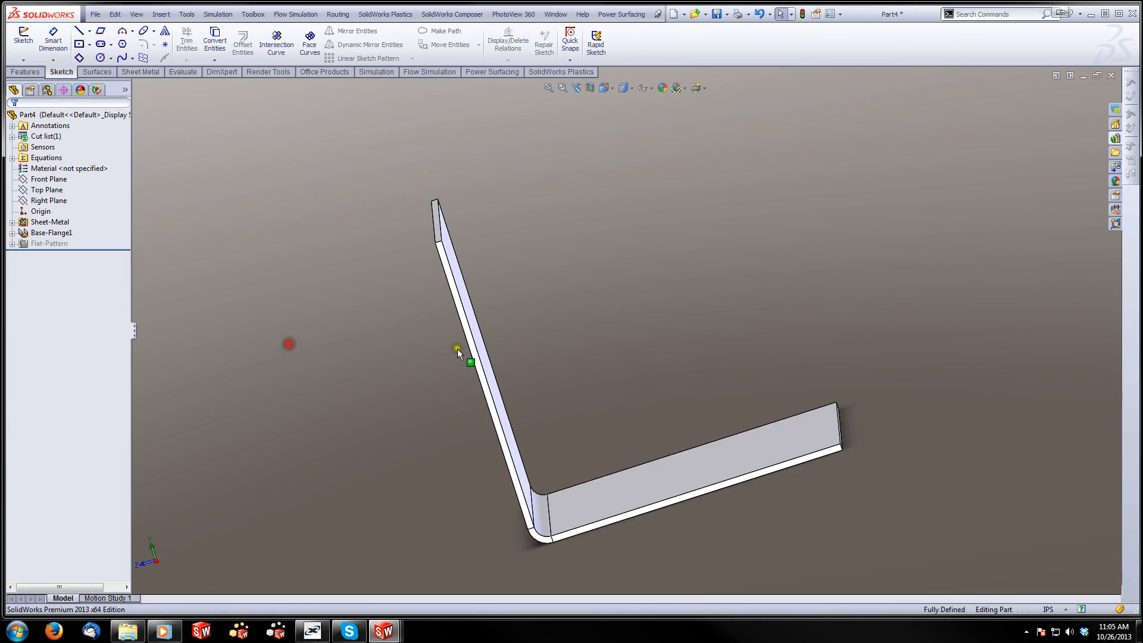
middle_drag(462, 355, 536, 364)
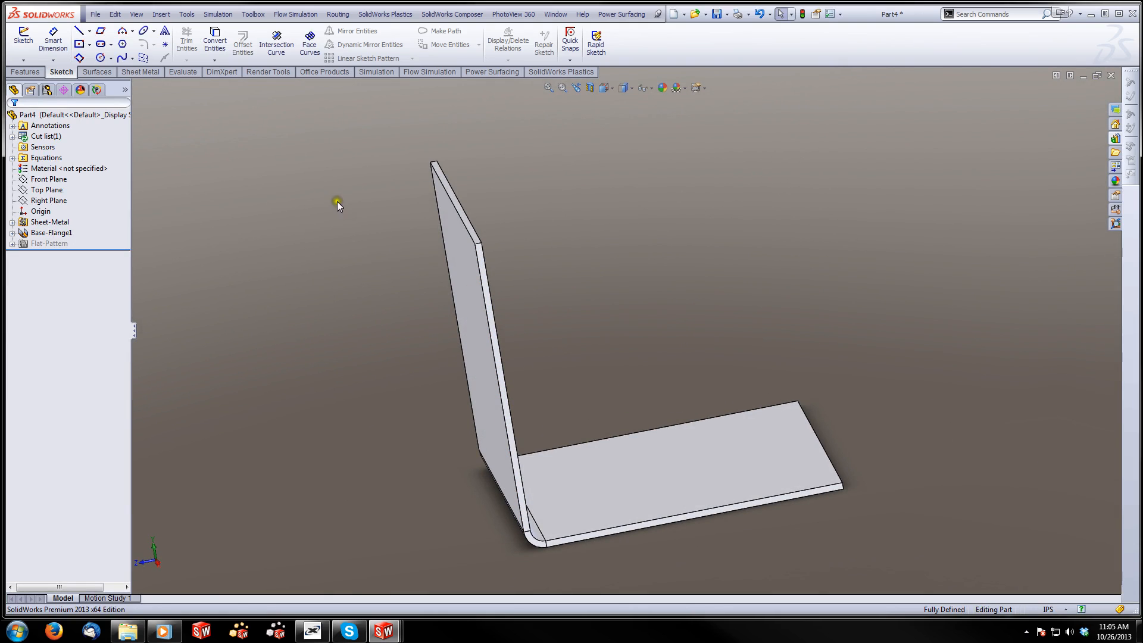
click(26, 45)
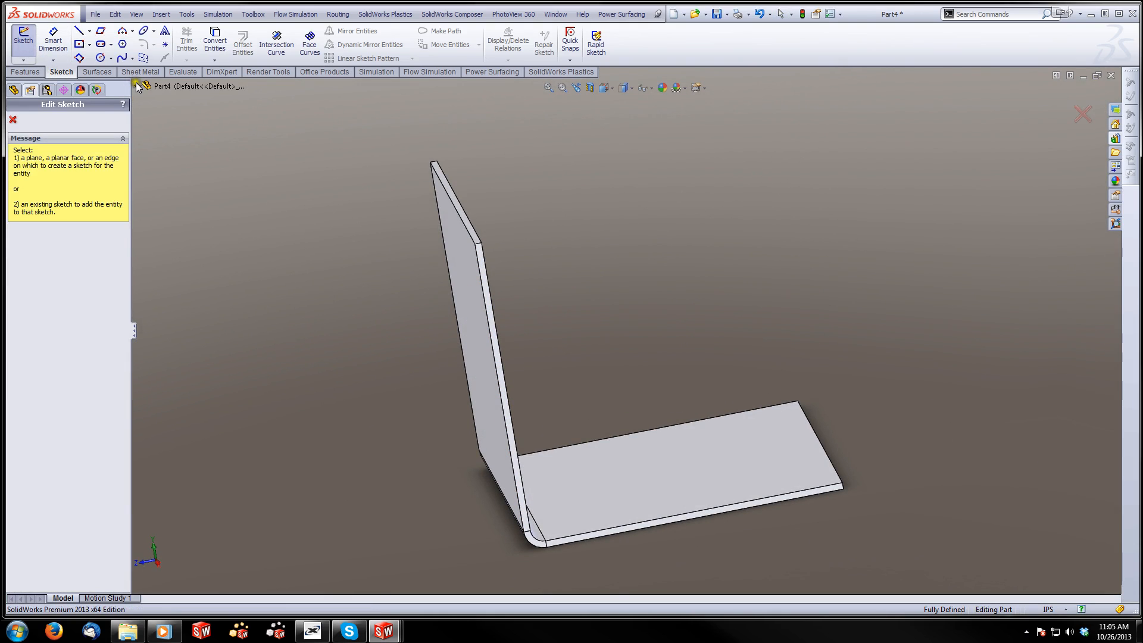
click(138, 87)
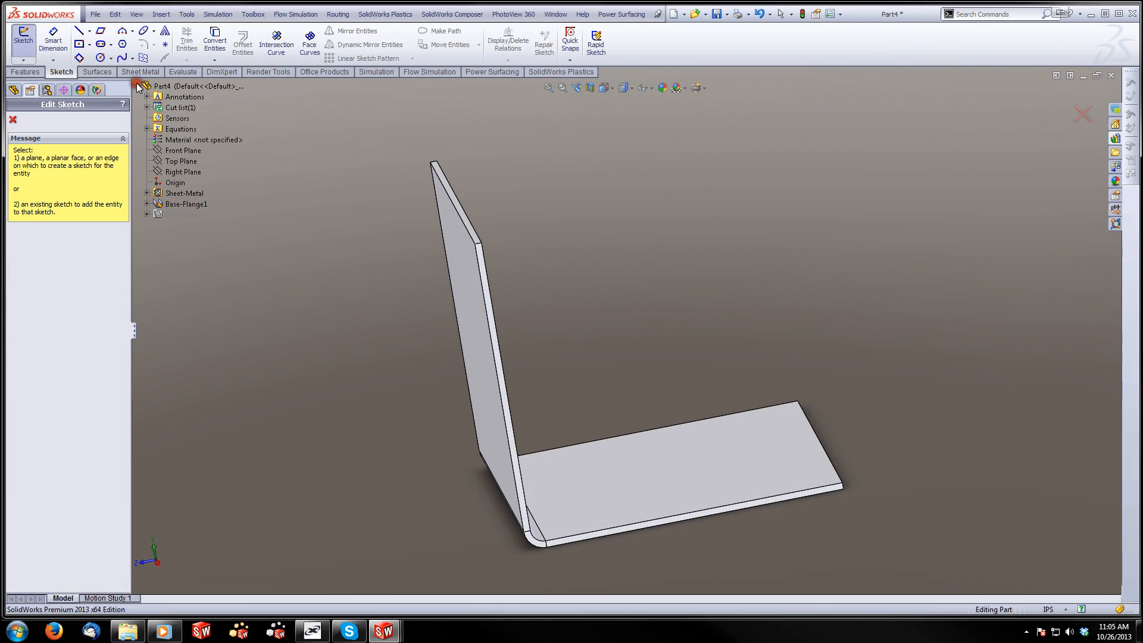
click(176, 154)
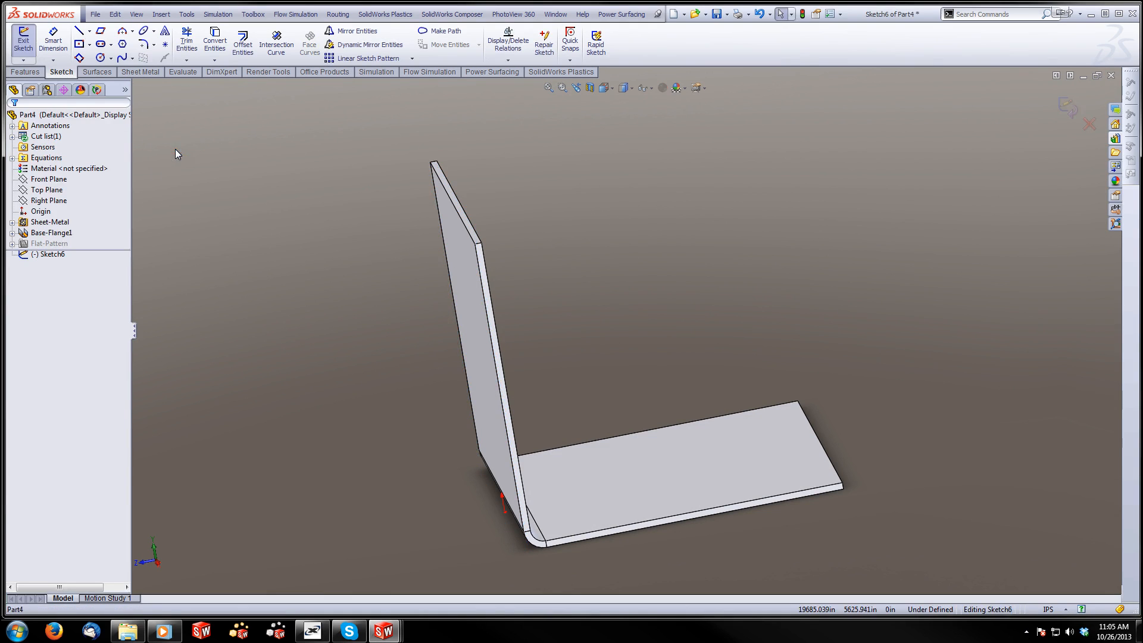
click(1087, 125)
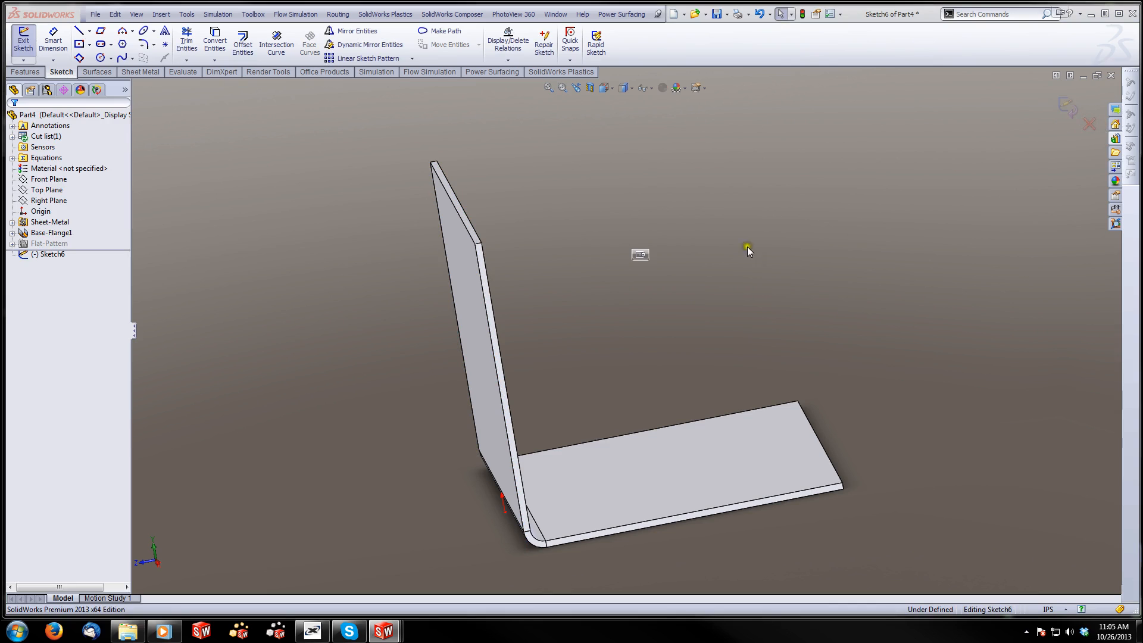
click(606, 329)
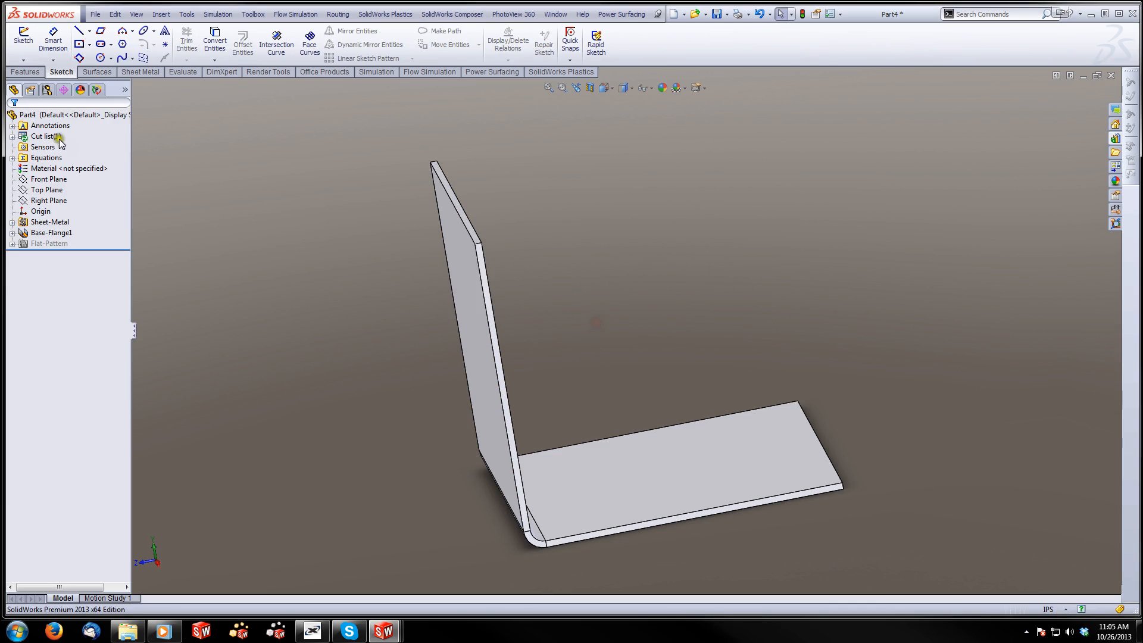
Sketch a diagonal line on the Right Plane between the inner end corners of the bracket's two legs and exit the sketch
click(24, 41)
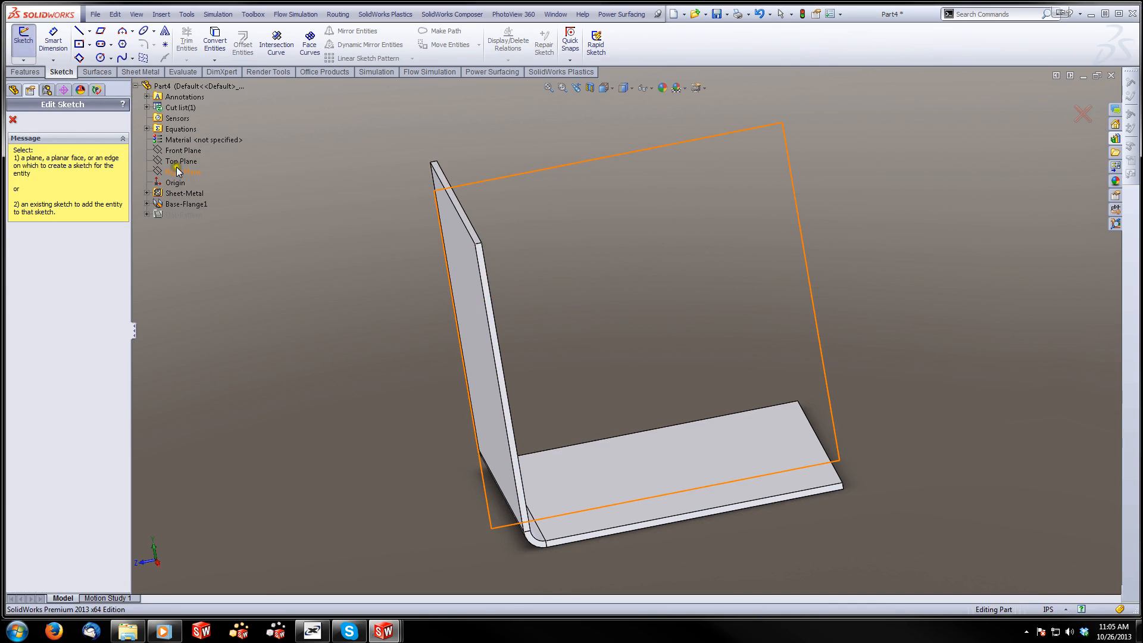
click(176, 171)
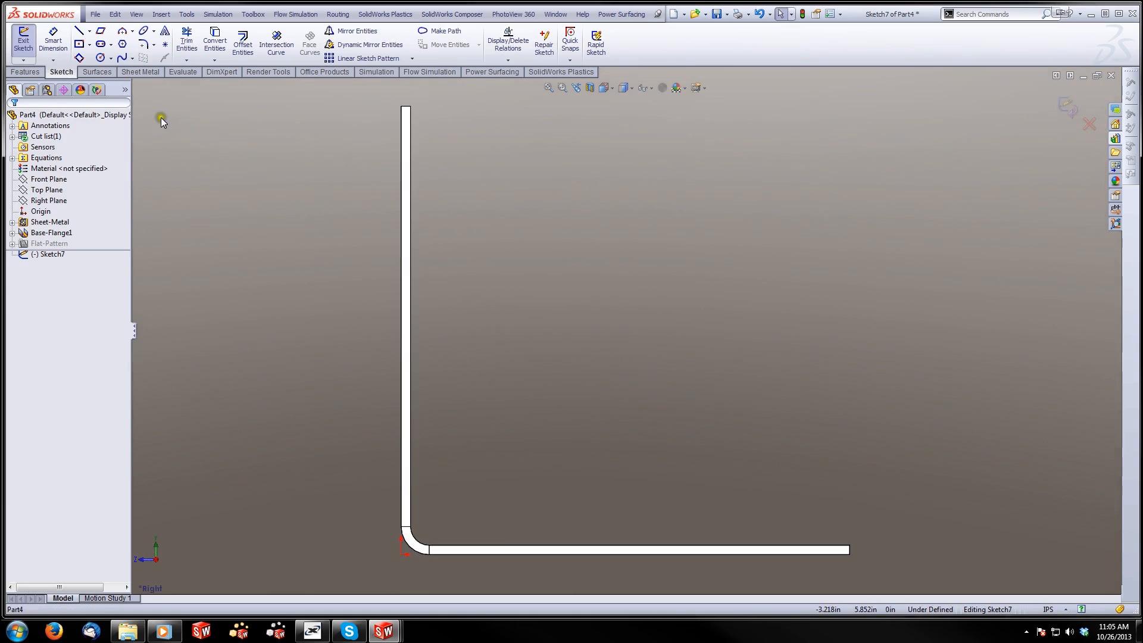
click(76, 31)
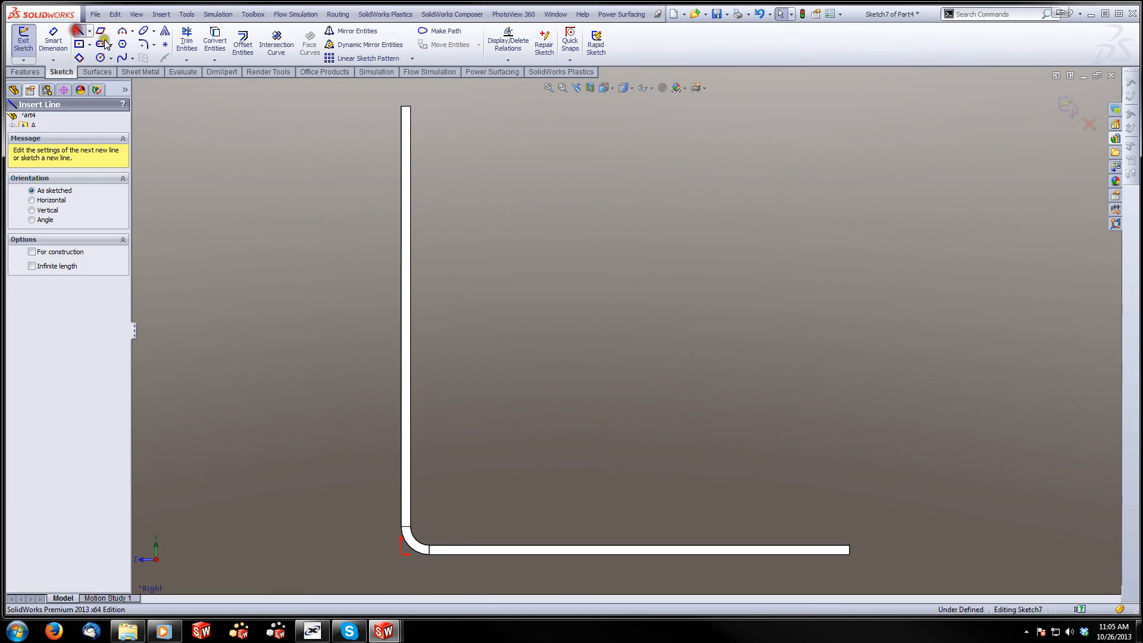
click(410, 106)
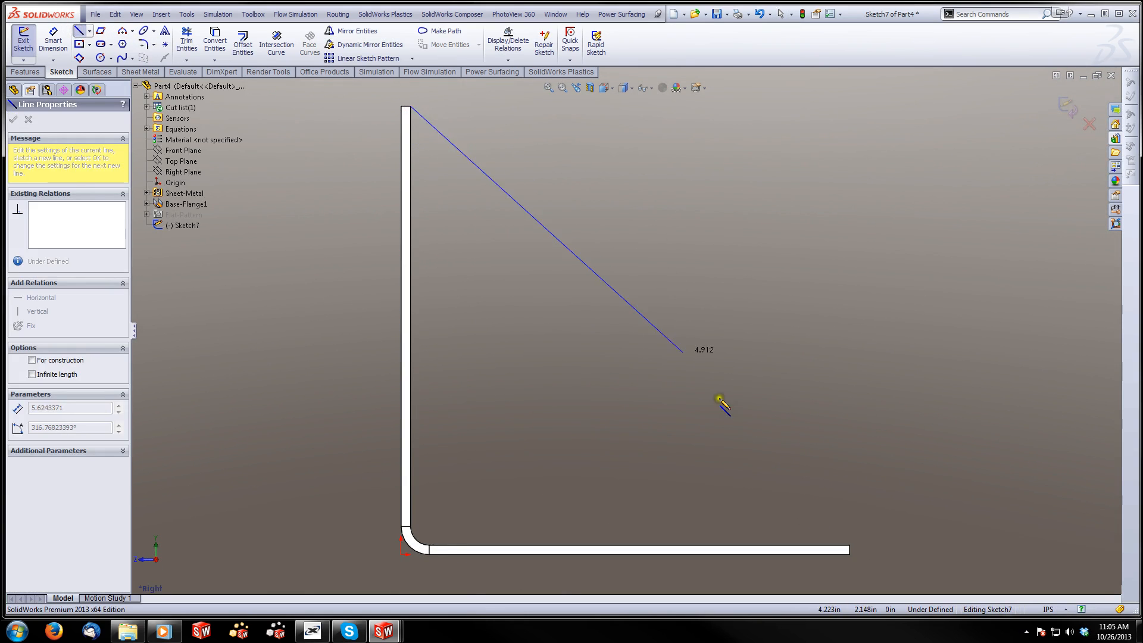
click(849, 546)
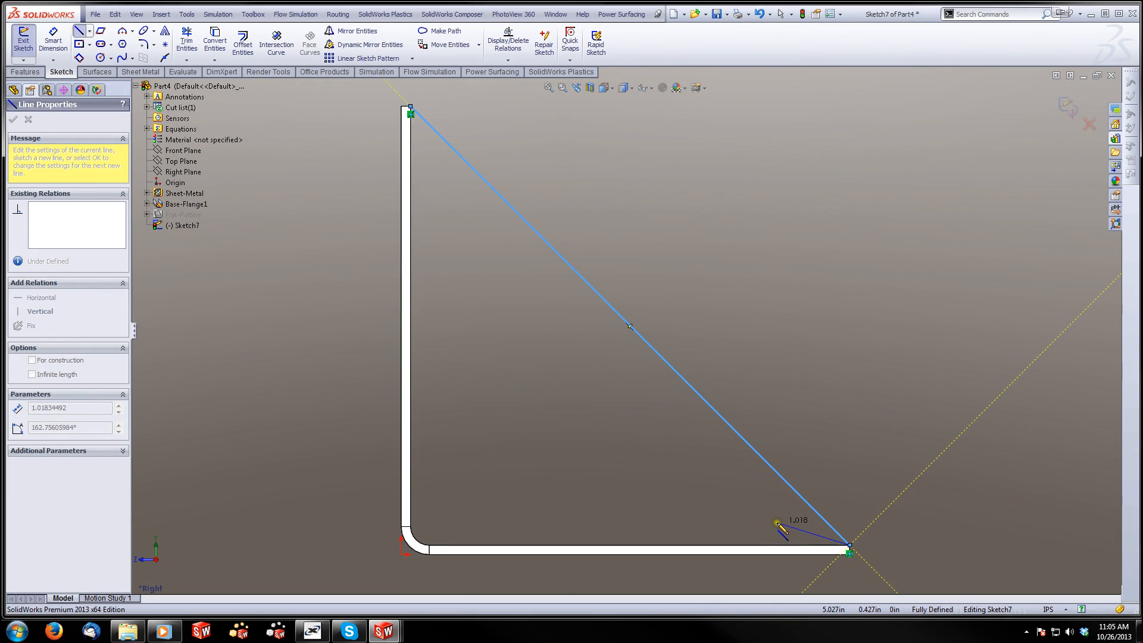
key(Escape)
click(1067, 110)
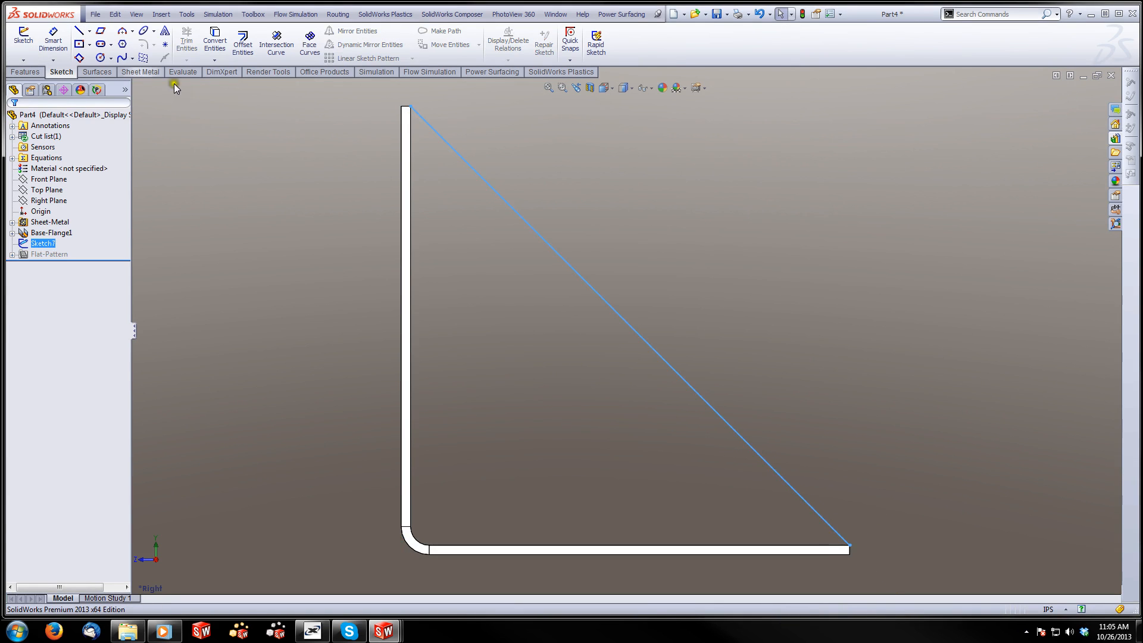
Create a rib 0.125 in thick from the diagonal sketch line, filling the space between the bracket's two legs
click(24, 72)
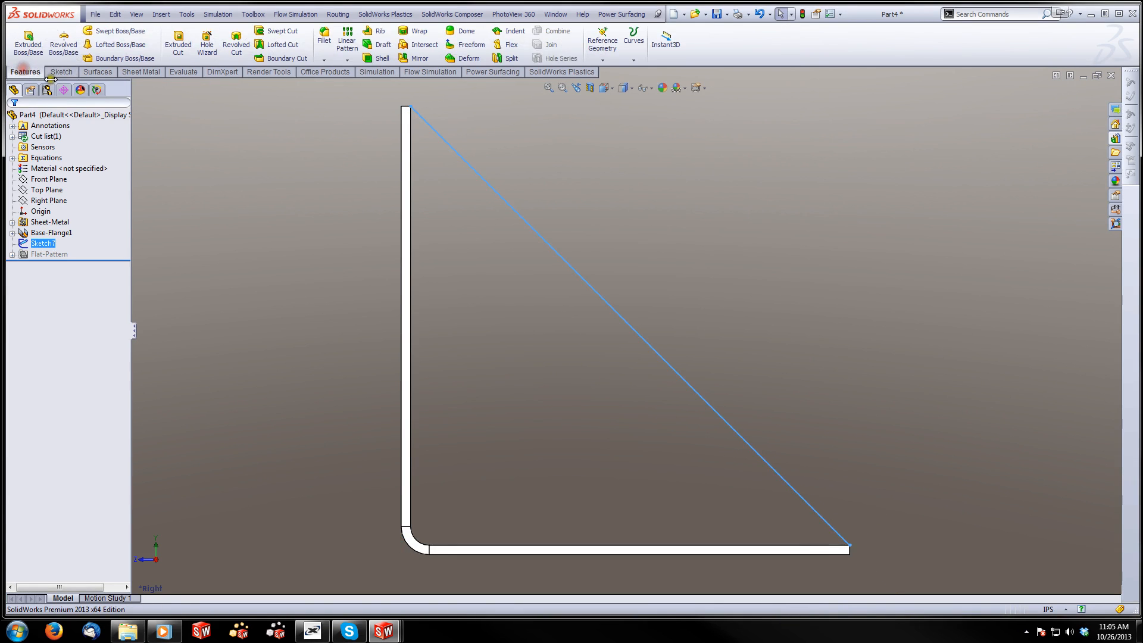
click(380, 33)
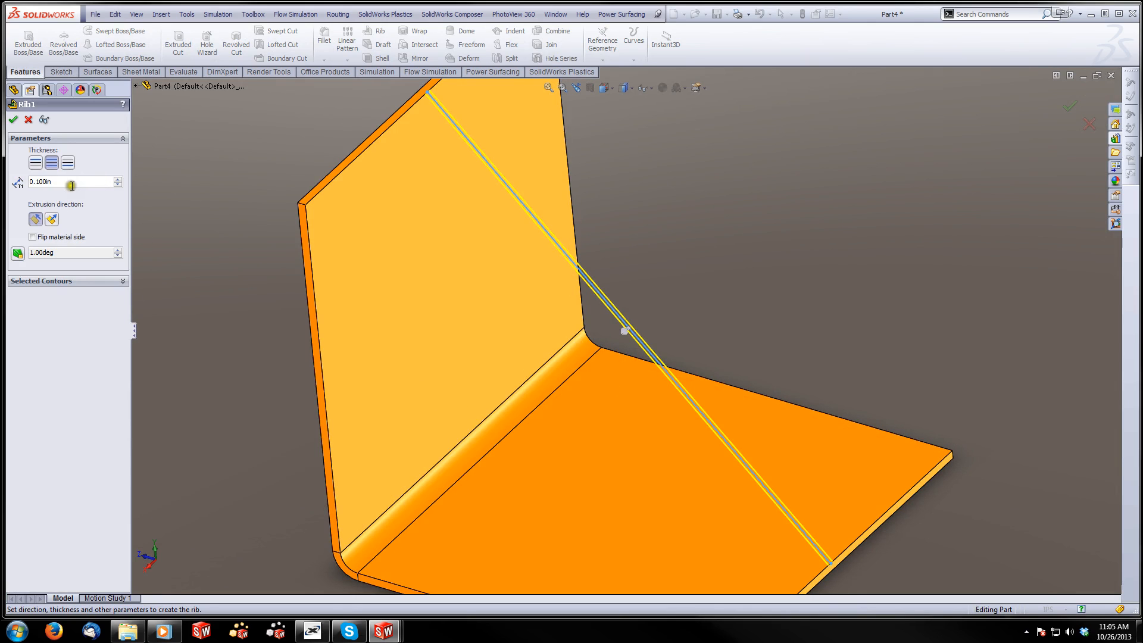
drag(72, 186, 21, 187)
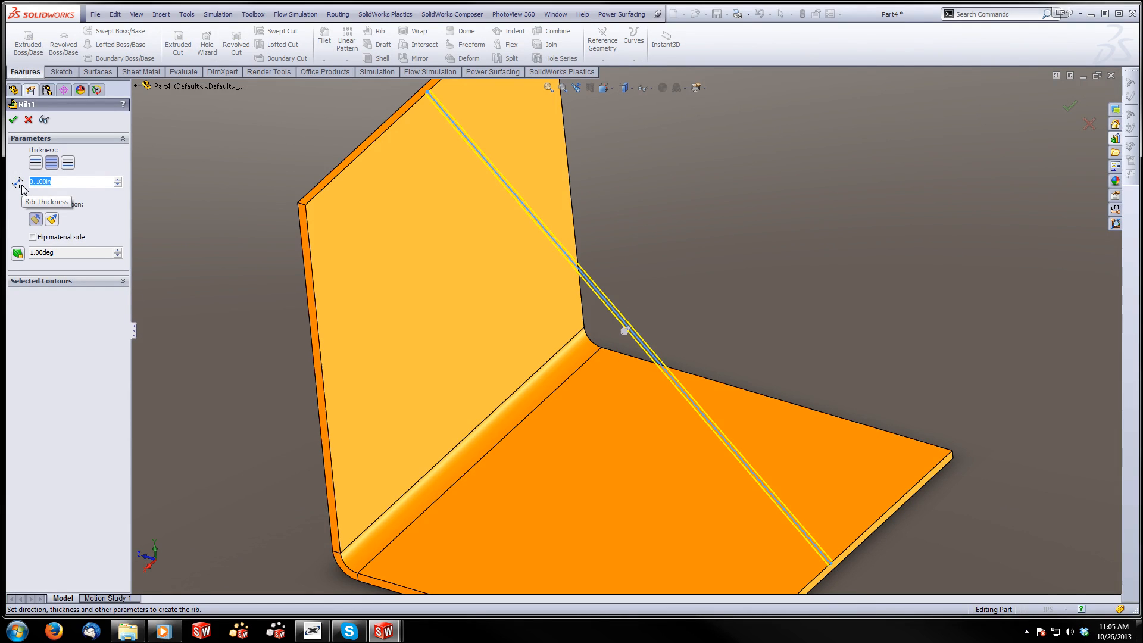
text(0.125)
key(Return)
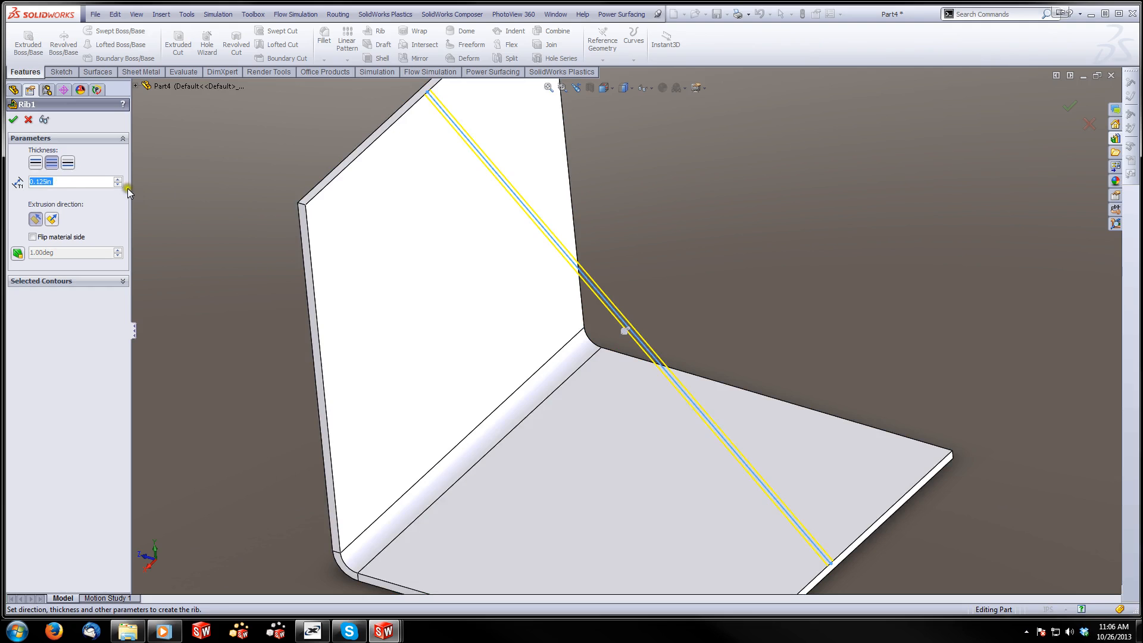
click(13, 122)
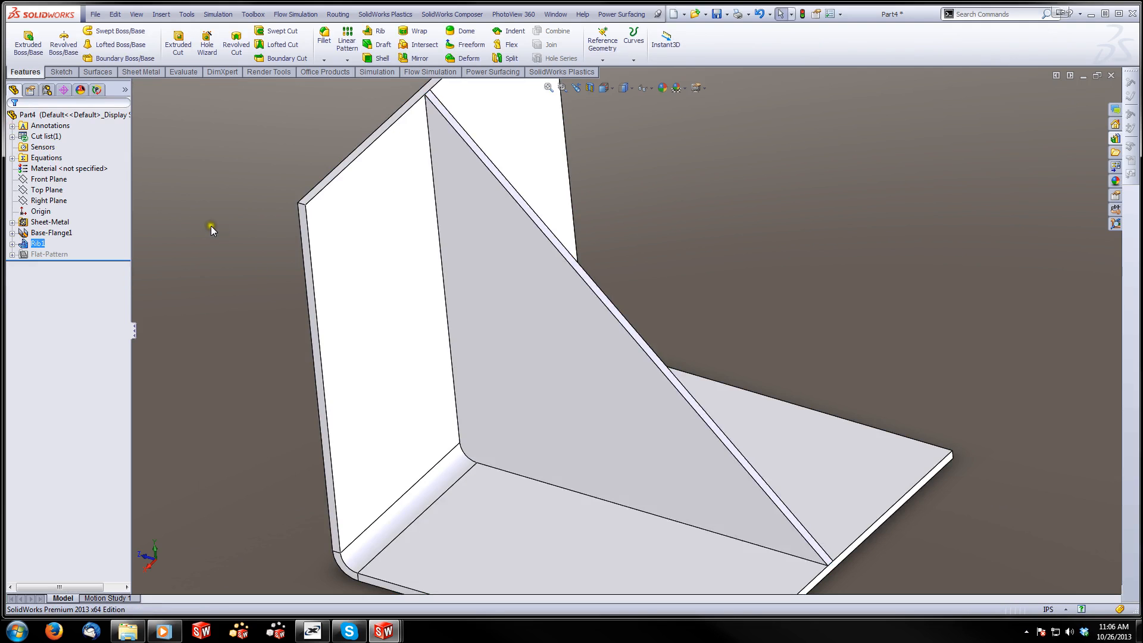
Start a Hole Wizard feature with the plain Hole type and the ANSI Inch standard
middle_drag(238, 246, 432, 237)
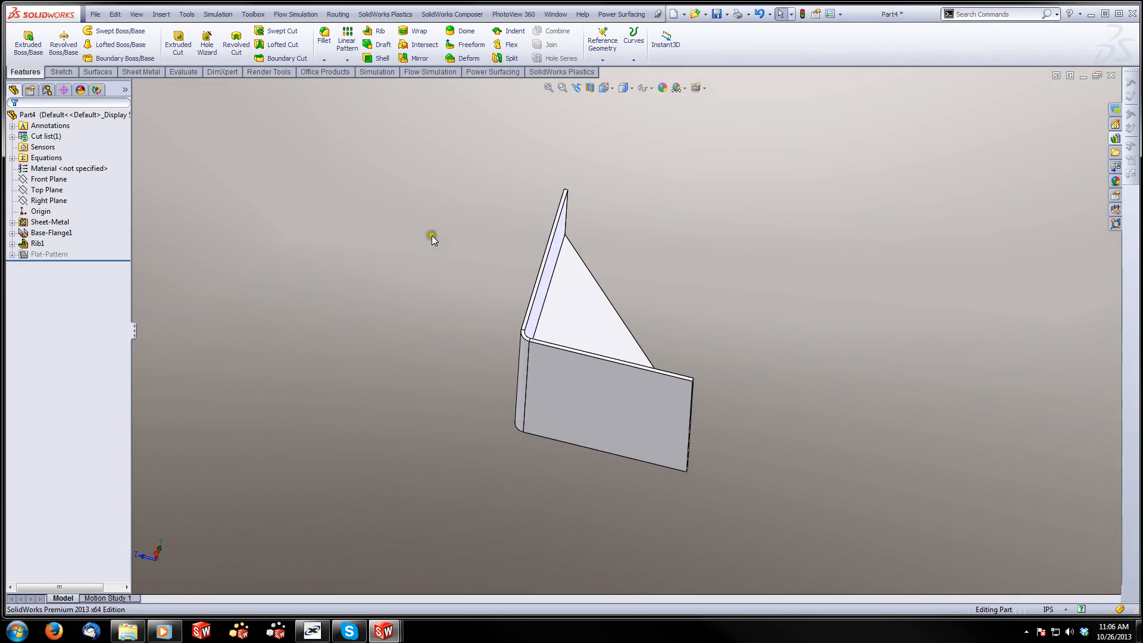
click(62, 72)
click(36, 72)
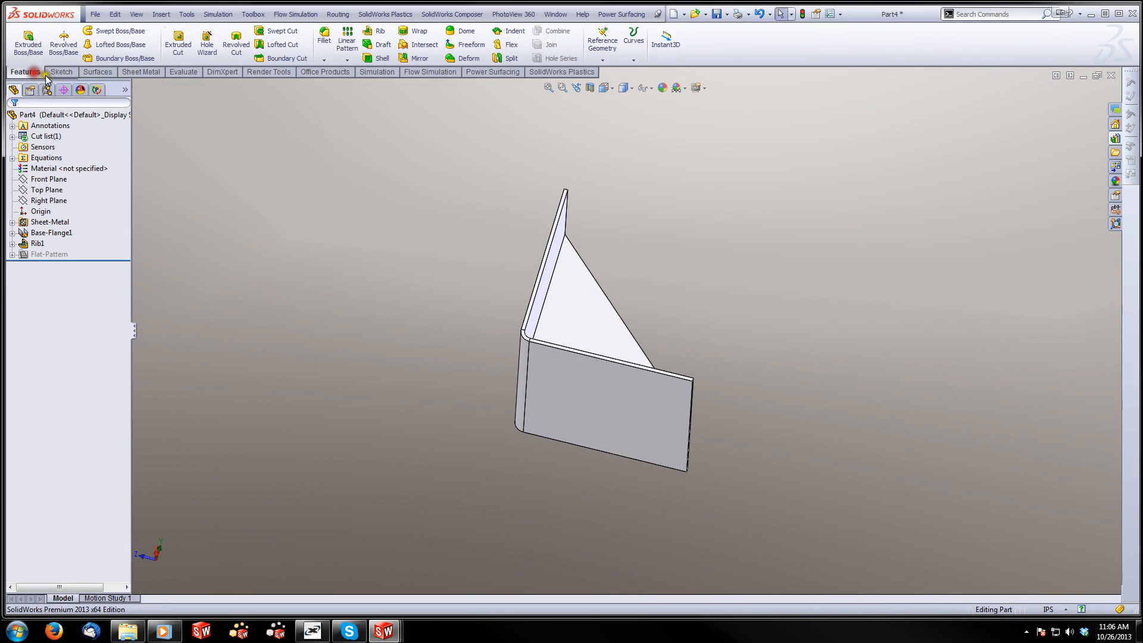
click(212, 47)
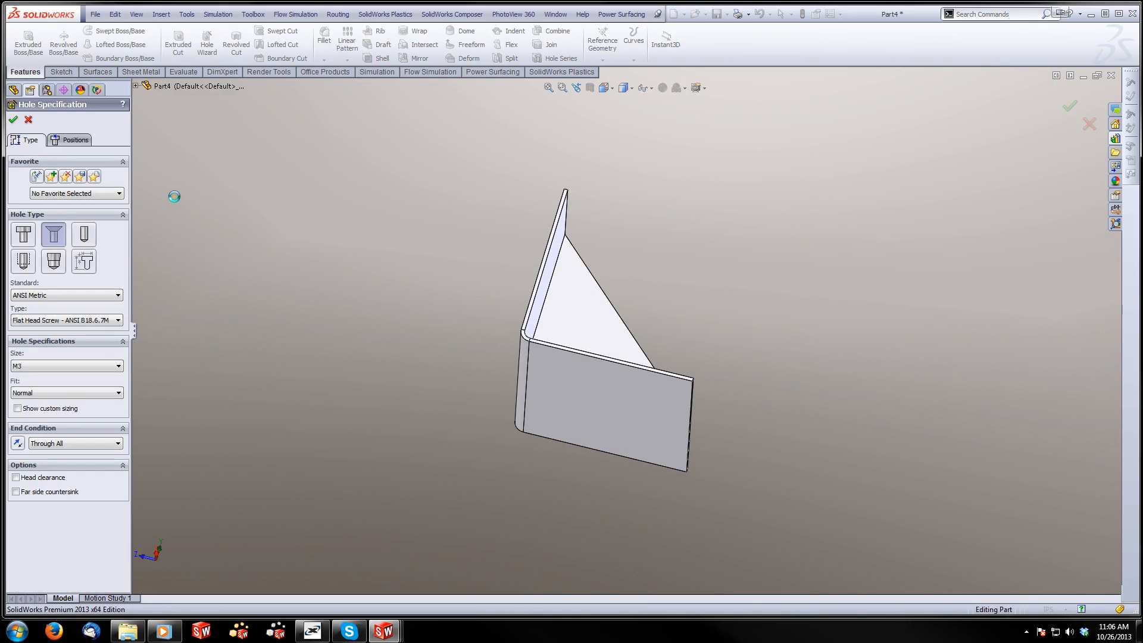
click(119, 295)
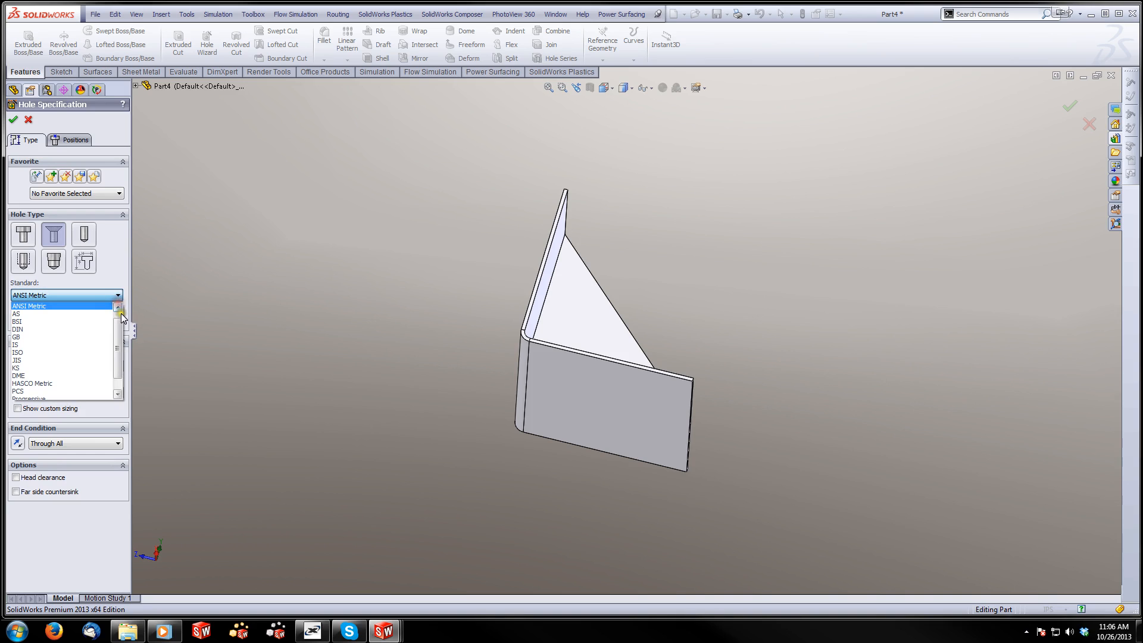
scroll(81, 307, up, 1)
click(81, 307)
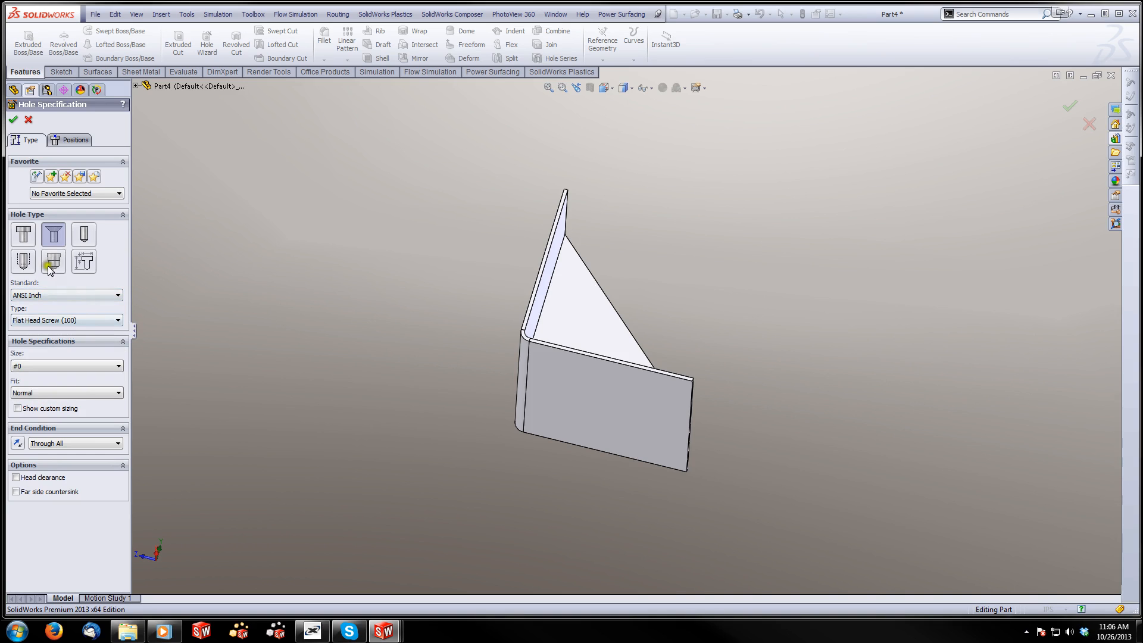
click(88, 236)
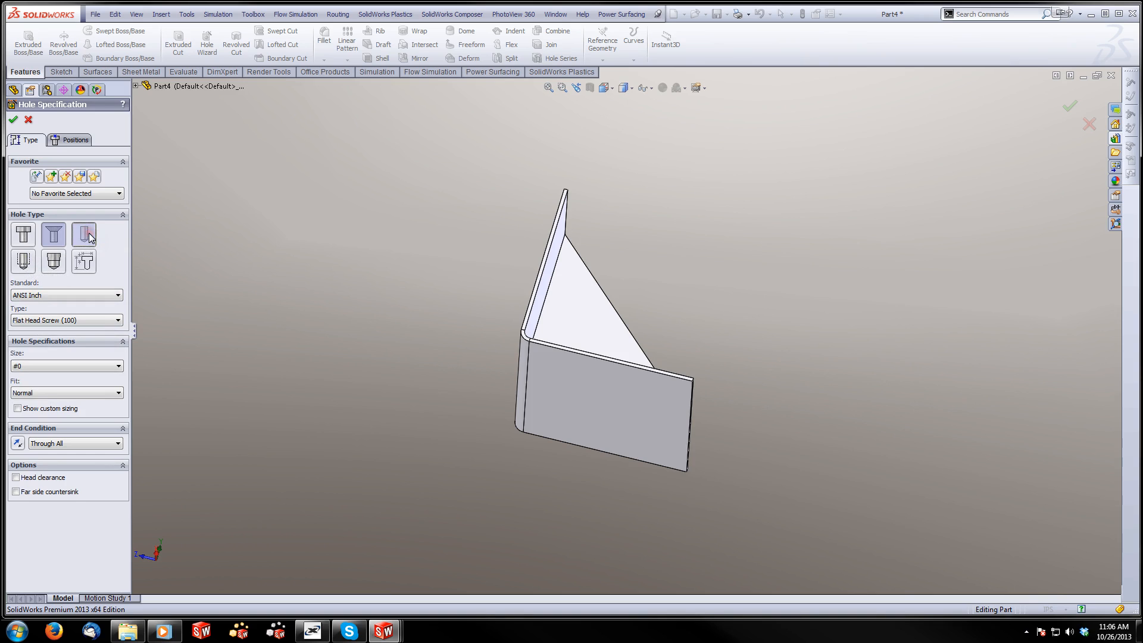
click(105, 322)
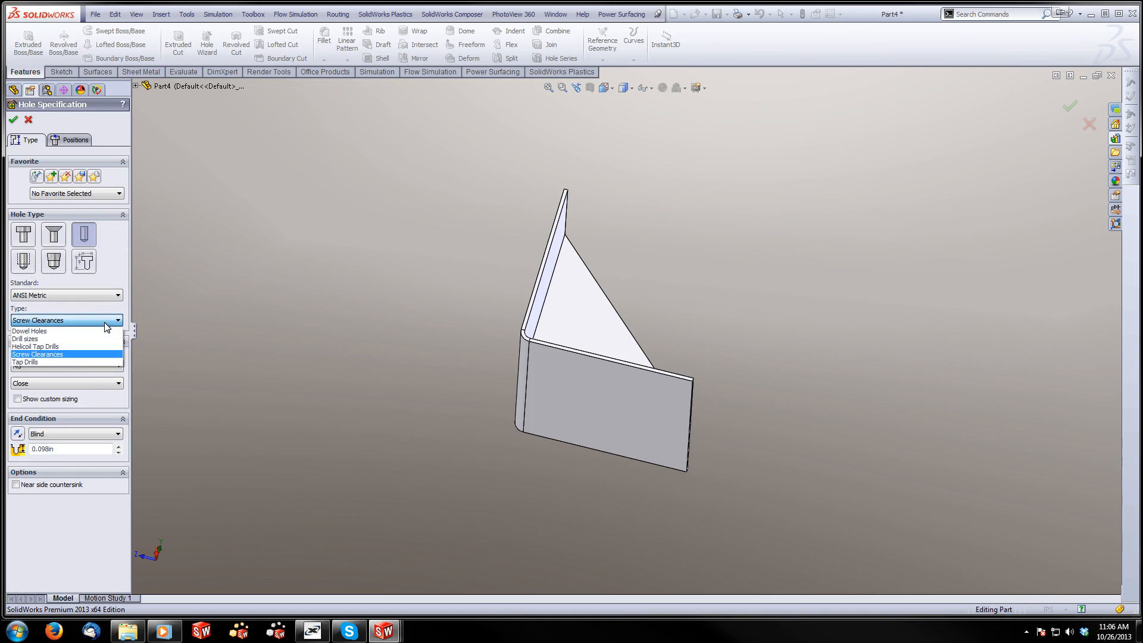
click(88, 353)
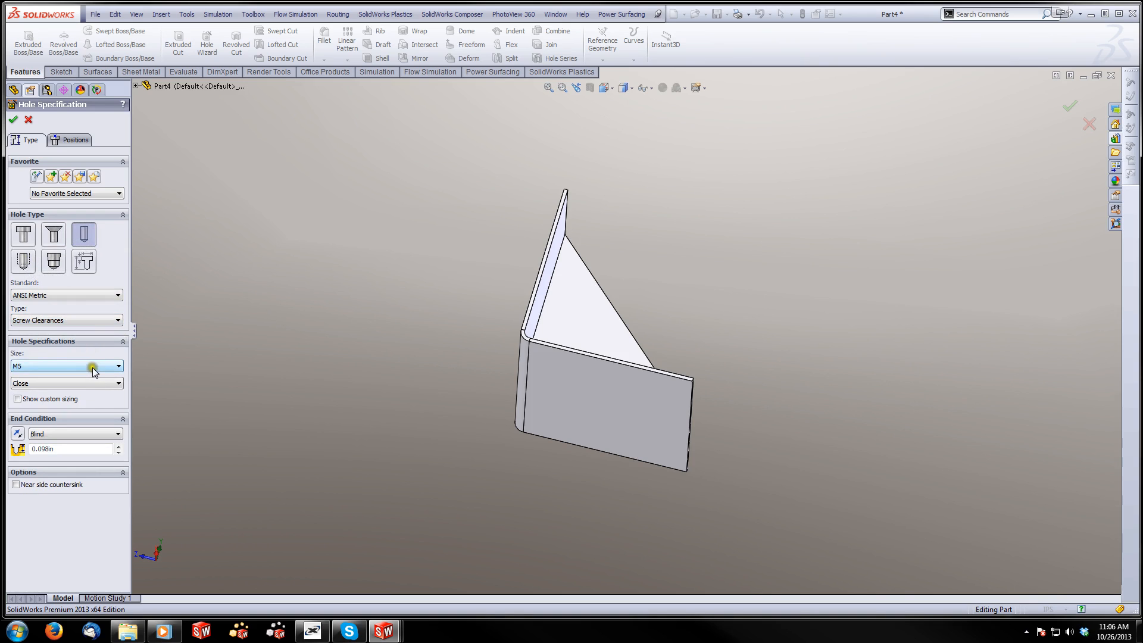
click(111, 295)
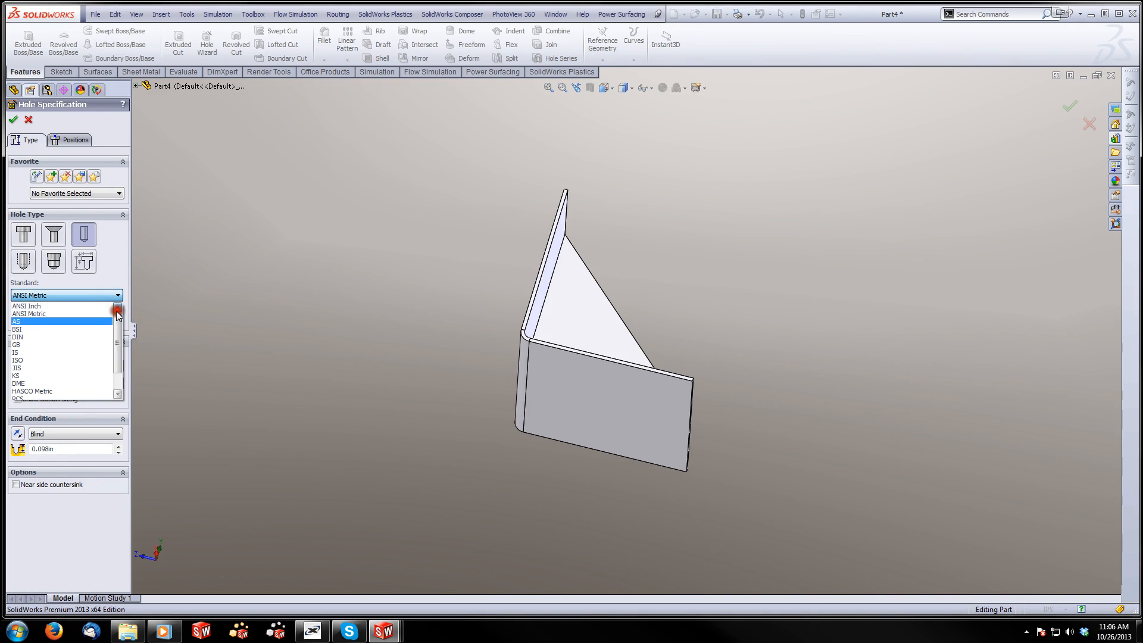
click(107, 304)
Look through the available ANSI Inch drill sizes for the hole
click(110, 364)
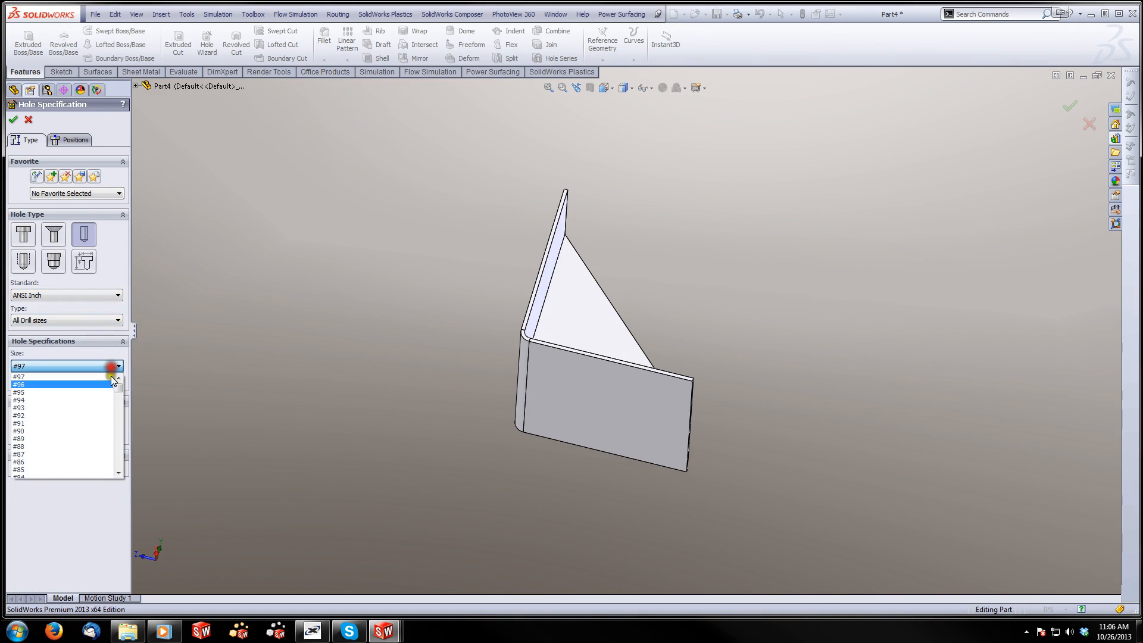
scroll(102, 420, down, 15)
scroll(101, 424, down, 11)
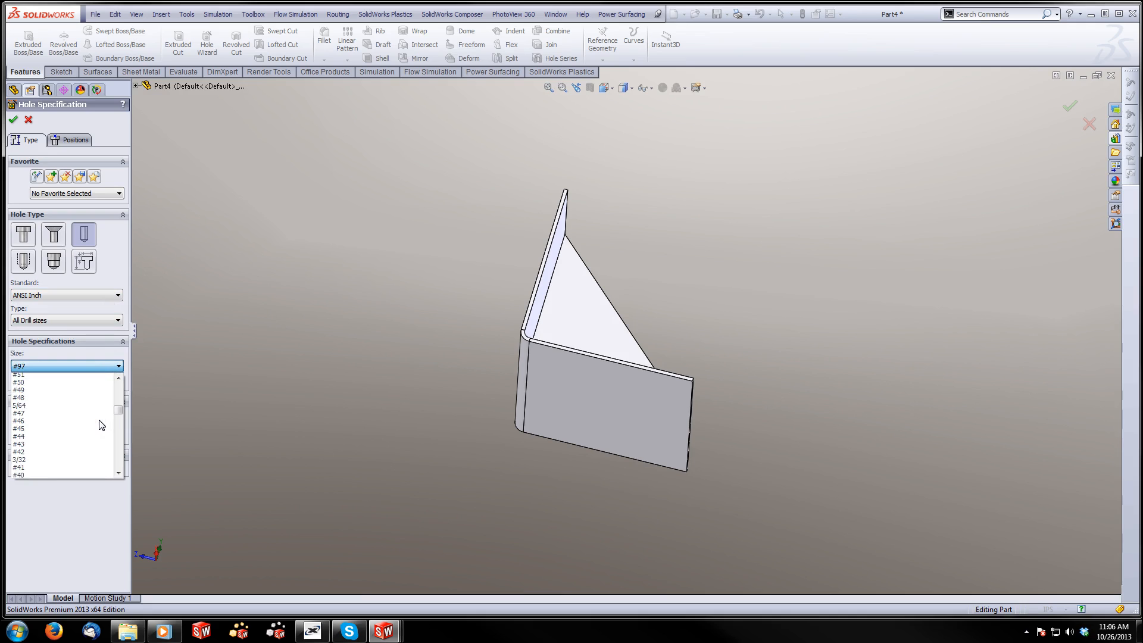
scroll(101, 425, down, 6)
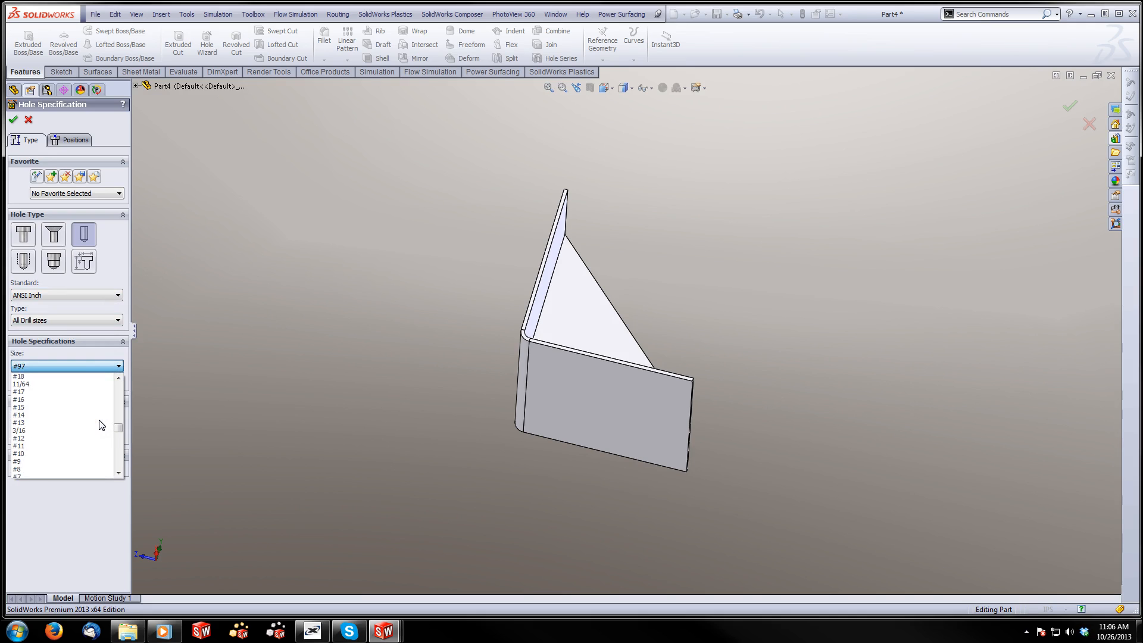
scroll(101, 424, down, 2)
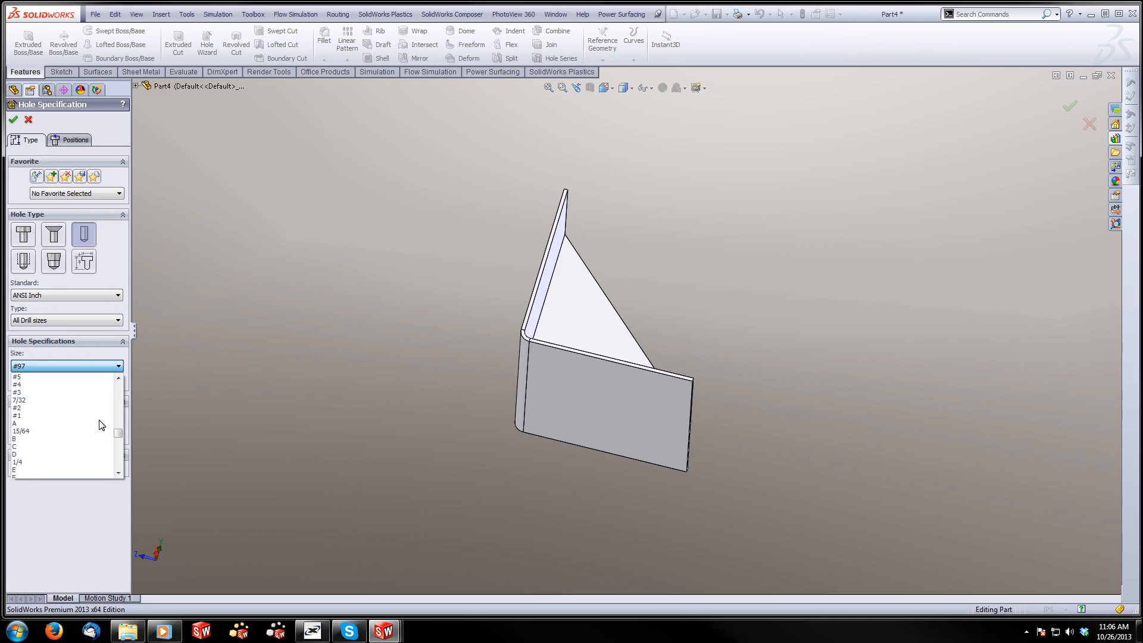
scroll(101, 424, down, 7)
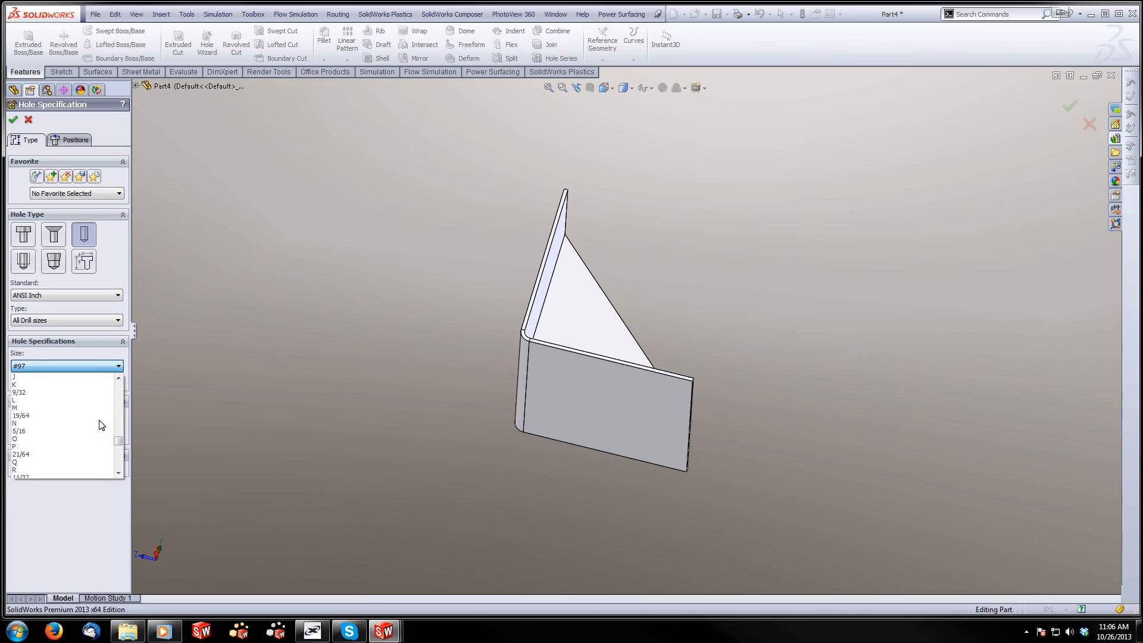
scroll(101, 424, down, 3)
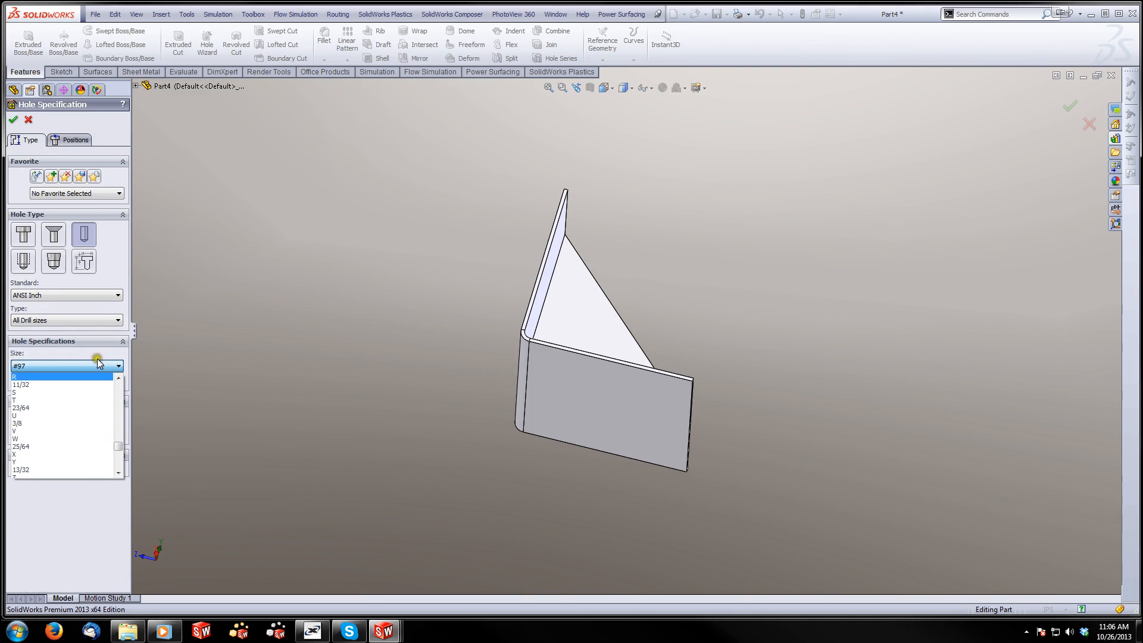
click(109, 321)
Specify the hole as a 3/8 Screw Clearances hole with an Up To Next end condition
click(98, 321)
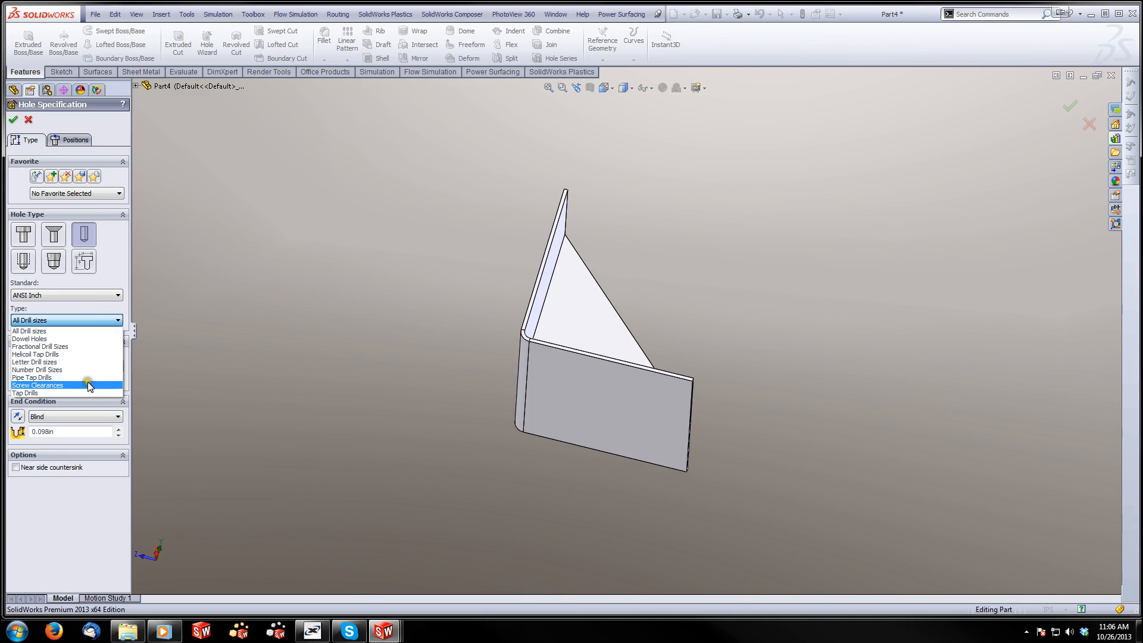
click(87, 381)
click(116, 366)
scroll(90, 420, down, 5)
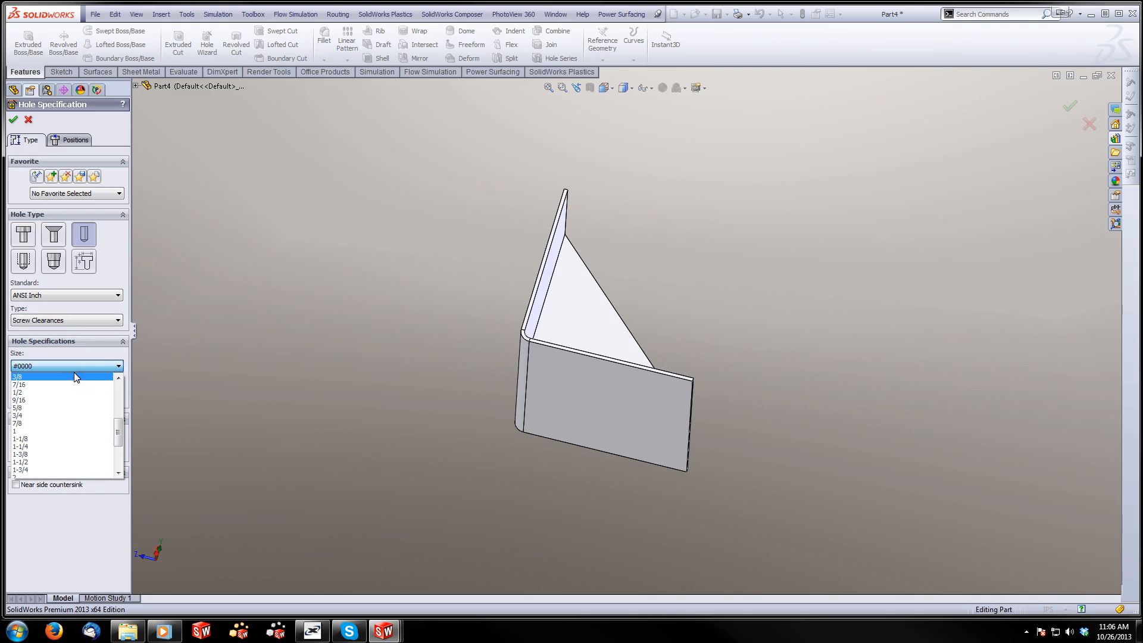
click(74, 374)
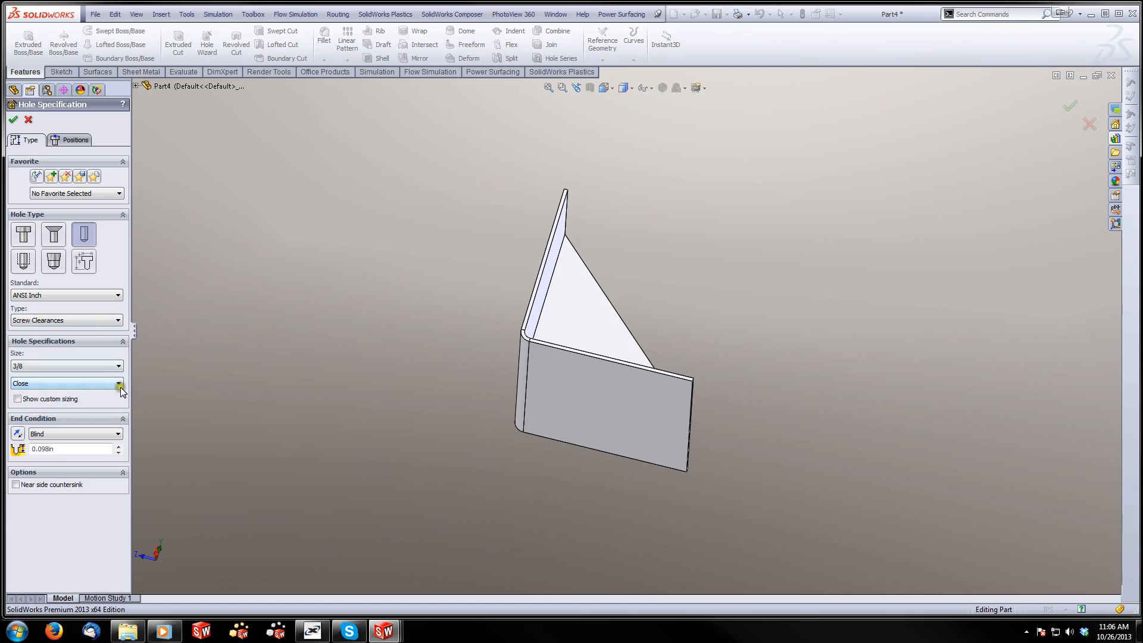
click(116, 439)
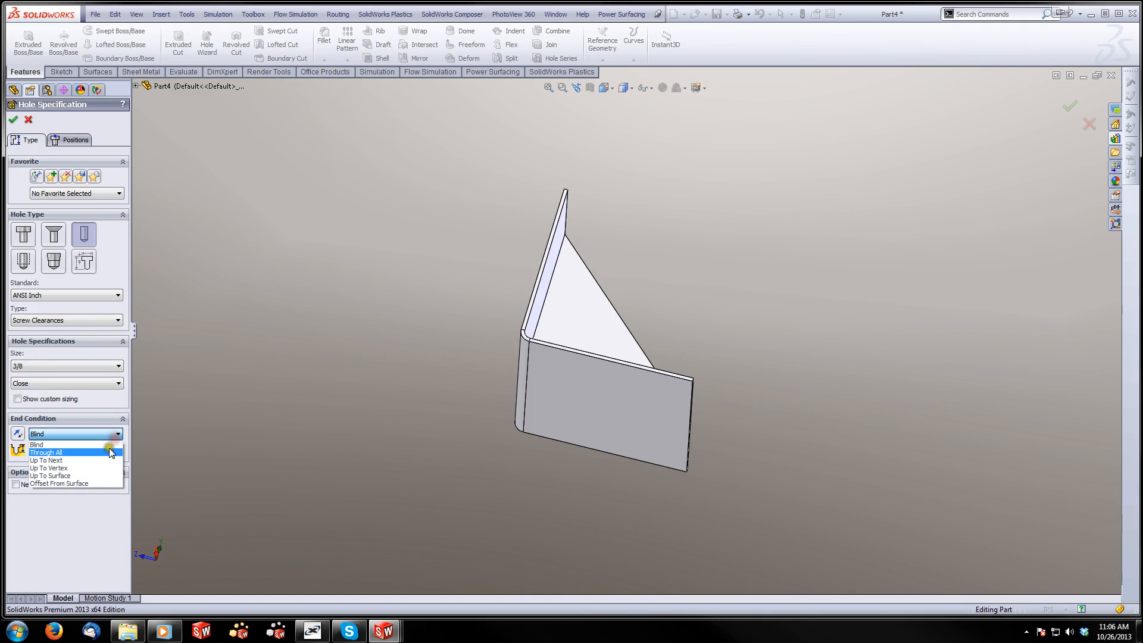
click(102, 460)
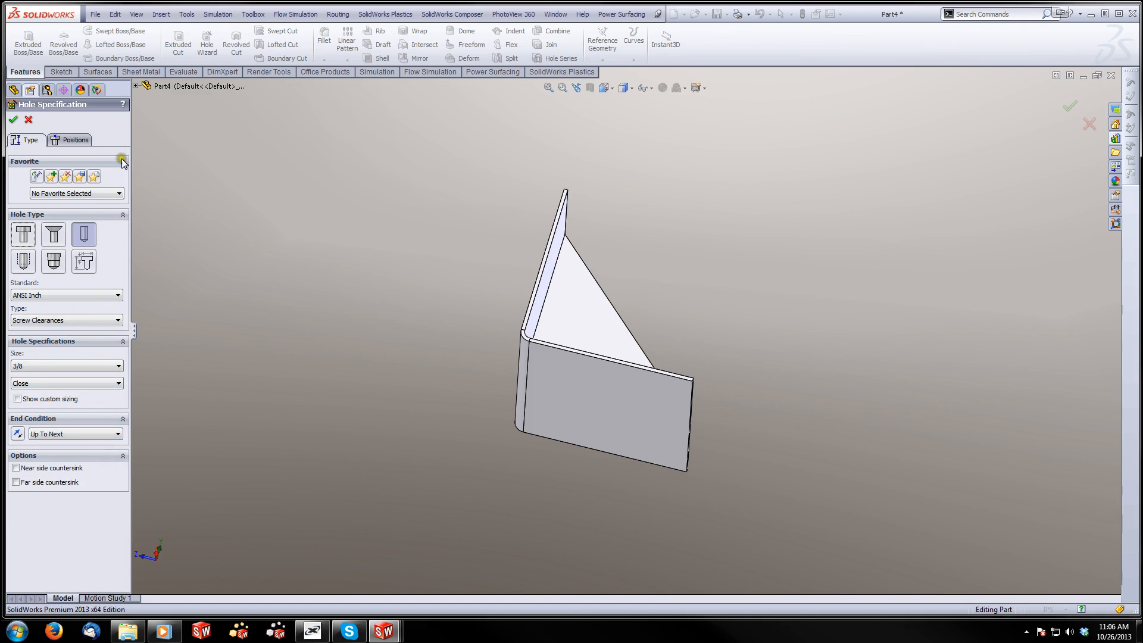
Place four hole points near the corners of the horizontal leg's outer face, roughly in a rectangular layout
click(73, 141)
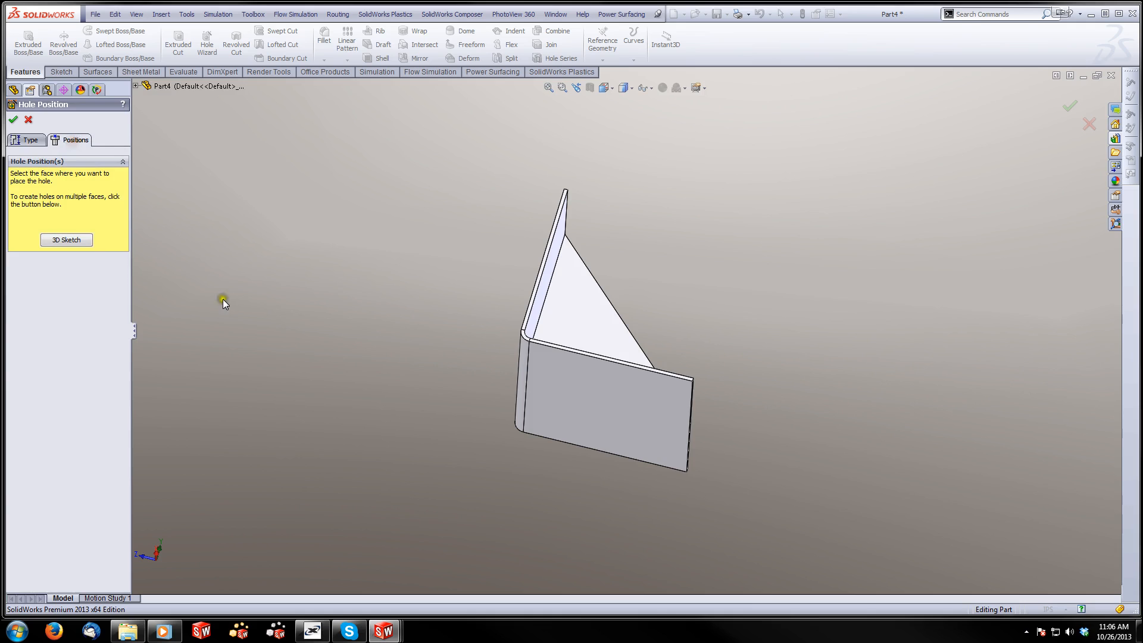
click(573, 408)
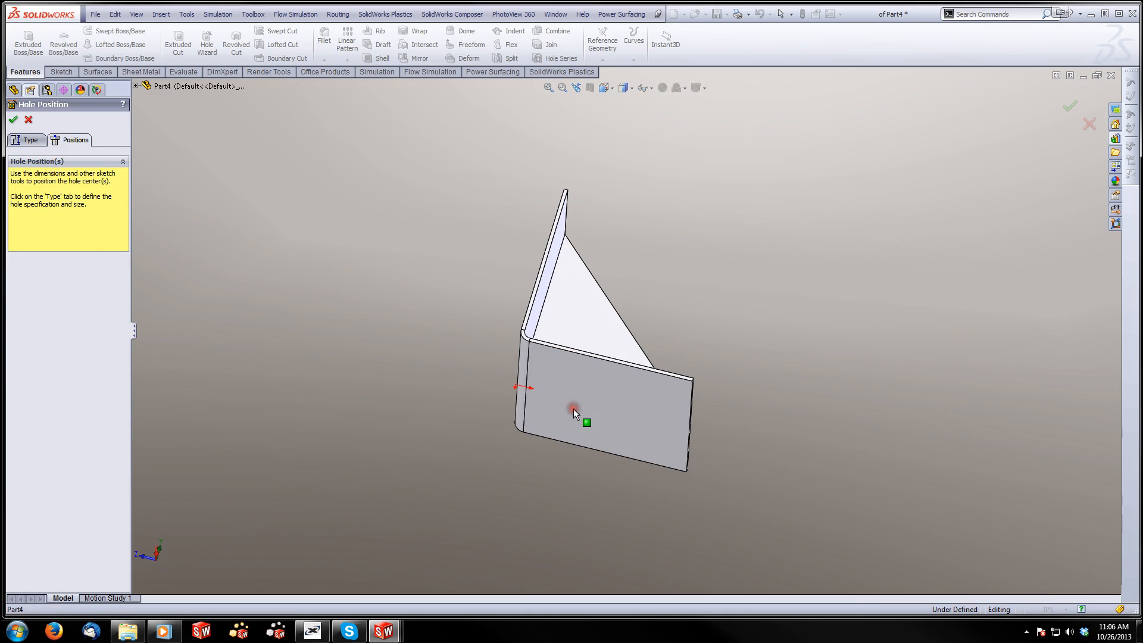
click(561, 365)
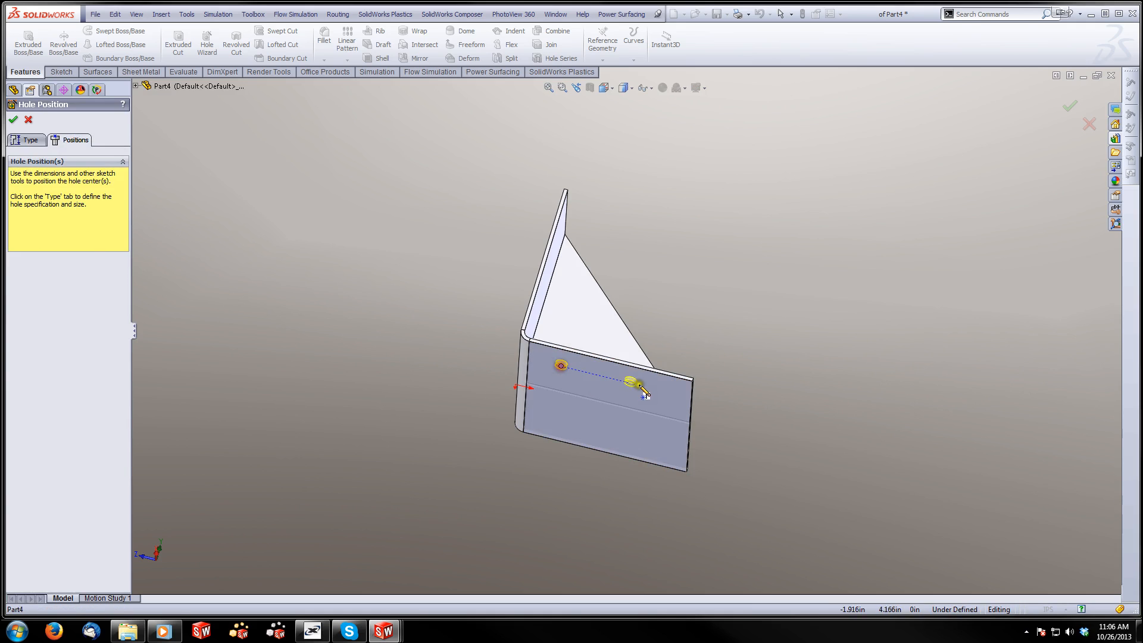
click(669, 392)
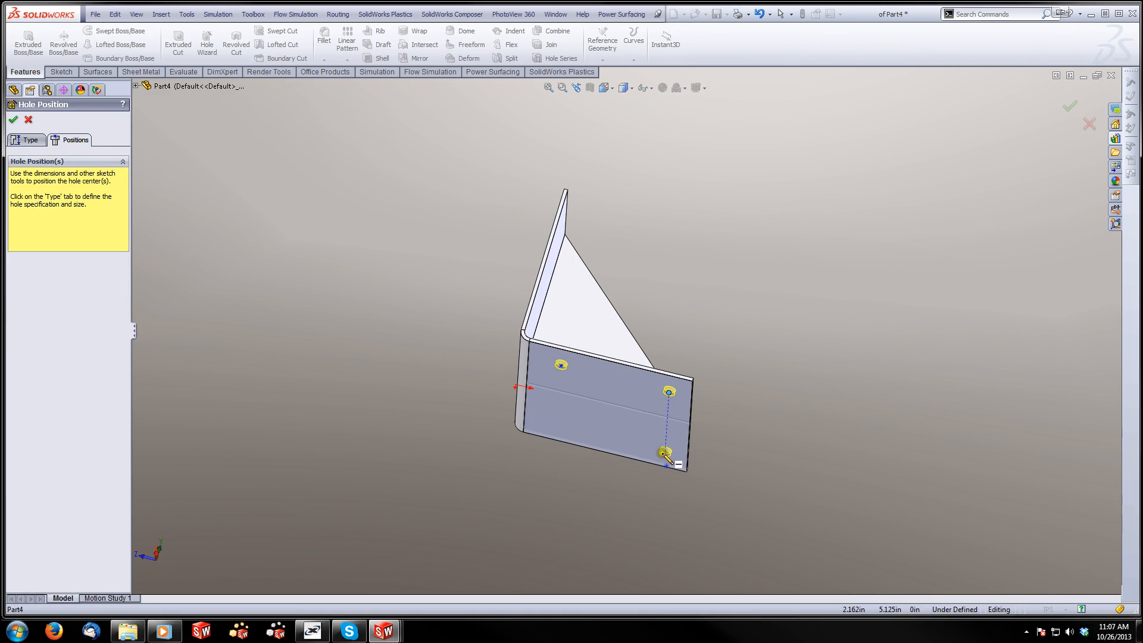
click(665, 453)
click(555, 426)
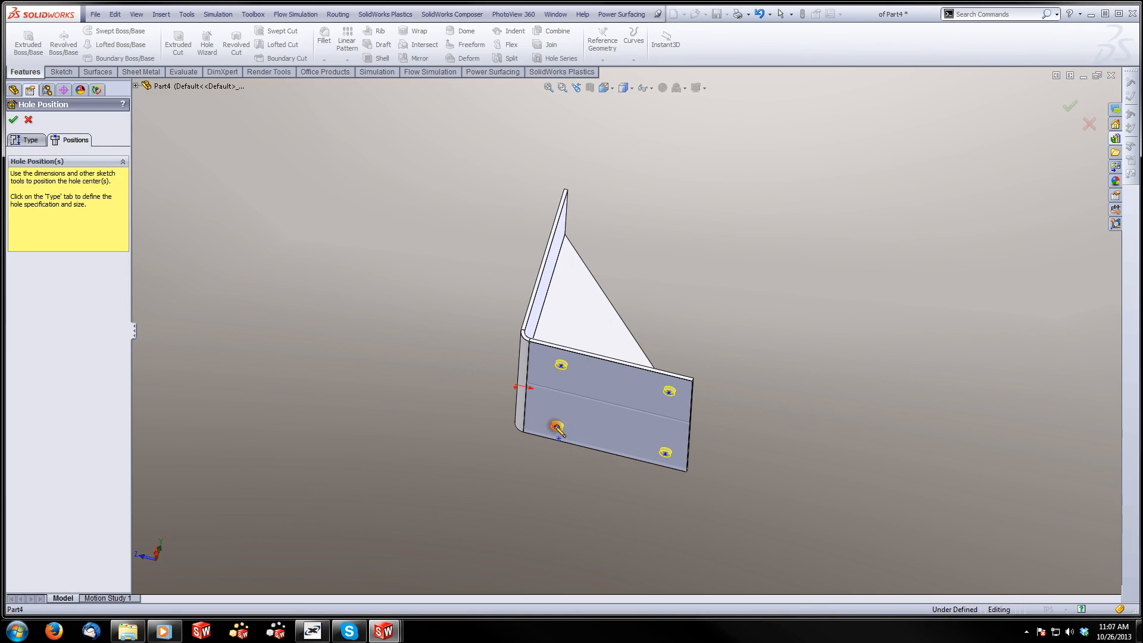
Sketch a center rectangle between the four hole points, centered in line with the rib, and remove the extra hole point at its center
key(ctrl+8)
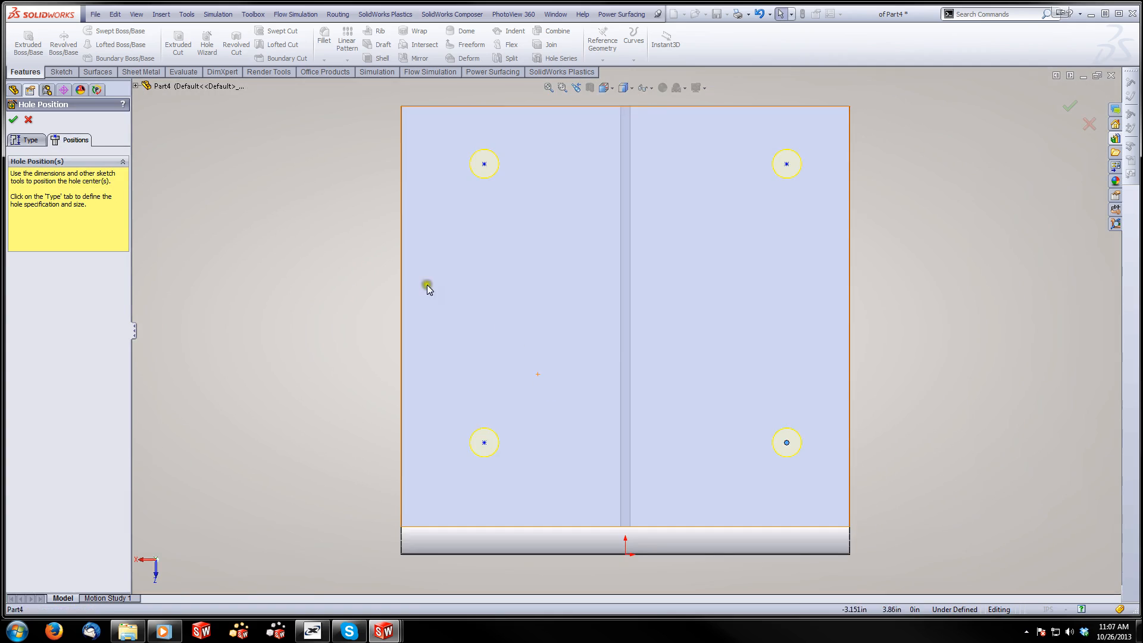
click(73, 73)
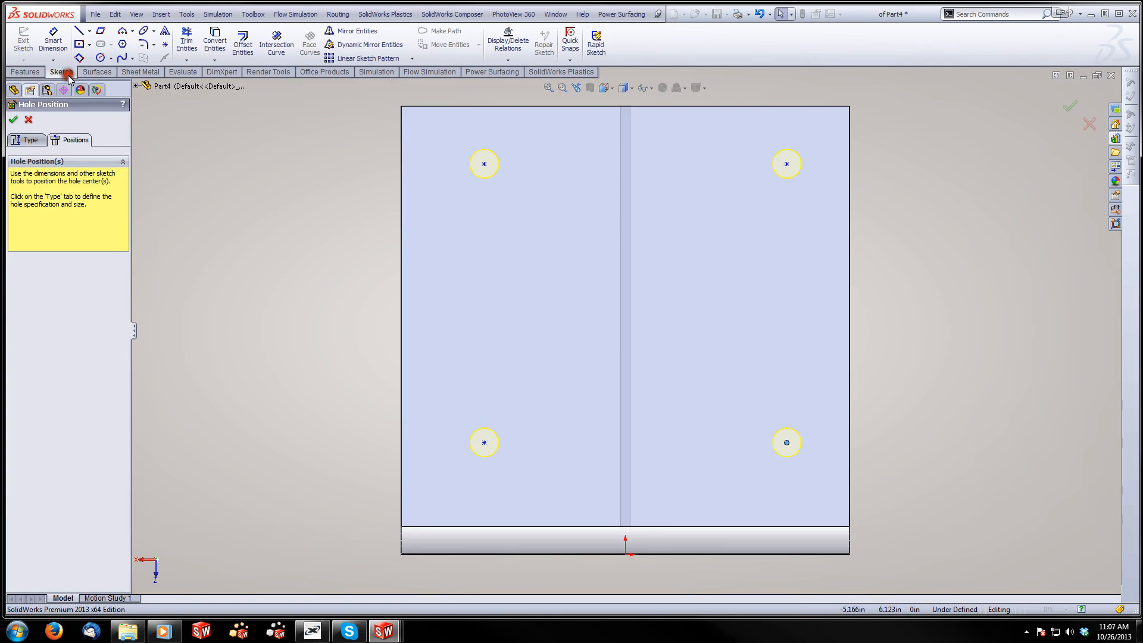
click(79, 44)
click(625, 298)
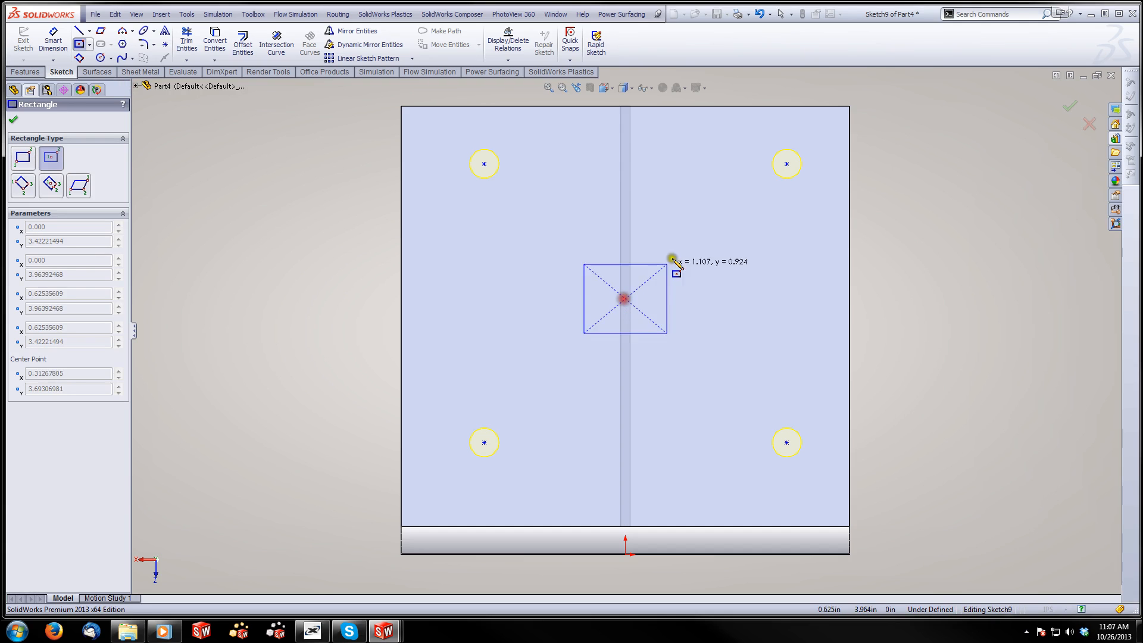
click(722, 205)
key(Escape)
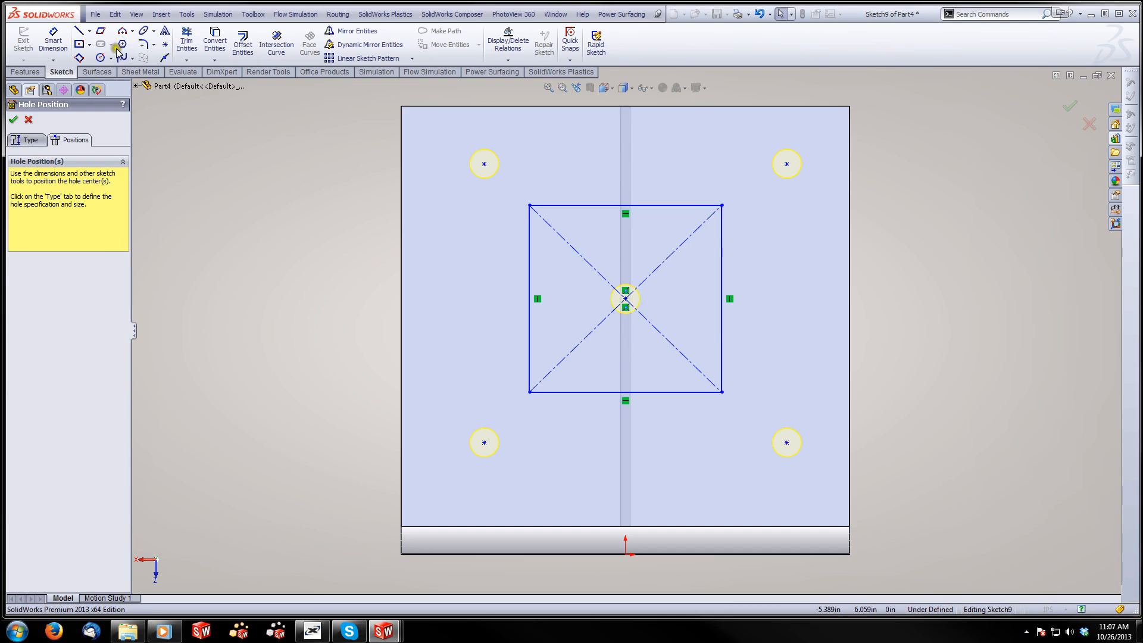
click(625, 298)
key(Escape)
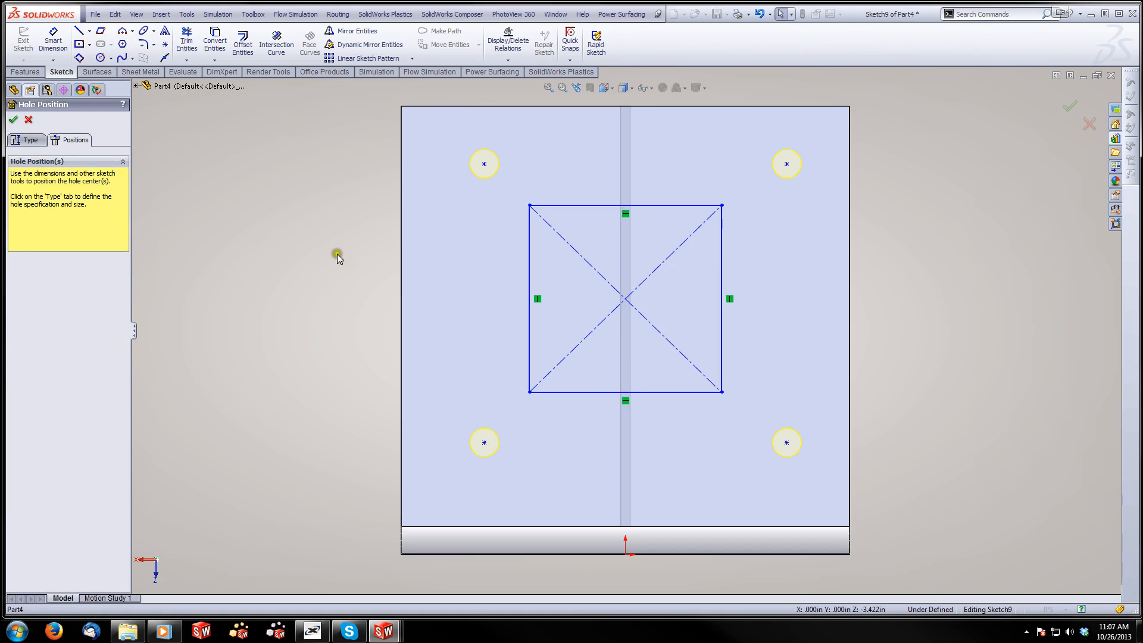
Draw a vertical centerline from the rectangle's center point to the origin on the bracket's bend-side edge
click(89, 31)
click(108, 49)
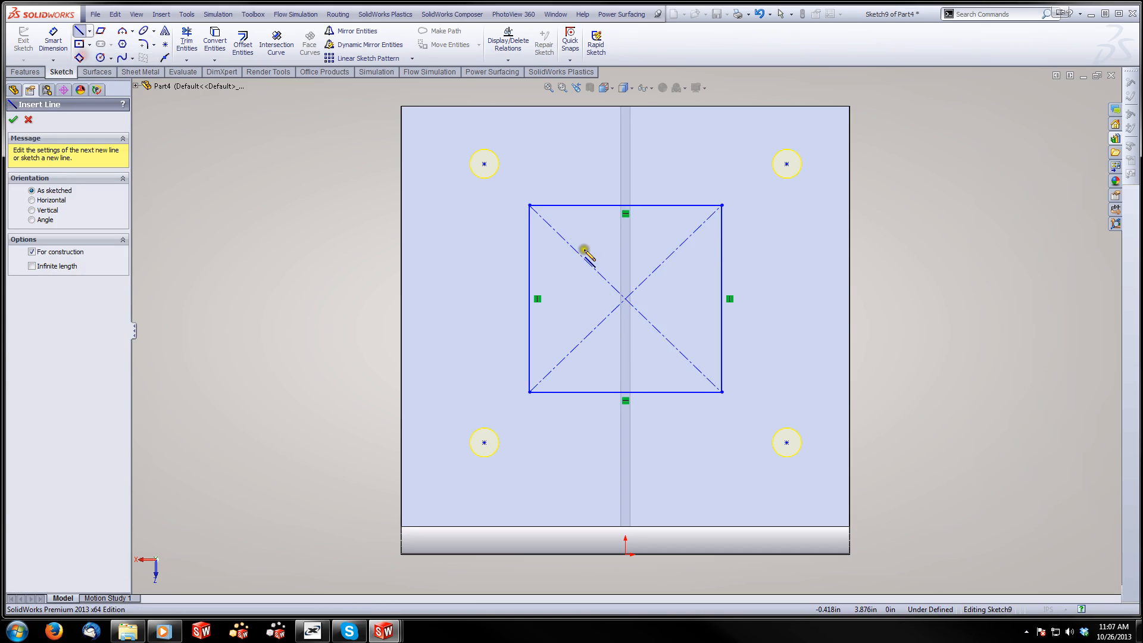
click(625, 299)
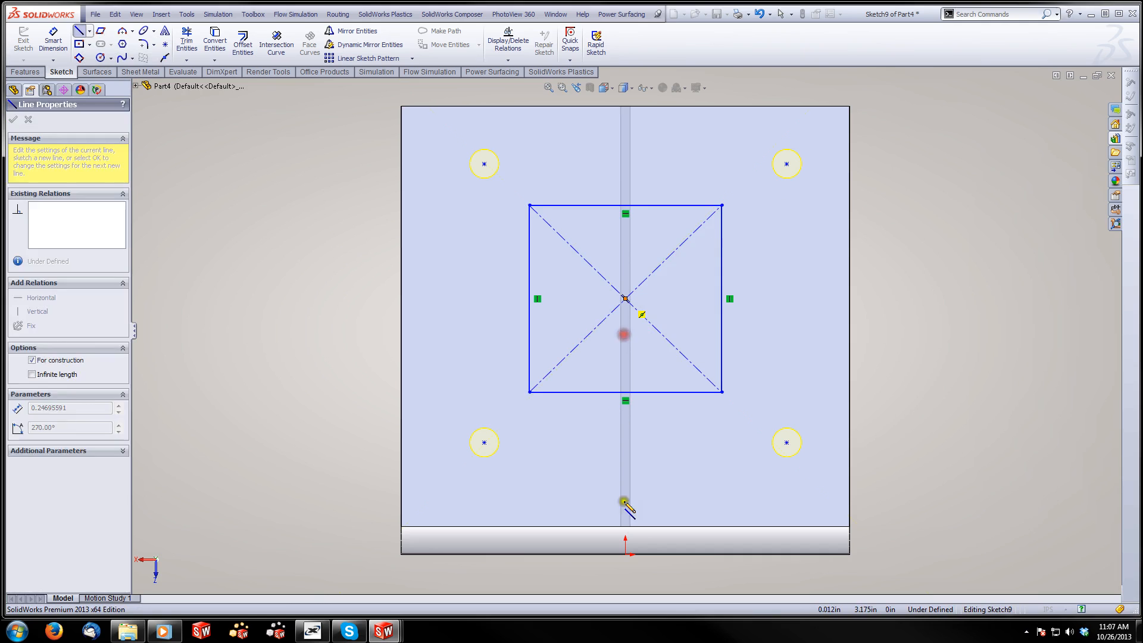
click(625, 554)
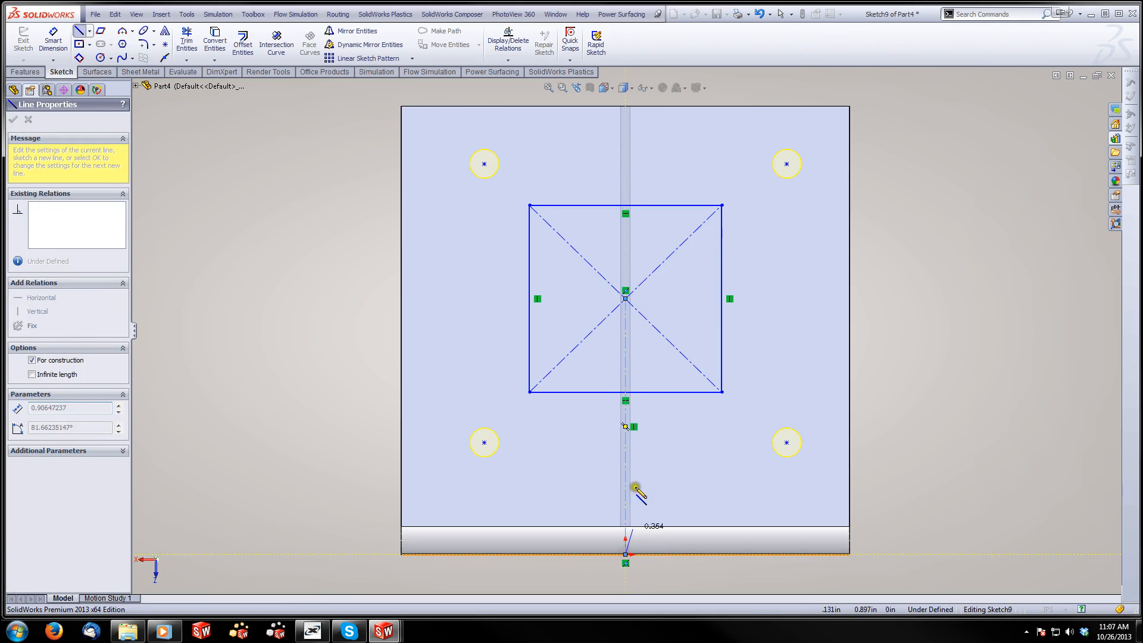
key(Escape)
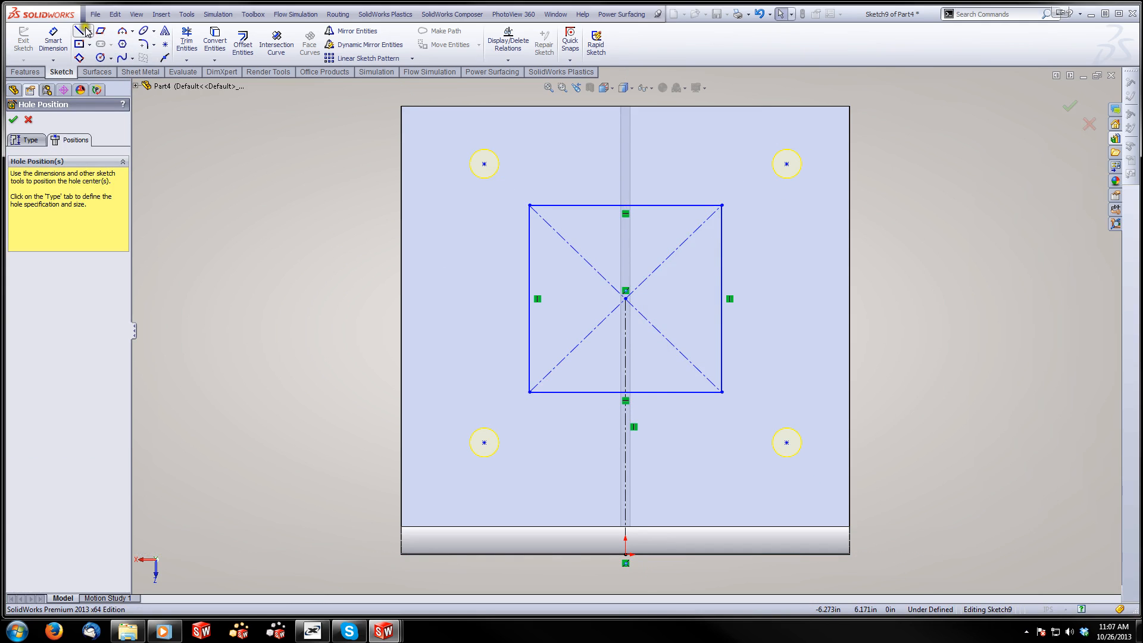
Dimension the rectangle's lower side 1 inch from the bracket's outer edge at the bend
click(53, 42)
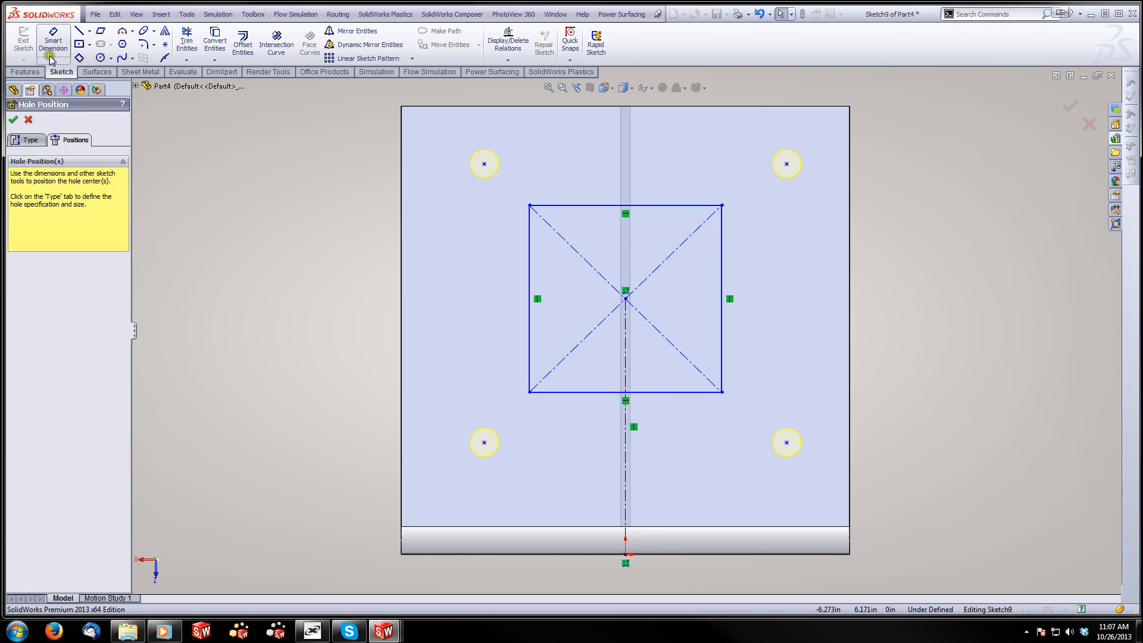
click(567, 393)
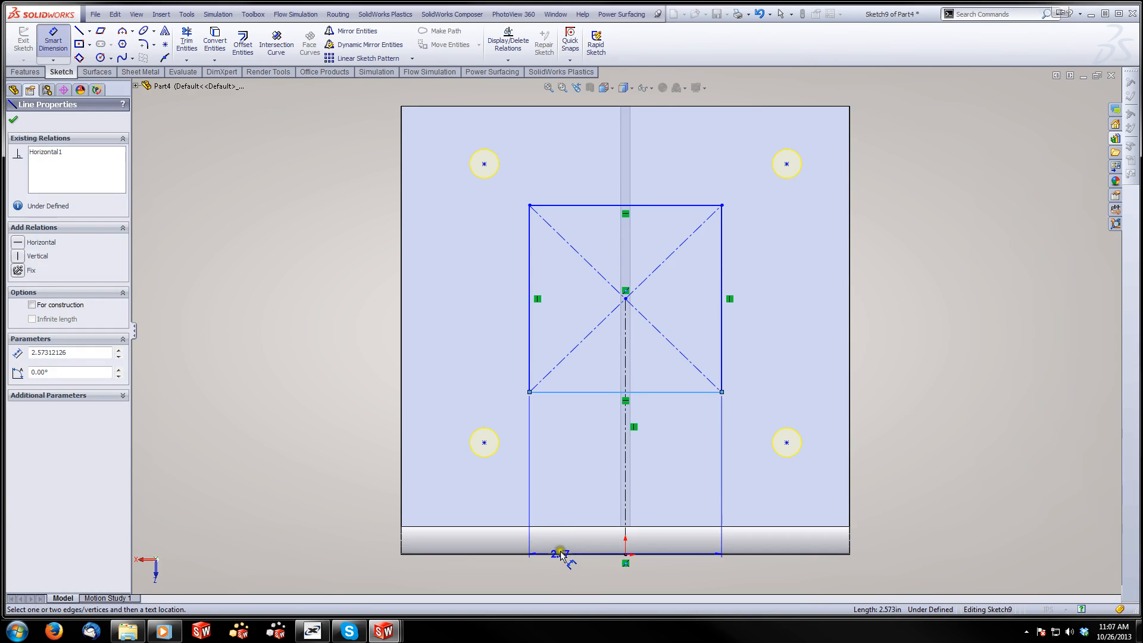
click(560, 554)
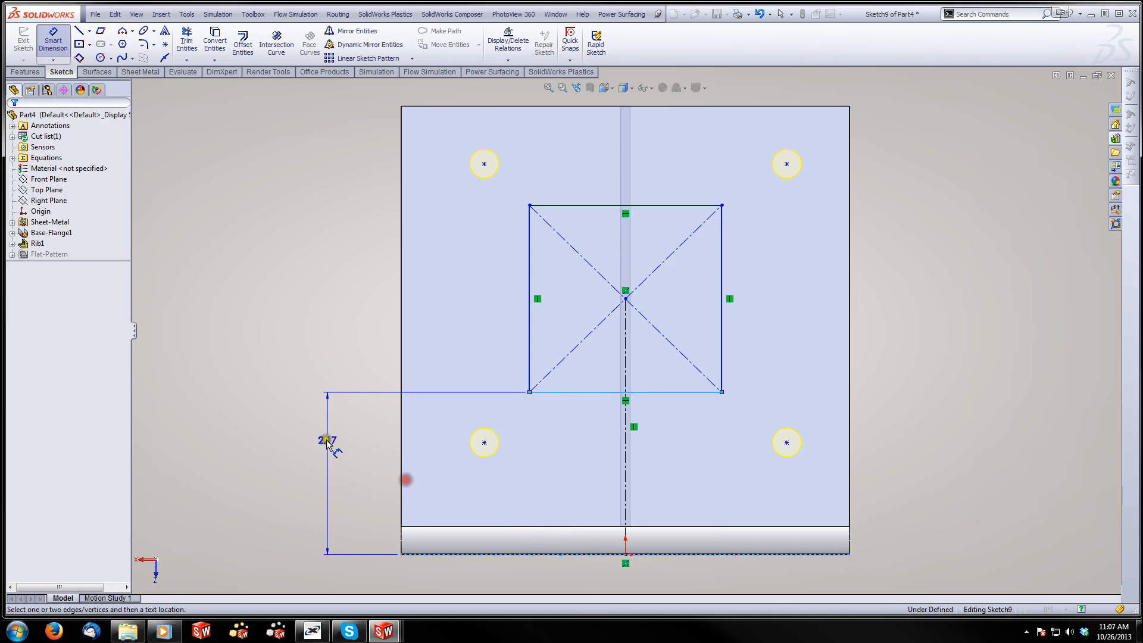
click(321, 473)
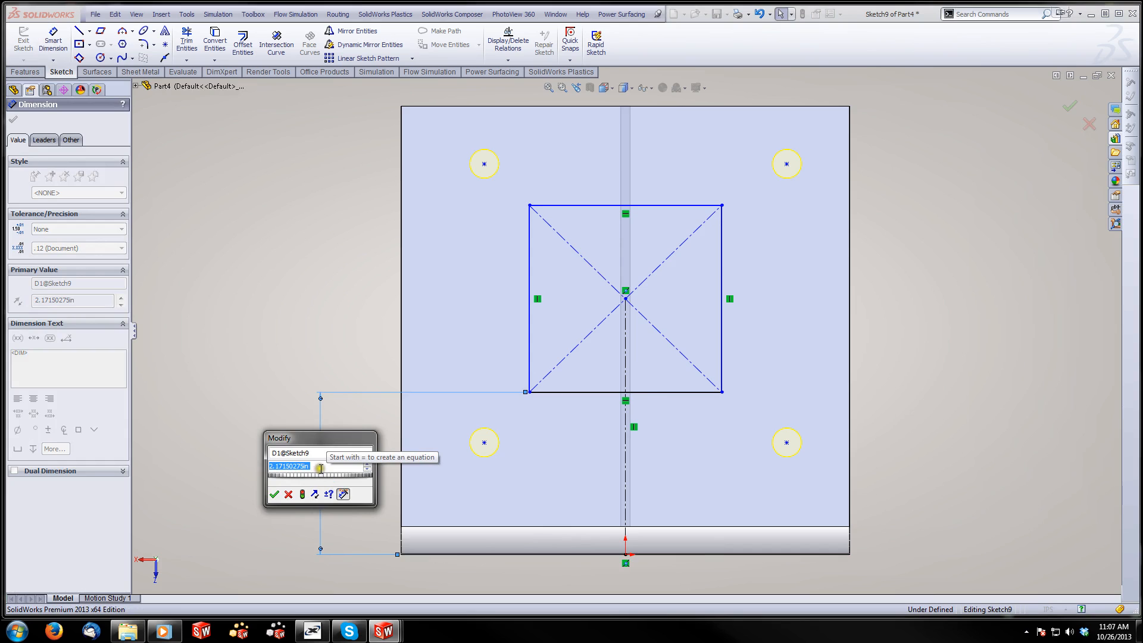
text(1)
key(Return)
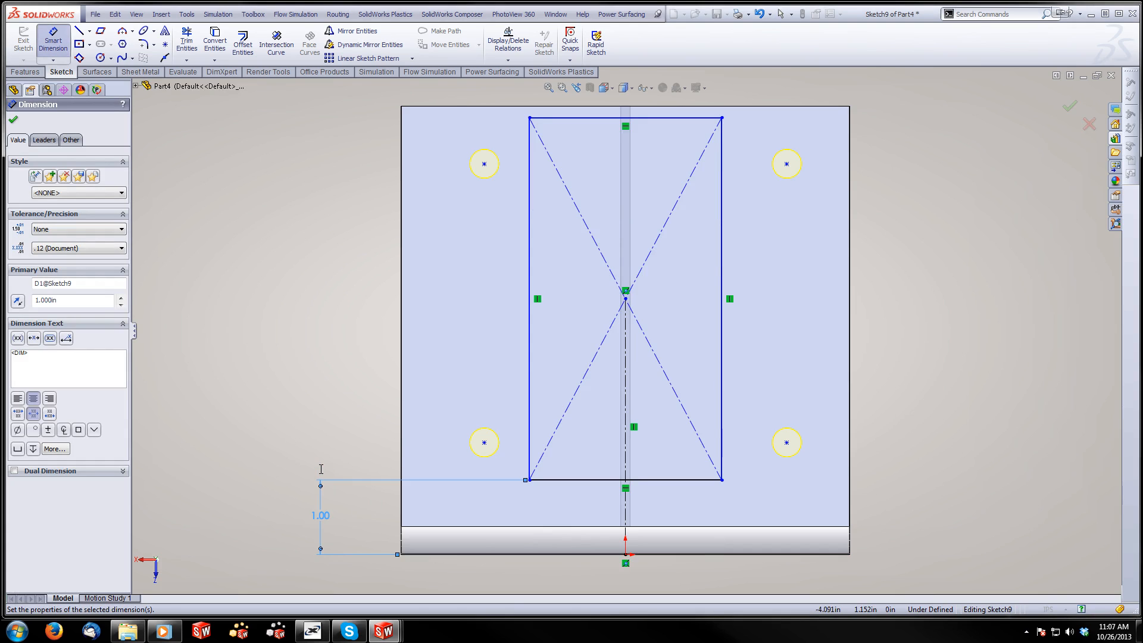
Dimension the rectangle's left side 1 inch from the adjacent side edge of the plate
click(531, 229)
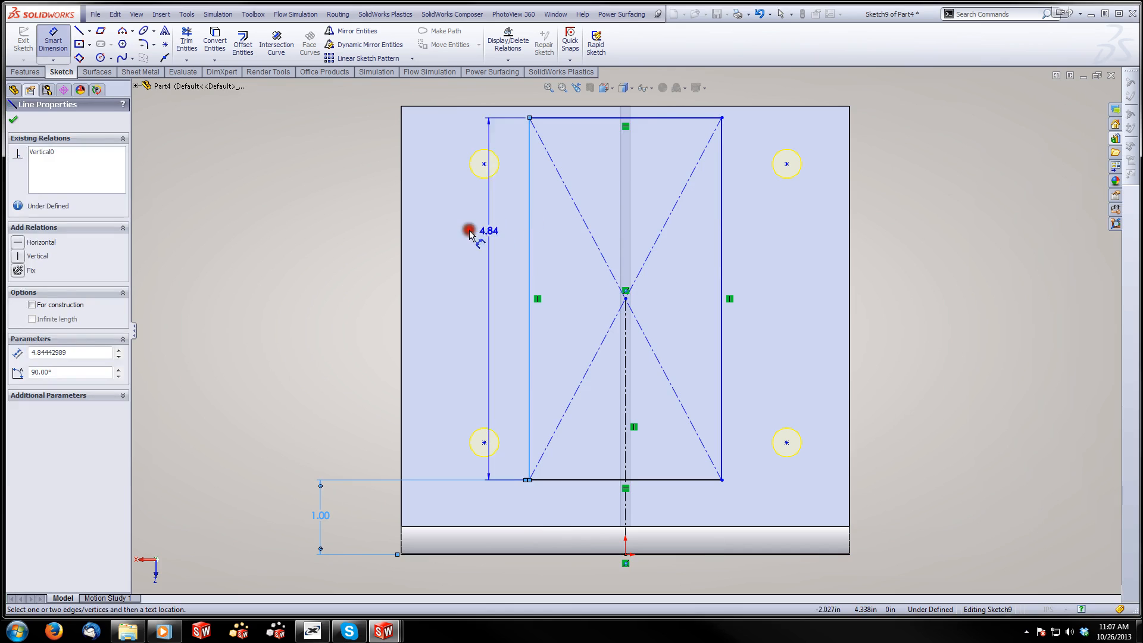
click(402, 230)
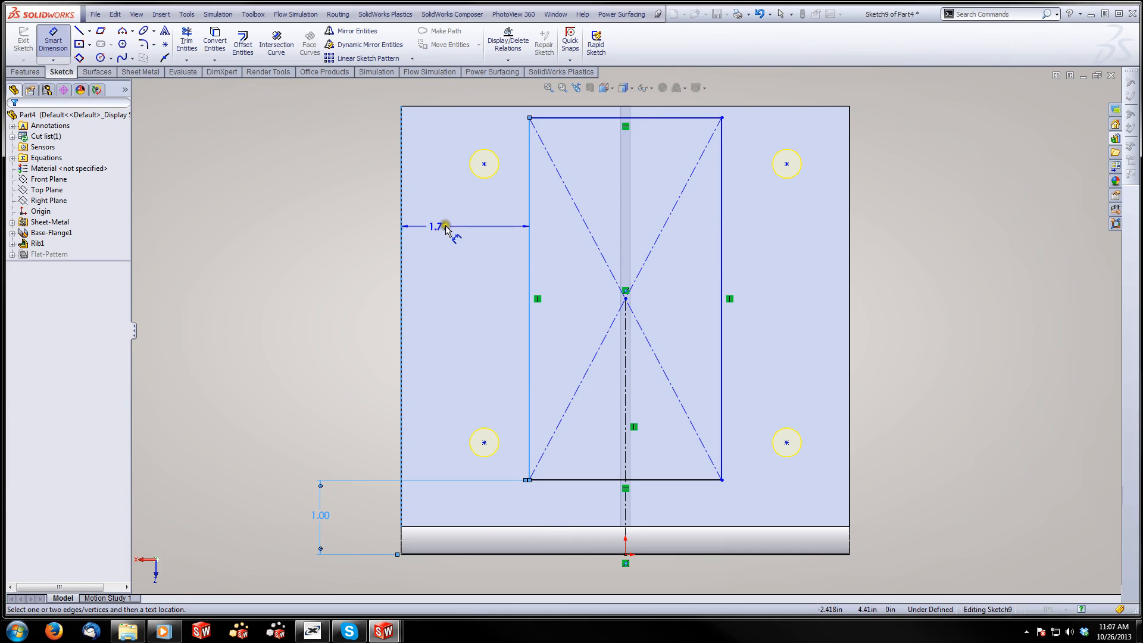
click(444, 229)
key(Return)
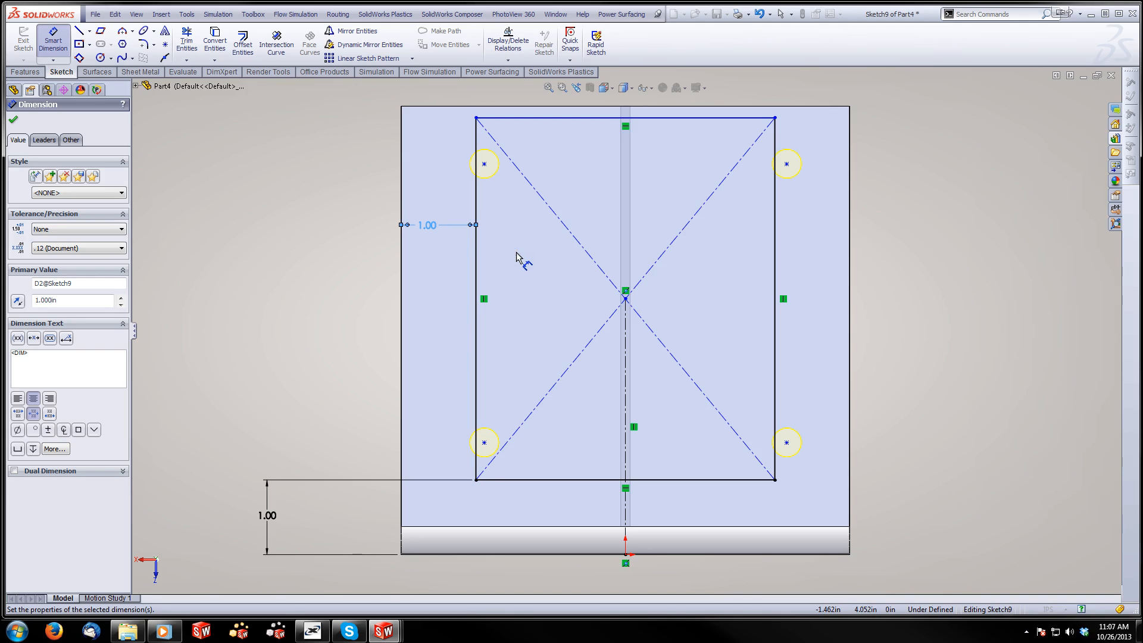
Dimension the rectangle's upper side from the plate's far edge and link the value by equation to the lower 1-inch dimension, D1@Sketch9
click(540, 118)
click(536, 107)
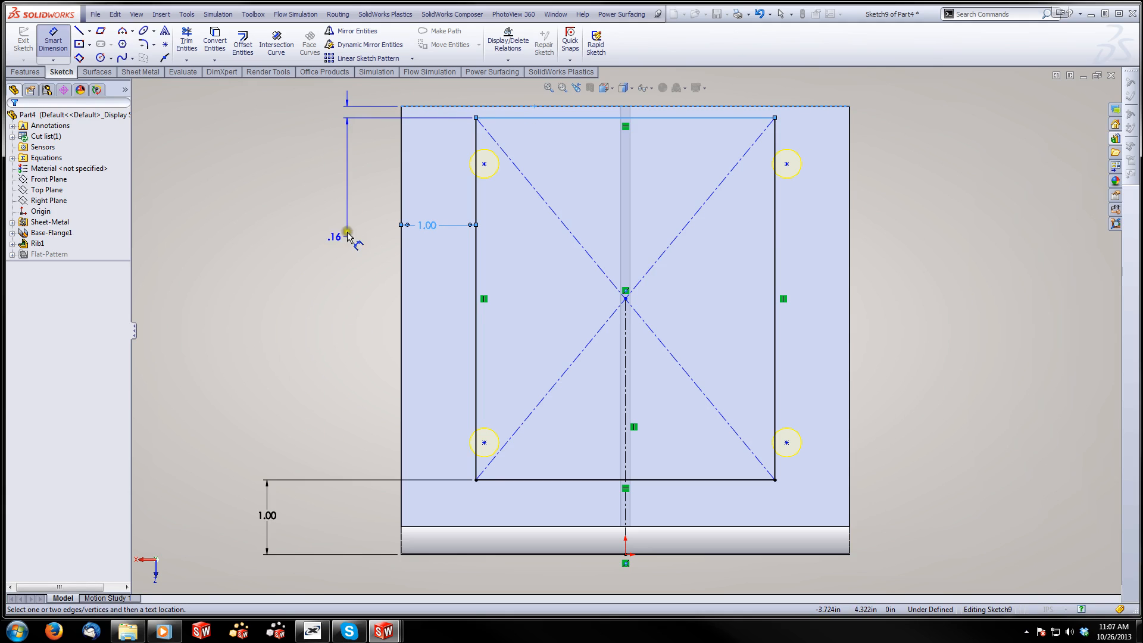
click(336, 255)
text(=)
click(266, 513)
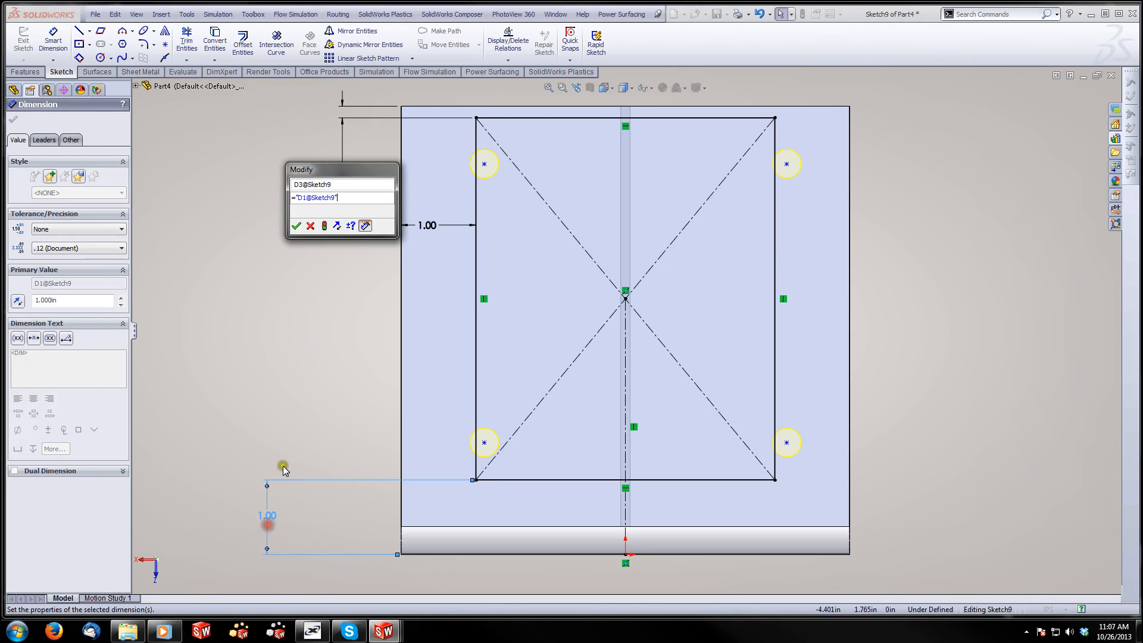
click(295, 226)
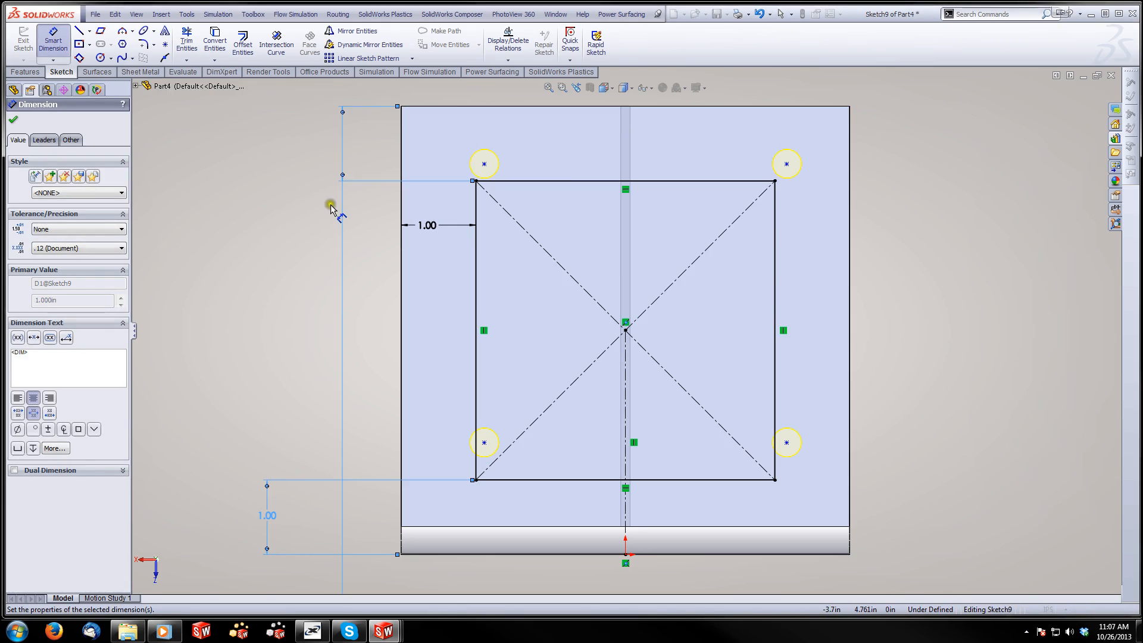
key(Escape)
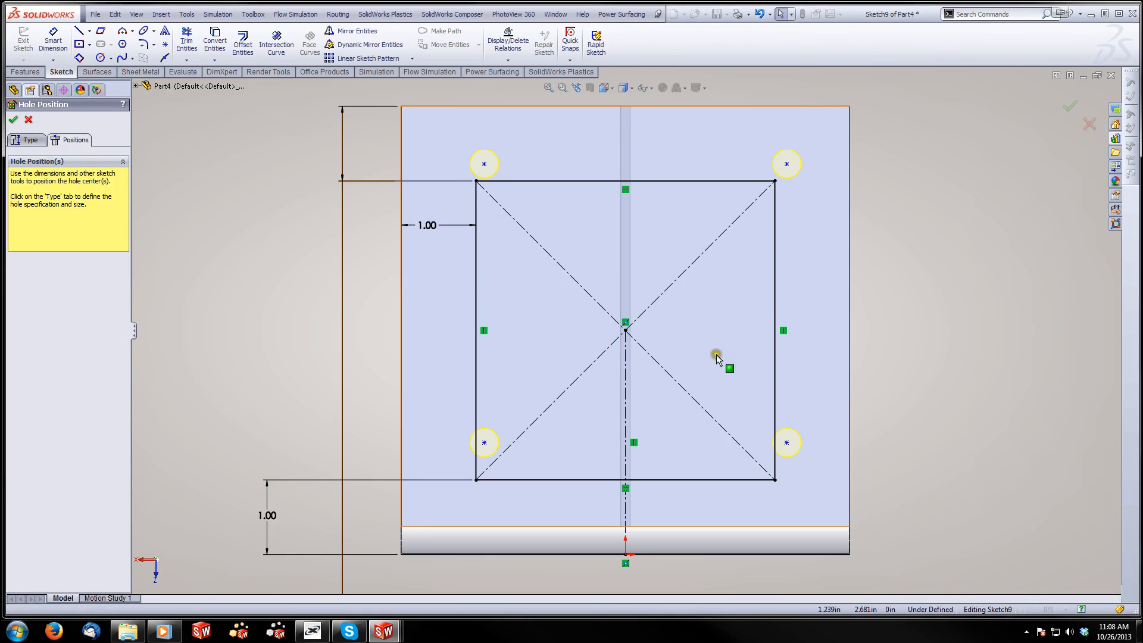
Convert the four sides of the rectangle to construction geometry
click(774, 357)
ctrl+click(721, 479)
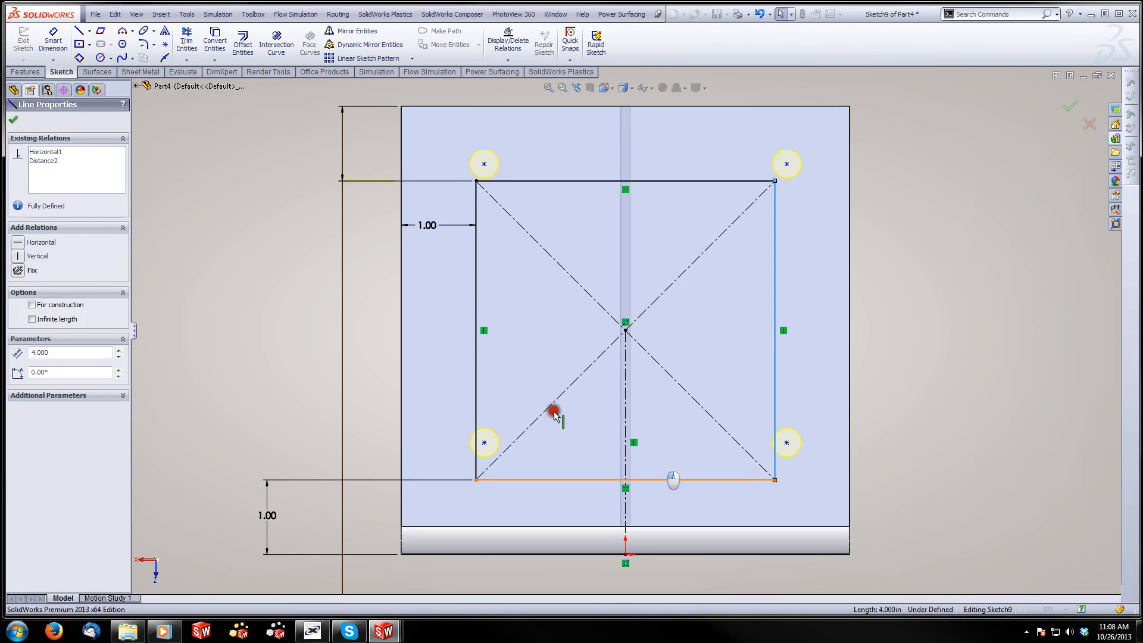
ctrl+click(476, 363)
ctrl+click(530, 181)
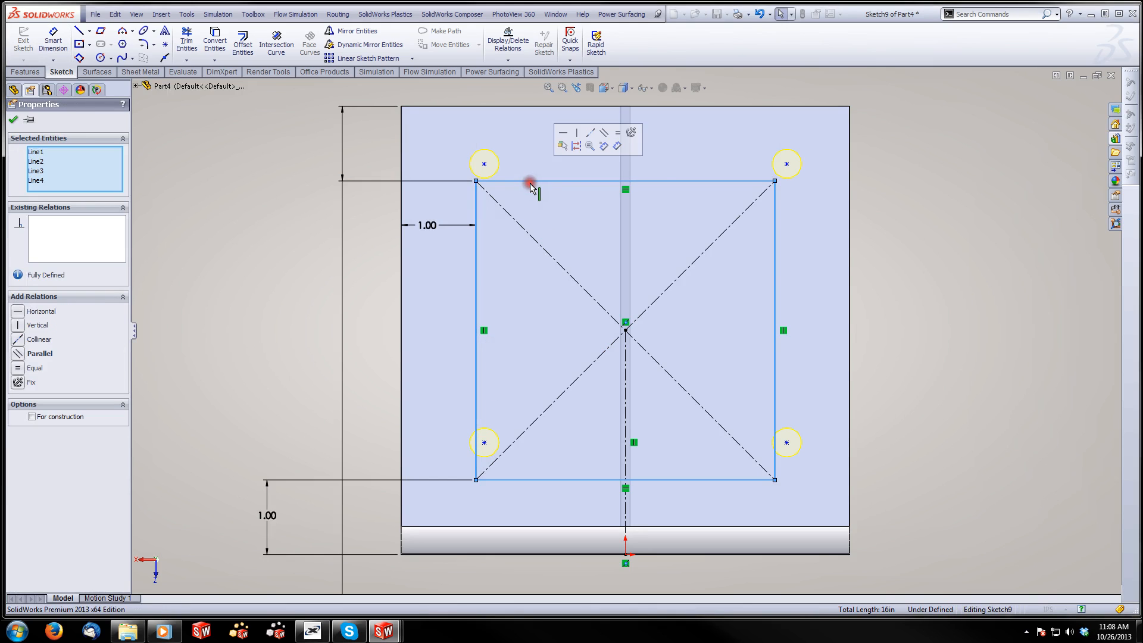
click(576, 146)
click(288, 173)
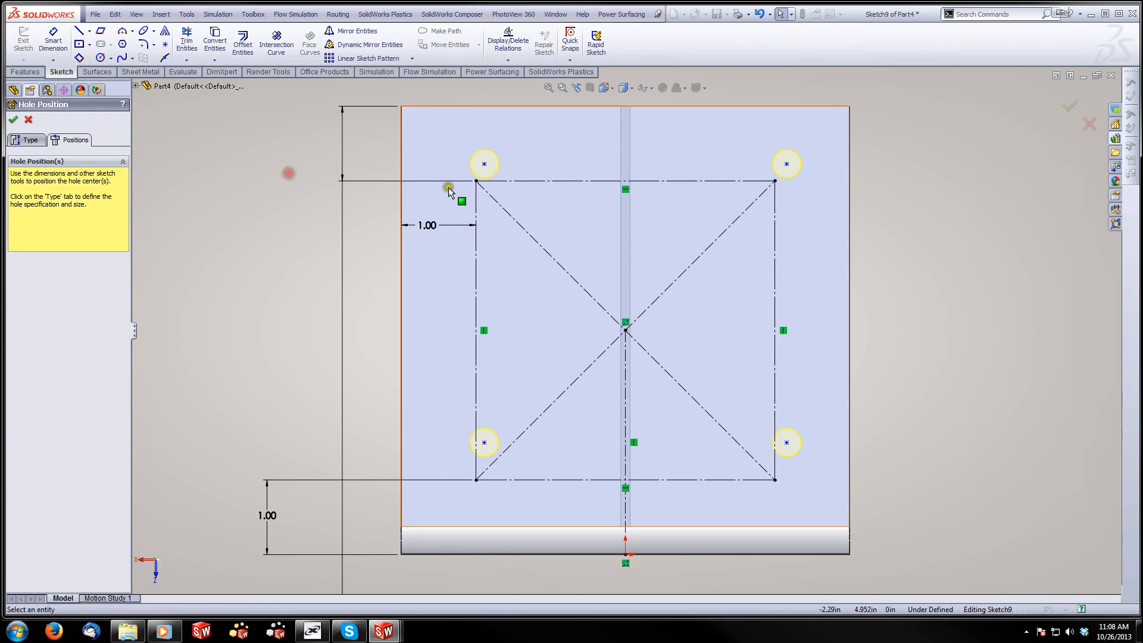
Snap the four hole center points onto the corners of the construction rectangle and finish the hole feature
mouse_move(484, 163)
mouse_down()
mouse_move(465, 188)
mouse_move(476, 181)
mouse_up()
drag(484, 443, 476, 479)
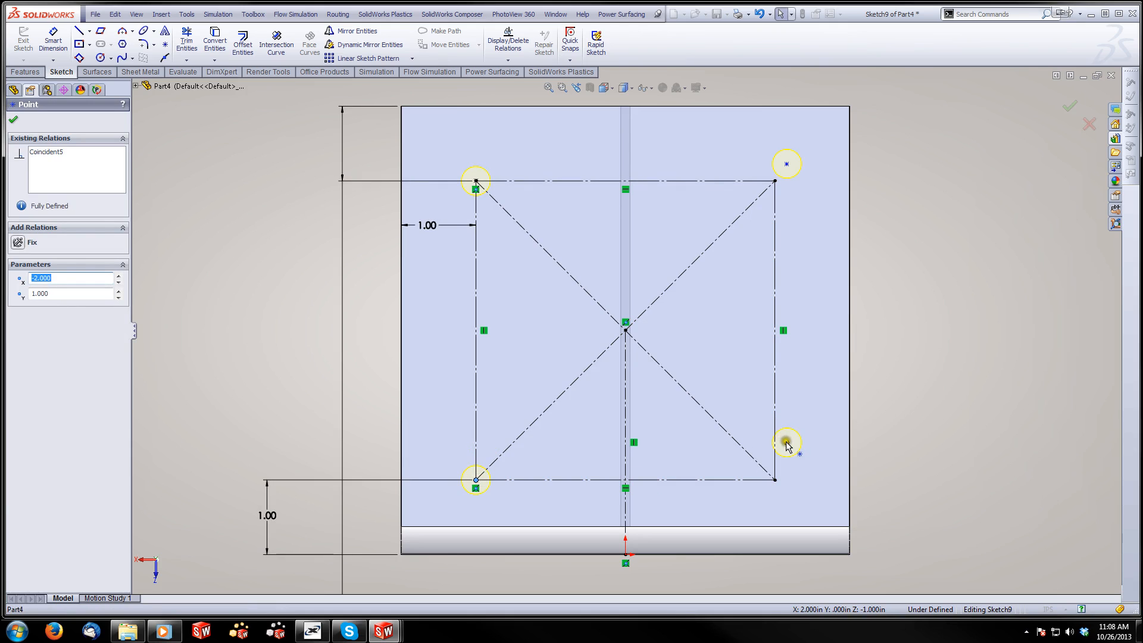
drag(786, 445, 775, 479)
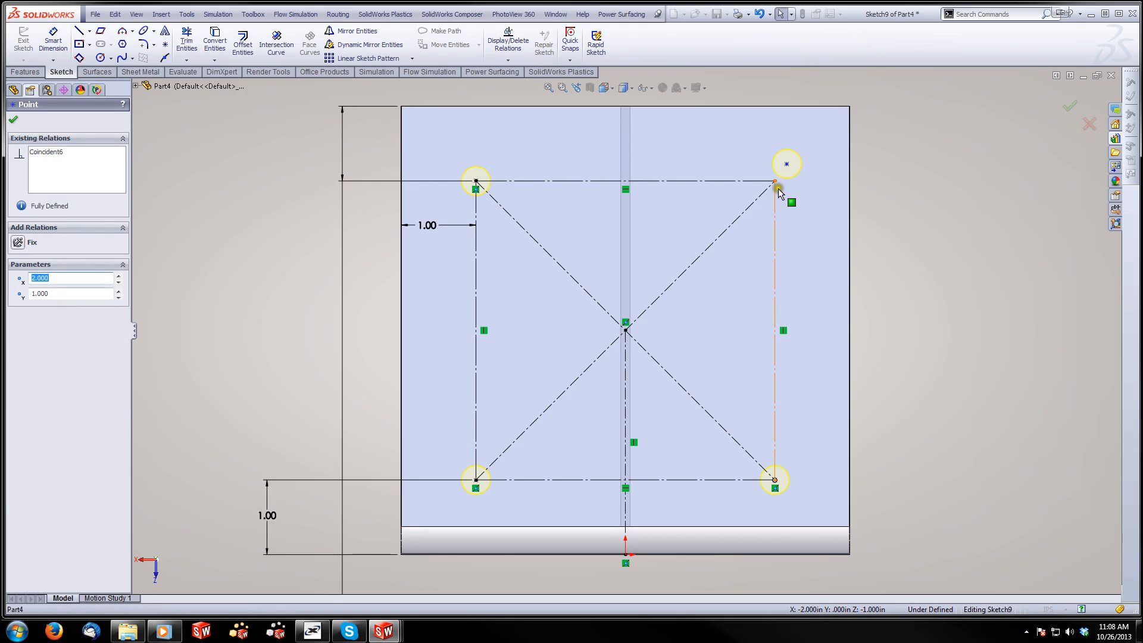
drag(786, 164, 774, 181)
click(1068, 107)
click(1068, 107)
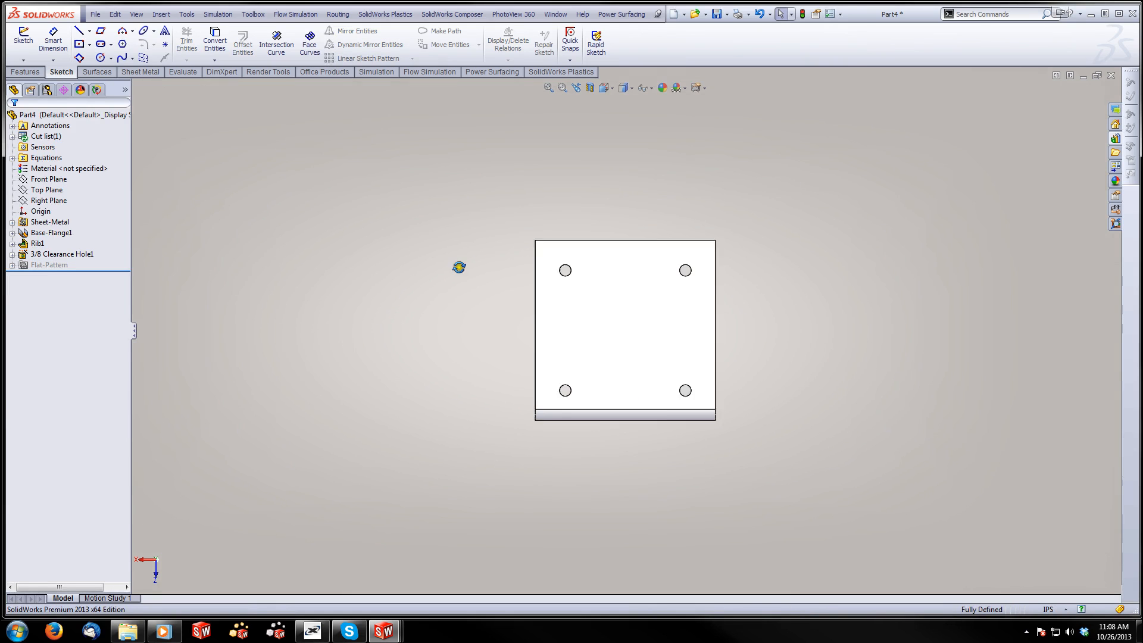
Fillet the four outer corner edges of the bracket's two plates with a constant radius of 0.25 in
middle_drag(458, 267, 607, 307)
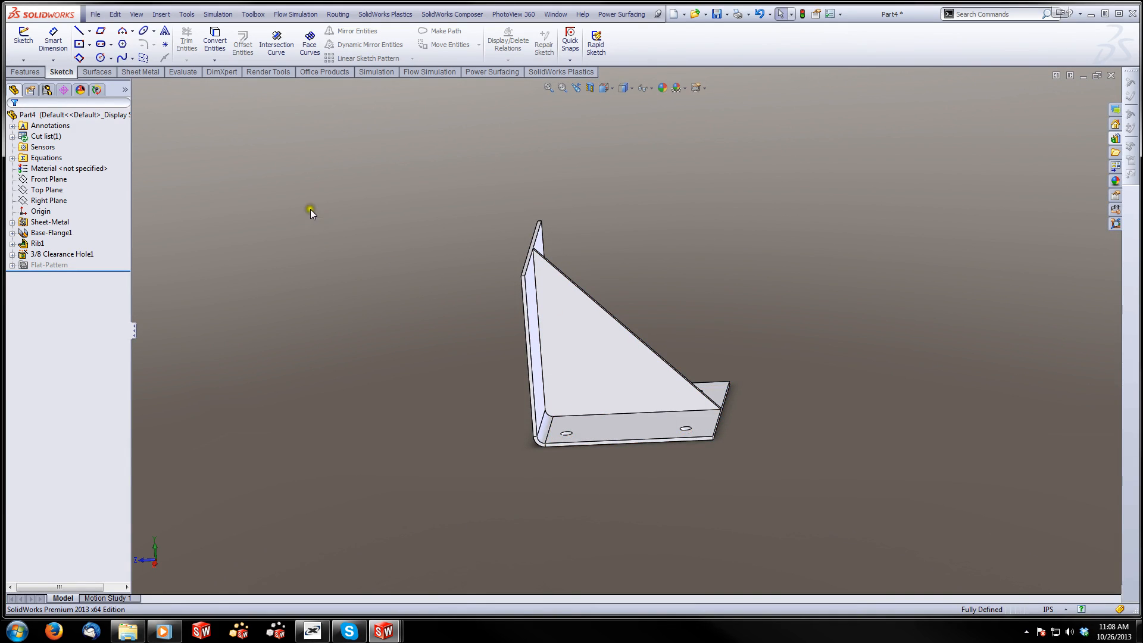
click(25, 72)
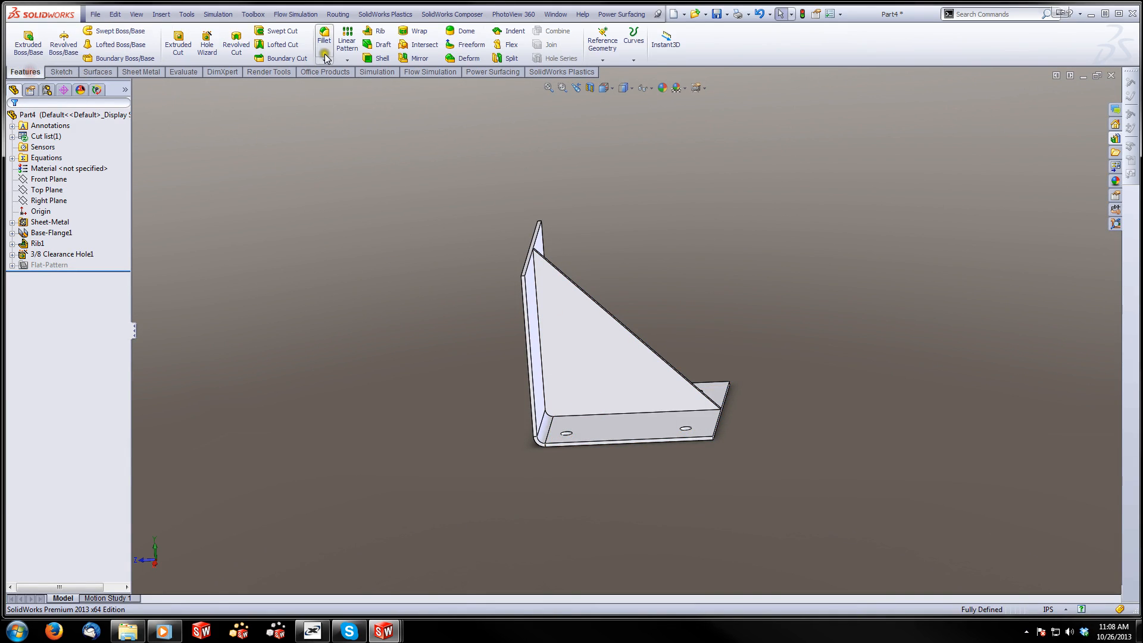
click(324, 37)
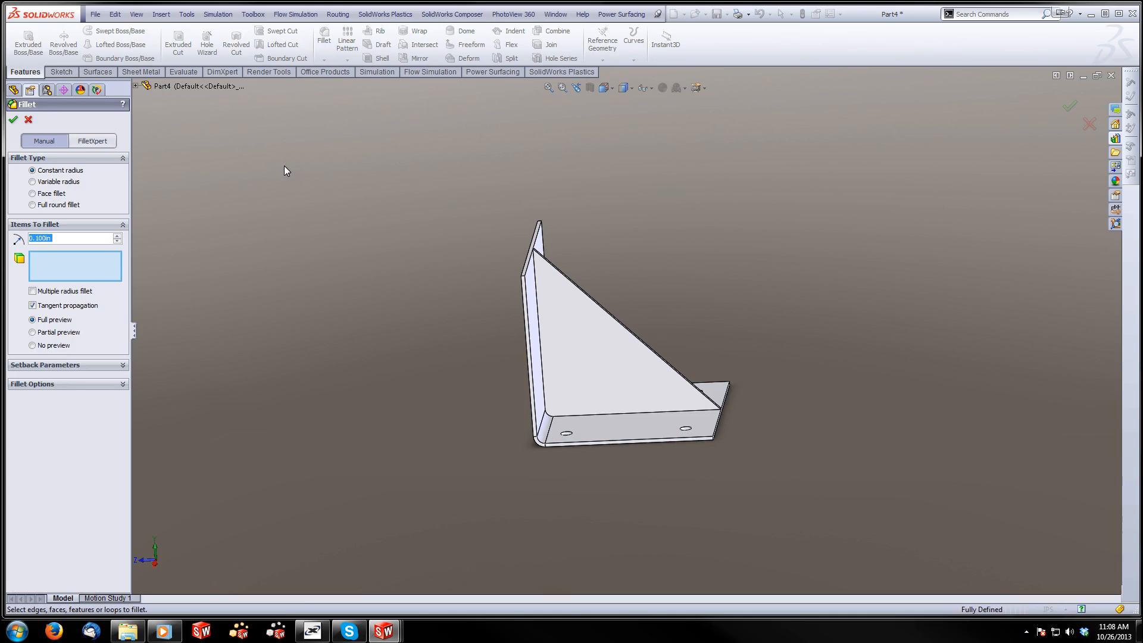
text(0.25)
key(Return)
scroll(580, 323, down, 4)
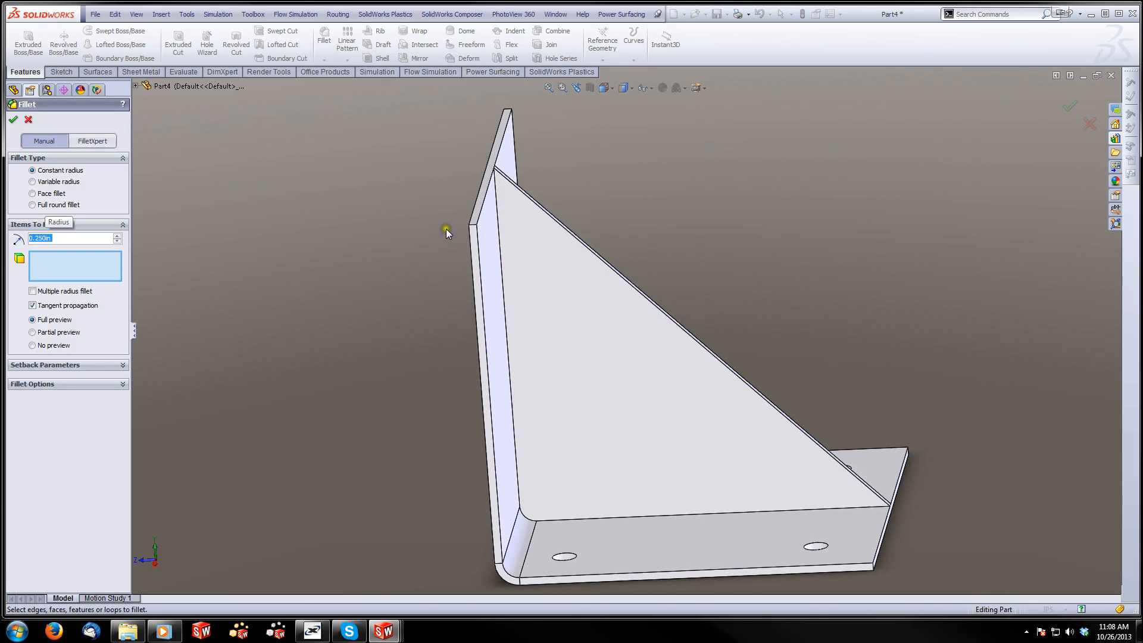
click(472, 226)
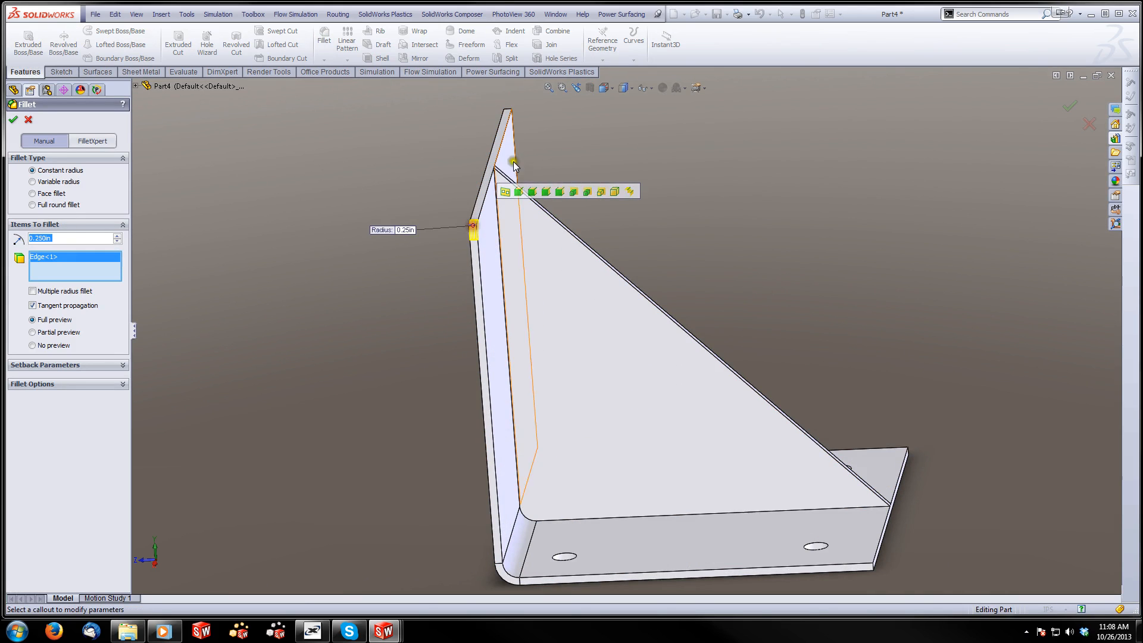
click(508, 113)
click(870, 564)
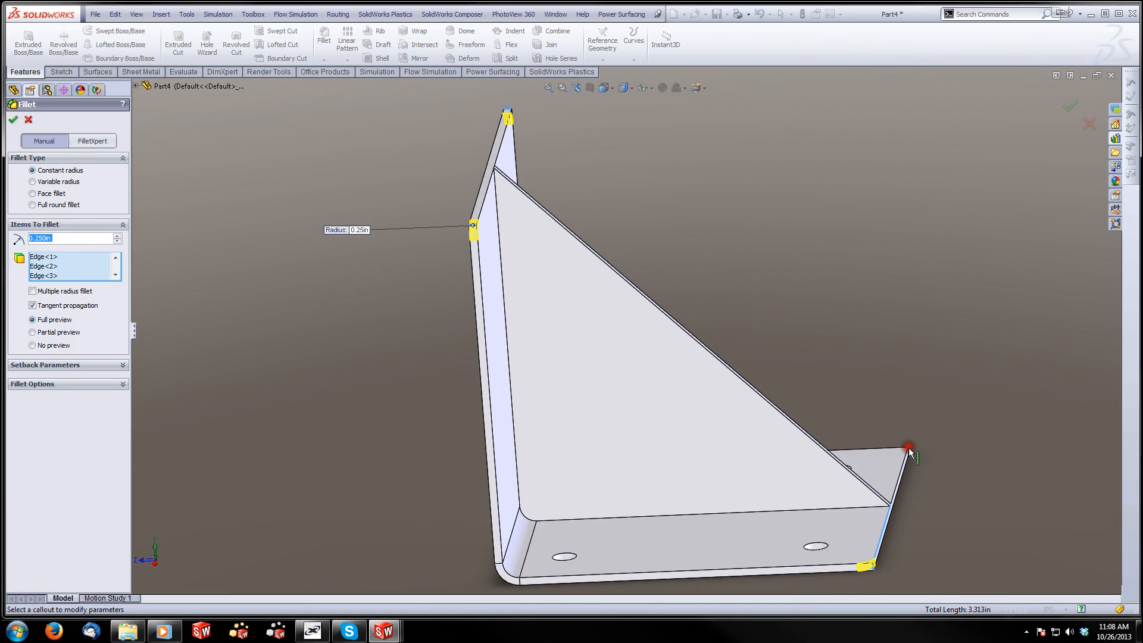
click(909, 451)
click(909, 453)
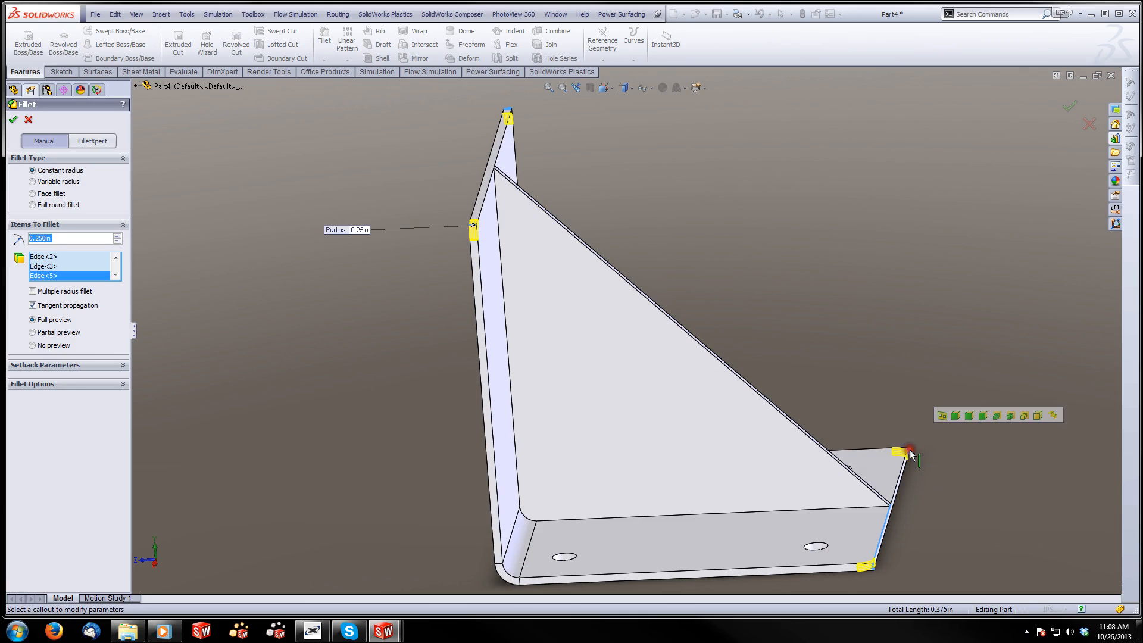
click(12, 119)
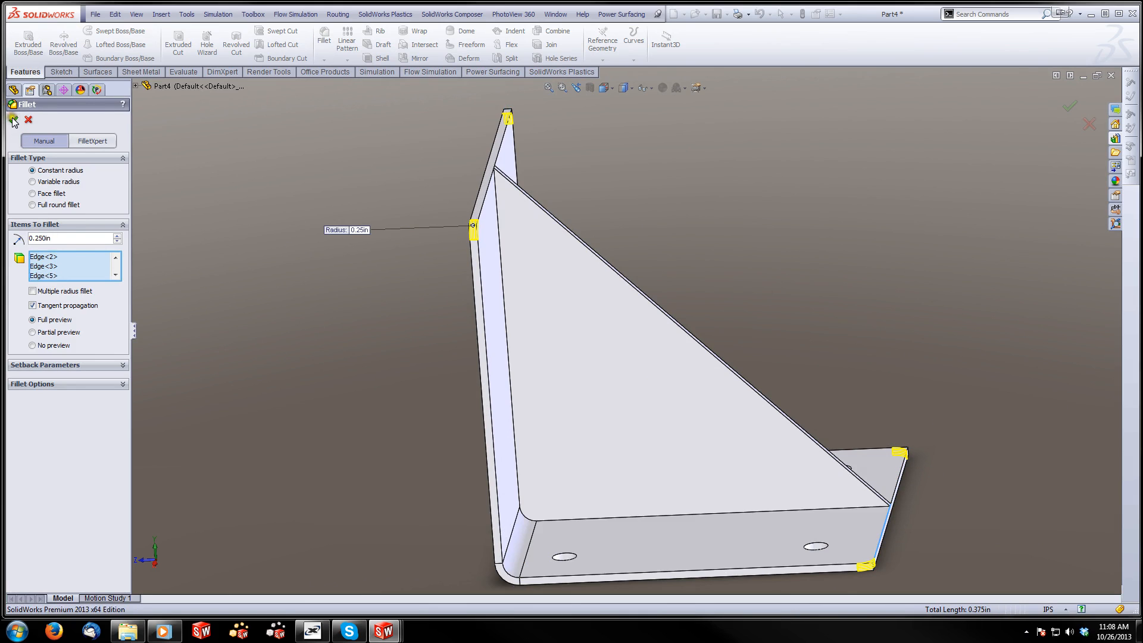
Save the bracket under the file name Part3.SLDPRT in the Ice Chest folder
click(96, 16)
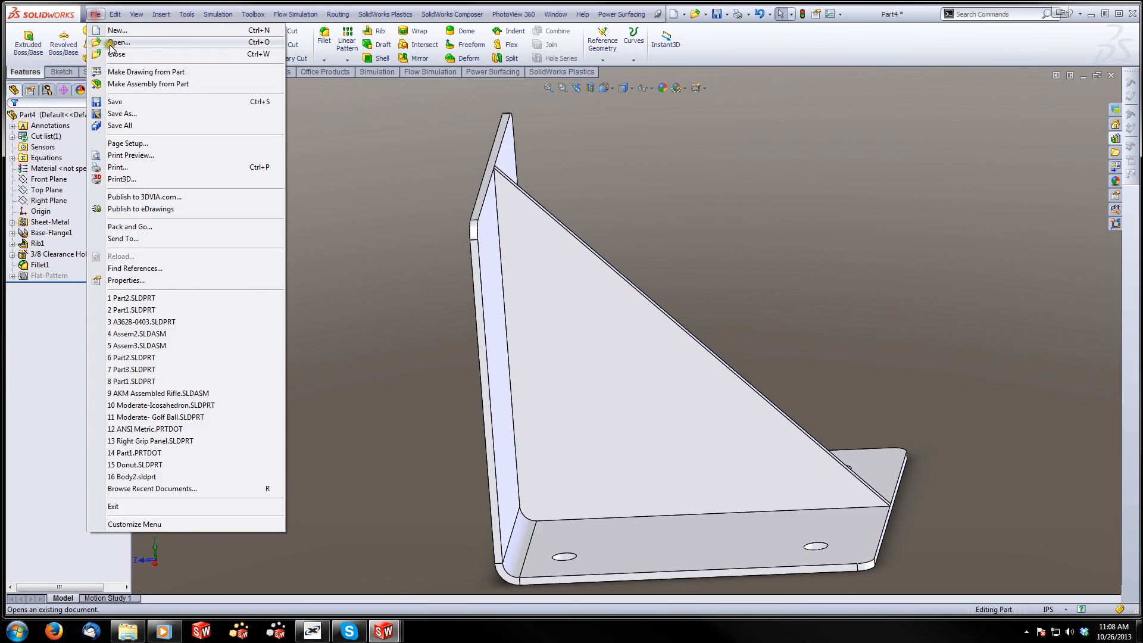
click(128, 118)
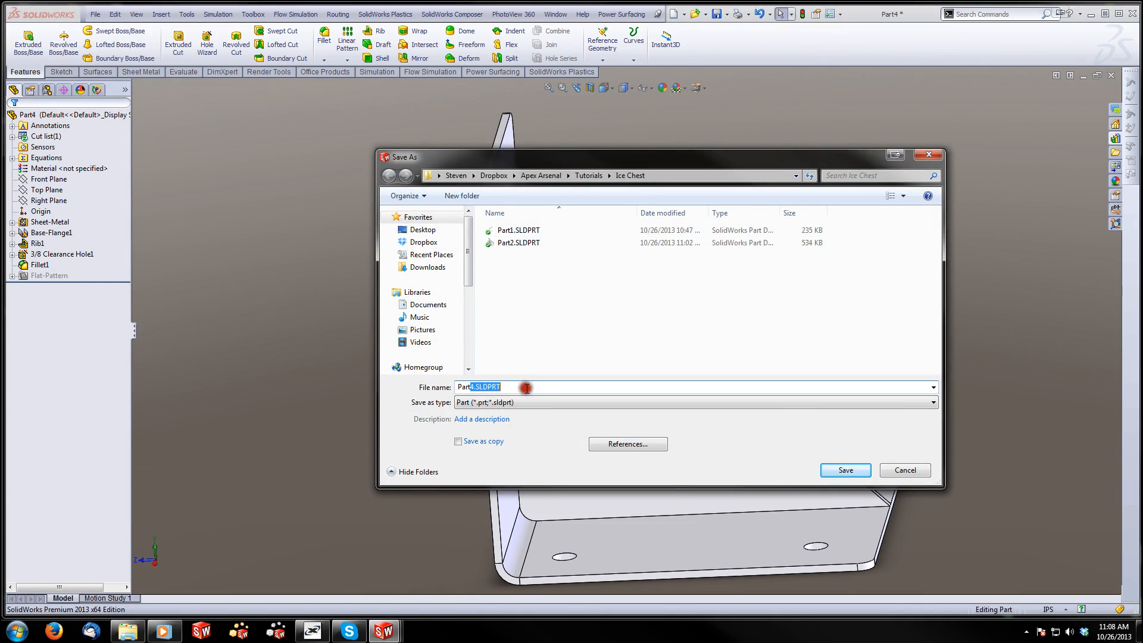
click(846, 470)
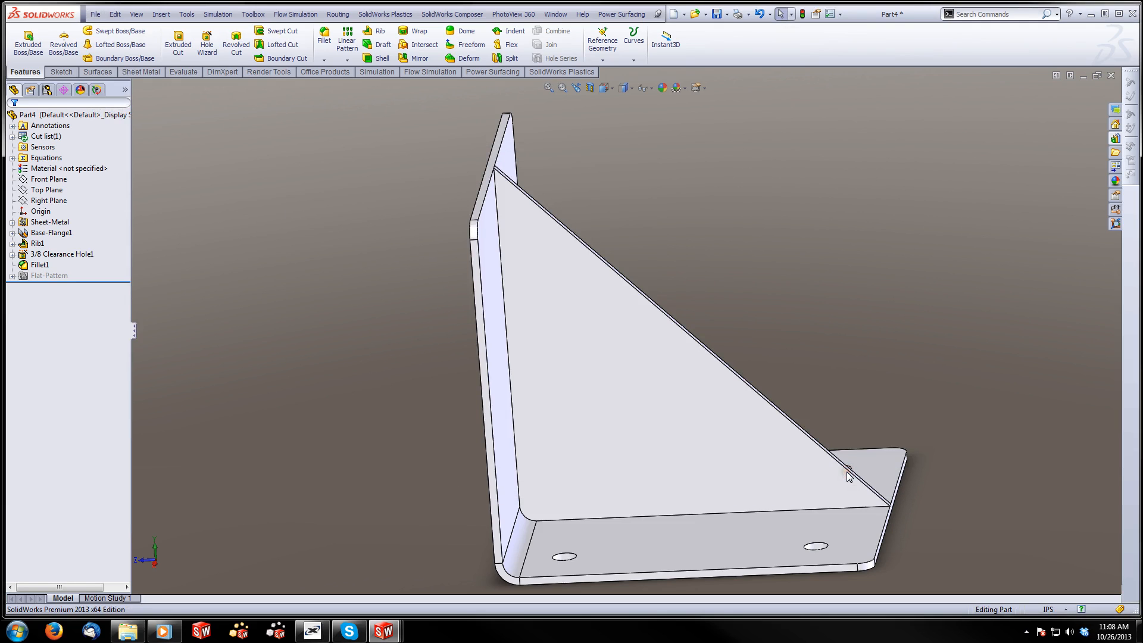
Return to the Assem1 assembly and place two instances of the Part3 bracket beside the lower edge of the tub
click(1085, 76)
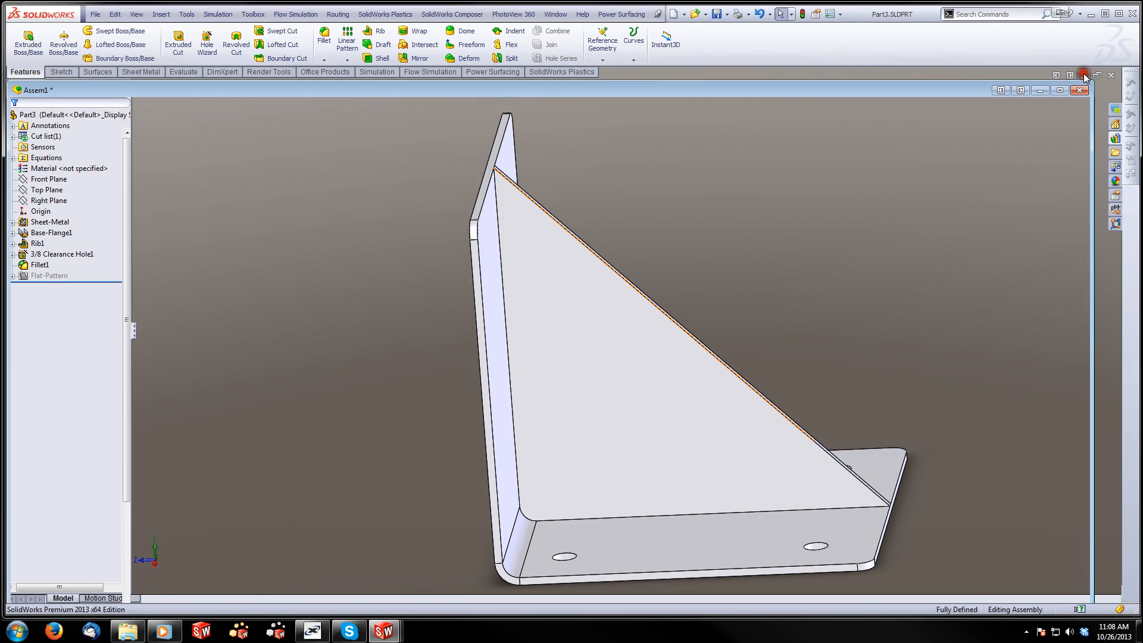
double_click(671, 93)
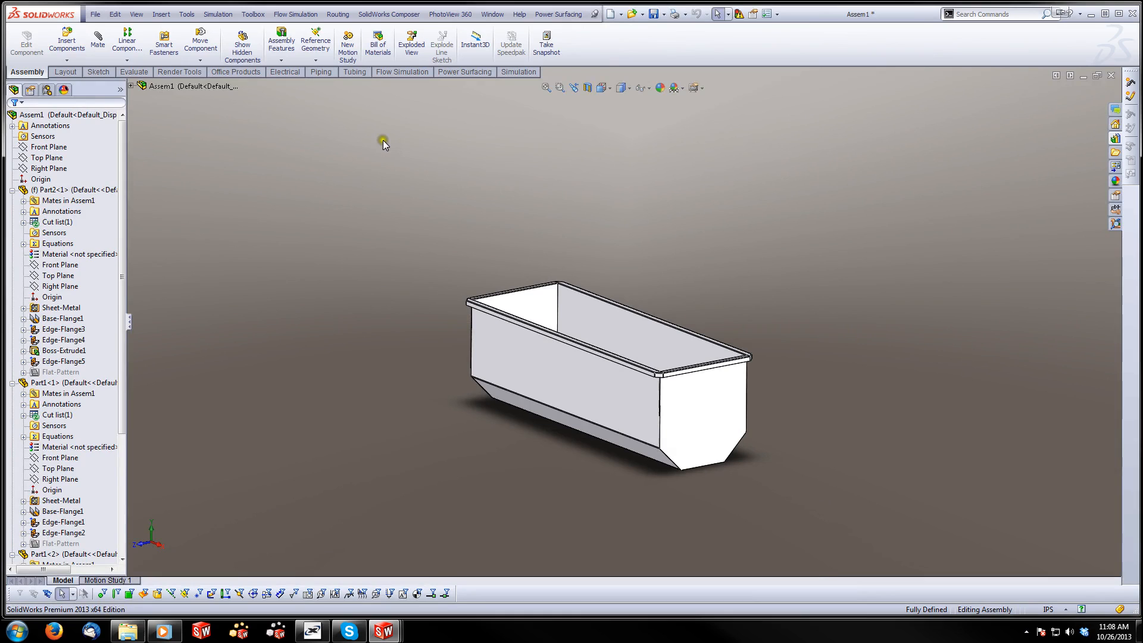
click(58, 46)
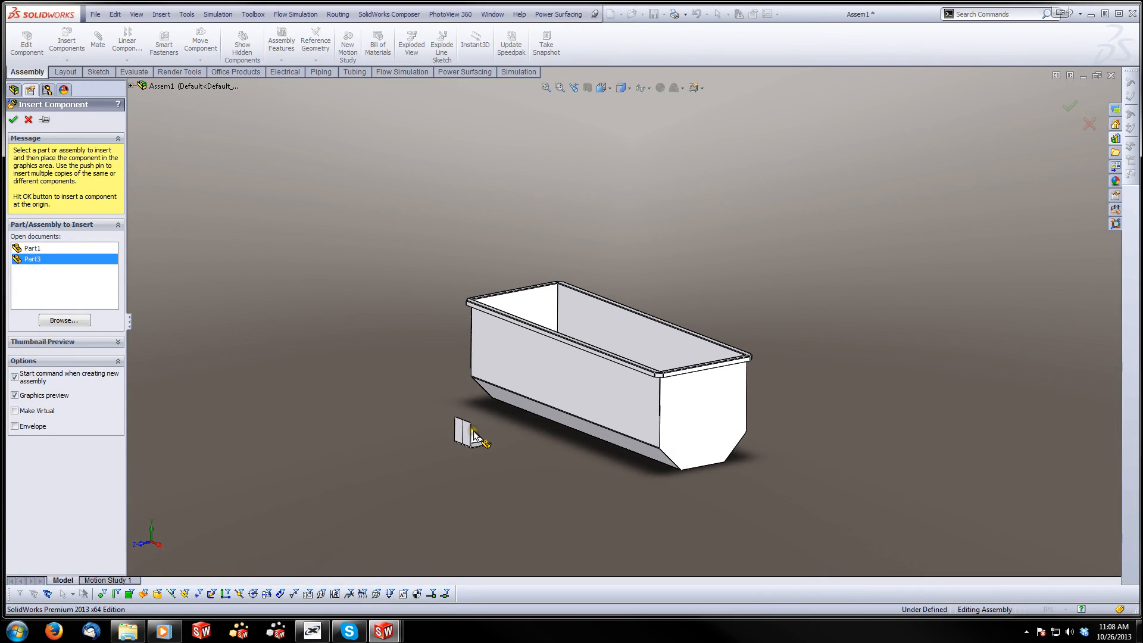
click(506, 444)
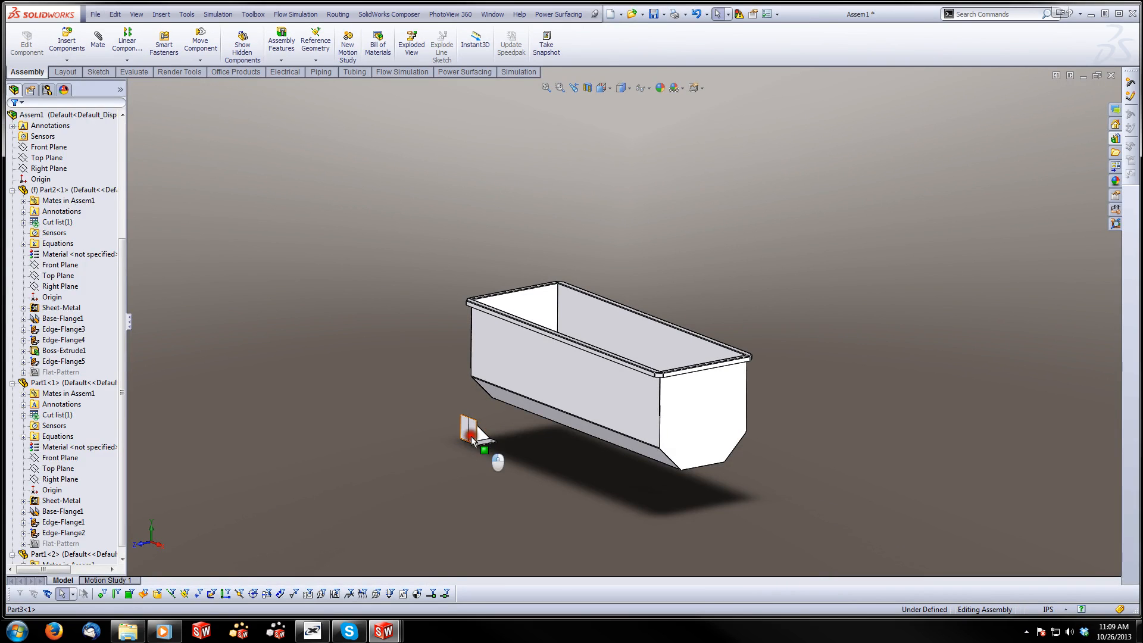
drag(587, 488, 643, 491)
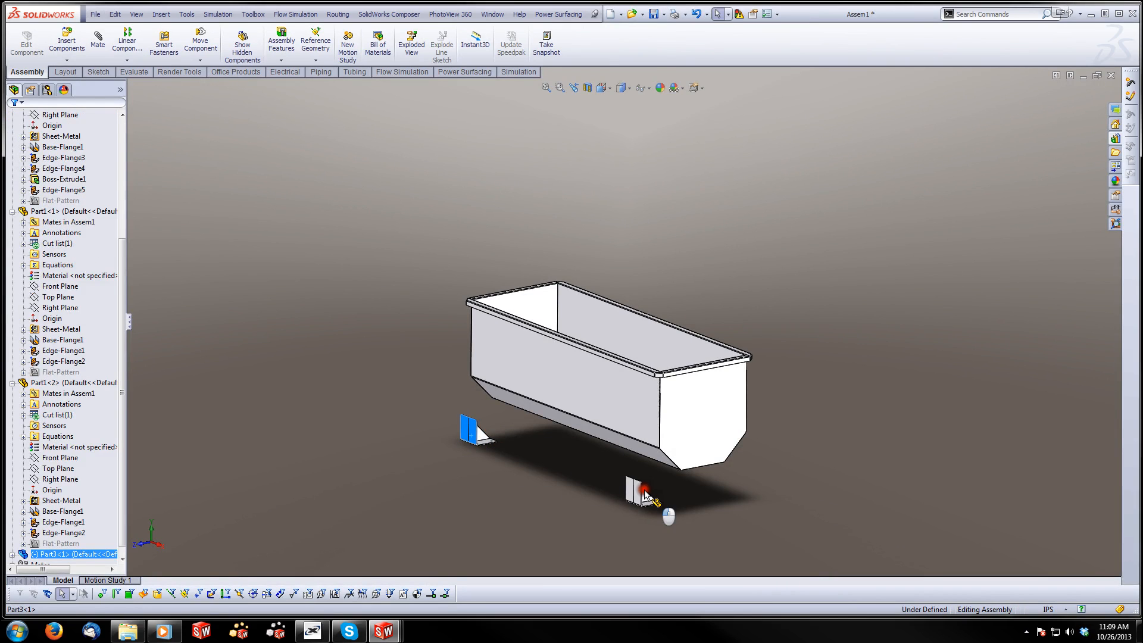
drag(733, 465, 773, 452)
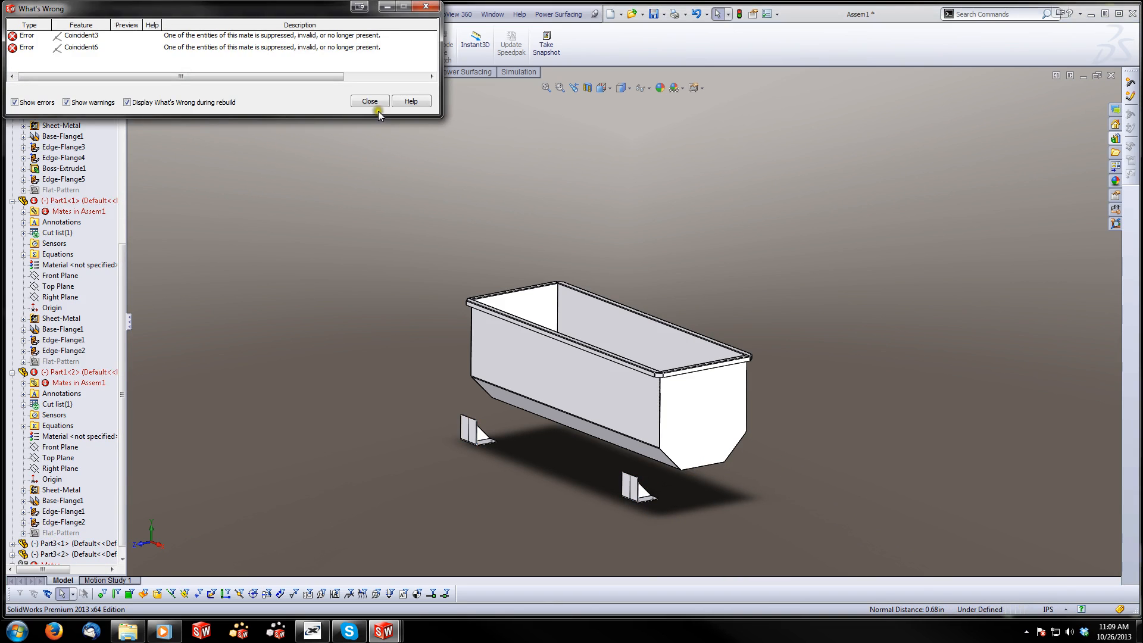
click(370, 101)
click(66, 42)
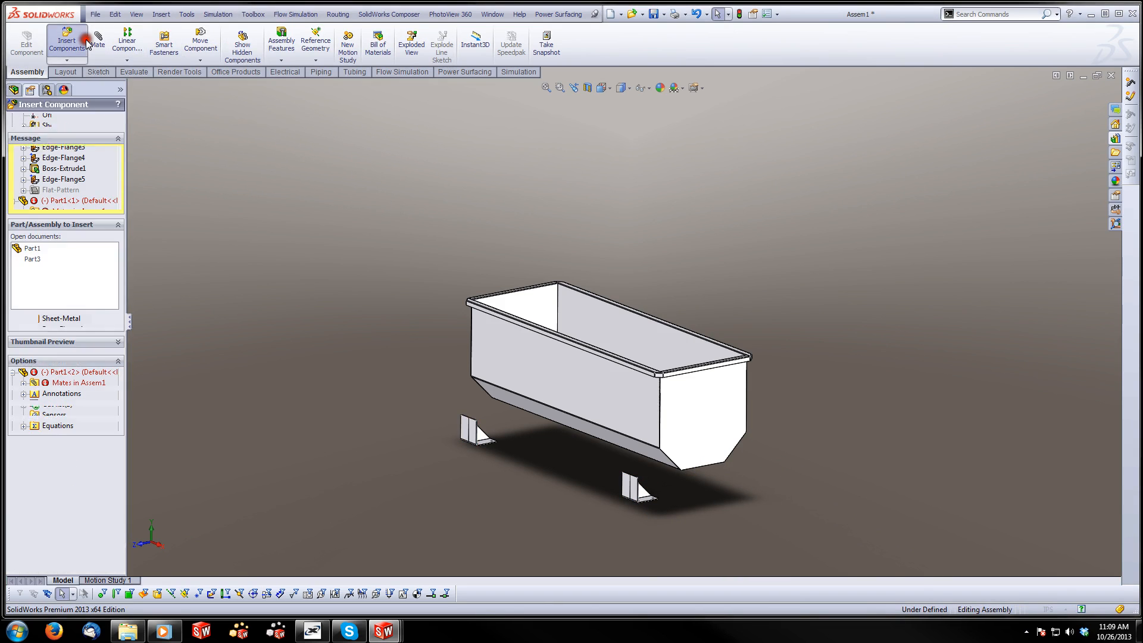
click(27, 119)
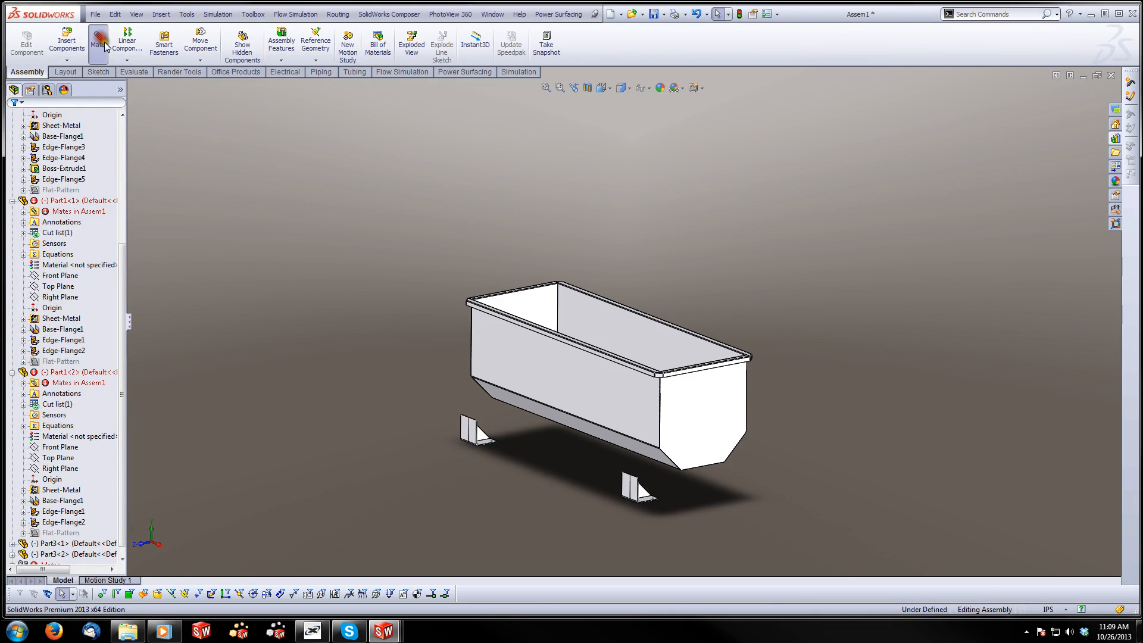
click(97, 41)
click(29, 120)
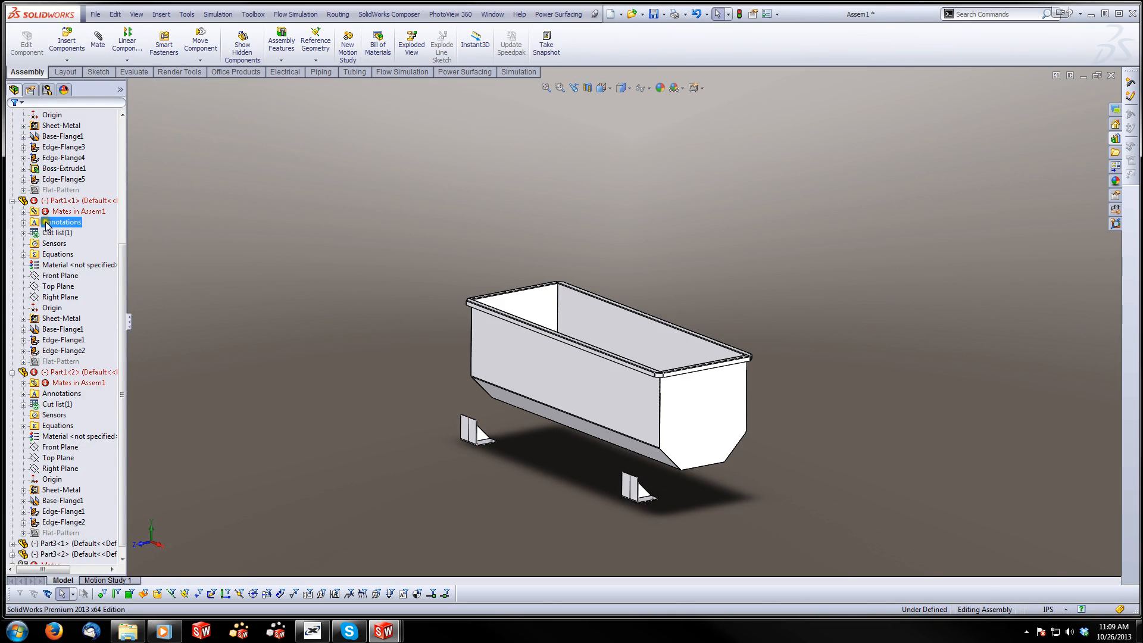
Repair the Coincident3 mate of the first Part1 instance by reselecting the top rim face of Part2 for its missing reference
click(23, 212)
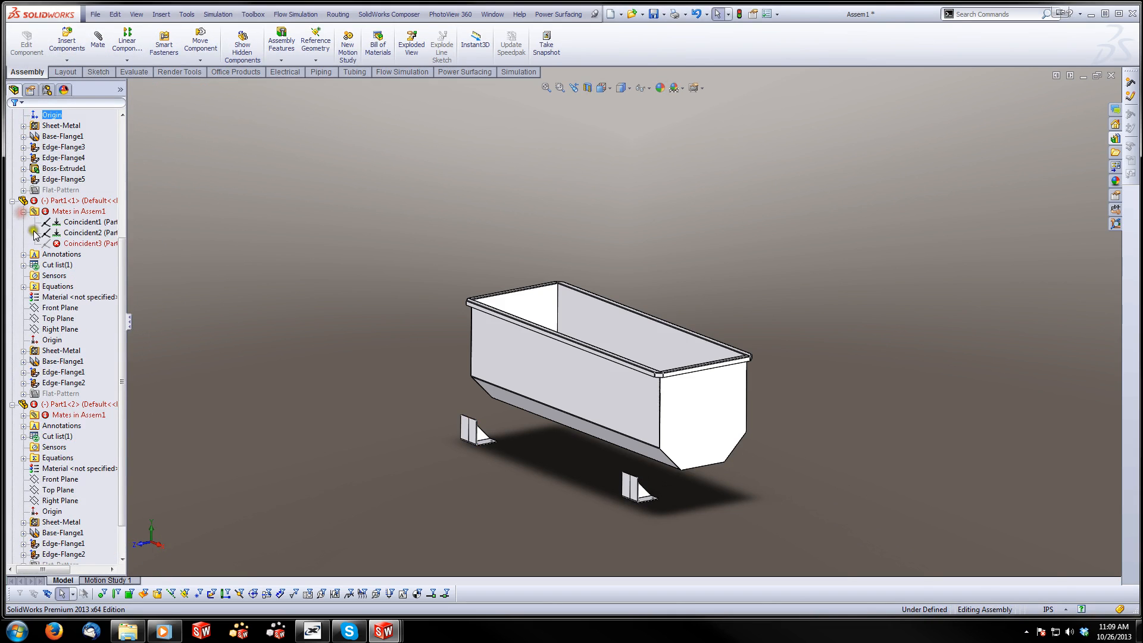
right_click(84, 244)
click(92, 213)
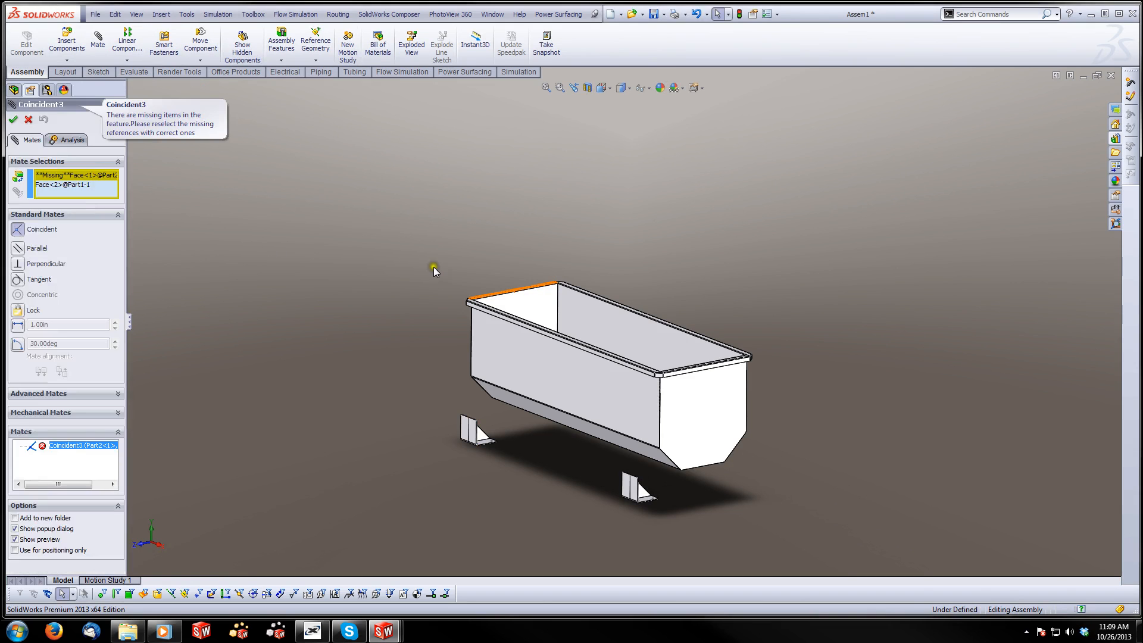
click(83, 177)
scroll(461, 281, down, 6)
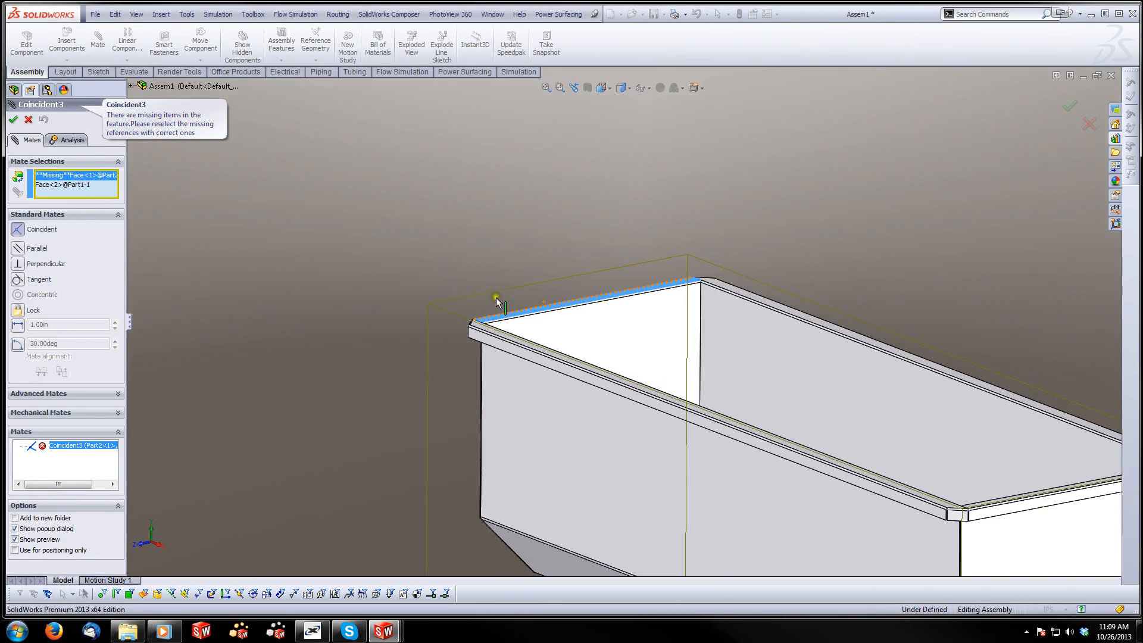
click(485, 329)
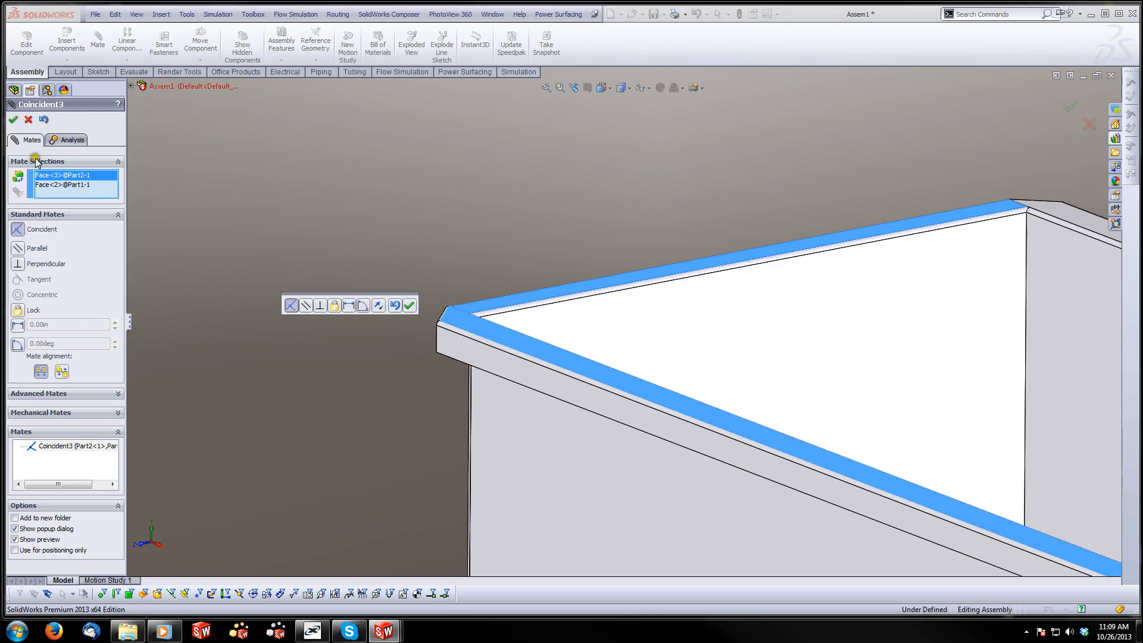
click(13, 122)
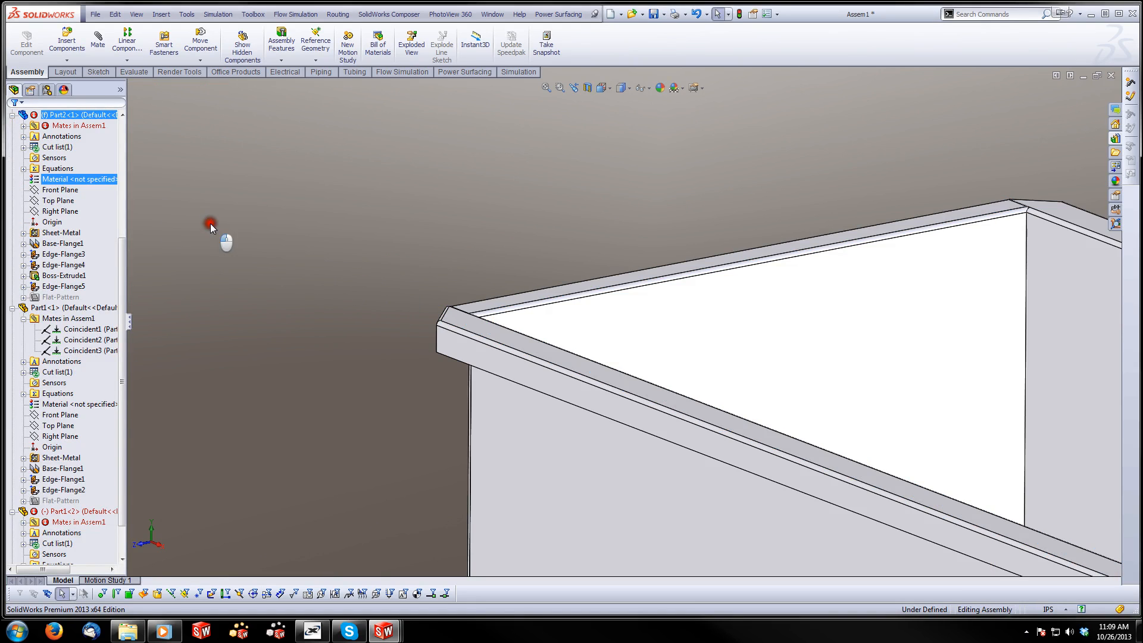
Repair the Coincident6 mate of the second Part1 instance by replacing its missing reference with the top rim face of Part2
click(23, 522)
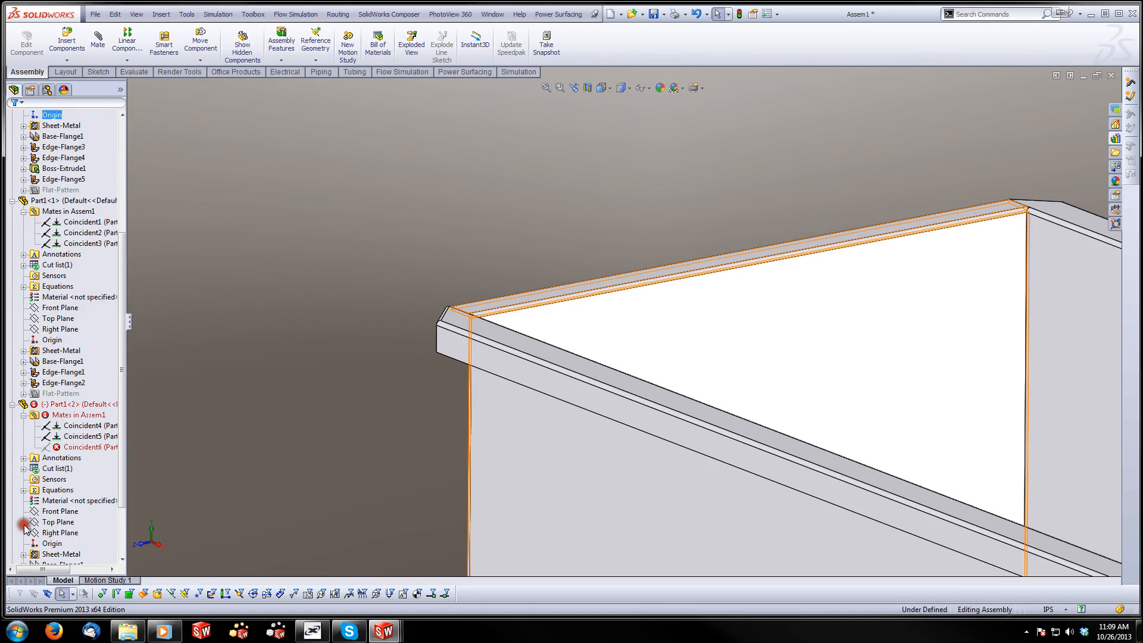
right_click(68, 447)
click(75, 415)
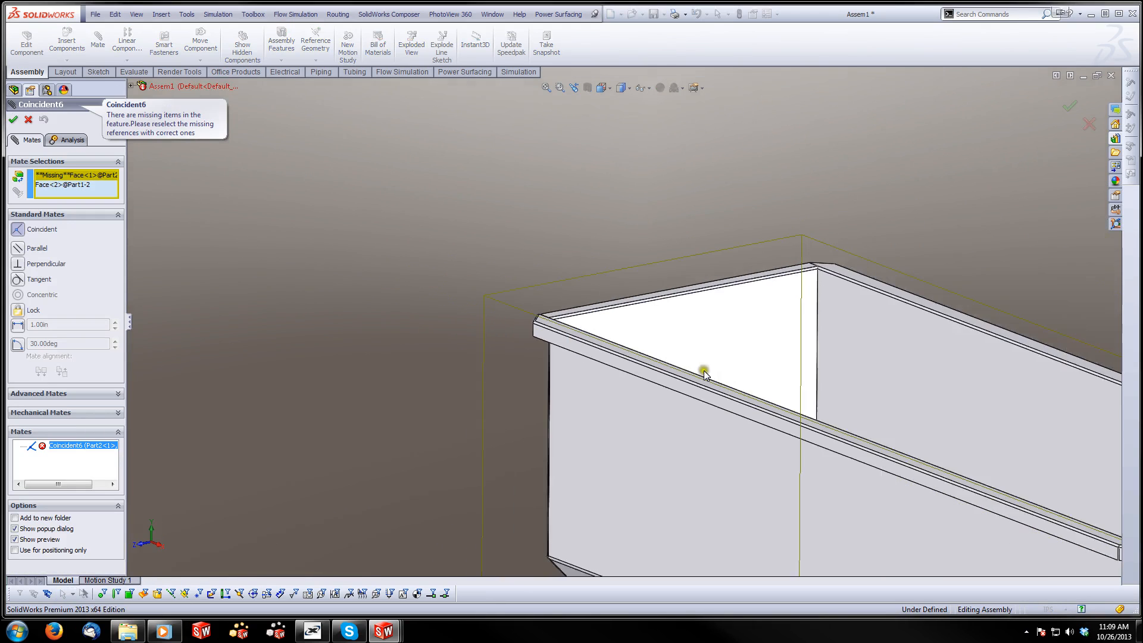
click(95, 176)
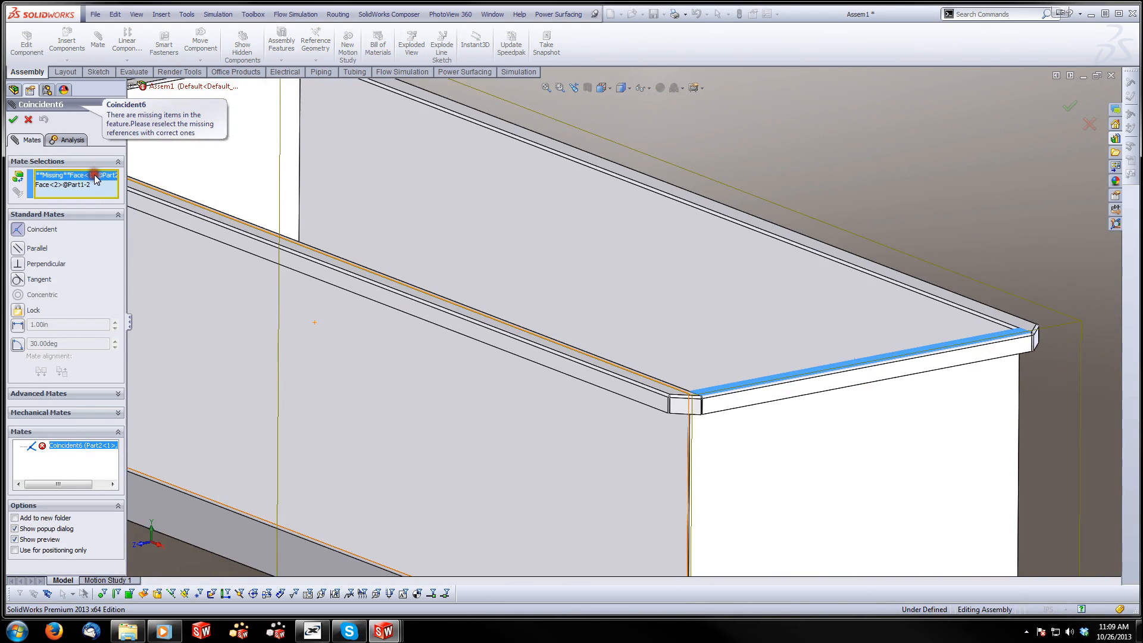
key(Delete)
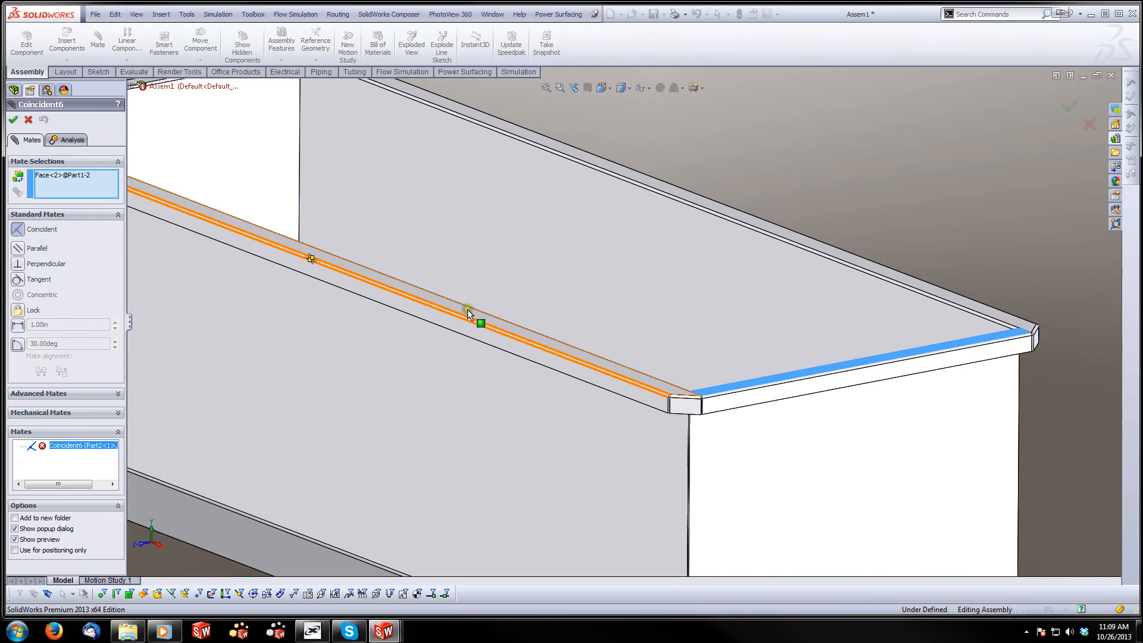
click(357, 262)
click(13, 120)
click(14, 120)
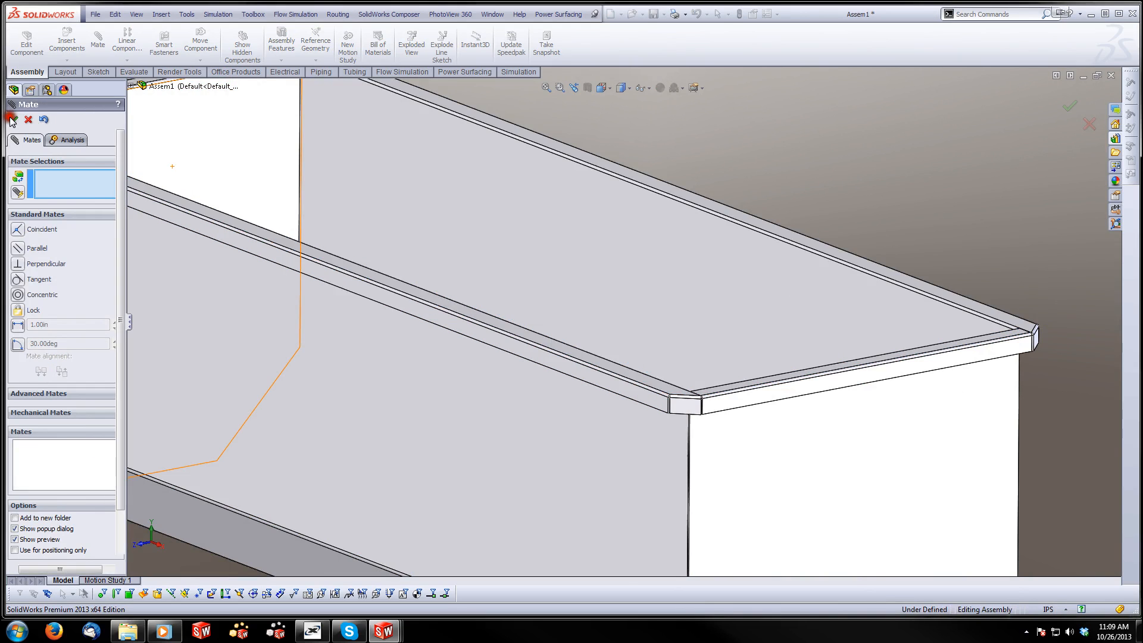
key(f)
Collapse the expanded Part2 and Part1 components in the assembly's feature tree and clear the selection
click(12, 115)
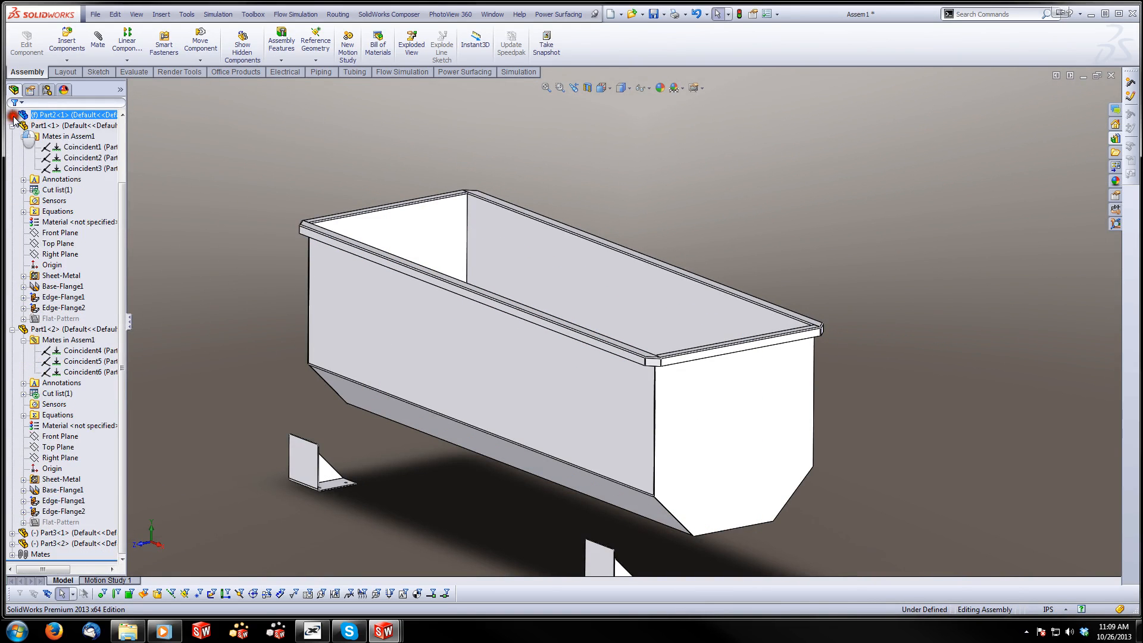
click(13, 126)
click(12, 211)
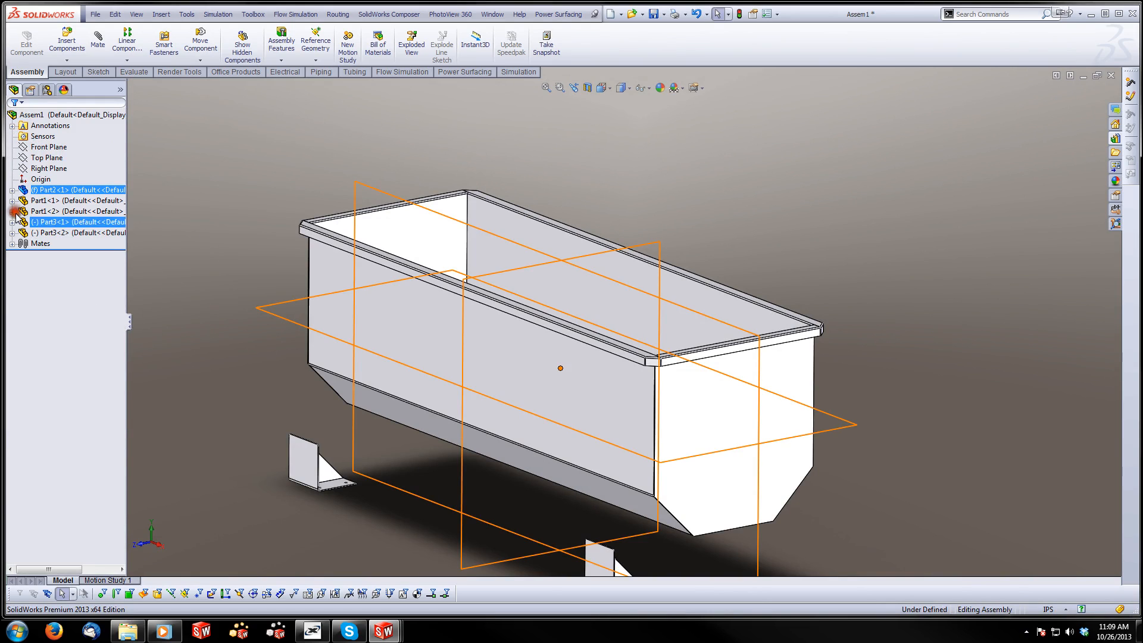
click(239, 149)
Mate the outer face of the first Part3 bracket's vertical plate coincident with the tub's long side face
click(102, 37)
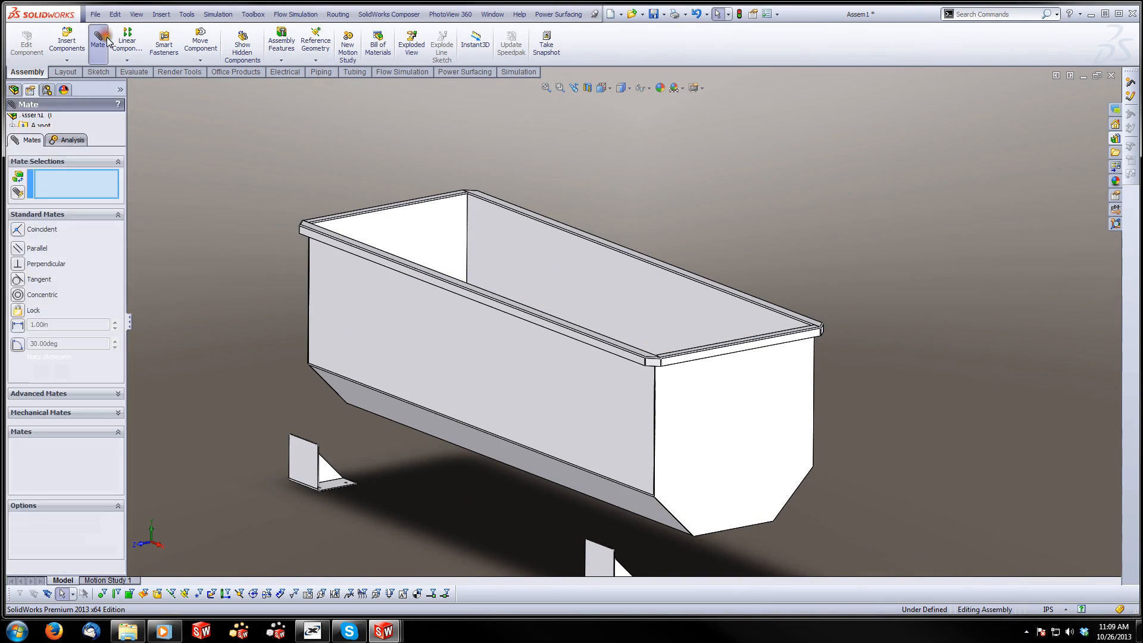
scroll(306, 377, down, 5)
click(380, 532)
click(455, 301)
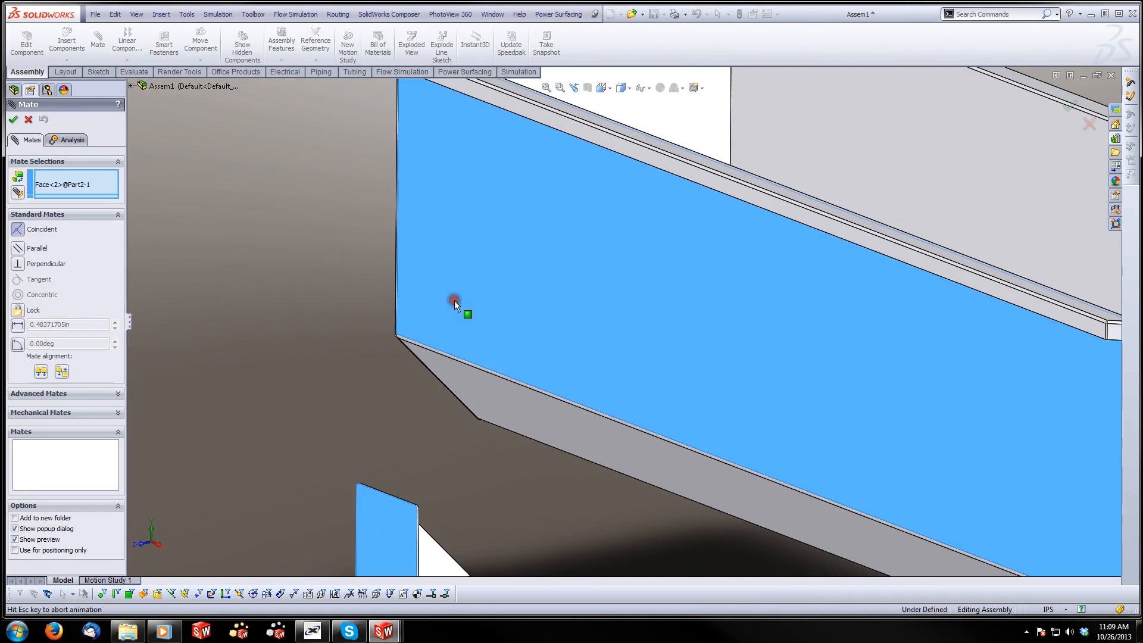
click(440, 281)
Mate the underside of the first bracket's horizontal plate coincident with the tub's bottom face
middle_drag(467, 390, 470, 357)
click(486, 556)
click(613, 334)
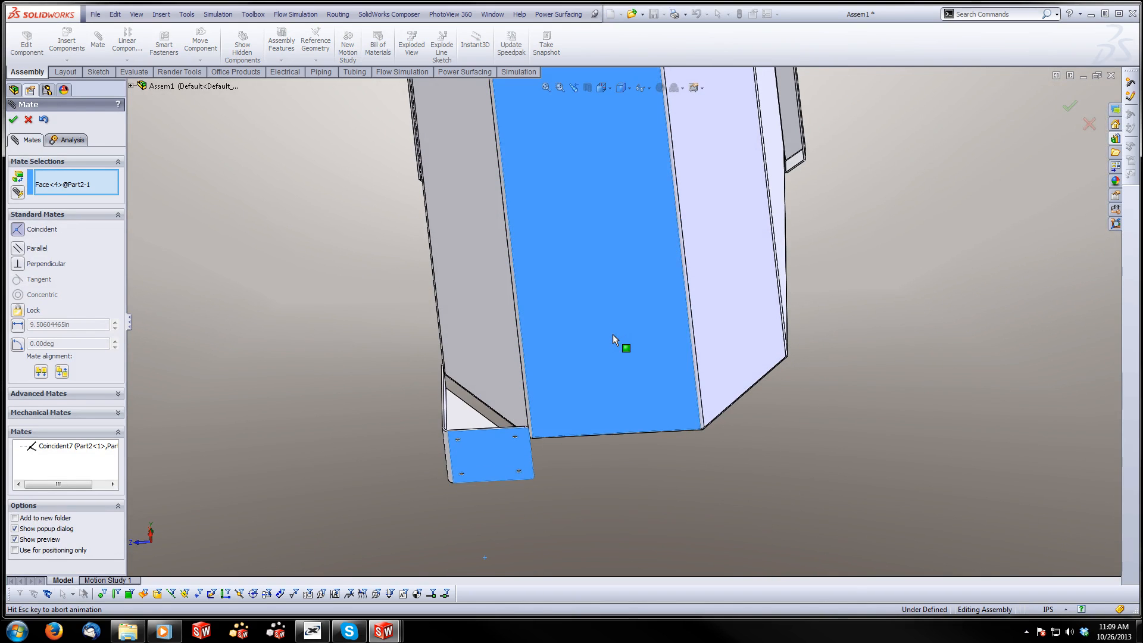
click(749, 352)
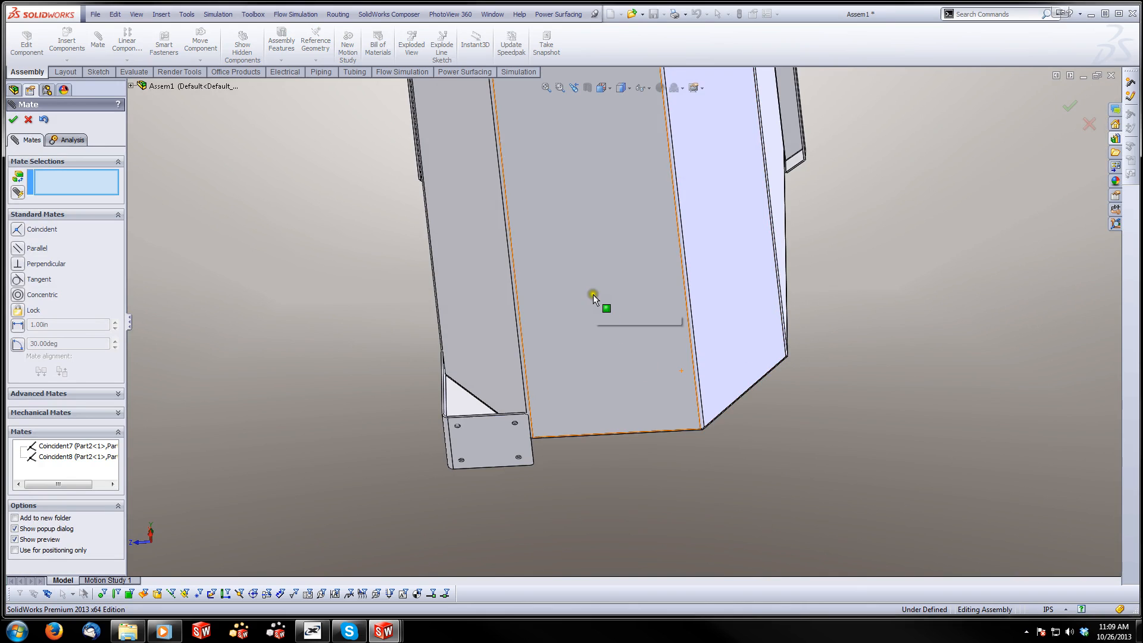
Add a 6 in distance mate between the first bracket's triangular gusset and the adjacent end panel, flipped to place the bracket inward
middle_drag(593, 294, 795, 364)
scroll(548, 281, down, 3)
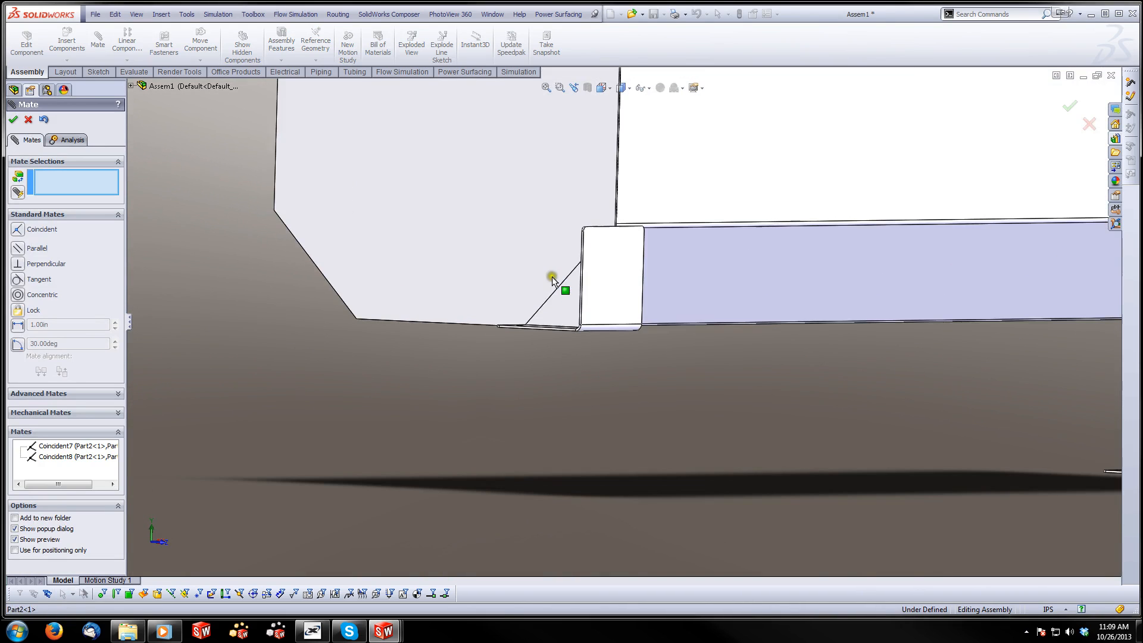
click(539, 241)
click(539, 238)
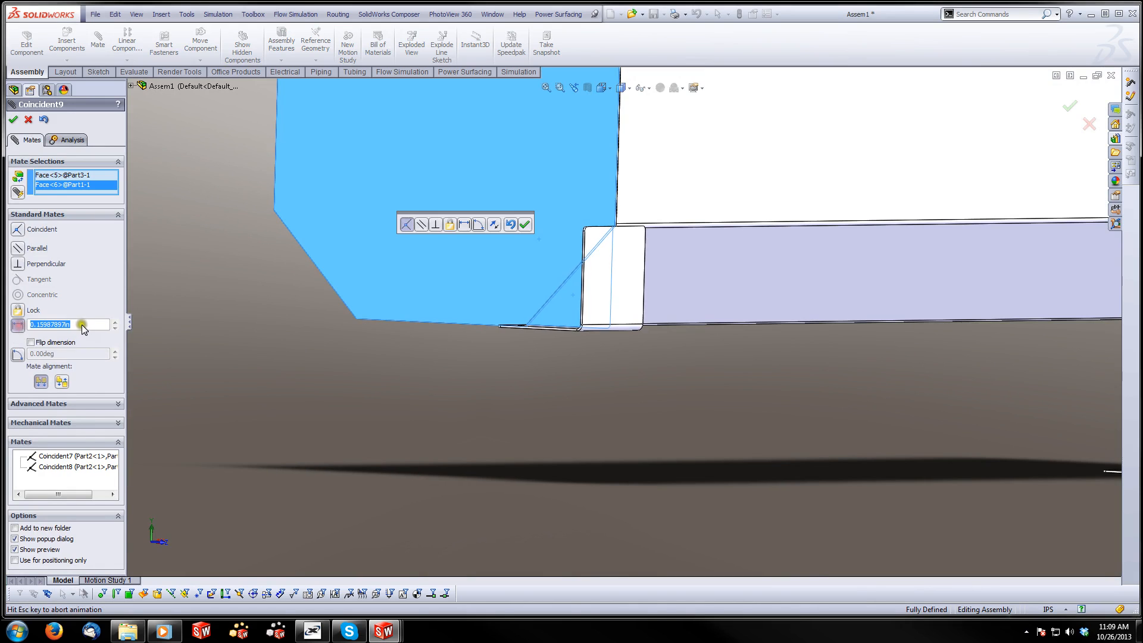
click(18, 324)
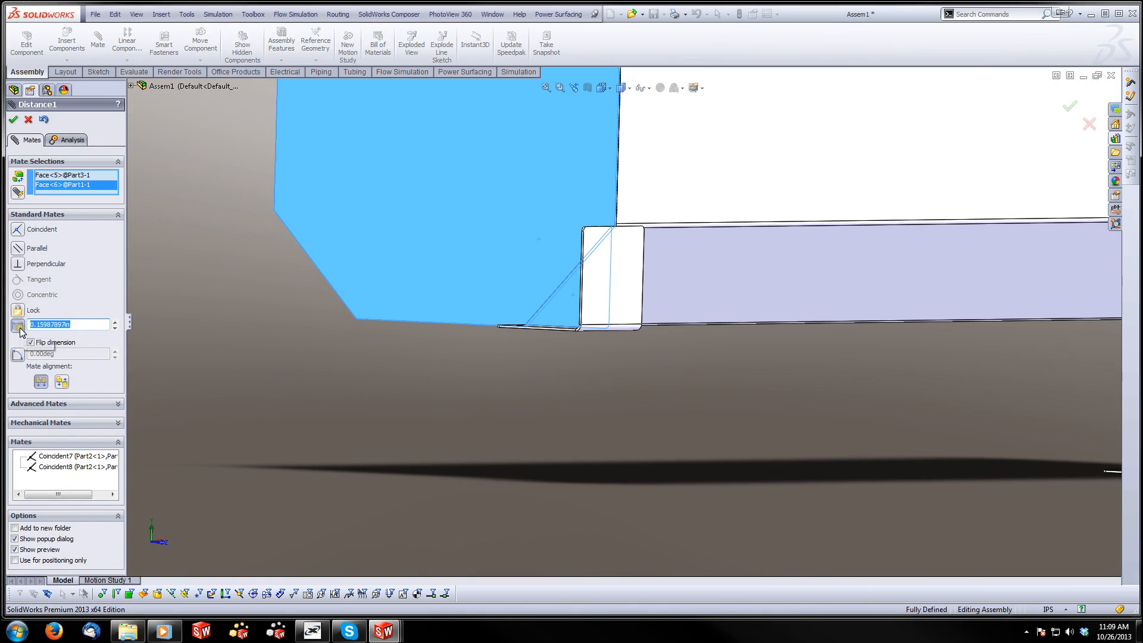
text(6)
key(Return)
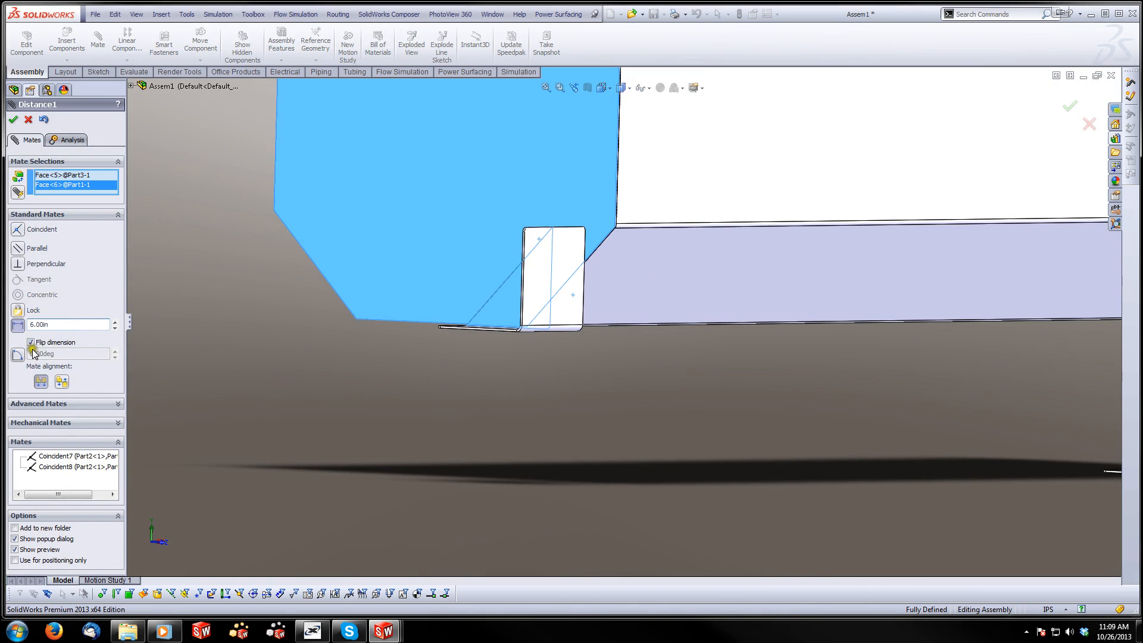
click(31, 342)
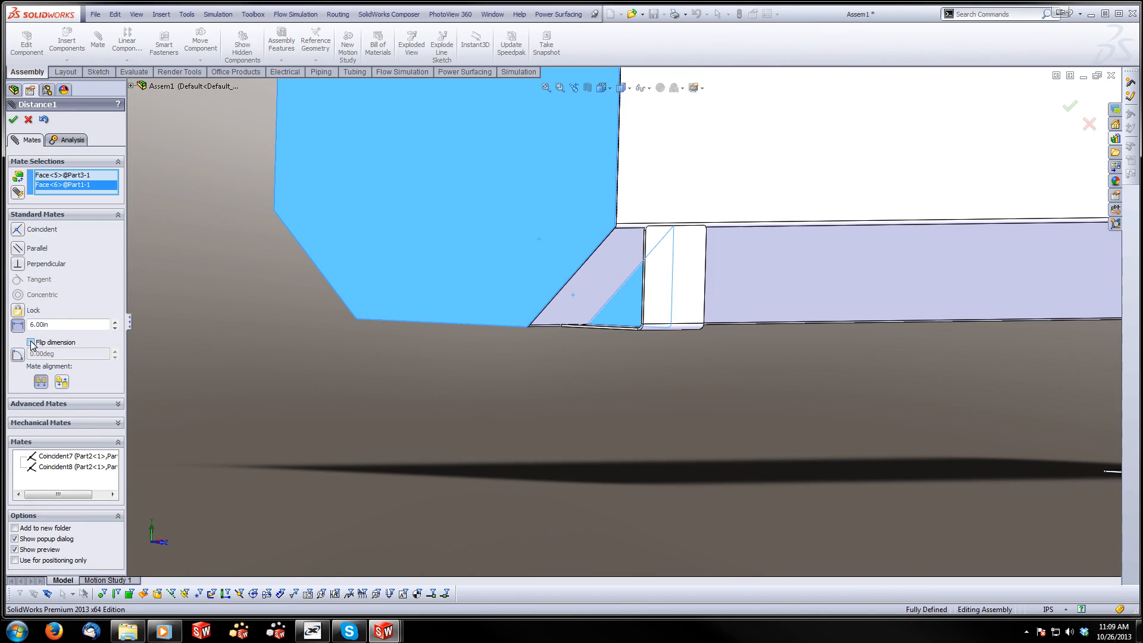
click(14, 123)
Mate the outer face of the second Part3 bracket's vertical plate coincident with the same long side face of the tub
scroll(794, 291, up, 10)
middle_drag(794, 292, 630, 298)
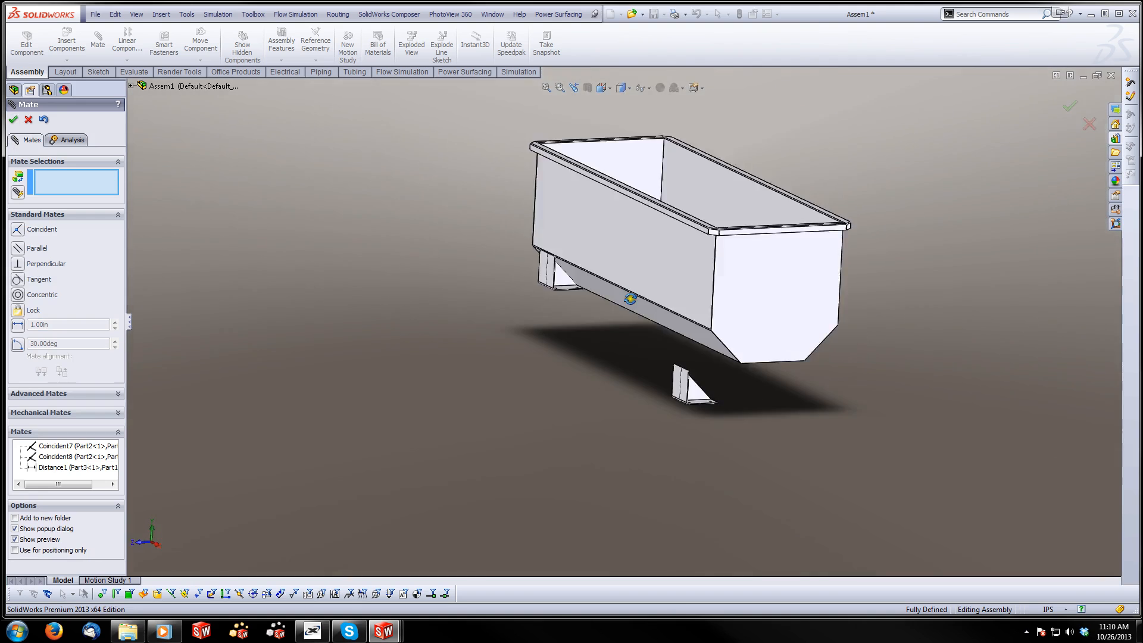
scroll(587, 375, down, 8)
click(571, 333)
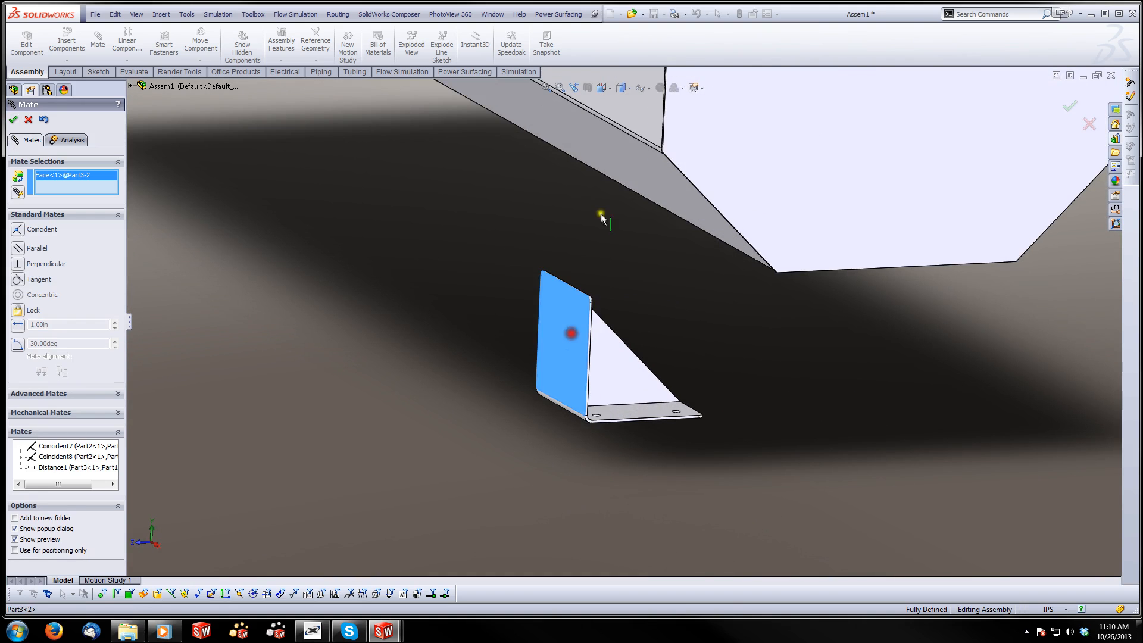
click(649, 115)
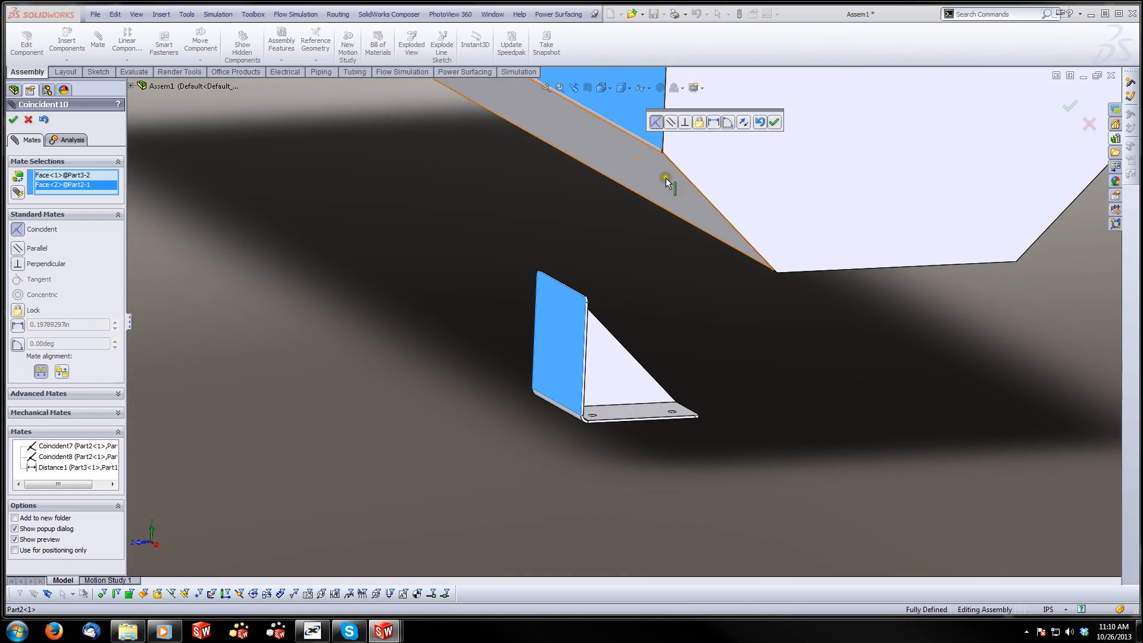
click(774, 123)
Mate the underside of the second bracket's horizontal plate coincident with the tub's bottom face
middle_drag(630, 263, 631, 171)
click(623, 130)
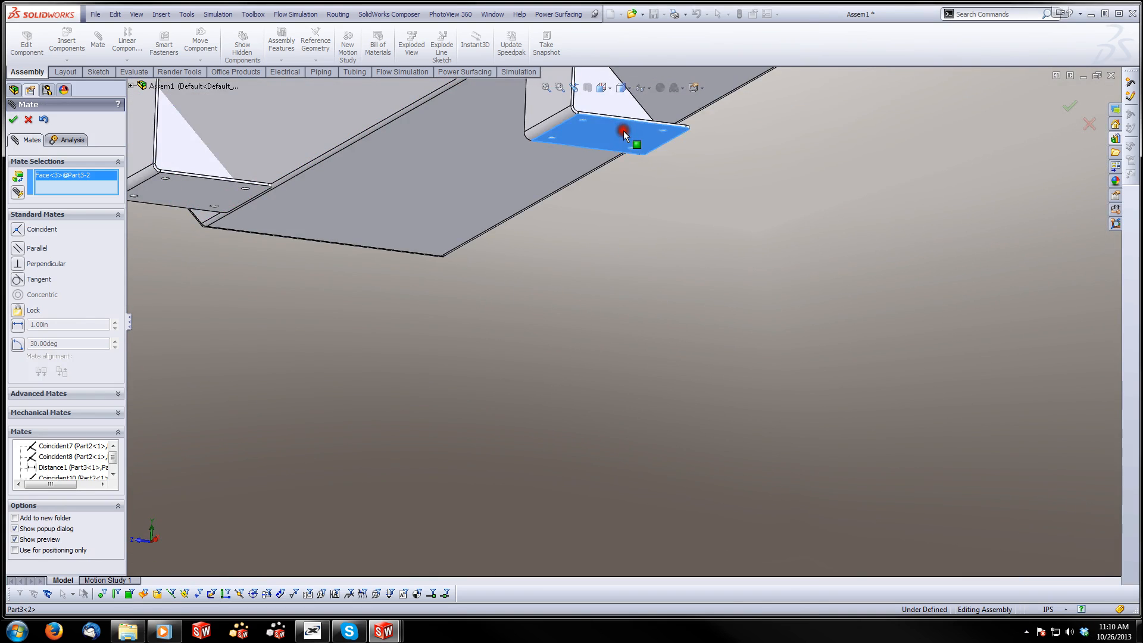
scroll(623, 130, up, 3)
click(680, 133)
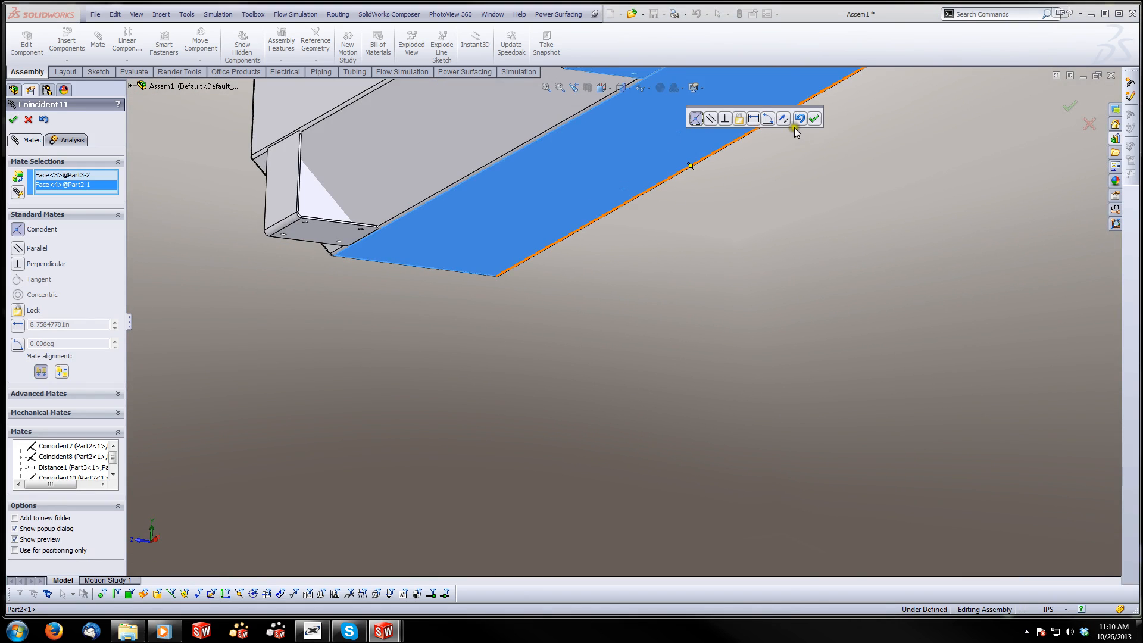
click(813, 118)
Add a 6 in distance mate between the second bracket's triangular gusset and the adjacent end panel, and finish mating
middle_drag(819, 120, 598, 179)
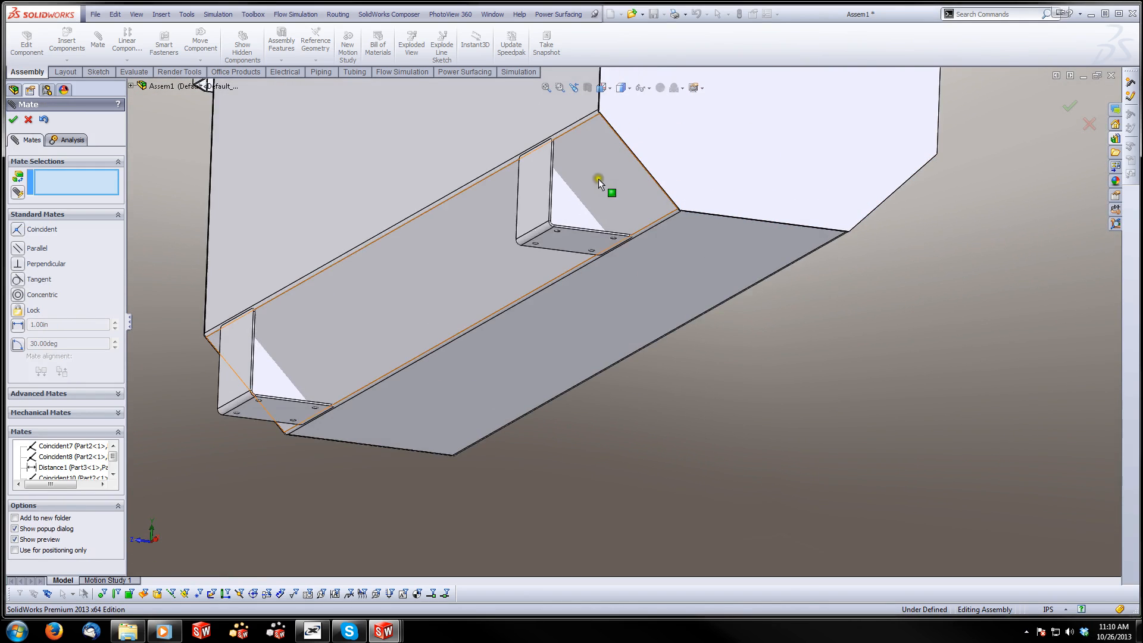
click(578, 211)
click(681, 165)
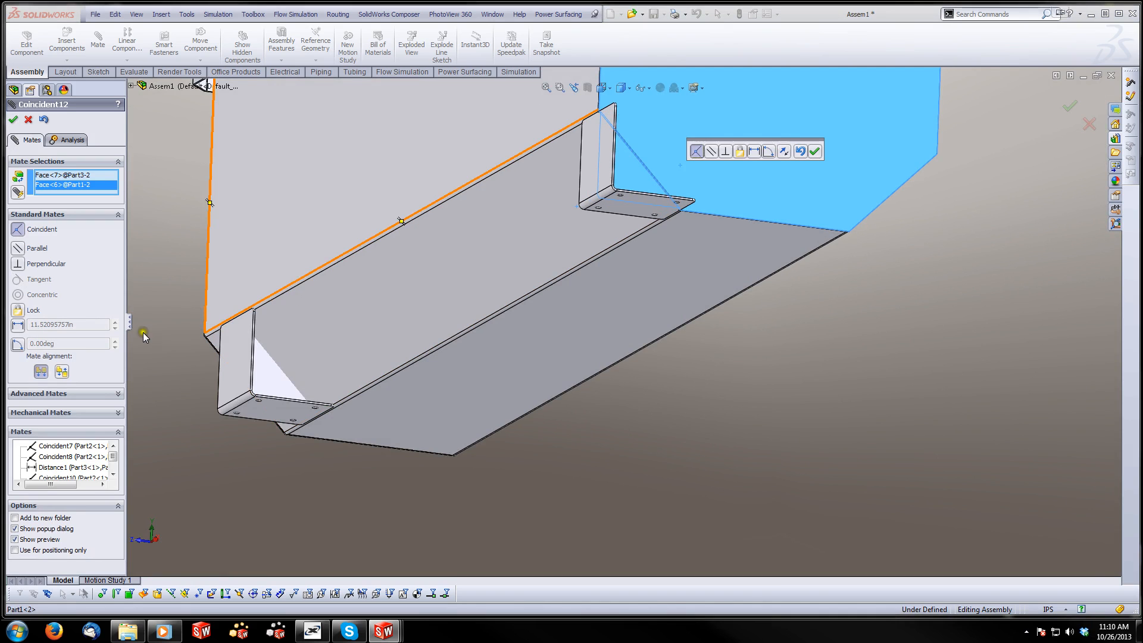
click(69, 328)
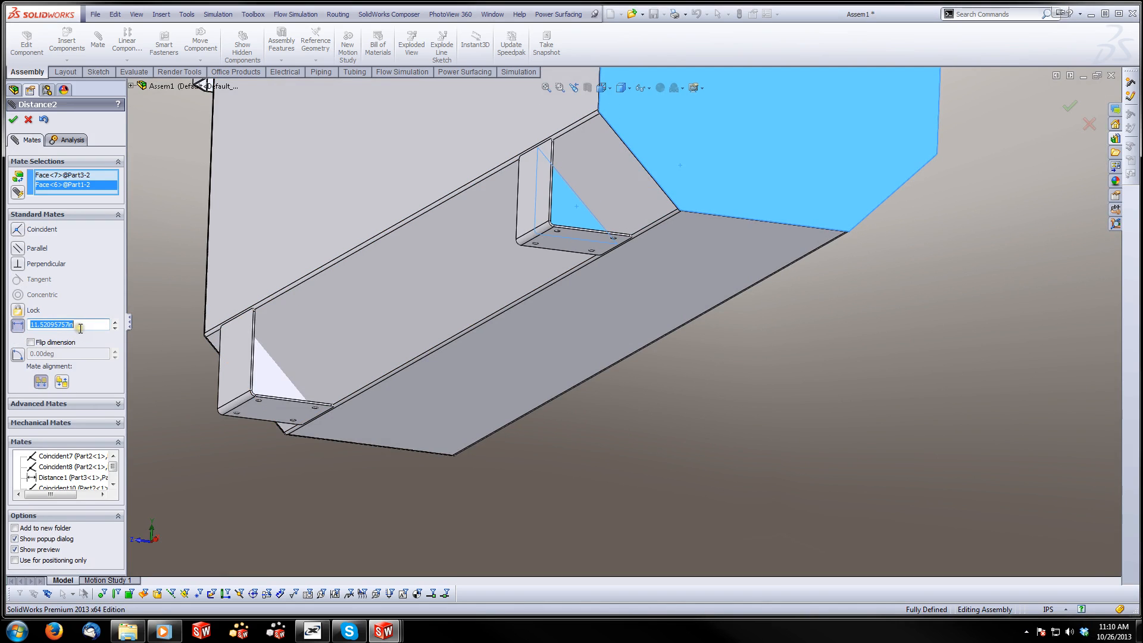
text(6.00in)
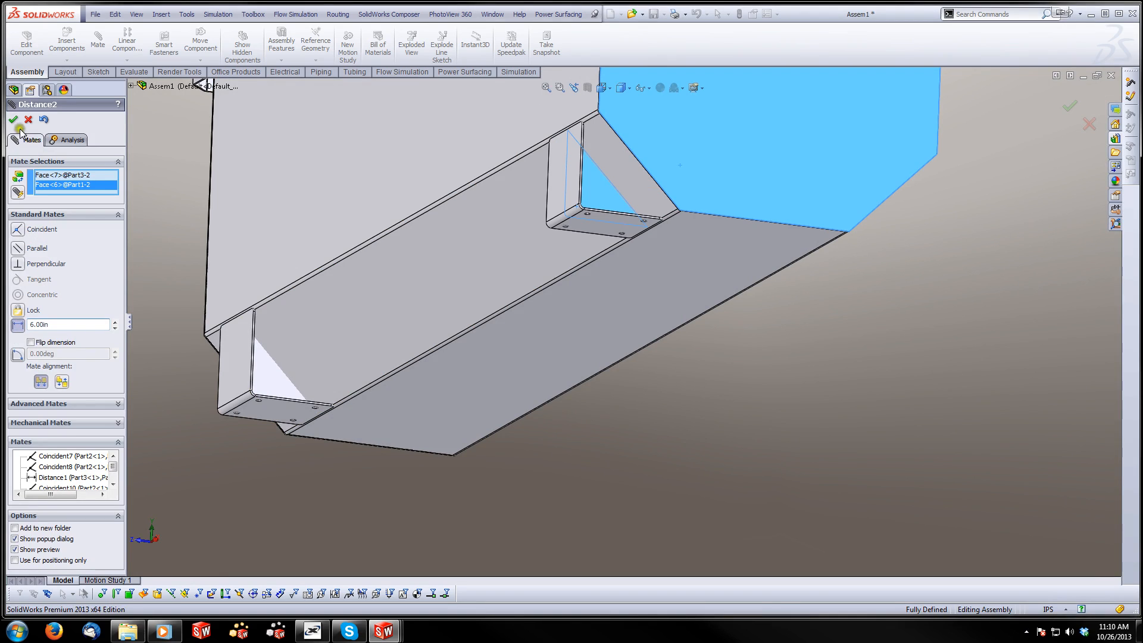
click(14, 121)
scroll(641, 180, up, 4)
scroll(605, 265, down, 5)
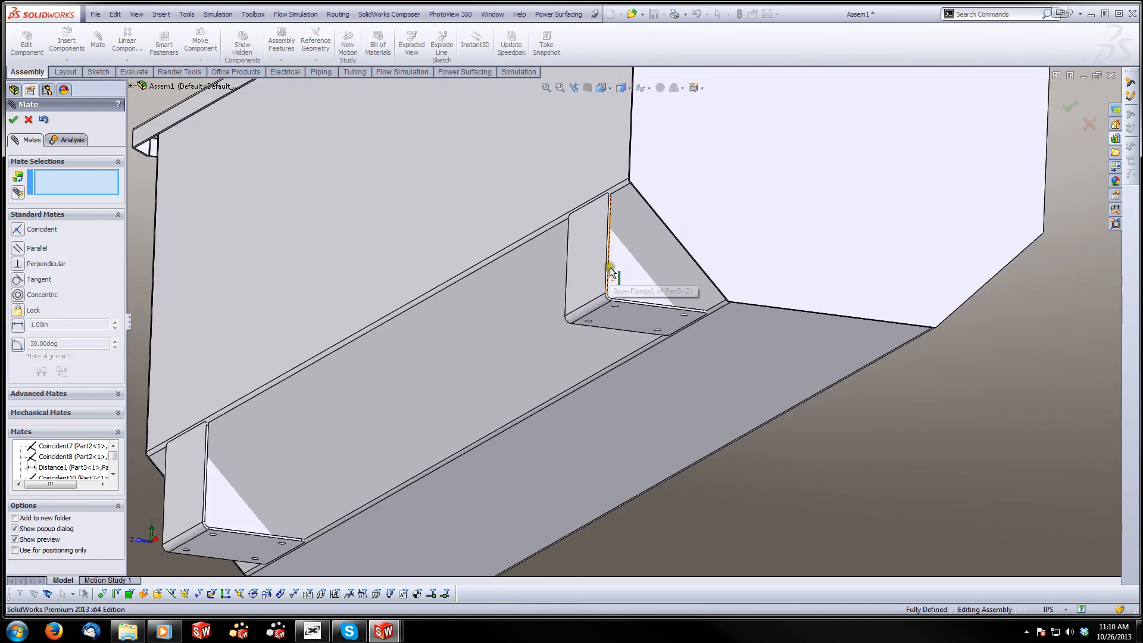
middle_drag(610, 270, 602, 341)
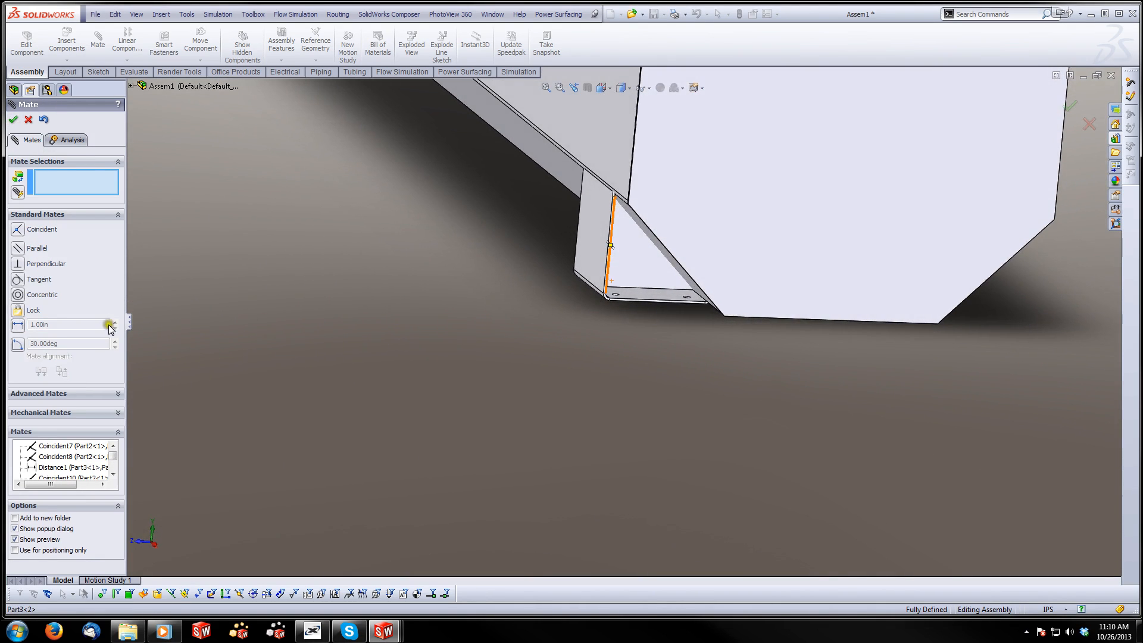
click(12, 122)
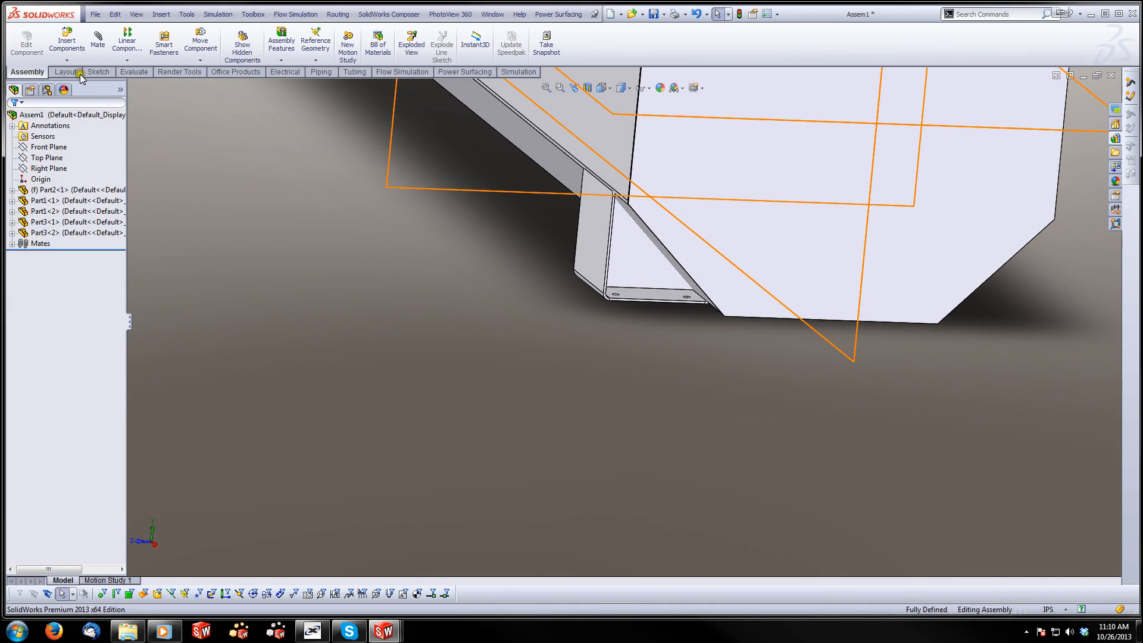
Mirror both Part3 brackets about the assembly's Front Plane to the opposite side of the tub
click(128, 60)
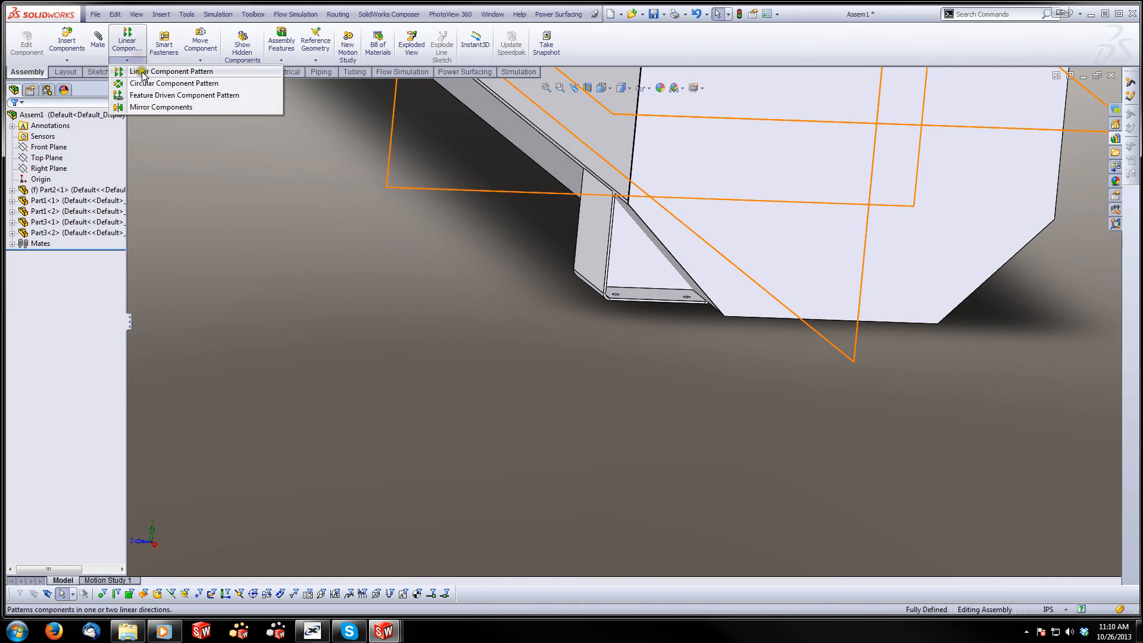
click(149, 107)
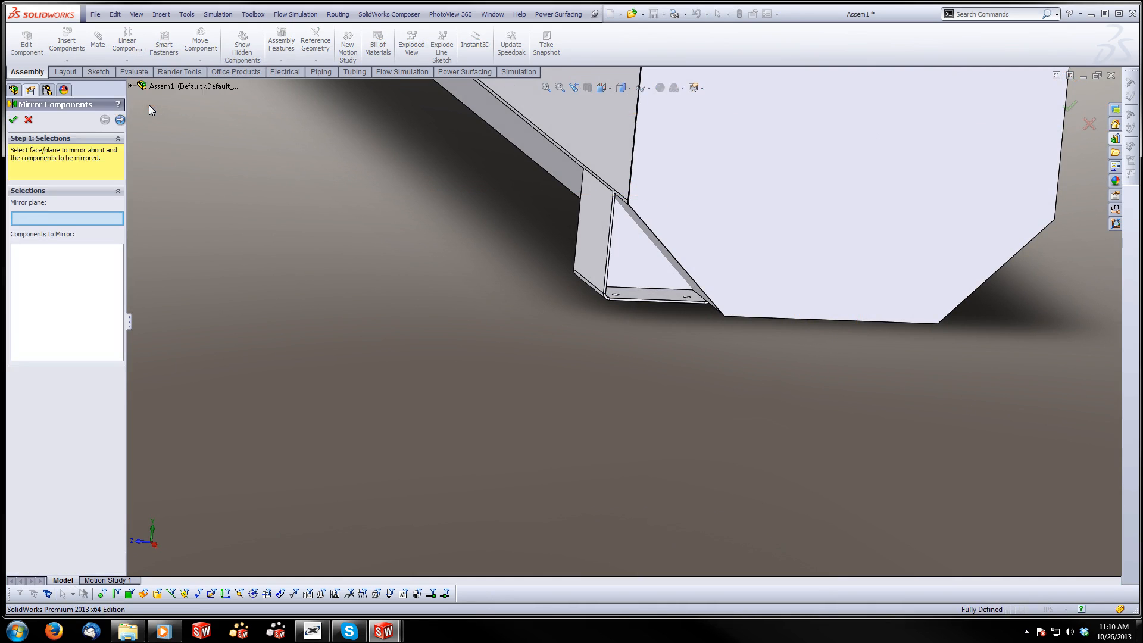
scroll(451, 216, up, 4)
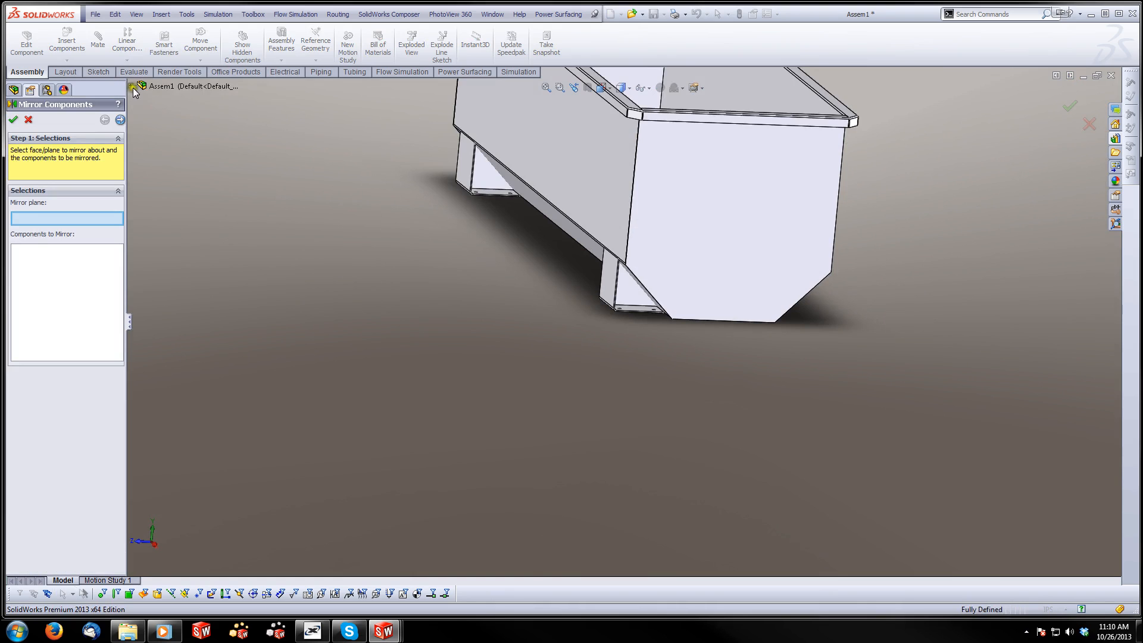
click(132, 86)
click(179, 119)
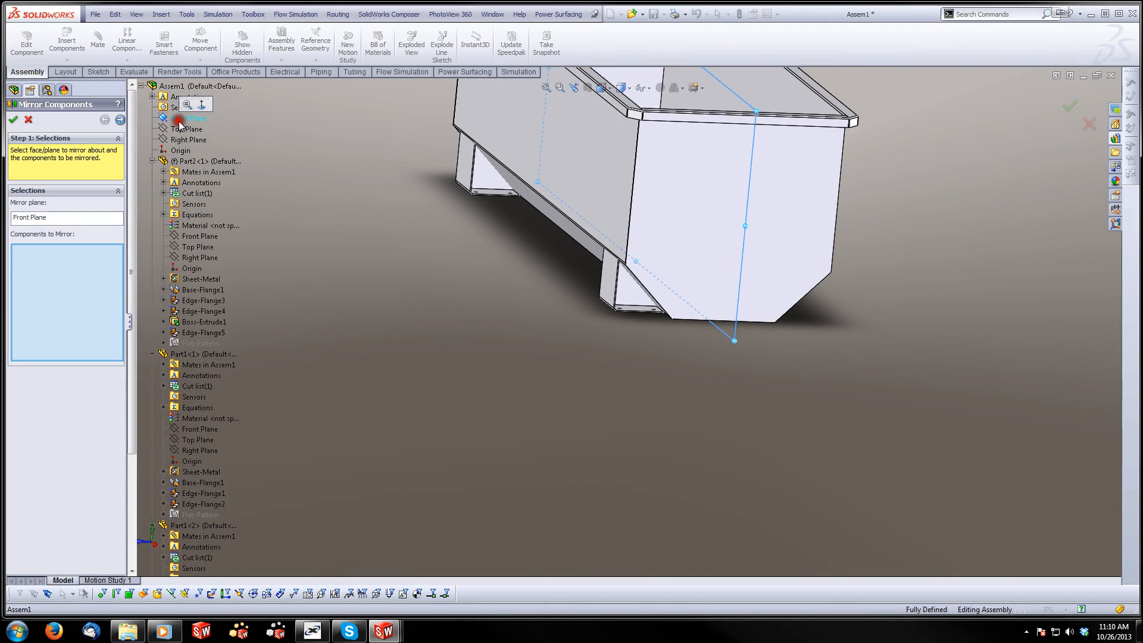
click(619, 285)
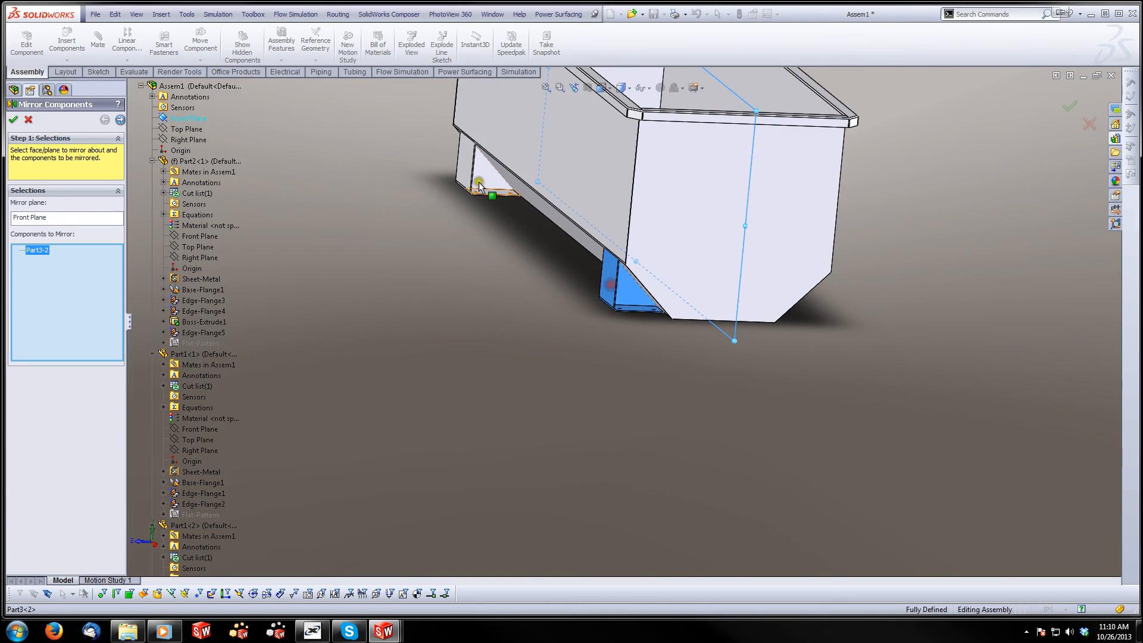
click(469, 171)
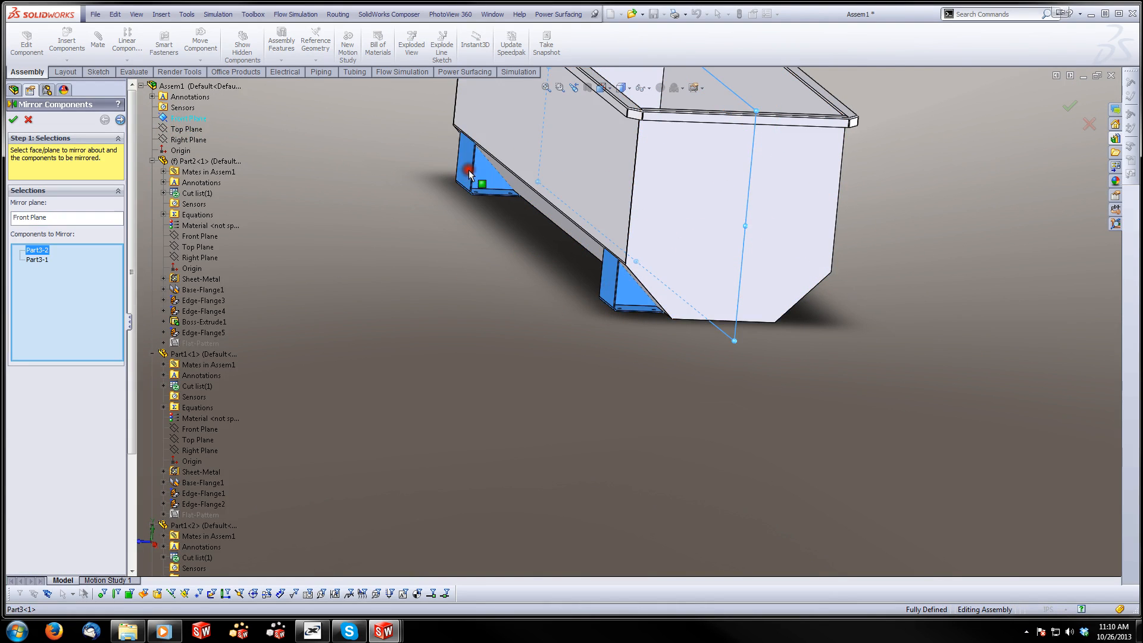
click(14, 119)
middle_drag(441, 312, 555, 217)
scroll(713, 272, down, 2)
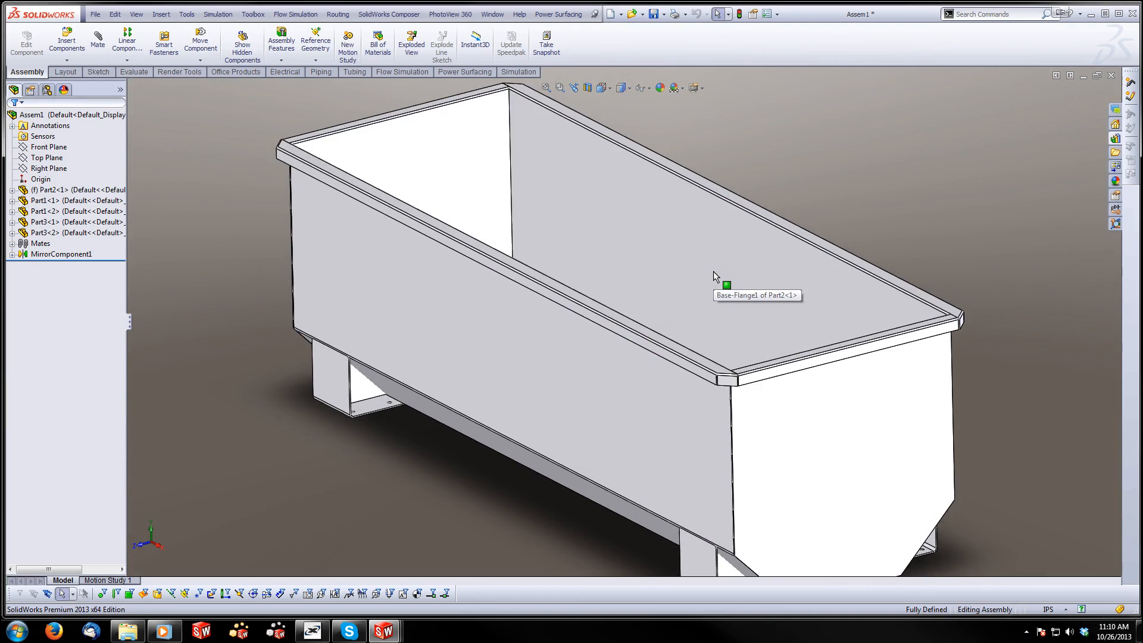
scroll(713, 272, up, 2)
scroll(659, 410, down, 2)
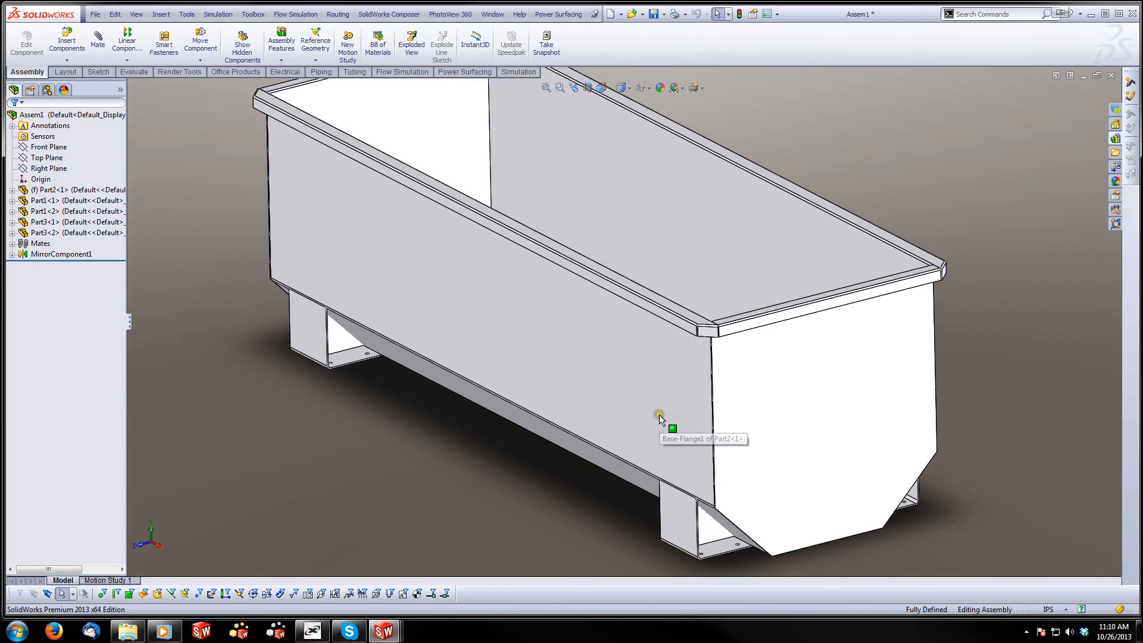
scroll(659, 414, up, 1)
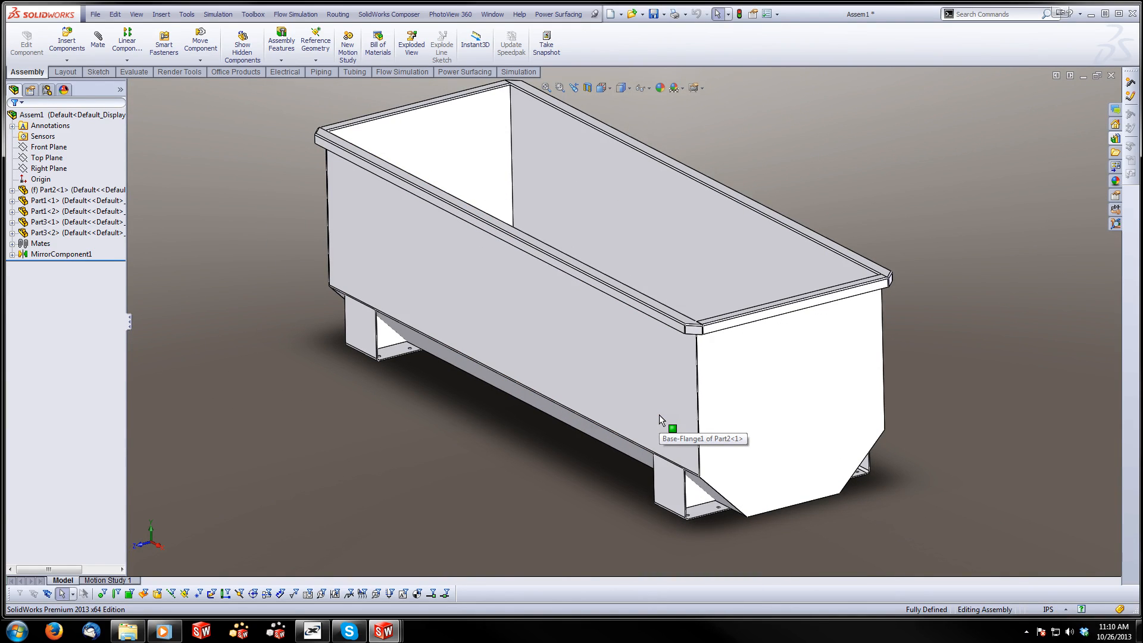